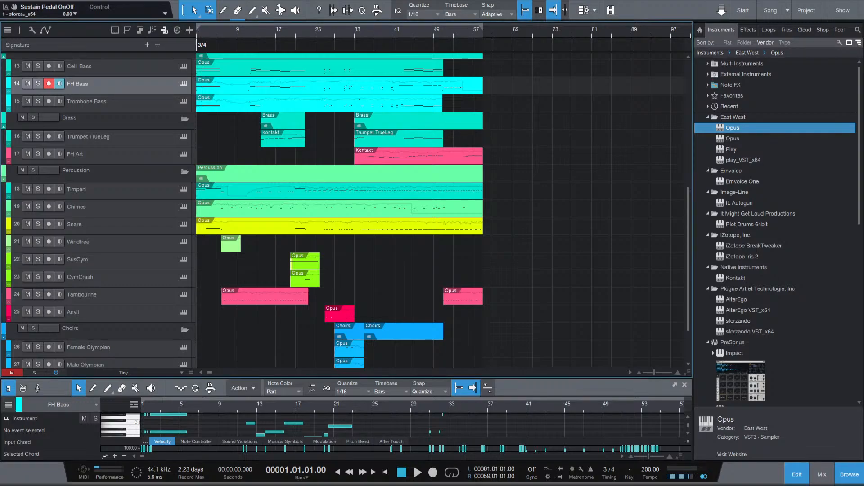
Play the arrangement from bar 1 through its end at bar 59 and stop playback.
{"action": "key", "text": "space"}
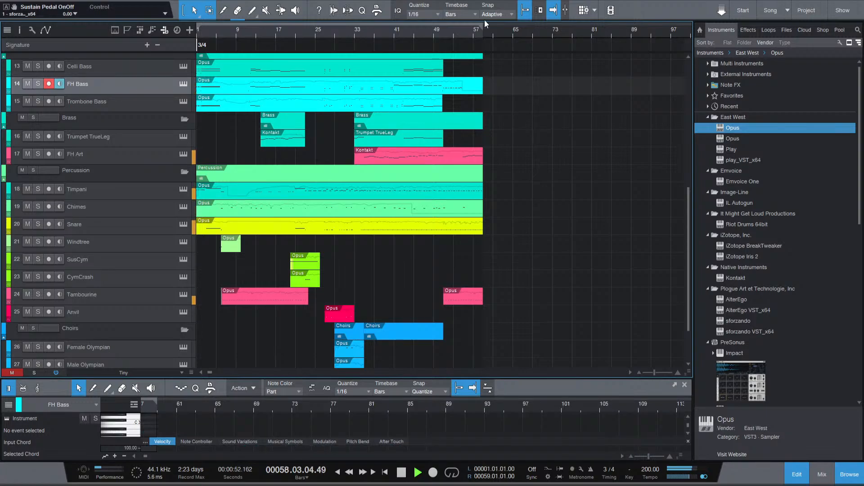
{"action": "key", "text": "space"}
Solo the MIDI Song Reference folder and listen to it from bar 55 to about bar 68.
{"action": "scroll", "coordinate": [503, 121], "scroll_direction": "up", "scroll_amount": 10}
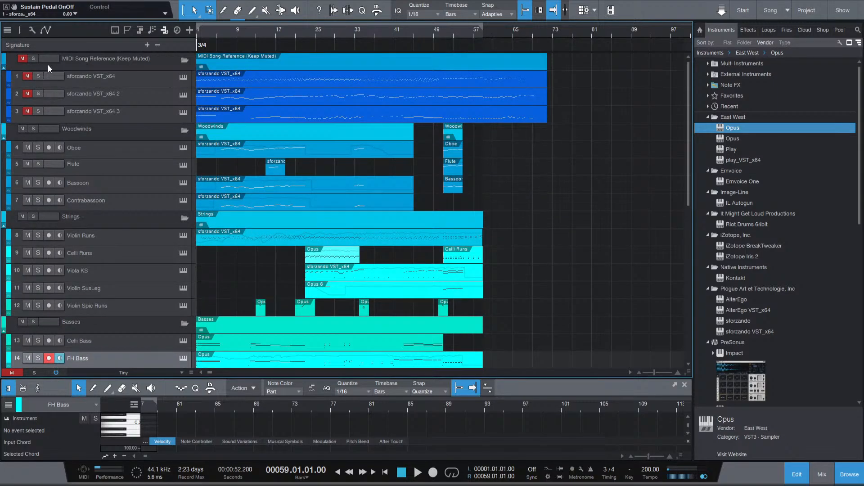
{"action": "left_click", "coordinate": [33, 58]}
{"action": "left_click", "coordinate": [464, 36]}
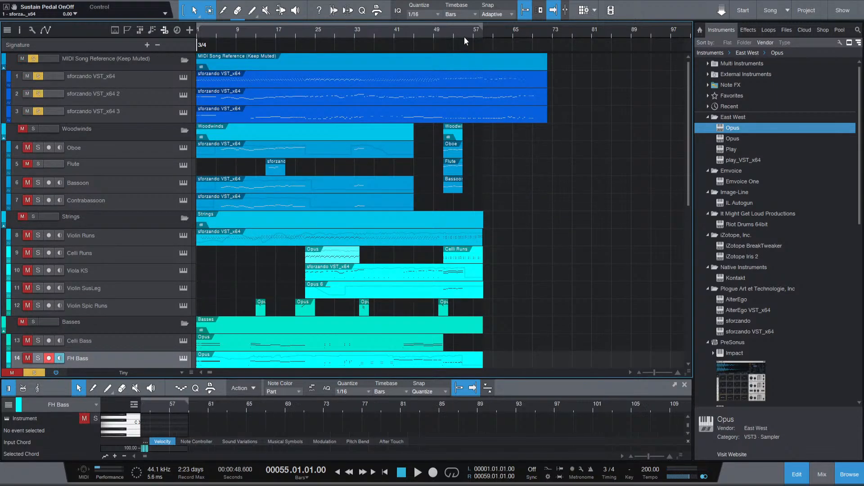
{"action": "key", "text": "space"}
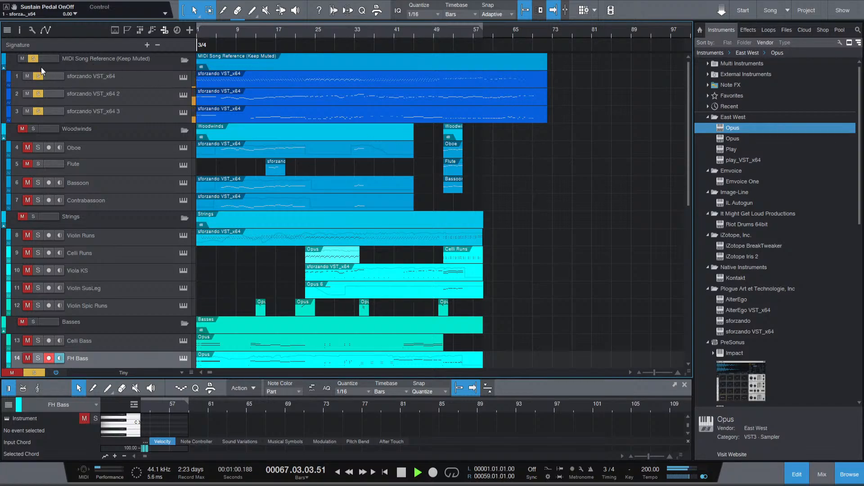
{"action": "key", "text": "space"}
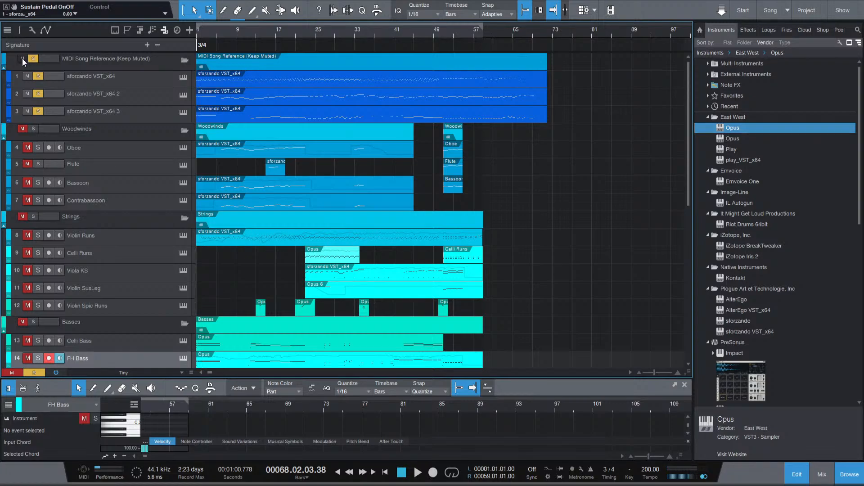
Mute the MIDI Song Reference folder again so that the orchestral tracks are no longer silenced by its solo.
{"action": "left_click", "coordinate": [22, 59]}
{"action": "scroll", "coordinate": [360, 148], "scroll_direction": "down", "scroll_amount": 3}
{"action": "scroll", "coordinate": [449, 144], "scroll_direction": "up", "scroll_amount": 3}
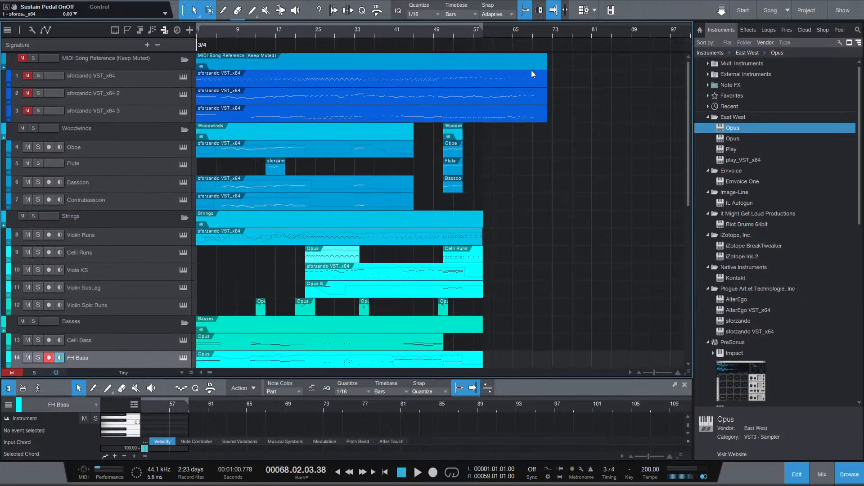
Place the playback cursor at bar 45 in the arrangement.
{"action": "left_click_drag", "start_coordinate": [507, 28], "coordinate": [496, 32]}
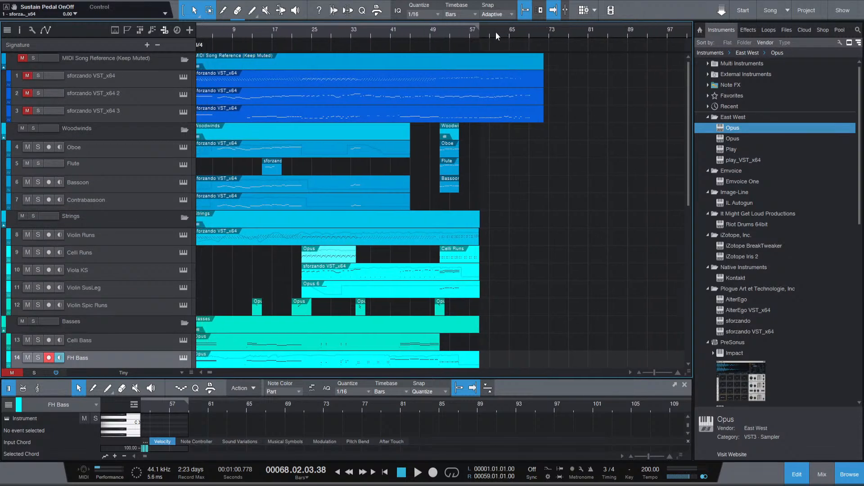
{"action": "left_click", "coordinate": [479, 35]}
{"action": "left_click", "coordinate": [392, 33]}
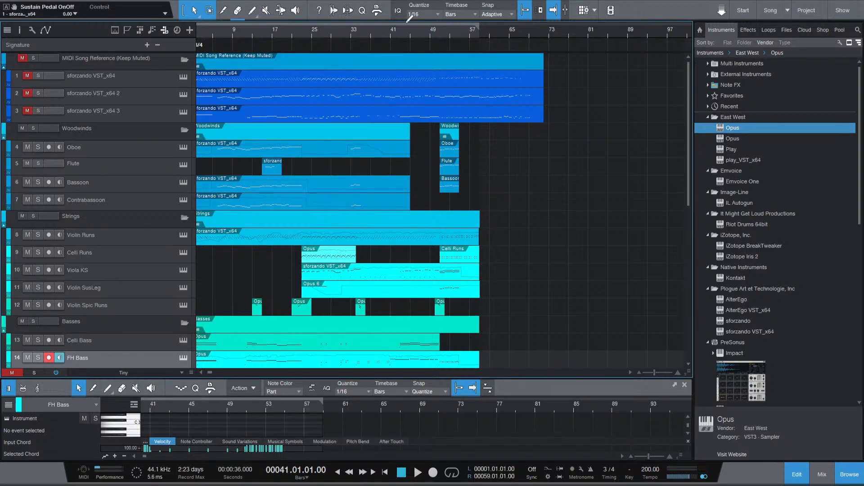
{"action": "scroll", "coordinate": [406, 32], "scroll_direction": "up", "scroll_amount": 5}
{"action": "scroll", "coordinate": [406, 32], "scroll_direction": "down", "scroll_amount": 5}
{"action": "scroll", "coordinate": [406, 32], "scroll_direction": "up", "scroll_amount": 5}
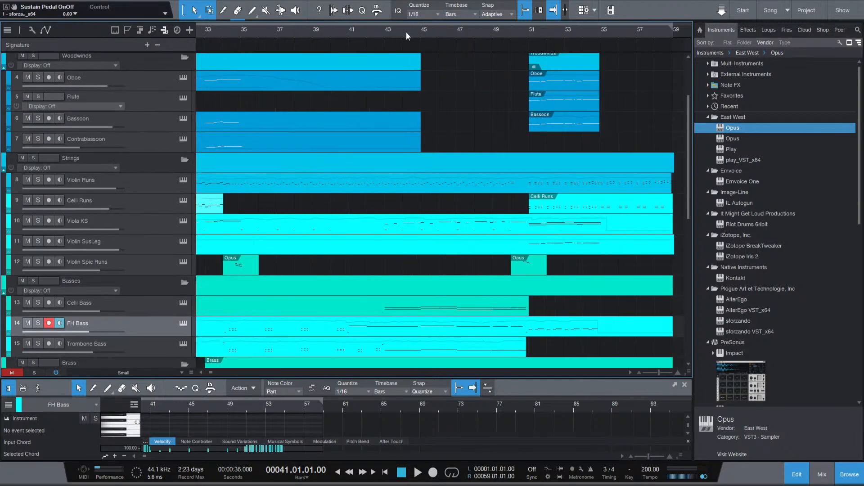
{"action": "left_click", "coordinate": [422, 33]}
{"action": "scroll", "coordinate": [406, 63], "scroll_direction": "down", "scroll_amount": 5}
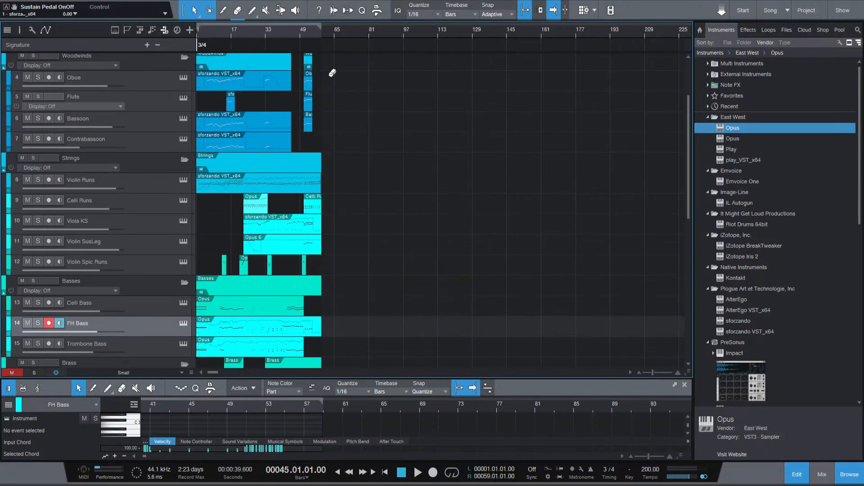
Select the Violin Spic Runs clip at bar 21 and show its notes with the Modulation lane in an enlarged note editor.
{"action": "scroll", "coordinate": [239, 97], "scroll_direction": "up", "scroll_amount": 5}
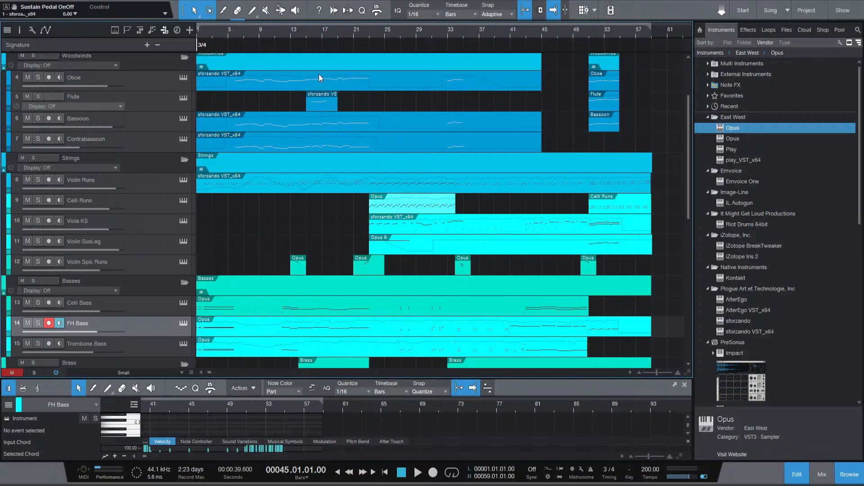
{"action": "scroll", "coordinate": [344, 193], "scroll_direction": "down", "scroll_amount": 4}
{"action": "scroll", "coordinate": [361, 196], "scroll_direction": "up", "scroll_amount": 5}
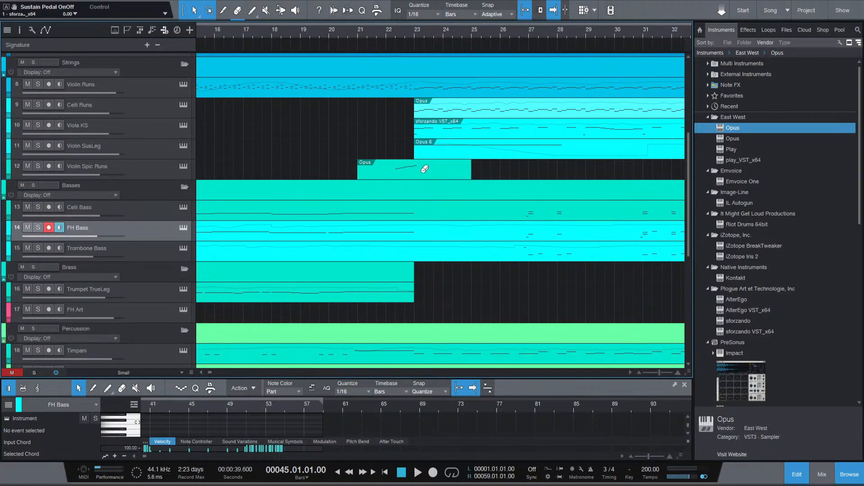
{"action": "left_click", "coordinate": [405, 174]}
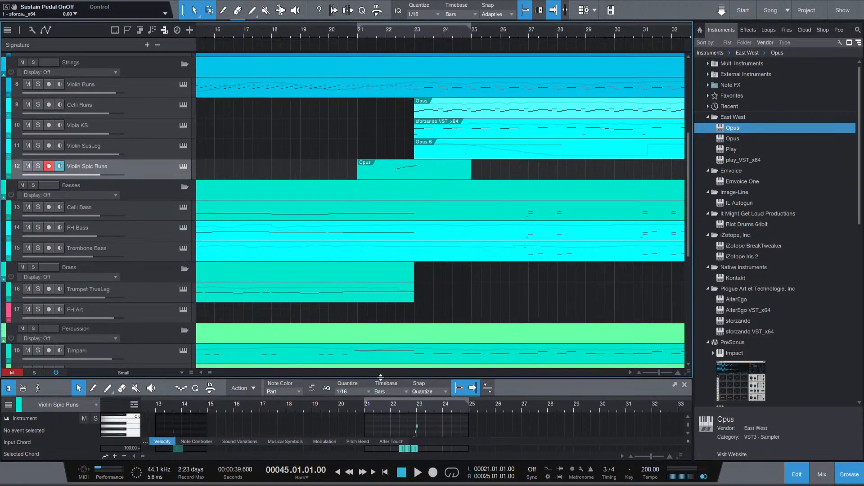
{"action": "left_click_drag", "start_coordinate": [380, 377], "coordinate": [383, 208]}
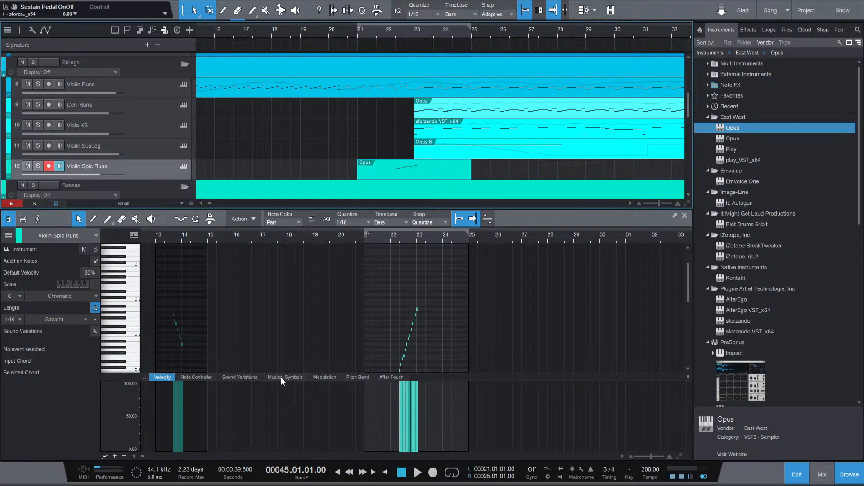
{"action": "left_click", "coordinate": [322, 381]}
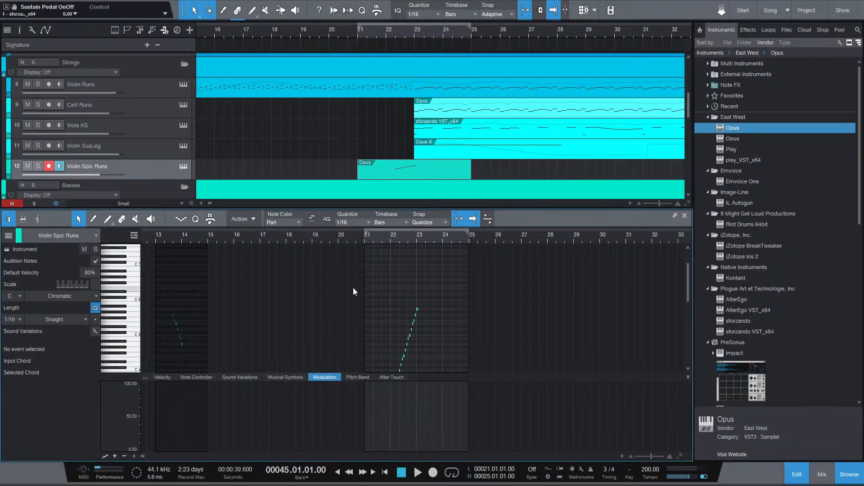
Select the Celli Runs clip at bar 23 and inspect its Modulation and Velocity data.
{"action": "scroll", "coordinate": [404, 117], "scroll_direction": "up", "scroll_amount": 1}
{"action": "left_click", "coordinate": [454, 128]}
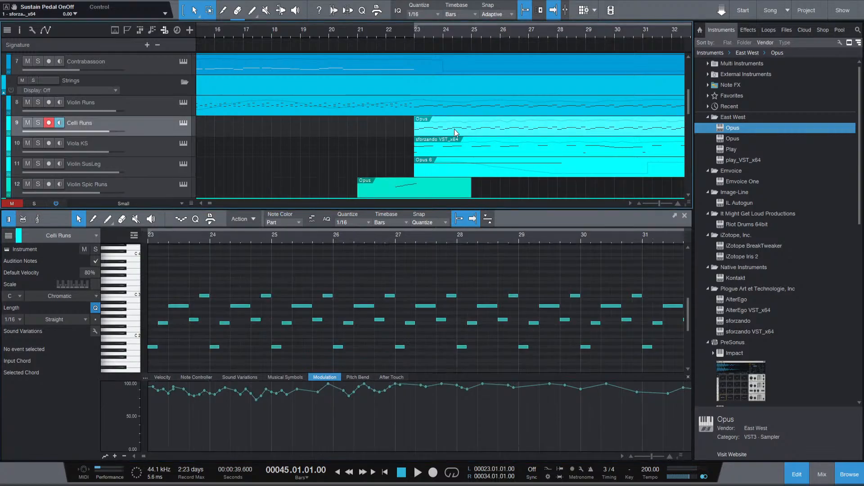
{"action": "left_click", "coordinate": [162, 378]}
{"action": "scroll", "coordinate": [378, 110], "scroll_direction": "up", "scroll_amount": 2}
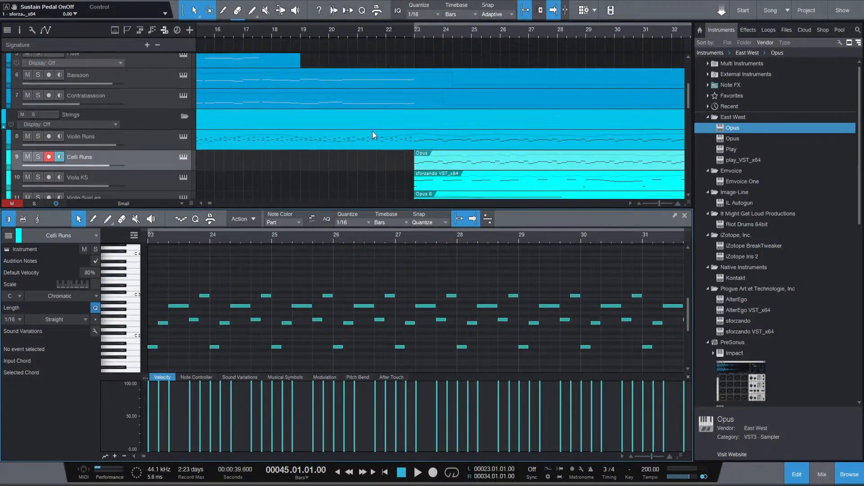
Select the Violin Runs clip and examine its note velocities and Modulation curve around bars 45 to 52.
{"action": "left_click", "coordinate": [396, 143]}
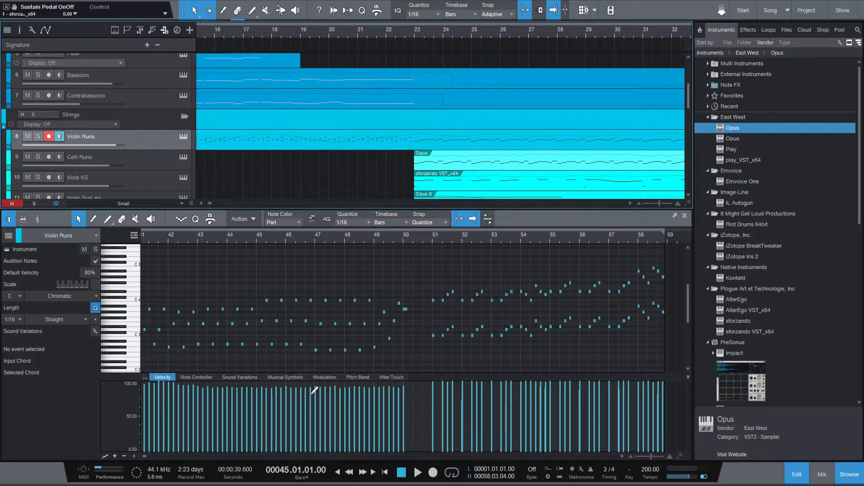
{"action": "scroll", "coordinate": [354, 400], "scroll_direction": "up", "scroll_amount": 3}
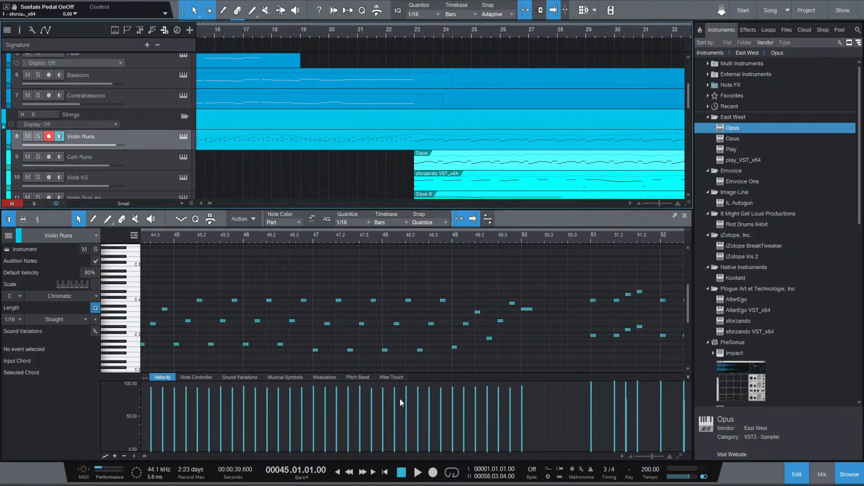
{"action": "left_click", "coordinate": [316, 377]}
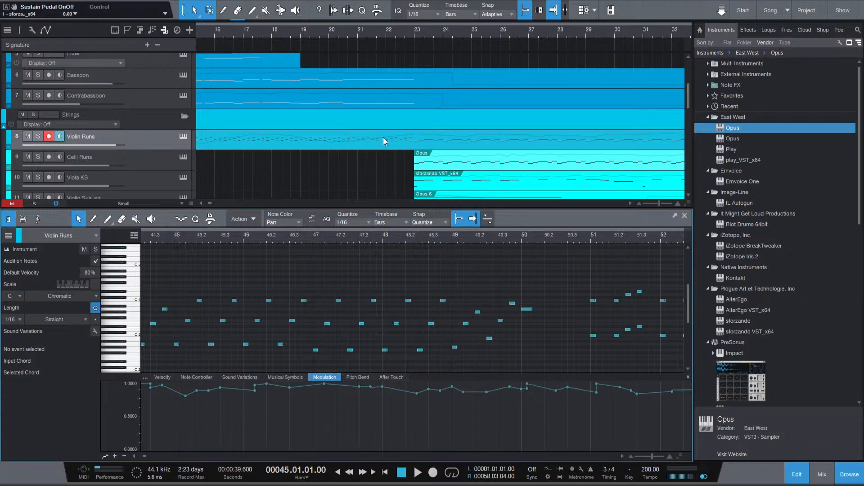
{"action": "scroll", "coordinate": [355, 194], "scroll_direction": "down", "scroll_amount": 5}
{"action": "scroll", "coordinate": [343, 182], "scroll_direction": "down", "scroll_amount": 3}
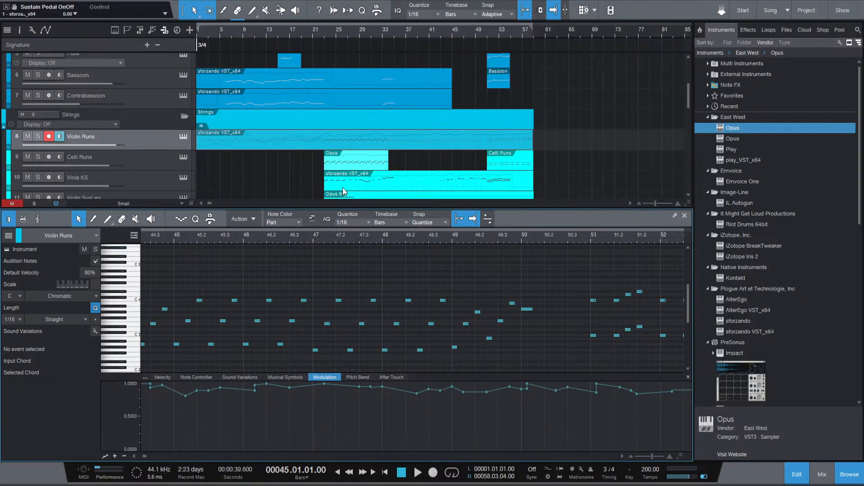
{"action": "scroll", "coordinate": [355, 171], "scroll_direction": "down", "scroll_amount": 3}
{"action": "scroll", "coordinate": [355, 176], "scroll_direction": "up", "scroll_amount": 2}
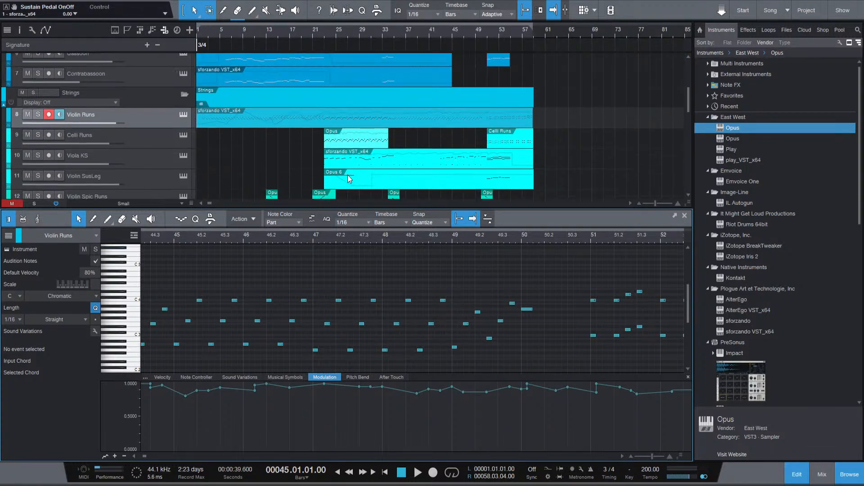
Go through the Violin Runs controller lanes, from Velocity and Sound Variations to Pitch Bend and After Touch, ending on Velocity.
{"action": "left_click", "coordinate": [170, 377]}
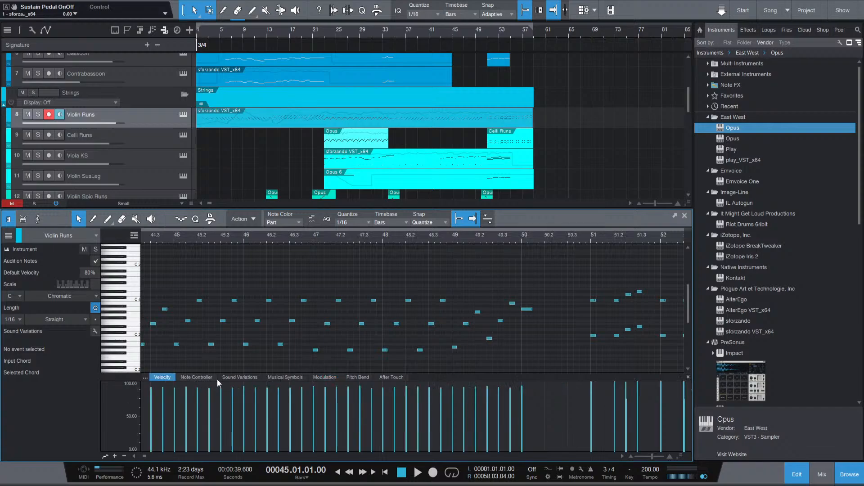
{"action": "left_click", "coordinate": [240, 377]}
{"action": "left_click", "coordinate": [285, 377]}
{"action": "left_click", "coordinate": [358, 377]}
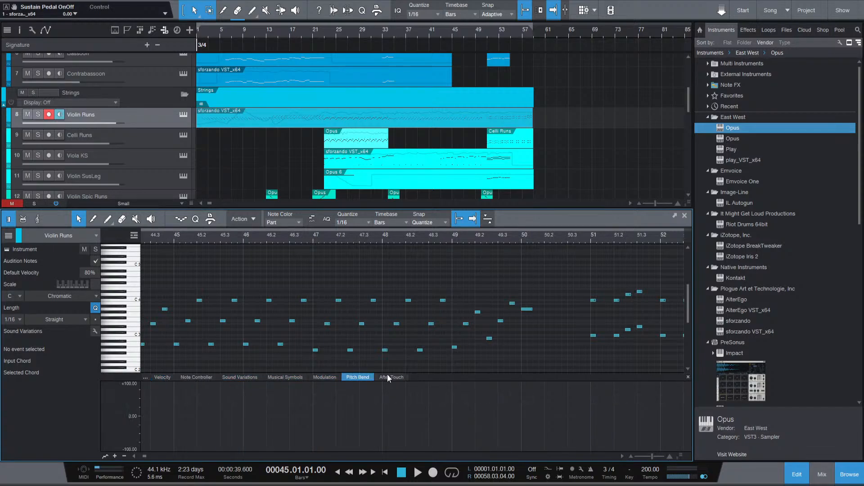
{"action": "left_click", "coordinate": [390, 378]}
{"action": "left_click", "coordinate": [335, 377]}
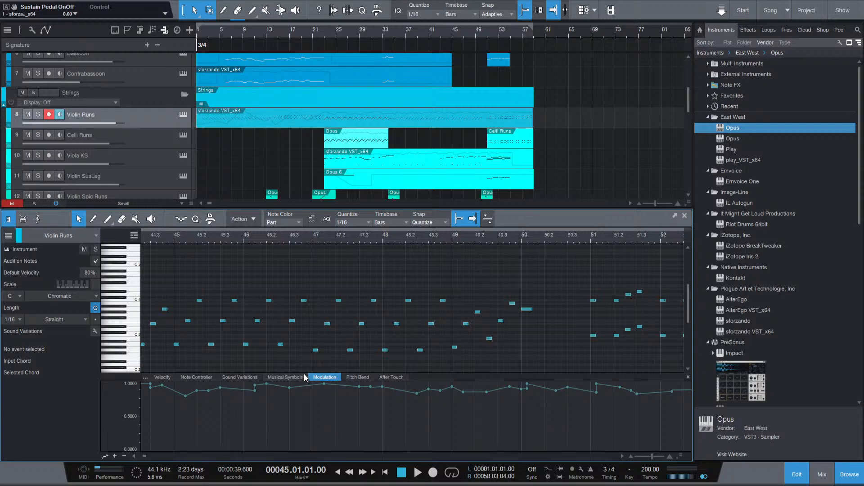
{"action": "left_click", "coordinate": [353, 377]}
{"action": "left_click", "coordinate": [324, 377]}
{"action": "left_click", "coordinate": [162, 377]}
Show the mixer and look over the instrument channels from Oboe to Chimes.
{"action": "scroll", "coordinate": [375, 158], "scroll_direction": "down", "scroll_amount": 5}
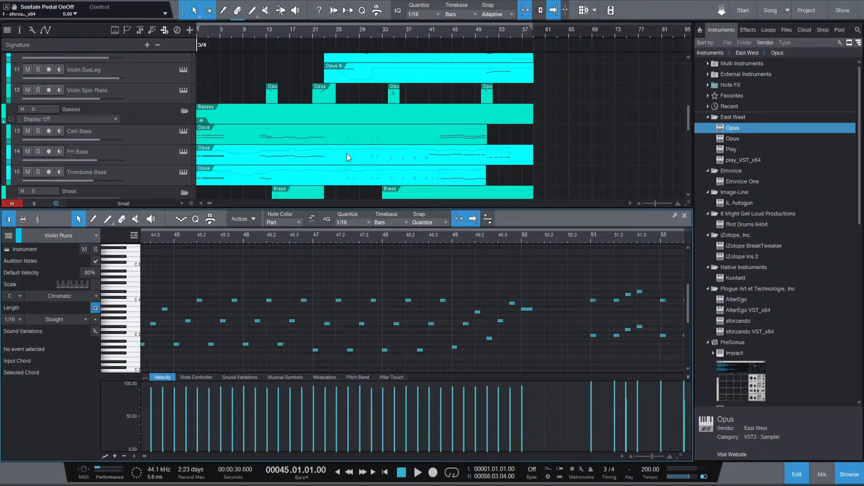
{"action": "scroll", "coordinate": [348, 156], "scroll_direction": "down", "scroll_amount": 1}
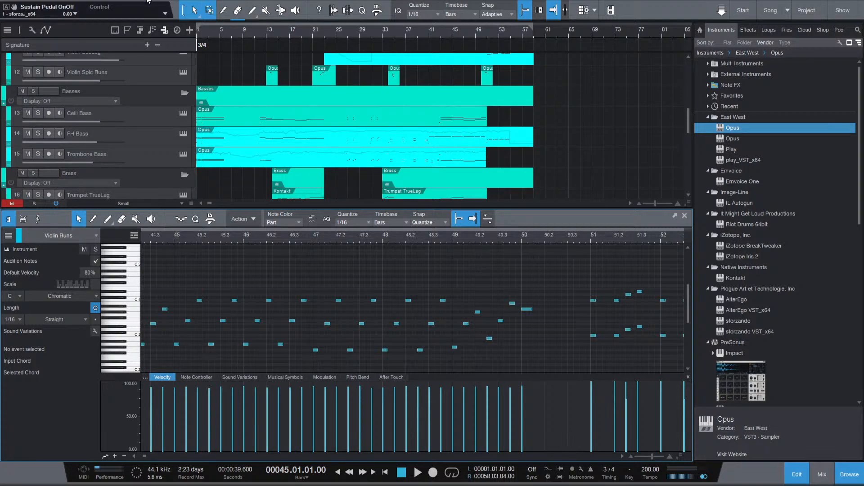
{"action": "key", "text": "F3"}
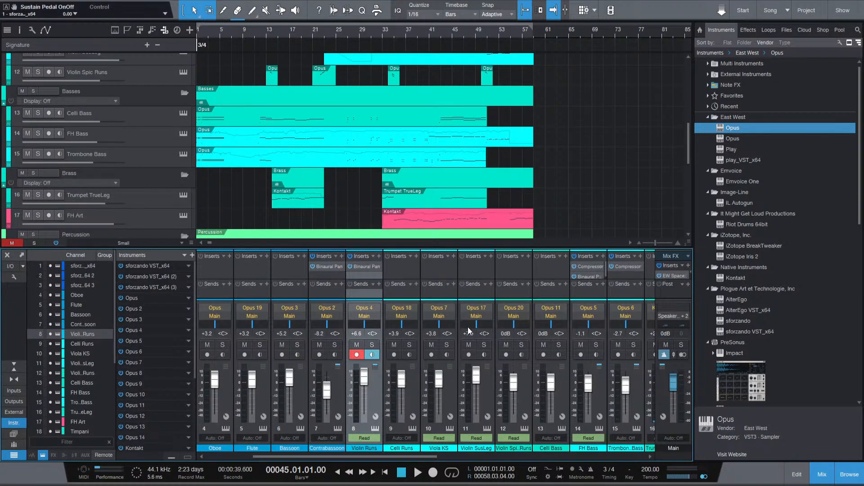
{"action": "scroll", "coordinate": [442, 261], "scroll_direction": "right", "scroll_amount": 2}
{"action": "scroll", "coordinate": [442, 261], "scroll_direction": "left", "scroll_amount": 2}
{"action": "scroll", "coordinate": [514, 266], "scroll_direction": "right", "scroll_amount": 1}
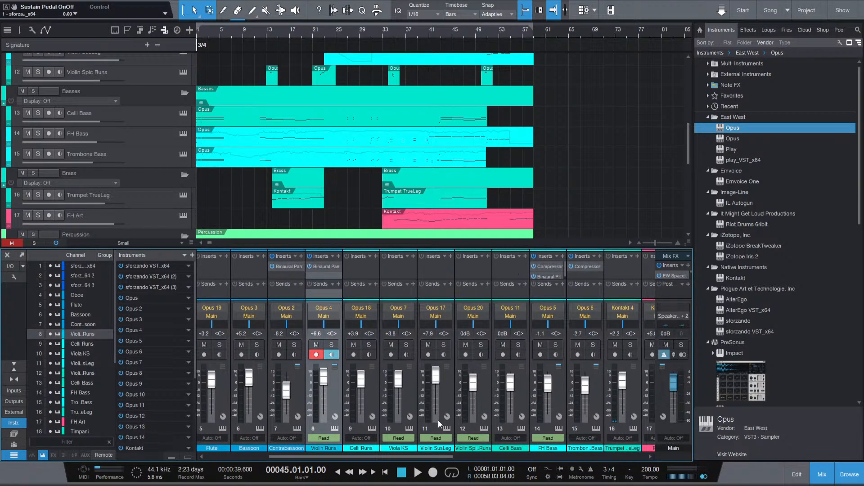
{"action": "scroll", "coordinate": [474, 266], "scroll_direction": "right", "scroll_amount": 3}
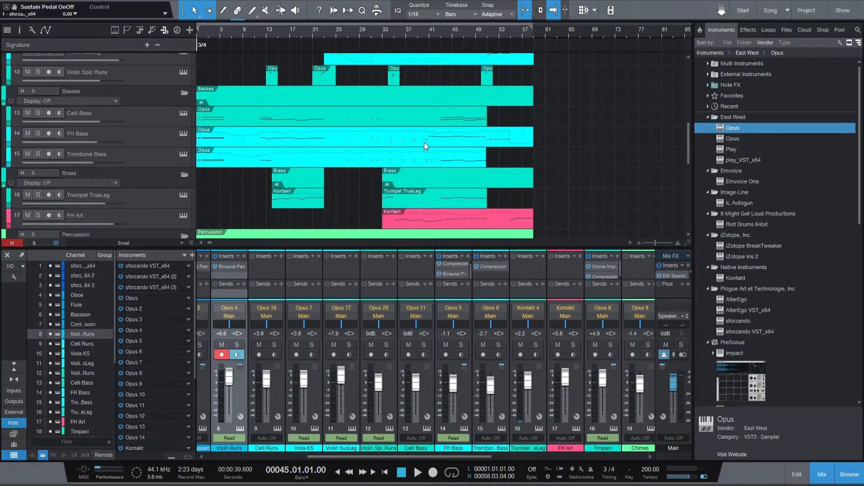
Select the Timpani channel in the mixer and expand its Compressor insert.
{"action": "left_click", "coordinate": [601, 275]}
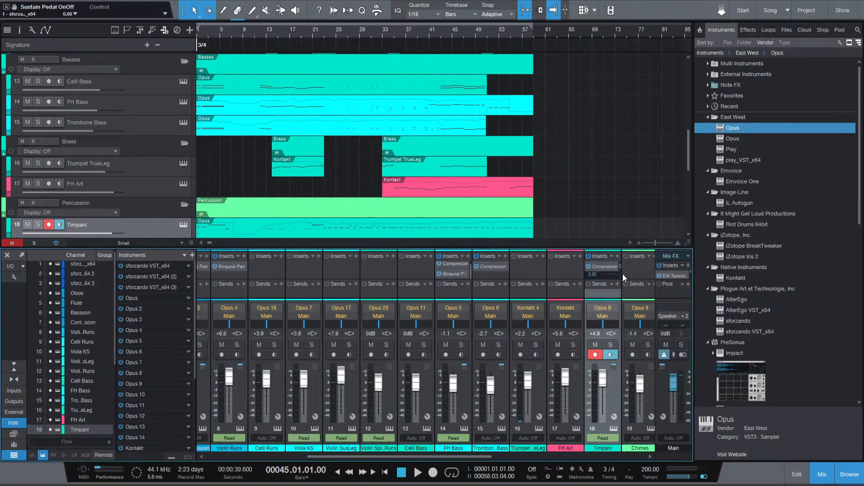
{"action": "scroll", "coordinate": [622, 274], "scroll_direction": "right", "scroll_amount": 1}
{"action": "scroll", "coordinate": [623, 274], "scroll_direction": "right", "scroll_amount": 2}
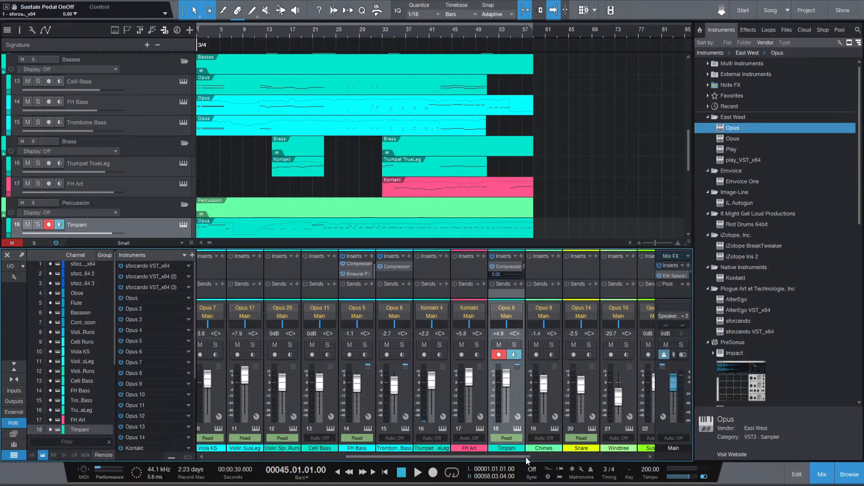
Enlarge the mixer to reveal the Main output's inserts, inspect the EW Spaces reverb and expand the Pro EQ.
{"action": "left_click_drag", "start_coordinate": [525, 458], "coordinate": [378, 463]}
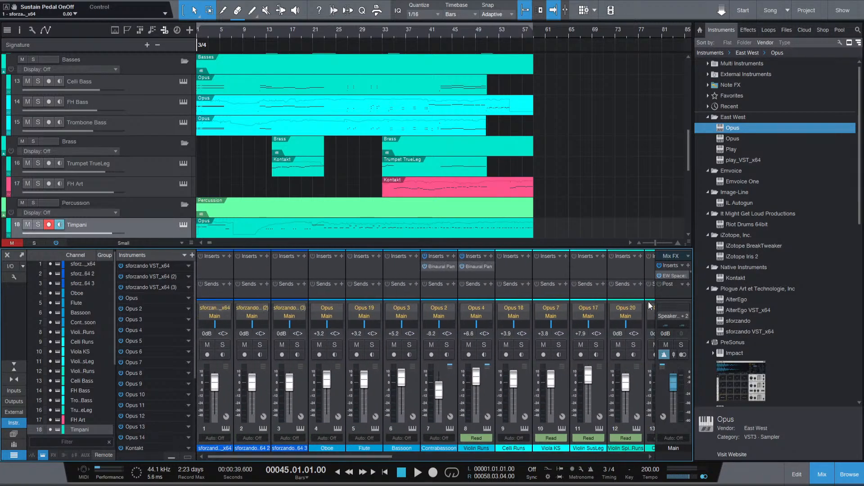
{"action": "left_click_drag", "start_coordinate": [674, 250], "coordinate": [676, 156]}
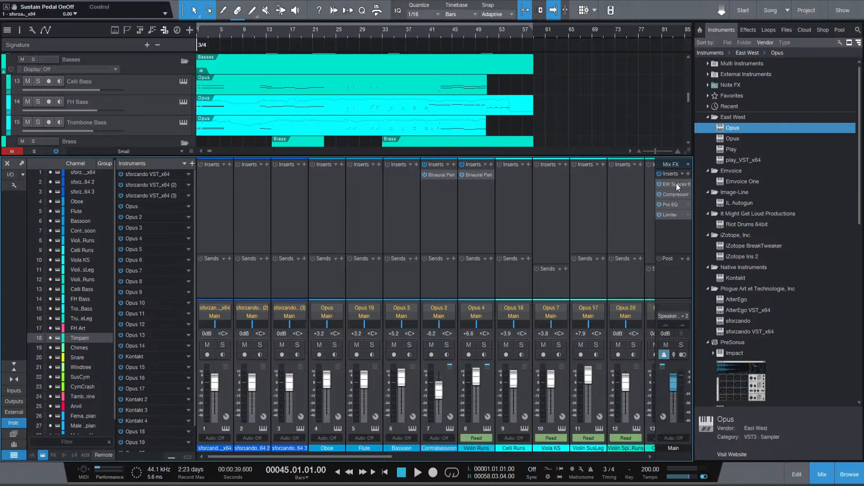
{"action": "double_click", "coordinate": [656, 185]}
{"action": "left_click", "coordinate": [667, 204]}
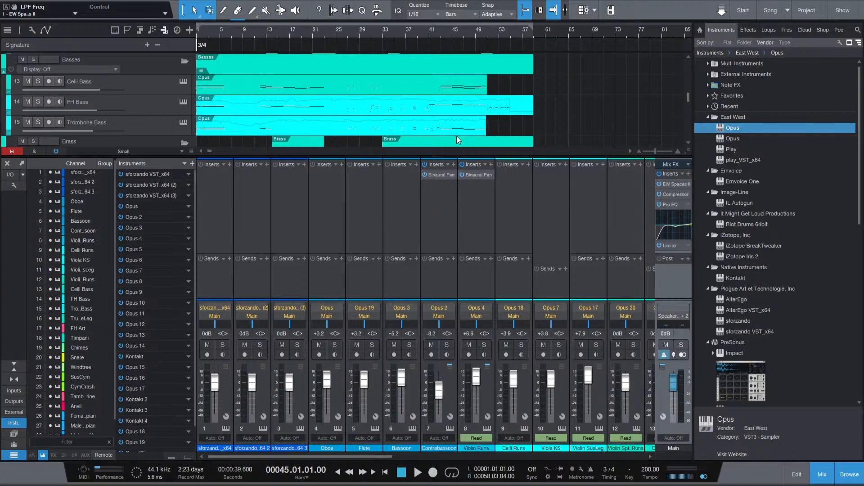
Shrink the mixer to give the arrangement more room and look over the tracks between Celli Runs and Timpani.
{"action": "scroll", "coordinate": [420, 141], "scroll_direction": "down", "scroll_amount": 3}
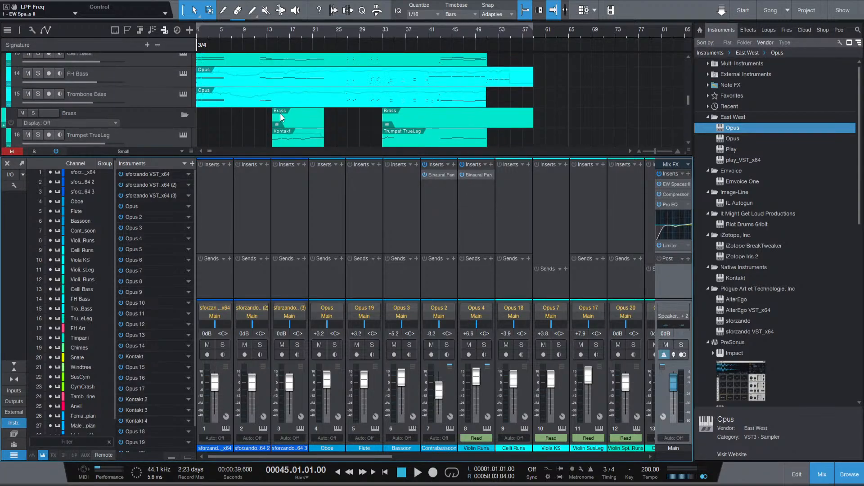
{"action": "scroll", "coordinate": [291, 117], "scroll_direction": "down", "scroll_amount": 3}
{"action": "scroll", "coordinate": [290, 117], "scroll_direction": "up", "scroll_amount": 7}
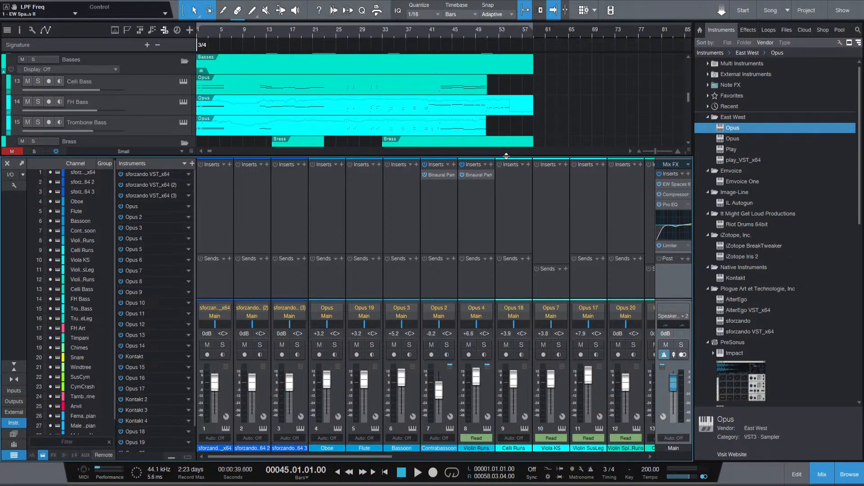
{"action": "left_click_drag", "start_coordinate": [506, 157], "coordinate": [594, 247]}
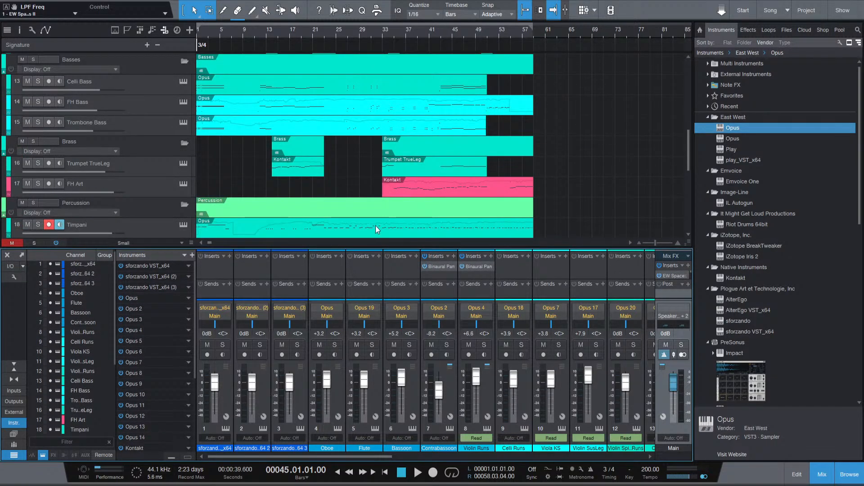
{"action": "scroll", "coordinate": [269, 147], "scroll_direction": "down", "scroll_amount": 3}
{"action": "scroll", "coordinate": [298, 158], "scroll_direction": "up", "scroll_amount": 4}
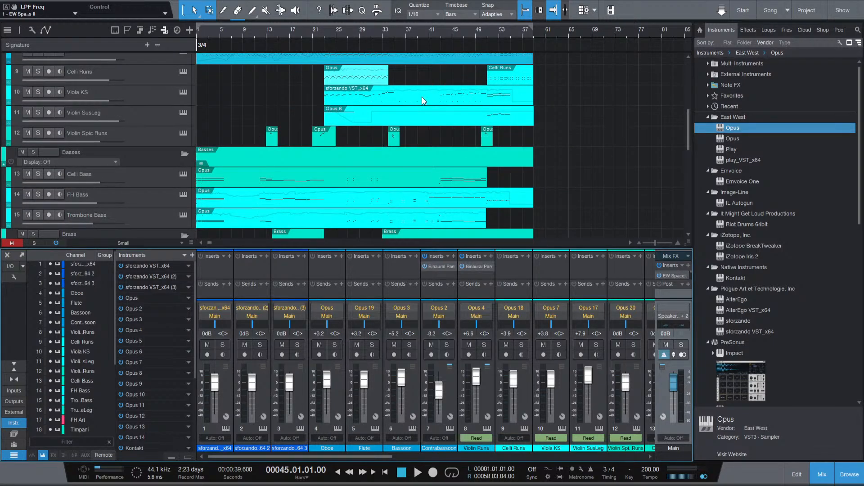
Move the playhead to bar 51 and examine the MIDI reference tracks beyond that point against the arrangement.
{"action": "left_click", "coordinate": [486, 31]}
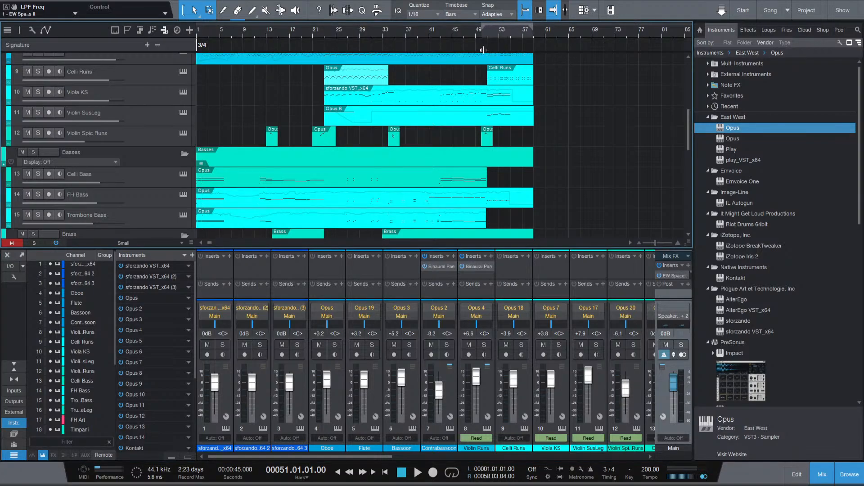
{"action": "scroll", "coordinate": [520, 92], "scroll_direction": "up", "scroll_amount": 3}
{"action": "scroll", "coordinate": [506, 132], "scroll_direction": "up", "scroll_amount": 8}
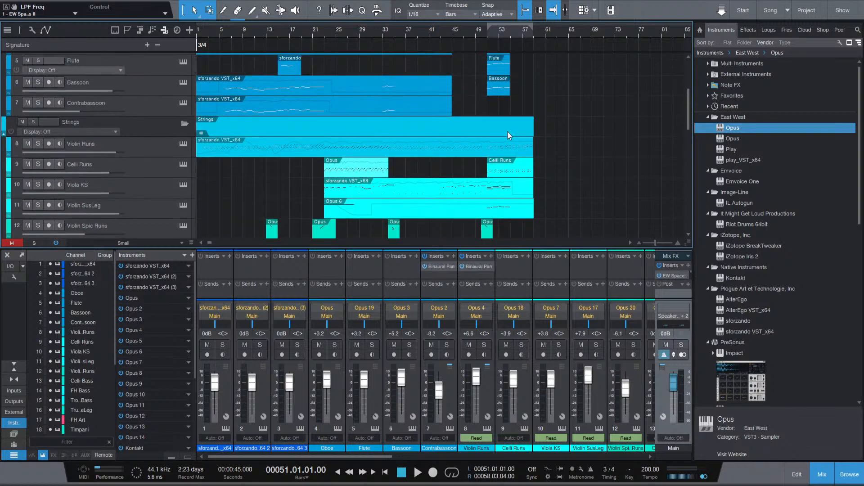
{"action": "scroll", "coordinate": [578, 124], "scroll_direction": "up", "scroll_amount": 1}
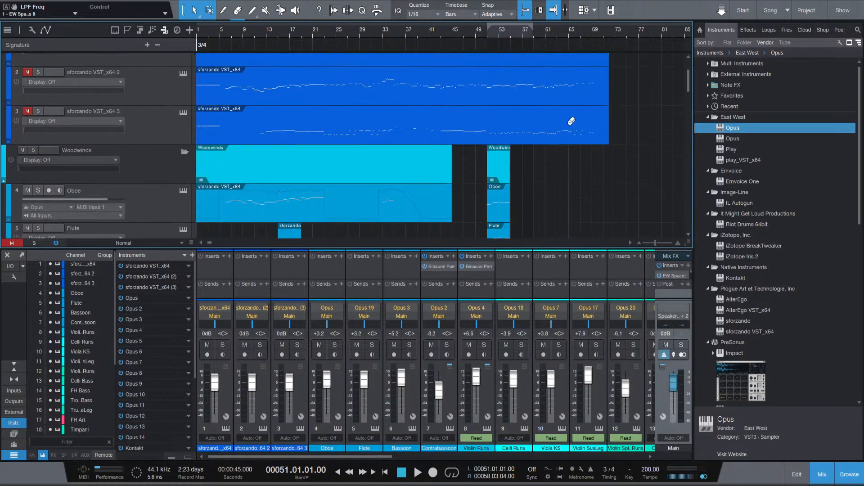
{"action": "scroll", "coordinate": [574, 125], "scroll_direction": "up", "scroll_amount": 5}
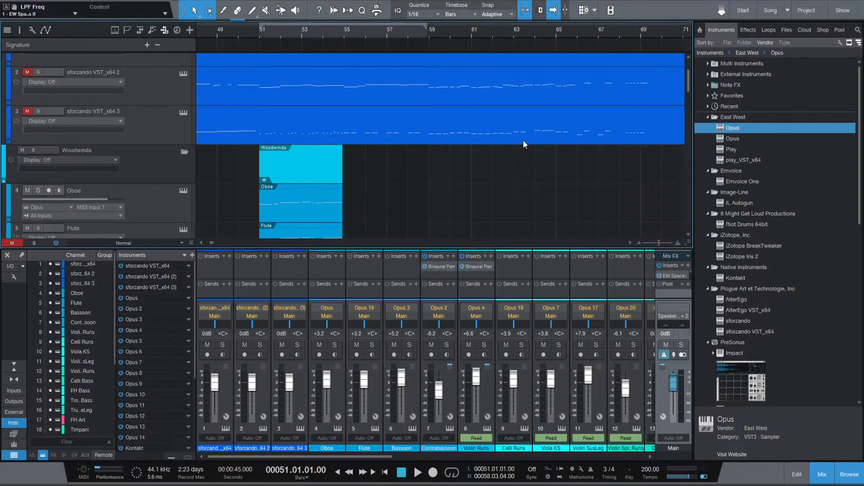
{"action": "scroll", "coordinate": [387, 135], "scroll_direction": "down", "scroll_amount": 4}
{"action": "scroll", "coordinate": [405, 155], "scroll_direction": "up", "scroll_amount": 7}
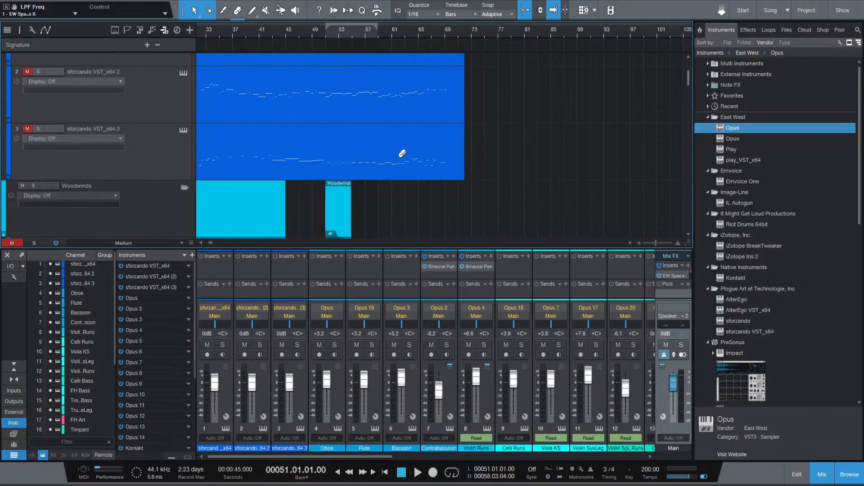
Examine the Oboe, Flute and Bassoon events that start at bar 51 alongside the surrounding woodwind parts.
{"action": "scroll", "coordinate": [311, 173], "scroll_direction": "down", "scroll_amount": 3}
{"action": "scroll", "coordinate": [288, 167], "scroll_direction": "down", "scroll_amount": 3}
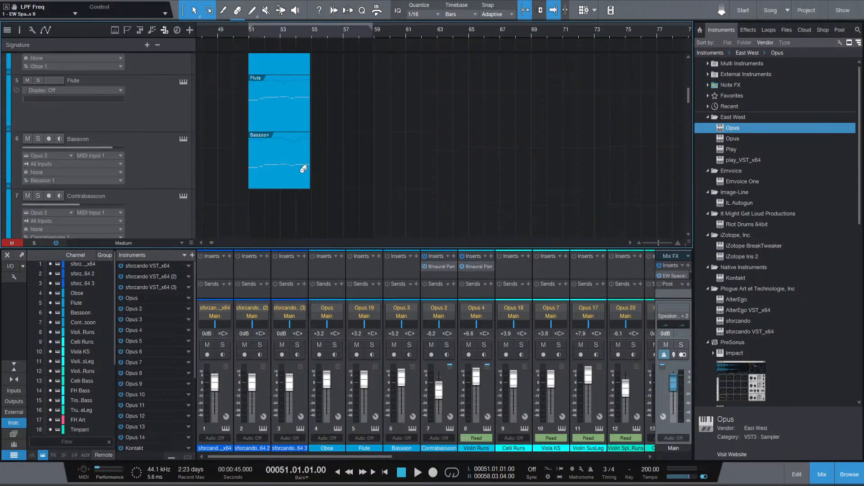
{"action": "scroll", "coordinate": [265, 159], "scroll_direction": "down", "scroll_amount": 4}
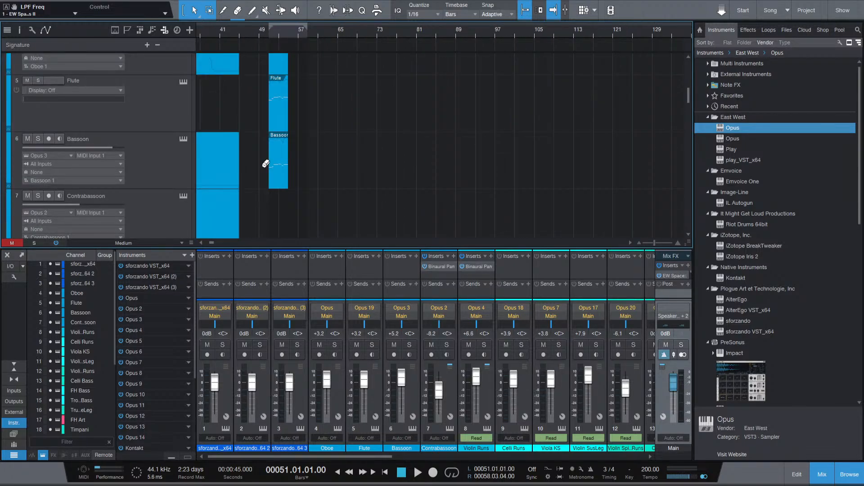
{"action": "scroll", "coordinate": [266, 164], "scroll_direction": "down", "scroll_amount": 1}
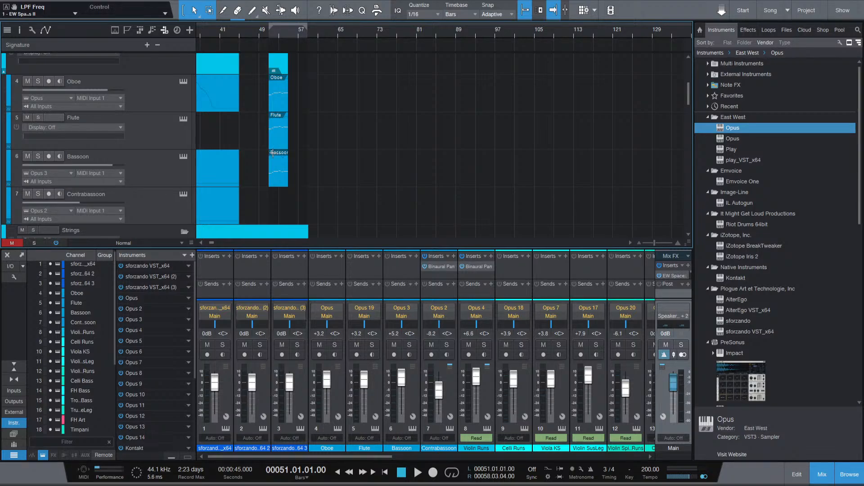
{"action": "scroll", "coordinate": [275, 149], "scroll_direction": "up", "scroll_amount": 1}
{"action": "scroll", "coordinate": [276, 144], "scroll_direction": "down", "scroll_amount": 1}
{"action": "scroll", "coordinate": [242, 143], "scroll_direction": "up", "scroll_amount": 4}
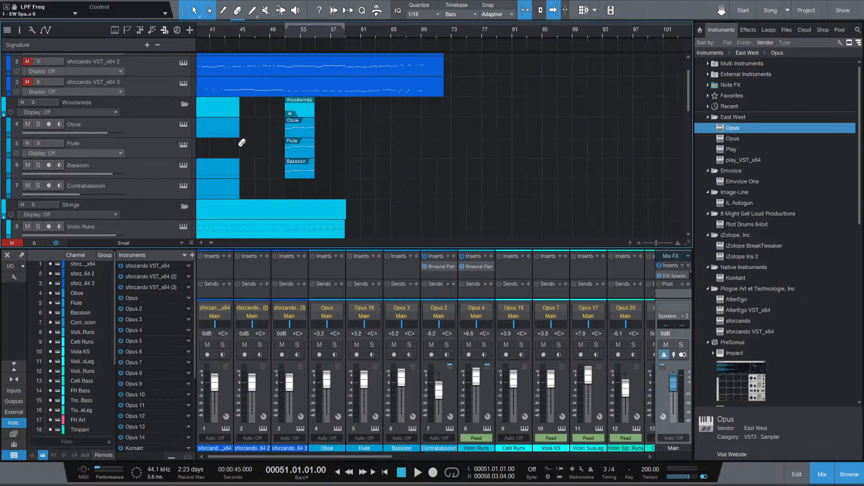
{"action": "scroll", "coordinate": [242, 143], "scroll_direction": "down", "scroll_amount": 5}
{"action": "scroll", "coordinate": [242, 143], "scroll_direction": "up", "scroll_amount": 4}
{"action": "scroll", "coordinate": [242, 143], "scroll_direction": "down", "scroll_amount": 5}
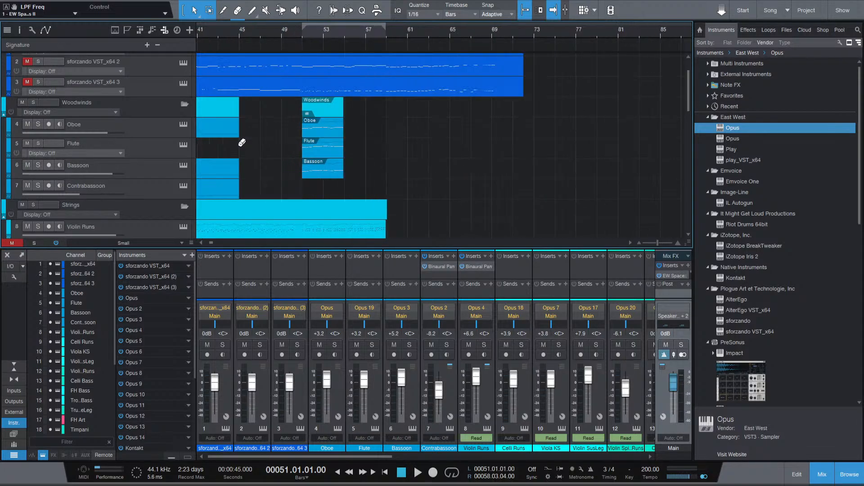
{"action": "scroll", "coordinate": [245, 143], "scroll_direction": "up", "scroll_amount": 2}
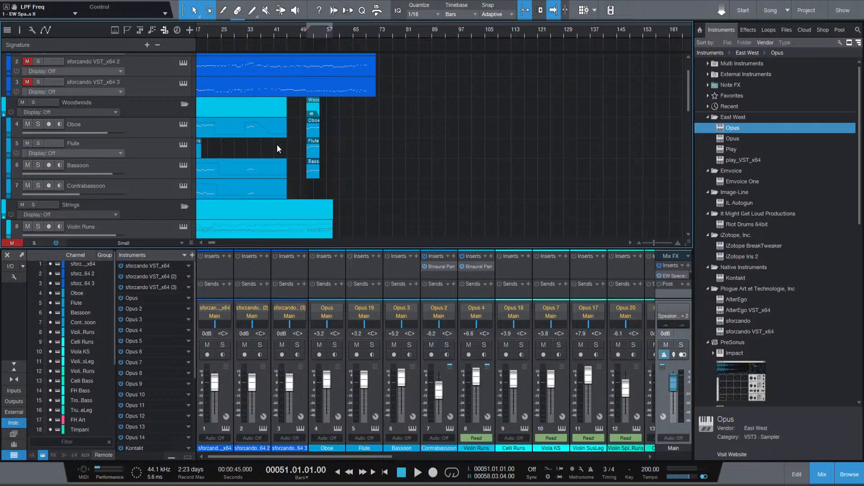
Review the woodwind and string tracks from bar 1 in an overview of the whole arrangement.
{"action": "scroll", "coordinate": [276, 144], "scroll_direction": "left", "scroll_amount": 3}
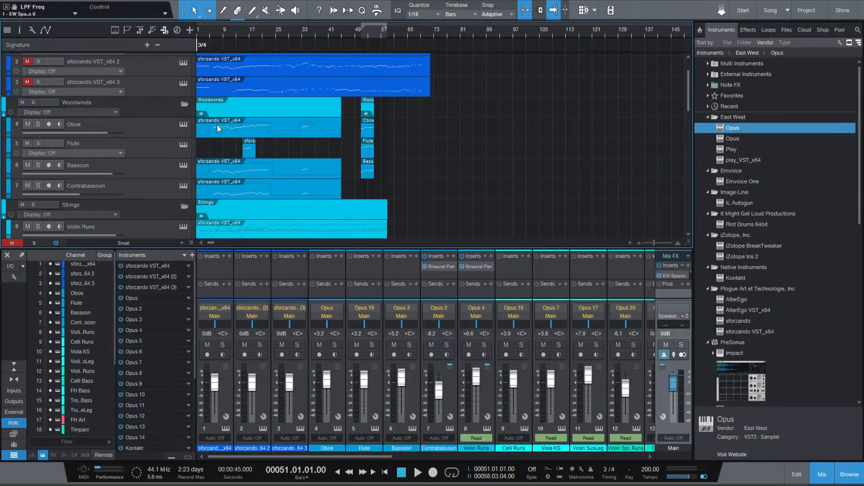
{"action": "scroll", "coordinate": [234, 131], "scroll_direction": "up", "scroll_amount": 2}
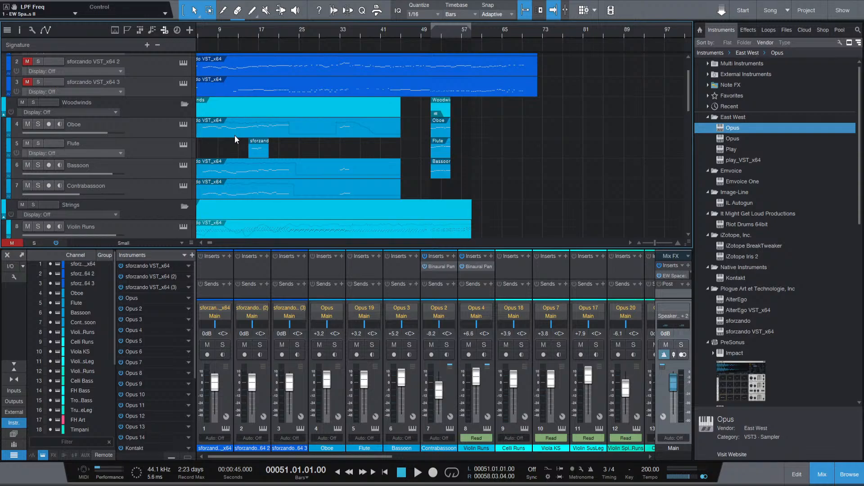
{"action": "scroll", "coordinate": [235, 135], "scroll_direction": "up", "scroll_amount": 1}
{"action": "scroll", "coordinate": [235, 135], "scroll_direction": "down", "scroll_amount": 2}
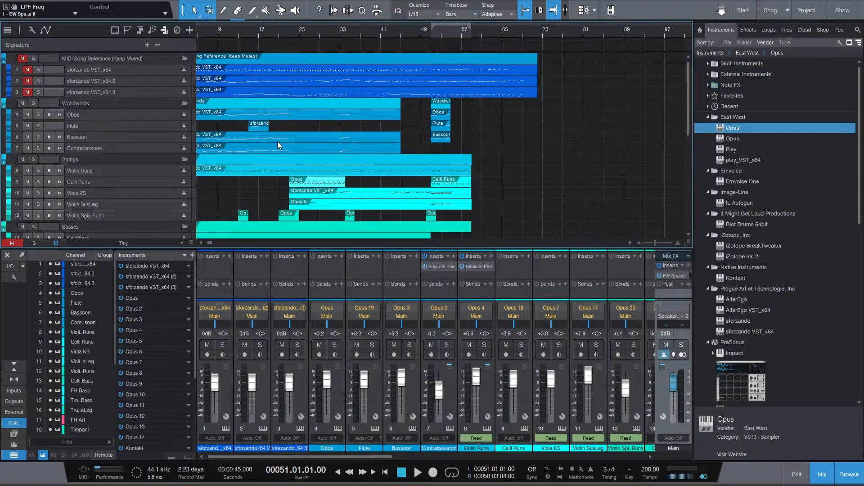
{"action": "scroll", "coordinate": [279, 149], "scroll_direction": "left", "scroll_amount": 1}
{"action": "scroll", "coordinate": [247, 138], "scroll_direction": "up", "scroll_amount": 1}
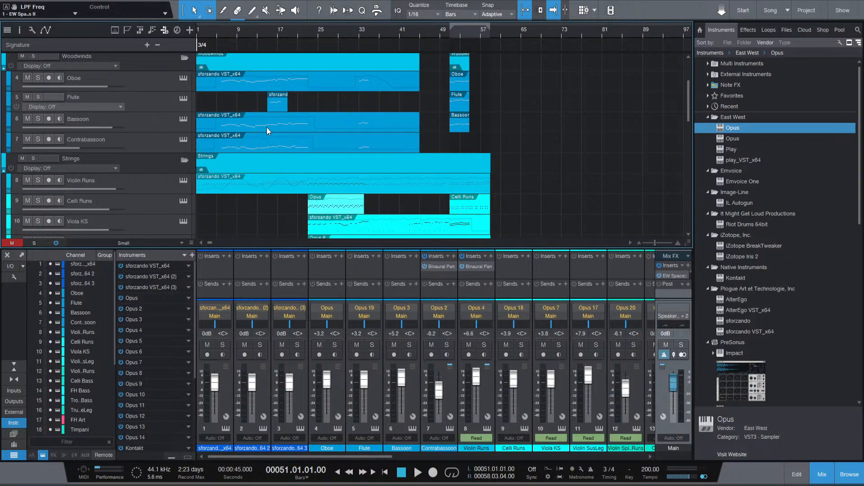
Open the long Bassoon part that starts at bar 1 in the note editor and view all its notes and velocities.
{"action": "double_click", "coordinate": [254, 127]}
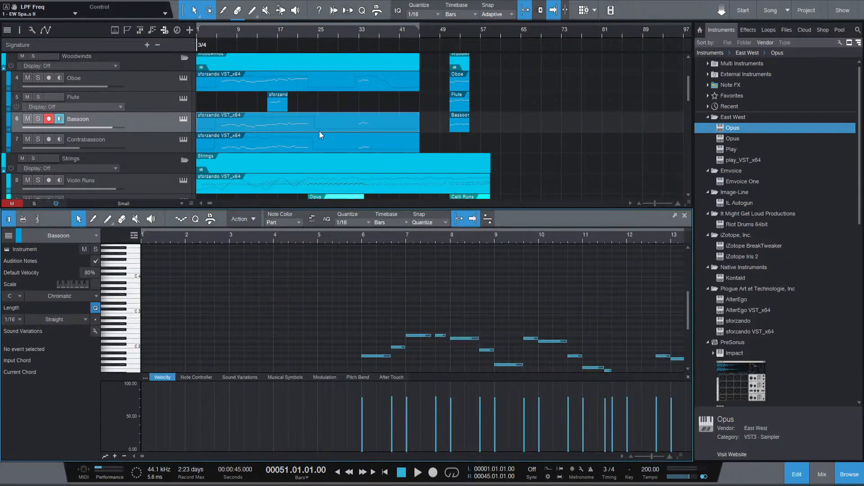
{"action": "scroll", "coordinate": [387, 315], "scroll_direction": "down", "scroll_amount": 4}
{"action": "scroll", "coordinate": [451, 280], "scroll_direction": "down", "scroll_amount": 4}
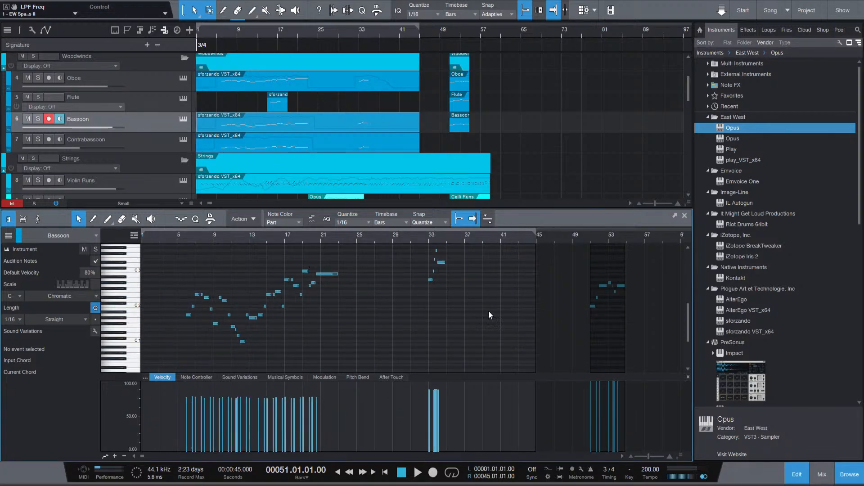
Play the arrangement from bar 51 to hear the closing section, with the string tracks in view.
{"action": "left_click", "coordinate": [441, 31]}
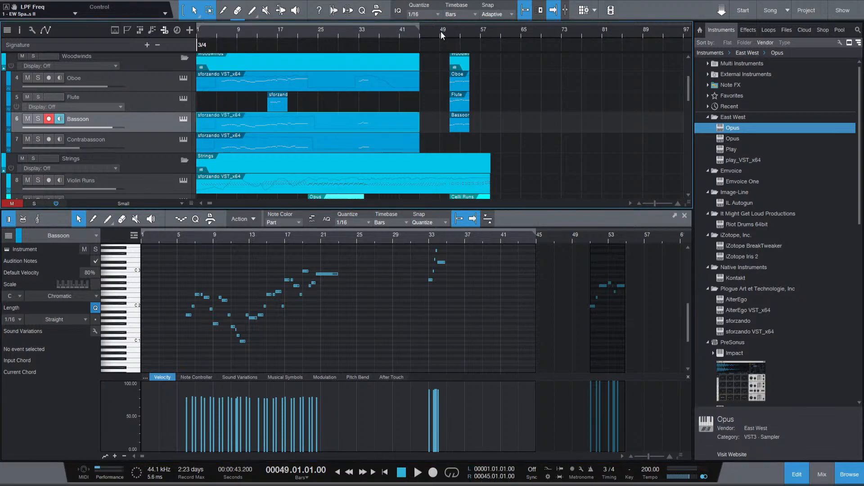
{"action": "scroll", "coordinate": [466, 119], "scroll_direction": "up", "scroll_amount": 5}
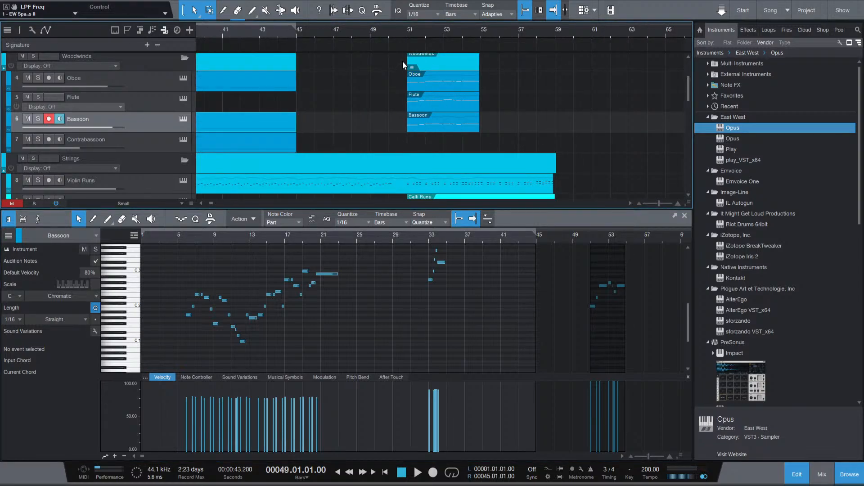
{"action": "left_click", "coordinate": [407, 31]}
{"action": "scroll", "coordinate": [495, 167], "scroll_direction": "down", "scroll_amount": 6}
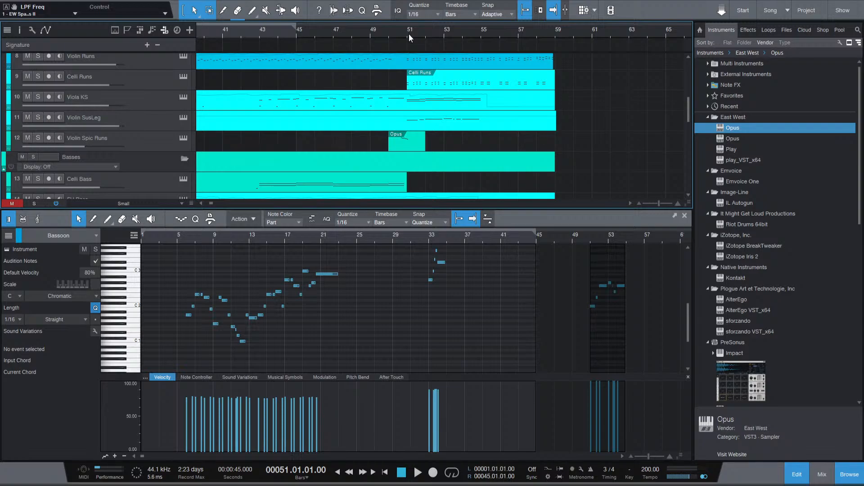
{"action": "key", "text": "space"}
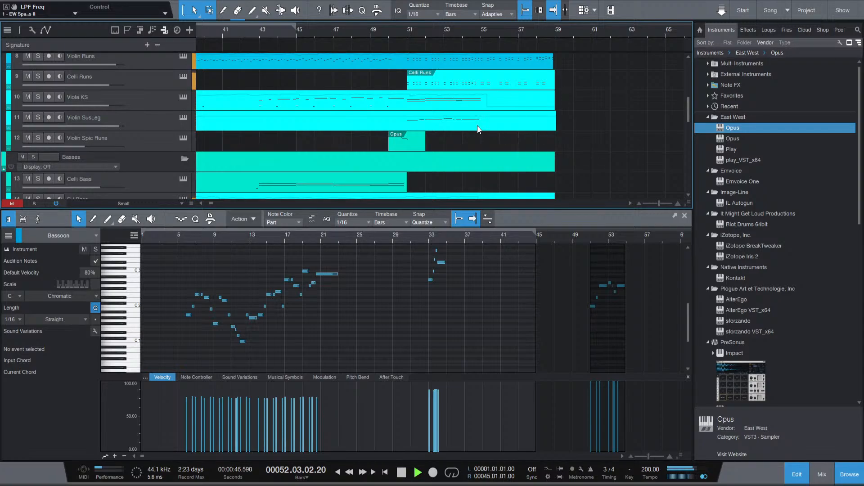
{"action": "key", "text": "space"}
Open the Tambourine part at bar 51 in the note editor with its velocities shown.
{"action": "scroll", "coordinate": [464, 143], "scroll_direction": "down", "scroll_amount": 10}
{"action": "left_click", "coordinate": [463, 129]}
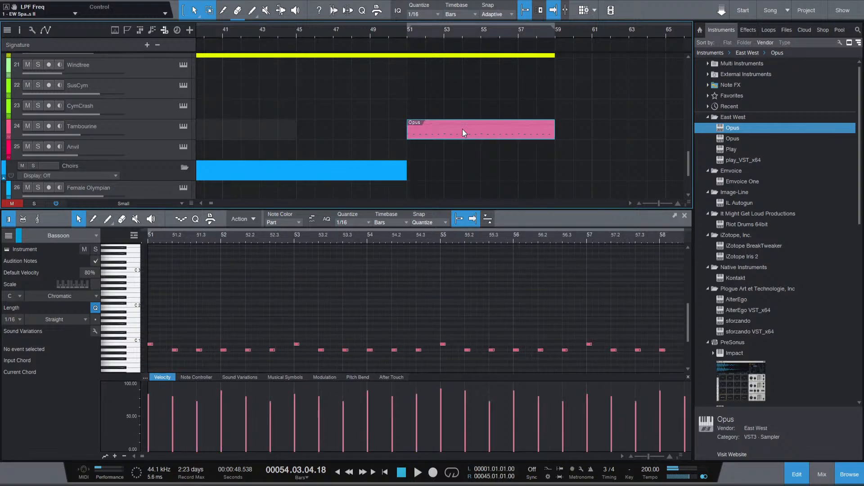
{"action": "scroll", "coordinate": [416, 293], "scroll_direction": "down", "scroll_amount": 3}
{"action": "scroll", "coordinate": [325, 293], "scroll_direction": "up", "scroll_amount": 2}
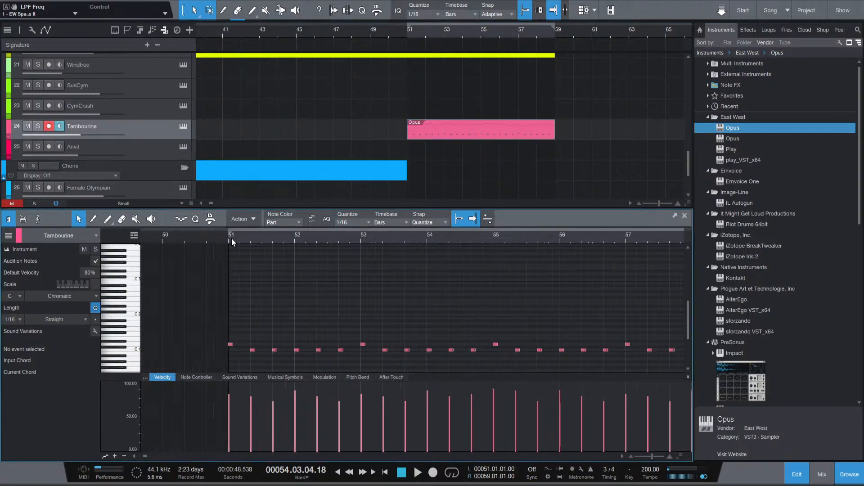
Play from bar 51 and raise the Tambourine velocities into a gradual climb from bar 54 to bar 55.
{"action": "left_click", "coordinate": [228, 237]}
{"action": "key", "text": "space"}
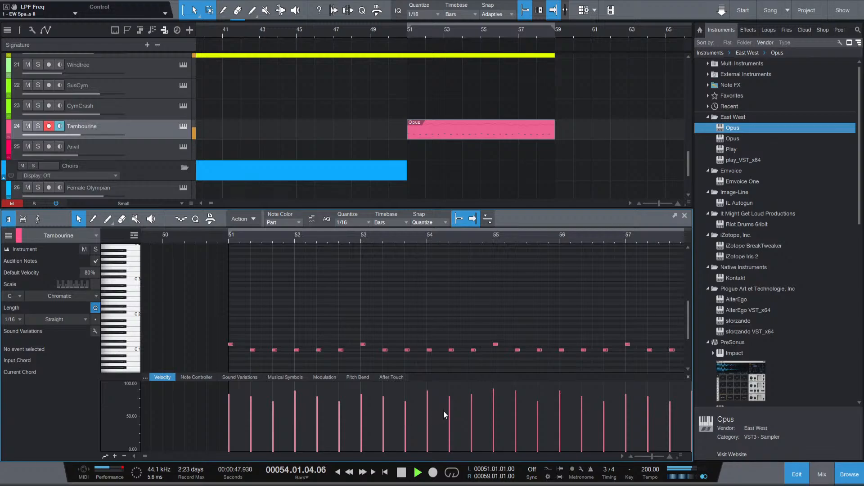
{"action": "key", "text": "space"}
{"action": "left_click_drag", "start_coordinate": [450, 409], "coordinate": [495, 407]}
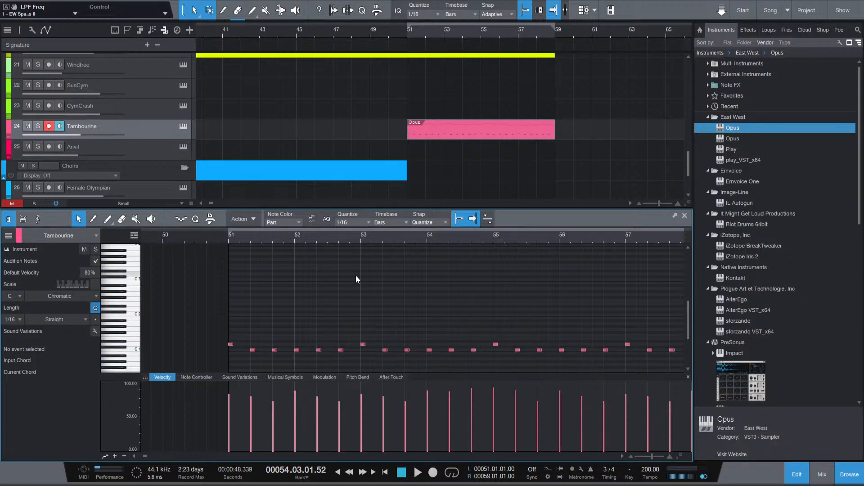
Replay from bar 51, reshape the Tambourine velocity climb between bars 54 and 55, and check the notes leading up to it.
{"action": "left_click", "coordinate": [229, 238]}
{"action": "key", "text": "space"}
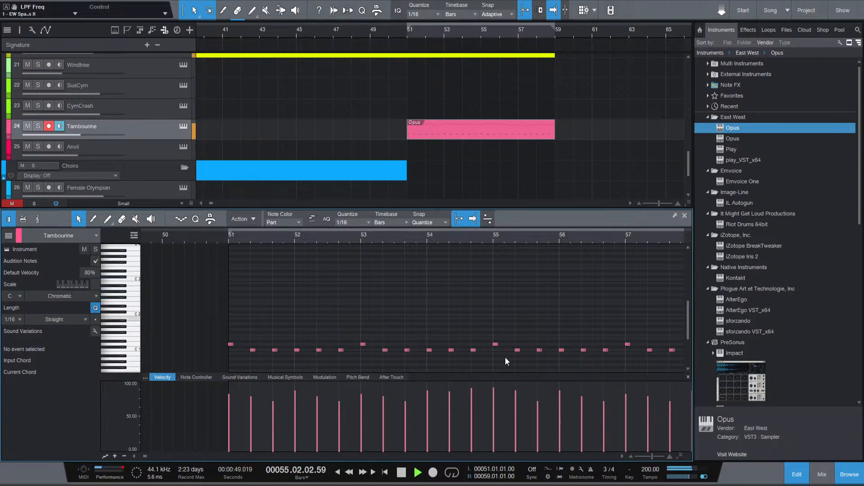
{"action": "key", "text": "space"}
{"action": "left_click_drag", "start_coordinate": [494, 411], "coordinate": [428, 410]}
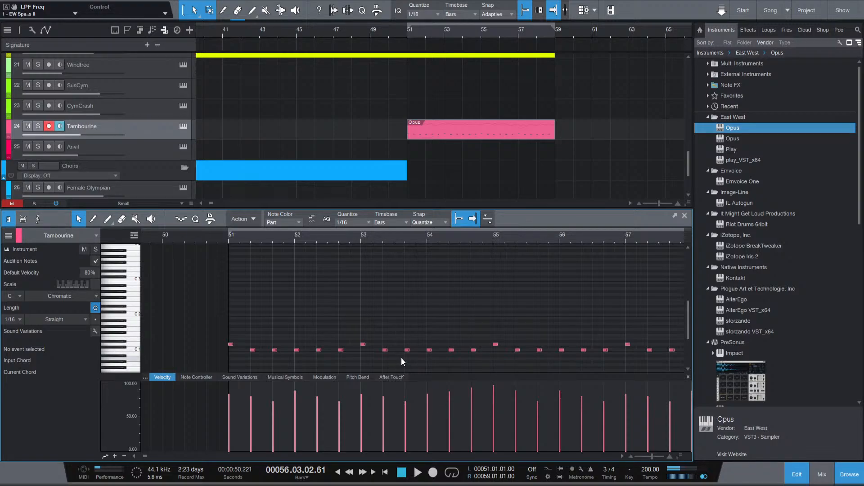
{"action": "left_click_drag", "start_coordinate": [501, 325], "coordinate": [396, 356]}
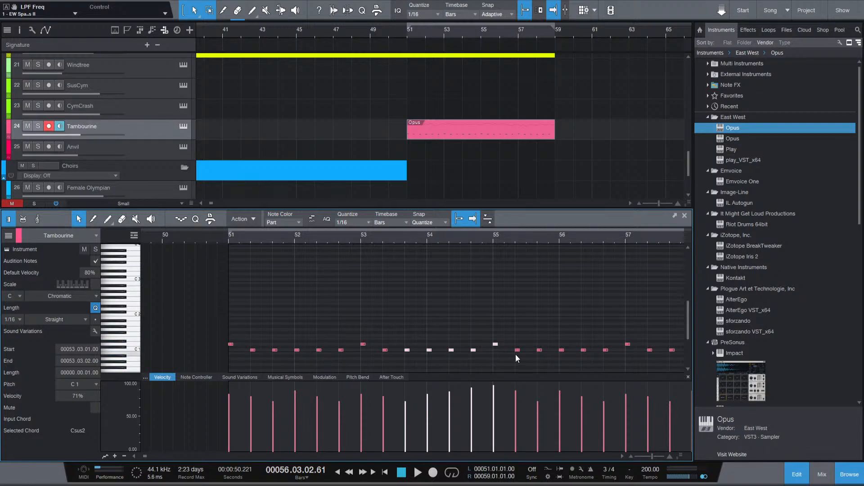
{"action": "left_click", "coordinate": [447, 344]}
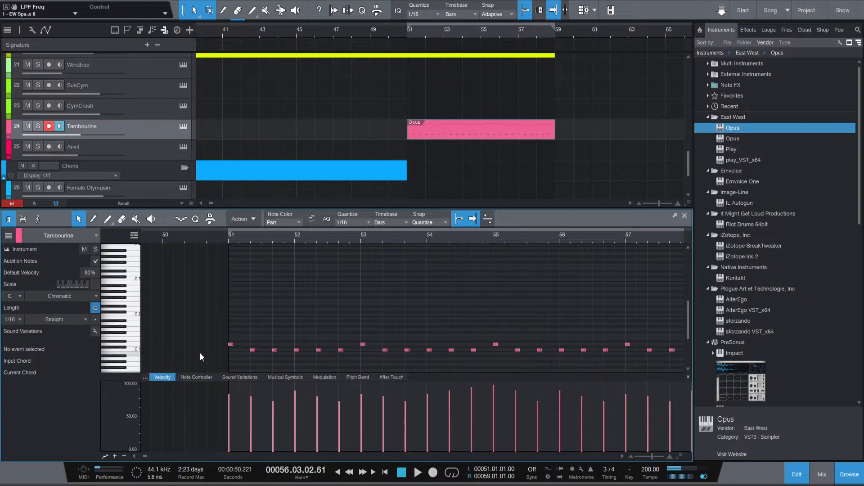
Show the Tambourine part's Modulation lane and activate the Paint tool in the note editor.
{"action": "left_click", "coordinate": [316, 377]}
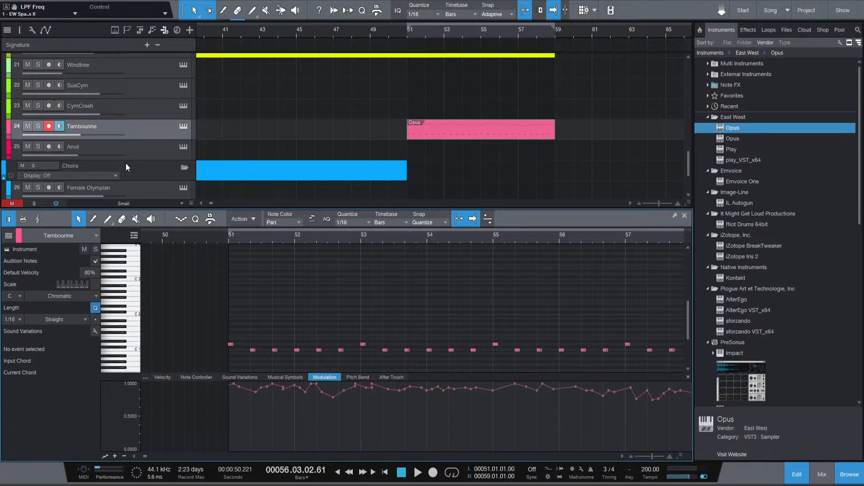
{"action": "left_click", "coordinate": [107, 218]}
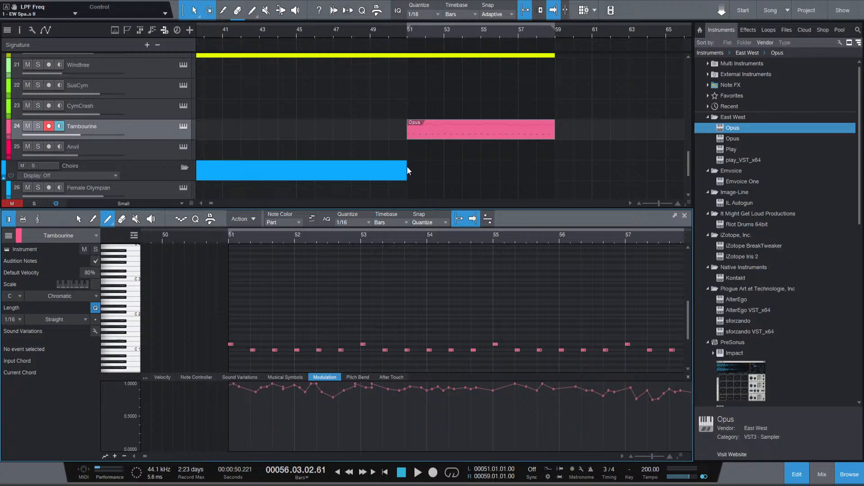
Select the Celli Bass track and check its notes and Modulation lane in the note editor.
{"action": "scroll", "coordinate": [233, 133], "scroll_direction": "up", "scroll_amount": 5}
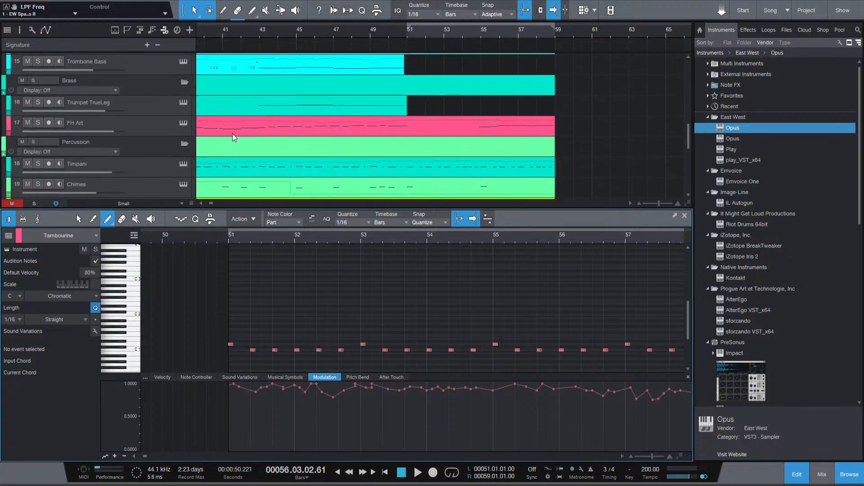
{"action": "scroll", "coordinate": [155, 90], "scroll_direction": "up", "scroll_amount": 4}
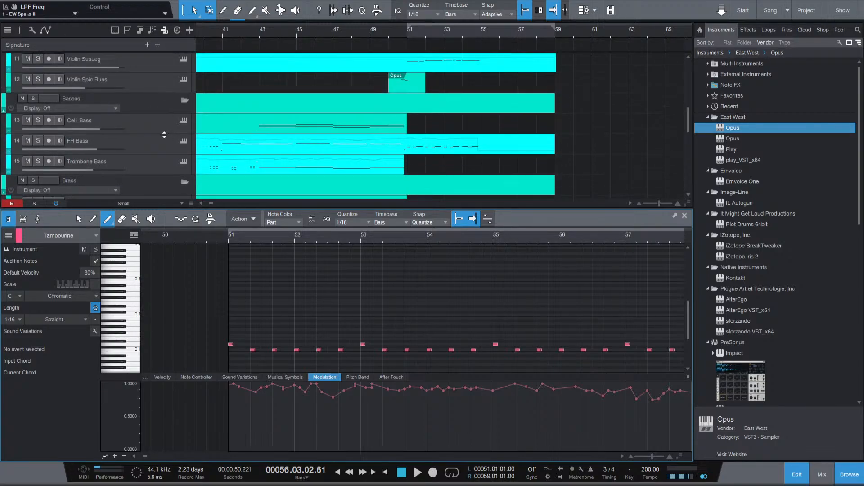
{"action": "scroll", "coordinate": [170, 128], "scroll_direction": "down", "scroll_amount": 1}
{"action": "left_click", "coordinate": [139, 122]}
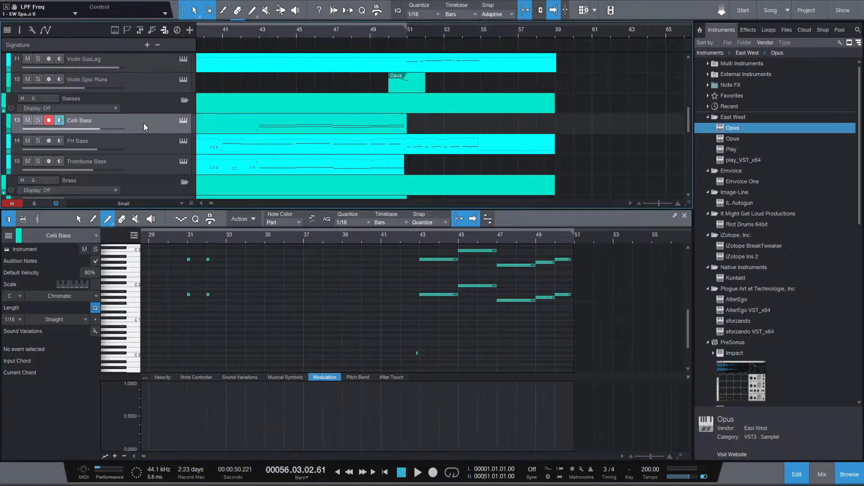
{"action": "scroll", "coordinate": [144, 123], "scroll_direction": "down", "scroll_amount": 2}
{"action": "scroll", "coordinate": [144, 127], "scroll_direction": "up", "scroll_amount": 2}
{"action": "scroll", "coordinate": [144, 126], "scroll_direction": "up", "scroll_amount": 3}
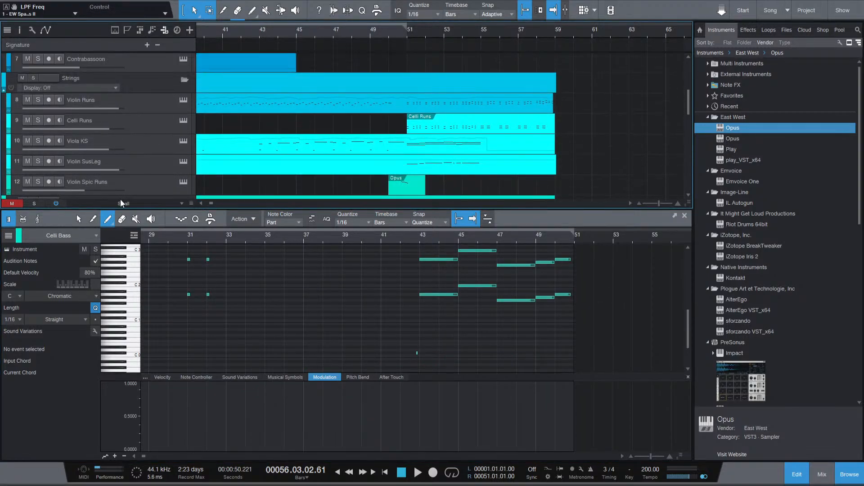
Check the Modulation lanes of Celli Runs and Violin Runs, and show the Violin Runs track's volume automation.
{"action": "left_click", "coordinate": [148, 161]}
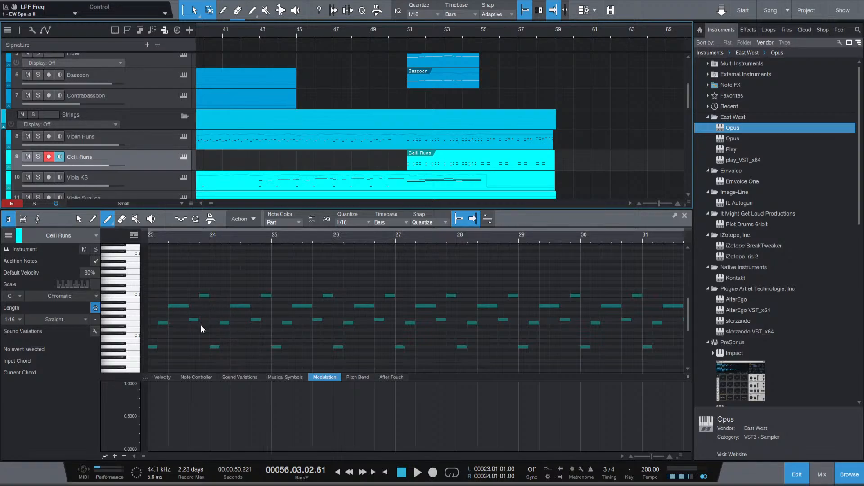
{"action": "left_click", "coordinate": [140, 144]}
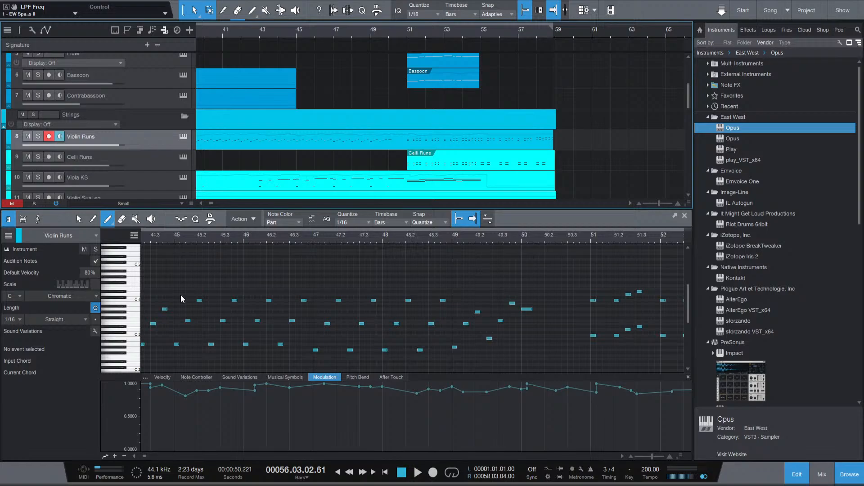
{"action": "key", "text": "a"}
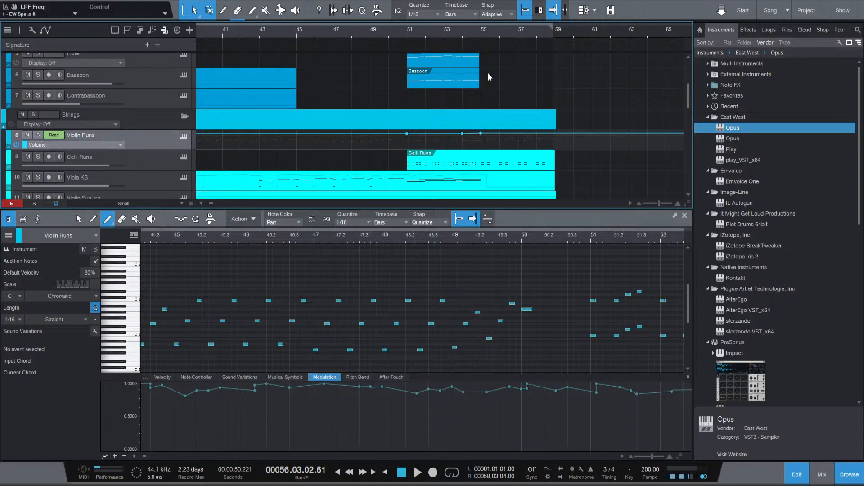
Open the Tambourine part with its velocities shown and play it from bar 51 past bar 55.
{"action": "left_click", "coordinate": [403, 34]}
{"action": "scroll", "coordinate": [457, 66], "scroll_direction": "down", "scroll_amount": 5}
{"action": "scroll", "coordinate": [450, 130], "scroll_direction": "down", "scroll_amount": 3}
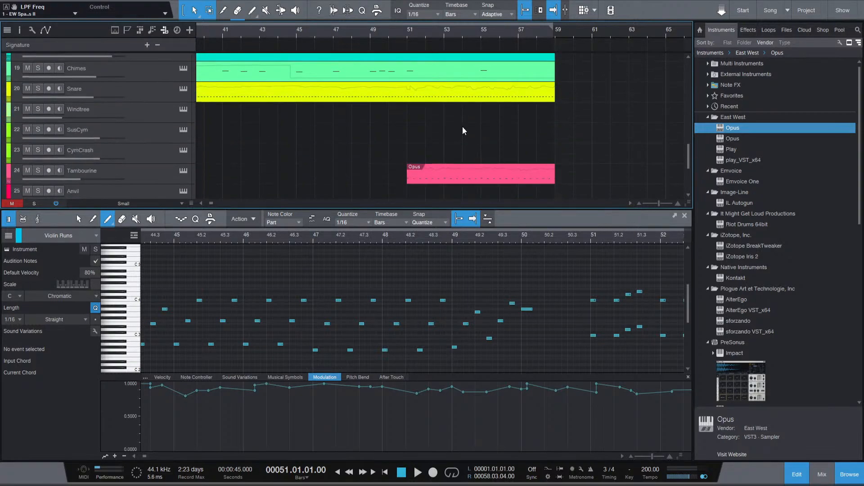
{"action": "left_click", "coordinate": [452, 170]}
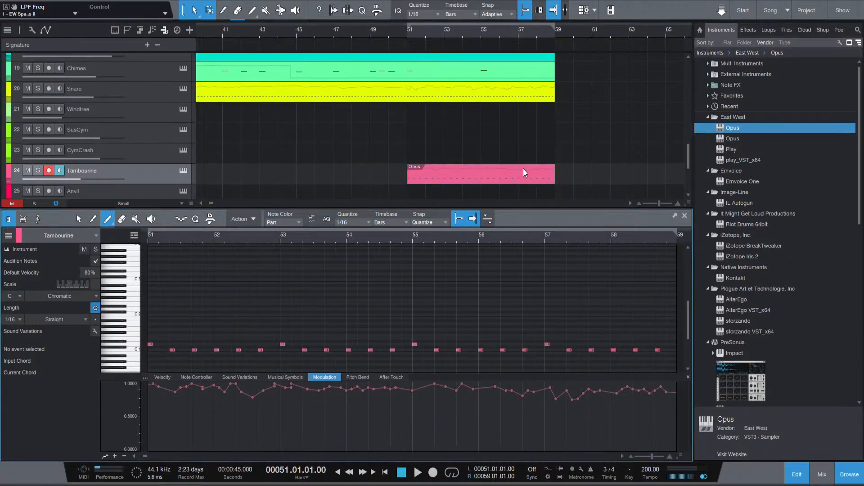
{"action": "left_click", "coordinate": [170, 378]}
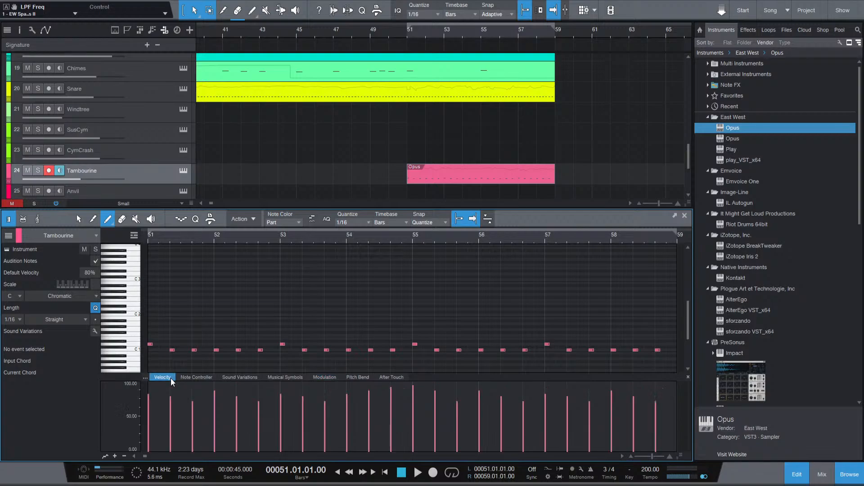
{"action": "key", "text": "space"}
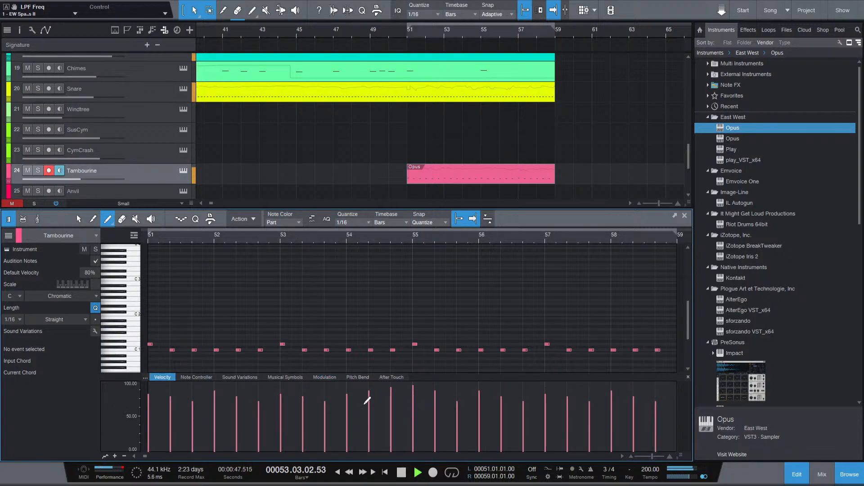
{"action": "key", "text": "space"}
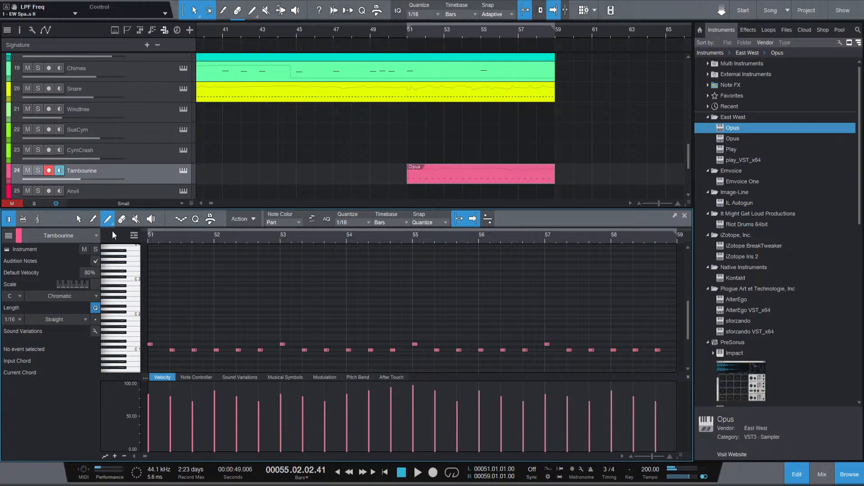
Raise the Tambourine velocities just after bar 55 into a gradual fall-off and replay from bar 51.
{"action": "left_click", "coordinate": [79, 219]}
{"action": "left_click_drag", "start_coordinate": [436, 429], "coordinate": [460, 412]}
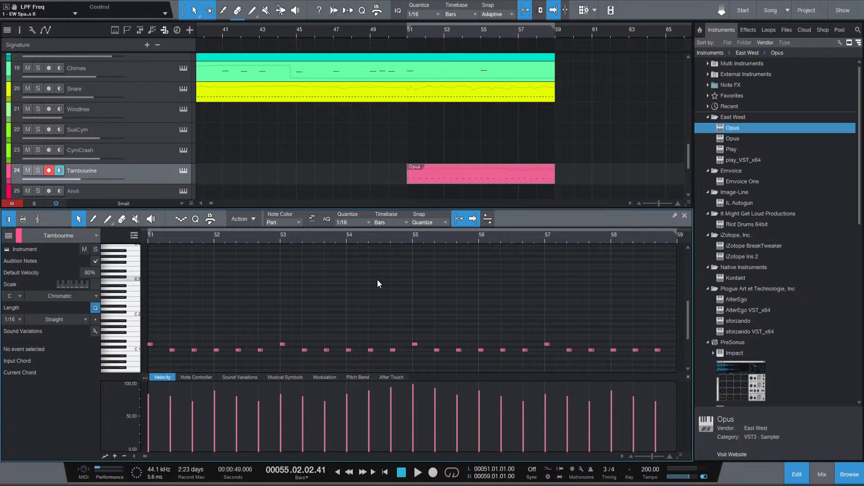
{"action": "key", "text": "space"}
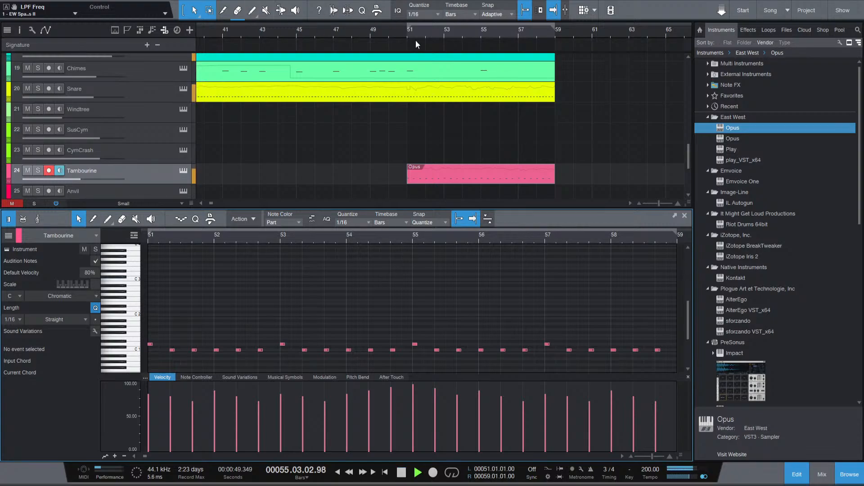
{"action": "key", "text": "space"}
{"action": "left_click", "coordinate": [409, 34]}
{"action": "key", "text": "space"}
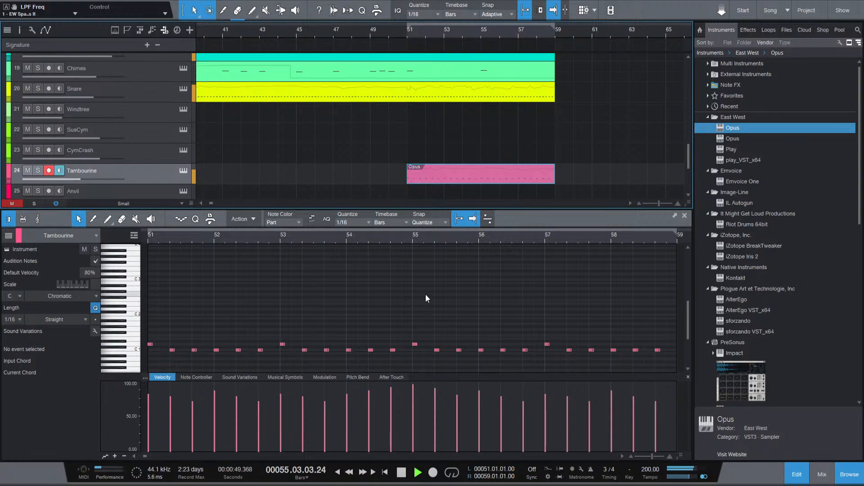
{"action": "key", "text": "space"}
Open the Snare part, bring its velocities around bars 42 to 58 into view, and play from around bar 55.
{"action": "scroll", "coordinate": [411, 149], "scroll_direction": "up", "scroll_amount": 2}
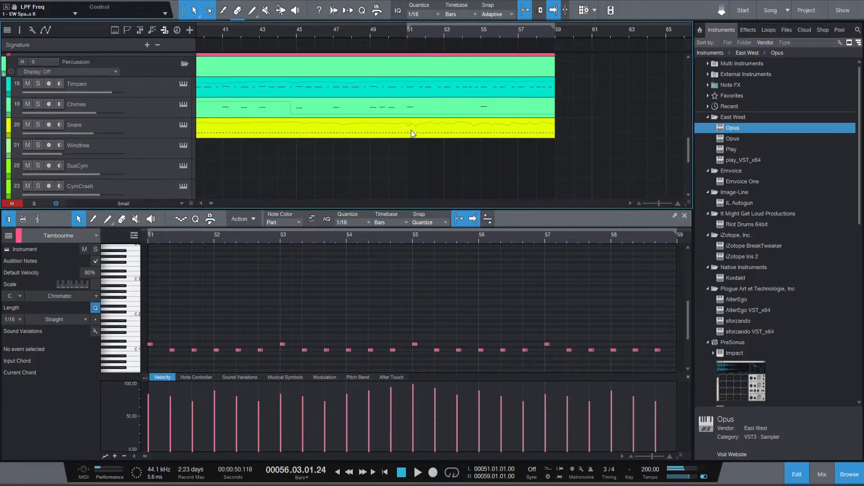
{"action": "left_click", "coordinate": [411, 130]}
{"action": "scroll", "coordinate": [471, 162], "scroll_direction": "down", "scroll_amount": 3}
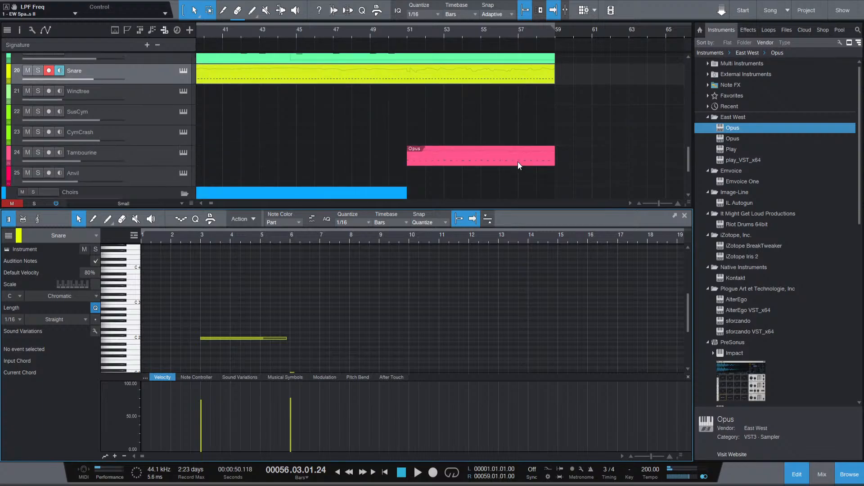
{"action": "scroll", "coordinate": [367, 296], "scroll_direction": "down", "scroll_amount": 5}
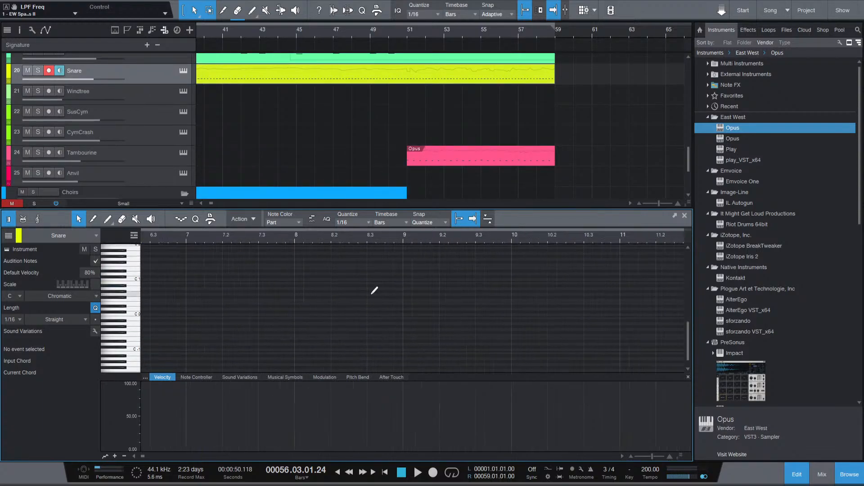
{"action": "scroll", "coordinate": [373, 290], "scroll_direction": "down", "scroll_amount": 5}
{"action": "scroll", "coordinate": [374, 290], "scroll_direction": "down", "scroll_amount": 3}
{"action": "scroll", "coordinate": [202, 268], "scroll_direction": "up", "scroll_amount": 3}
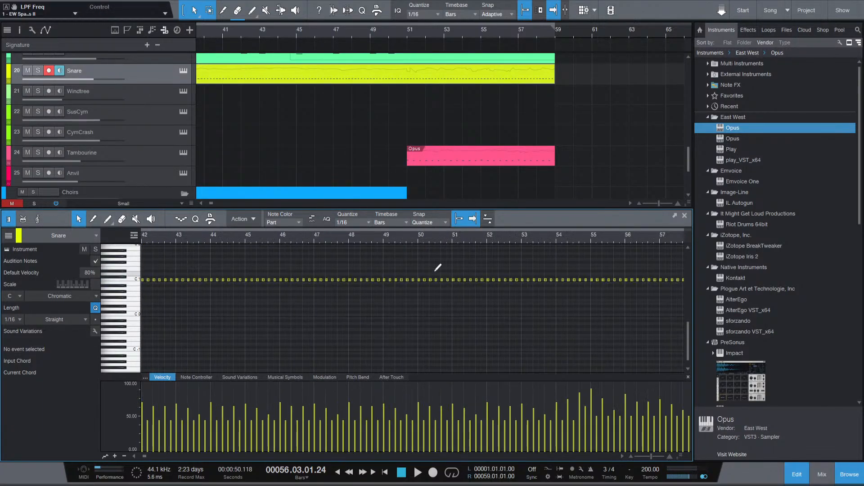
{"action": "scroll", "coordinate": [438, 268], "scroll_direction": "down", "scroll_amount": 1}
{"action": "left_click", "coordinate": [576, 239]}
{"action": "key", "text": "space"}
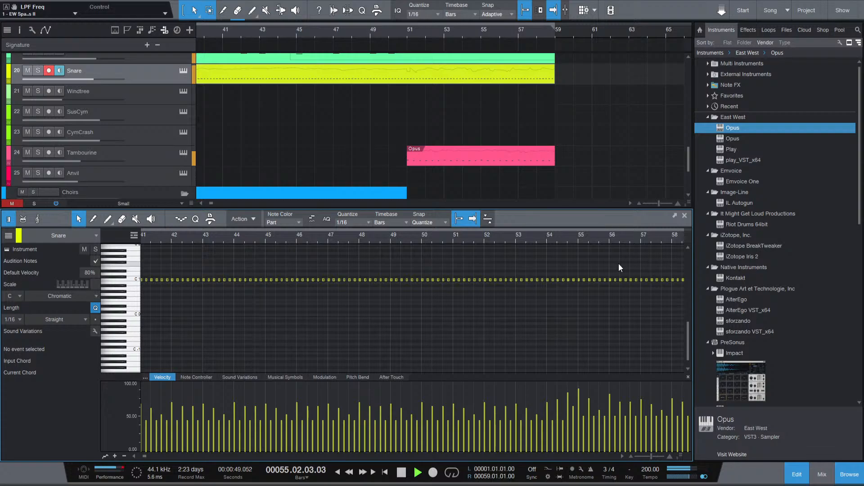
{"action": "key", "text": "space"}
Raise the weaker Snare velocities before and after bar 55 into a smoother swell and replay from about bar 53.
{"action": "scroll", "coordinate": [591, 335], "scroll_direction": "up", "scroll_amount": 2}
{"action": "scroll", "coordinate": [591, 335], "scroll_direction": "up", "scroll_amount": 2}
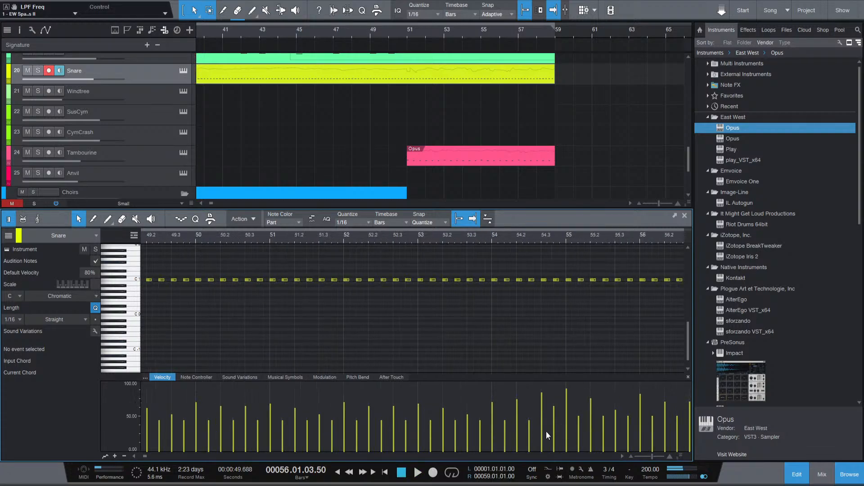
{"action": "left_click_drag", "start_coordinate": [552, 427], "coordinate": [529, 432]}
{"action": "left_click_drag", "start_coordinate": [579, 430], "coordinate": [578, 415]}
{"action": "scroll", "coordinate": [422, 320], "scroll_direction": "down", "scroll_amount": 4}
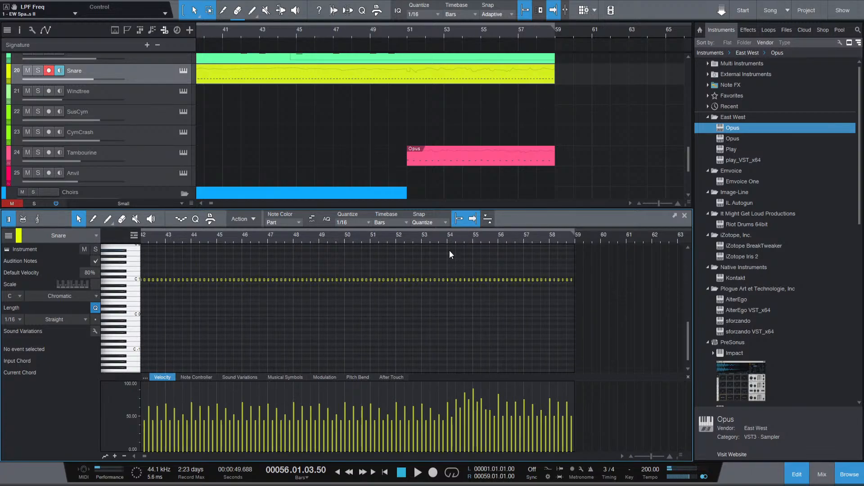
{"action": "left_click", "coordinate": [428, 240]}
{"action": "key", "text": "space"}
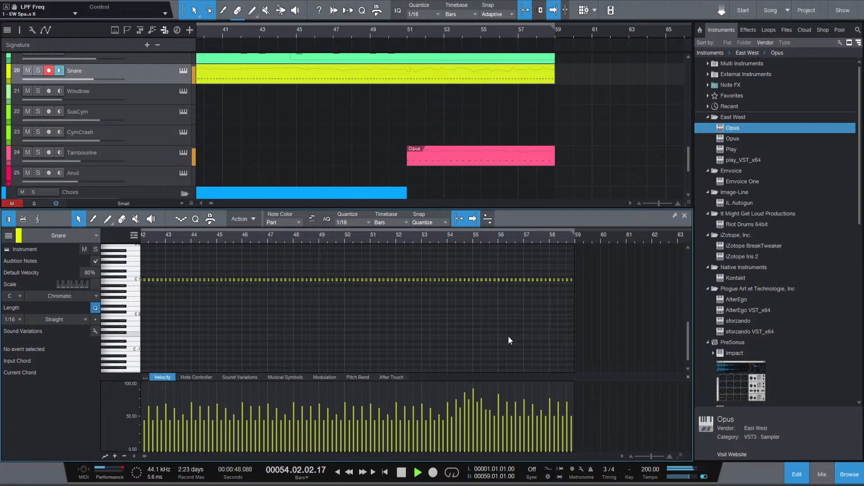
{"action": "key", "text": "space"}
Fine-tune the Snare velocity just after bar 55 slightly lower, then rewind and replay the swell.
{"action": "scroll", "coordinate": [470, 414], "scroll_direction": "up", "scroll_amount": 4}
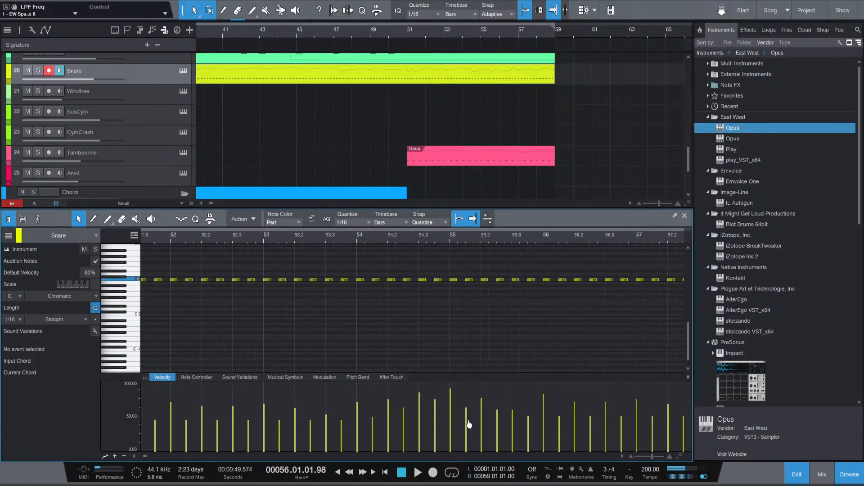
{"action": "key", "text": "KP_Subtract"}
{"action": "key", "text": "KP_Subtract"}
{"action": "key", "text": "KP_Subtract"}
{"action": "key", "text": "space"}
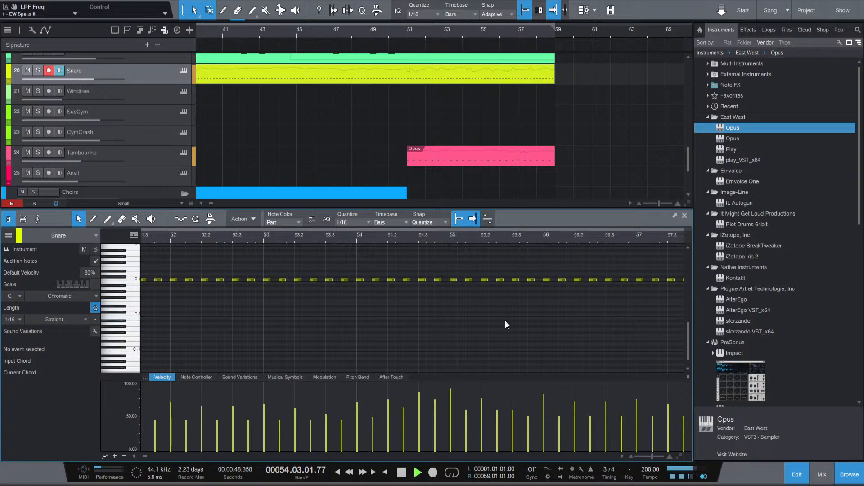
{"action": "key", "text": "space"}
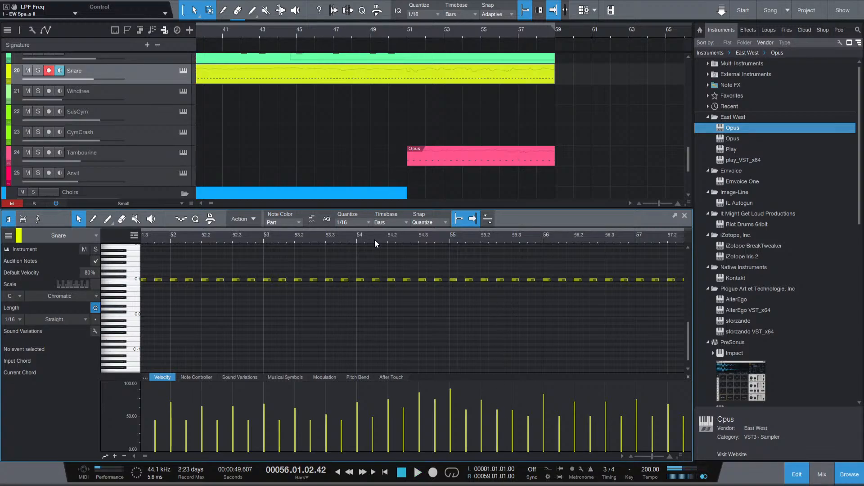
Rewind and replay the Snare swell around bar 55, then show the velocities from bar 50 to bar 58.
{"action": "key", "text": "KP_Subtract"}
{"action": "key", "text": "KP_Subtract"}
{"action": "key", "text": "KP_Subtract"}
{"action": "key", "text": "space"}
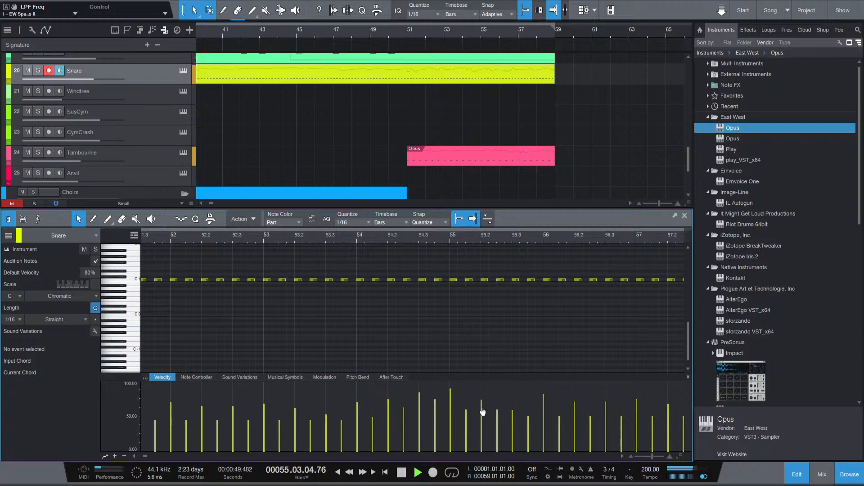
{"action": "key", "text": "space"}
{"action": "scroll", "coordinate": [356, 328], "scroll_direction": "down", "scroll_amount": 5}
{"action": "scroll", "coordinate": [310, 367], "scroll_direction": "up", "scroll_amount": 2}
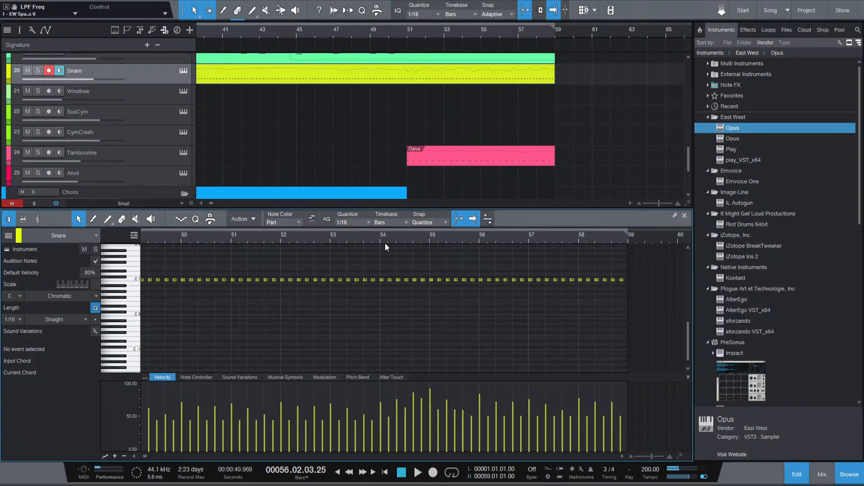
Play the Snare swell again, including a longer run-up from about bar 52.
{"action": "key", "text": "space"}
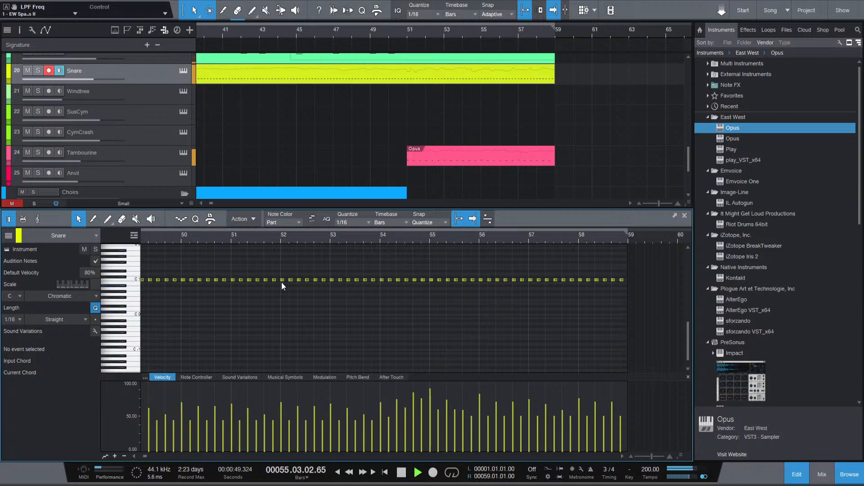
{"action": "key", "text": "space"}
{"action": "left_click", "coordinate": [281, 243]}
{"action": "key", "text": "space"}
{"action": "key", "text": "space"}
{"action": "key", "text": "space"}
{"action": "key", "text": "space"}
{"action": "scroll", "coordinate": [181, 263], "scroll_direction": "left", "scroll_amount": 1}
{"action": "scroll", "coordinate": [185, 261], "scroll_direction": "left", "scroll_amount": 4}
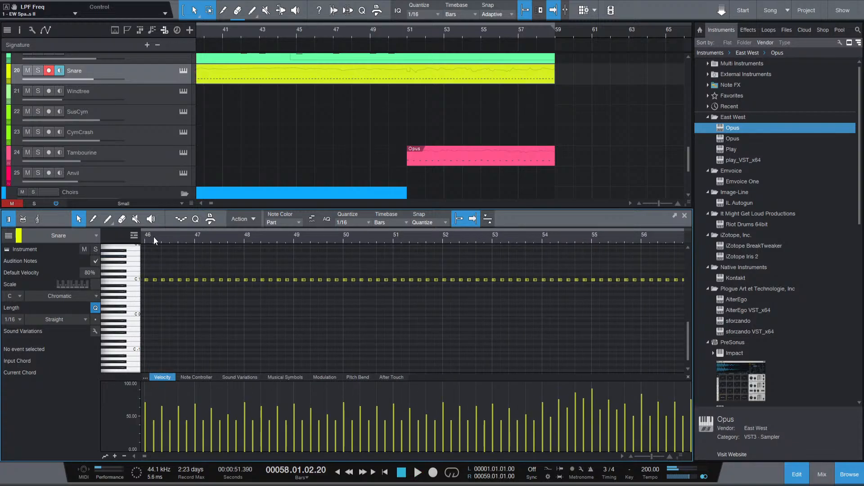
Compare the Snare's steady velocities with its swell by playing from about bar 45, bar 51 and bar 53.
{"action": "left_click", "coordinate": [169, 239]}
{"action": "key", "text": "space"}
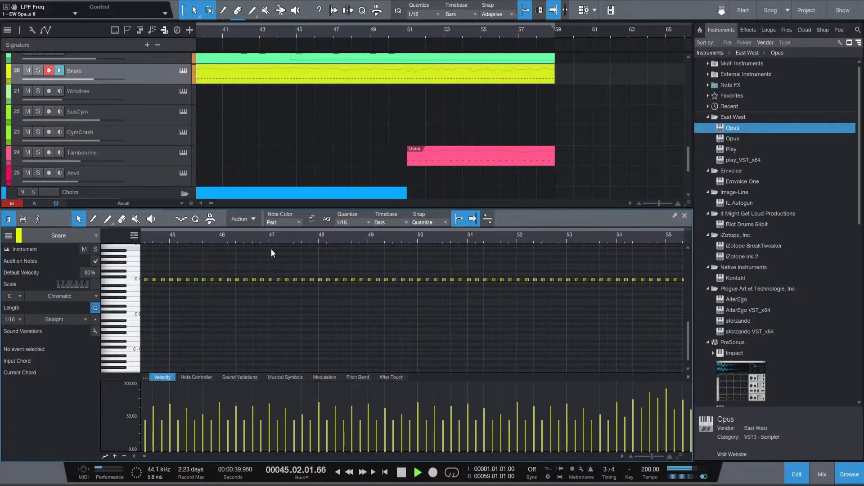
{"action": "key", "text": "space"}
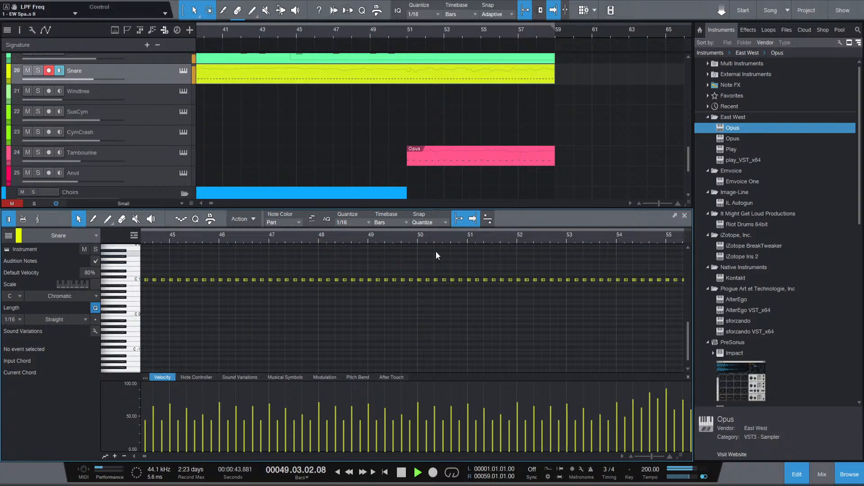
{"action": "left_click", "coordinate": [464, 243]}
{"action": "key", "text": "space"}
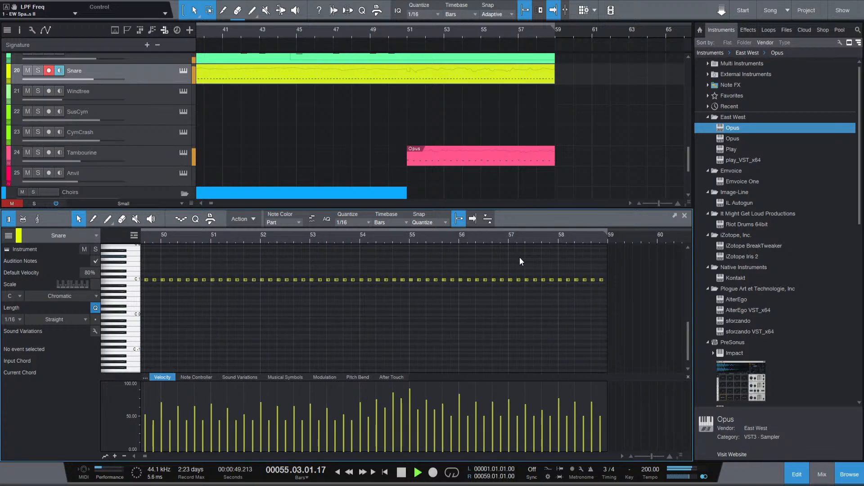
{"action": "key", "text": "space"}
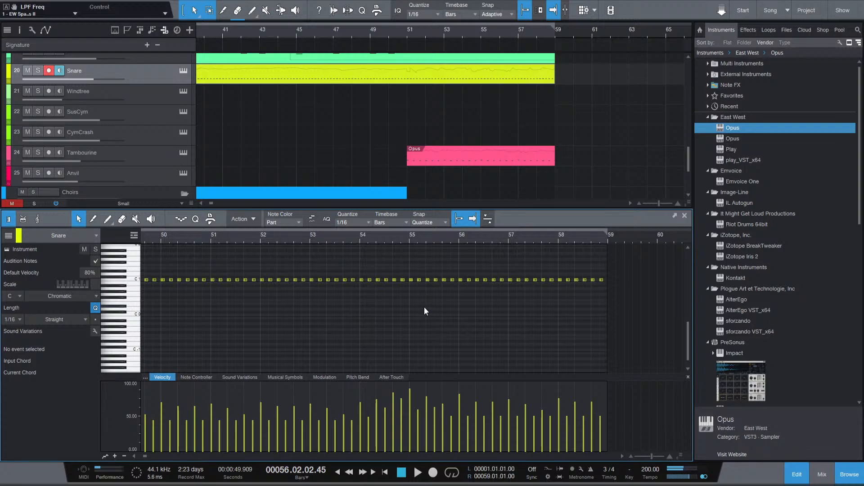
{"action": "left_click", "coordinate": [326, 241]}
{"action": "key", "text": "space"}
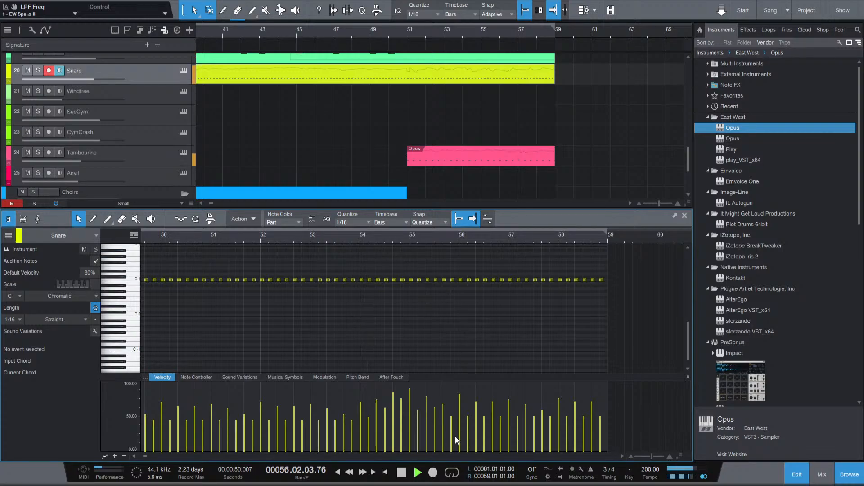
Replay the Snare swell around bar 55, starting from about bar 53 and again from bar 52.
{"action": "key", "text": "space"}
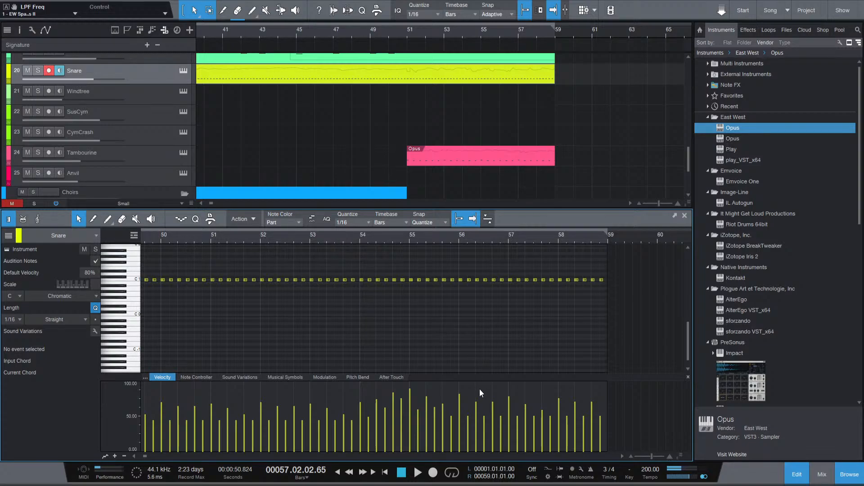
{"action": "left_click", "coordinate": [330, 239]}
{"action": "key", "text": "space"}
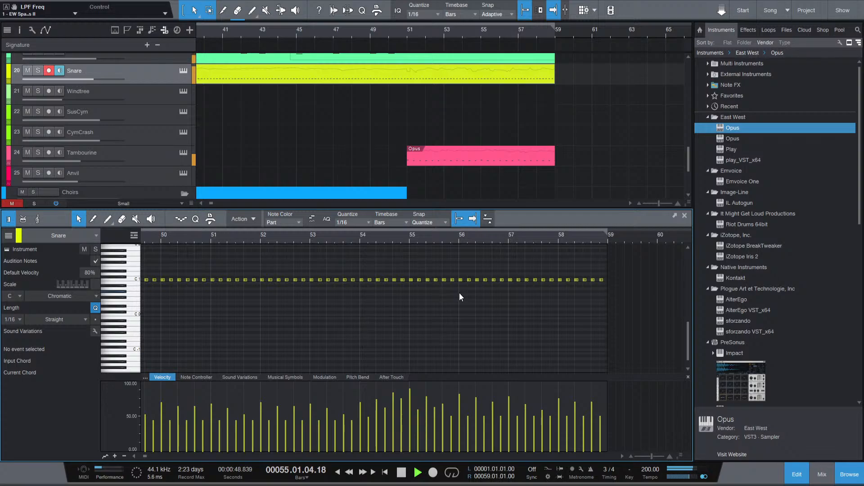
{"action": "key", "text": "space"}
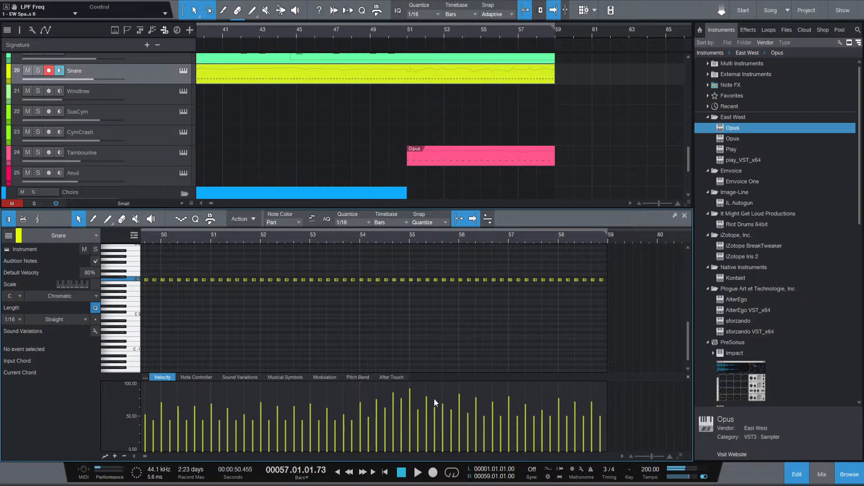
{"action": "left_click", "coordinate": [261, 239]}
{"action": "key", "text": "space"}
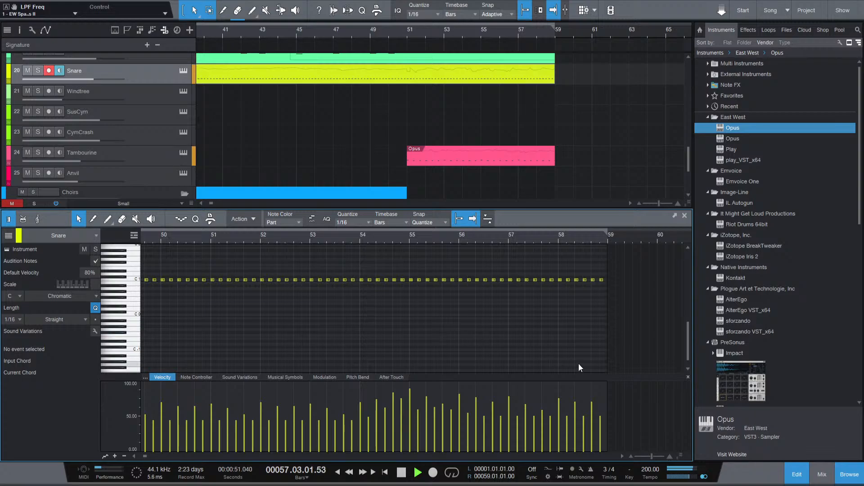
{"action": "key", "text": "space"}
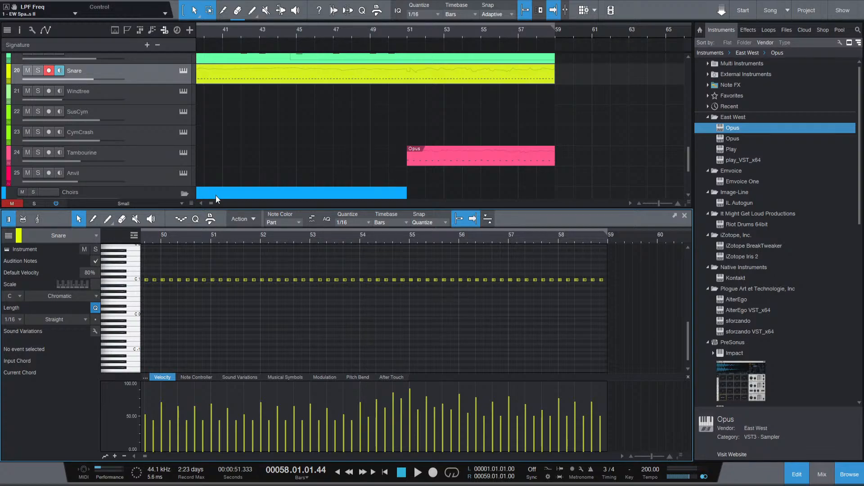
Play the Snare part twice from about bar 51 through its bar 55 swell.
{"action": "left_click", "coordinate": [309, 235]}
{"action": "left_click", "coordinate": [210, 241]}
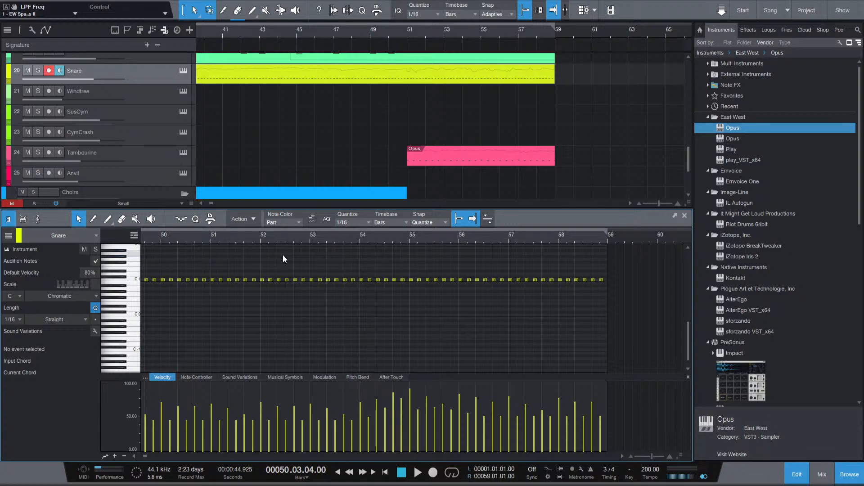
{"action": "left_click", "coordinate": [213, 239]}
{"action": "key", "text": "space"}
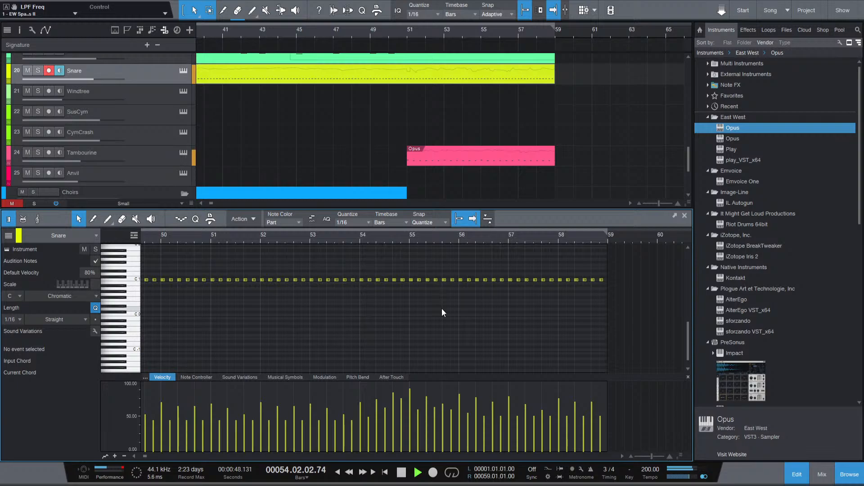
{"action": "key", "text": "space"}
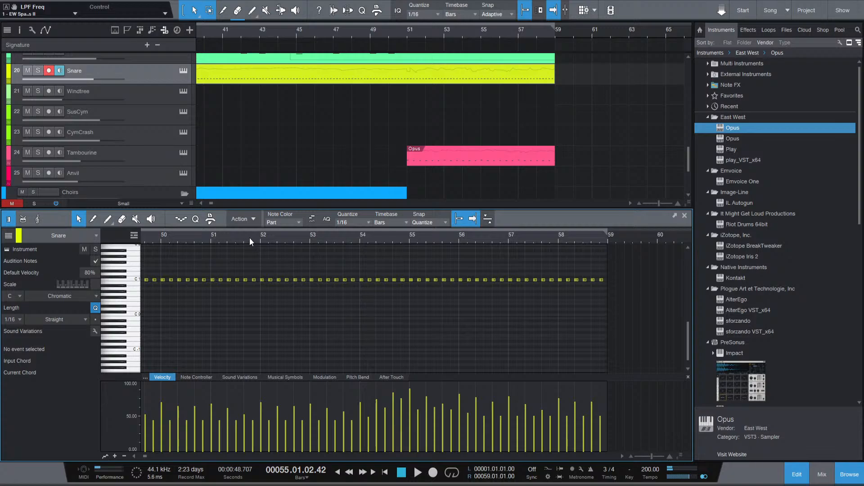
{"action": "left_click", "coordinate": [215, 239]}
{"action": "key", "text": "space"}
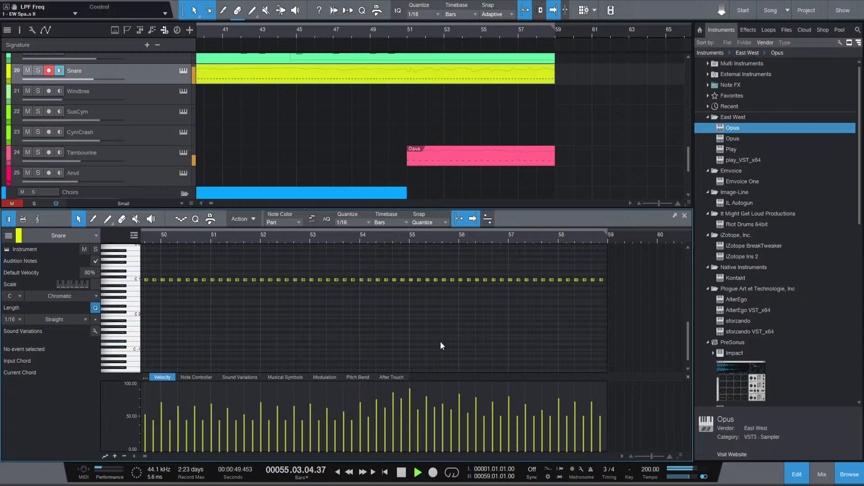
{"action": "key", "text": "space"}
Solo the Tambourine, Snare, Chimes and Timpani tracks.
{"action": "left_click", "coordinate": [38, 152]}
{"action": "scroll", "coordinate": [49, 131], "scroll_direction": "up", "scroll_amount": 2}
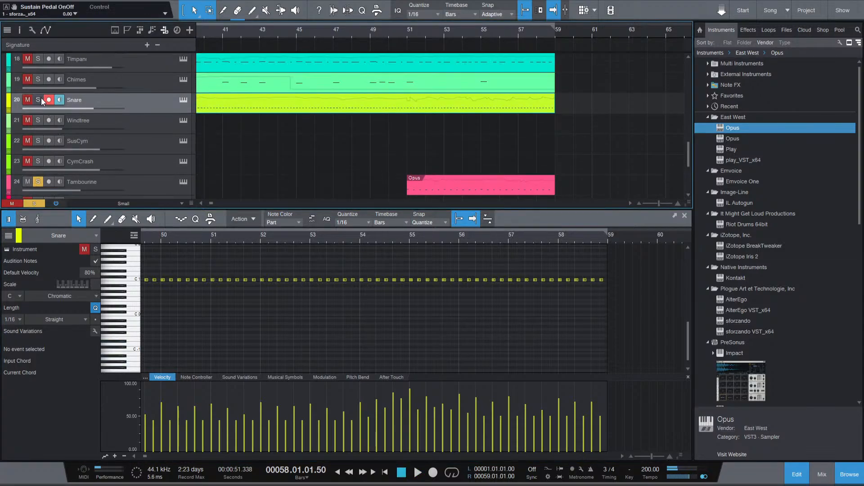
{"action": "left_click", "coordinate": [39, 99]}
{"action": "left_click", "coordinate": [38, 79]}
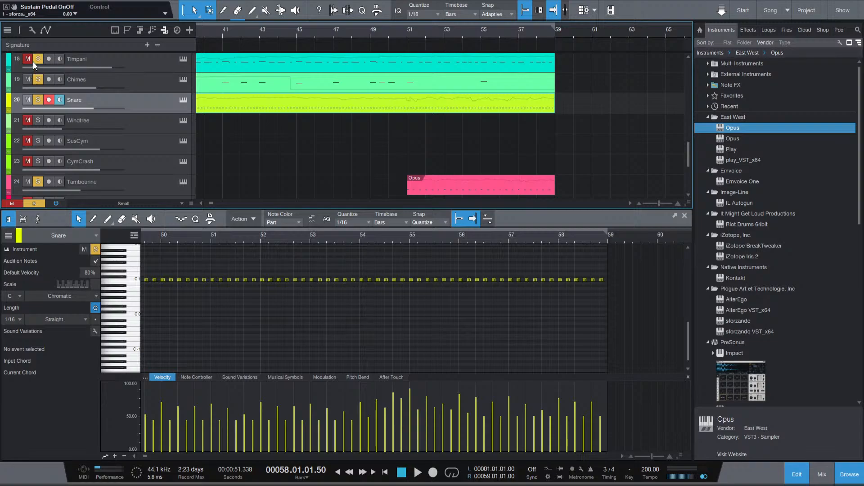
Play the soloed percussion from bar 51, then again from about bar 52.
{"action": "left_click", "coordinate": [407, 32]}
{"action": "scroll", "coordinate": [437, 159], "scroll_direction": "down", "scroll_amount": 2}
{"action": "key", "text": "space"}
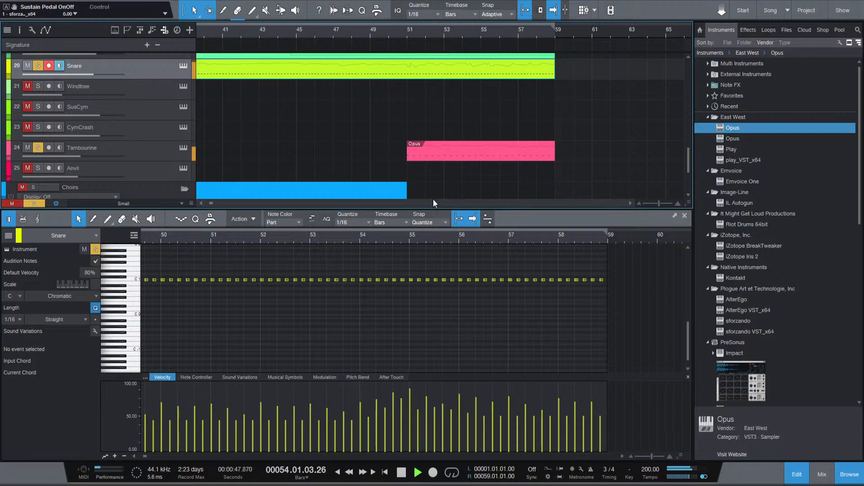
{"action": "key", "text": "space"}
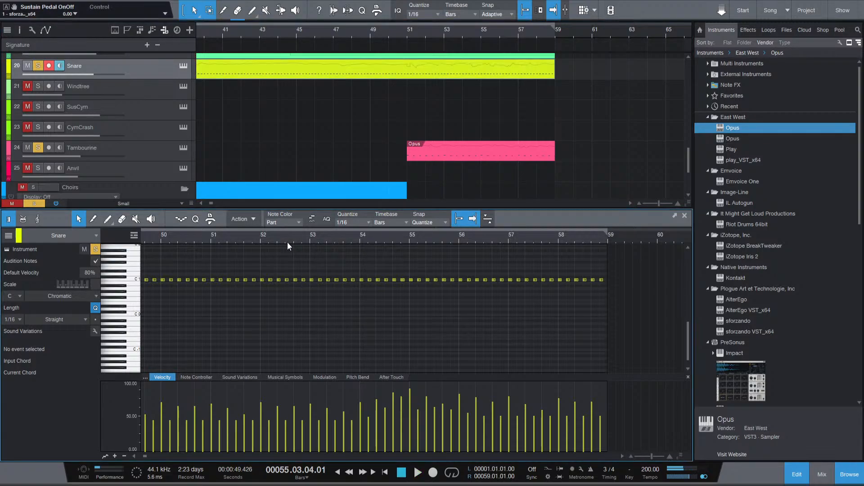
{"action": "left_click", "coordinate": [260, 238]}
{"action": "key", "text": "space"}
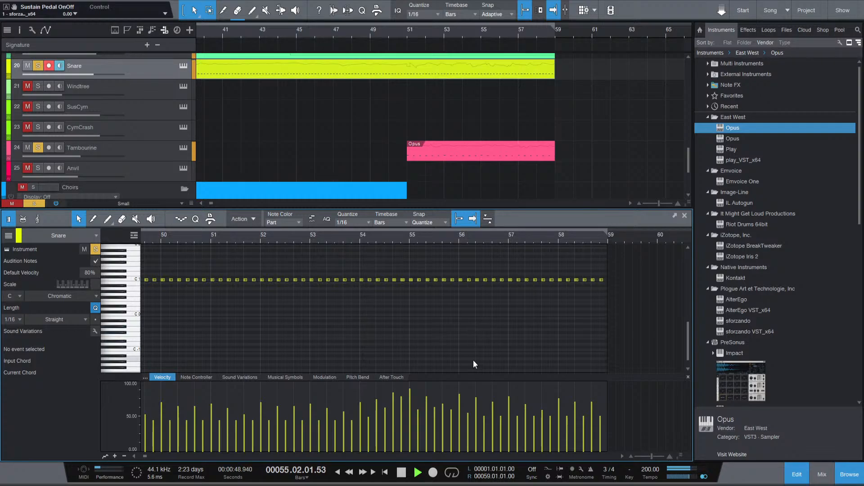
{"action": "key", "text": "space"}
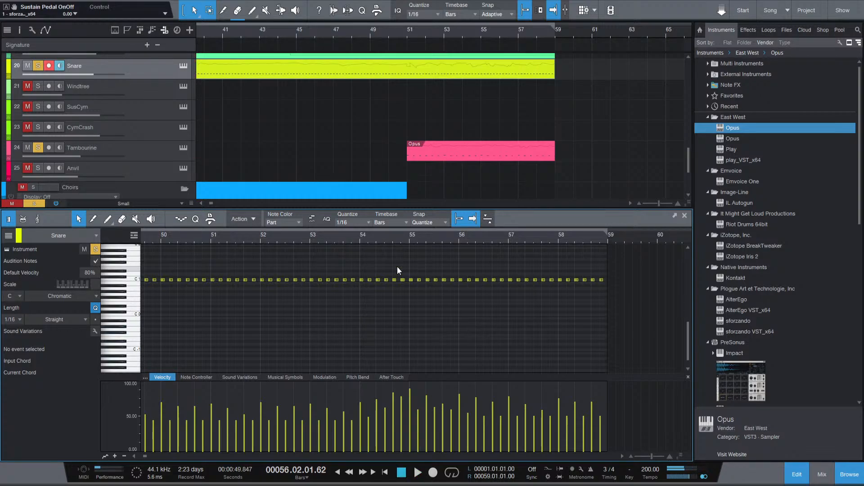
Replay the soloed percussion around bar 55, starting from about bar 54 and from bar 53.
{"action": "left_click", "coordinate": [359, 238]}
{"action": "key", "text": "space"}
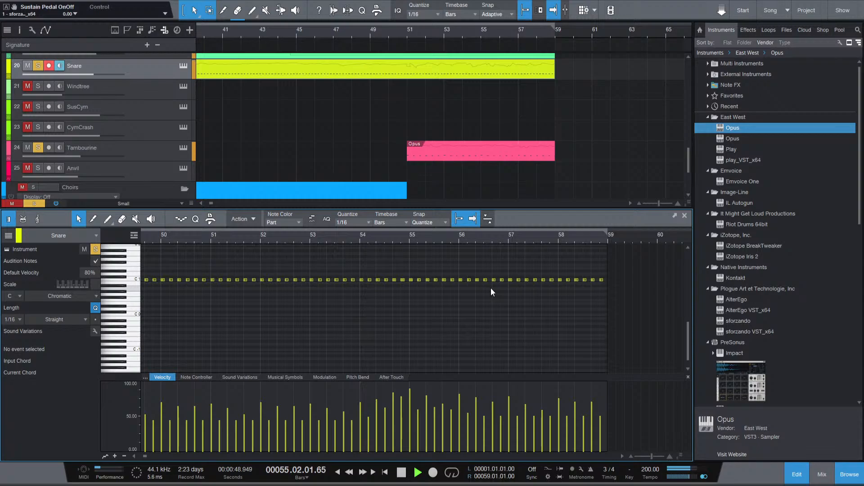
{"action": "key", "text": "space"}
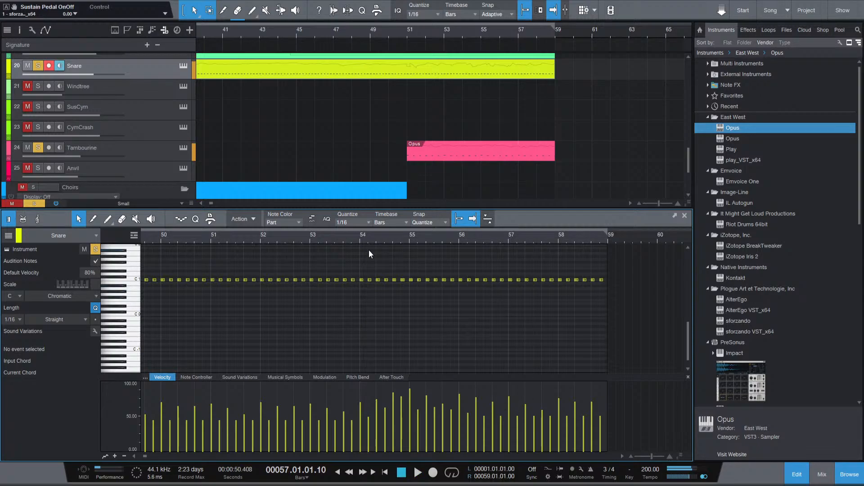
{"action": "left_click", "coordinate": [313, 239]}
{"action": "key", "text": "space"}
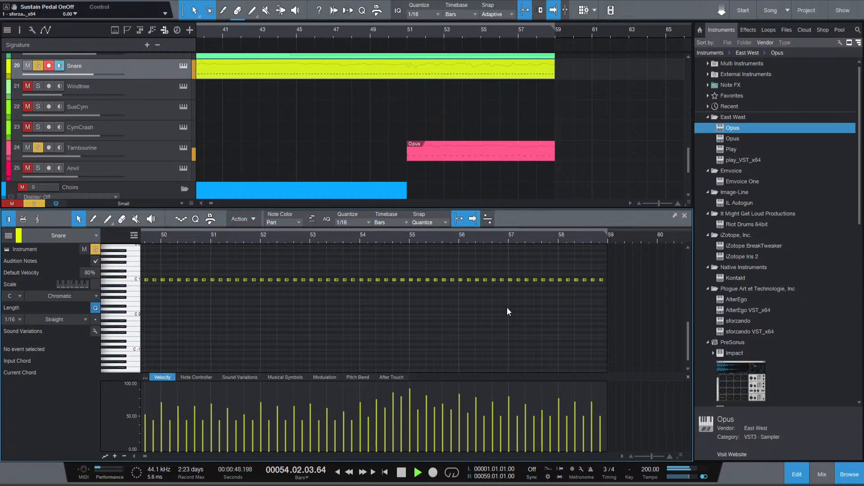
{"action": "scroll", "coordinate": [450, 167], "scroll_direction": "up", "scroll_amount": 3}
{"action": "key", "text": "space"}
Show the Timpani part's notes and velocities and play it from about bar 54, bar 52 and bar 53.
{"action": "left_click", "coordinate": [475, 103]}
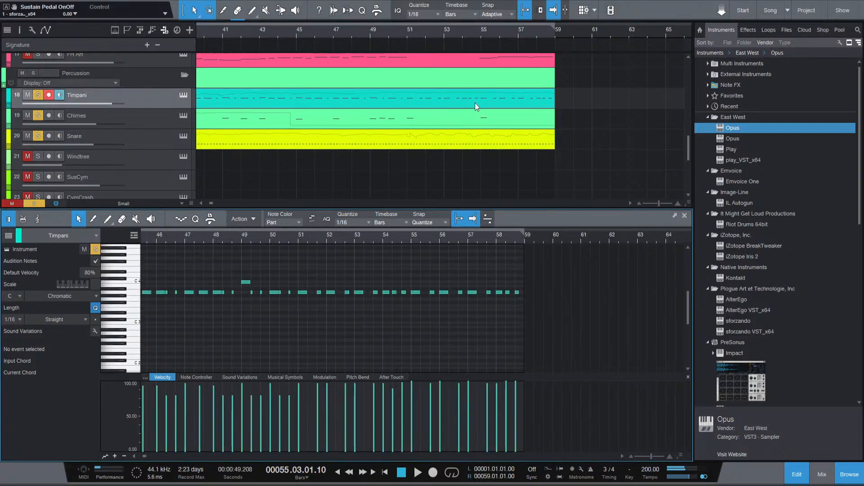
{"action": "left_click", "coordinate": [381, 236]}
{"action": "key", "text": "space"}
{"action": "key", "text": "space"}
{"action": "left_click", "coordinate": [322, 237]}
{"action": "key", "text": "space"}
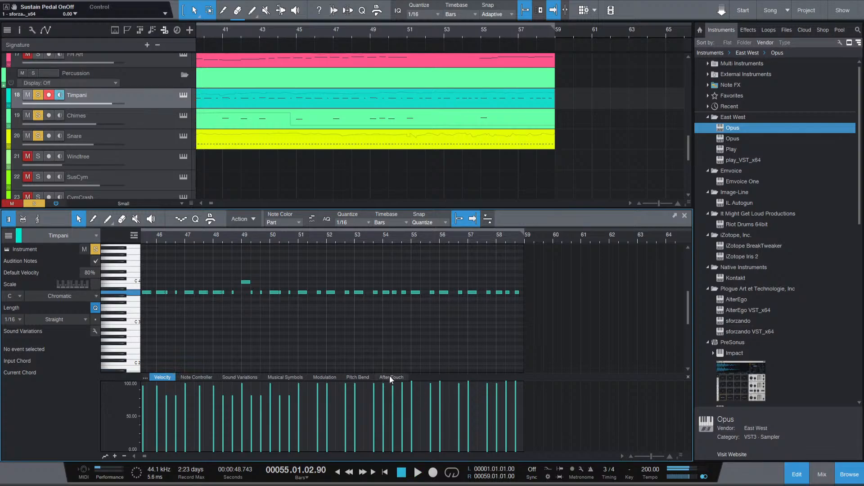
{"action": "left_click", "coordinate": [367, 239]}
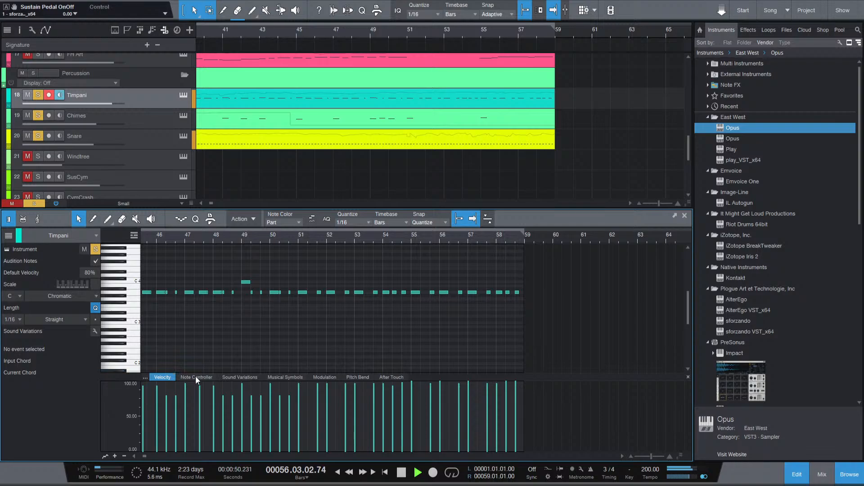
{"action": "key", "text": "space"}
Level the Timpani modulation curve near 1.0 around bar 55 with the Paint tool.
{"action": "left_click", "coordinate": [320, 377]}
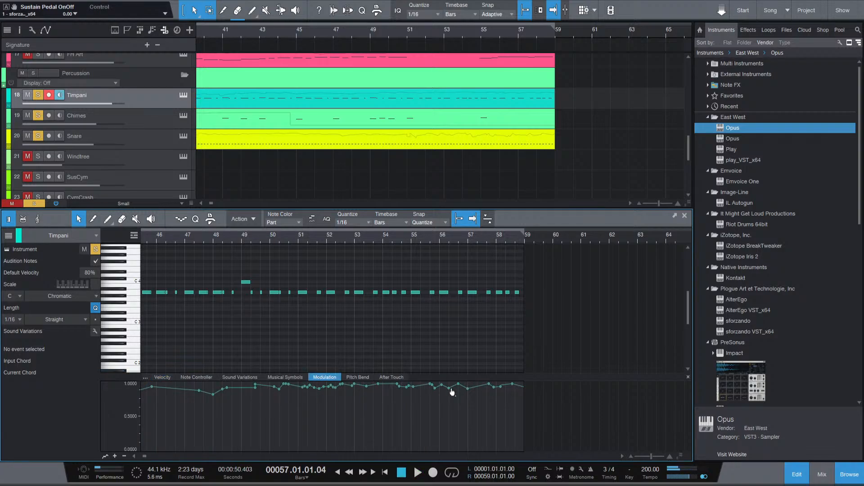
{"action": "left_click", "coordinate": [404, 237]}
{"action": "key", "text": "space"}
{"action": "left_click", "coordinate": [107, 219]}
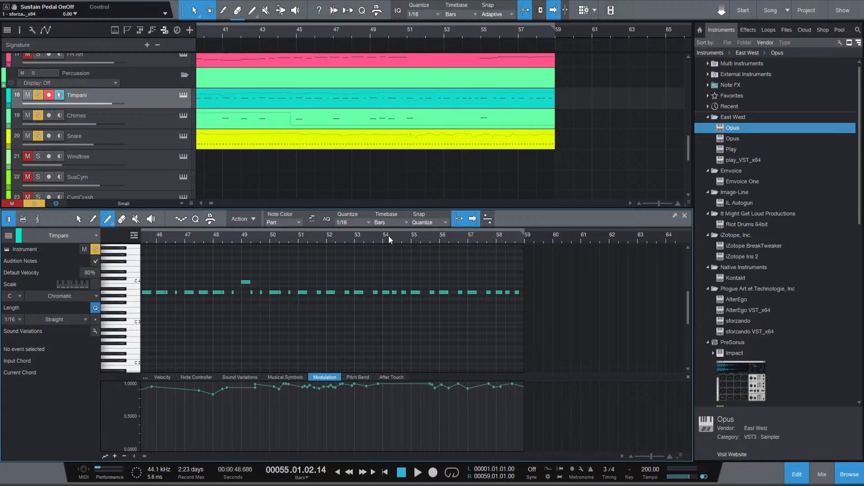
Play the Timpani passage around bar 55 twice to check the painted modulation.
{"action": "key", "text": "space"}
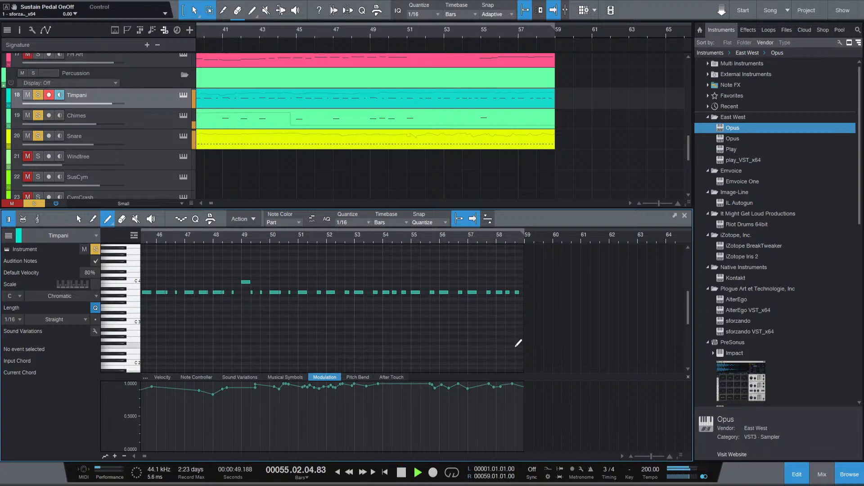
{"action": "key", "text": "space"}
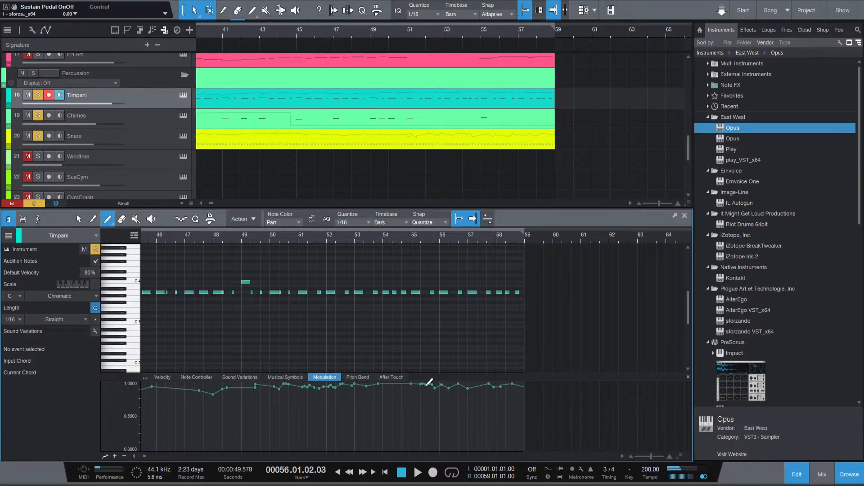
{"action": "key", "text": "space"}
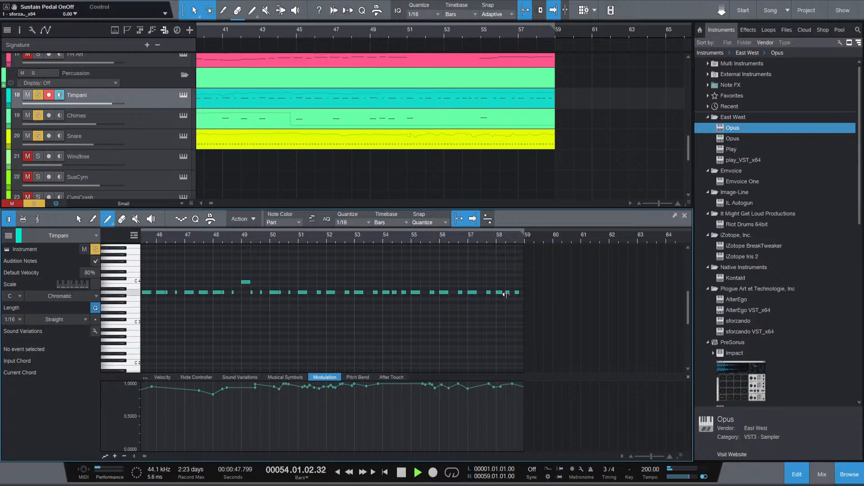
{"action": "key", "text": "space"}
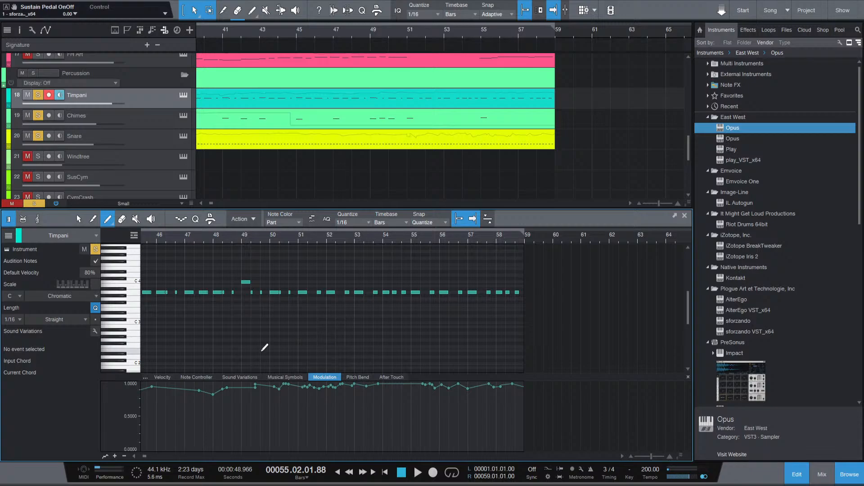
Show the Timpani velocities and play the soloed percussion from bar 51 to bar 58.
{"action": "left_click", "coordinate": [163, 377]}
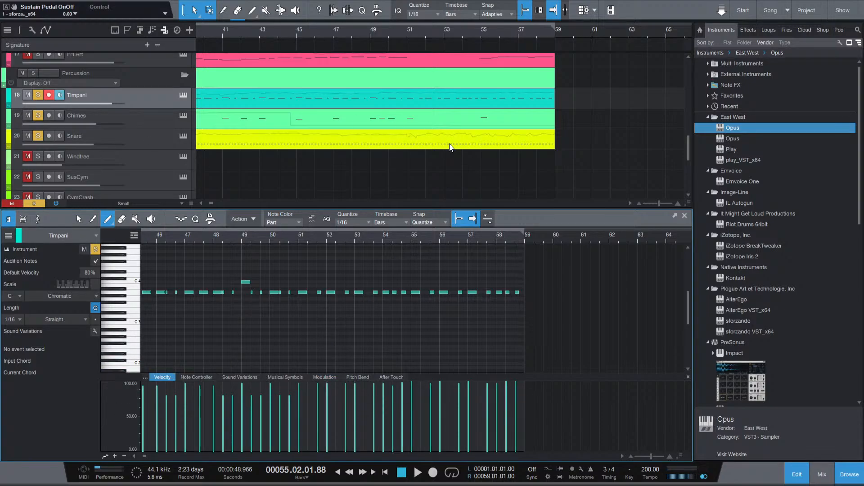
{"action": "left_click", "coordinate": [408, 36]}
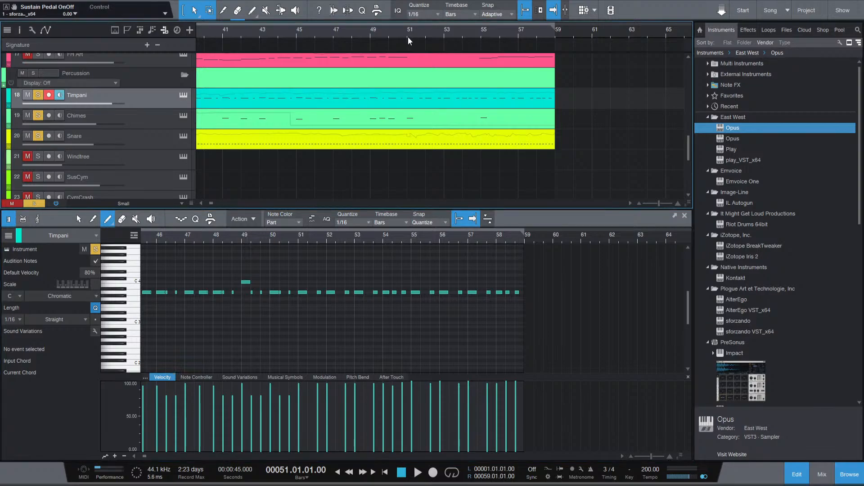
{"action": "key", "text": "space"}
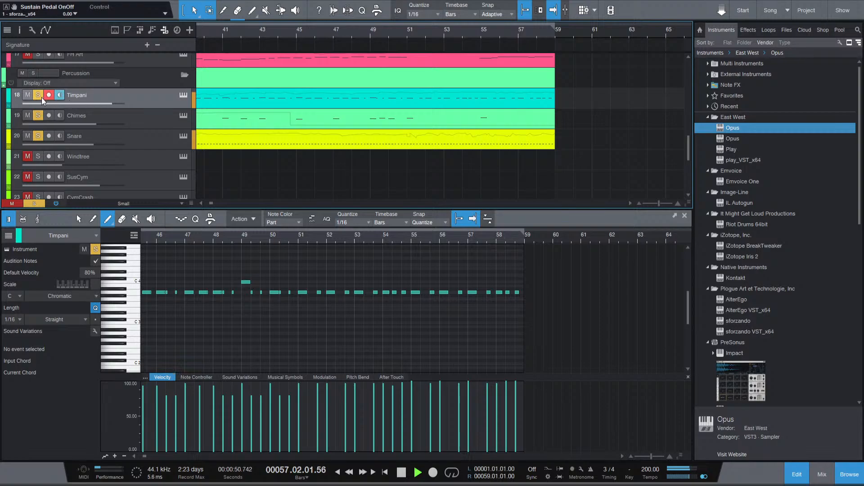
{"action": "key", "text": "space"}
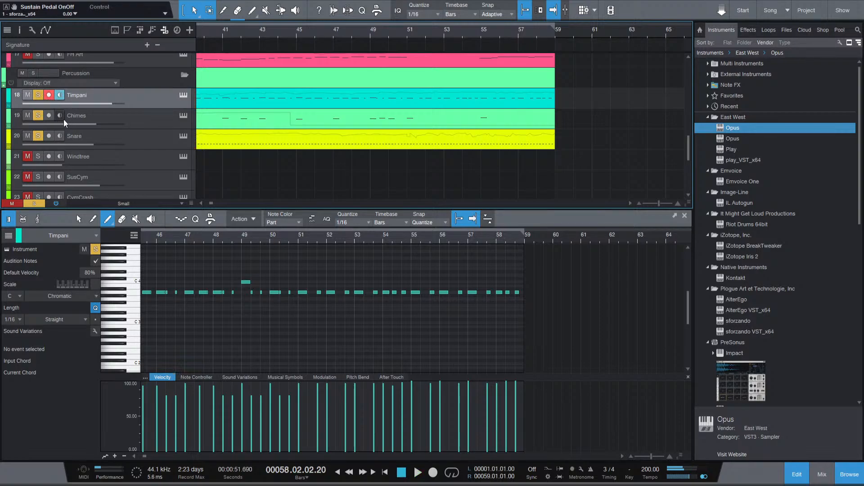
{"action": "scroll", "coordinate": [63, 118], "scroll_direction": "down", "scroll_amount": 3}
{"action": "scroll", "coordinate": [88, 132], "scroll_direction": "down", "scroll_amount": 2}
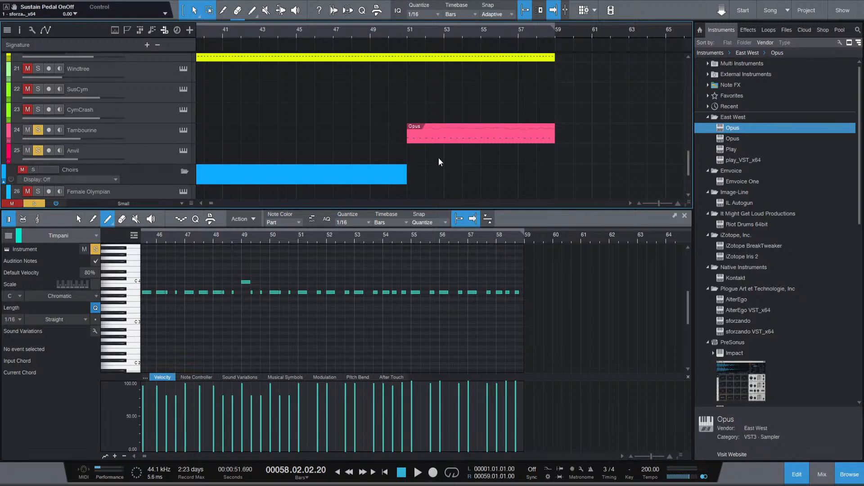
{"action": "double_click", "coordinate": [414, 158]}
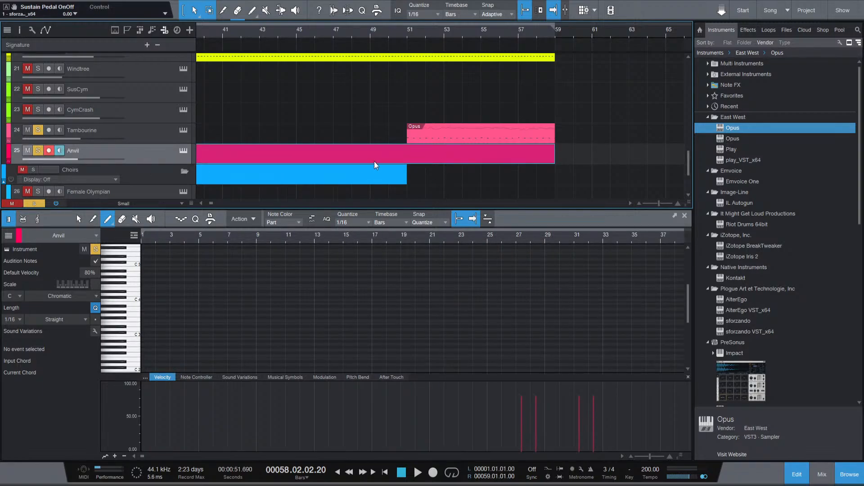
{"action": "scroll", "coordinate": [351, 154], "scroll_direction": "down", "scroll_amount": 3}
{"action": "key", "text": "Delete"}
Copy the Anvil part from bars 27–33 to bar 51 and show its pasted notes.
{"action": "left_click", "coordinate": [273, 155]}
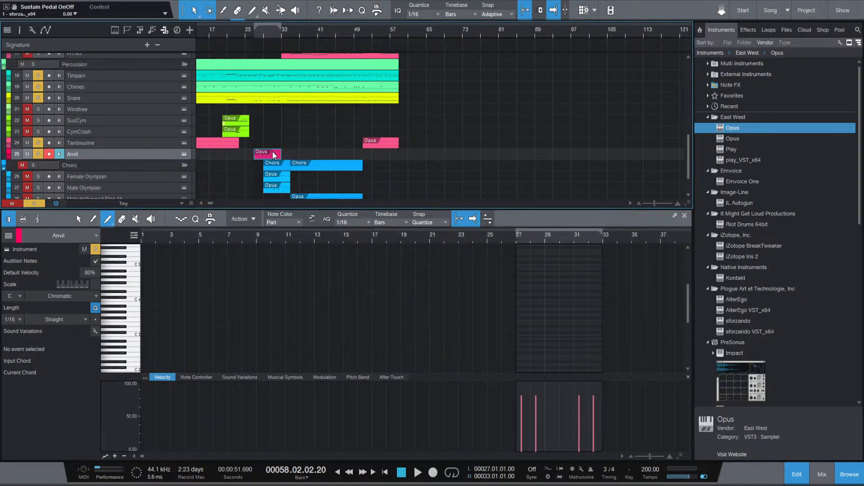
{"action": "left_click", "coordinate": [367, 34]}
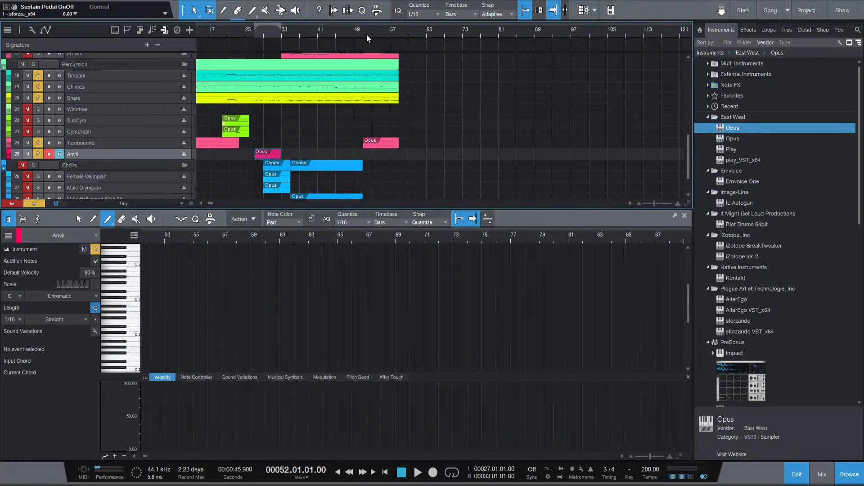
{"action": "key", "text": "ctrl+v"}
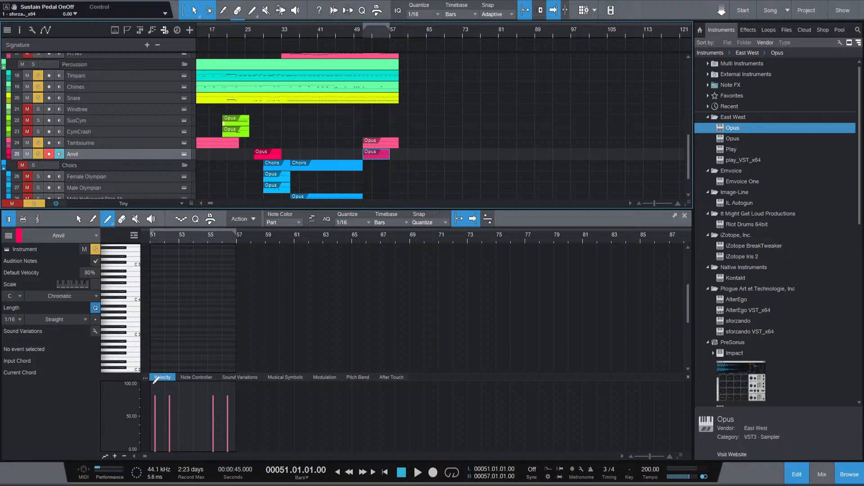
{"action": "scroll", "coordinate": [174, 299], "scroll_direction": "down", "scroll_amount": 5}
{"action": "scroll", "coordinate": [158, 330], "scroll_direction": "up", "scroll_amount": 4}
{"action": "scroll", "coordinate": [158, 333], "scroll_direction": "down", "scroll_amount": 3}
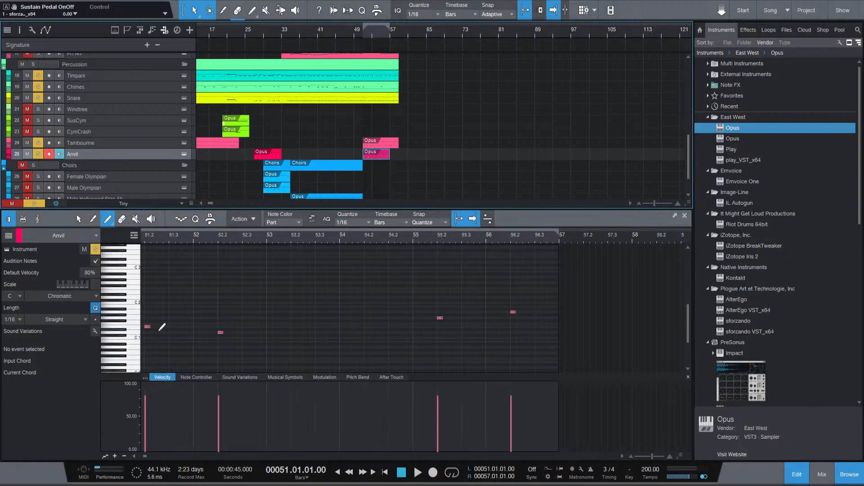
Audition the first two pasted Anvil notes and move the E 1 note to the start of bar 51.
{"action": "left_click", "coordinate": [78, 219]}
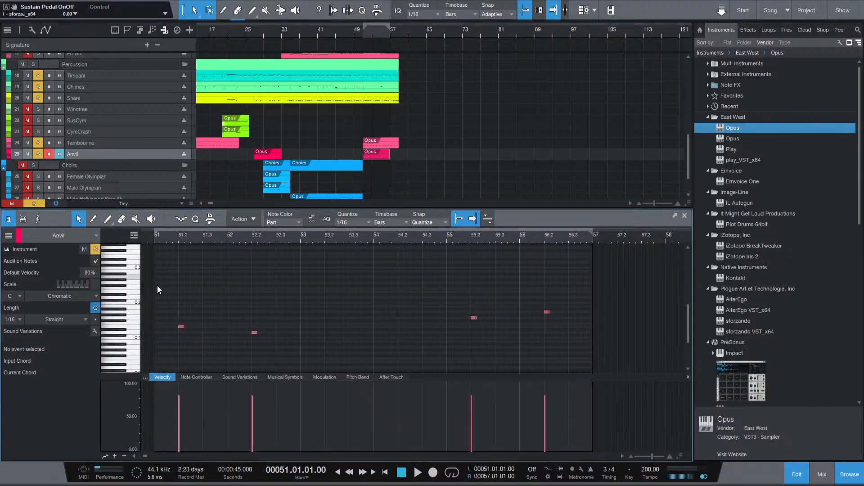
{"action": "left_click", "coordinate": [182, 327]}
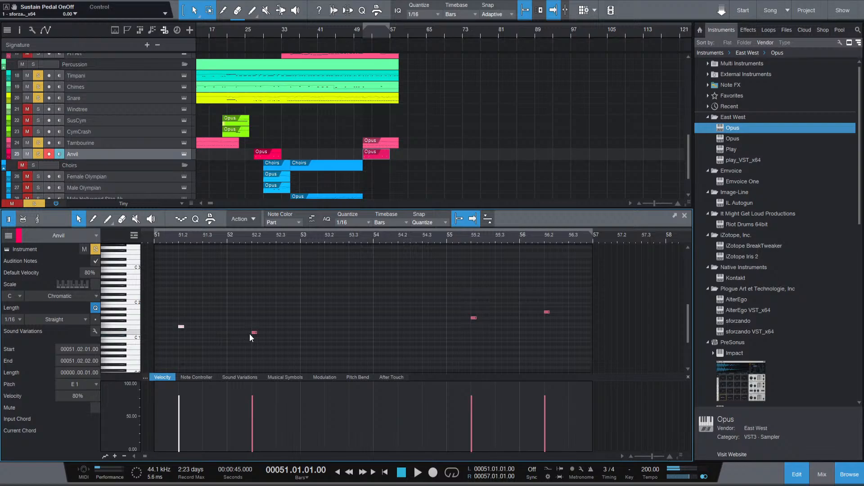
{"action": "left_click", "coordinate": [255, 333]}
{"action": "left_click", "coordinate": [219, 331]}
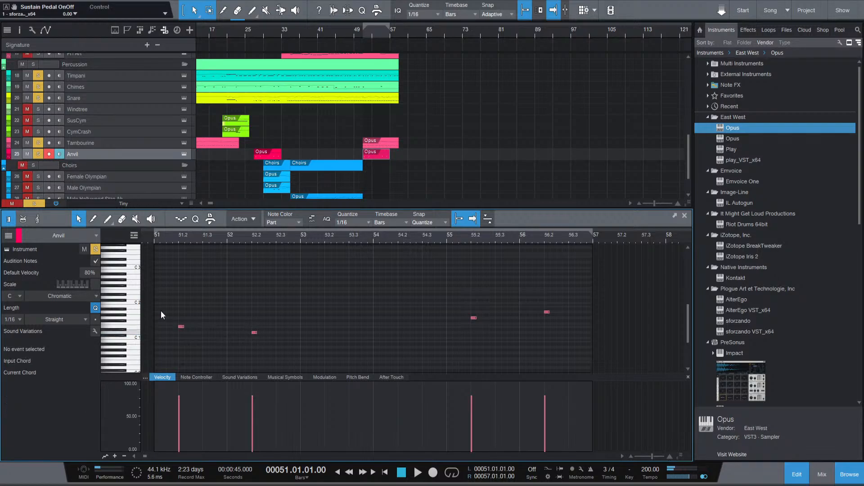
{"action": "left_click", "coordinate": [181, 326]}
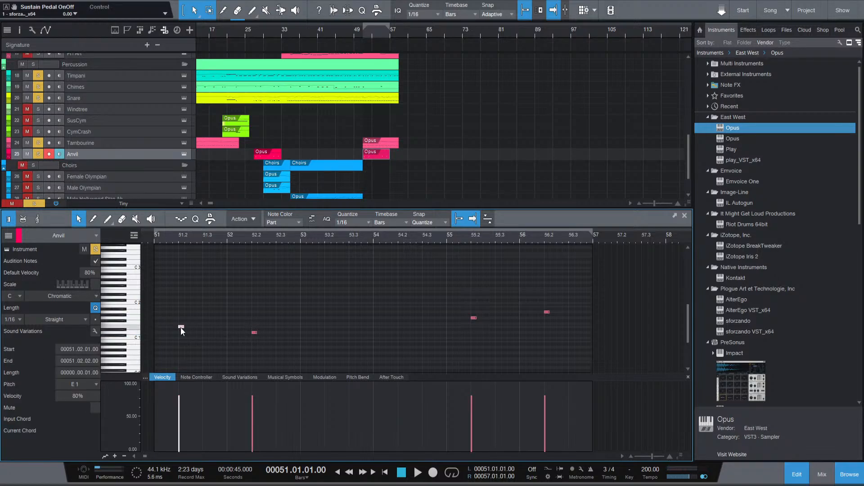
{"action": "left_click_drag", "start_coordinate": [180, 327], "coordinate": [157, 327]}
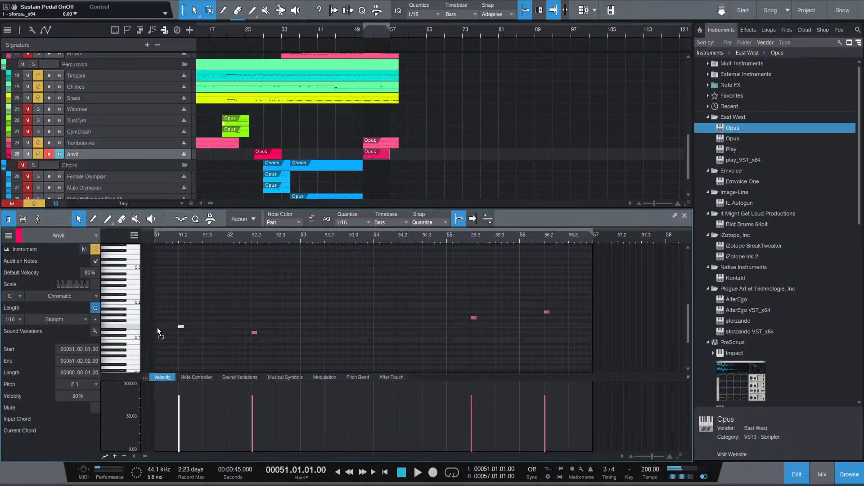
Delete the Anvil notes in bars 52 and 56 and move the G 1 note to the start of bar 55.
{"action": "left_click", "coordinate": [255, 332]}
{"action": "left_click", "coordinate": [473, 317]}
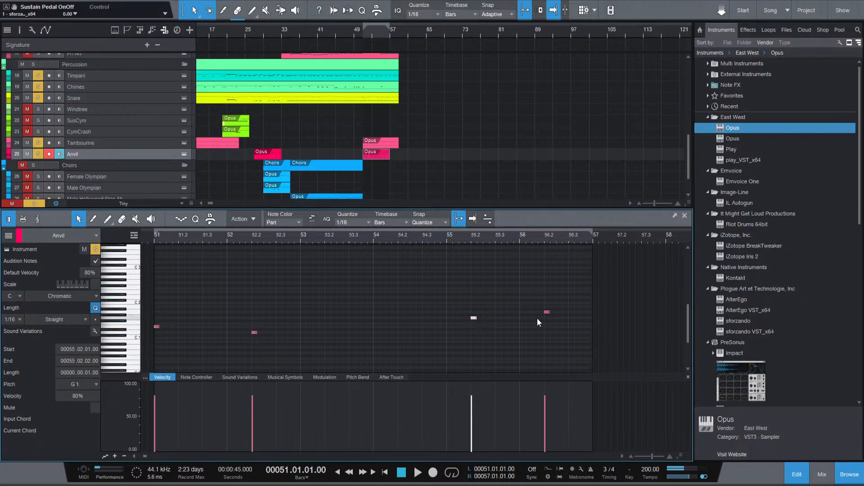
{"action": "left_click", "coordinate": [546, 312]}
{"action": "key", "text": "Delete"}
{"action": "left_click", "coordinate": [255, 332]}
{"action": "key", "text": "Delete"}
{"action": "left_click_drag", "start_coordinate": [379, 319], "coordinate": [371, 319]}
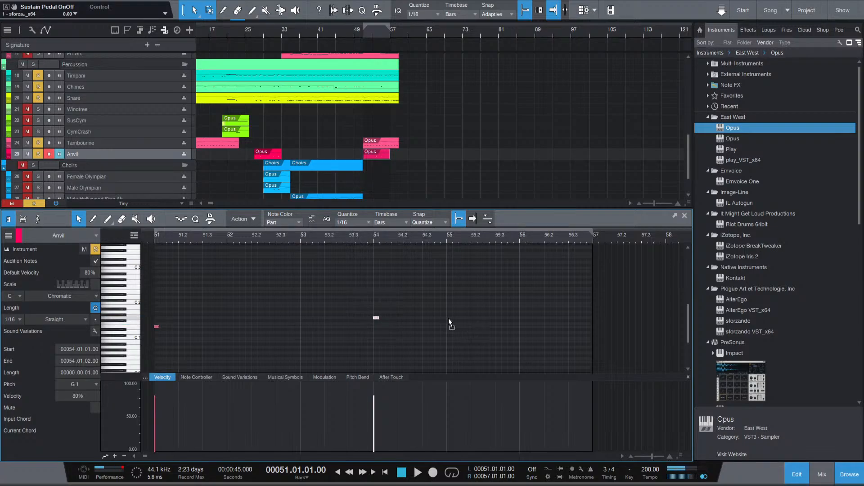
{"action": "left_click_drag", "start_coordinate": [376, 317], "coordinate": [448, 317]}
Play the Anvil passage from bar 51 and raise the velocities of both remaining Anvil notes.
{"action": "key", "text": "f"}
{"action": "key", "text": "space"}
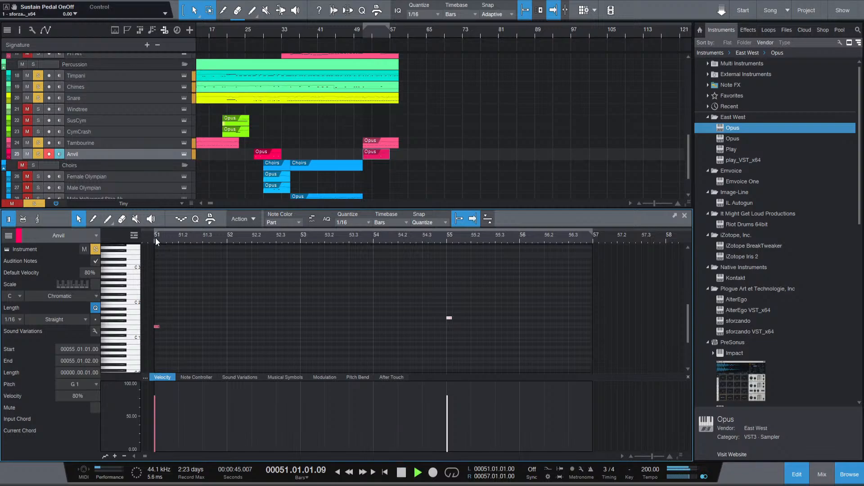
{"action": "left_click_drag", "start_coordinate": [448, 437], "coordinate": [448, 431]}
{"action": "left_click", "coordinate": [434, 348]}
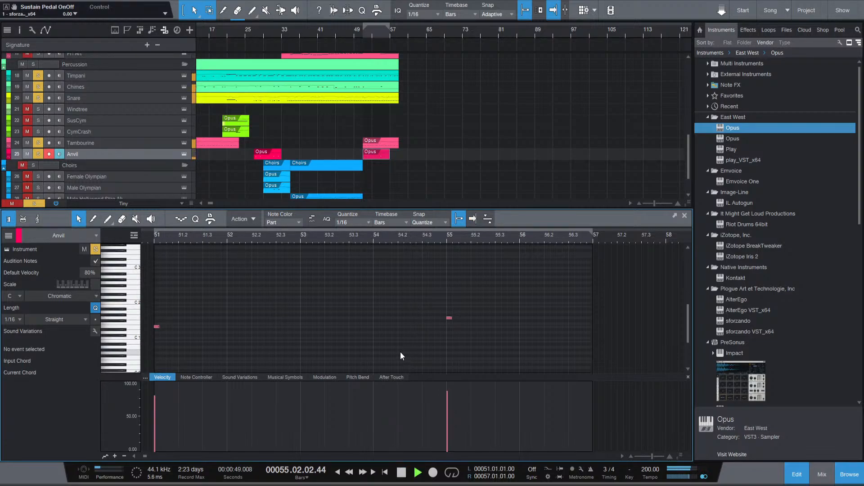
{"action": "key", "text": "space"}
{"action": "left_click_drag", "start_coordinate": [450, 408], "coordinate": [449, 405]}
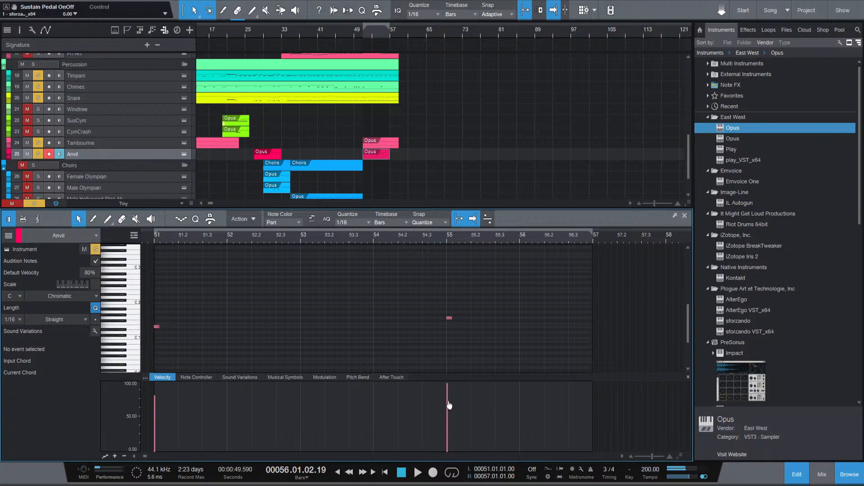
{"action": "left_click_drag", "start_coordinate": [159, 413], "coordinate": [158, 410]}
Lengthen both Anvil notes to one full bar and play the soloed percussion from bar 51.
{"action": "key", "text": "ctrl+a"}
{"action": "left_click_drag", "start_coordinate": [158, 326], "coordinate": [226, 328]}
{"action": "key", "text": "space"}
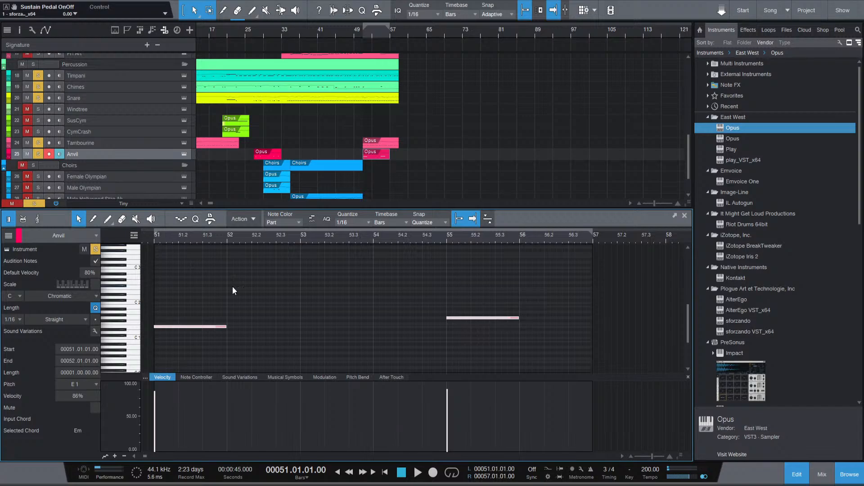
{"action": "left_click", "coordinate": [282, 321]}
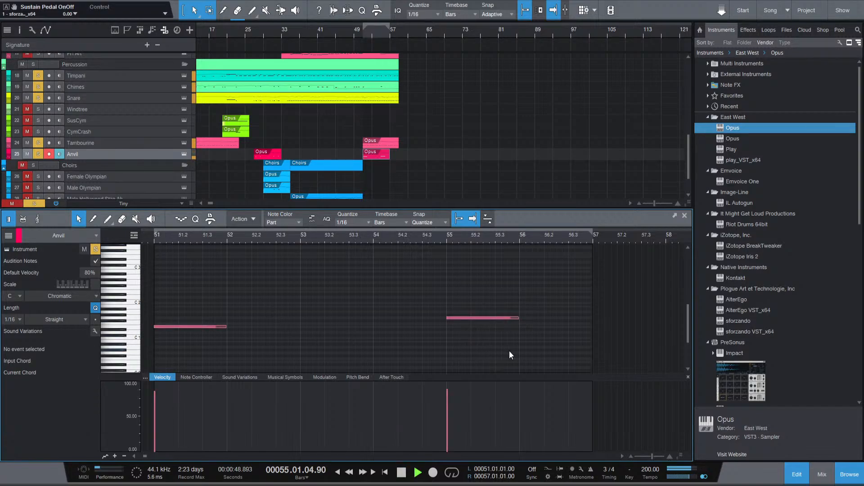
{"action": "key", "text": "space"}
Turn off solo on the Anvil, Tambourine, Timpani, Chimes and Snare tracks and play the full arrangement from bar 51.
{"action": "left_click_drag", "start_coordinate": [37, 153], "coordinate": [38, 147]}
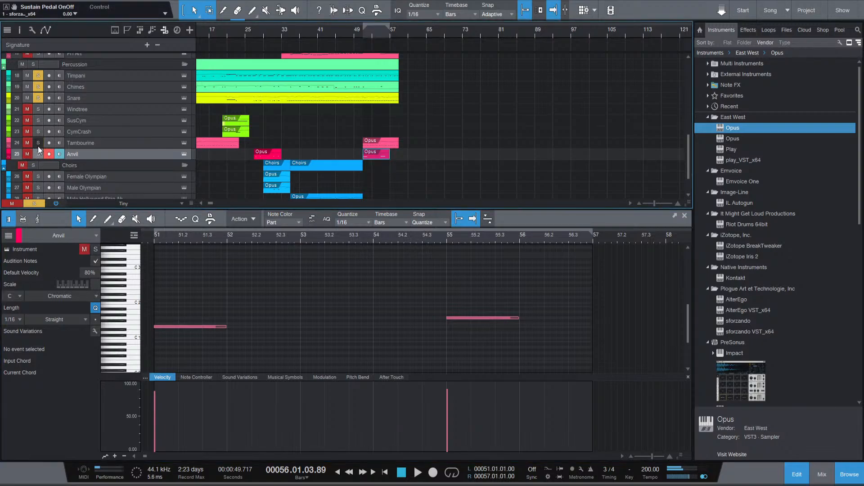
{"action": "left_click", "coordinate": [38, 75]}
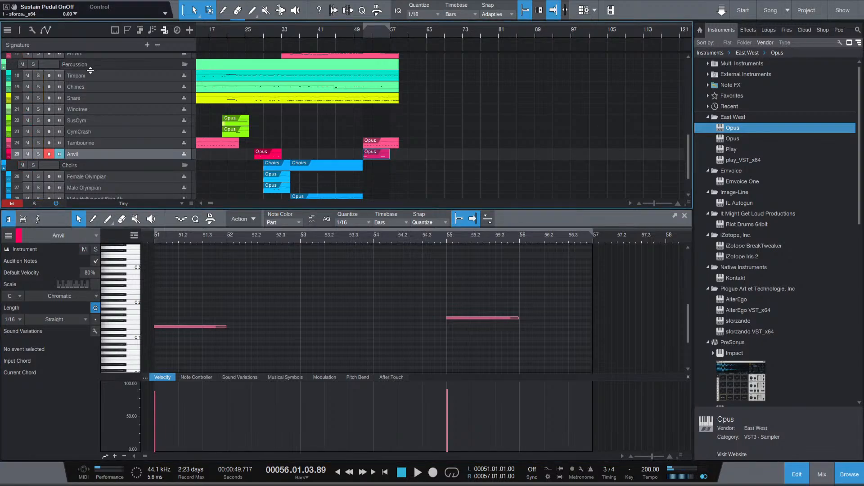
{"action": "left_click", "coordinate": [352, 31]}
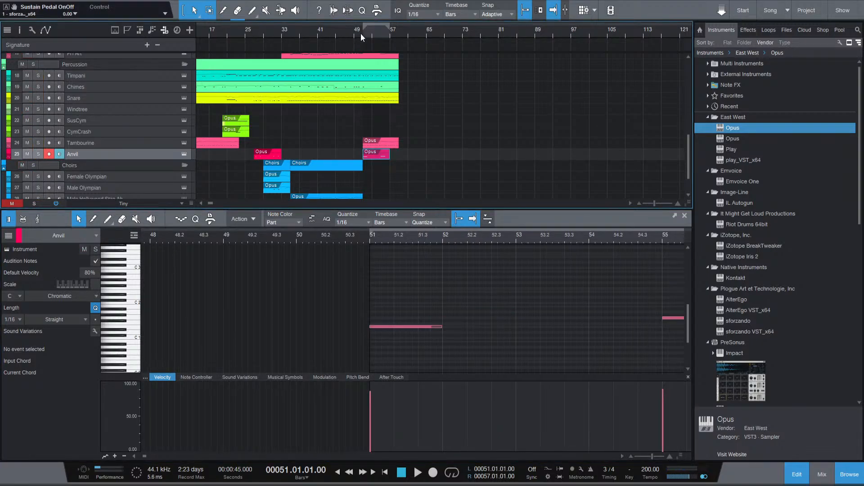
{"action": "key", "text": "space"}
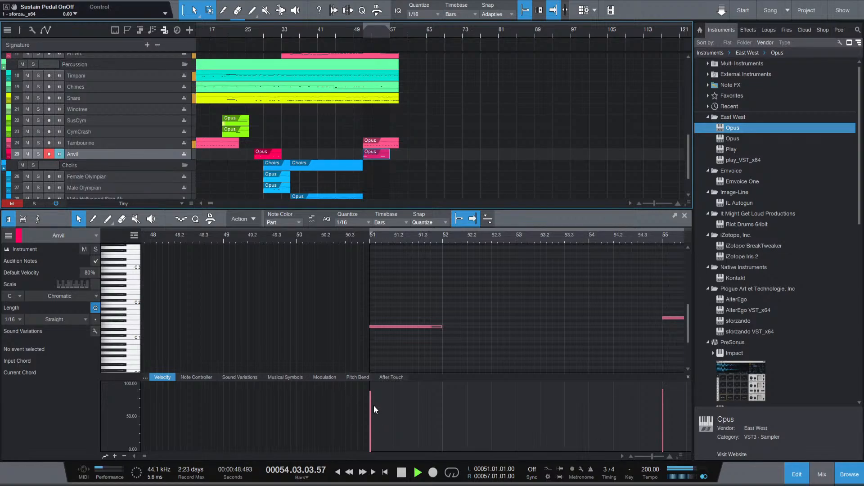
{"action": "key", "text": "space"}
Lower both Anvil note velocities together, taking the bar 51 note to 62%, and play from bar 51.
{"action": "scroll", "coordinate": [226, 345], "scroll_direction": "down", "scroll_amount": 5}
{"action": "scroll", "coordinate": [234, 346], "scroll_direction": "left", "scroll_amount": 1}
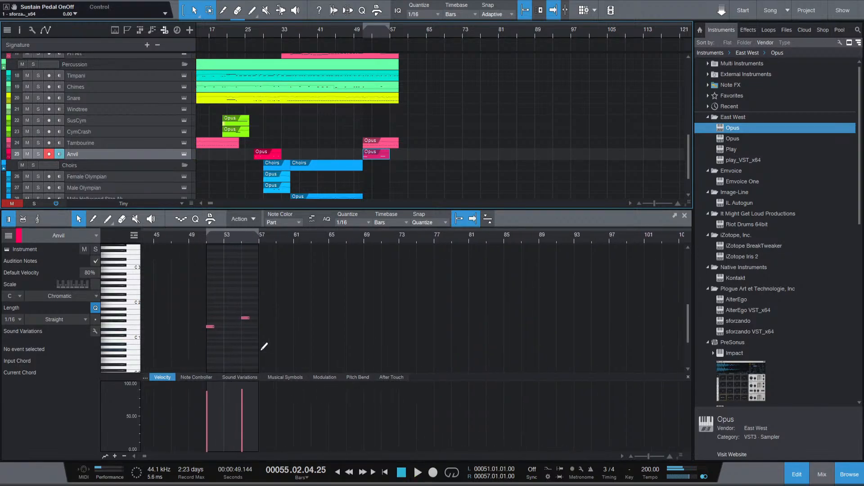
{"action": "scroll", "coordinate": [272, 350], "scroll_direction": "up", "scroll_amount": 4}
{"action": "scroll", "coordinate": [244, 350], "scroll_direction": "left", "scroll_amount": 1}
{"action": "left_click", "coordinate": [157, 285]}
{"action": "key", "text": "ctrl+a"}
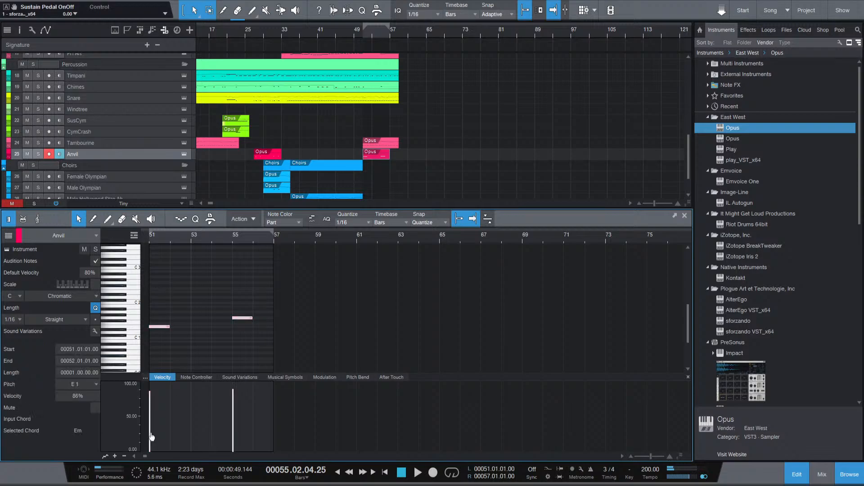
{"action": "left_click_drag", "start_coordinate": [153, 425], "coordinate": [153, 447]}
{"action": "left_click", "coordinate": [366, 34]}
{"action": "key", "text": "space"}
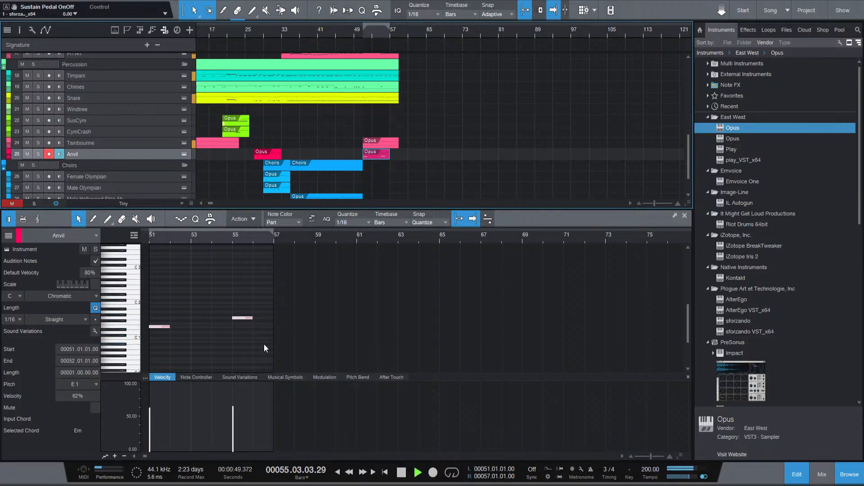
{"action": "key", "text": "space"}
Raise the bar 51 Anvil note to F# 1 and play the passage from bar 51.
{"action": "left_click", "coordinate": [246, 318]}
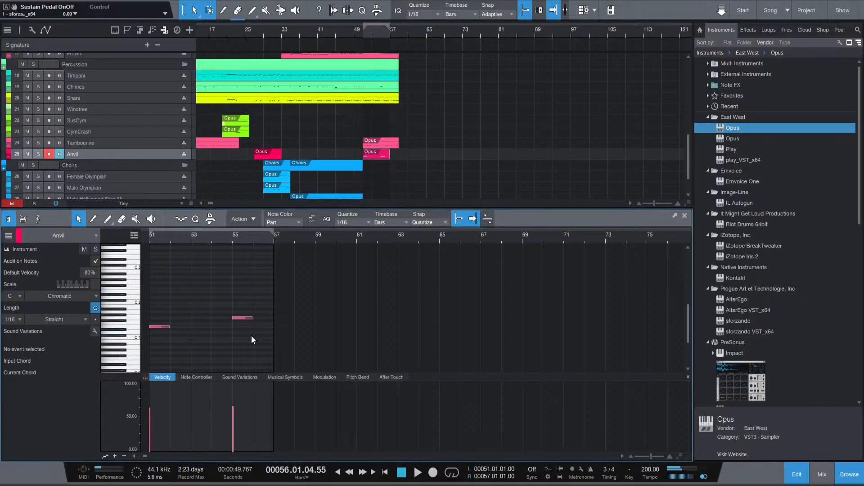
{"action": "left_click", "coordinate": [160, 325]}
{"action": "left_click_drag", "start_coordinate": [161, 322], "coordinate": [161, 320]}
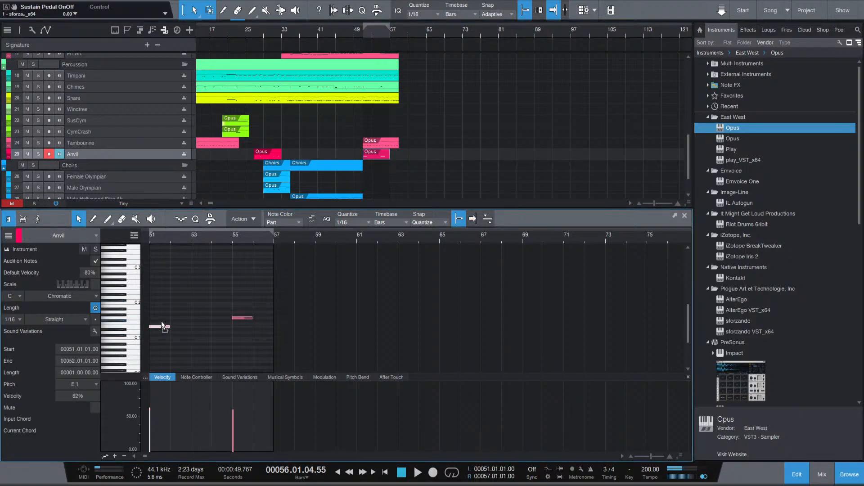
{"action": "left_click", "coordinate": [149, 239]}
{"action": "key", "text": "space"}
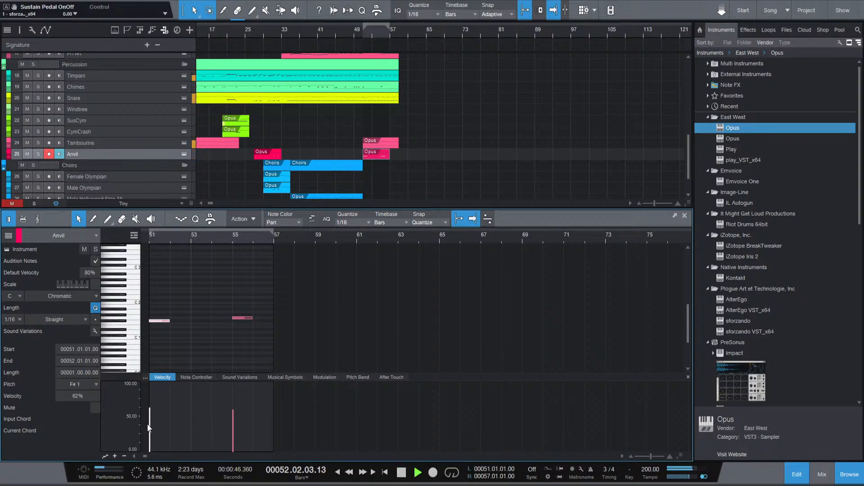
Set the bar 51 Anvil note's velocity to 60% and play the arrangement from about bar 50.
{"action": "left_click_drag", "start_coordinate": [149, 427], "coordinate": [151, 429]}
{"action": "scroll", "coordinate": [195, 349], "scroll_direction": "left", "scroll_amount": 1}
{"action": "key", "text": "space"}
{"action": "left_click", "coordinate": [176, 239]}
{"action": "key", "text": "space"}
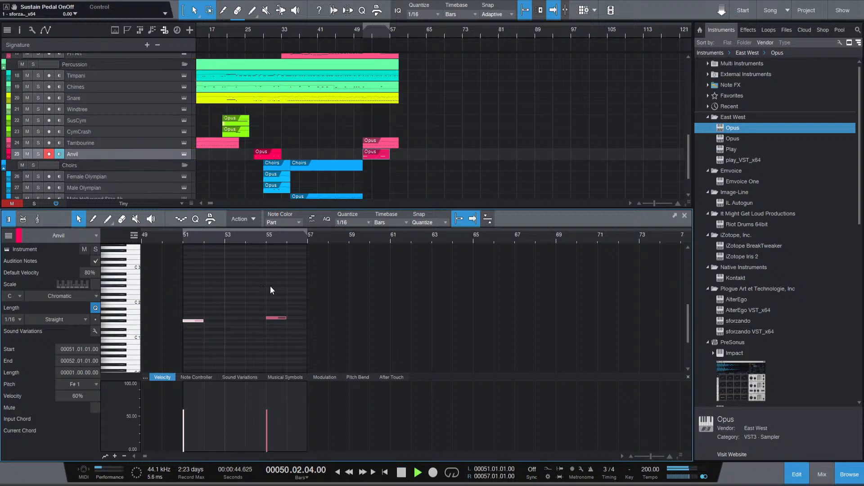
{"action": "left_click", "coordinate": [272, 347]}
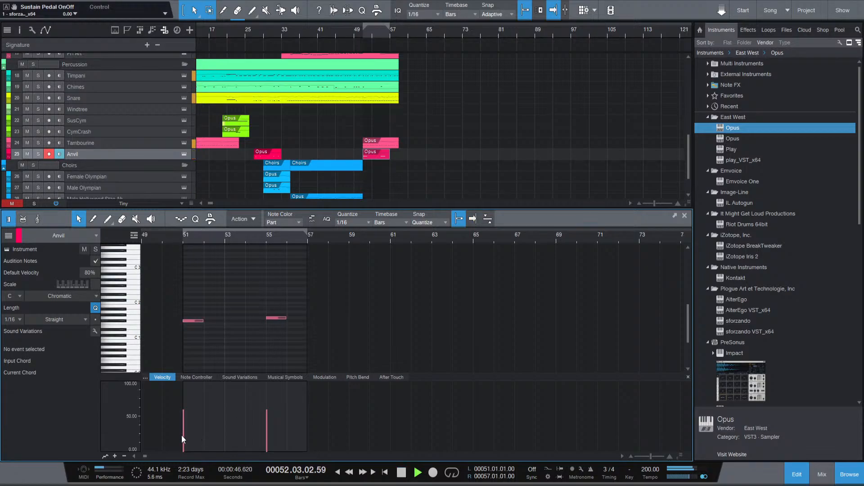
{"action": "key", "text": "space"}
Lower both Anvil velocities to about 52%, set the bar 55 note to 58%, and play from bar 51.
{"action": "key", "text": "ctrl+a"}
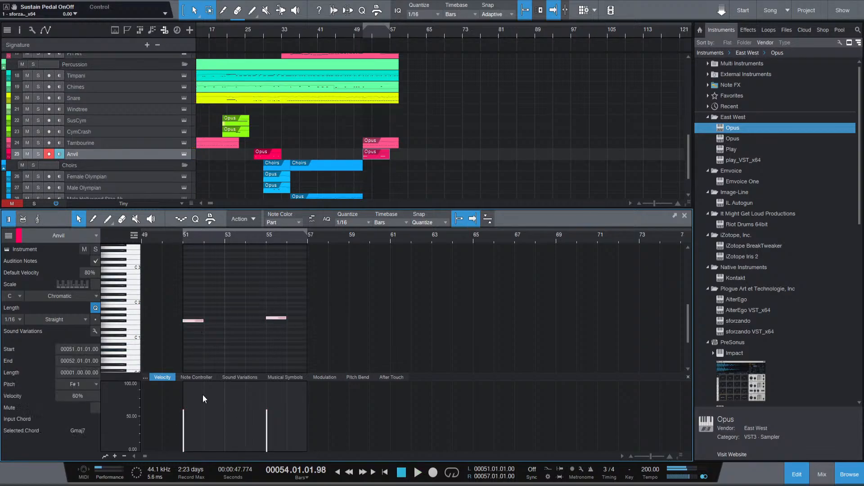
{"action": "left_click_drag", "start_coordinate": [183, 419], "coordinate": [183, 424]}
{"action": "left_click", "coordinate": [269, 299]}
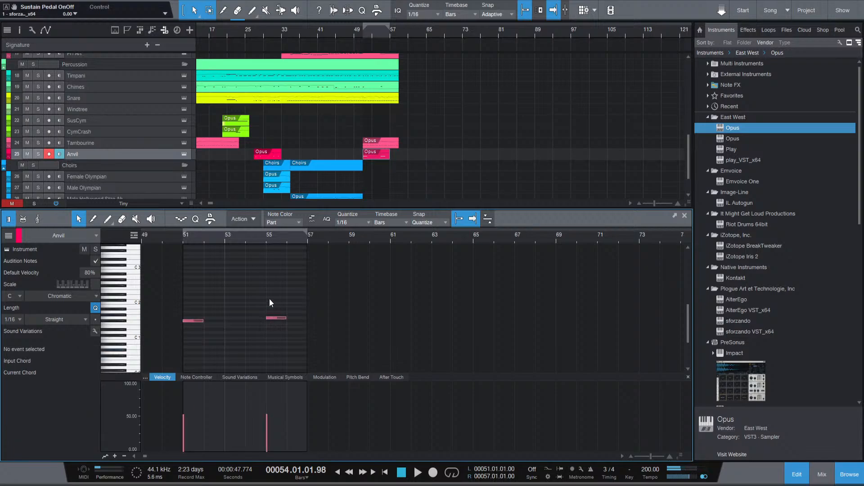
{"action": "left_click_drag", "start_coordinate": [266, 432], "coordinate": [266, 426]}
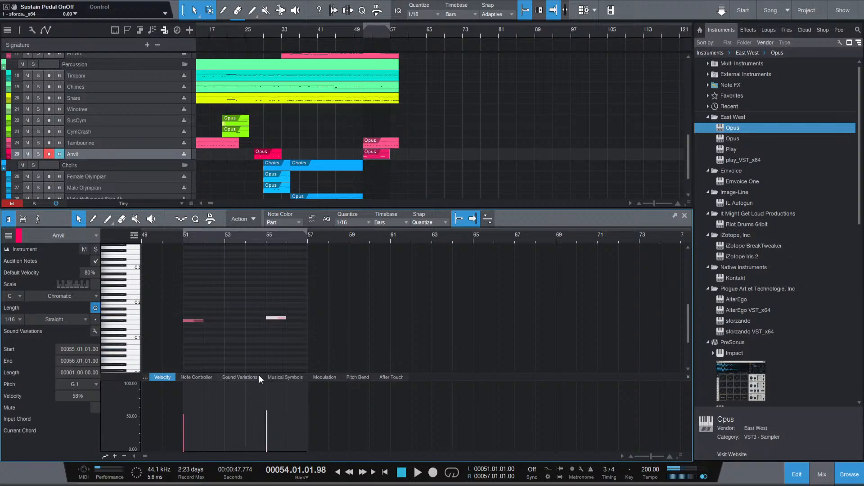
{"action": "left_click", "coordinate": [286, 352]}
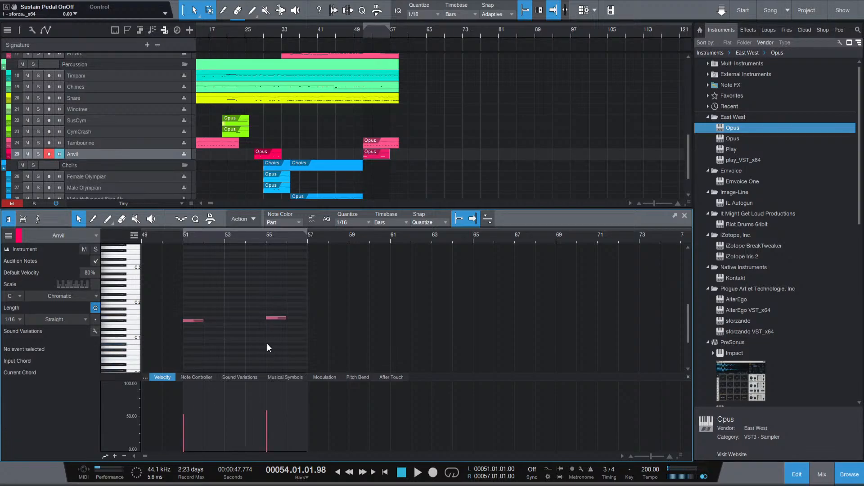
{"action": "left_click", "coordinate": [182, 239]}
{"action": "key", "text": "space"}
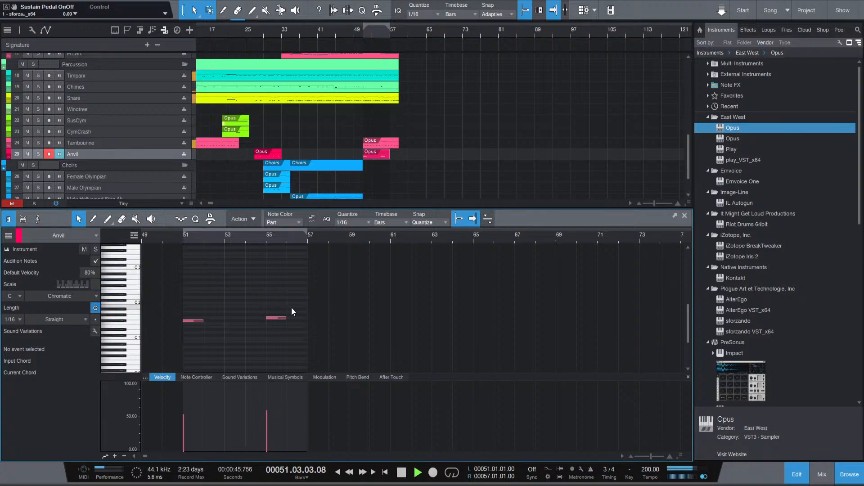
{"action": "key", "text": "space"}
Play from bar 47 and lower the bar 51 Anvil note's velocity to about 40%.
{"action": "scroll", "coordinate": [192, 282], "scroll_direction": "left", "scroll_amount": 3}
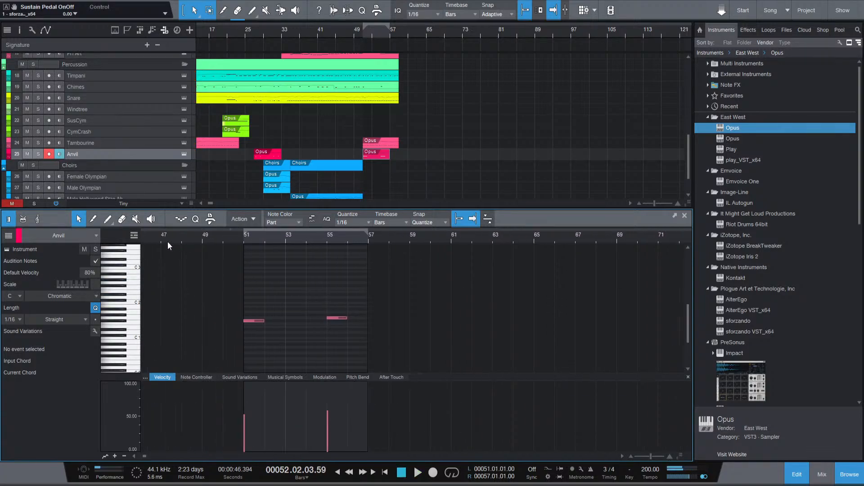
{"action": "left_click", "coordinate": [163, 240]}
{"action": "key", "text": "space"}
{"action": "left_click_drag", "start_coordinate": [245, 431], "coordinate": [245, 423]}
{"action": "key", "text": "space"}
{"action": "scroll", "coordinate": [231, 312], "scroll_direction": "left", "scroll_amount": 2}
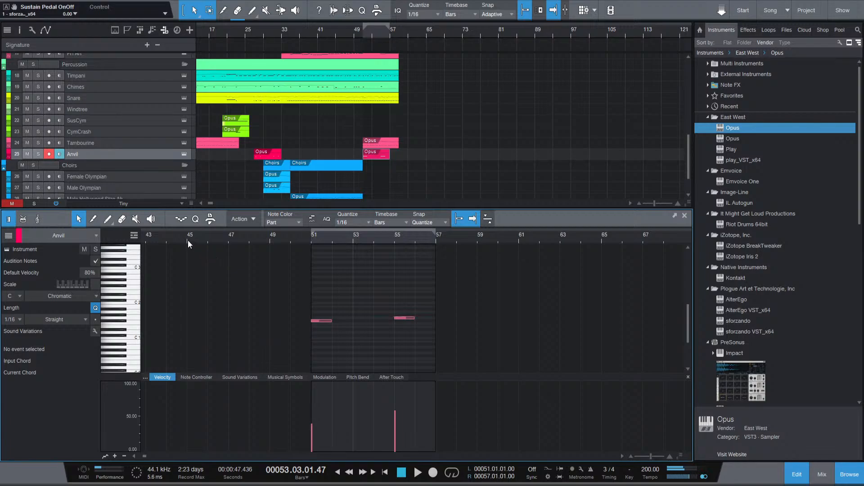
Play repeatedly from bar 45 and lower the bar 55 Anvil note's velocity to about 47%.
{"action": "left_click", "coordinate": [187, 240]}
{"action": "key", "text": "space"}
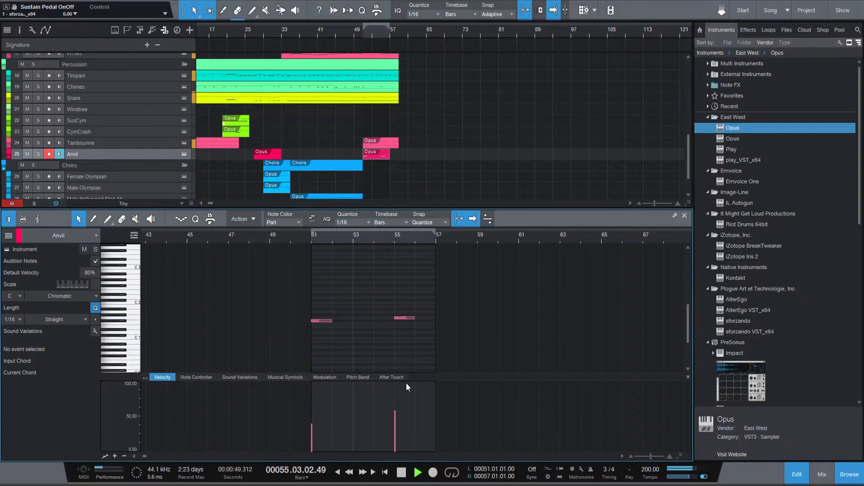
{"action": "key", "text": "space"}
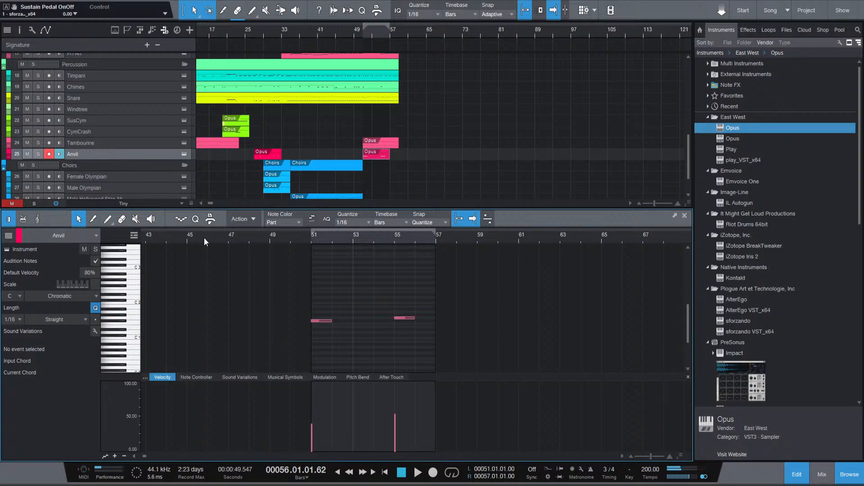
{"action": "left_click", "coordinate": [187, 239]}
{"action": "key", "text": "space"}
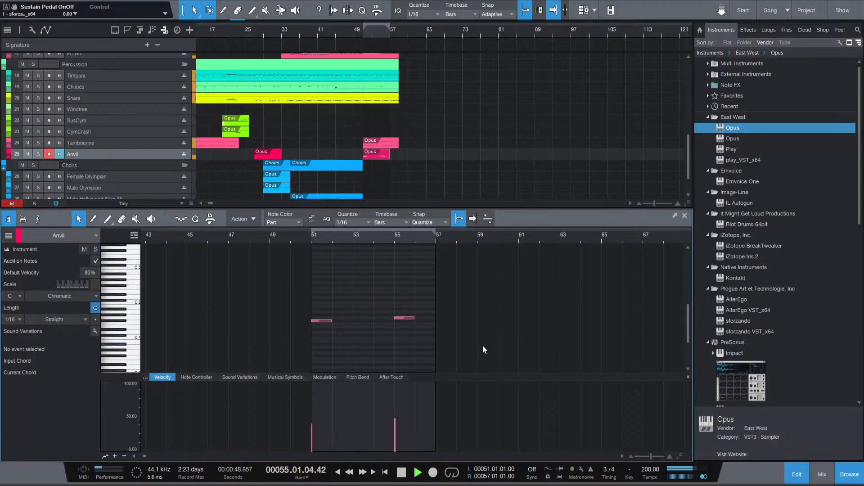
{"action": "key", "text": "space"}
Open the Chimes part and raise the bar 55 note's velocity to about 77%.
{"action": "scroll", "coordinate": [385, 178], "scroll_direction": "up", "scroll_amount": 2}
{"action": "scroll", "coordinate": [384, 174], "scroll_direction": "up", "scroll_amount": 1}
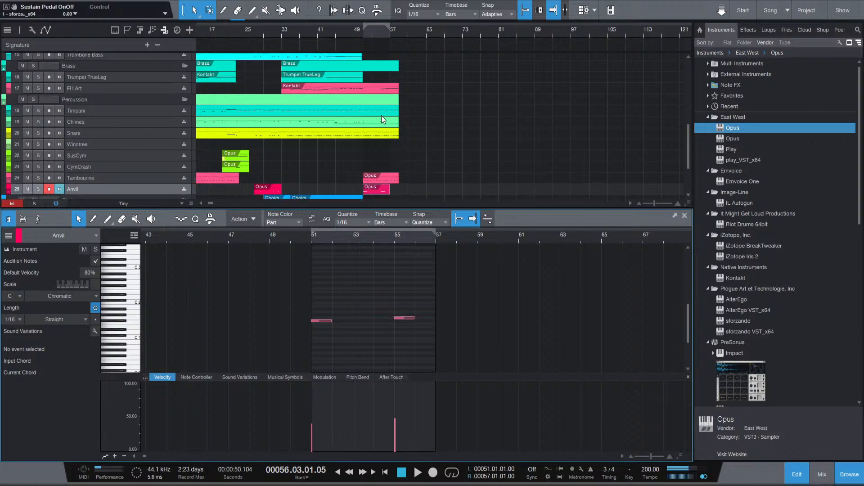
{"action": "left_click", "coordinate": [378, 122]}
{"action": "scroll", "coordinate": [503, 311], "scroll_direction": "down", "scroll_amount": 7}
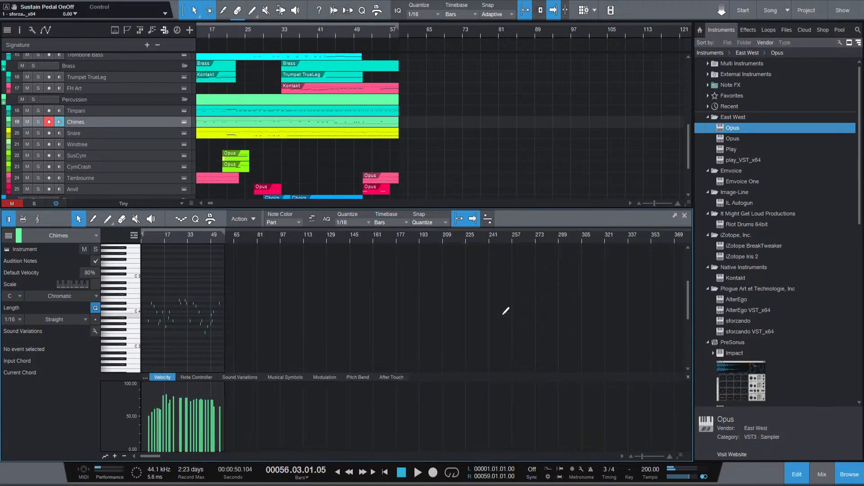
{"action": "scroll", "coordinate": [211, 310], "scroll_direction": "up", "scroll_amount": 10}
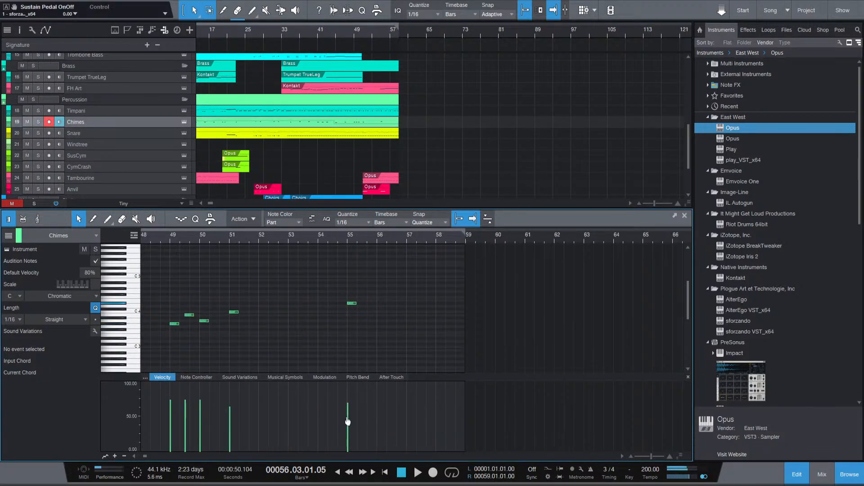
{"action": "scroll", "coordinate": [275, 306], "scroll_direction": "down", "scroll_amount": 5}
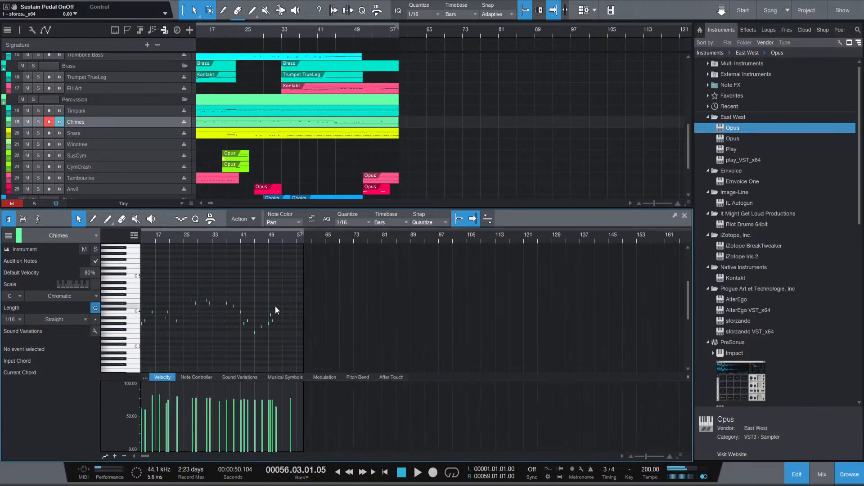
Play from about bar 42 and raise the bar 55 Chimes note's velocity to about 82%.
{"action": "left_click", "coordinate": [250, 240]}
{"action": "key", "text": "space"}
{"action": "scroll", "coordinate": [291, 338], "scroll_direction": "up", "scroll_amount": 3}
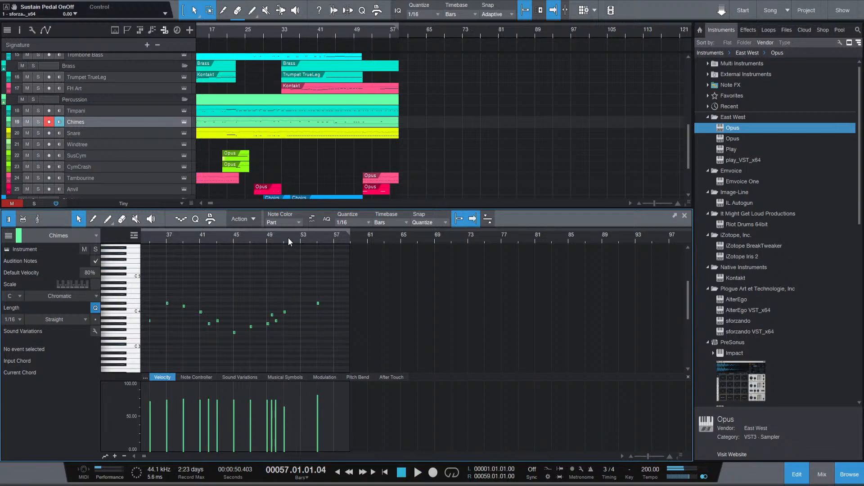
{"action": "key", "text": "space"}
Play the arrangement from about bar 41 to the end while reviewing the string, bass and brass tracks.
{"action": "scroll", "coordinate": [369, 117], "scroll_direction": "down", "scroll_amount": 4}
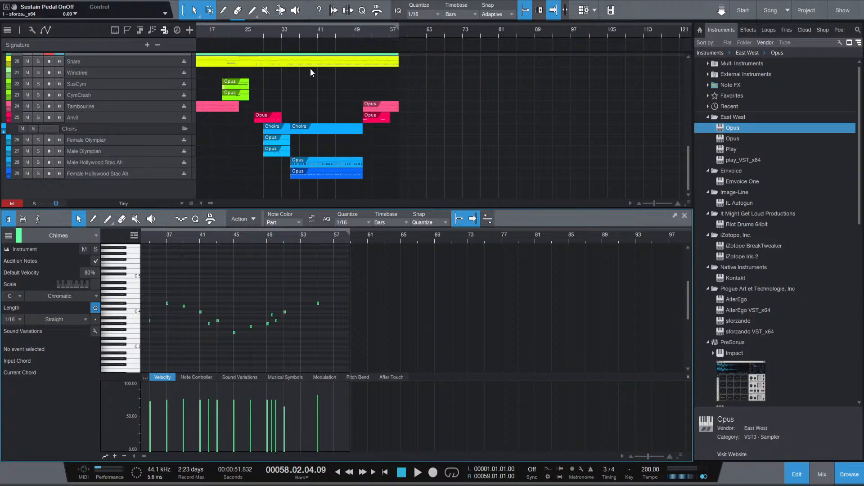
{"action": "scroll", "coordinate": [314, 85], "scroll_direction": "up", "scroll_amount": 10}
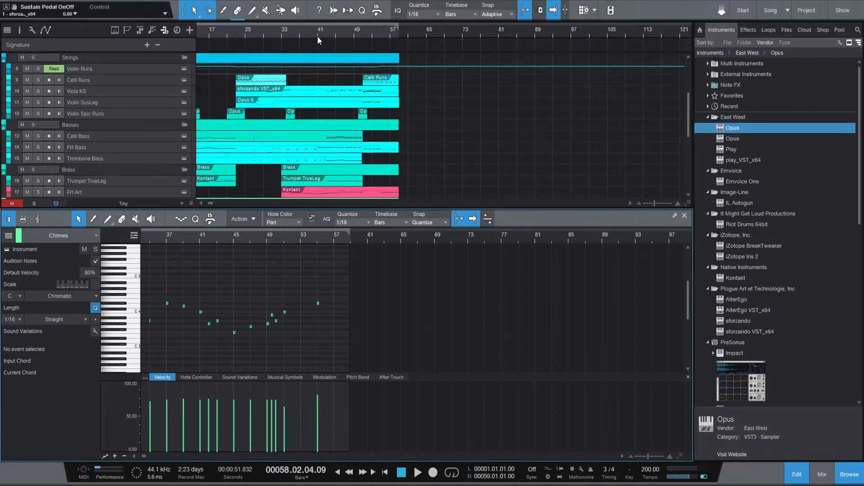
{"action": "left_click", "coordinate": [318, 36]}
{"action": "key", "text": "space"}
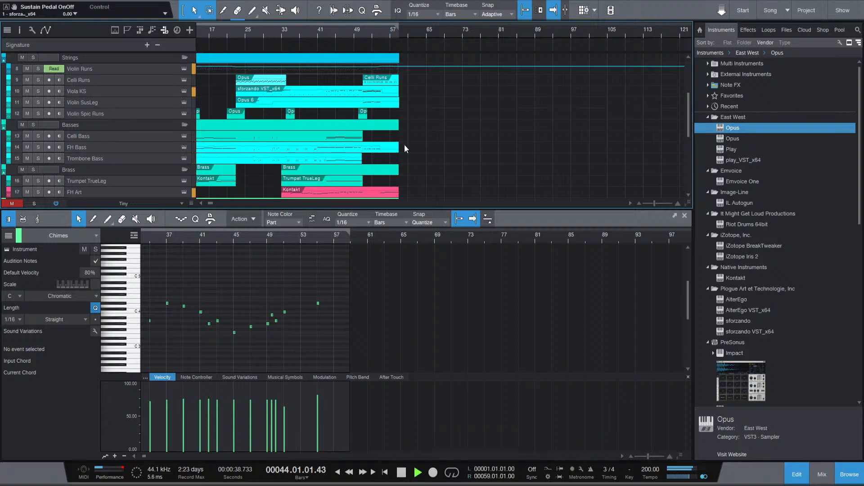
{"action": "scroll", "coordinate": [413, 148], "scroll_direction": "down", "scroll_amount": 5}
{"action": "scroll", "coordinate": [412, 148], "scroll_direction": "up", "scroll_amount": 5}
{"action": "scroll", "coordinate": [412, 147], "scroll_direction": "up", "scroll_amount": 1}
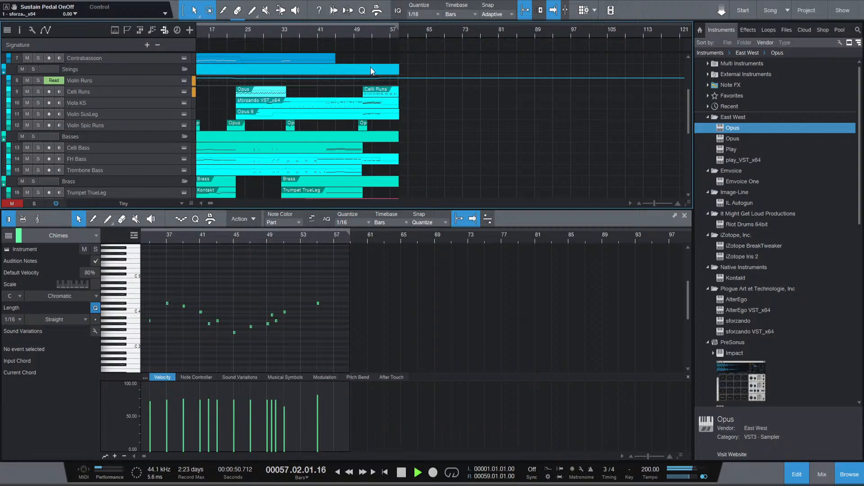
{"action": "scroll", "coordinate": [424, 147], "scroll_direction": "down", "scroll_amount": 3}
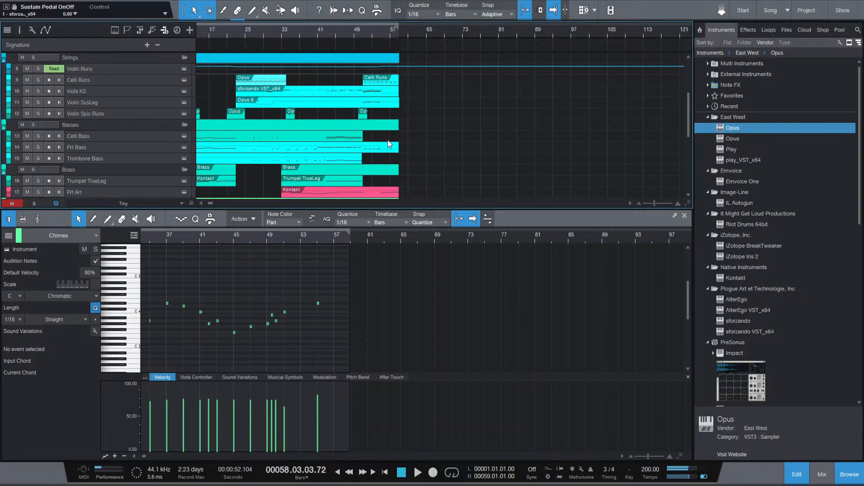
Play the arrangement from bar 49 through the violin run leading into bar 51.
{"action": "left_click", "coordinate": [354, 30]}
{"action": "scroll", "coordinate": [343, 53], "scroll_direction": "up", "scroll_amount": 5}
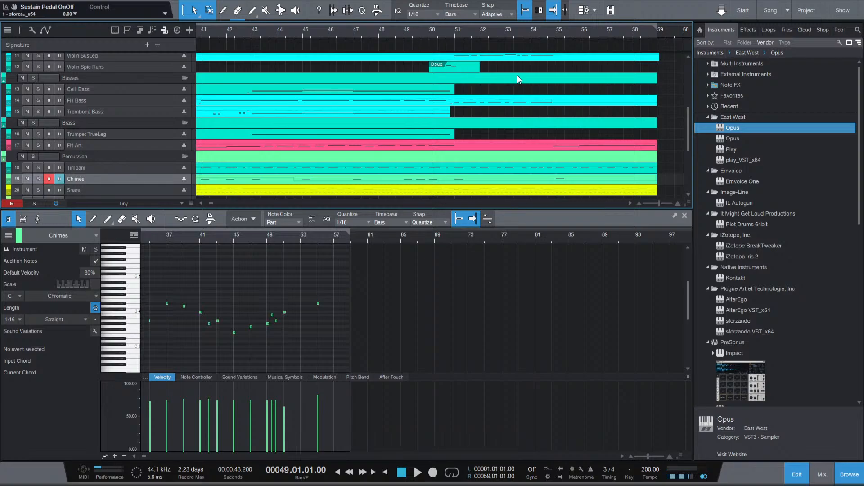
{"action": "key", "text": "space"}
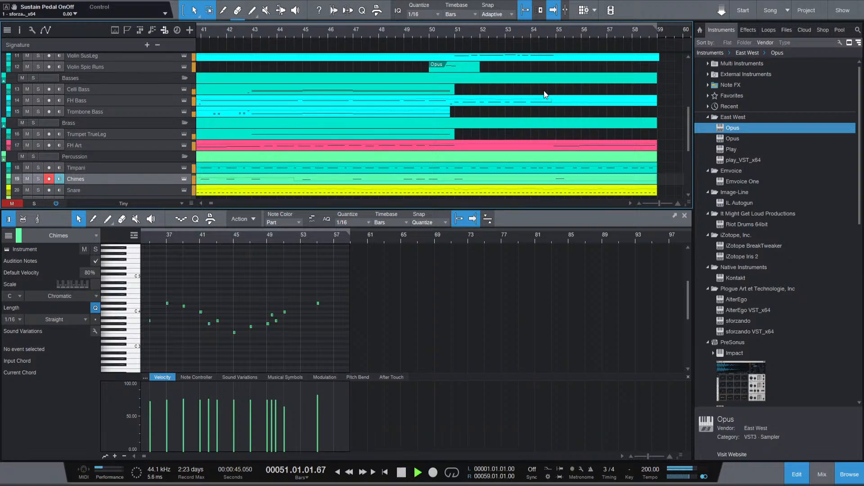
{"action": "key", "text": "space"}
Open the bar 50 Violin Spic Runs part and check its notes' modulation data.
{"action": "left_click", "coordinate": [464, 71]}
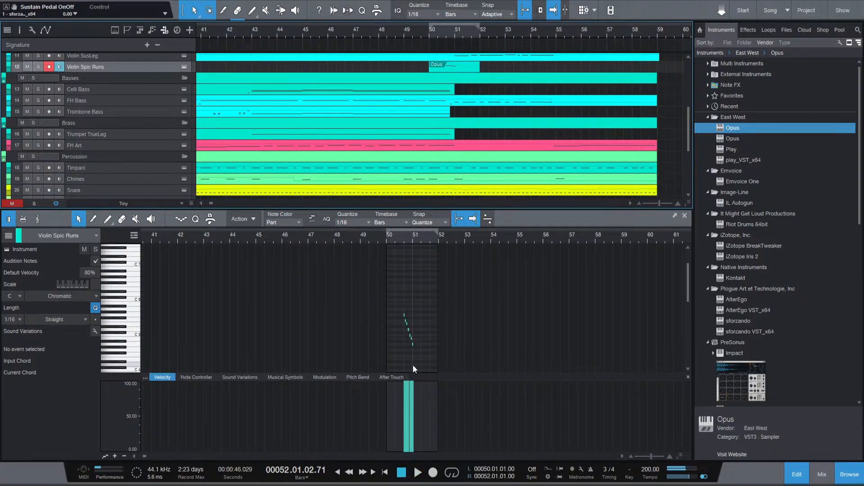
{"action": "left_click", "coordinate": [403, 328]}
{"action": "key", "text": "ctrl+a"}
{"action": "left_click", "coordinate": [324, 377]}
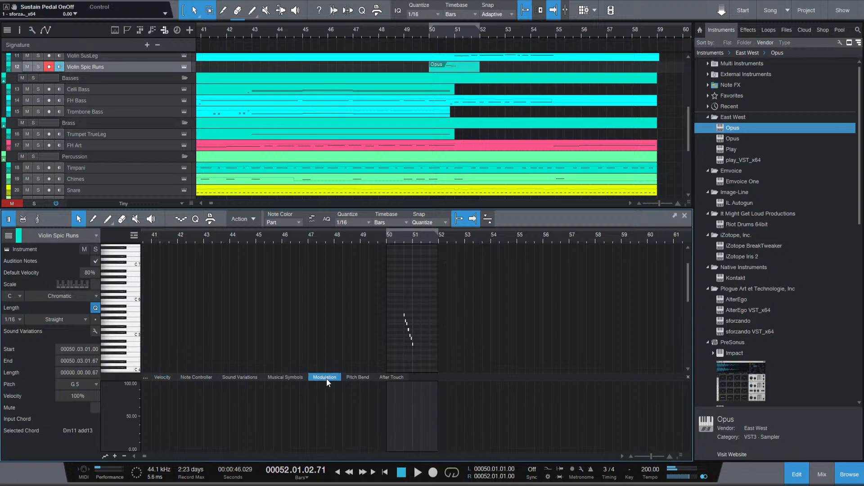
{"action": "left_click", "coordinate": [442, 334]}
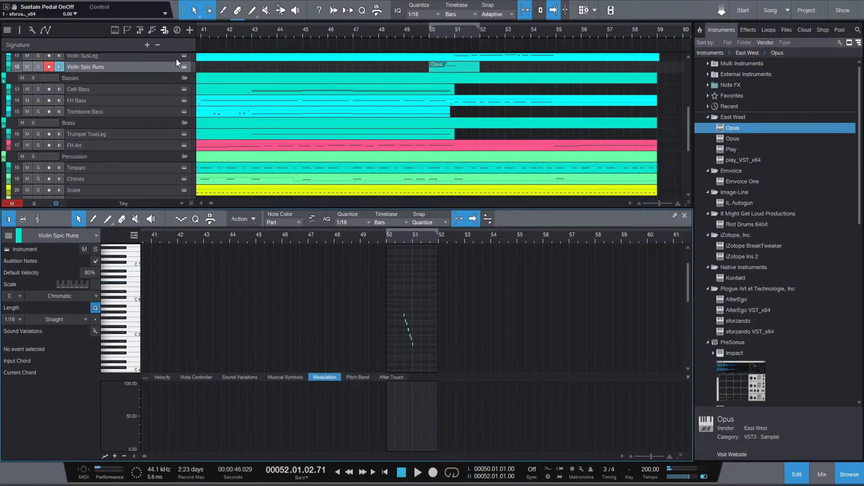
Raise the Violin Spic Runs volume automation point at bar 50 to -5.5 dB and play the run.
{"action": "key", "text": "a"}
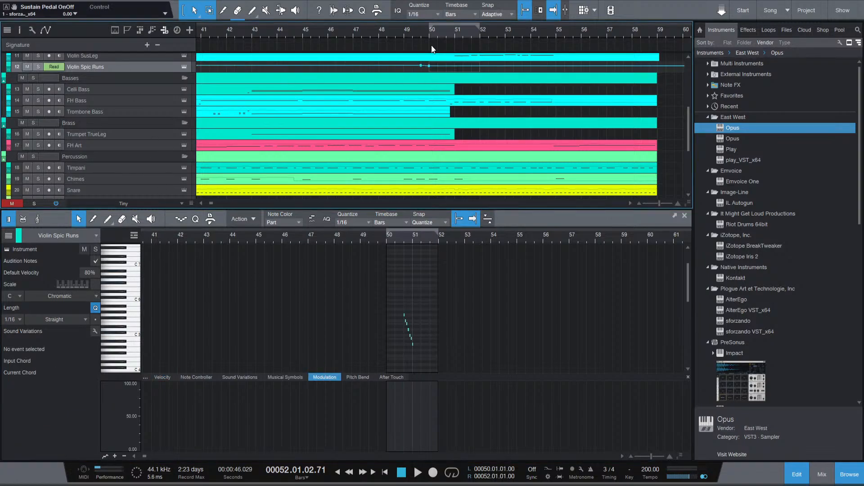
{"action": "scroll", "coordinate": [436, 60], "scroll_direction": "up", "scroll_amount": 3}
{"action": "scroll", "coordinate": [427, 69], "scroll_direction": "up", "scroll_amount": 4}
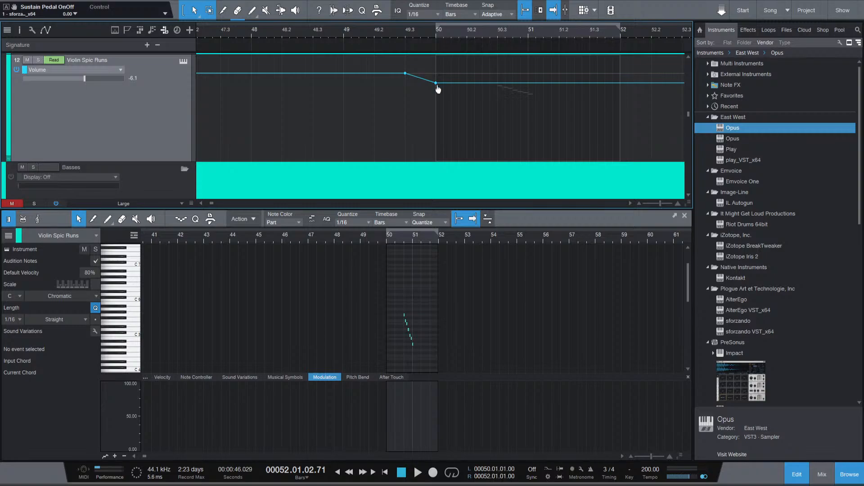
{"action": "left_click_drag", "start_coordinate": [438, 88], "coordinate": [436, 87]}
{"action": "key", "text": "space"}
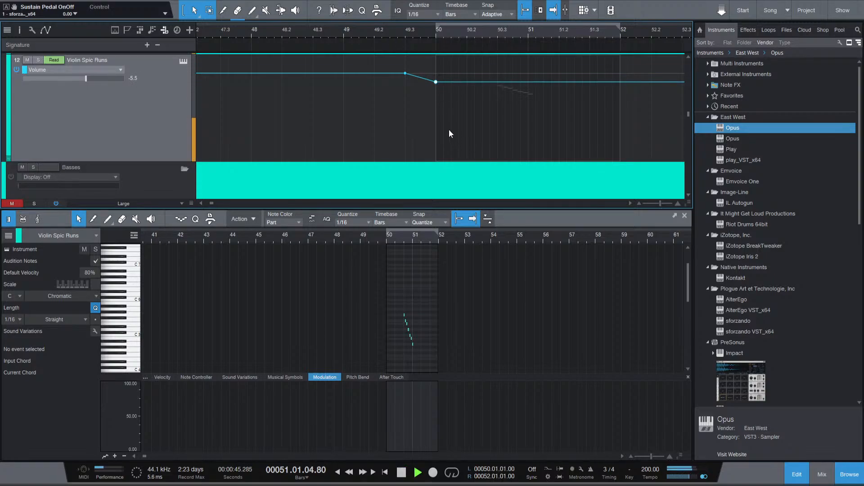
{"action": "key", "text": "space"}
Set the Violin Spic Runs volume automation point at bar 50 to -3.9 dB and play from about bar 48.
{"action": "left_click_drag", "start_coordinate": [435, 88], "coordinate": [436, 85]}
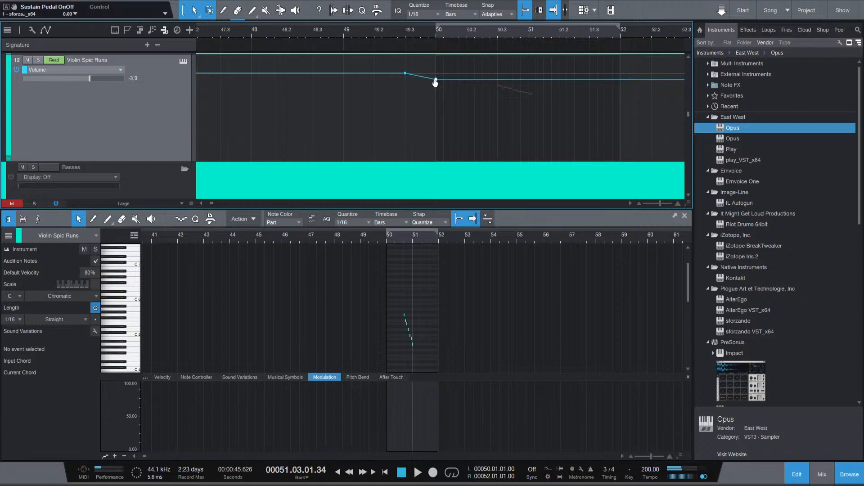
{"action": "left_click", "coordinate": [276, 32]}
{"action": "key", "text": "space"}
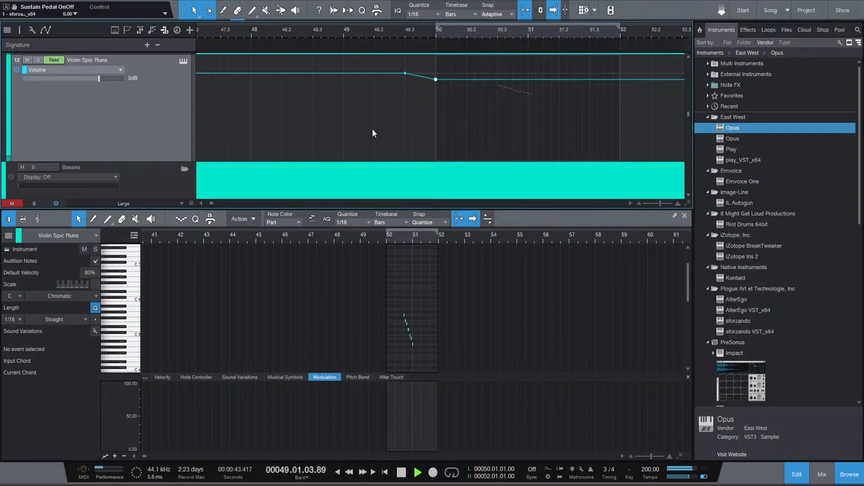
{"action": "key", "text": "w"}
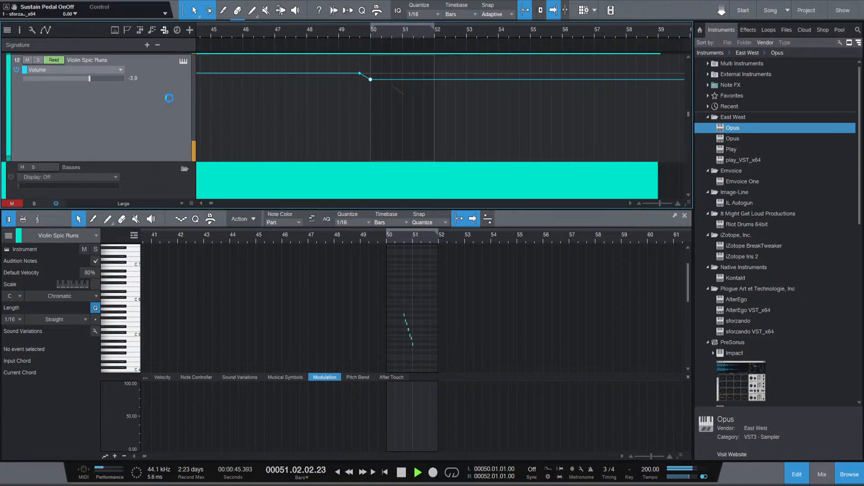
{"action": "key", "text": "a"}
{"action": "key", "text": "w"}
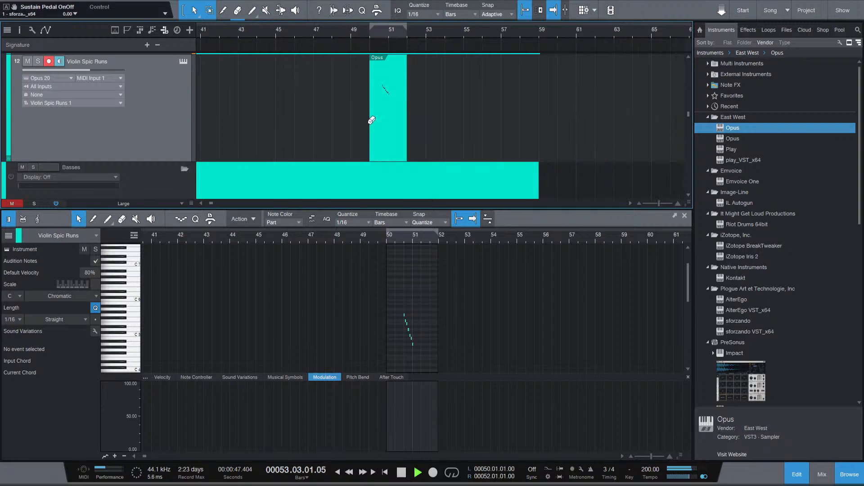
Play from just before bar 50 while reviewing the bass and brass tracks.
{"action": "left_click", "coordinate": [366, 36]}
{"action": "scroll", "coordinate": [436, 131], "scroll_direction": "down", "scroll_amount": 6}
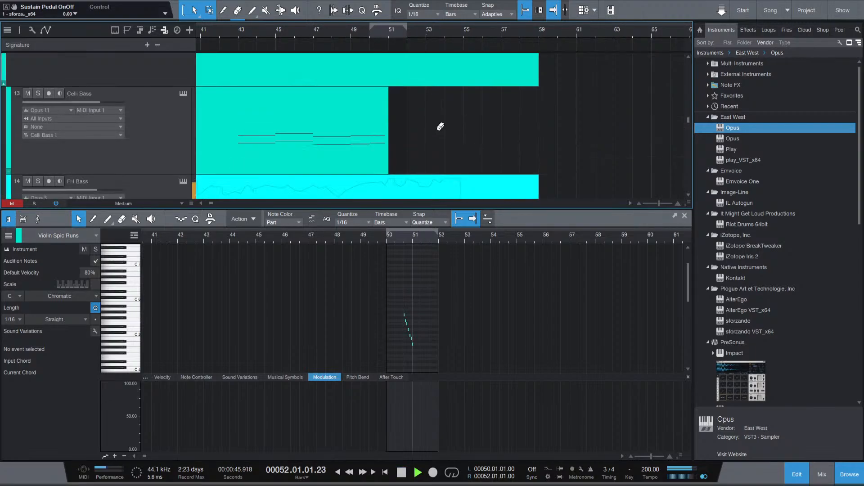
{"action": "scroll", "coordinate": [437, 130], "scroll_direction": "down", "scroll_amount": 3}
{"action": "scroll", "coordinate": [436, 131], "scroll_direction": "down", "scroll_amount": 4}
{"action": "scroll", "coordinate": [436, 131], "scroll_direction": "down", "scroll_amount": 3}
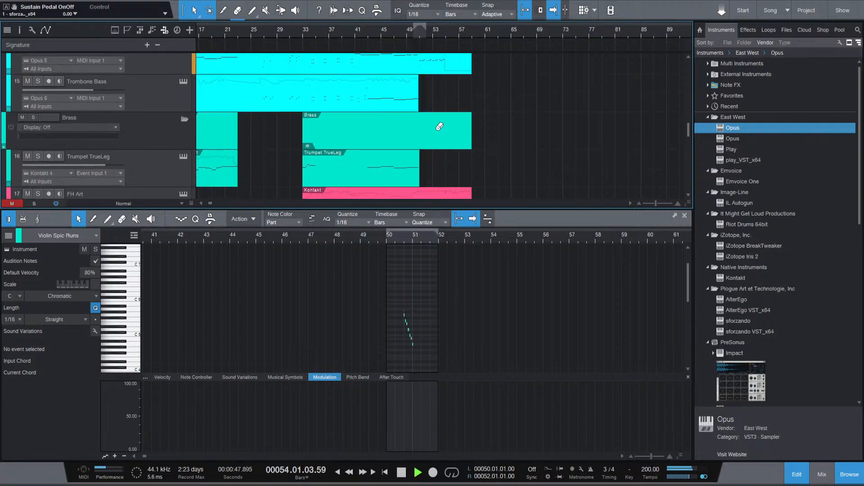
{"action": "key", "text": "space"}
Paint the Chimes part's modulation at about 100% from bar 45 to the end of the part.
{"action": "scroll", "coordinate": [438, 169], "scroll_direction": "down", "scroll_amount": 2}
{"action": "left_click", "coordinate": [430, 162]}
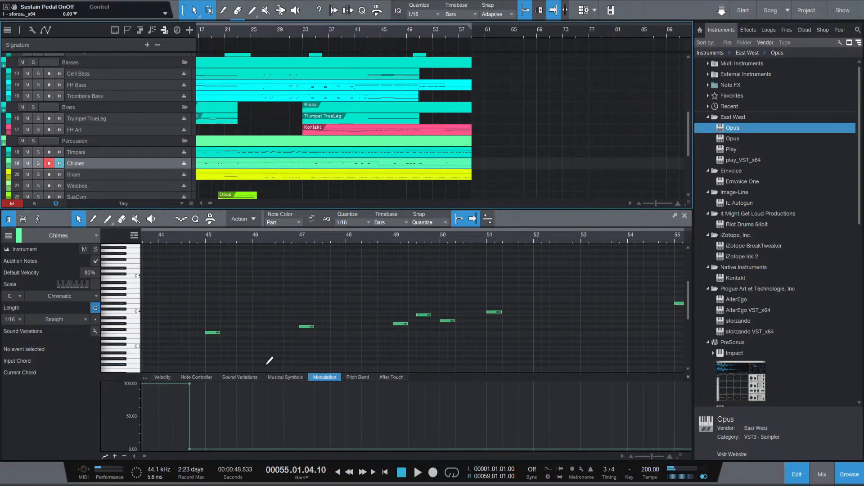
{"action": "scroll", "coordinate": [261, 355], "scroll_direction": "down", "scroll_amount": 4}
{"action": "scroll", "coordinate": [472, 263], "scroll_direction": "down", "scroll_amount": 5}
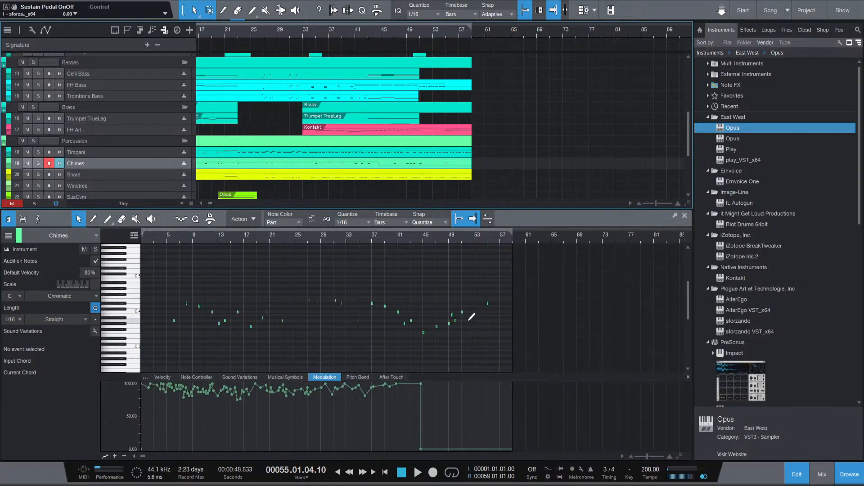
{"action": "left_click", "coordinate": [108, 219]}
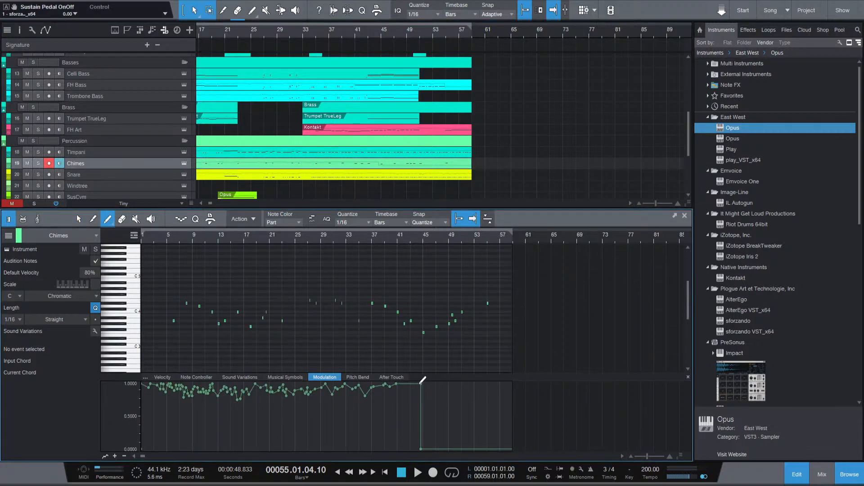
{"action": "left_click_drag", "start_coordinate": [422, 380], "coordinate": [515, 380]}
Play the Chimes passage from bar 49 and again from shortly before bar 41.
{"action": "left_click", "coordinate": [450, 240]}
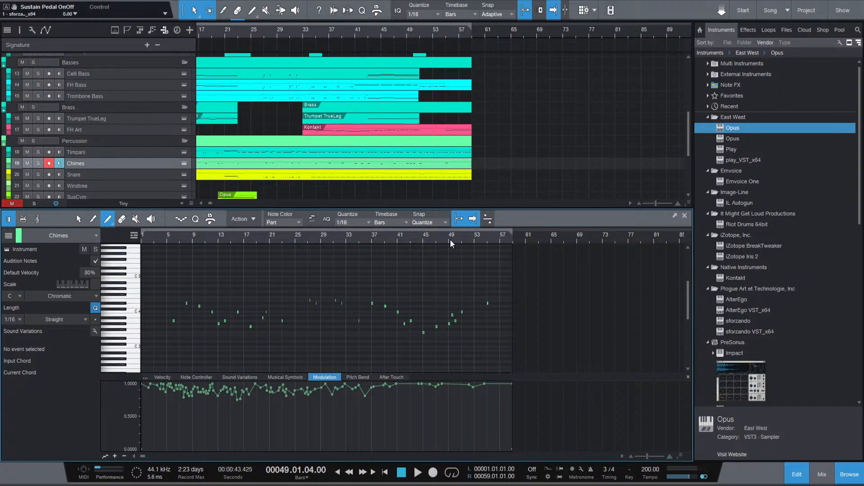
{"action": "key", "text": "space"}
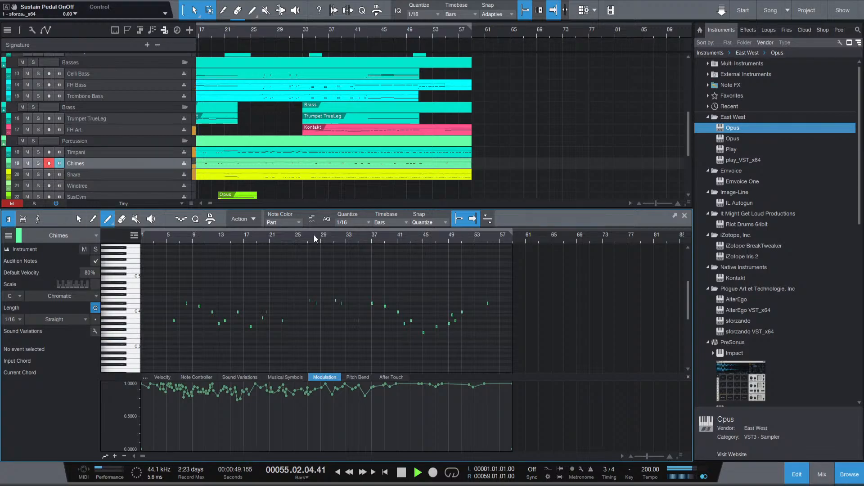
{"action": "key", "text": "space"}
{"action": "key", "text": "1"}
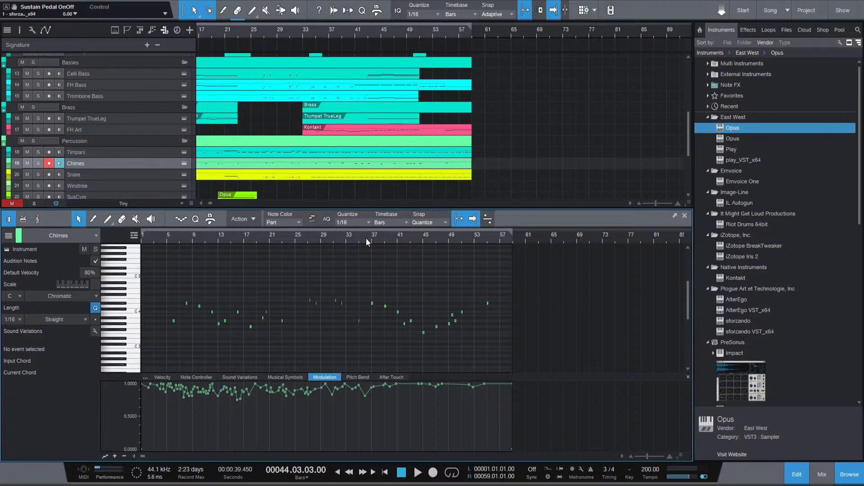
{"action": "key", "text": "space"}
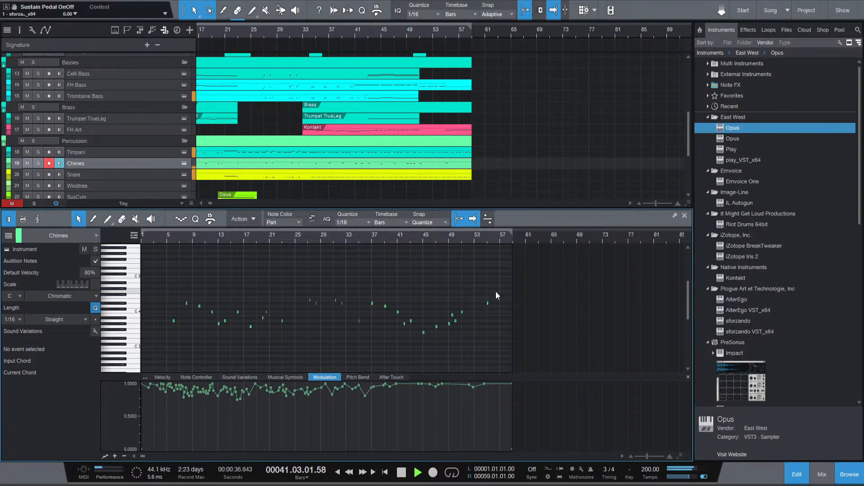
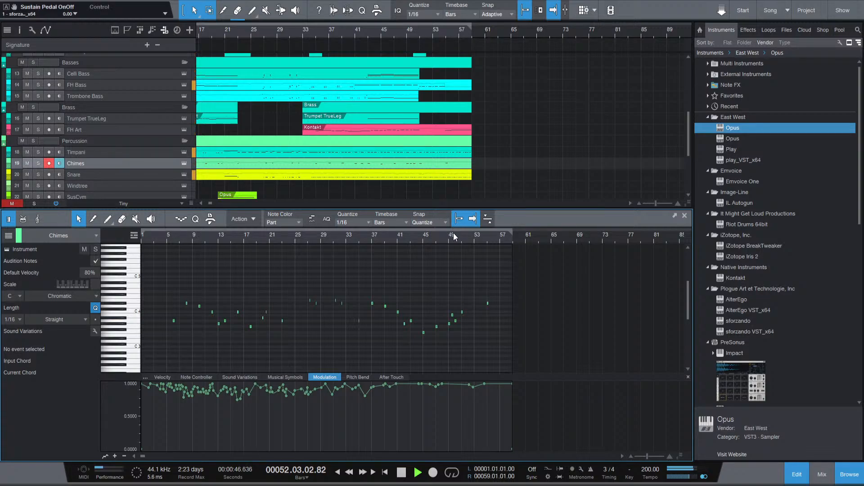
Hide the volume automation on the Violin Runs track so its parts show again.
{"action": "scroll", "coordinate": [400, 117], "scroll_direction": "up", "scroll_amount": 4}
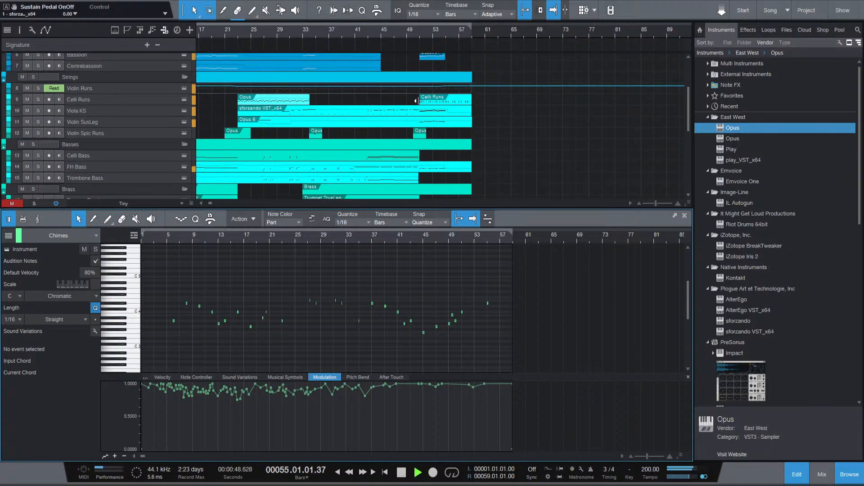
{"action": "scroll", "coordinate": [405, 73], "scroll_direction": "up", "scroll_amount": 5}
{"action": "scroll", "coordinate": [399, 93], "scroll_direction": "up", "scroll_amount": 1}
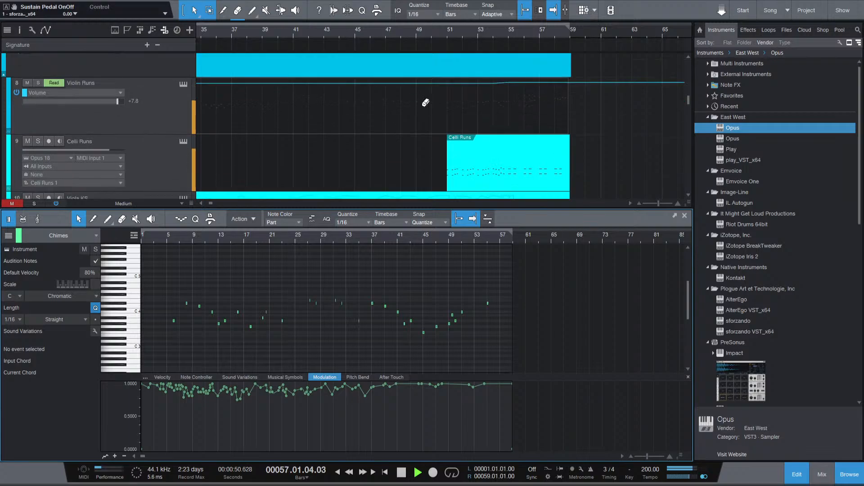
{"action": "scroll", "coordinate": [373, 108], "scroll_direction": "down", "scroll_amount": 1}
{"action": "left_click", "coordinate": [176, 104]}
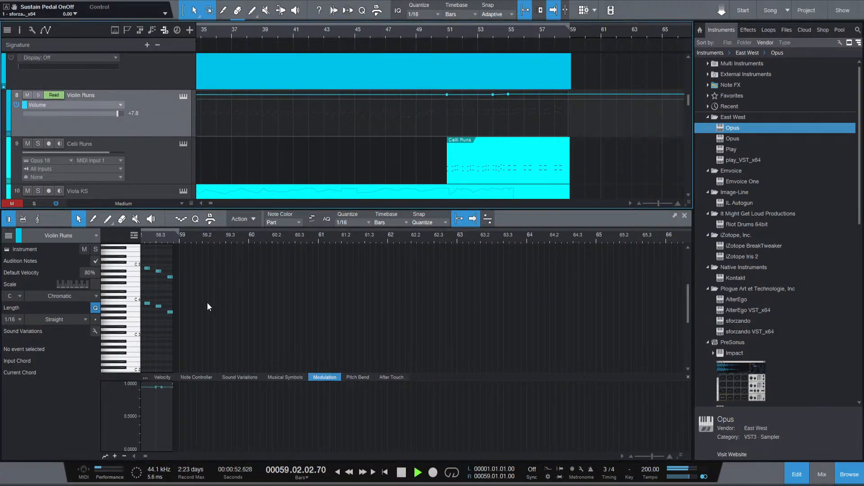
{"action": "key", "text": "a"}
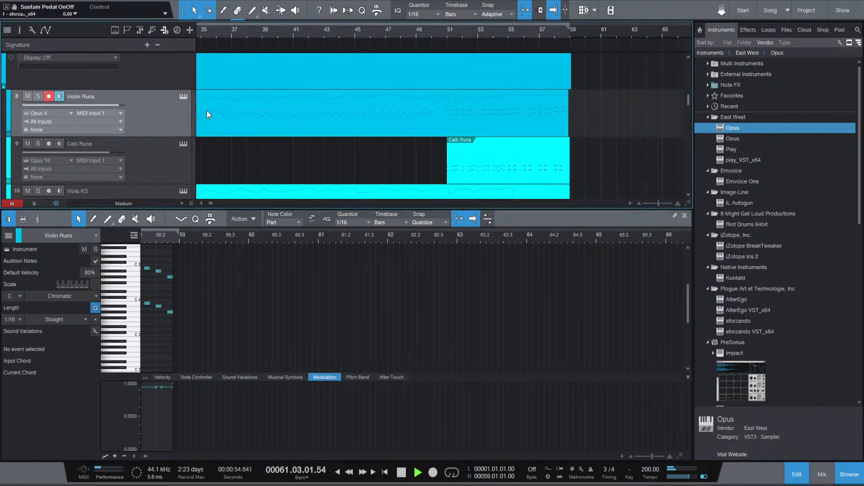
Show the volume automation of the Violin Spic Runs track.
{"action": "scroll", "coordinate": [339, 114], "scroll_direction": "down", "scroll_amount": 4}
{"action": "scroll", "coordinate": [347, 117], "scroll_direction": "up", "scroll_amount": 3}
{"action": "scroll", "coordinate": [351, 118], "scroll_direction": "down", "scroll_amount": 7}
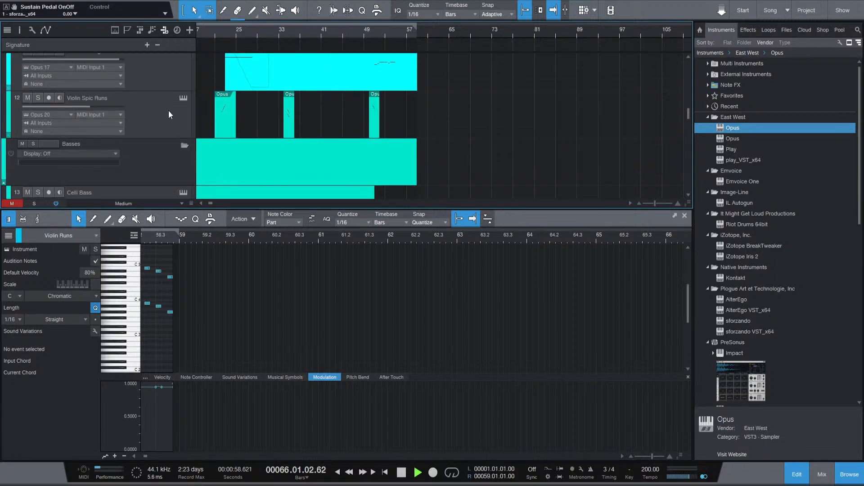
{"action": "left_click", "coordinate": [169, 115]}
{"action": "key", "text": "a"}
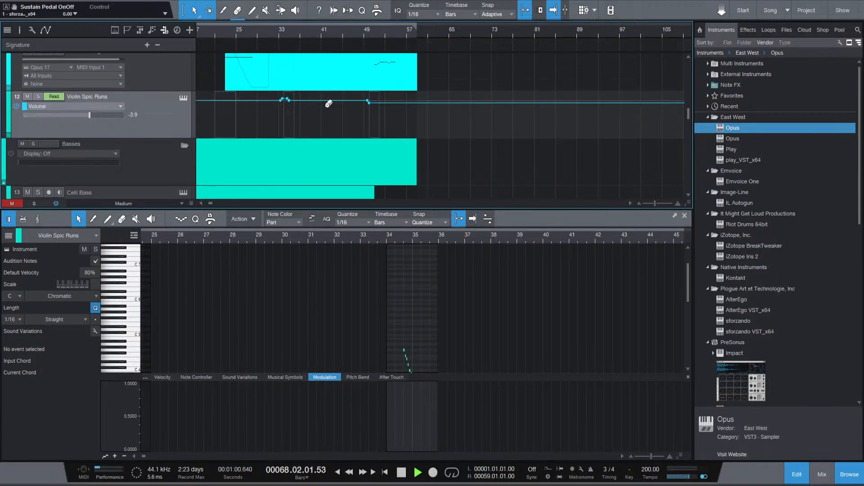
Raise the Violin Spic Runs volume automation point at bar 50 to -2.1 dB.
{"action": "scroll", "coordinate": [362, 95], "scroll_direction": "up", "scroll_amount": 8}
{"action": "scroll", "coordinate": [387, 92], "scroll_direction": "up", "scroll_amount": 2}
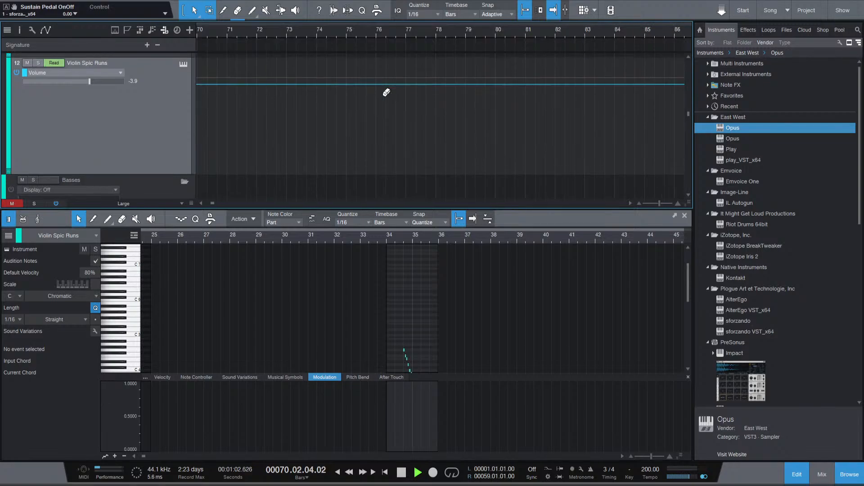
{"action": "scroll", "coordinate": [383, 93], "scroll_direction": "down", "scroll_amount": 6}
{"action": "key", "text": "space"}
{"action": "key", "text": "p"}
{"action": "scroll", "coordinate": [257, 86], "scroll_direction": "up", "scroll_amount": 4}
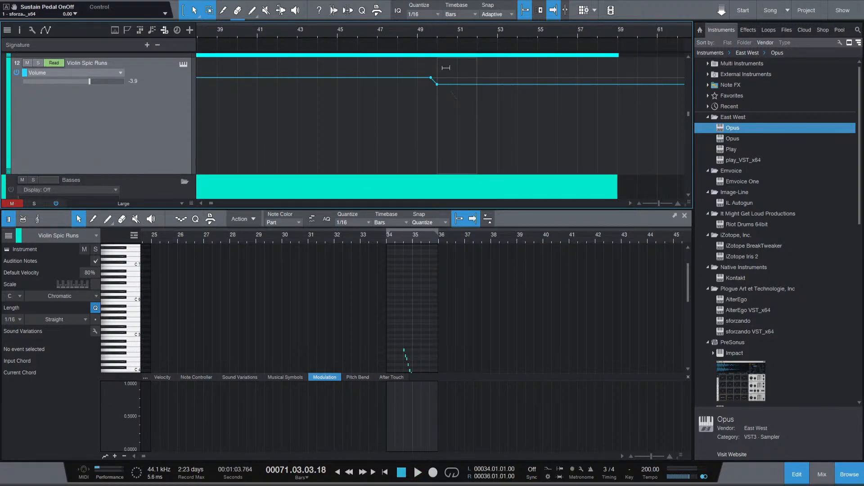
{"action": "scroll", "coordinate": [446, 67], "scroll_direction": "up", "scroll_amount": 3}
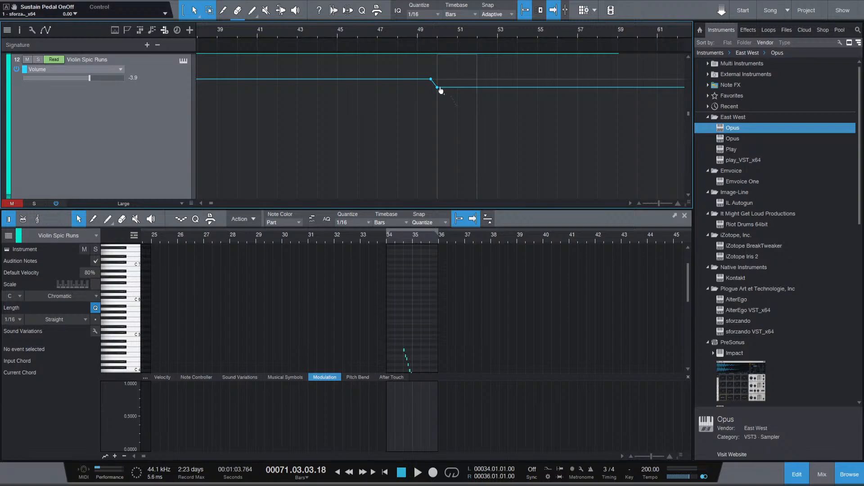
{"action": "left_click_drag", "start_coordinate": [439, 89], "coordinate": [439, 85]}
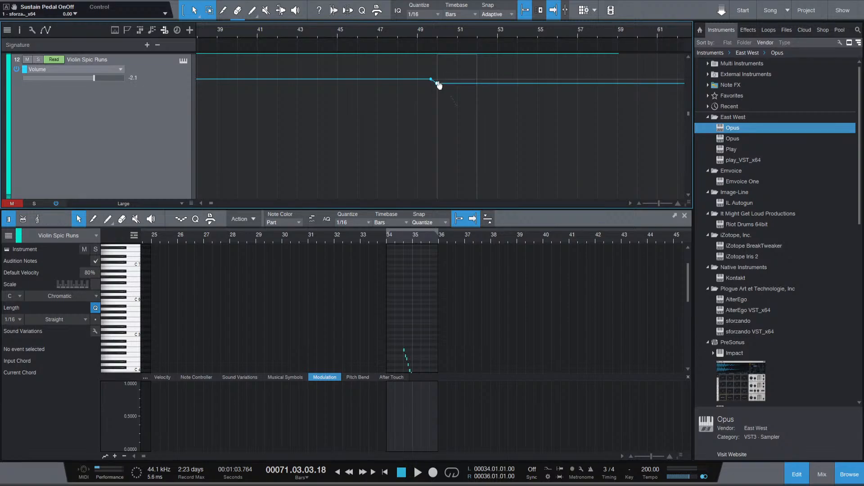
Play the violin run passage from bar 48 and again from about bar 40.
{"action": "left_click", "coordinate": [394, 33]}
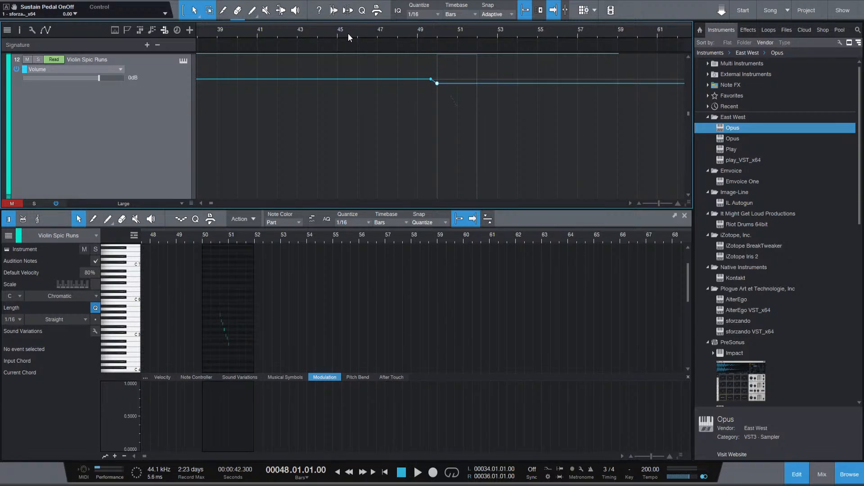
{"action": "key", "text": "space"}
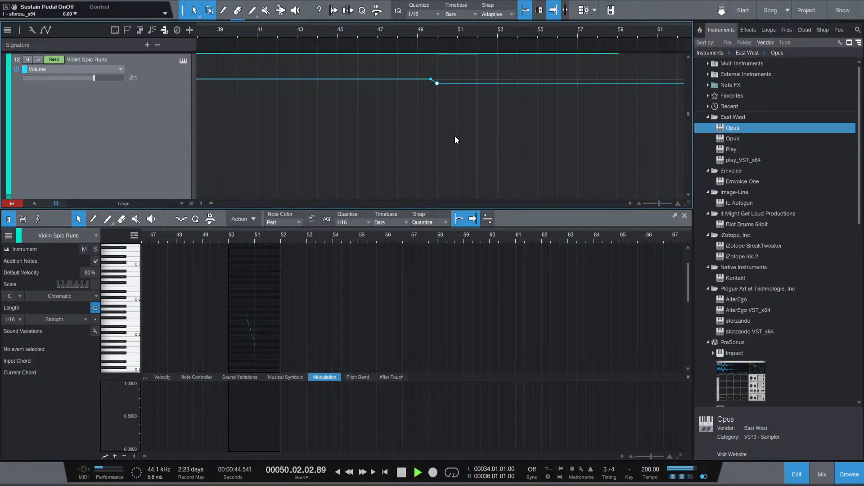
{"action": "scroll", "coordinate": [441, 139], "scroll_direction": "down", "scroll_amount": 4}
{"action": "key", "text": "space"}
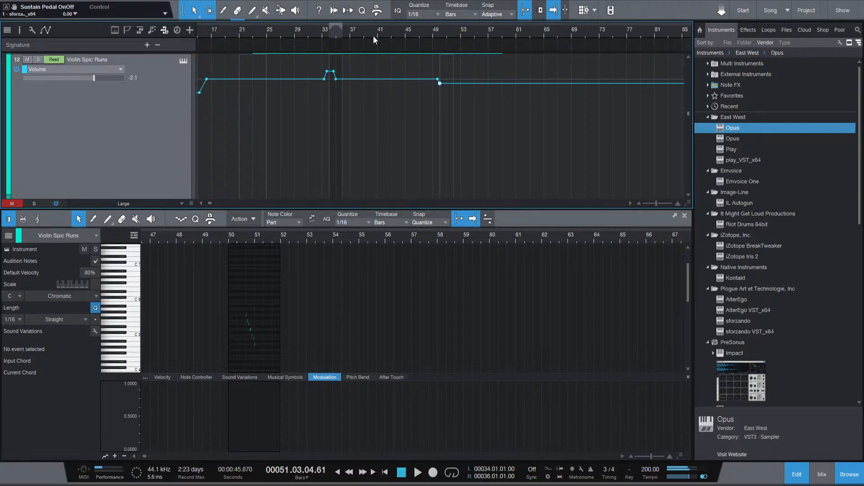
{"action": "left_click", "coordinate": [376, 36]}
{"action": "key", "text": "space"}
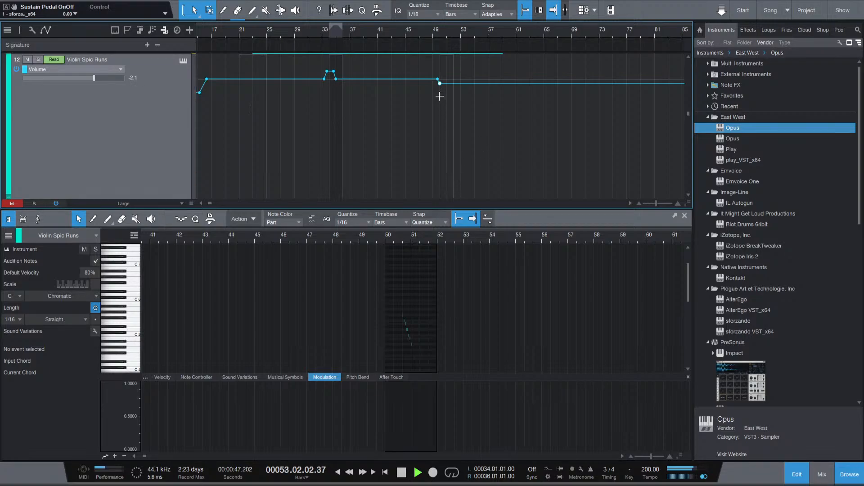
Try the Violin Spic Runs volume automation point at bar 50 at -2.9 dB, and undo the change.
{"action": "scroll", "coordinate": [439, 95], "scroll_direction": "up", "scroll_amount": 3}
{"action": "scroll", "coordinate": [437, 95], "scroll_direction": "up", "scroll_amount": 5}
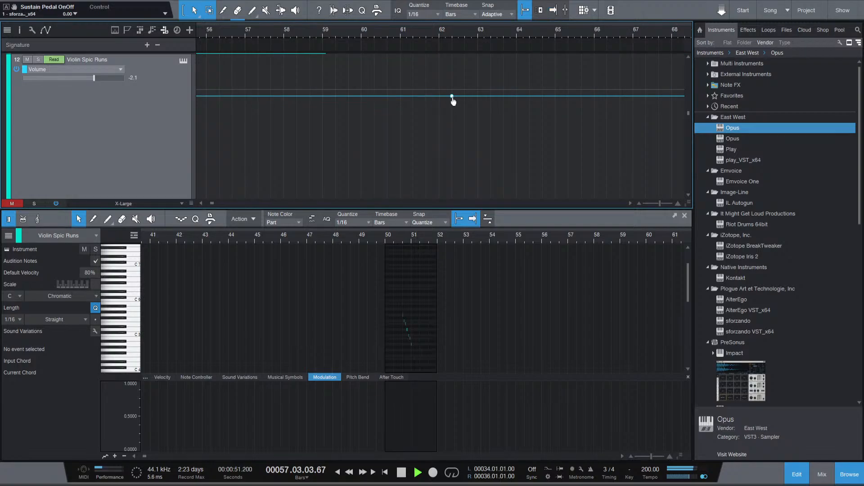
{"action": "key", "text": "space"}
{"action": "key", "text": "f"}
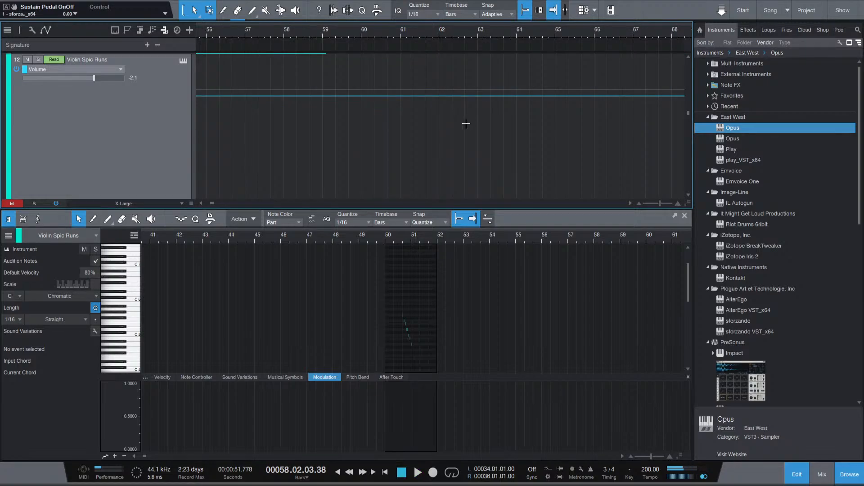
{"action": "scroll", "coordinate": [386, 126], "scroll_direction": "left", "scroll_amount": 12}
{"action": "scroll", "coordinate": [368, 104], "scroll_direction": "up", "scroll_amount": 1}
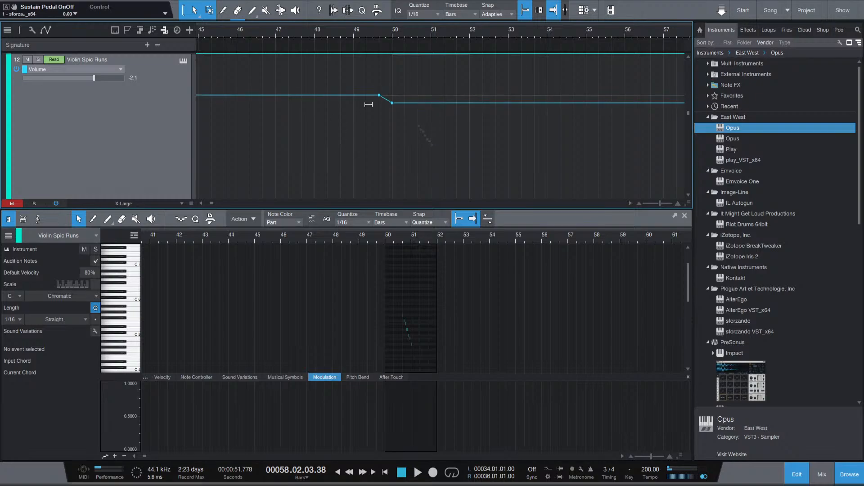
{"action": "left_click_drag", "start_coordinate": [393, 107], "coordinate": [392, 107]}
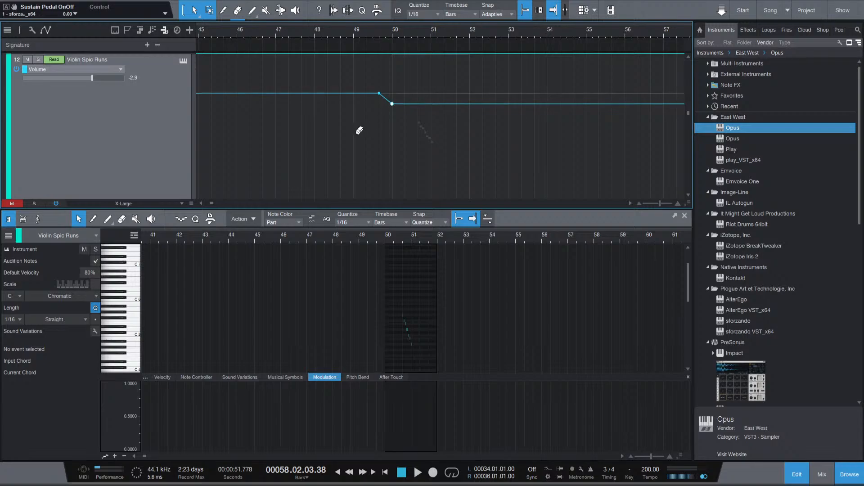
{"action": "scroll", "coordinate": [357, 129], "scroll_direction": "down", "scroll_amount": 5}
{"action": "left_click", "coordinate": [342, 27]}
{"action": "key", "text": "ctrl+z"}
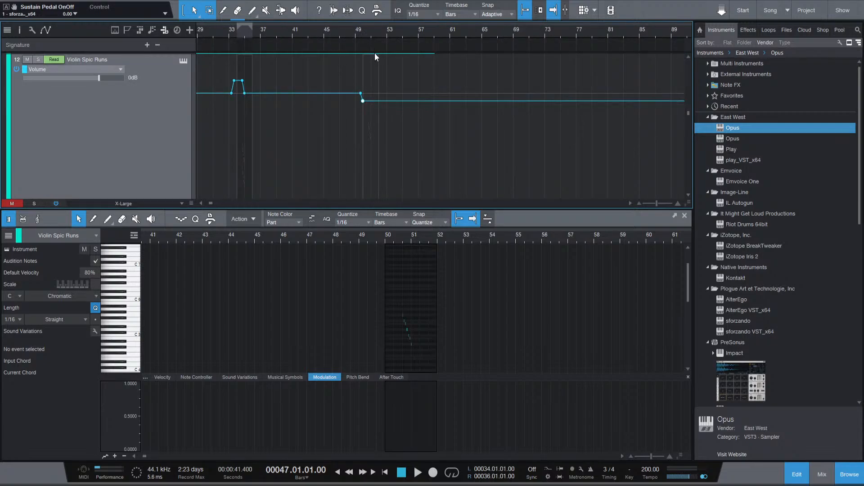
Set the Violin Spic Runs volume automation point at bar 50 to -2.4 dB and play from about bar 46.
{"action": "scroll", "coordinate": [353, 108], "scroll_direction": "up", "scroll_amount": 5}
{"action": "scroll", "coordinate": [352, 108], "scroll_direction": "up", "scroll_amount": 1}
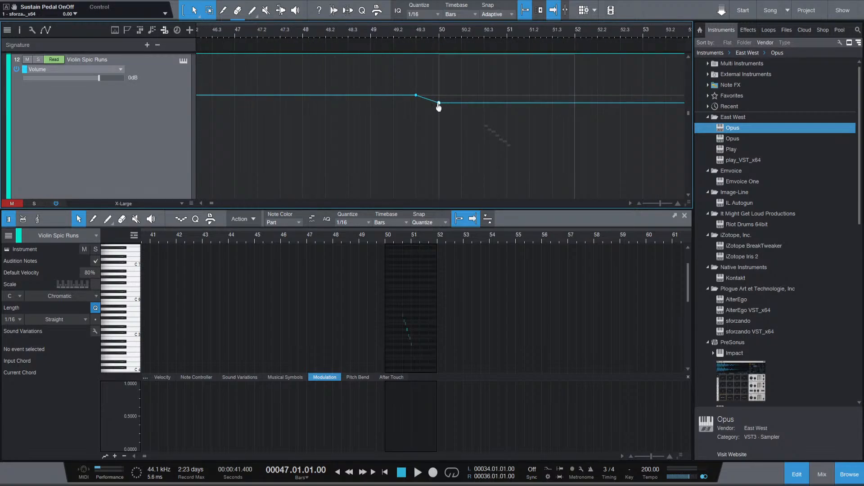
{"action": "left_click_drag", "start_coordinate": [439, 108], "coordinate": [439, 111]}
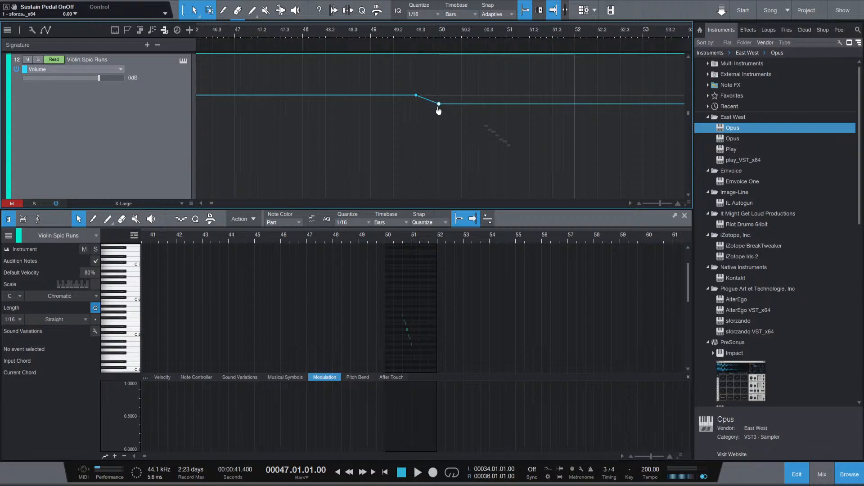
{"action": "scroll", "coordinate": [343, 110], "scroll_direction": "down", "scroll_amount": 6}
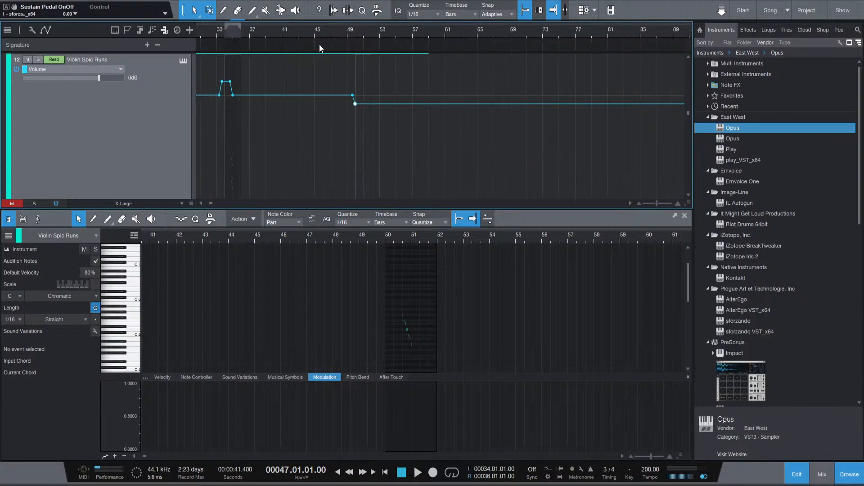
{"action": "left_click", "coordinate": [326, 29]}
{"action": "key", "text": "space"}
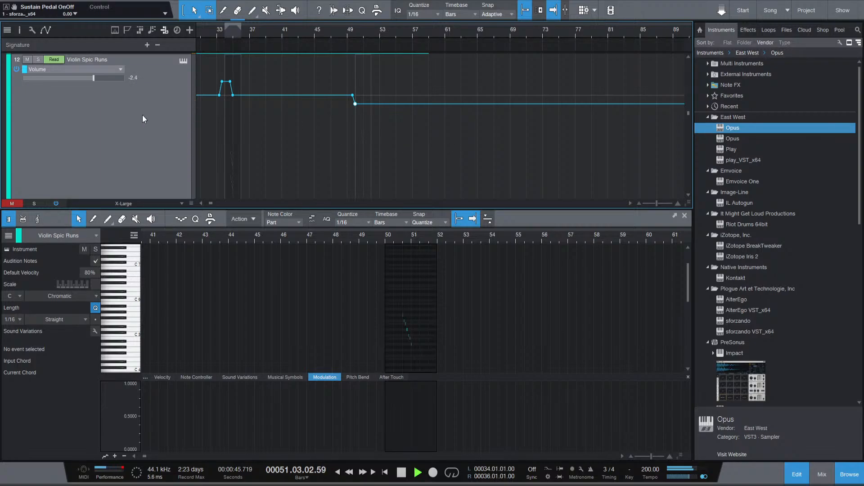
Hide the volume automation on the Violin Spic Runs track and stop playback.
{"action": "key", "text": "a"}
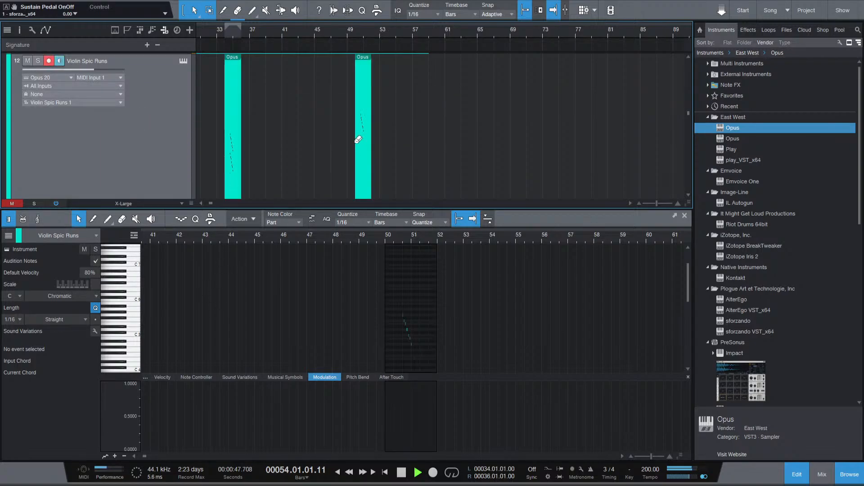
{"action": "scroll", "coordinate": [358, 140], "scroll_direction": "down", "scroll_amount": 3}
{"action": "scroll", "coordinate": [246, 145], "scroll_direction": "down", "scroll_amount": 2}
{"action": "scroll", "coordinate": [246, 145], "scroll_direction": "down", "scroll_amount": 3}
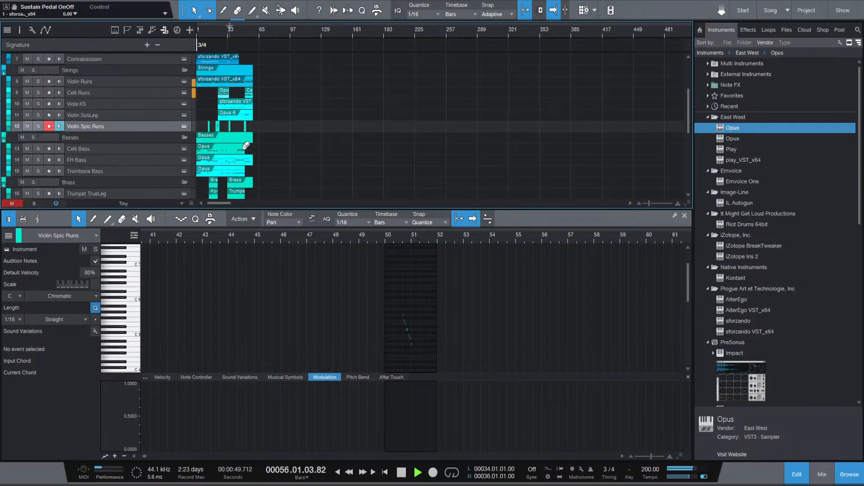
{"action": "scroll", "coordinate": [246, 146], "scroll_direction": "up", "scroll_amount": 5}
{"action": "key", "text": "space"}
{"action": "scroll", "coordinate": [272, 113], "scroll_direction": "left", "scroll_amount": 3}
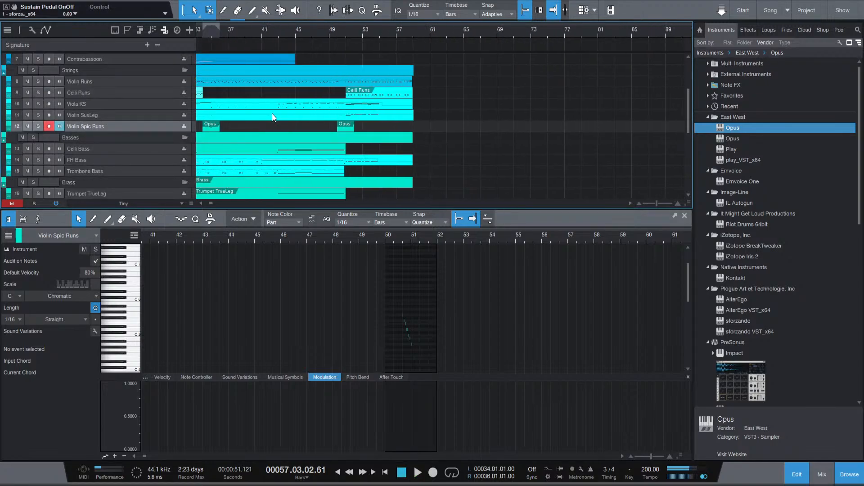
Raise the velocities of the Timpani notes on beats 2 and 3 of bar 50.
{"action": "scroll", "coordinate": [330, 116], "scroll_direction": "down", "scroll_amount": 6}
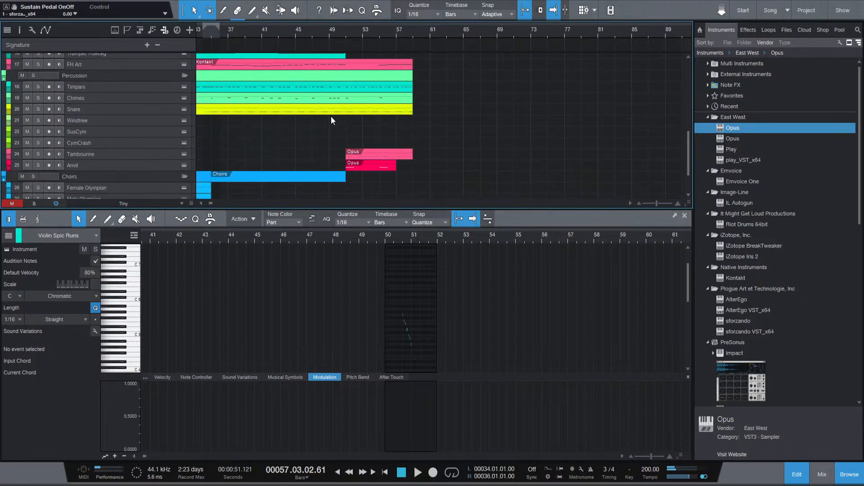
{"action": "scroll", "coordinate": [330, 117], "scroll_direction": "up", "scroll_amount": 1}
{"action": "left_click", "coordinate": [339, 112]}
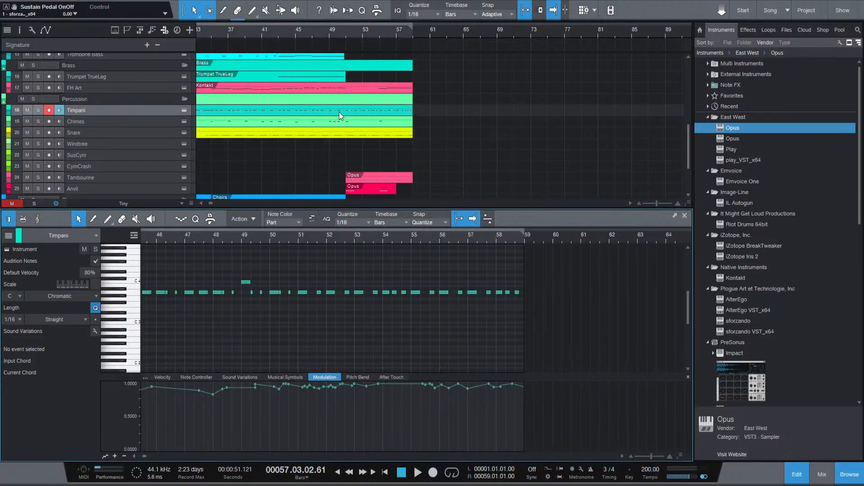
{"action": "left_click", "coordinate": [170, 377]}
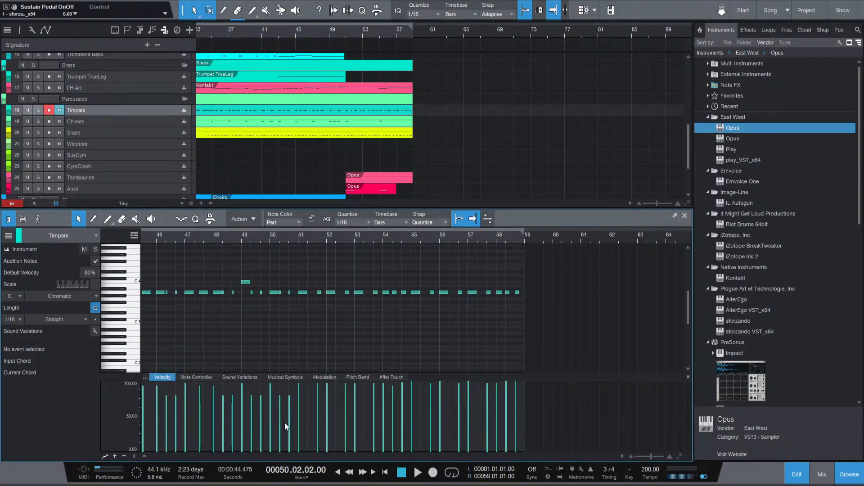
{"action": "left_click_drag", "start_coordinate": [290, 419], "coordinate": [290, 411]}
Play the Timpani passage from about bar 47 and again from bar 49.
{"action": "left_click", "coordinate": [201, 236]}
{"action": "key", "text": "space"}
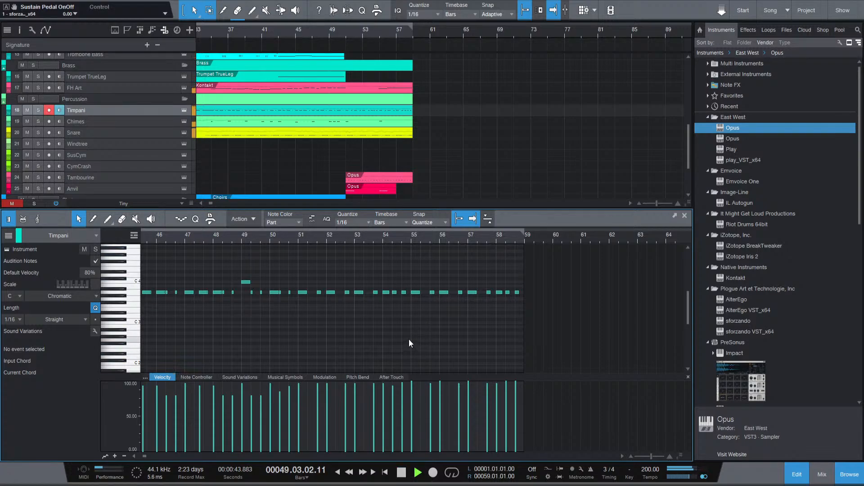
{"action": "key", "text": "space"}
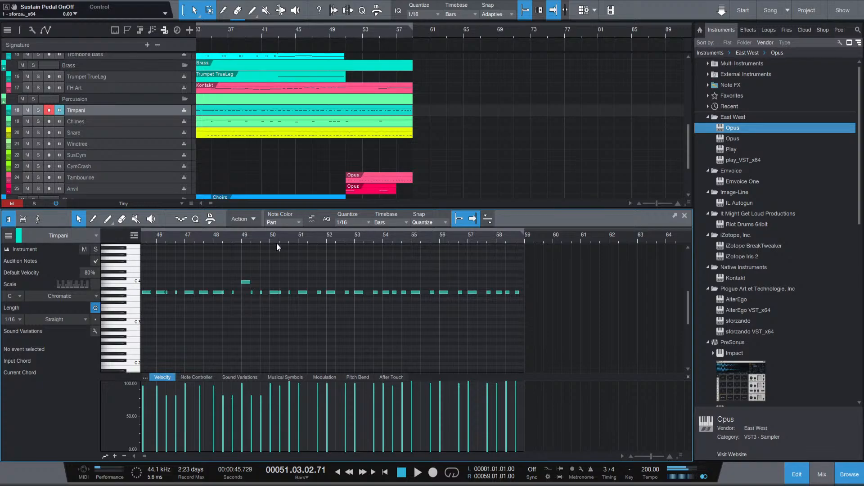
{"action": "left_click", "coordinate": [245, 236]}
{"action": "key", "text": "space"}
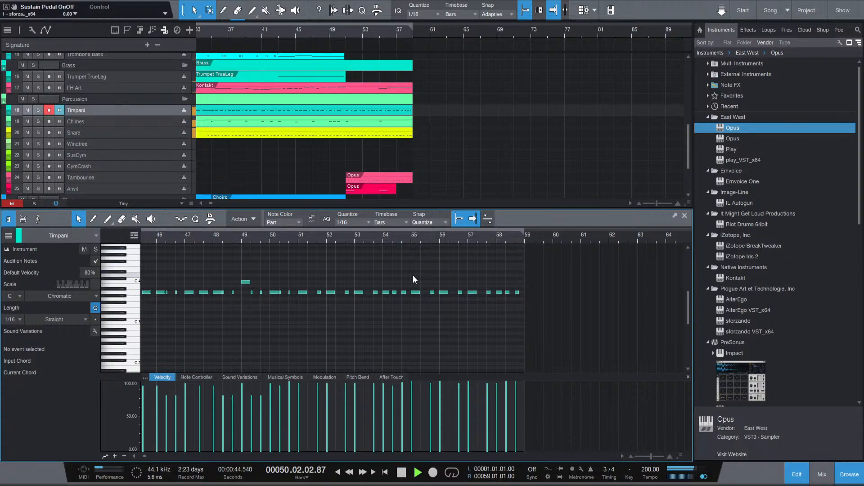
{"action": "key", "text": "space"}
Lengthen the Timpani notes on beats 2 and 3 of bar 50 to 00000.00.02.00 and play the passage.
{"action": "scroll", "coordinate": [288, 297], "scroll_direction": "up", "scroll_amount": 4}
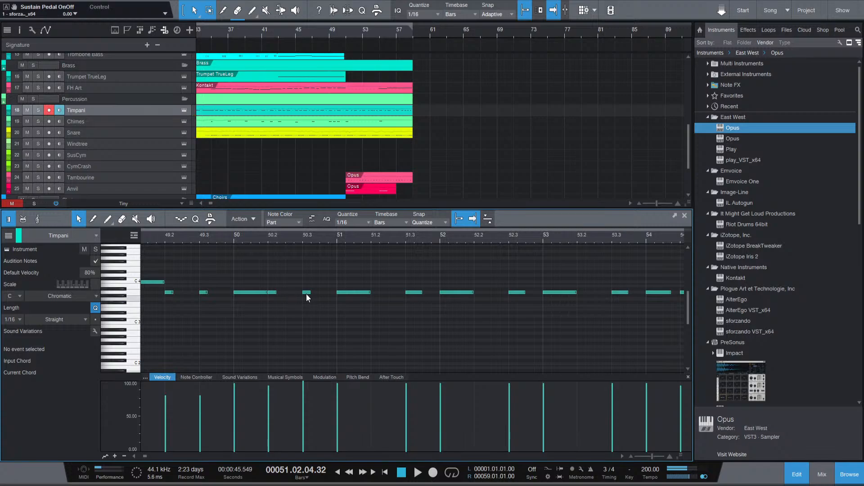
{"action": "left_click", "coordinate": [306, 292]}
{"action": "left_click", "coordinate": [272, 293], "text": "shift"}
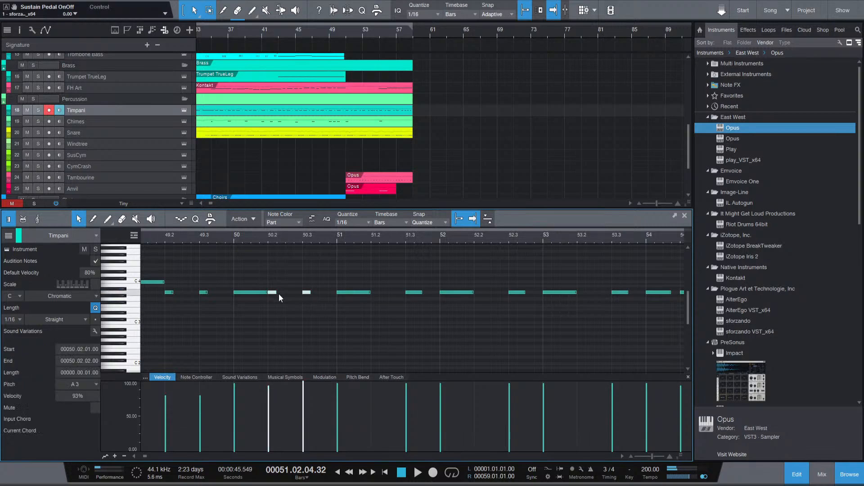
{"action": "left_click_drag", "start_coordinate": [276, 292], "coordinate": [285, 293]}
{"action": "key", "text": "space"}
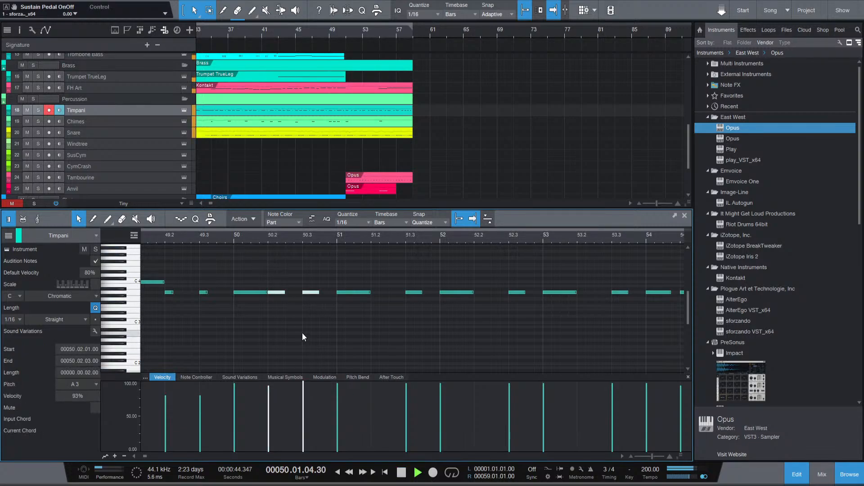
Shorten the Timpani note on beat 1 of bar 50 to 00000.00.03.00 and play the passage.
{"action": "left_click", "coordinate": [302, 333]}
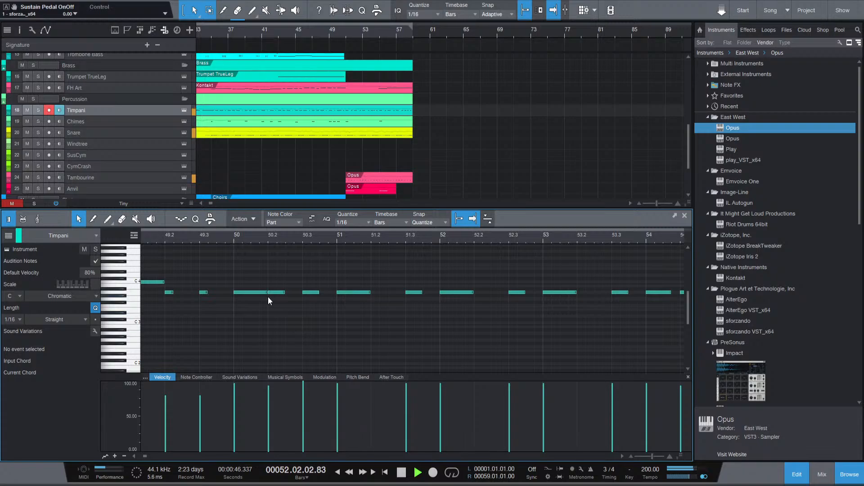
{"action": "key", "text": "space"}
{"action": "left_click_drag", "start_coordinate": [267, 292], "coordinate": [259, 293]}
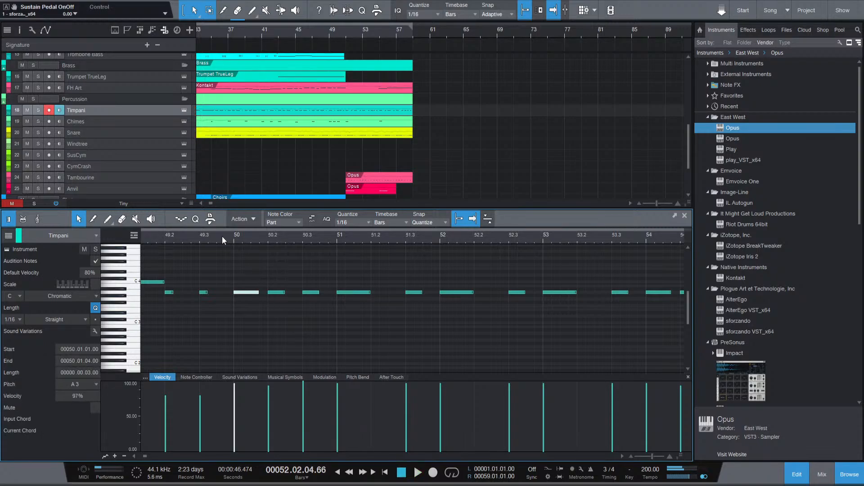
{"action": "key", "text": "space"}
{"action": "left_click", "coordinate": [311, 323]}
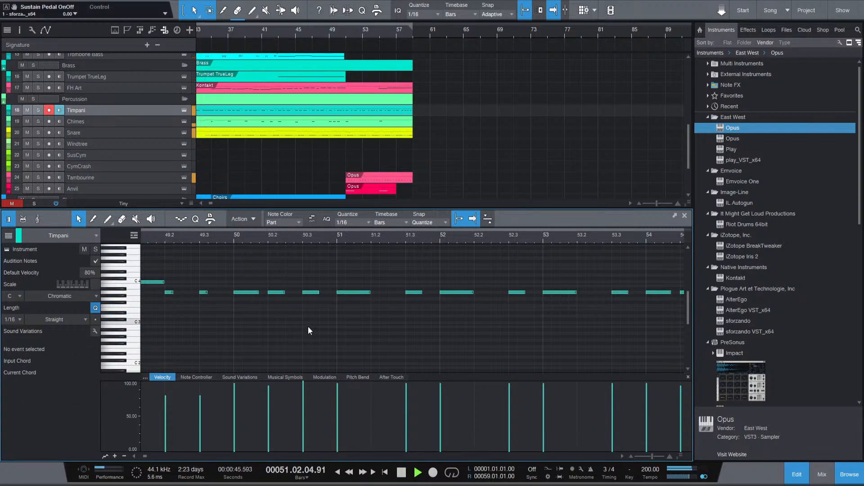
Examine the Timpani modulation curve across about bars 41 to 59, and stop playback.
{"action": "left_click", "coordinate": [317, 377]}
{"action": "scroll", "coordinate": [377, 337], "scroll_direction": "down", "scroll_amount": 2}
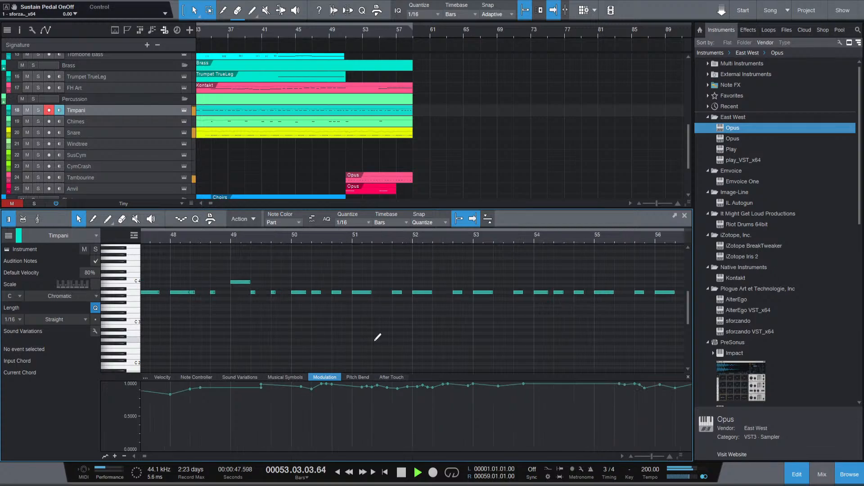
{"action": "scroll", "coordinate": [377, 337], "scroll_direction": "down", "scroll_amount": 3}
{"action": "key", "text": "space"}
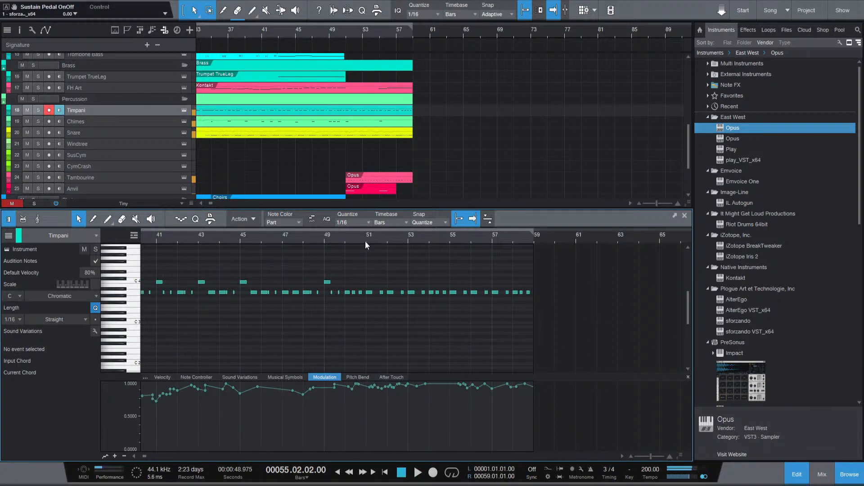
Shape the Snare velocities into a crescendo from bar 50 to the downbeat of bar 51, easing down by beat 2.
{"action": "left_click", "coordinate": [347, 133]}
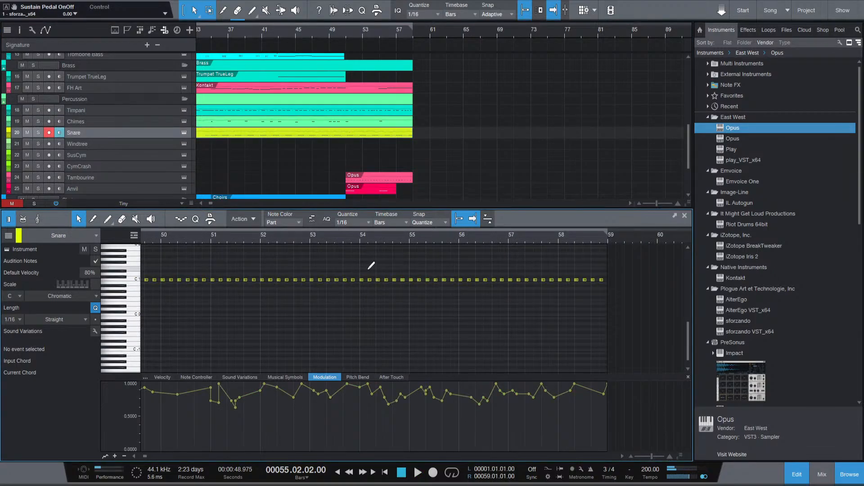
{"action": "left_click", "coordinate": [169, 376]}
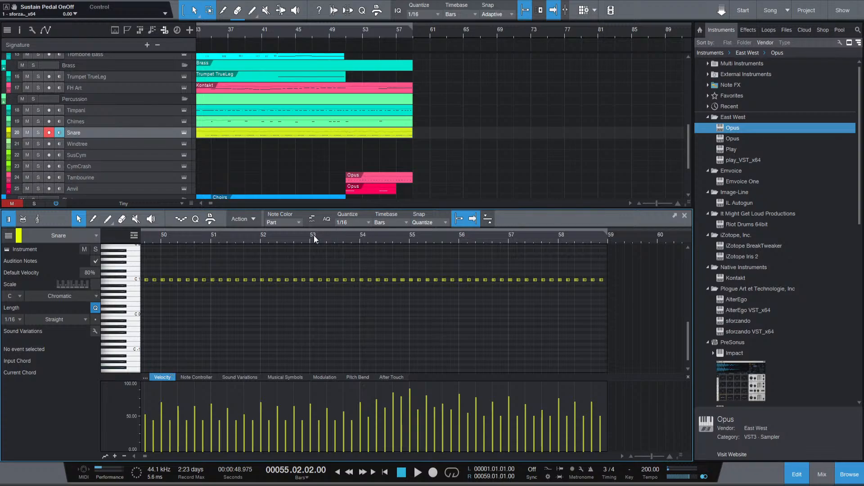
{"action": "left_click", "coordinate": [158, 242]}
{"action": "scroll", "coordinate": [182, 344], "scroll_direction": "up", "scroll_amount": 4}
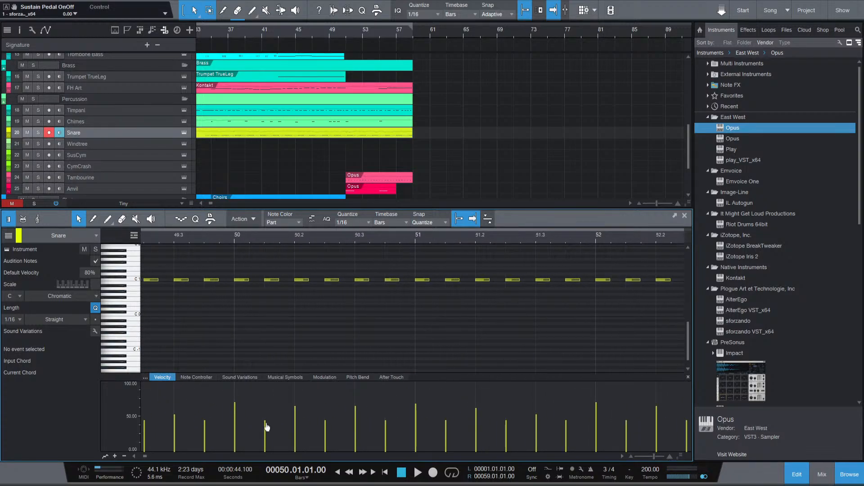
{"action": "mouse_move", "coordinate": [267, 434]}
{"action": "left_mouse_down"}
{"action": "mouse_move", "coordinate": [295, 423]}
{"action": "mouse_move", "coordinate": [325, 433]}
{"action": "mouse_move", "coordinate": [416, 426]}
{"action": "mouse_move", "coordinate": [415, 419]}
{"action": "mouse_move", "coordinate": [476, 427]}
{"action": "left_mouse_up"}
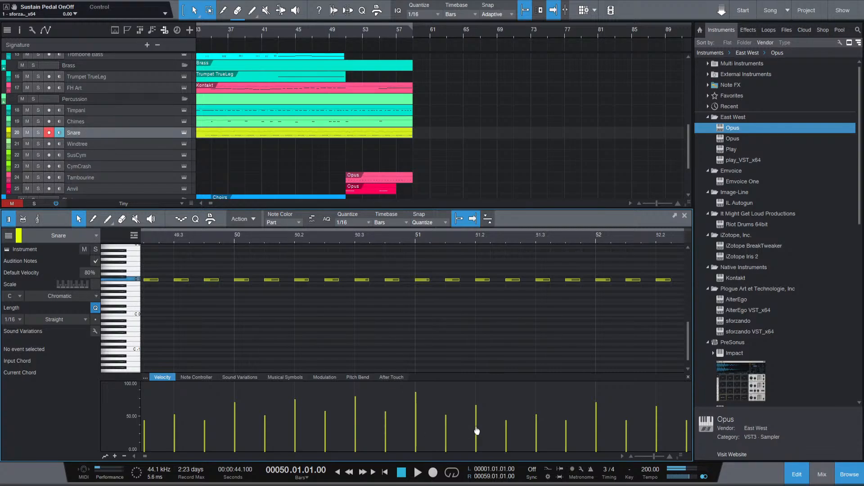
Play the Snare crescendo from bar 50 and again from about the middle of bar 49.
{"action": "key", "text": "space"}
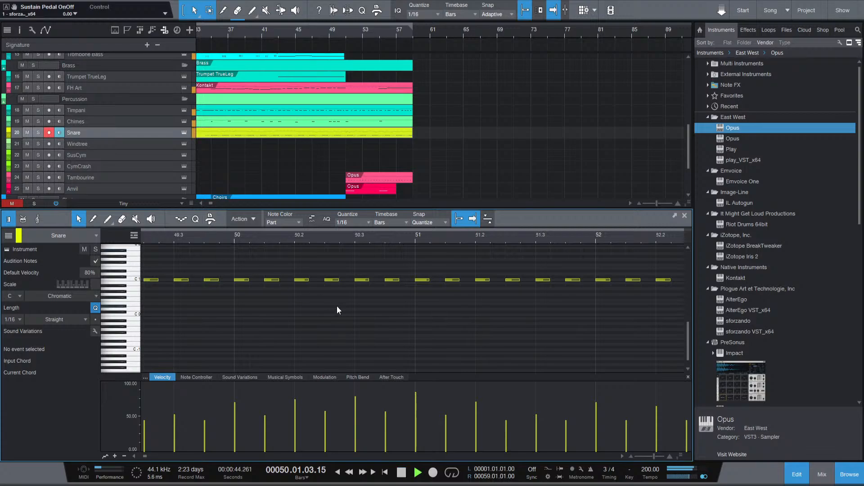
{"action": "key", "text": "space"}
{"action": "scroll", "coordinate": [360, 326], "scroll_direction": "down", "scroll_amount": 4}
{"action": "left_click", "coordinate": [284, 238]}
{"action": "key", "text": "space"}
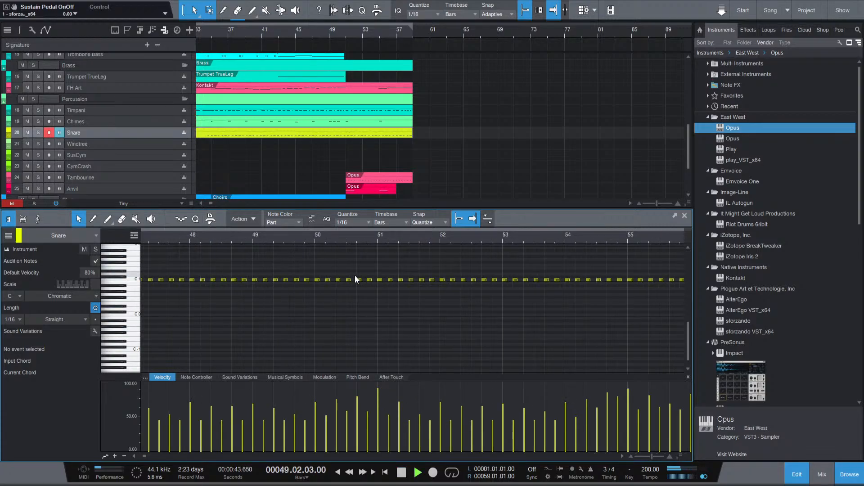
Raise the weaker Snare velocities just before and after the downbeat of bar 51 and play the passage from about bar 49.
{"action": "key", "text": "space"}
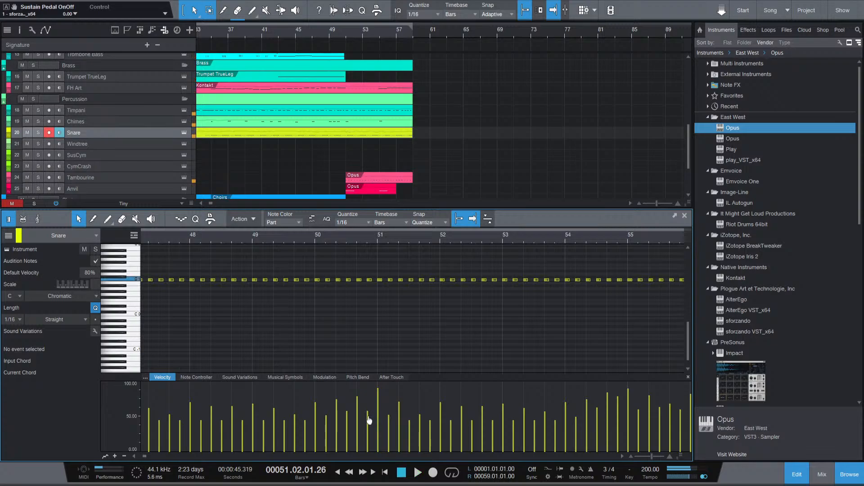
{"action": "key", "text": "space"}
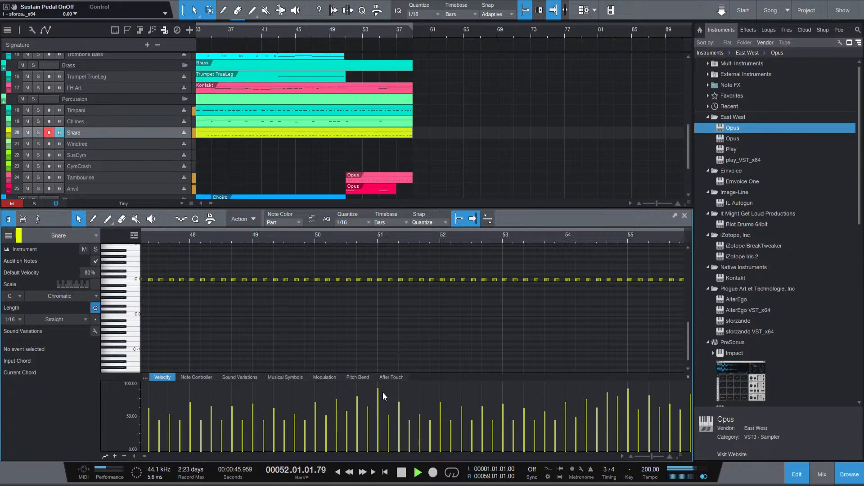
{"action": "key", "text": "space"}
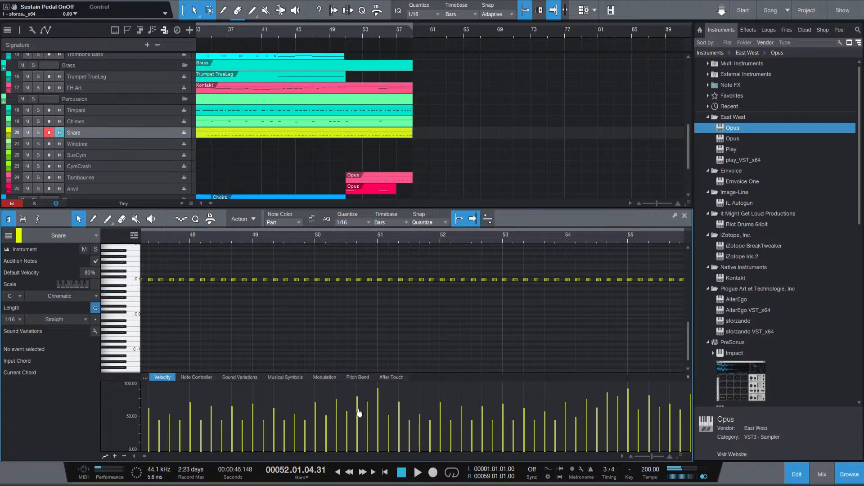
{"action": "left_click", "coordinate": [313, 241]}
{"action": "left_click", "coordinate": [246, 235]}
{"action": "key", "text": "space"}
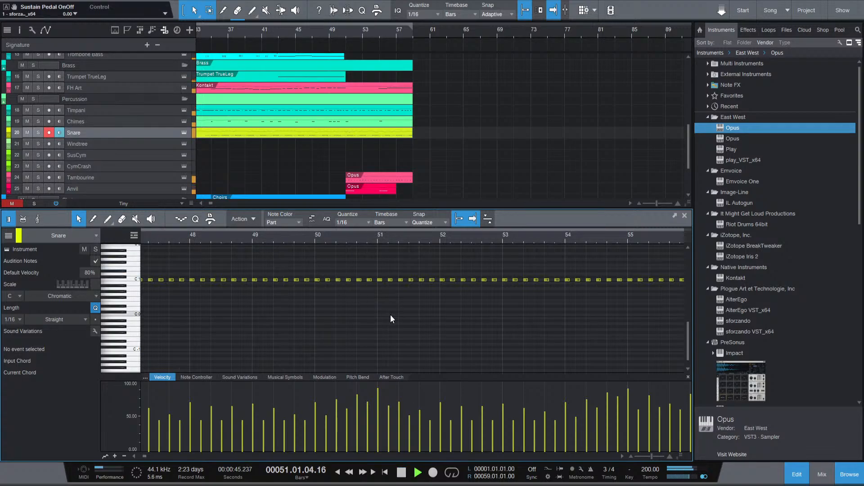
{"action": "key", "text": "space"}
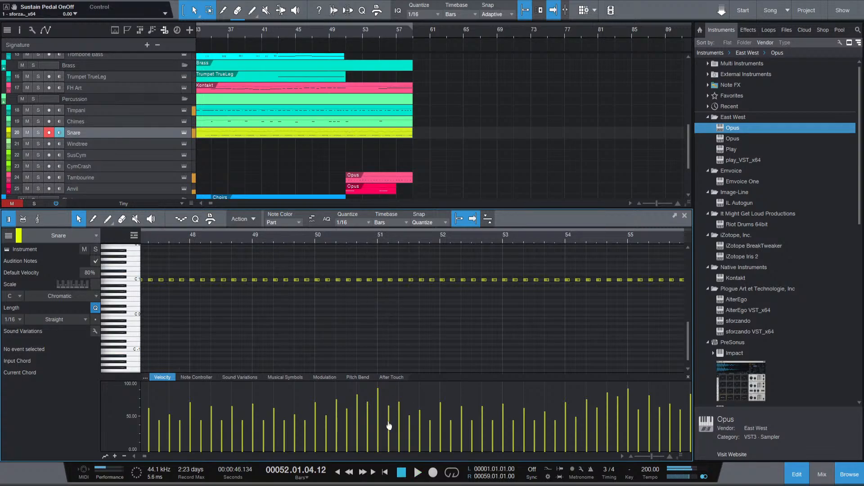
Replay the Snare crescendo from about bar 50 and stop playback.
{"action": "left_click", "coordinate": [312, 239]}
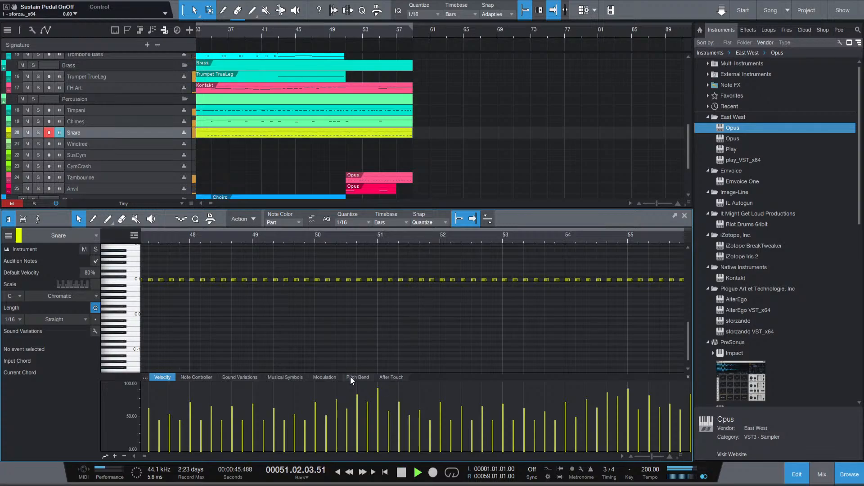
{"action": "key", "text": "space"}
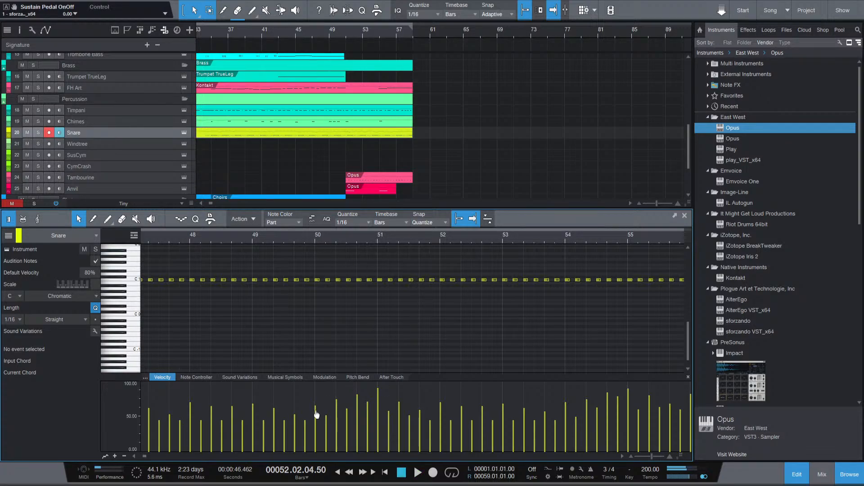
{"action": "key", "text": "space"}
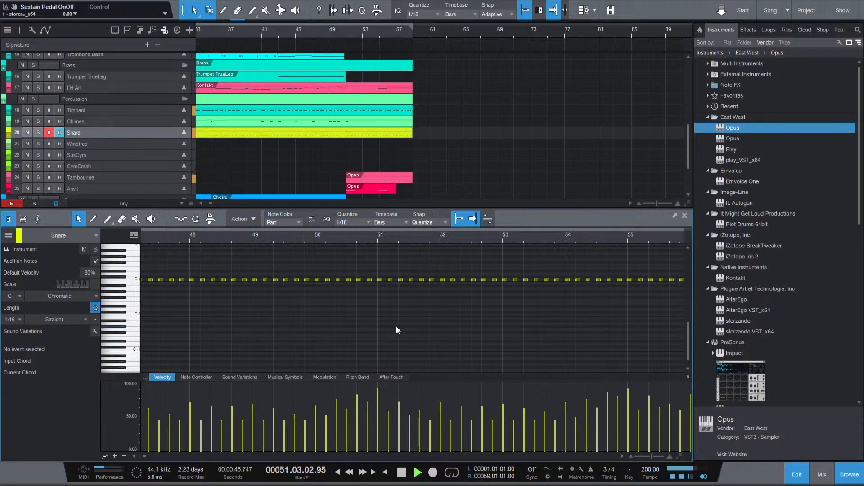
{"action": "key", "text": "space"}
Play the arrangement from bar 41 and again from about bar 50 to check the Snare build in context.
{"action": "left_click", "coordinate": [264, 34]}
{"action": "key", "text": "space"}
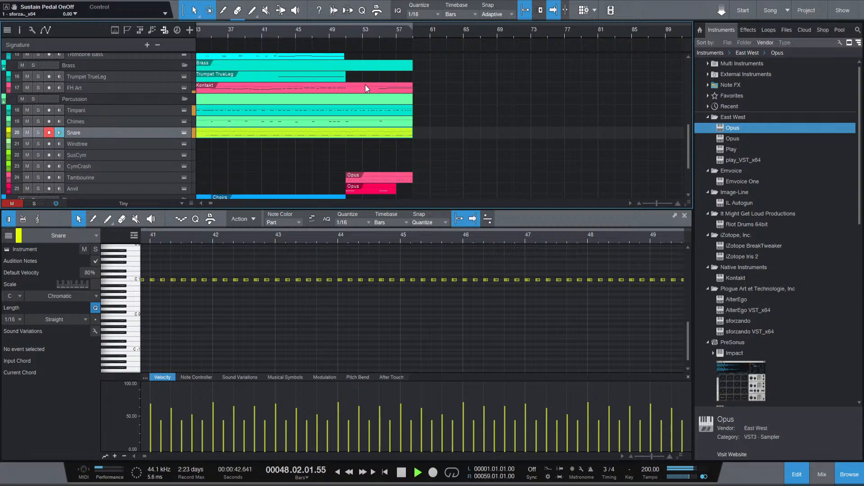
{"action": "scroll", "coordinate": [496, 316], "scroll_direction": "down", "scroll_amount": 3}
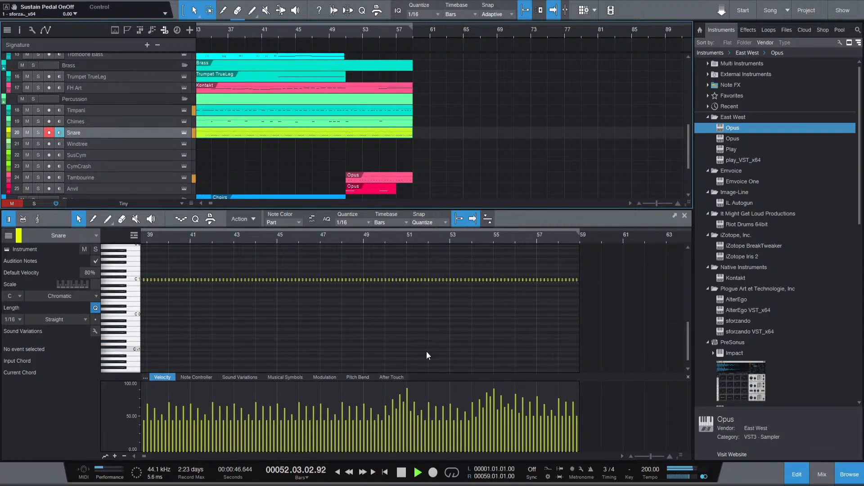
{"action": "left_click_drag", "start_coordinate": [408, 395], "coordinate": [408, 396]}
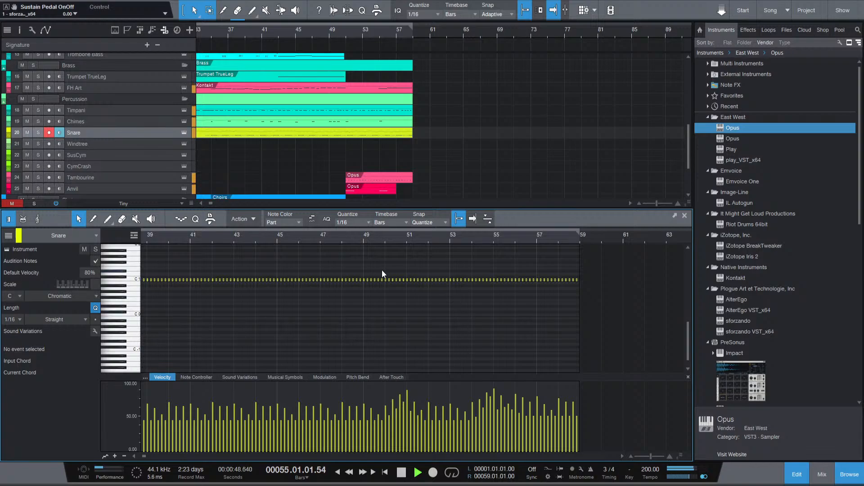
{"action": "left_click", "coordinate": [391, 241]}
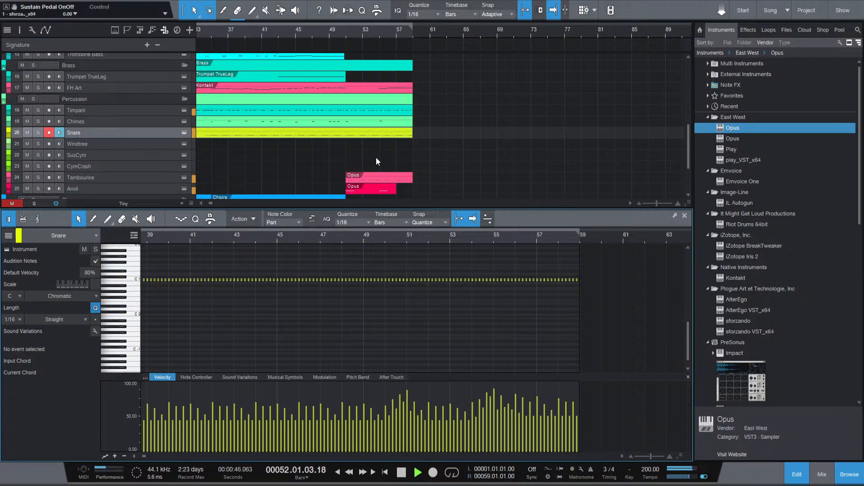
{"action": "scroll", "coordinate": [349, 144], "scroll_direction": "down", "scroll_amount": 1}
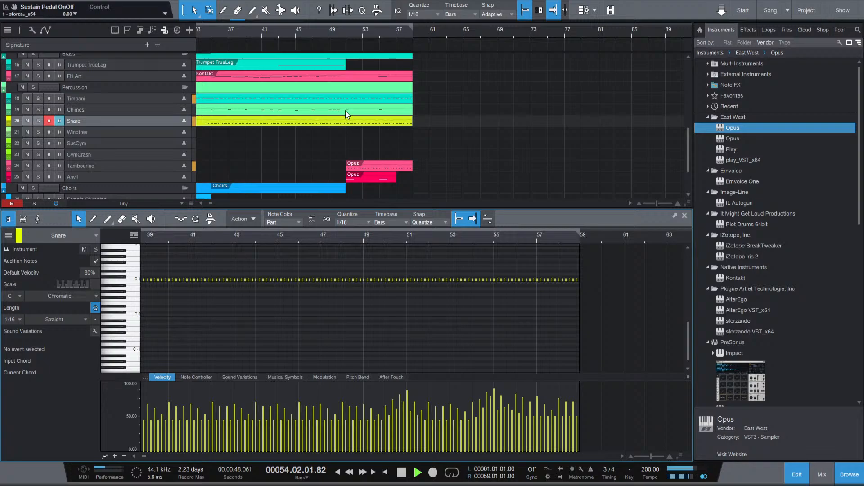
{"action": "scroll", "coordinate": [343, 110], "scroll_direction": "up", "scroll_amount": 1}
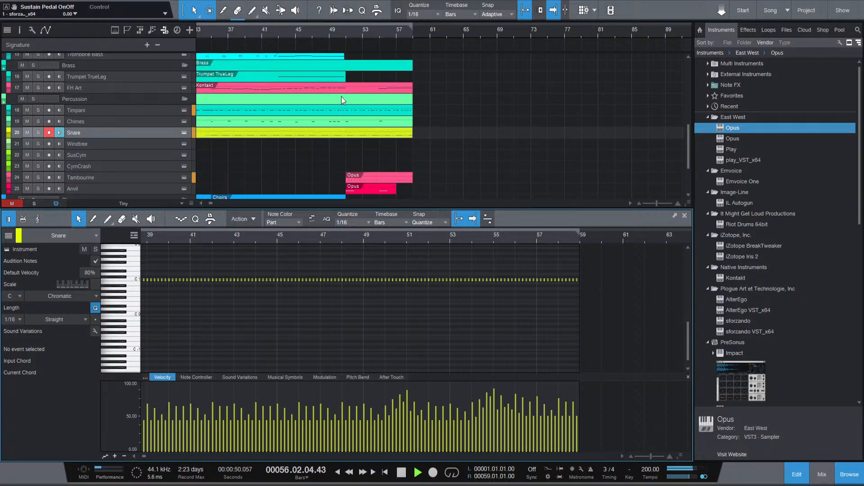
{"action": "key", "text": "space"}
Open the FH Bass part in the note editor and place the playhead at about bar 51.
{"action": "scroll", "coordinate": [341, 97], "scroll_direction": "up", "scroll_amount": 4}
{"action": "scroll", "coordinate": [342, 121], "scroll_direction": "up", "scroll_amount": 8}
{"action": "scroll", "coordinate": [358, 155], "scroll_direction": "up", "scroll_amount": 3, "text": "ctrl"}
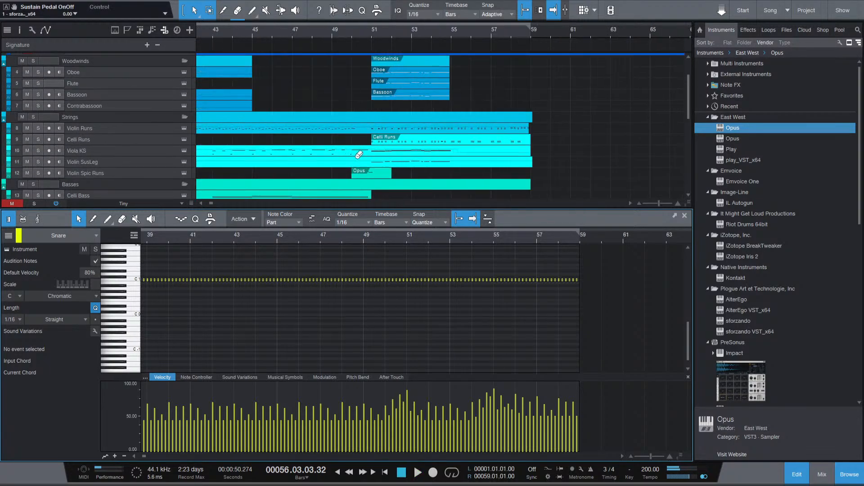
{"action": "scroll", "coordinate": [360, 153], "scroll_direction": "down", "scroll_amount": 3}
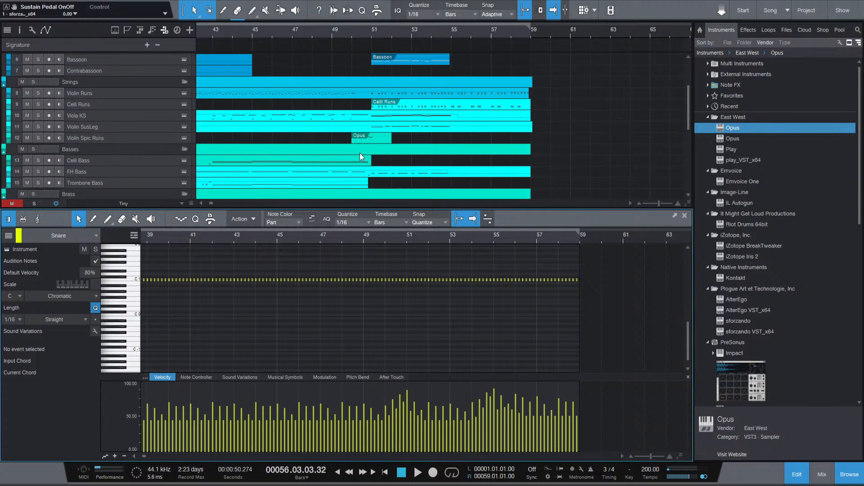
{"action": "scroll", "coordinate": [364, 137], "scroll_direction": "down", "scroll_amount": 5}
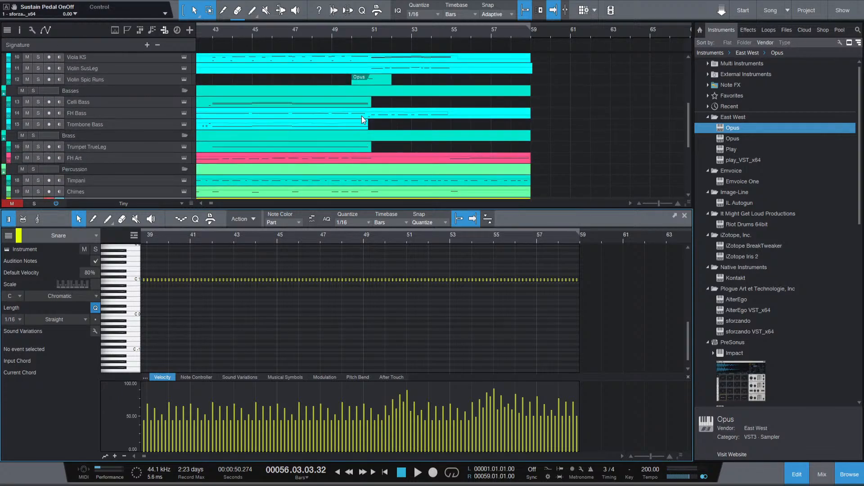
{"action": "left_click", "coordinate": [361, 115]}
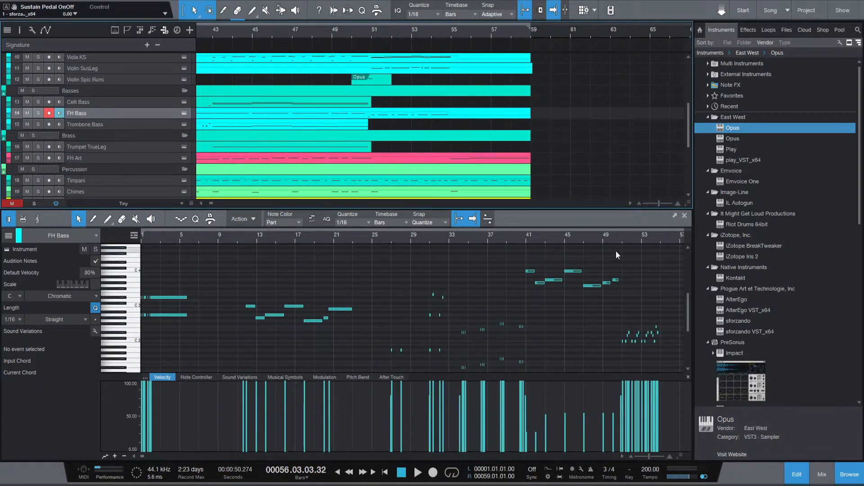
{"action": "left_click", "coordinate": [623, 236]}
{"action": "scroll", "coordinate": [645, 326], "scroll_direction": "up", "scroll_amount": 3}
Look through all tracks around bar 51, from the Choirs up to the MIDI reference, and set the playhead to bar 51.
{"action": "scroll", "coordinate": [415, 137], "scroll_direction": "down", "scroll_amount": 9}
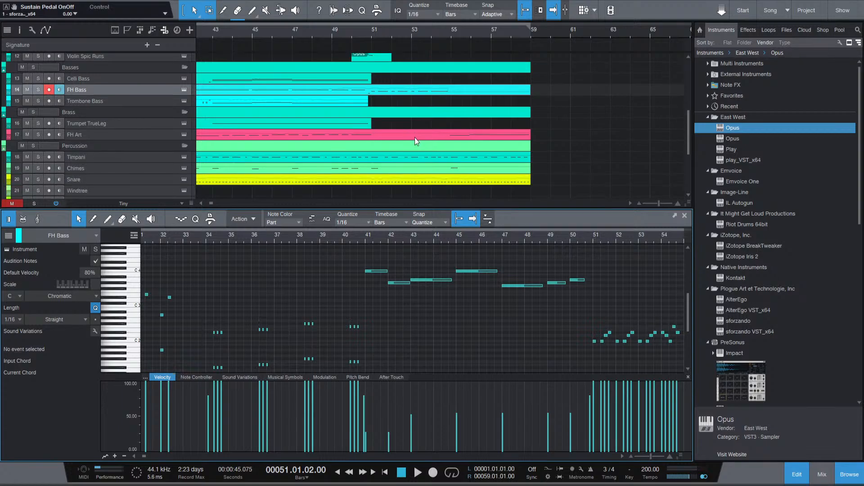
{"action": "scroll", "coordinate": [363, 154], "scroll_direction": "right", "scroll_amount": 3}
{"action": "scroll", "coordinate": [228, 154], "scroll_direction": "down", "scroll_amount": 3}
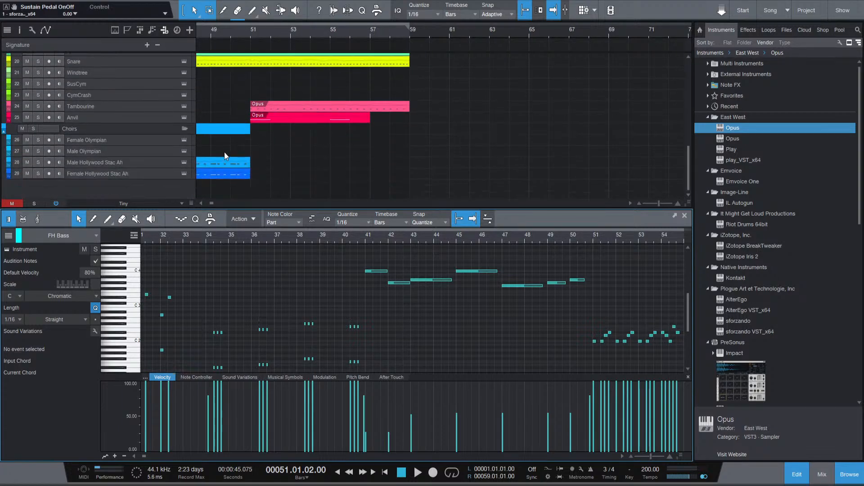
{"action": "scroll", "coordinate": [224, 152], "scroll_direction": "up", "scroll_amount": 8}
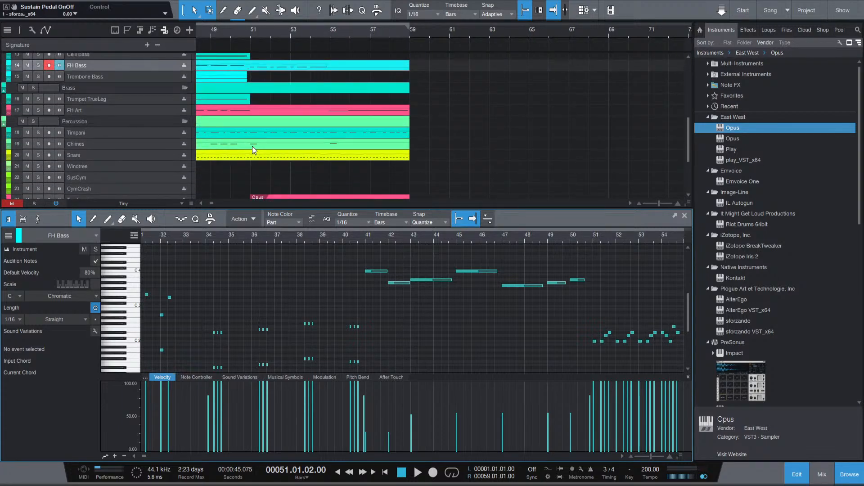
{"action": "scroll", "coordinate": [256, 133], "scroll_direction": "up", "scroll_amount": 5}
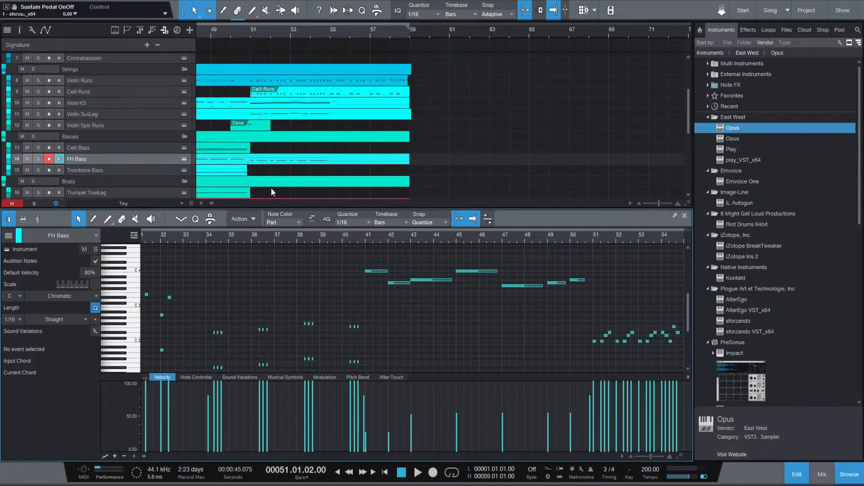
{"action": "scroll", "coordinate": [271, 187], "scroll_direction": "up", "scroll_amount": 6}
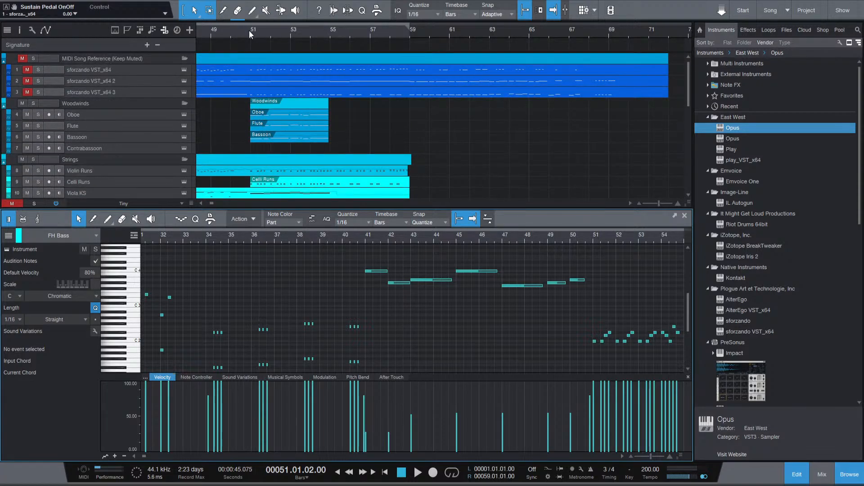
{"action": "scroll", "coordinate": [221, 151], "scroll_direction": "down", "scroll_amount": 10}
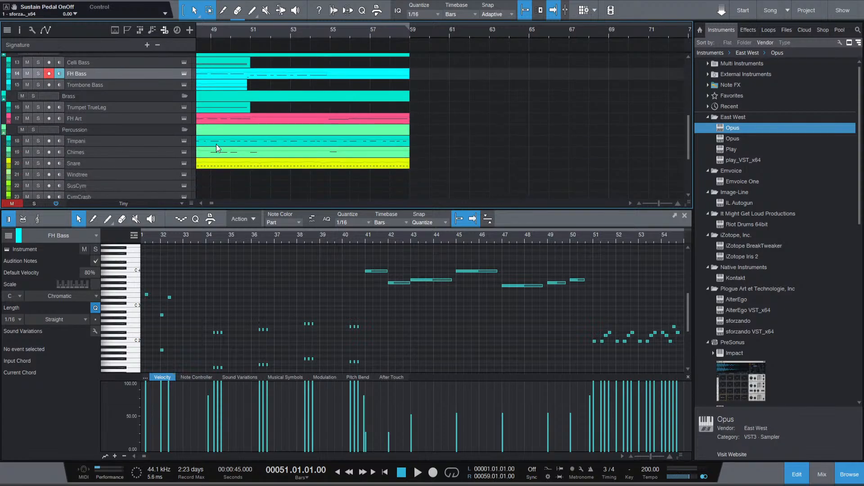
Extend the start of the Tambourine part back from bar 51 to bar 50.
{"action": "scroll", "coordinate": [216, 149], "scroll_direction": "up", "scroll_amount": 2}
{"action": "scroll", "coordinate": [216, 148], "scroll_direction": "left", "scroll_amount": 2}
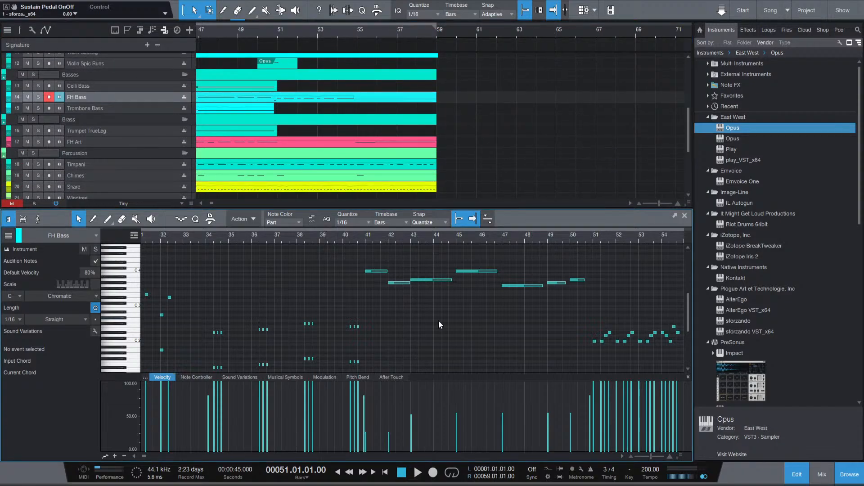
{"action": "scroll", "coordinate": [626, 323], "scroll_direction": "up", "scroll_amount": 2}
{"action": "scroll", "coordinate": [588, 322], "scroll_direction": "down", "scroll_amount": 5}
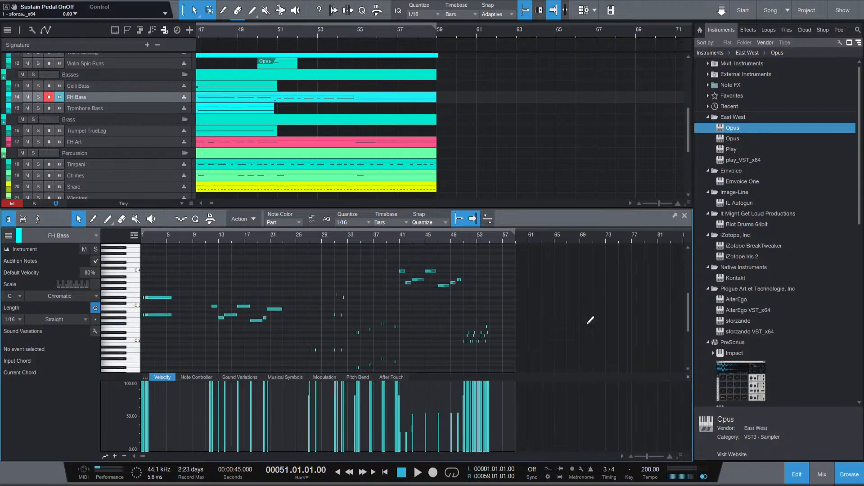
{"action": "scroll", "coordinate": [338, 165], "scroll_direction": "down", "scroll_amount": 3}
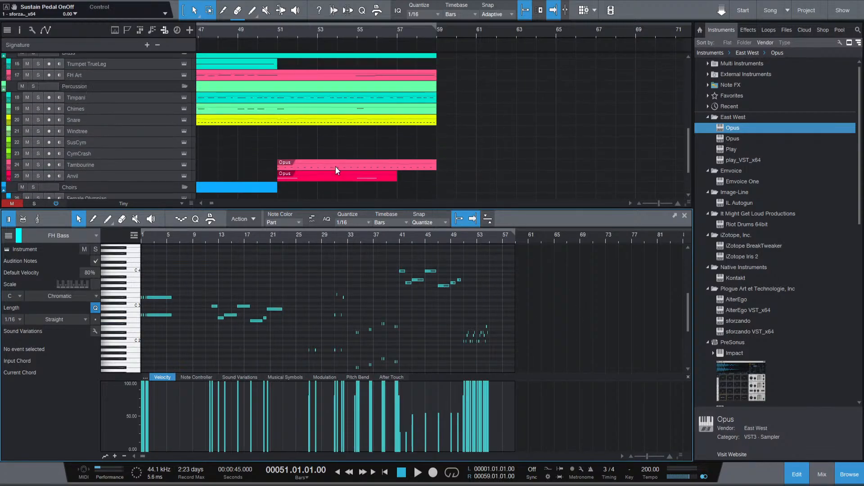
{"action": "scroll", "coordinate": [336, 166], "scroll_direction": "up", "scroll_amount": 3}
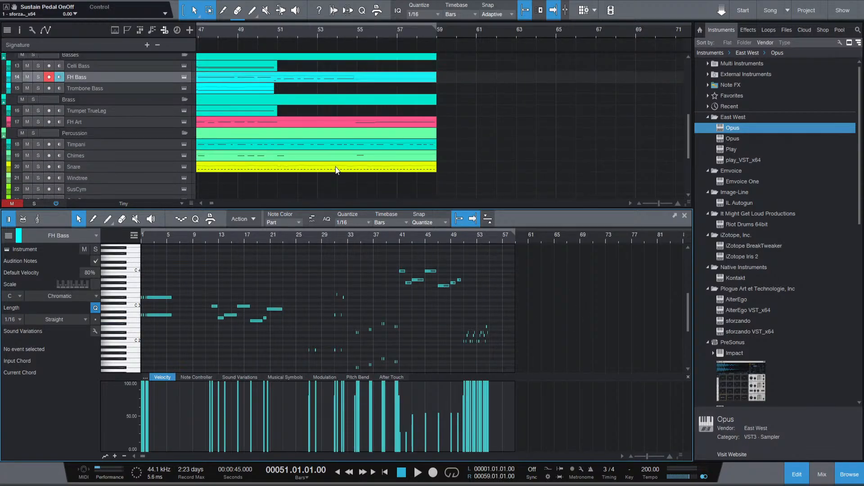
{"action": "scroll", "coordinate": [260, 175], "scroll_direction": "left", "scroll_amount": 5}
{"action": "scroll", "coordinate": [82, 131], "scroll_direction": "down", "scroll_amount": 3}
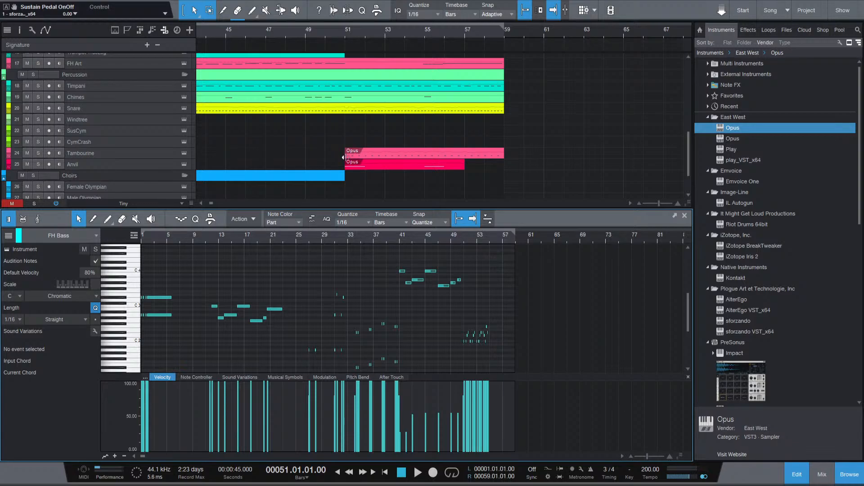
{"action": "left_click_drag", "start_coordinate": [343, 157], "coordinate": [323, 156]}
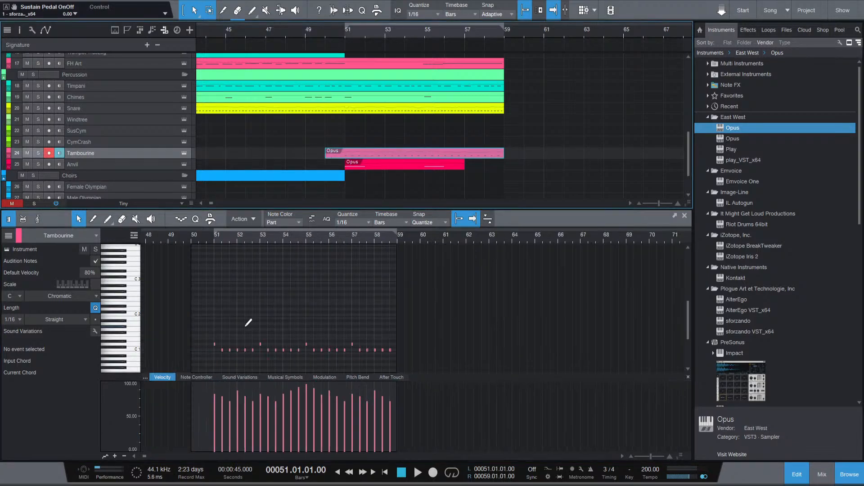
Copy the two Tambourine notes on beats 2 and 3 of bar 51 to beats 2 and 3 of bar 50.
{"action": "scroll", "coordinate": [245, 326], "scroll_direction": "down", "scroll_amount": 2}
{"action": "scroll", "coordinate": [195, 342], "scroll_direction": "up", "scroll_amount": 10}
{"action": "scroll", "coordinate": [283, 356], "scroll_direction": "down", "scroll_amount": 2}
{"action": "left_click", "coordinate": [532, 368]}
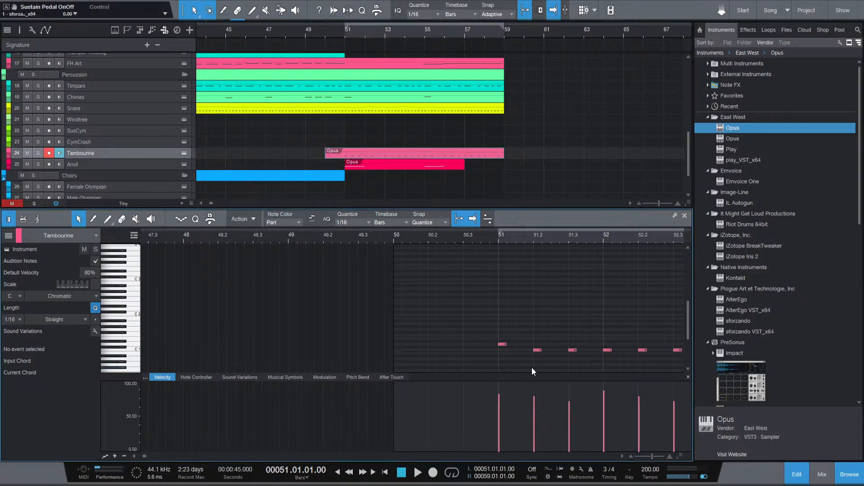
{"action": "left_click_drag", "start_coordinate": [531, 367], "coordinate": [582, 330]}
{"action": "left_click", "coordinate": [462, 236]}
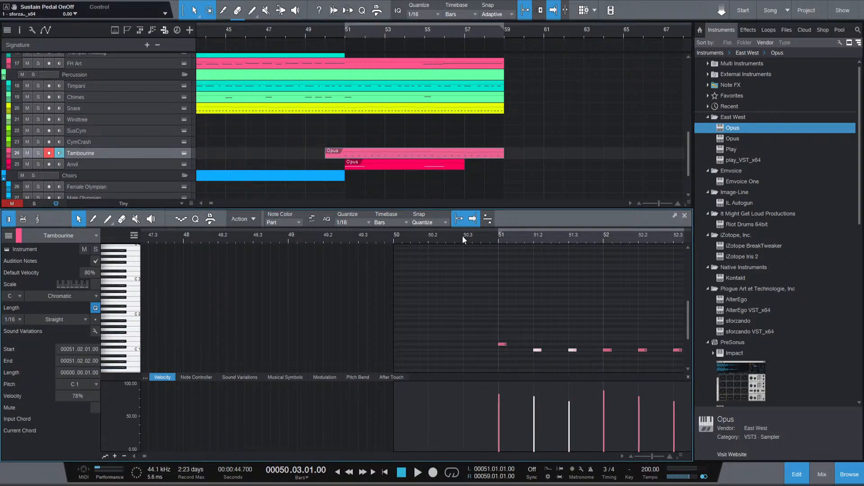
{"action": "left_click", "coordinate": [430, 235]}
{"action": "key", "text": "ctrl+v"}
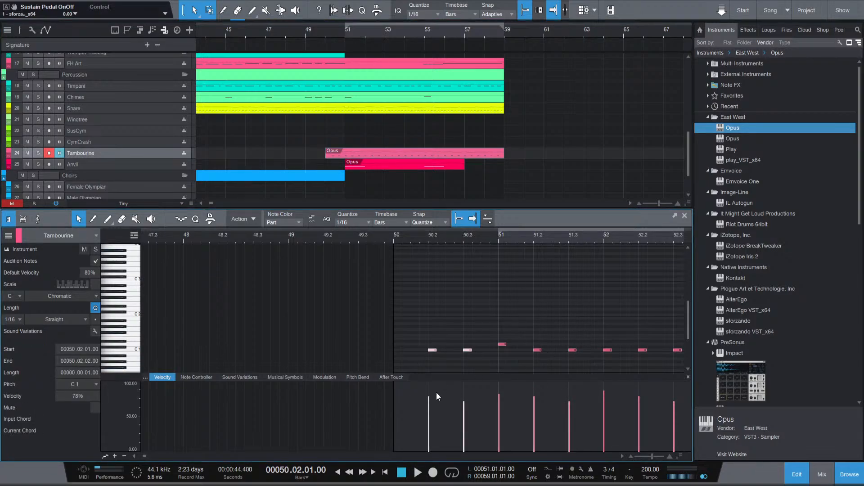
Lower the two copied bar 50 Tambourine notes to a rising velocity of about 35% and 55%, and play the transition.
{"action": "left_click", "coordinate": [433, 369]}
{"action": "mouse_move", "coordinate": [429, 411]}
{"action": "left_mouse_down"}
{"action": "mouse_move", "coordinate": [430, 442]}
{"action": "mouse_move", "coordinate": [466, 440]}
{"action": "left_mouse_up"}
{"action": "key", "text": "space"}
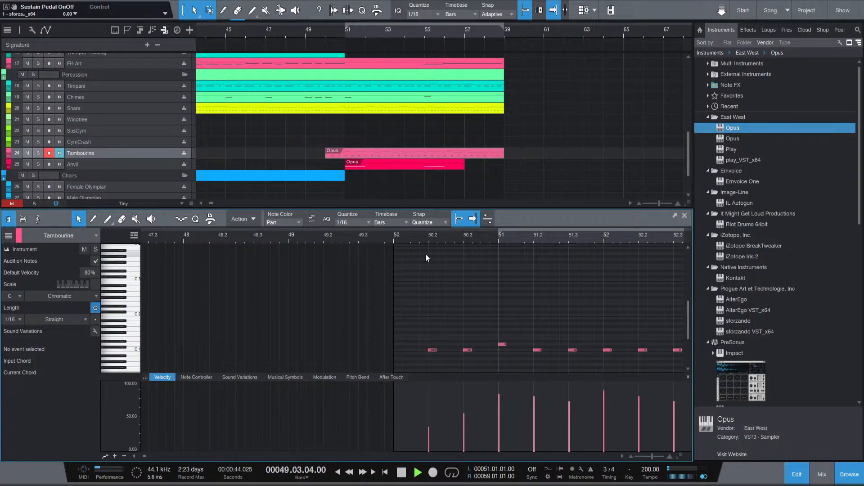
{"action": "key", "text": "space"}
Raise the two bar 50 Tambourine notes together to velocities of 55% and about 75%, and replay the entry into bar 51.
{"action": "left_click_drag", "start_coordinate": [418, 362], "coordinate": [482, 321]}
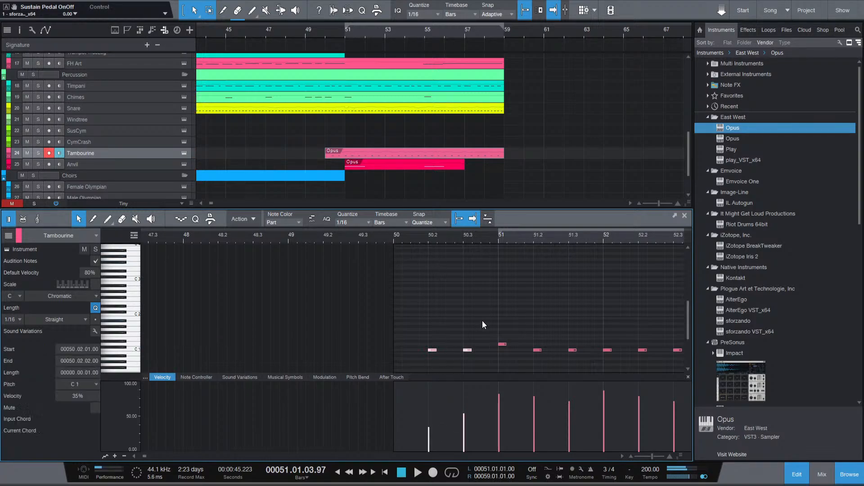
{"action": "left_click", "coordinate": [460, 427]}
{"action": "left_click", "coordinate": [464, 421]}
{"action": "left_click", "coordinate": [468, 358]}
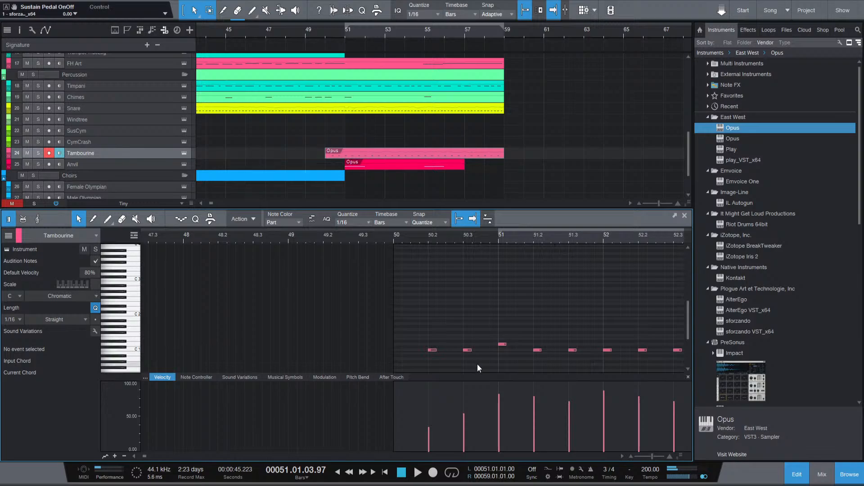
{"action": "left_click_drag", "start_coordinate": [477, 364], "coordinate": [422, 339]}
{"action": "left_click_drag", "start_coordinate": [468, 423], "coordinate": [467, 410]}
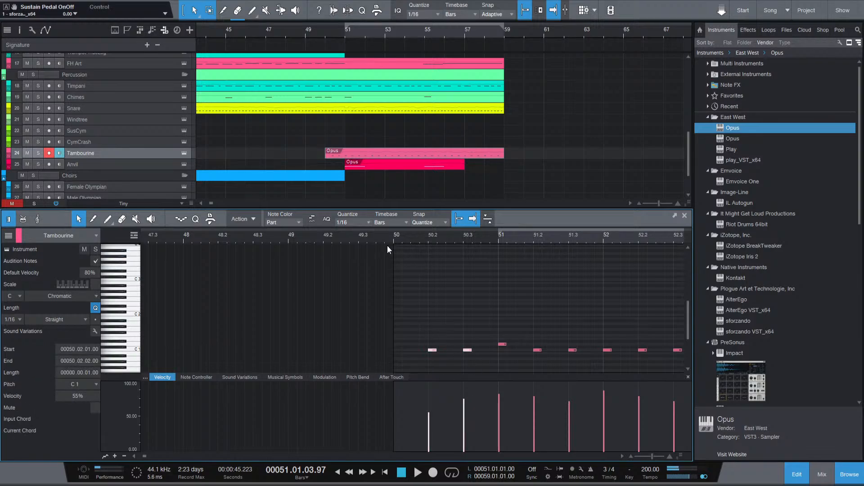
{"action": "key", "text": "space"}
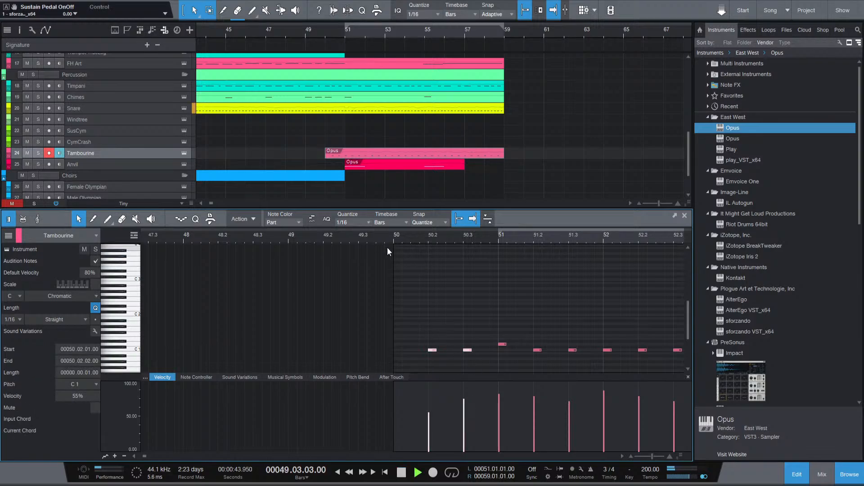
{"action": "left_click", "coordinate": [458, 286]}
{"action": "key", "text": "space"}
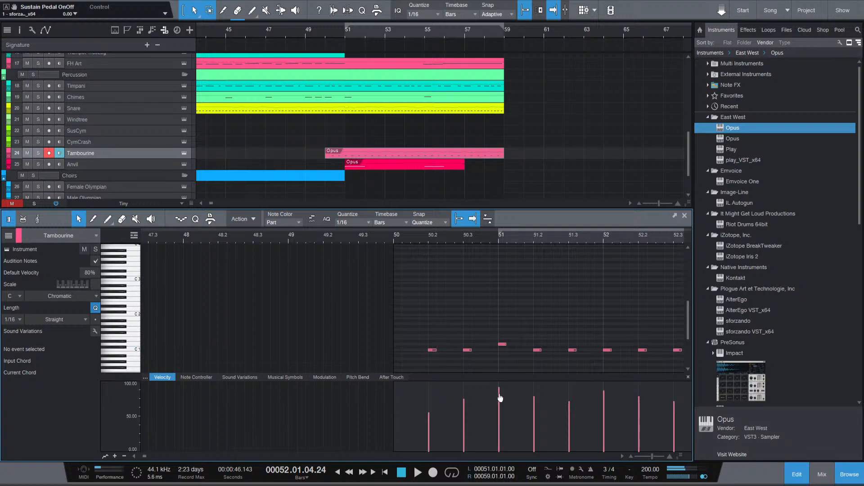
Raise the Tambourine build to about 65% and 80% in bar 50 and 90% on the bar 51 downbeat, and play it in context.
{"action": "left_click_drag", "start_coordinate": [431, 427], "coordinate": [466, 407]}
{"action": "left_click", "coordinate": [310, 33]}
{"action": "key", "text": "space"}
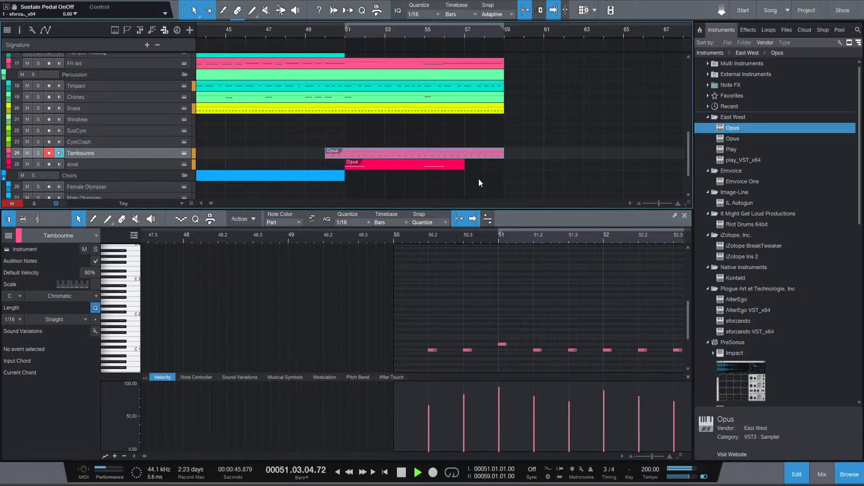
{"action": "key", "text": "space"}
Set the loop range to the Tambourine part and raise its three-note build into bar 51 to about 70%, 85% and 100% velocity.
{"action": "key", "text": "p"}
{"action": "mouse_move", "coordinate": [505, 397]}
{"action": "left_mouse_down"}
{"action": "mouse_move", "coordinate": [505, 385]}
{"action": "mouse_move", "coordinate": [429, 401]}
{"action": "left_mouse_up"}
{"action": "left_click", "coordinate": [316, 32]}
{"action": "key", "text": "space"}
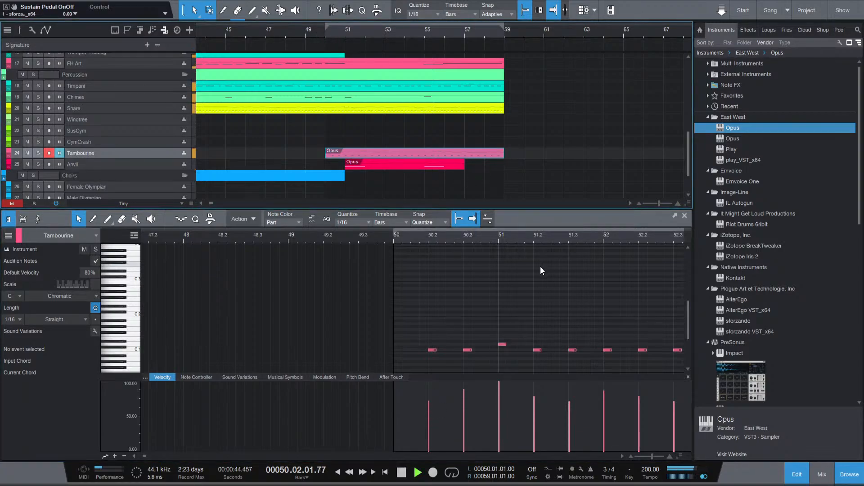
{"action": "key", "text": "space"}
Raise the Tambourine modulation curve through bar 50 to its maximum of 1.0 and play the transition.
{"action": "left_click", "coordinate": [332, 378]}
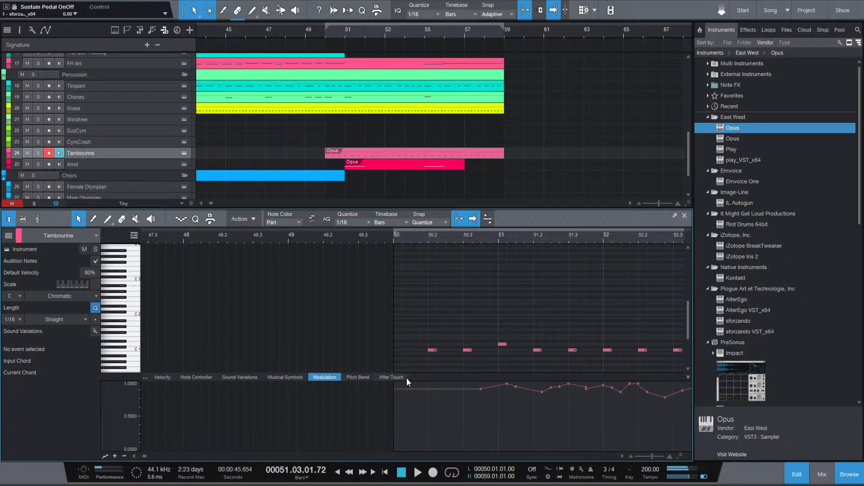
{"action": "left_click_drag", "start_coordinate": [481, 389], "coordinate": [480, 377]}
{"action": "left_click", "coordinate": [490, 383]}
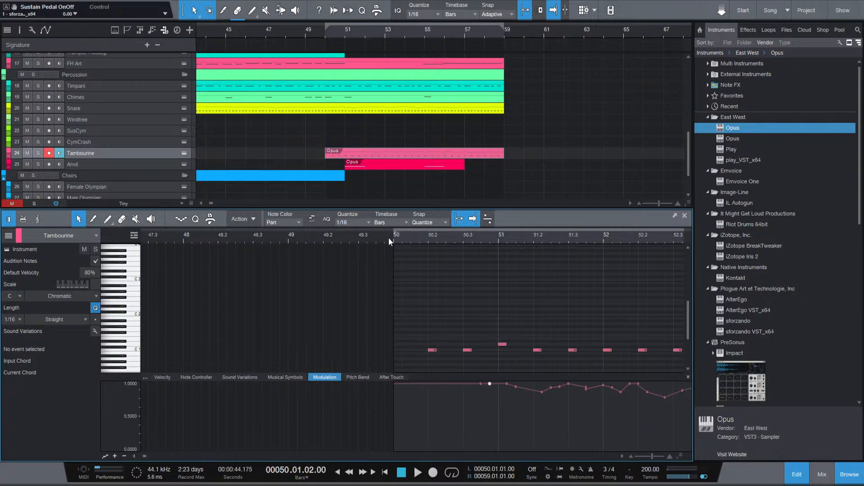
{"action": "key", "text": "space"}
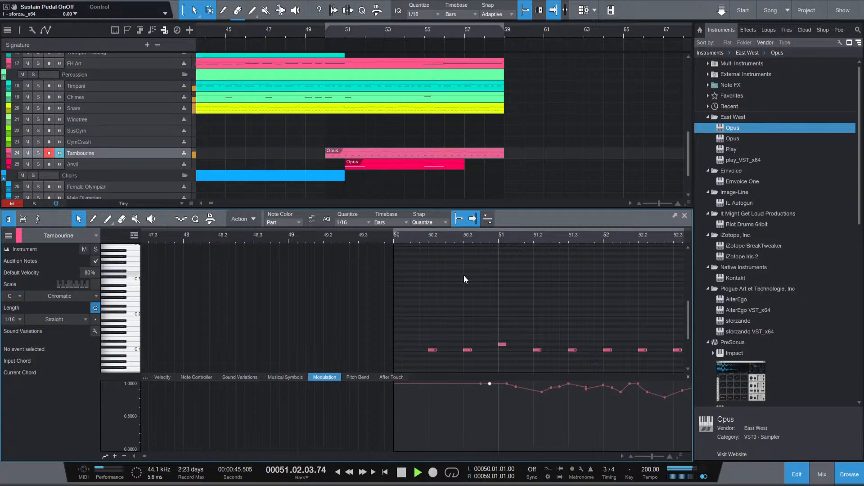
{"action": "key", "text": "space"}
Play the Tambourine entry from about bar 49, switch back to its velocities, and replay it on into bar 55.
{"action": "scroll", "coordinate": [317, 261], "scroll_direction": "down", "scroll_amount": 6}
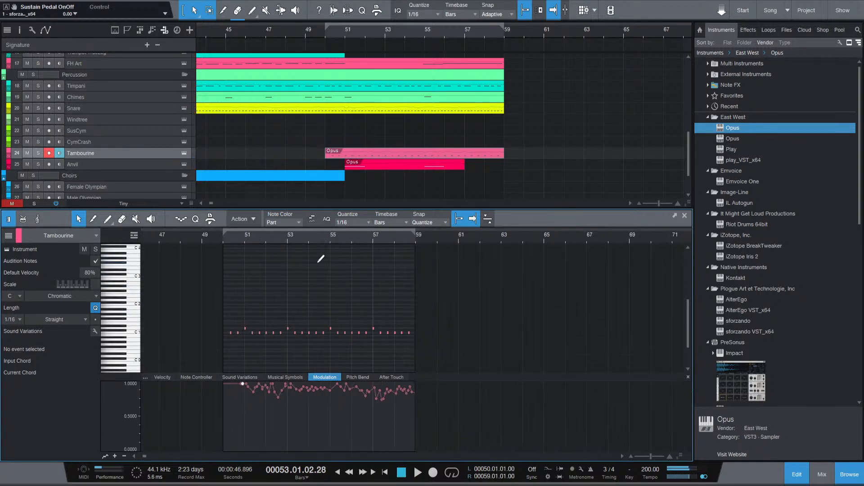
{"action": "left_click", "coordinate": [203, 239]}
{"action": "key", "text": "space"}
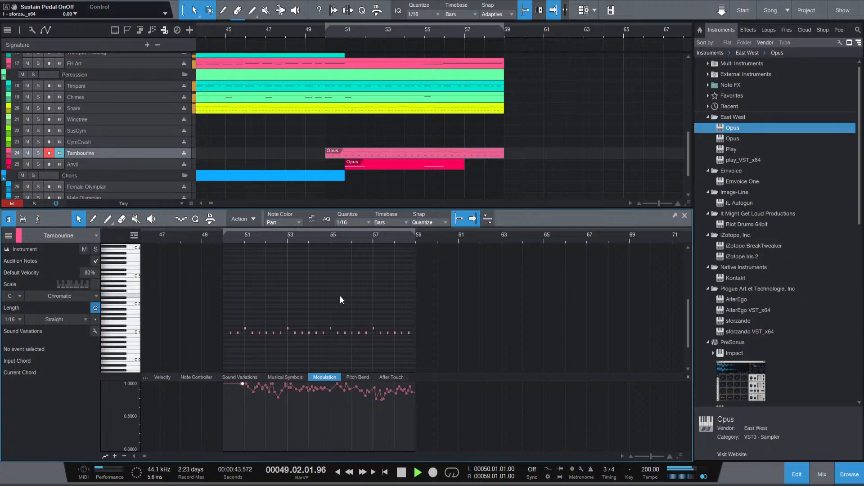
{"action": "key", "text": "space"}
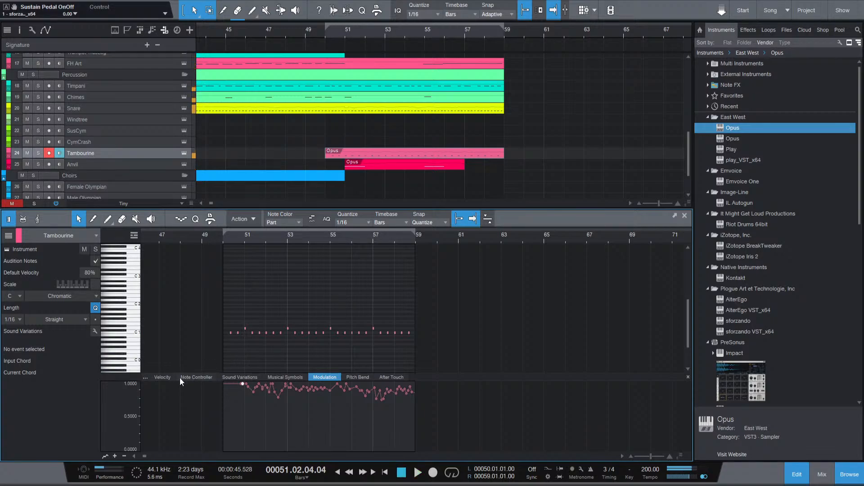
{"action": "left_click", "coordinate": [166, 377]}
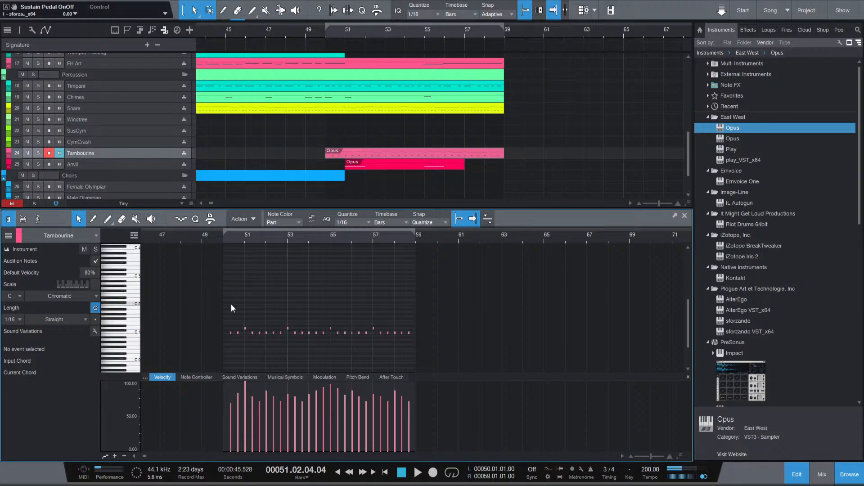
{"action": "key", "text": "space"}
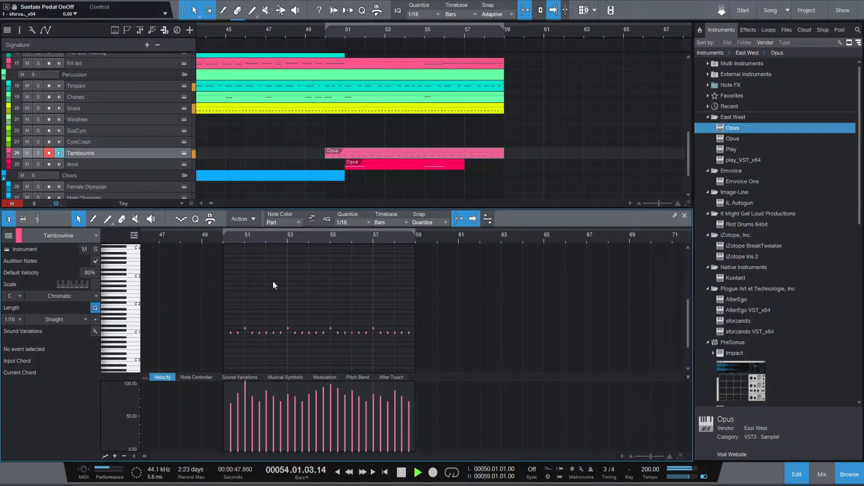
{"action": "key", "text": "space"}
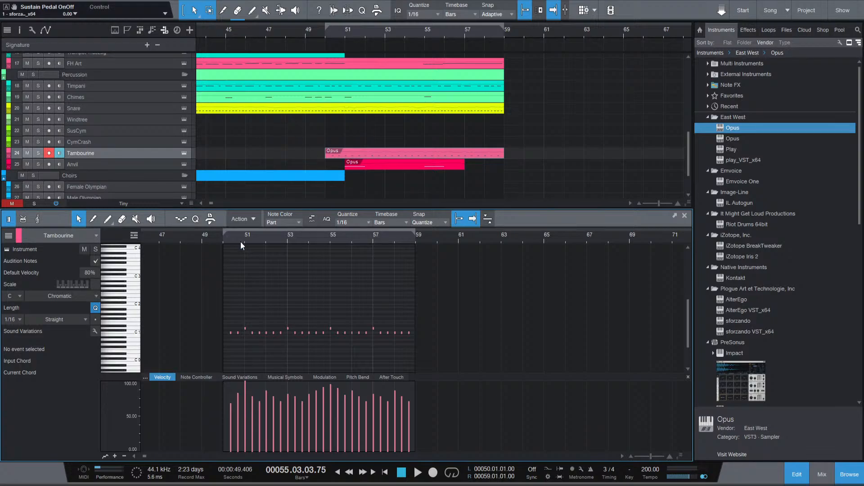
Look at the SusCym track, return to the Tambourine part and select its two notes in bar 50.
{"action": "scroll", "coordinate": [217, 345], "scroll_direction": "up", "scroll_amount": 3}
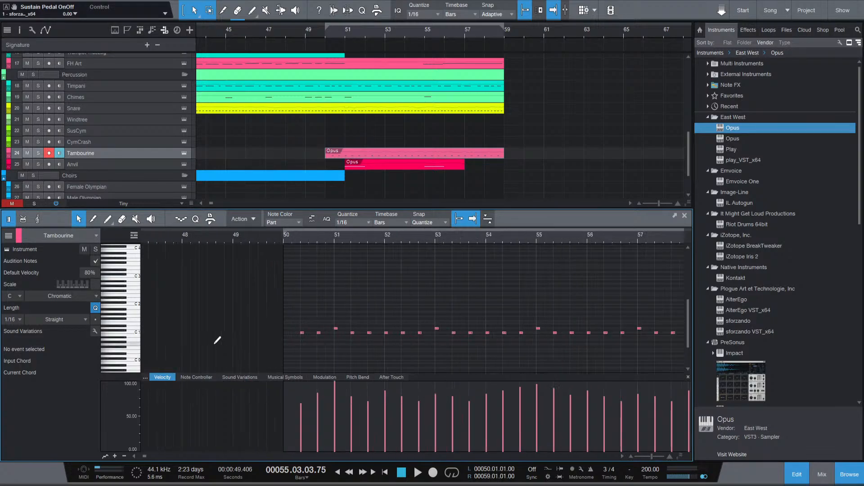
{"action": "left_click", "coordinate": [103, 131]}
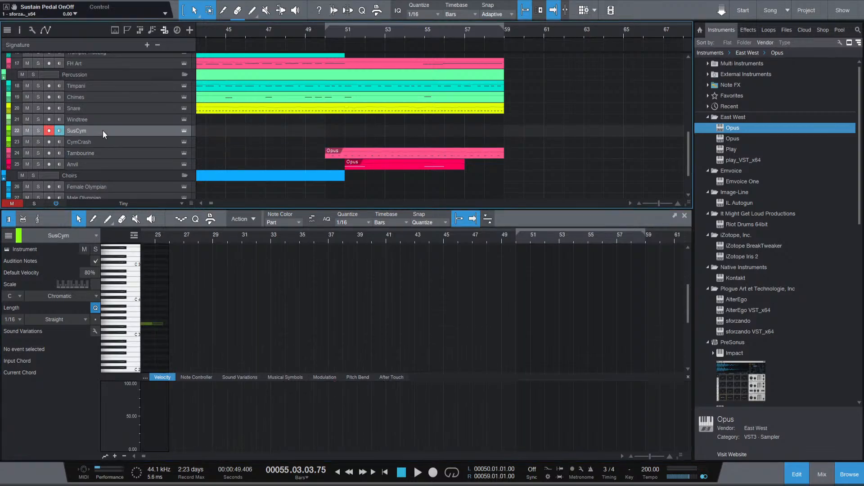
{"action": "left_click", "coordinate": [99, 155]}
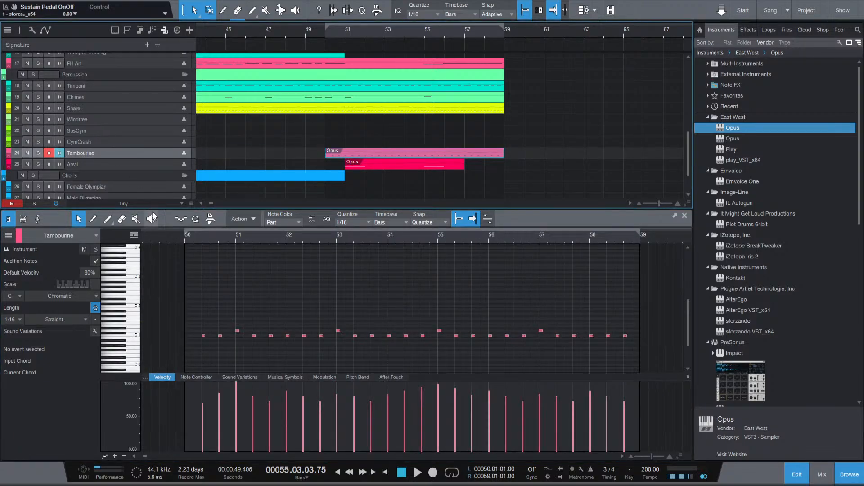
{"action": "scroll", "coordinate": [192, 340], "scroll_direction": "up", "scroll_amount": 2}
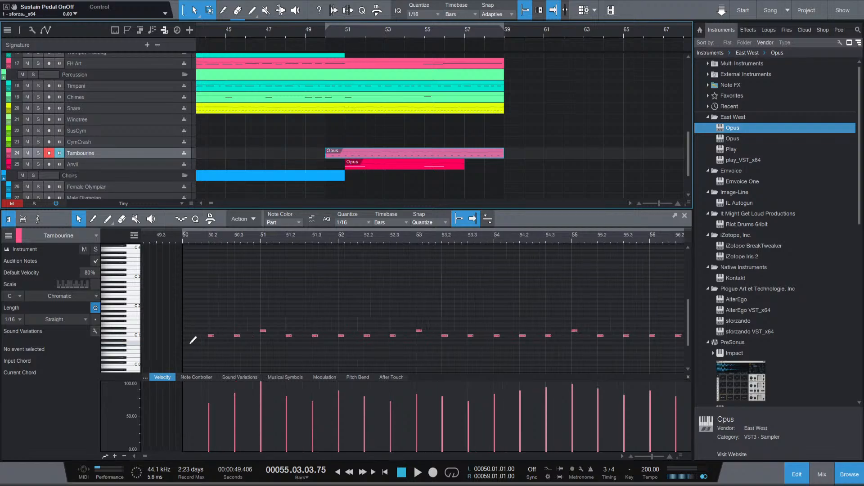
{"action": "scroll", "coordinate": [222, 347], "scroll_direction": "up", "scroll_amount": 2}
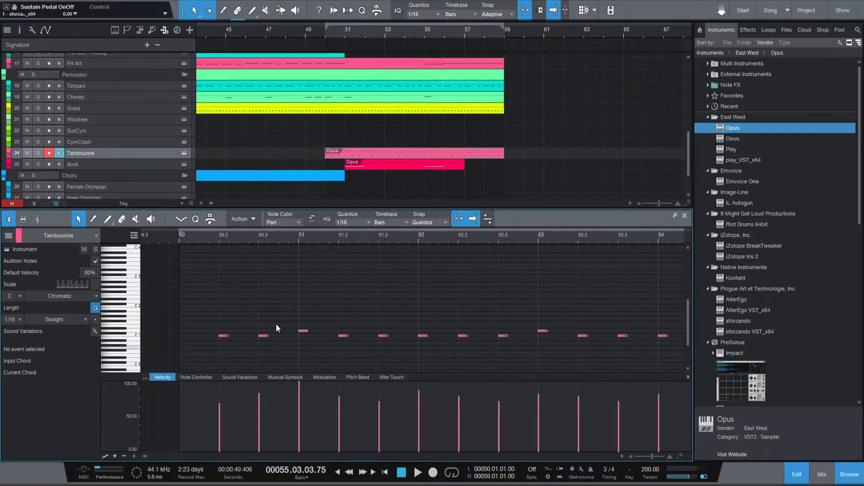
{"action": "left_click_drag", "start_coordinate": [213, 347], "coordinate": [277, 325]}
Play the arrangement from bar 41 through the Tambourine entry at bar 50 and clear the note selection.
{"action": "scroll", "coordinate": [240, 297], "scroll_direction": "down", "scroll_amount": 4}
{"action": "scroll", "coordinate": [205, 297], "scroll_direction": "left", "scroll_amount": 3}
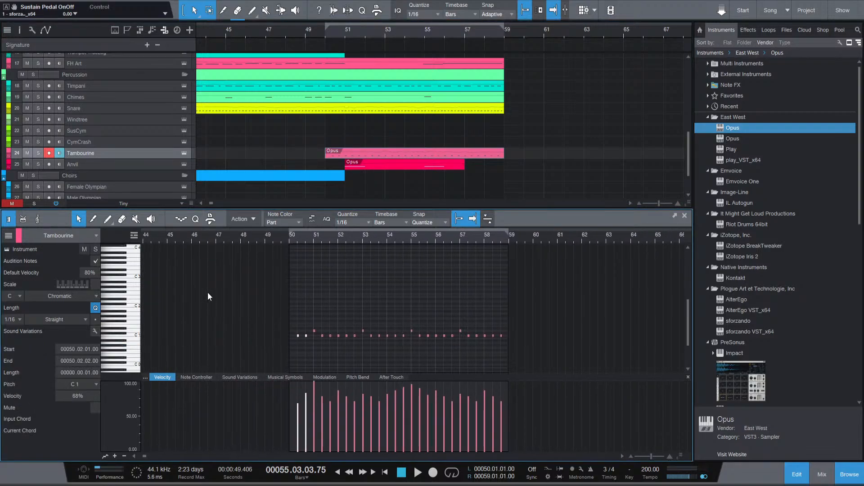
{"action": "scroll", "coordinate": [166, 244], "scroll_direction": "left", "scroll_amount": 4}
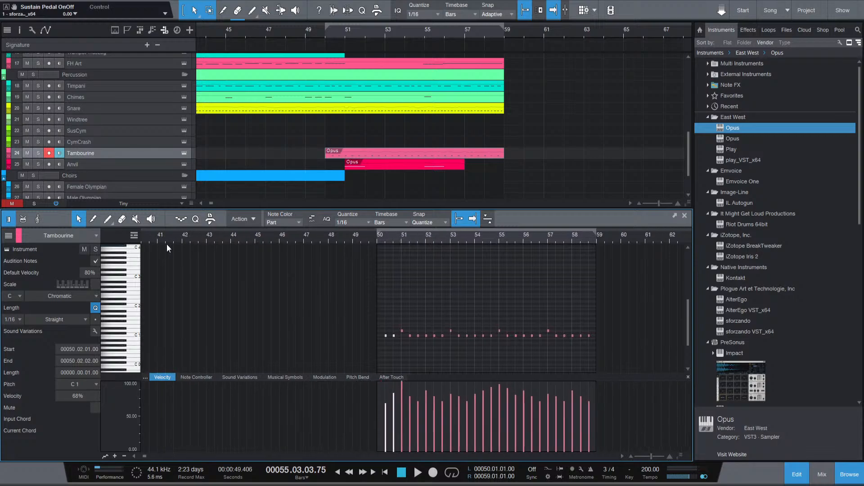
{"action": "left_click", "coordinate": [159, 241]}
{"action": "key", "text": "space"}
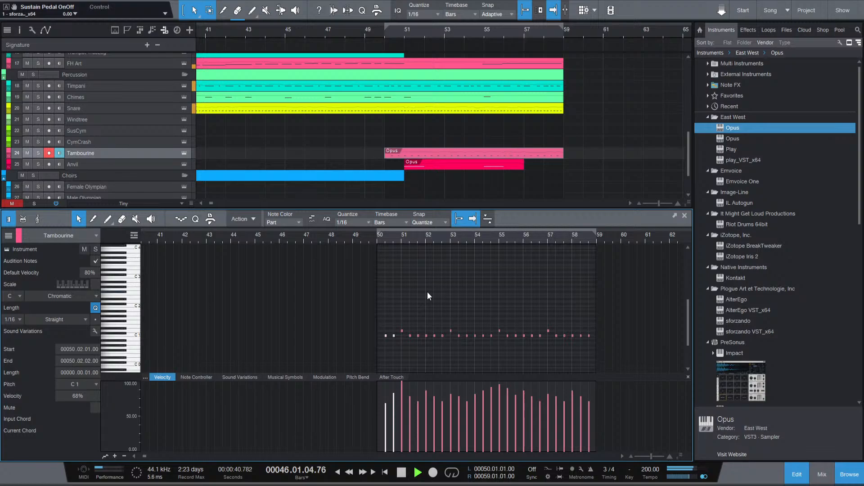
{"action": "left_click", "coordinate": [397, 355]}
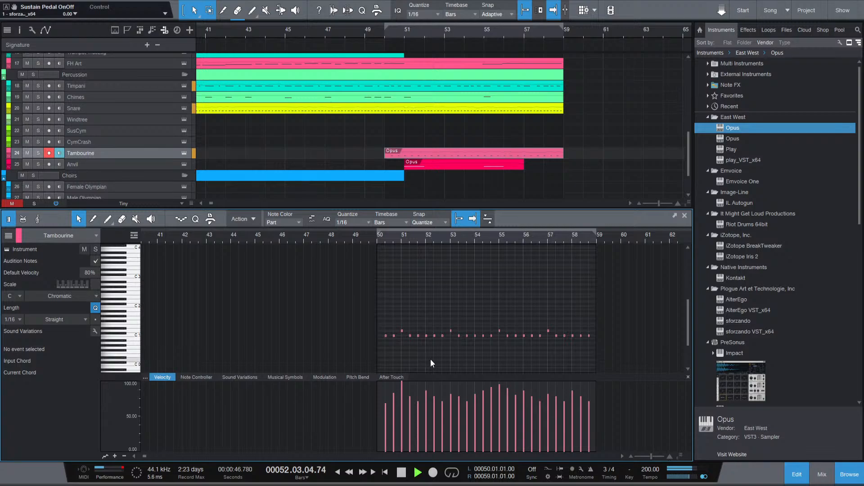
Stop playback and lower the velocity of the first Tambourine note in bar 50 to about 57%.
{"action": "scroll", "coordinate": [392, 345], "scroll_direction": "up", "scroll_amount": 4}
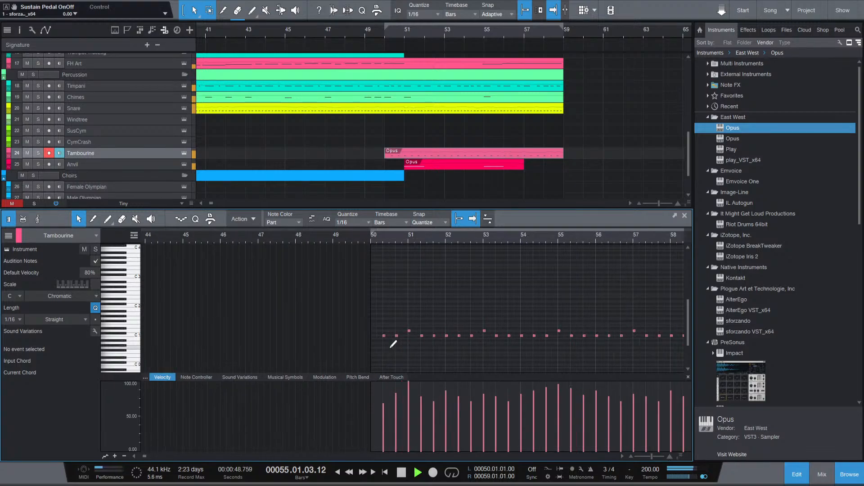
{"action": "scroll", "coordinate": [223, 310], "scroll_direction": "down", "scroll_amount": 6}
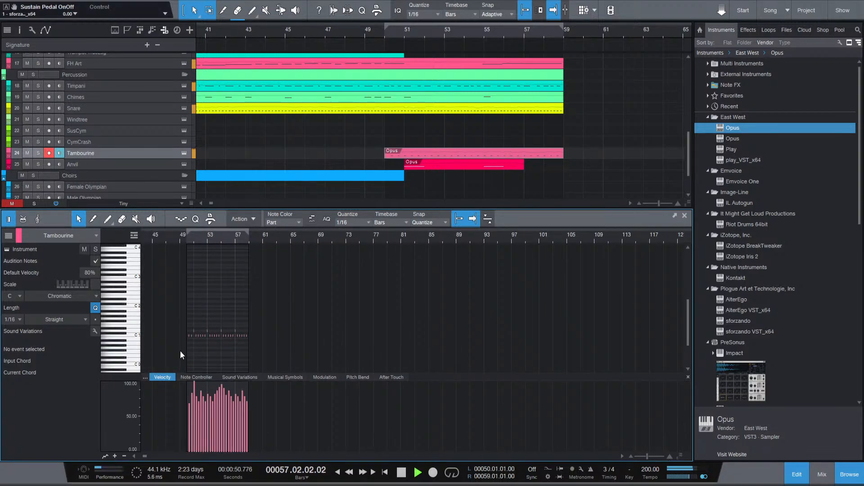
{"action": "key", "text": "space"}
{"action": "scroll", "coordinate": [186, 350], "scroll_direction": "up", "scroll_amount": 5}
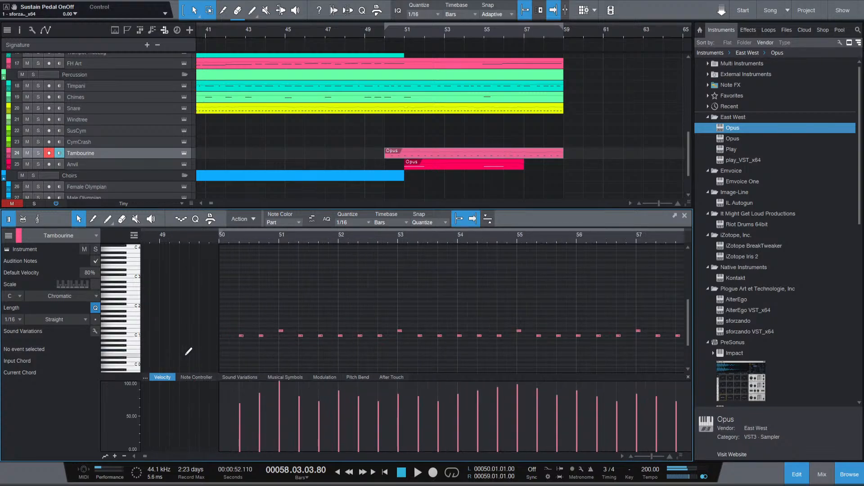
{"action": "mouse_move", "coordinate": [305, 407]}
{"action": "left_mouse_down"}
{"action": "mouse_move", "coordinate": [303, 421]}
{"action": "mouse_move", "coordinate": [351, 421]}
{"action": "left_mouse_up"}
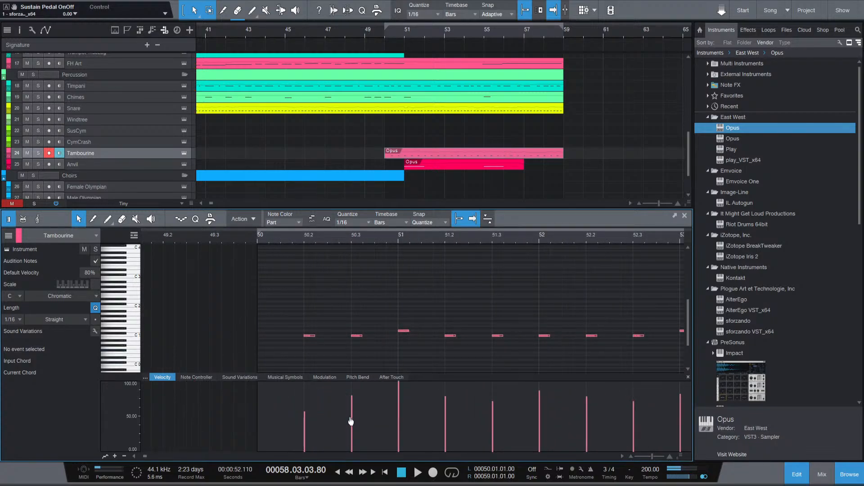
Play the Tambourine entry from bar 48 into bar 51.
{"action": "scroll", "coordinate": [238, 318], "scroll_direction": "down", "scroll_amount": 5}
{"action": "left_click", "coordinate": [145, 242]}
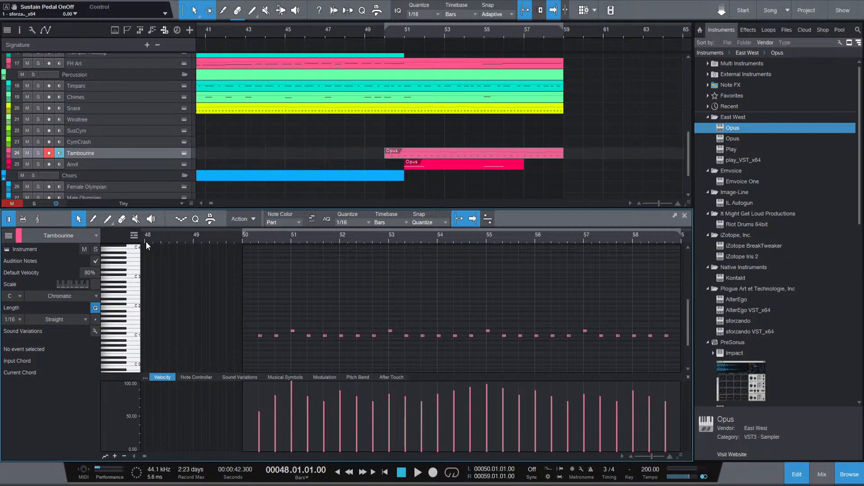
{"action": "key", "text": "space"}
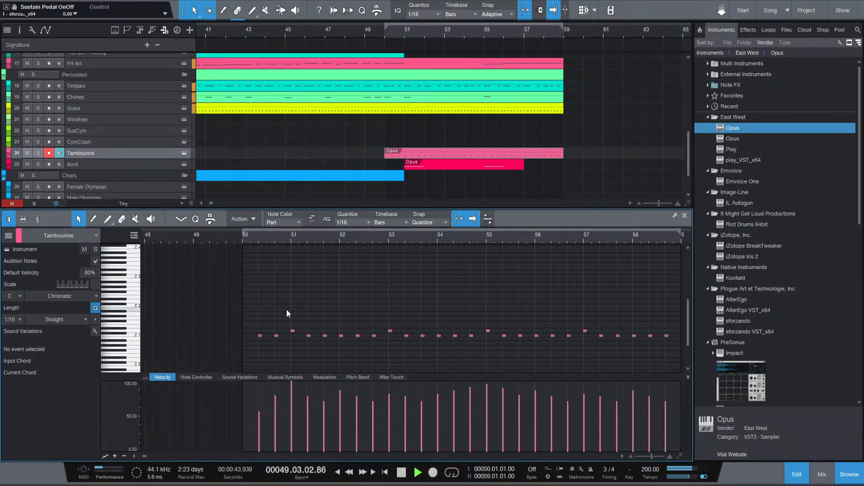
{"action": "key", "text": "space"}
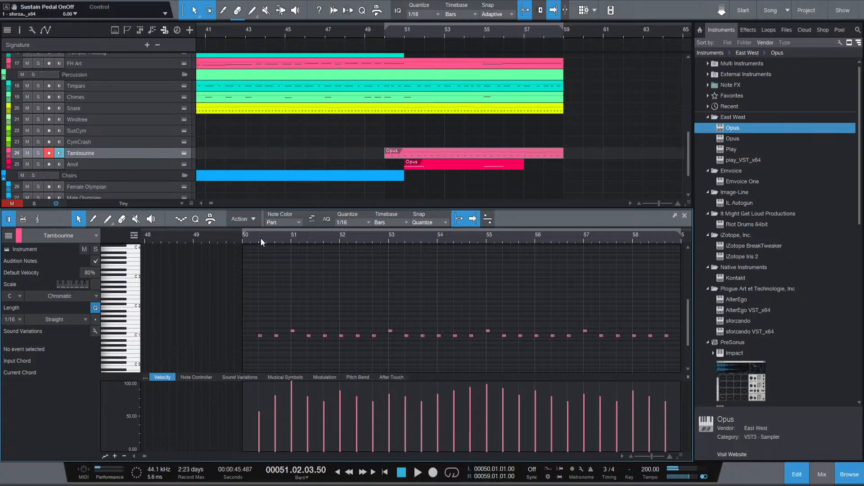
Play the arrangement from bar 41 through the Tambourine entry and on to bar 58.
{"action": "scroll", "coordinate": [229, 269], "scroll_direction": "left", "scroll_amount": 2}
{"action": "scroll", "coordinate": [229, 268], "scroll_direction": "left", "scroll_amount": 10}
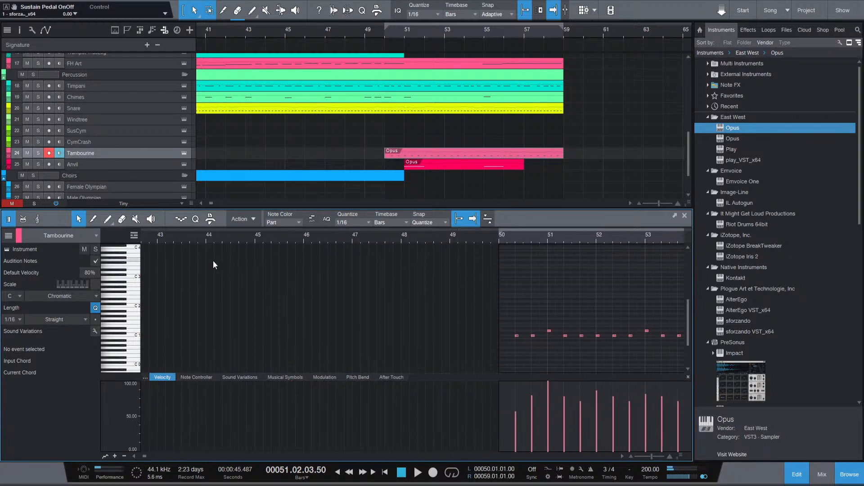
{"action": "left_click", "coordinate": [148, 240]}
{"action": "key", "text": "space"}
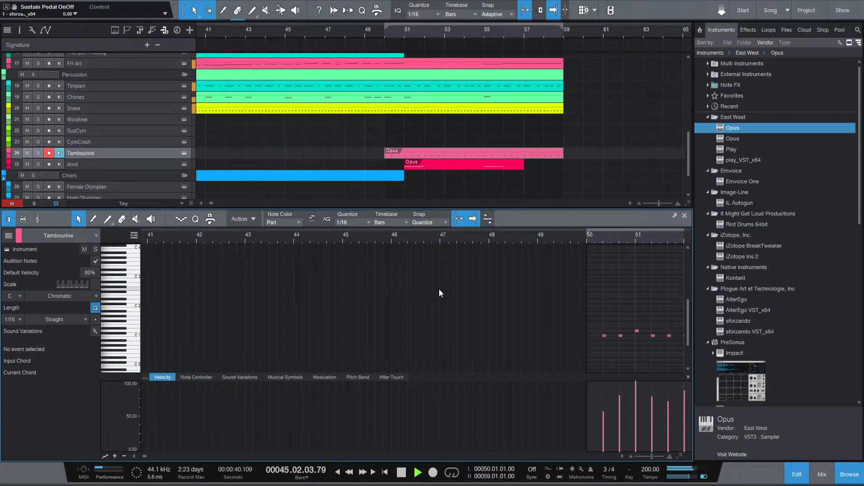
{"action": "scroll", "coordinate": [595, 277], "scroll_direction": "right", "scroll_amount": 5}
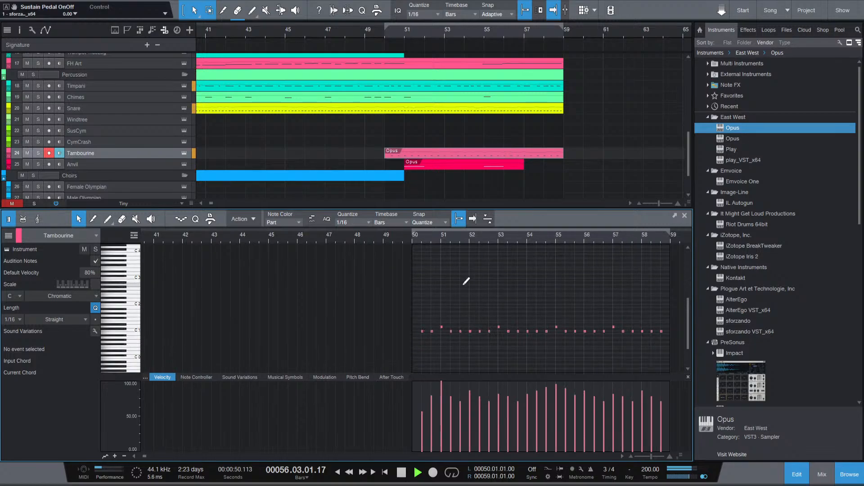
{"action": "scroll", "coordinate": [462, 285], "scroll_direction": "down", "scroll_amount": 3}
{"action": "key", "text": "space"}
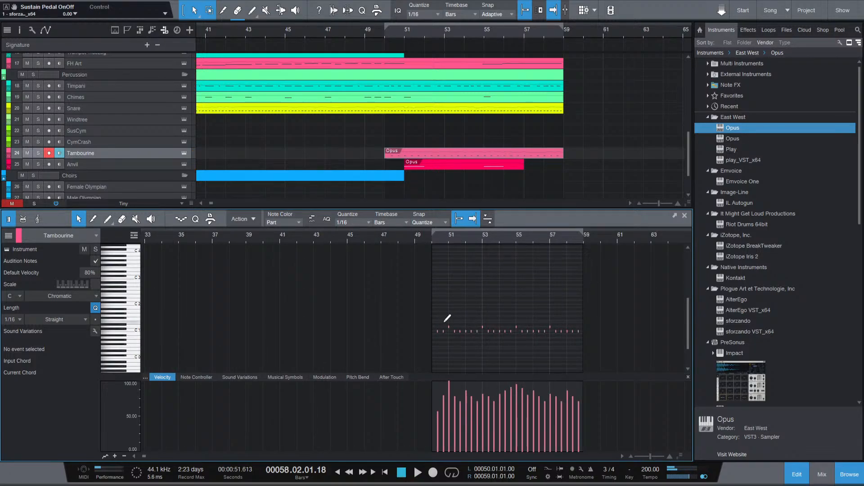
Select the two Tambourine notes in bar 50, compare them with the earlier Tambourine part, and place the playback position near bar 24.
{"action": "scroll", "coordinate": [432, 318], "scroll_direction": "up", "scroll_amount": 3}
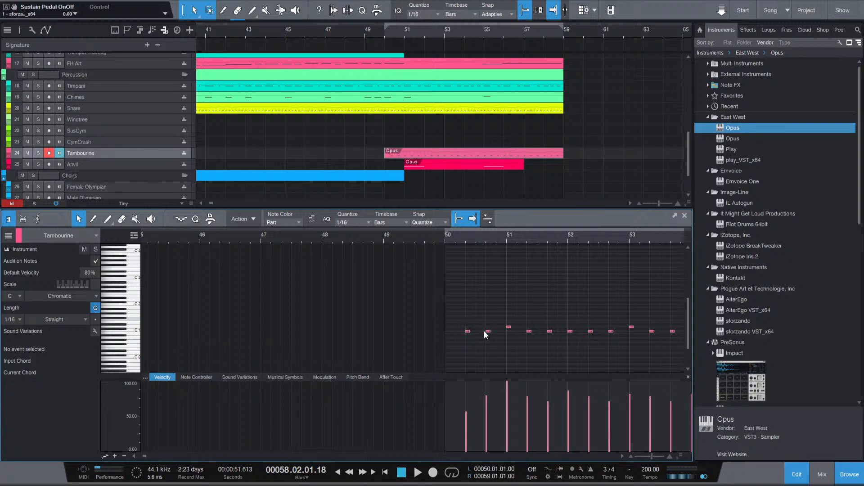
{"action": "left_click_drag", "start_coordinate": [493, 332], "coordinate": [460, 324]}
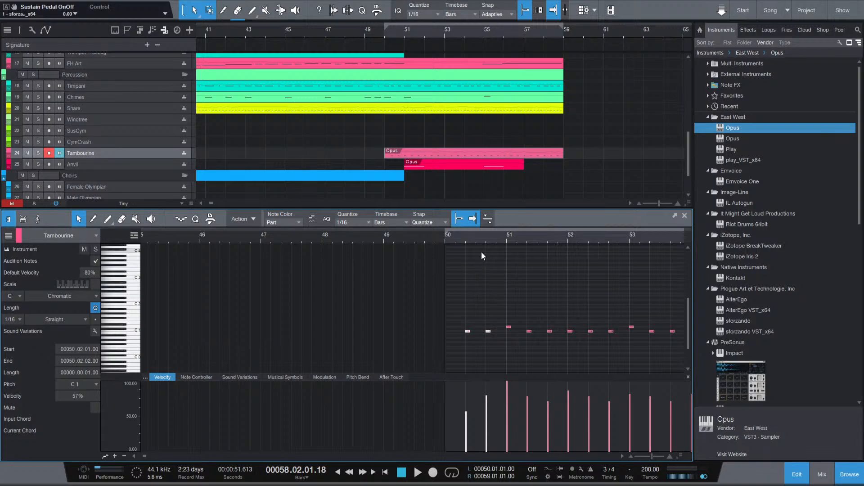
{"action": "scroll", "coordinate": [426, 292], "scroll_direction": "down", "scroll_amount": 6}
{"action": "scroll", "coordinate": [156, 343], "scroll_direction": "up", "scroll_amount": 2}
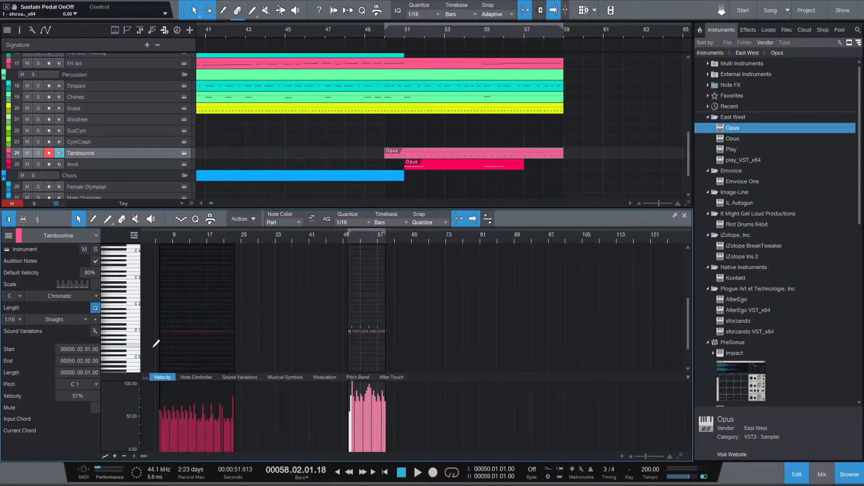
{"action": "left_click", "coordinate": [228, 339]}
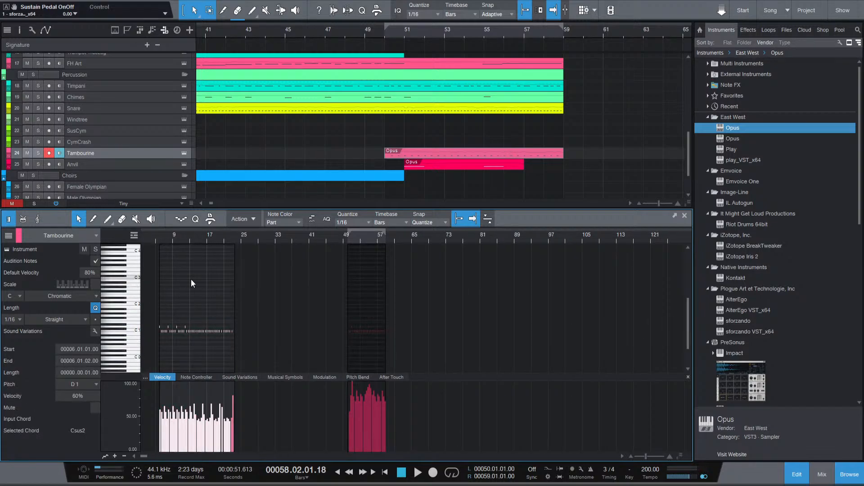
{"action": "left_click_drag", "start_coordinate": [185, 238], "coordinate": [229, 240]}
{"action": "left_click", "coordinate": [234, 241]}
{"action": "left_click", "coordinate": [239, 239]}
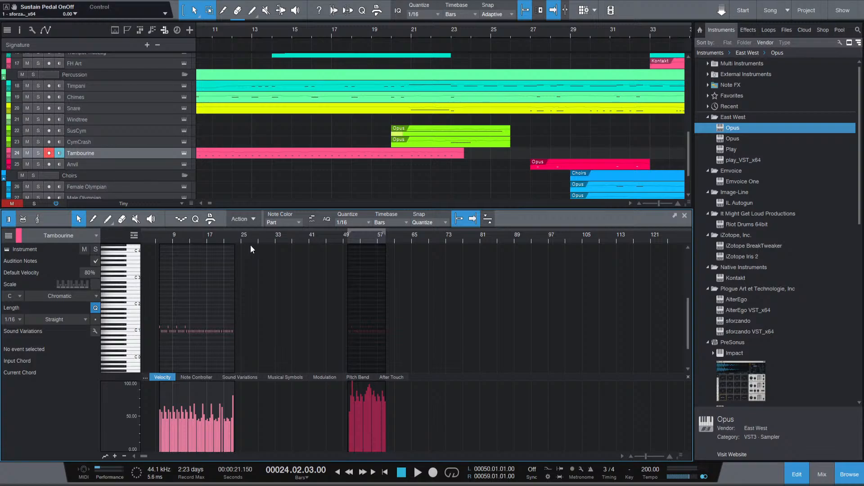
Return the playback position to bar 50, make the Tambourine part there active again and clear the note selection.
{"action": "left_click", "coordinate": [350, 242]}
{"action": "scroll", "coordinate": [362, 336], "scroll_direction": "up", "scroll_amount": 5}
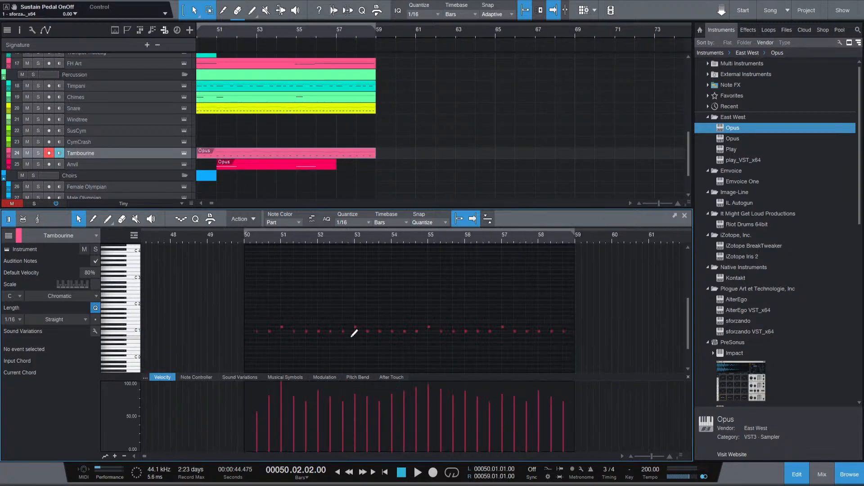
{"action": "scroll", "coordinate": [285, 308], "scroll_direction": "down", "scroll_amount": 5}
{"action": "scroll", "coordinate": [265, 309], "scroll_direction": "up", "scroll_amount": 5}
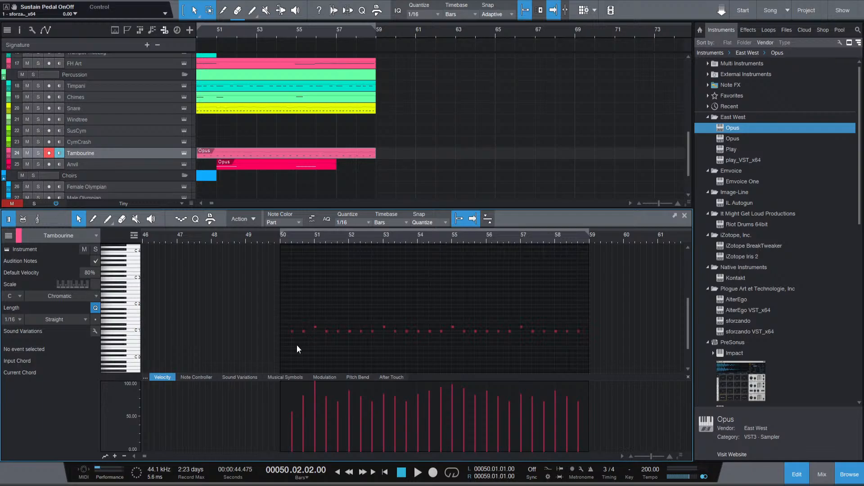
{"action": "left_click", "coordinate": [292, 331]}
{"action": "left_click", "coordinate": [308, 311]}
Survey the arrangement's tracks, from the percussion up to the MIDI reference and strings, including the section around bars 50 to 59.
{"action": "scroll", "coordinate": [243, 171], "scroll_direction": "left", "scroll_amount": 4}
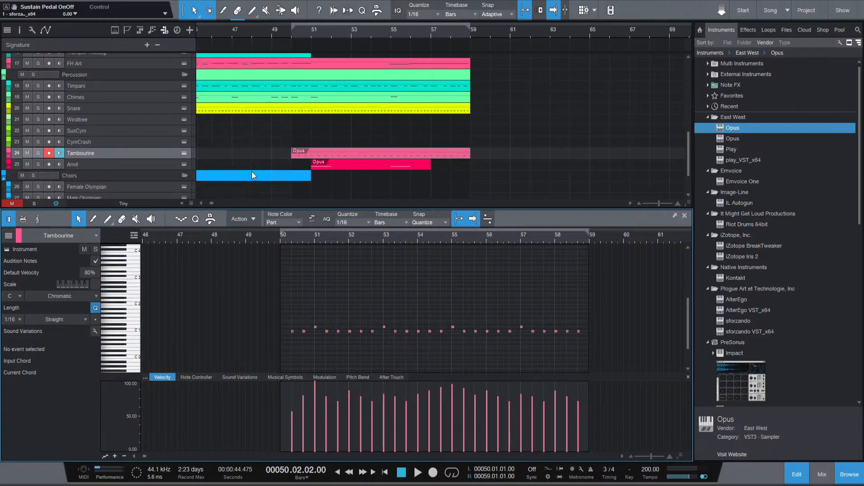
{"action": "scroll", "coordinate": [434, 135], "scroll_direction": "right", "scroll_amount": 3}
{"action": "scroll", "coordinate": [403, 115], "scroll_direction": "left", "scroll_amount": 1}
{"action": "scroll", "coordinate": [403, 115], "scroll_direction": "right", "scroll_amount": 2}
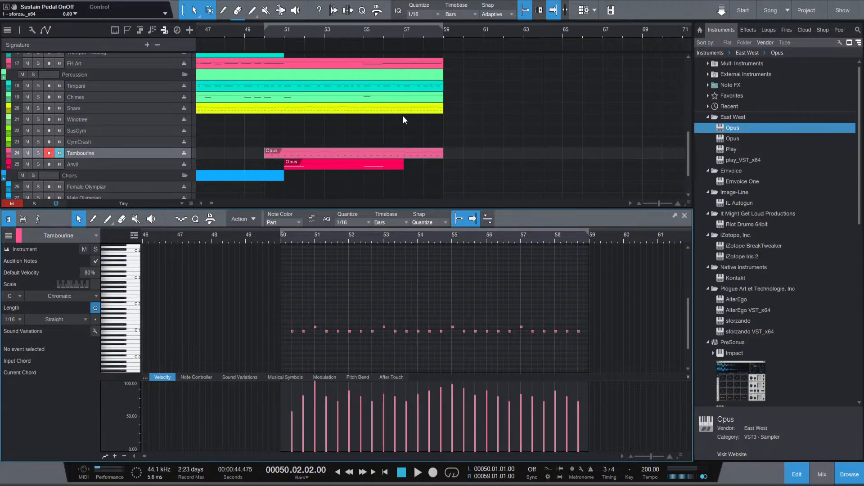
{"action": "scroll", "coordinate": [364, 136], "scroll_direction": "down", "scroll_amount": 5}
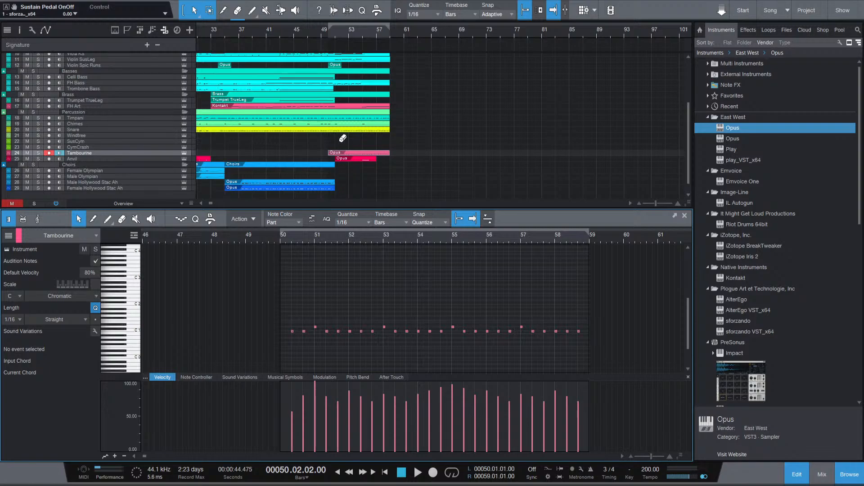
{"action": "scroll", "coordinate": [342, 137], "scroll_direction": "up", "scroll_amount": 2}
{"action": "scroll", "coordinate": [341, 137], "scroll_direction": "up", "scroll_amount": 5}
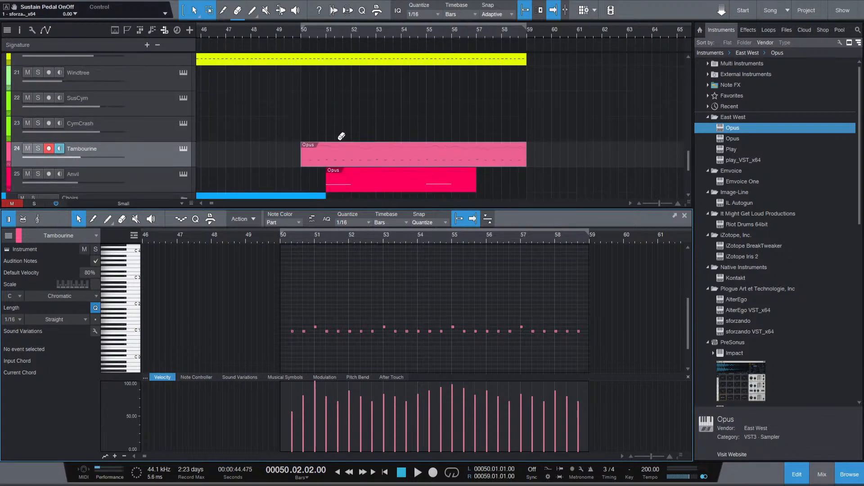
{"action": "scroll", "coordinate": [342, 136], "scroll_direction": "down", "scroll_amount": 3}
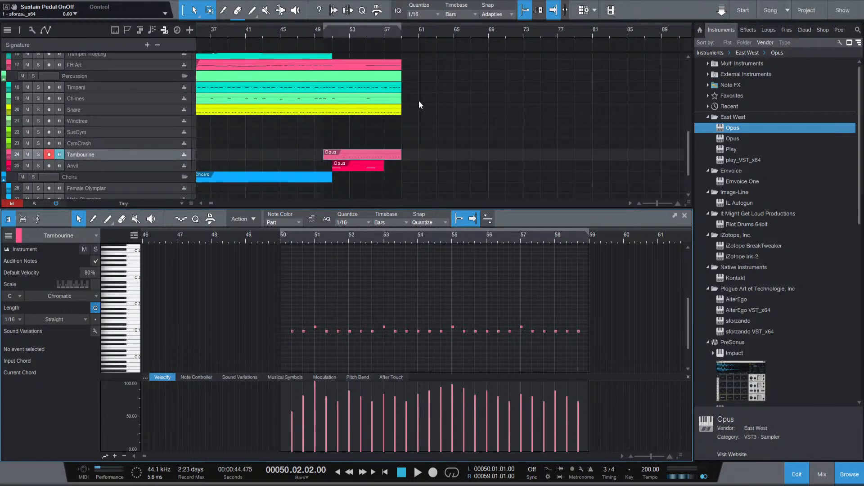
{"action": "scroll", "coordinate": [432, 113], "scroll_direction": "up", "scroll_amount": 3}
{"action": "scroll", "coordinate": [446, 120], "scroll_direction": "up", "scroll_amount": 4}
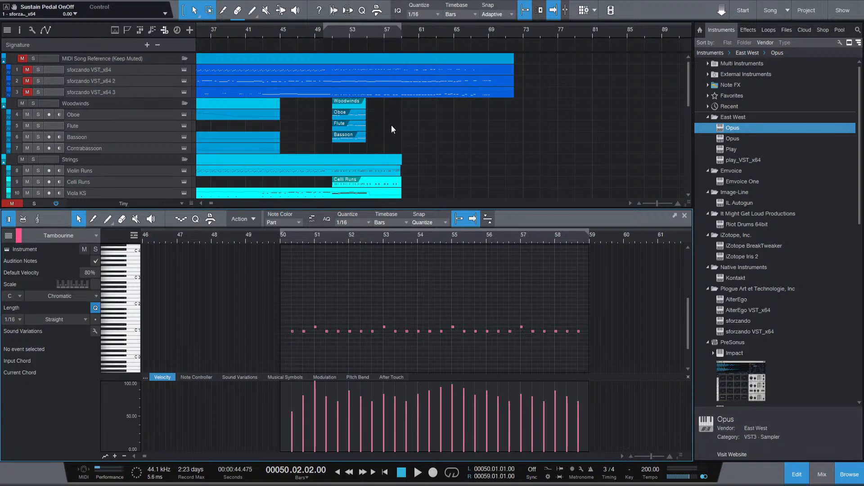
{"action": "scroll", "coordinate": [391, 126], "scroll_direction": "down", "scroll_amount": 4}
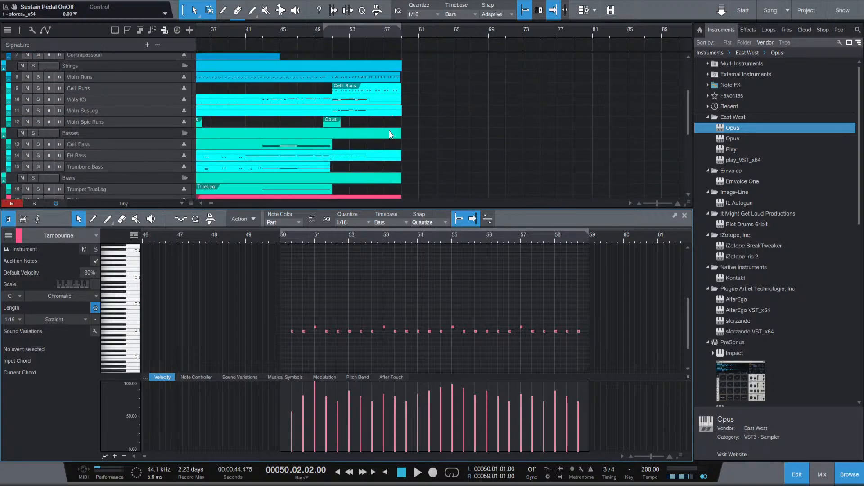
{"action": "scroll", "coordinate": [358, 115], "scroll_direction": "left", "scroll_amount": 1}
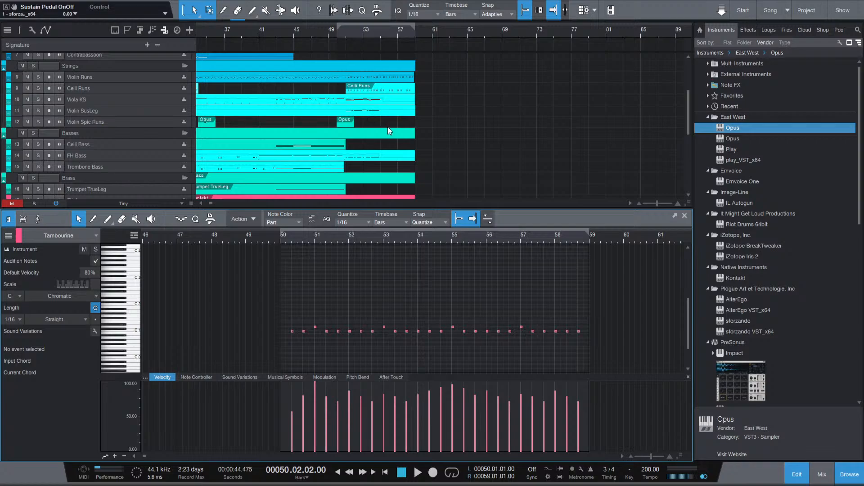
{"action": "scroll", "coordinate": [275, 162], "scroll_direction": "down", "scroll_amount": 3}
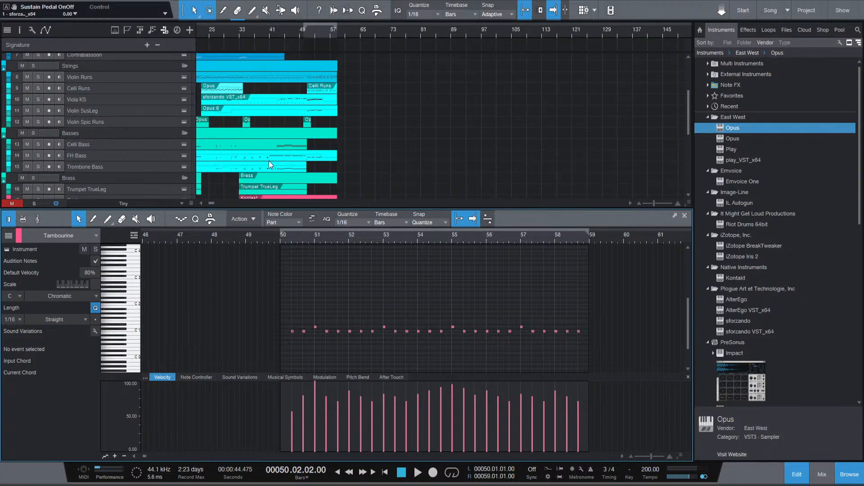
{"action": "scroll", "coordinate": [261, 157], "scroll_direction": "left", "scroll_amount": 4}
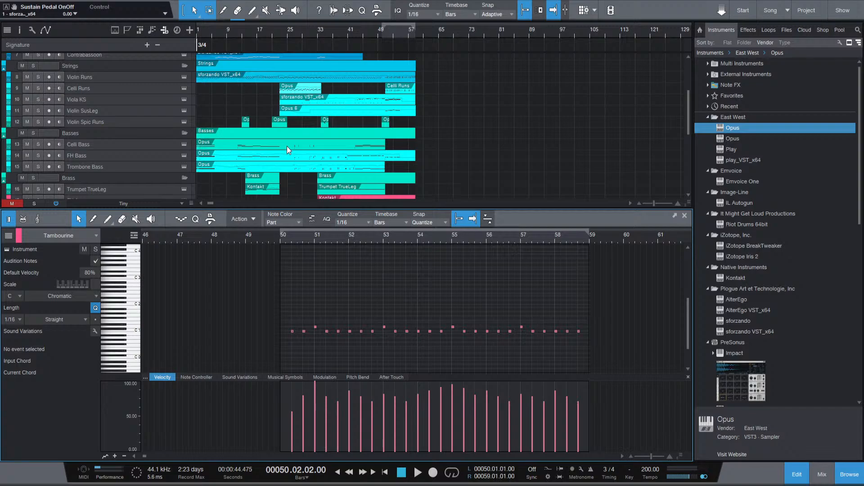
Examine the Violin Spic Runs part at bar 50 close up.
{"action": "scroll", "coordinate": [360, 112], "scroll_direction": "up", "scroll_amount": 4}
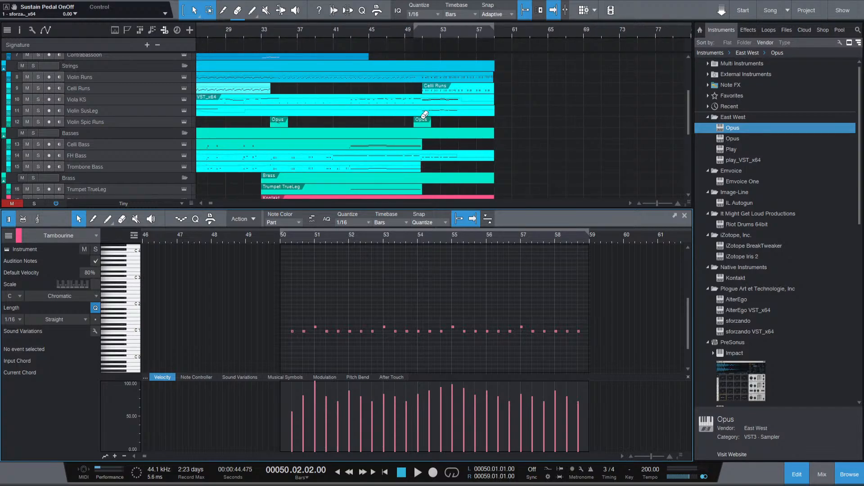
{"action": "scroll", "coordinate": [424, 115], "scroll_direction": "up", "scroll_amount": 3}
{"action": "scroll", "coordinate": [450, 116], "scroll_direction": "up", "scroll_amount": 3}
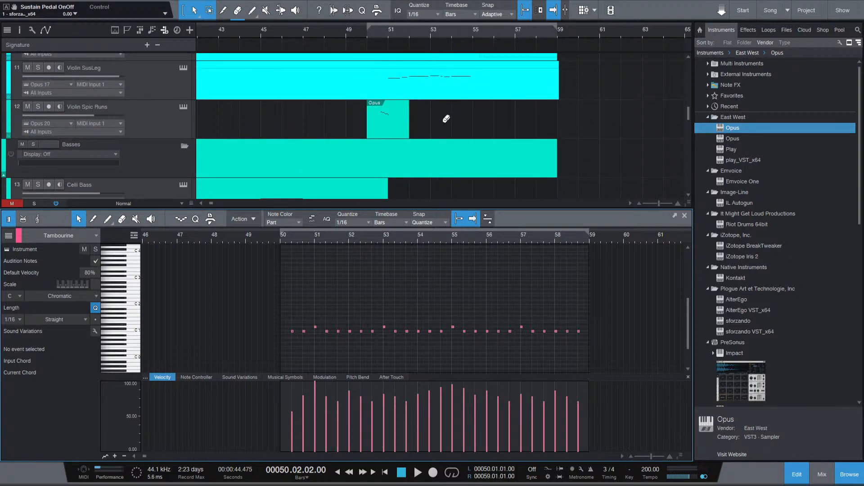
{"action": "scroll", "coordinate": [446, 118], "scroll_direction": "up", "scroll_amount": 2}
{"action": "scroll", "coordinate": [407, 117], "scroll_direction": "down", "scroll_amount": 4}
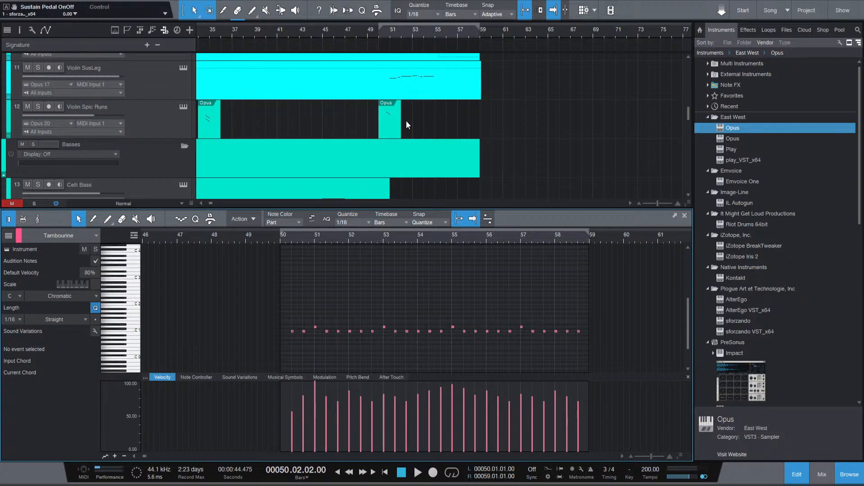
Look over the woodwind, string and bass parts from bar 1, including the short Flute and Violin Spic Runs parts.
{"action": "scroll", "coordinate": [288, 113], "scroll_direction": "left", "scroll_amount": 8}
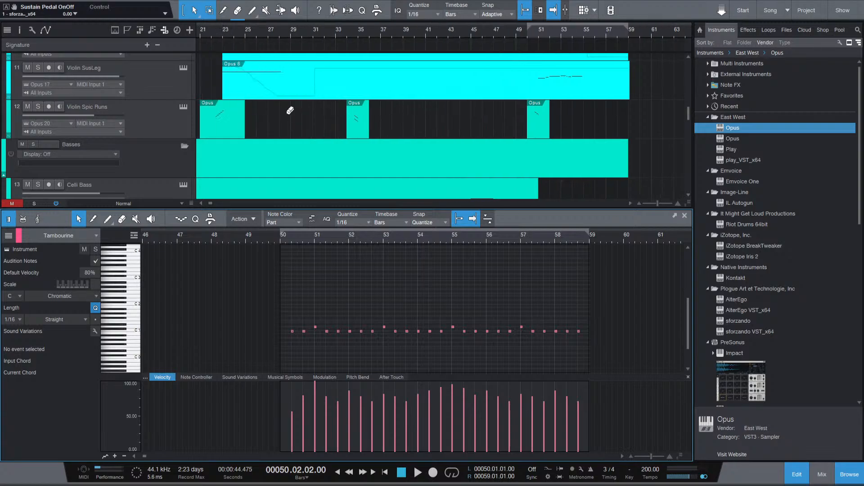
{"action": "scroll", "coordinate": [216, 107], "scroll_direction": "down", "scroll_amount": 5}
{"action": "scroll", "coordinate": [214, 110], "scroll_direction": "up", "scroll_amount": 2}
{"action": "scroll", "coordinate": [213, 112], "scroll_direction": "left", "scroll_amount": 4}
{"action": "scroll", "coordinate": [226, 115], "scroll_direction": "up", "scroll_amount": 7}
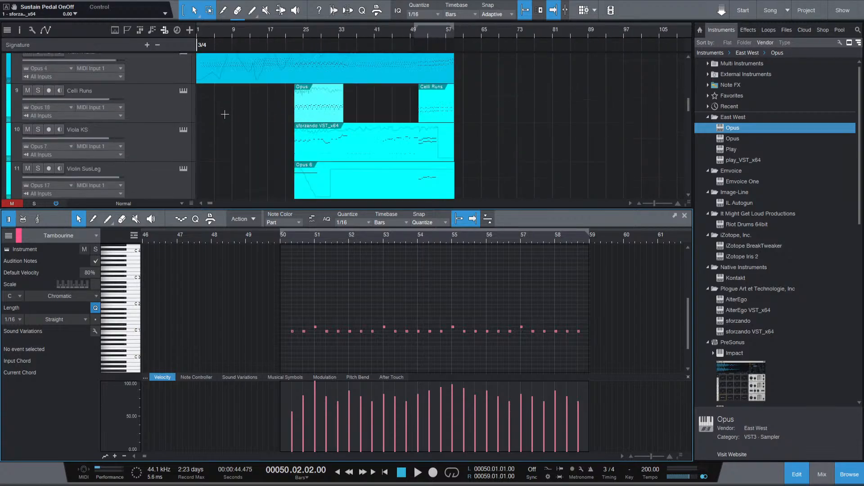
{"action": "scroll", "coordinate": [229, 115], "scroll_direction": "down", "scroll_amount": 3}
{"action": "scroll", "coordinate": [230, 115], "scroll_direction": "up", "scroll_amount": 4}
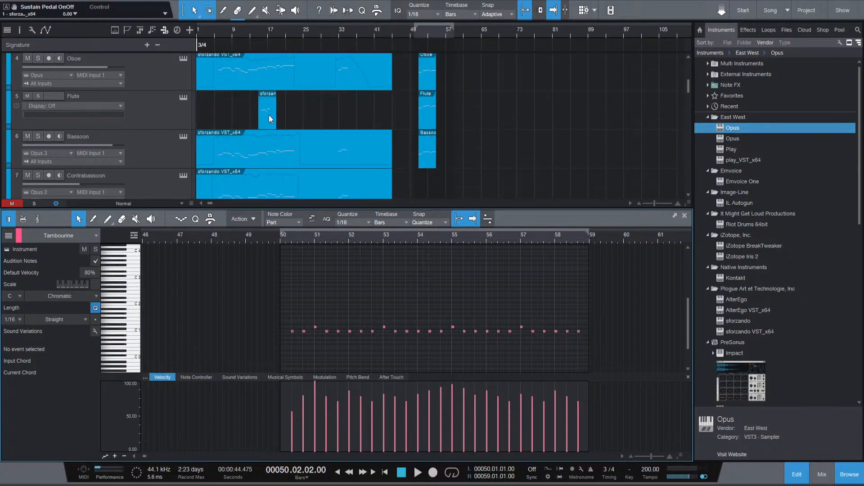
{"action": "scroll", "coordinate": [269, 114], "scroll_direction": "down", "scroll_amount": 10}
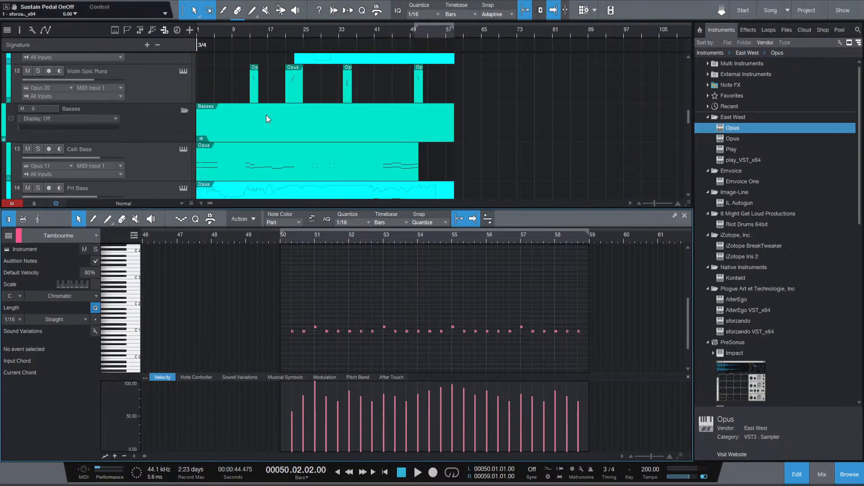
Look over the bass, brass and percussion parts, including the Tambourine and Anvil, and return to the string parts around bars 21 to 33.
{"action": "scroll", "coordinate": [266, 114], "scroll_direction": "down", "scroll_amount": 4}
{"action": "scroll", "coordinate": [266, 115], "scroll_direction": "right", "scroll_amount": 2}
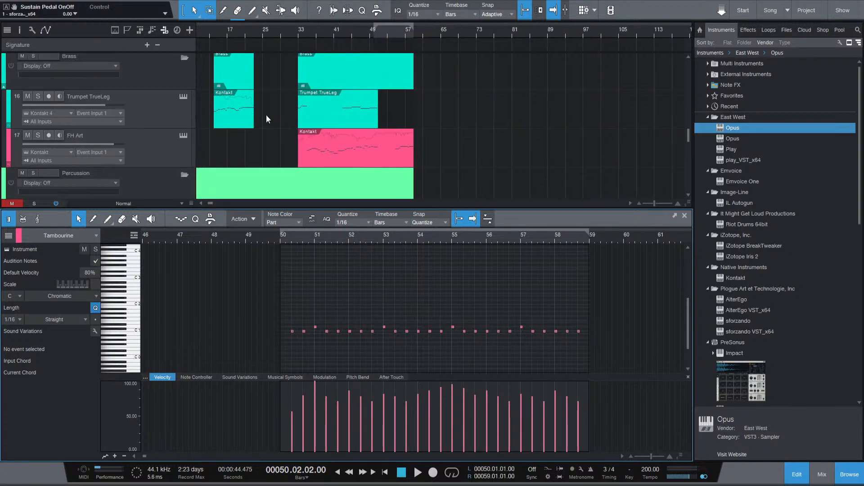
{"action": "scroll", "coordinate": [266, 114], "scroll_direction": "left", "scroll_amount": 1}
{"action": "scroll", "coordinate": [265, 114], "scroll_direction": "left", "scroll_amount": 1}
{"action": "scroll", "coordinate": [266, 115], "scroll_direction": "down", "scroll_amount": 2}
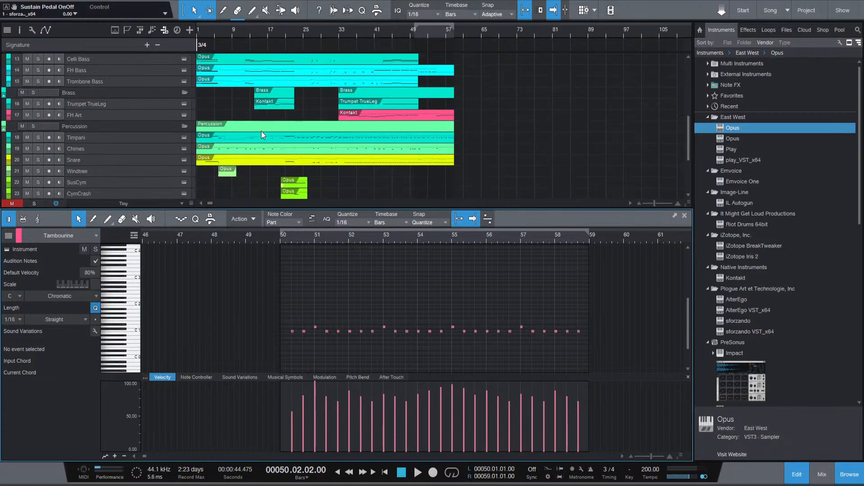
{"action": "scroll", "coordinate": [261, 131], "scroll_direction": "down", "scroll_amount": 2}
{"action": "scroll", "coordinate": [236, 142], "scroll_direction": "up", "scroll_amount": 2}
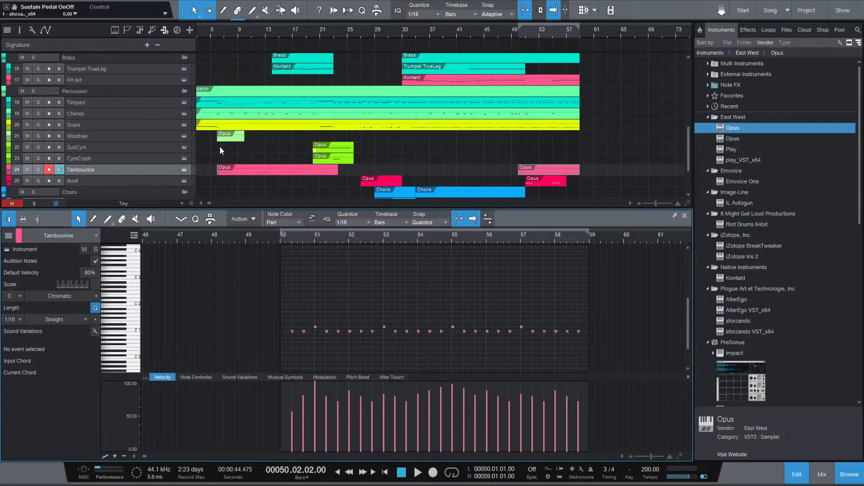
{"action": "scroll", "coordinate": [220, 147], "scroll_direction": "down", "scroll_amount": 2}
{"action": "scroll", "coordinate": [219, 146], "scroll_direction": "up", "scroll_amount": 5}
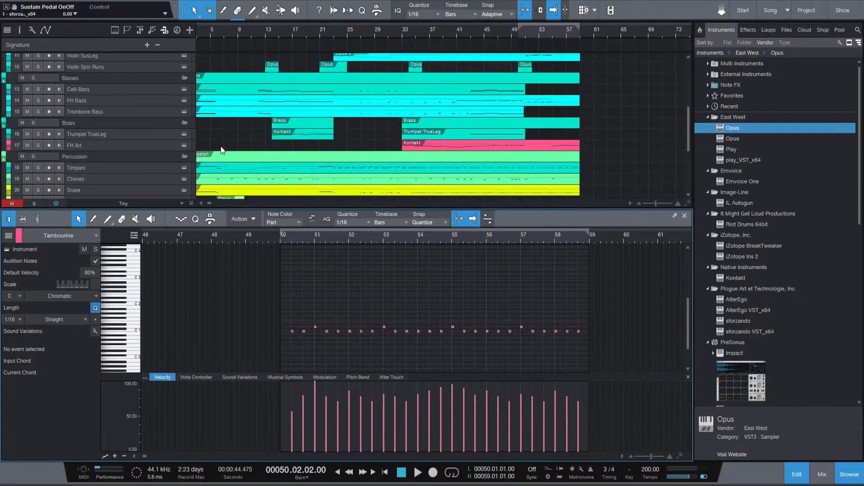
{"action": "scroll", "coordinate": [252, 149], "scroll_direction": "up", "scroll_amount": 5}
{"action": "scroll", "coordinate": [348, 175], "scroll_direction": "up", "scroll_amount": 6}
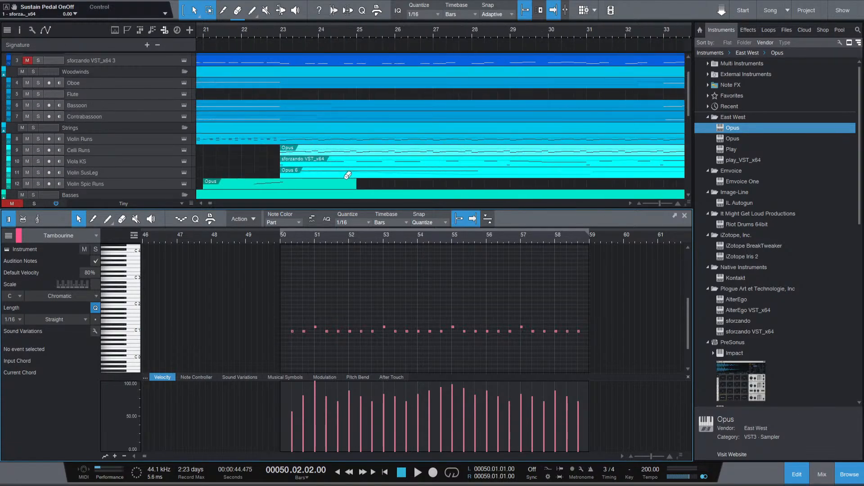
Open the Violin SusLeg part at bar 23 and listen to the passage leading into it from bar 21.
{"action": "left_click", "coordinate": [312, 170]}
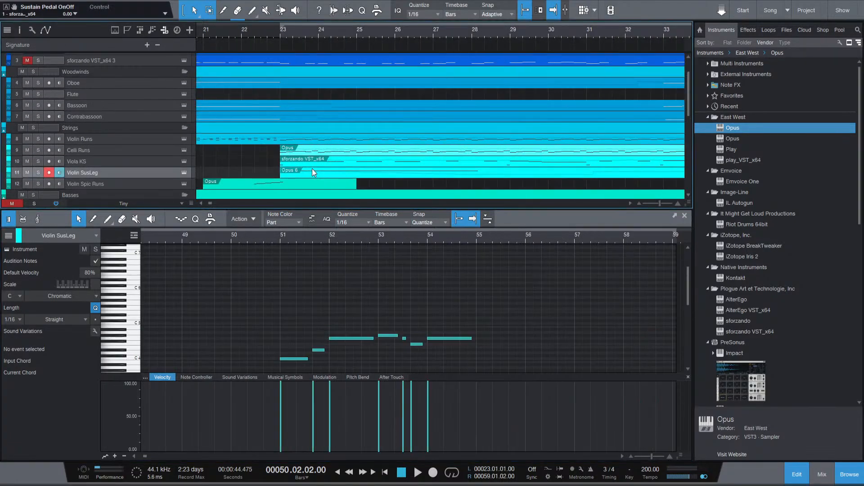
{"action": "left_click", "coordinate": [281, 33]}
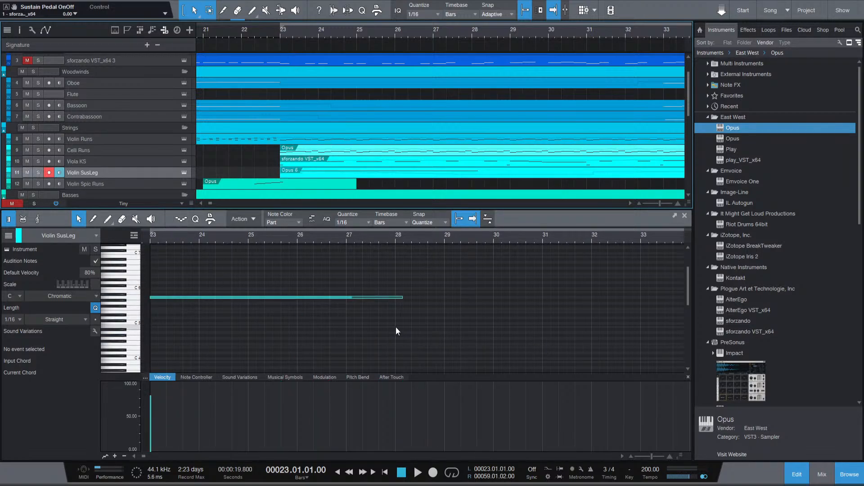
{"action": "left_click", "coordinate": [208, 32]}
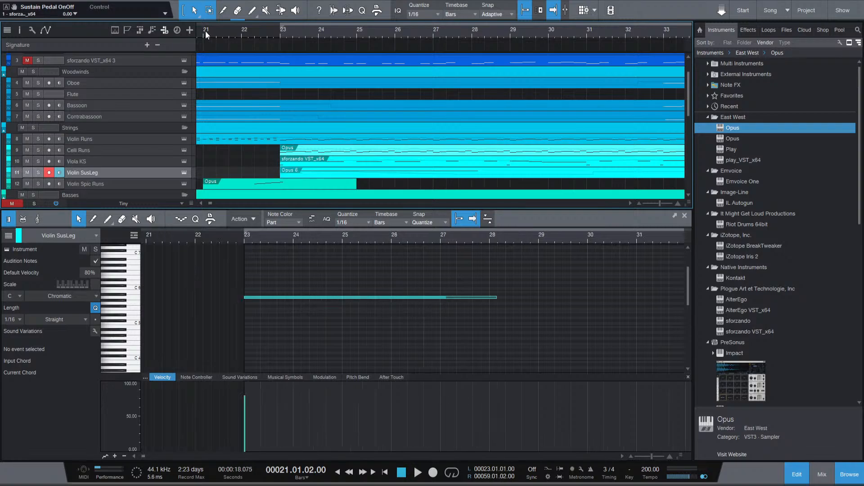
{"action": "key", "text": "space"}
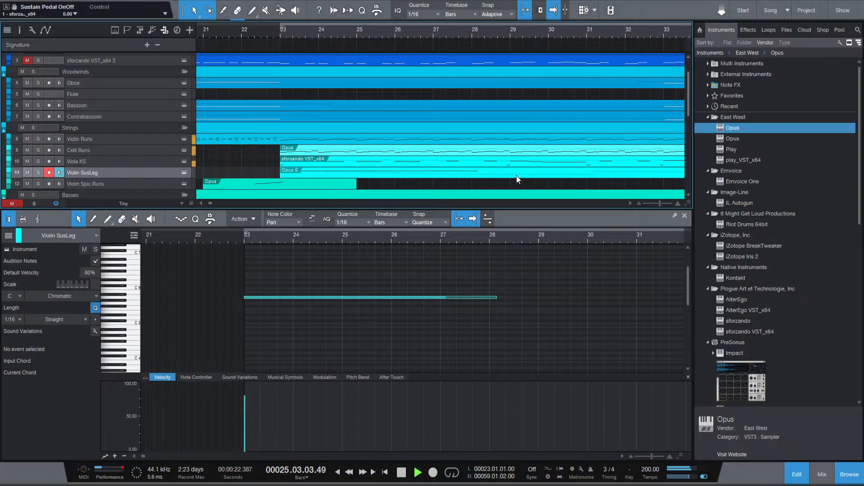
{"action": "key", "text": "space"}
Listen to the lead-in to the string entries at bar 23 again, starting from bar 19.
{"action": "scroll", "coordinate": [250, 176], "scroll_direction": "left", "scroll_amount": 1}
{"action": "scroll", "coordinate": [311, 169], "scroll_direction": "left", "scroll_amount": 4}
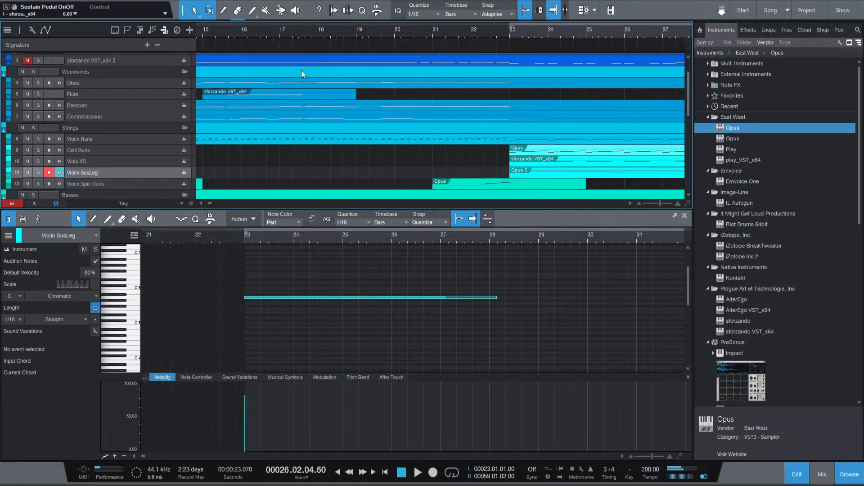
{"action": "left_click", "coordinate": [355, 31]}
{"action": "key", "text": "space"}
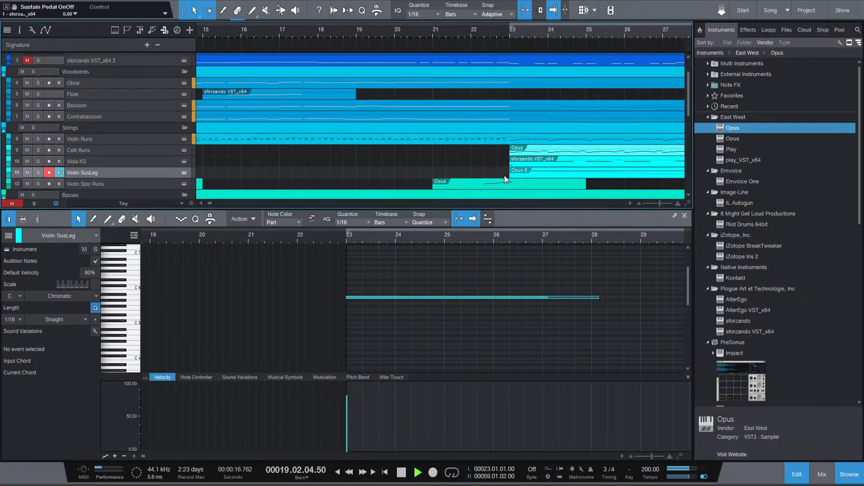
{"action": "scroll", "coordinate": [496, 163], "scroll_direction": "down", "scroll_amount": 2}
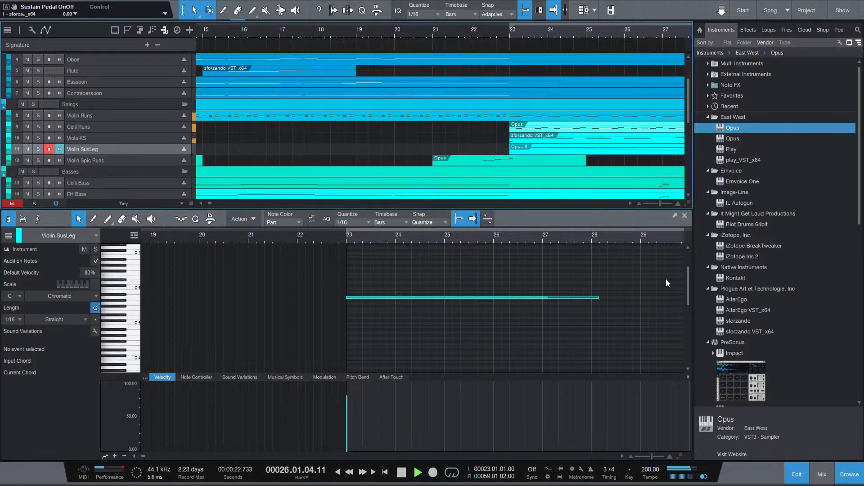
{"action": "key", "text": "space"}
Open the Violin Spic Runs part at bar 50 and select its run of notes.
{"action": "scroll", "coordinate": [492, 168], "scroll_direction": "down", "scroll_amount": 3}
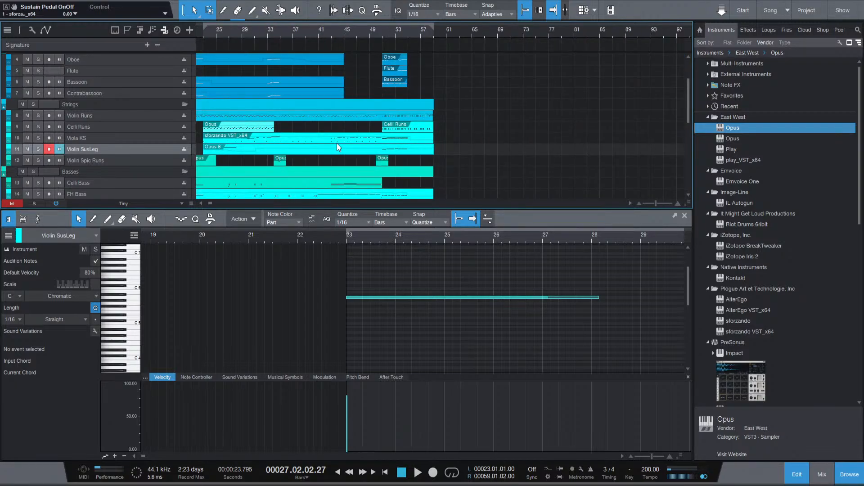
{"action": "scroll", "coordinate": [378, 68], "scroll_direction": "up", "scroll_amount": 2}
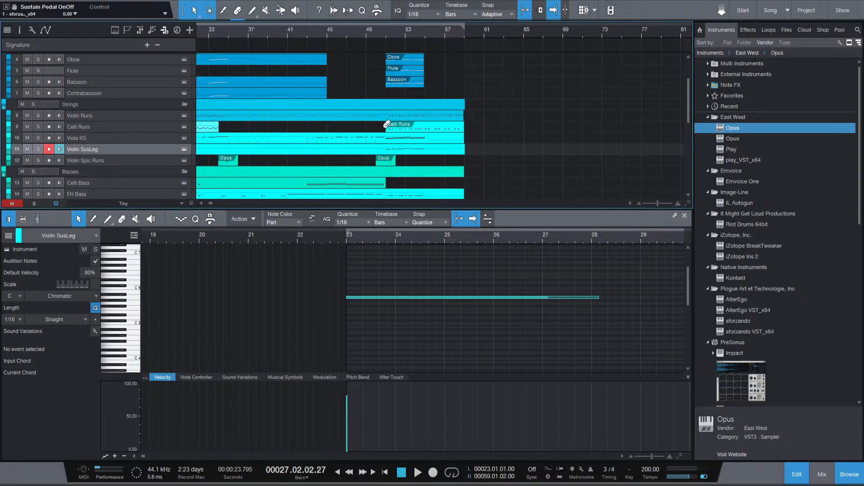
{"action": "scroll", "coordinate": [430, 138], "scroll_direction": "up", "scroll_amount": 1}
{"action": "scroll", "coordinate": [431, 137], "scroll_direction": "up", "scroll_amount": 3}
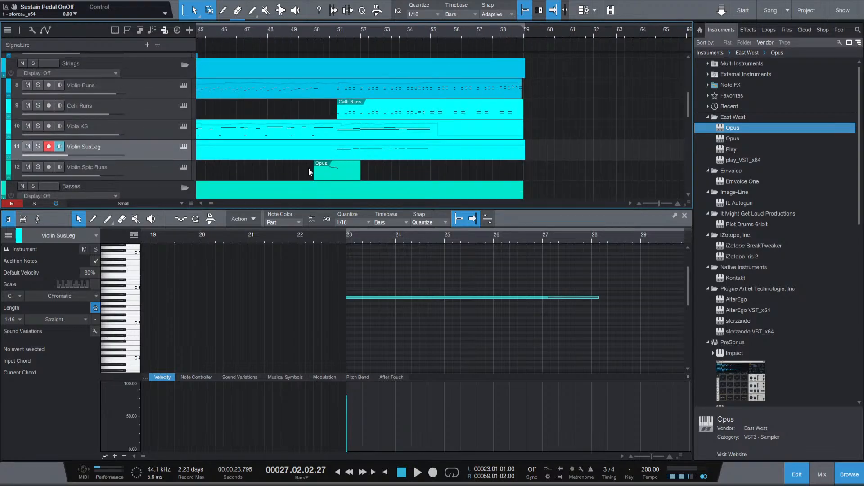
{"action": "left_click", "coordinate": [341, 175]}
{"action": "left_click_drag", "start_coordinate": [434, 353], "coordinate": [381, 275]}
Open the Violin Spic Runs part at bar 21 and clear the note selection.
{"action": "scroll", "coordinate": [288, 160], "scroll_direction": "left", "scroll_amount": 10}
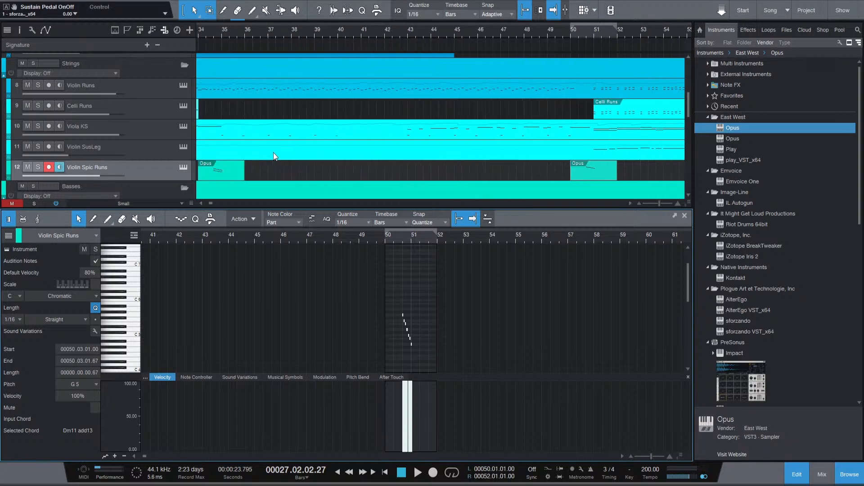
{"action": "scroll", "coordinate": [301, 171], "scroll_direction": "left", "scroll_amount": 2}
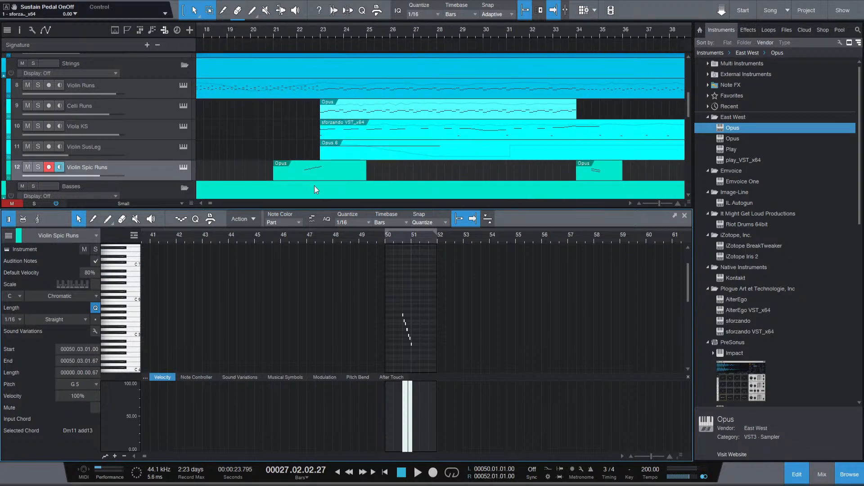
{"action": "left_click", "coordinate": [315, 175]}
{"action": "scroll", "coordinate": [455, 280], "scroll_direction": "down", "scroll_amount": 2}
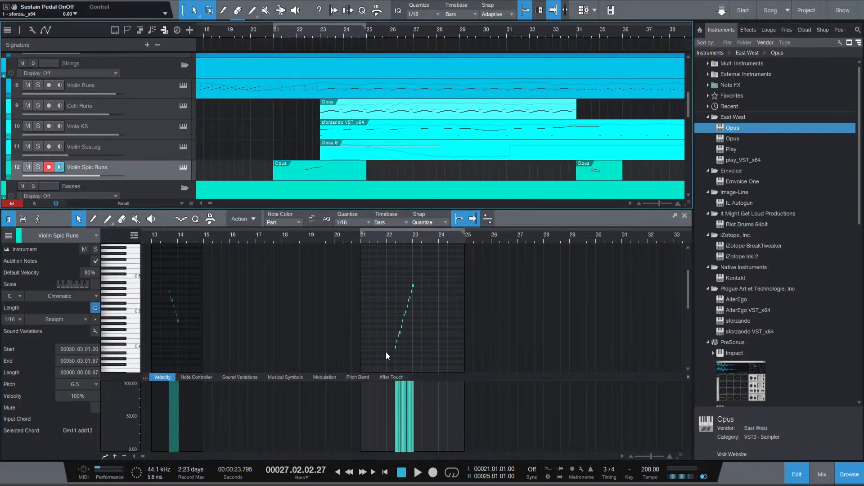
{"action": "left_click", "coordinate": [448, 260]}
Compare the short Violin Spic Runs parts at bars 13, 21, 34 and 50 with the surrounding string and bass parts.
{"action": "scroll", "coordinate": [401, 170], "scroll_direction": "down", "scroll_amount": 5}
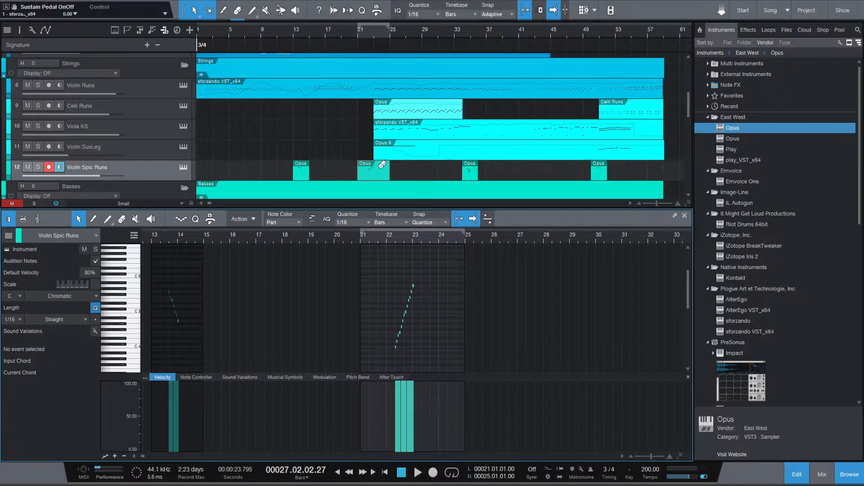
{"action": "scroll", "coordinate": [300, 180], "scroll_direction": "up", "scroll_amount": 4}
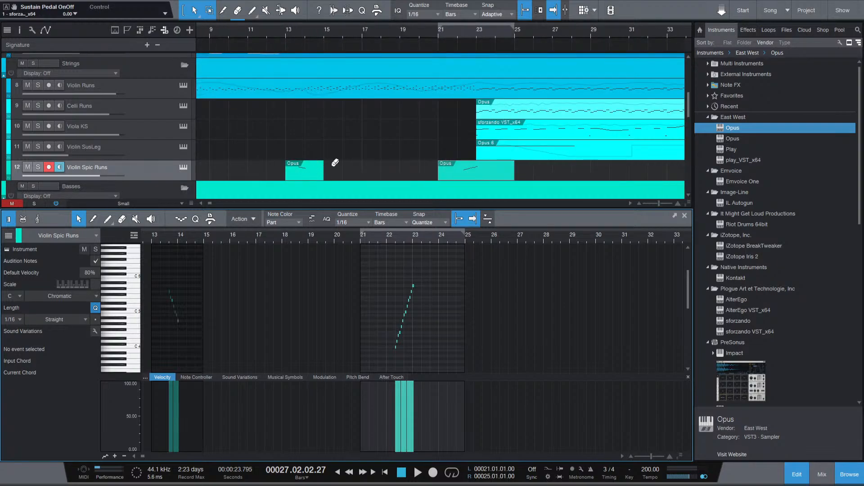
{"action": "scroll", "coordinate": [336, 165], "scroll_direction": "down", "scroll_amount": 5}
{"action": "scroll", "coordinate": [349, 189], "scroll_direction": "up", "scroll_amount": 4}
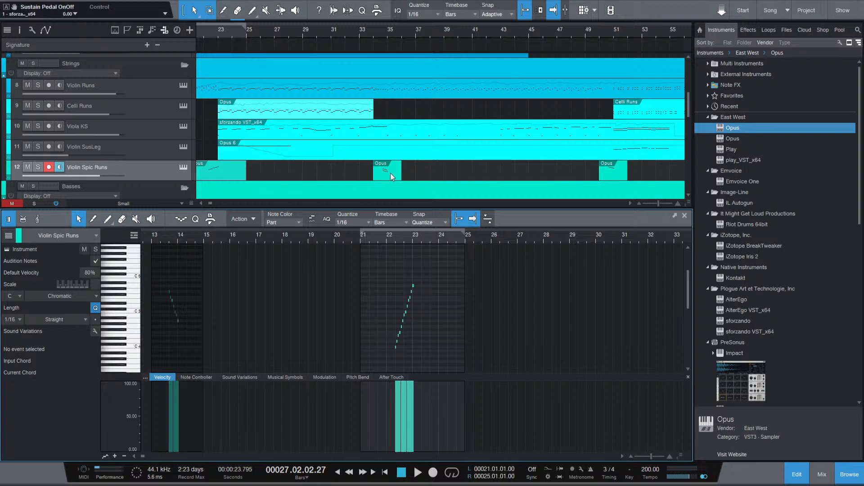
{"action": "scroll", "coordinate": [559, 161], "scroll_direction": "down", "scroll_amount": 4}
{"action": "scroll", "coordinate": [547, 155], "scroll_direction": "up", "scroll_amount": 1}
{"action": "scroll", "coordinate": [546, 158], "scroll_direction": "up", "scroll_amount": 3}
{"action": "scroll", "coordinate": [547, 157], "scroll_direction": "down", "scroll_amount": 3}
{"action": "scroll", "coordinate": [546, 155], "scroll_direction": "right", "scroll_amount": 5}
{"action": "scroll", "coordinate": [480, 121], "scroll_direction": "up", "scroll_amount": 4}
{"action": "scroll", "coordinate": [481, 121], "scroll_direction": "up", "scroll_amount": 2}
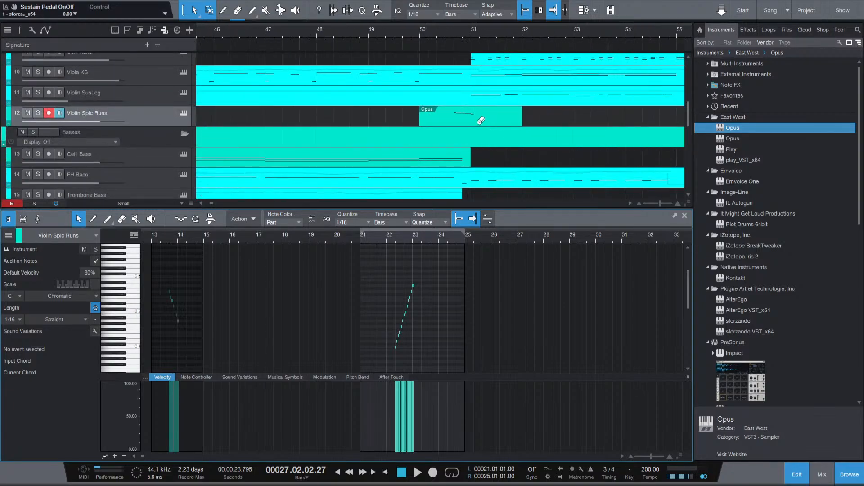
{"action": "scroll", "coordinate": [481, 121], "scroll_direction": "down", "scroll_amount": 10}
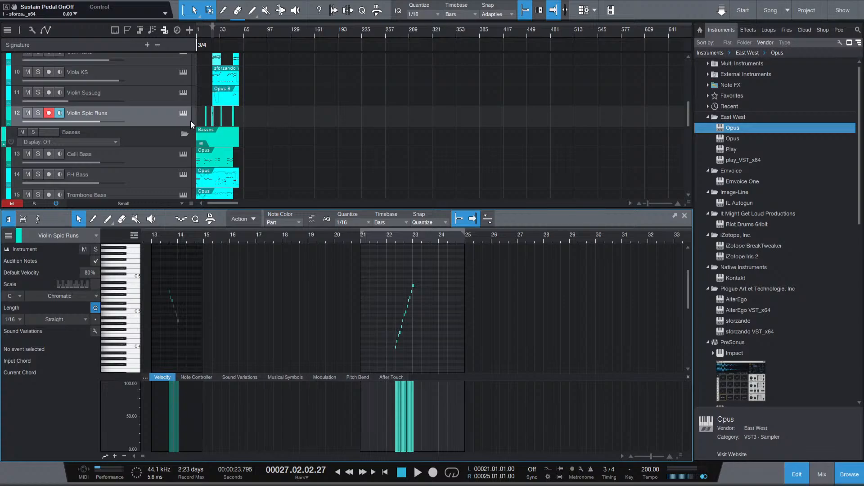
{"action": "scroll", "coordinate": [208, 116], "scroll_direction": "up", "scroll_amount": 2}
{"action": "scroll", "coordinate": [209, 116], "scroll_direction": "up", "scroll_amount": 5}
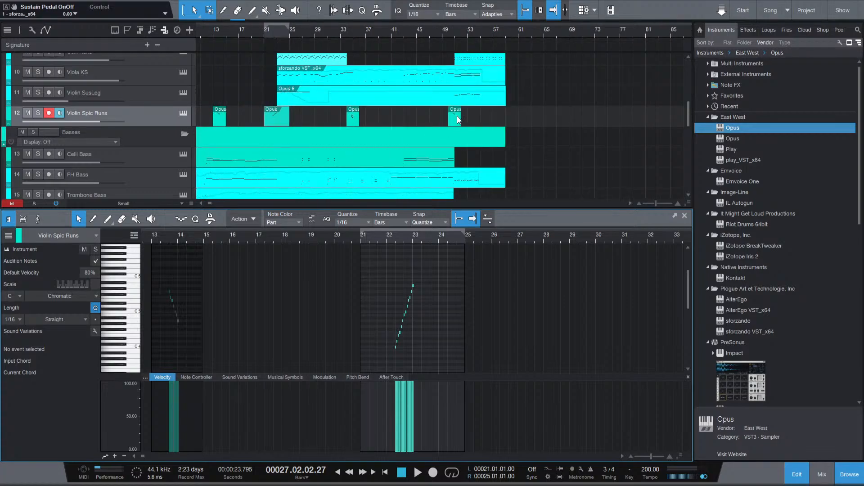
{"action": "scroll", "coordinate": [457, 120], "scroll_direction": "up", "scroll_amount": 5}
Listen to the closing section of the arrangement from around bar 50.
{"action": "left_click", "coordinate": [446, 31]}
{"action": "scroll", "coordinate": [546, 135], "scroll_direction": "up", "scroll_amount": 3}
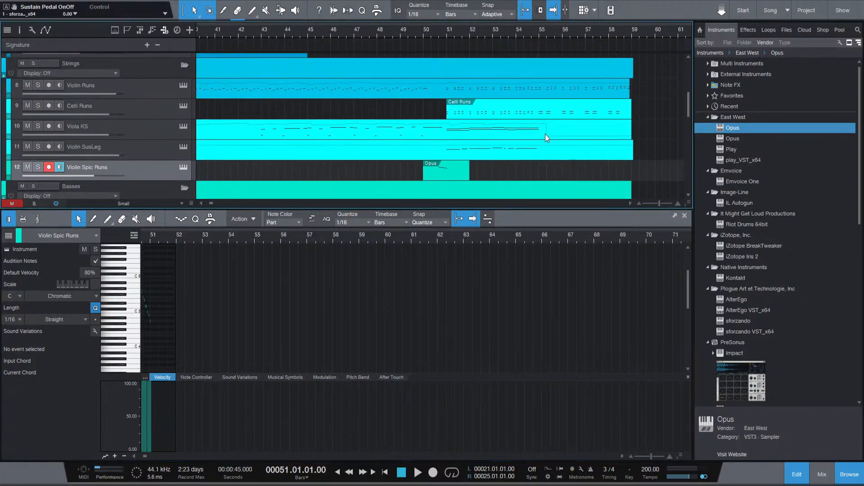
{"action": "scroll", "coordinate": [545, 134], "scroll_direction": "down", "scroll_amount": 2}
{"action": "scroll", "coordinate": [545, 129], "scroll_direction": "down", "scroll_amount": 3}
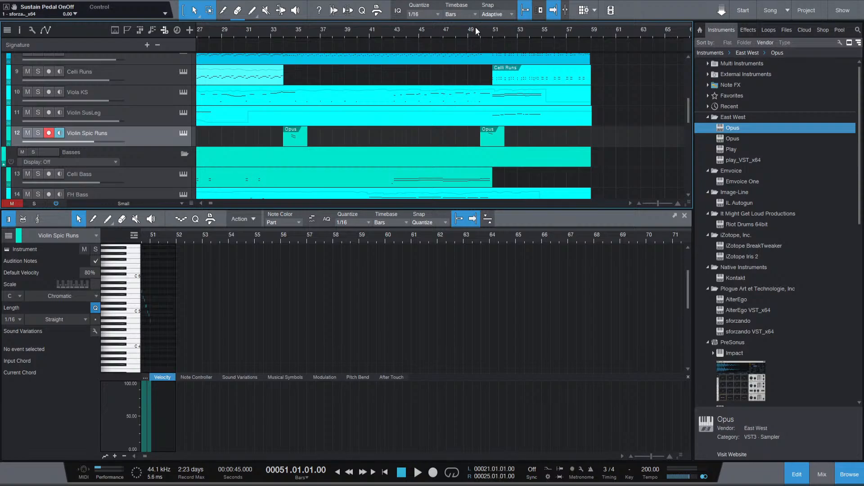
{"action": "key", "text": "space"}
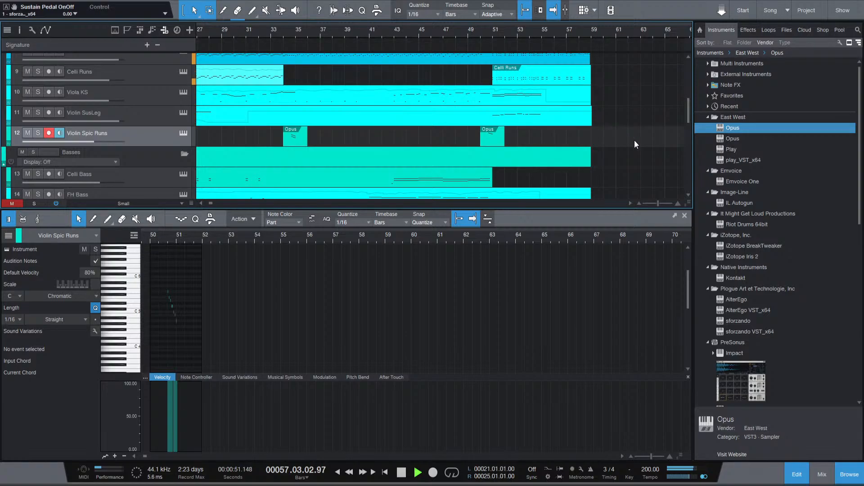
{"action": "key", "text": "space"}
Unmute the MIDI Song Reference folder and continue playback from bar 58.
{"action": "scroll", "coordinate": [627, 139], "scroll_direction": "up", "scroll_amount": 8}
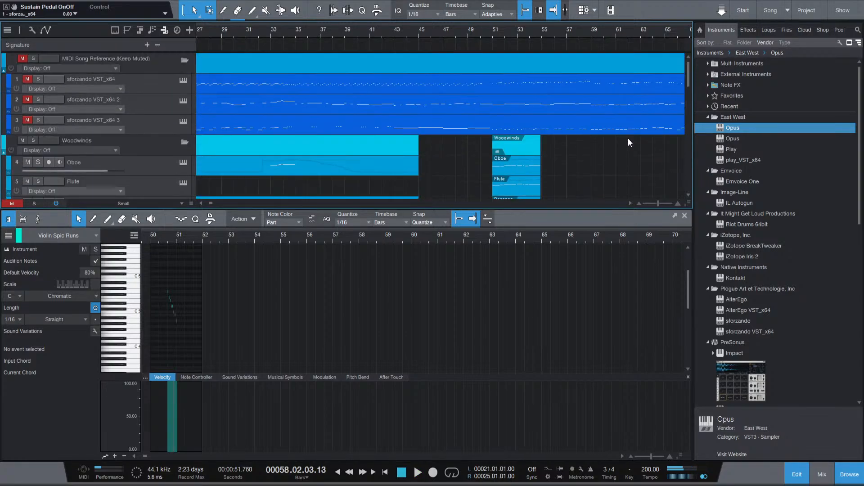
{"action": "left_click", "coordinate": [26, 58]}
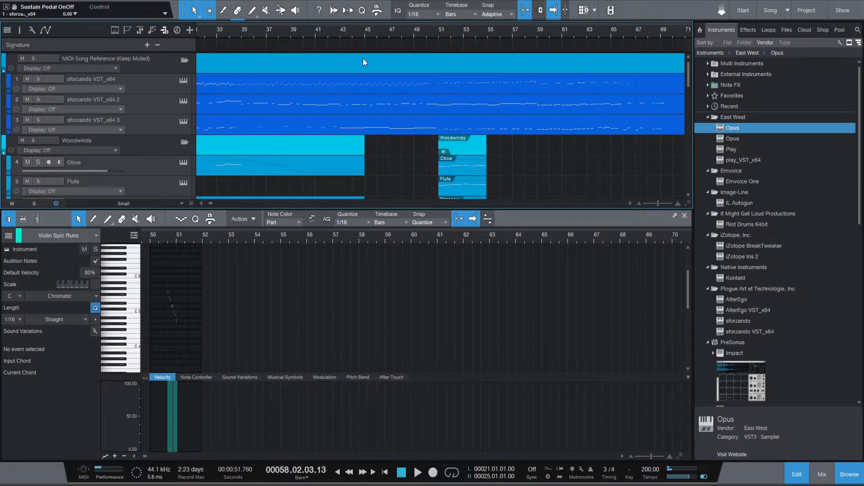
{"action": "key", "text": "space"}
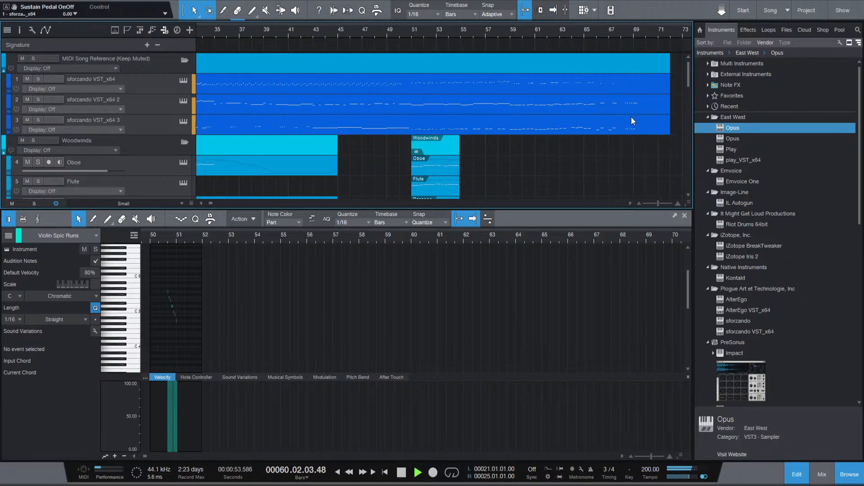
Open the sforzando VST_x64 2 reference part to view its notes during playback.
{"action": "scroll", "coordinate": [506, 121], "scroll_direction": "down", "scroll_amount": 2}
{"action": "scroll", "coordinate": [507, 120], "scroll_direction": "up", "scroll_amount": 2}
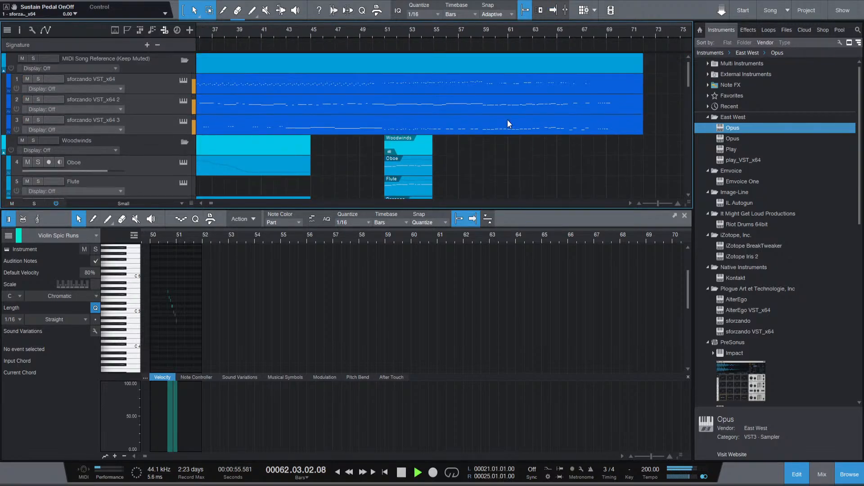
{"action": "left_click", "coordinate": [466, 105]}
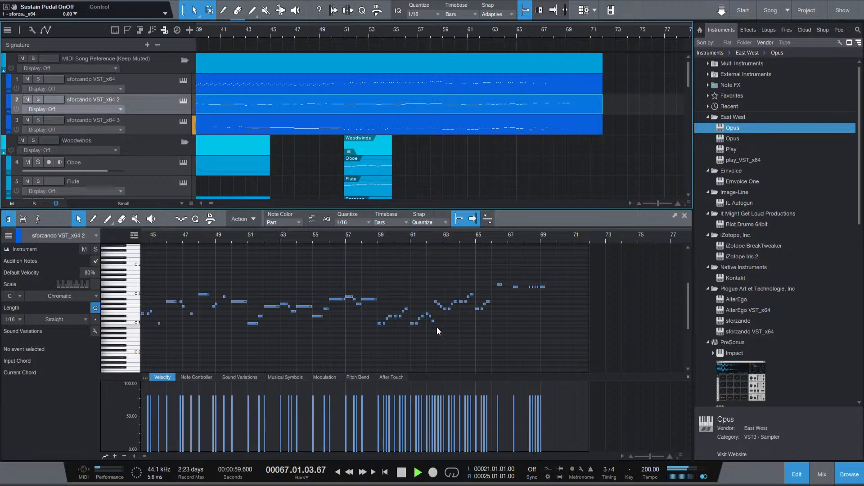
Solo the MIDI Song Reference folder and play the reference from bar 59.
{"action": "key", "text": "space"}
{"action": "left_click", "coordinate": [376, 241]}
{"action": "left_click", "coordinate": [379, 241]}
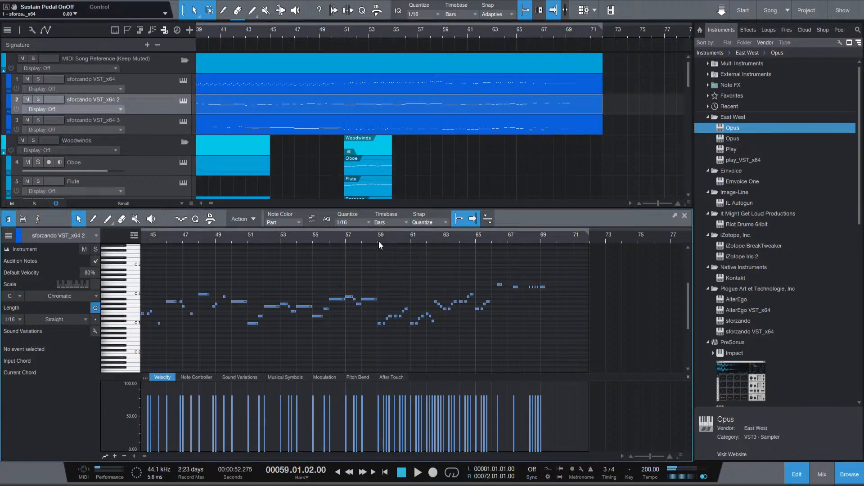
{"action": "left_click", "coordinate": [33, 59]}
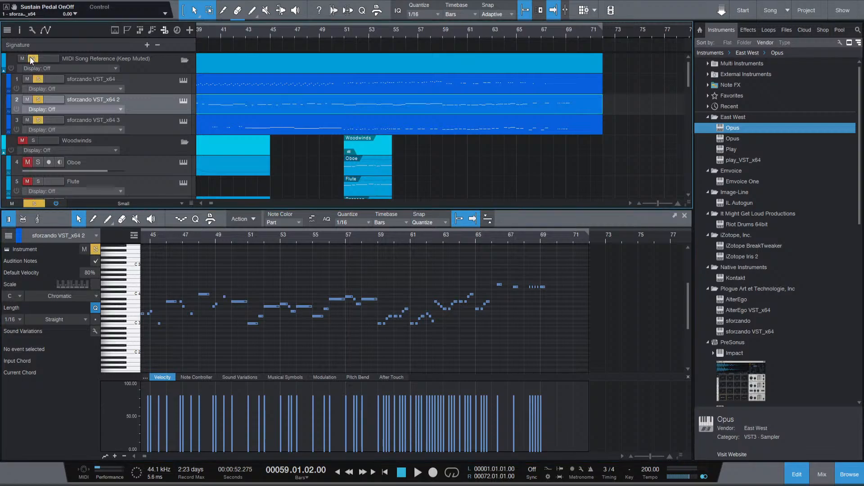
{"action": "key", "text": "space"}
{"action": "left_click", "coordinate": [407, 40]}
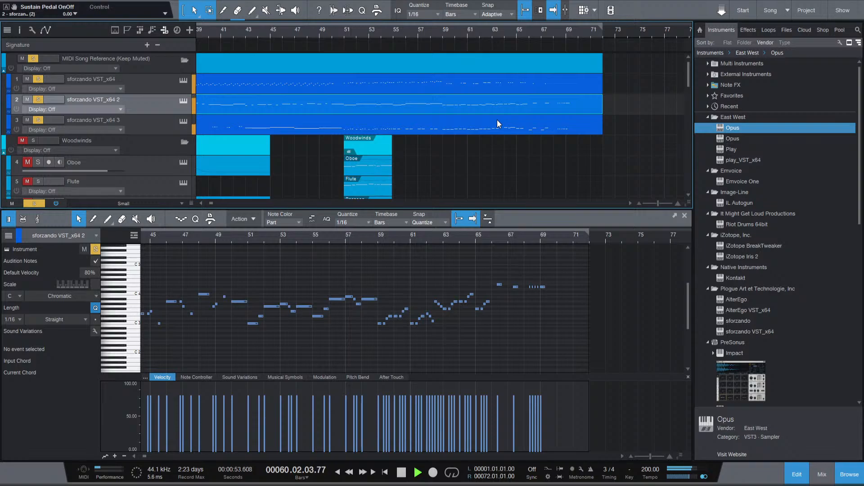
{"action": "key", "text": "space"}
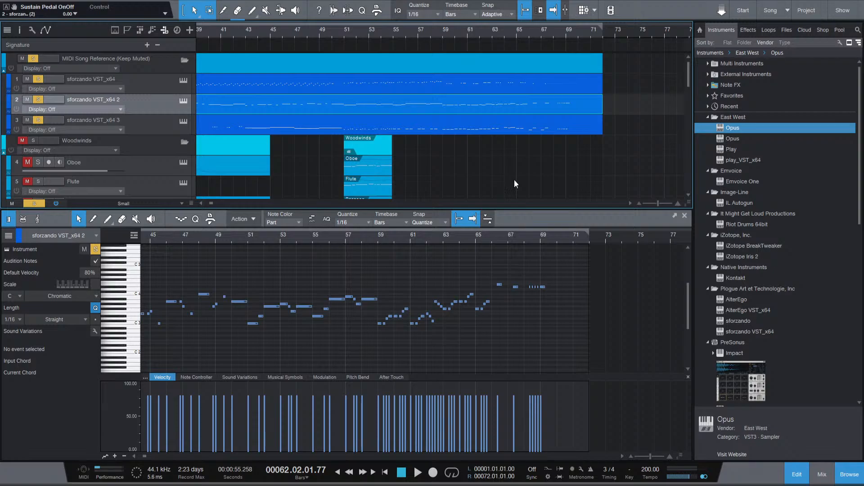
Select and copy the melody notes from bar 59 through bar 65 in the sforzando VST_x64 2 part.
{"action": "scroll", "coordinate": [215, 165], "scroll_direction": "down", "scroll_amount": 5}
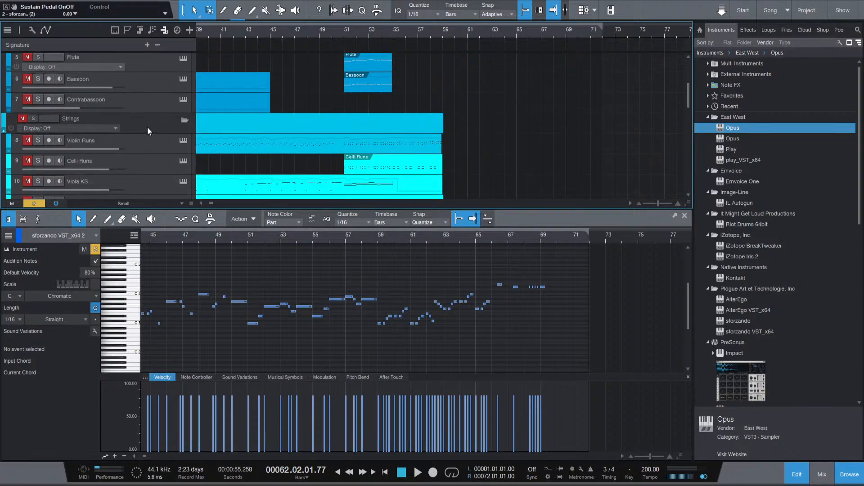
{"action": "scroll", "coordinate": [147, 127], "scroll_direction": "down", "scroll_amount": 3}
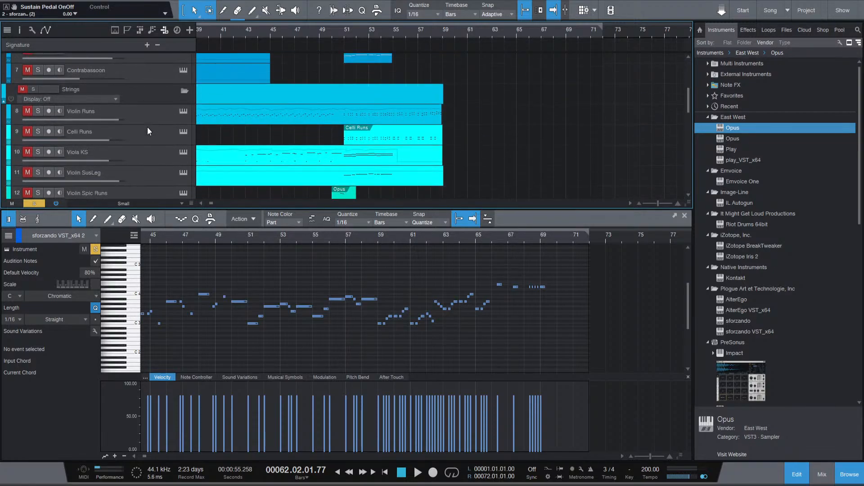
{"action": "scroll", "coordinate": [147, 127], "scroll_direction": "down", "scroll_amount": 1}
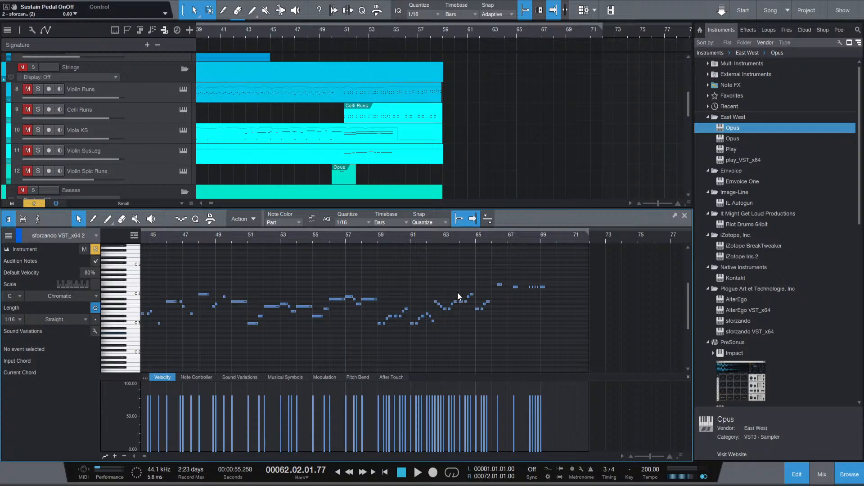
{"action": "left_click_drag", "start_coordinate": [494, 280], "coordinate": [491, 281]}
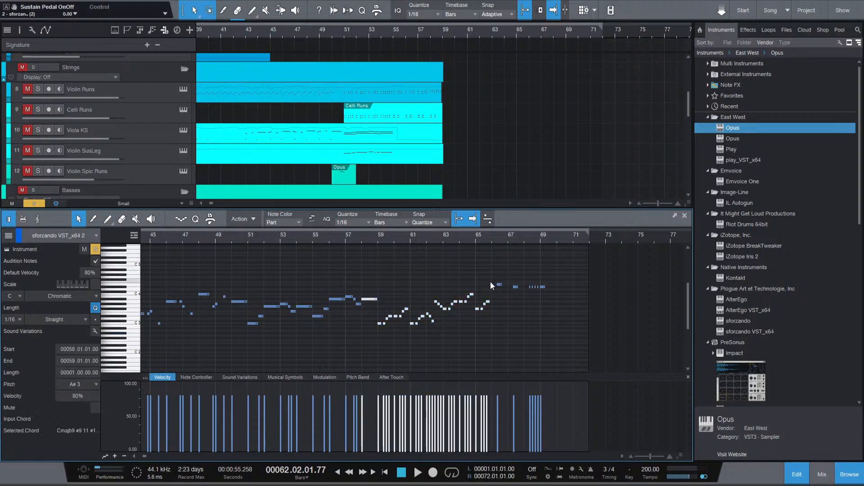
{"action": "left_click", "coordinate": [390, 330]}
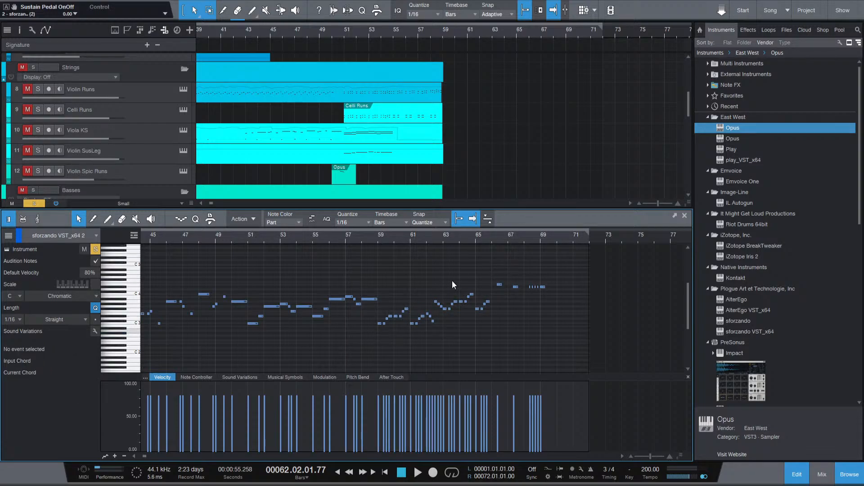
{"action": "left_click_drag", "start_coordinate": [490, 277], "coordinate": [375, 328]}
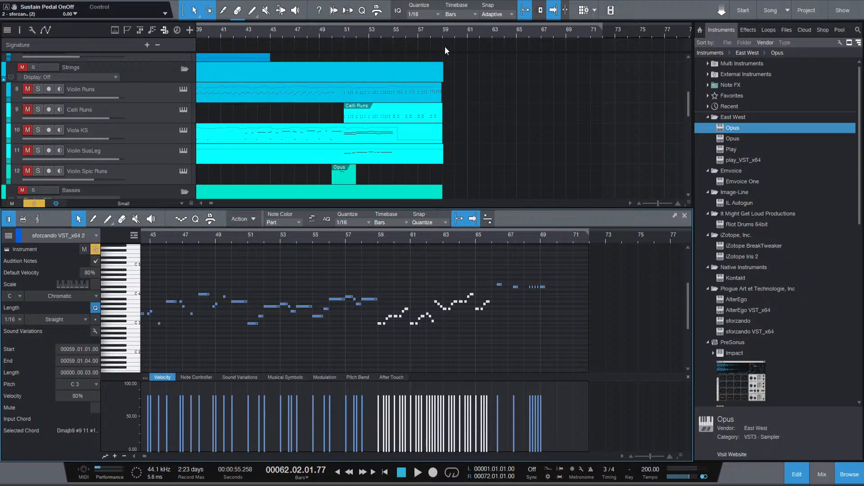
Create an empty part on the Celli Runs track at bar 59 and extend it to bar 65.
{"action": "left_click", "coordinate": [442, 31]}
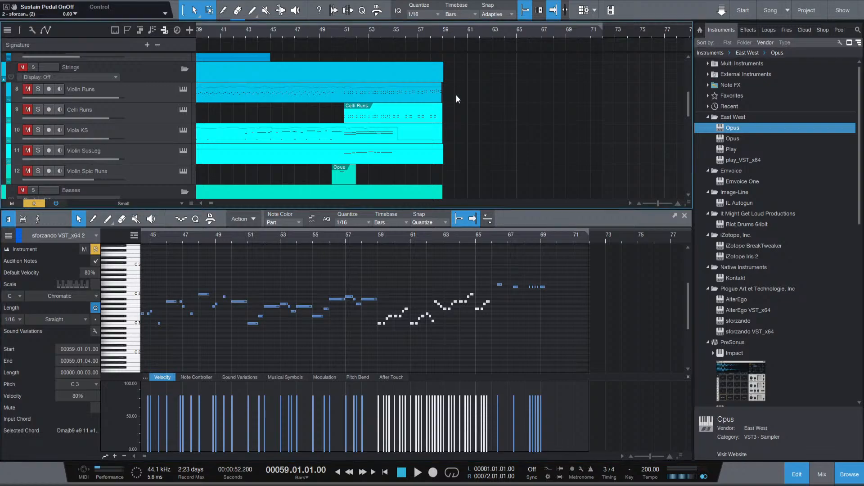
{"action": "left_click", "coordinate": [448, 117]}
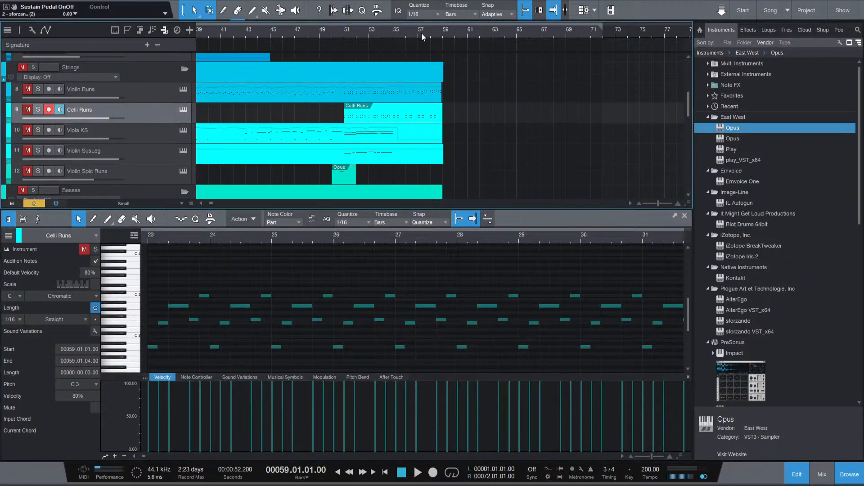
{"action": "double_click", "coordinate": [449, 115]}
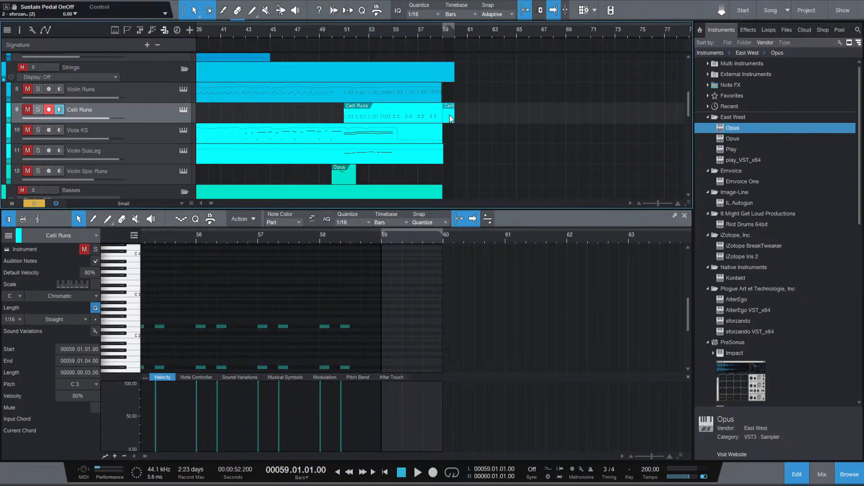
{"action": "left_click_drag", "start_coordinate": [454, 117], "coordinate": [517, 116]}
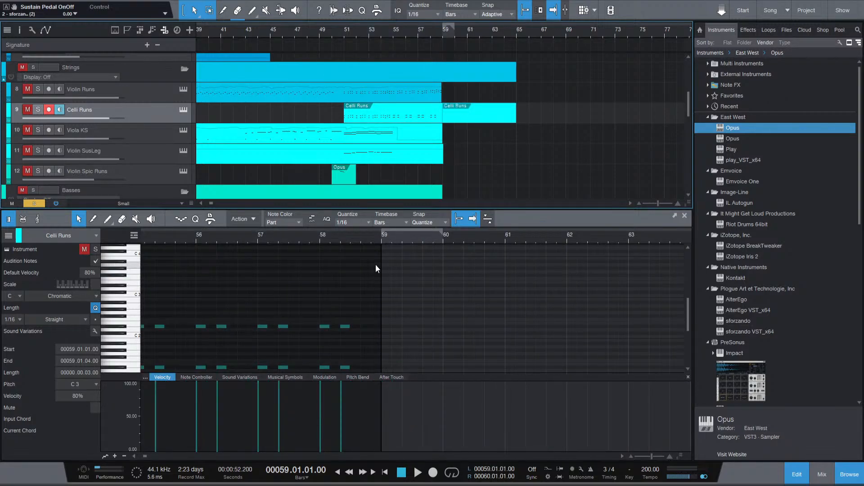
Paste the copied notes at bar 59 into the new Celli Runs part and solo the track.
{"action": "key", "text": "ctrl+v"}
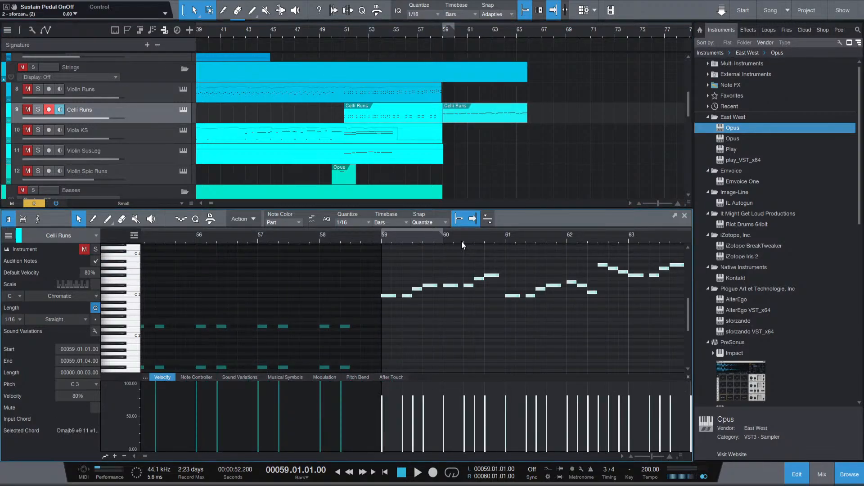
{"action": "left_click", "coordinate": [466, 331]}
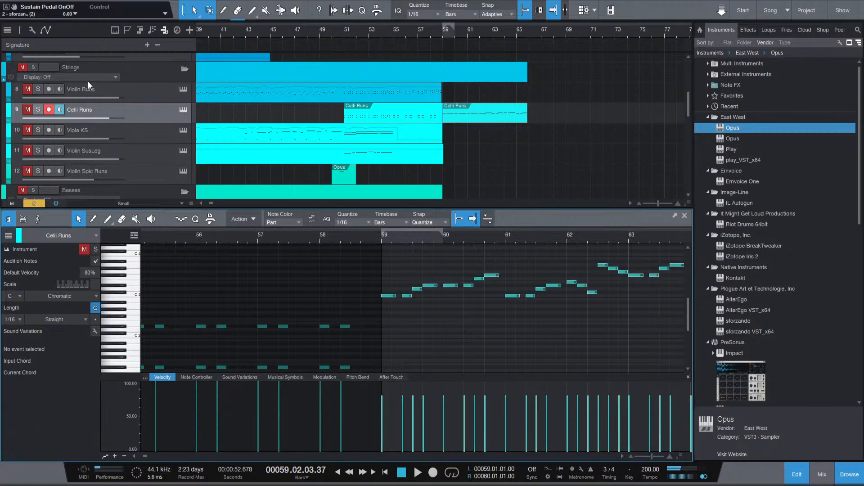
{"action": "left_click", "coordinate": [39, 109]}
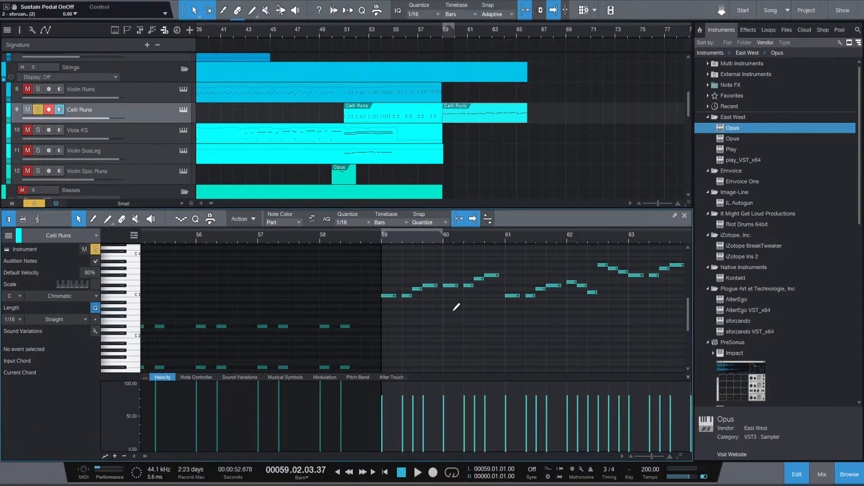
Transpose all the pasted notes down two octaves, set their velocity to 100%, and play them back.
{"action": "key", "text": "ctrl+a"}
{"action": "key", "text": "shift+Down"}
{"action": "key", "text": "shift+Down"}
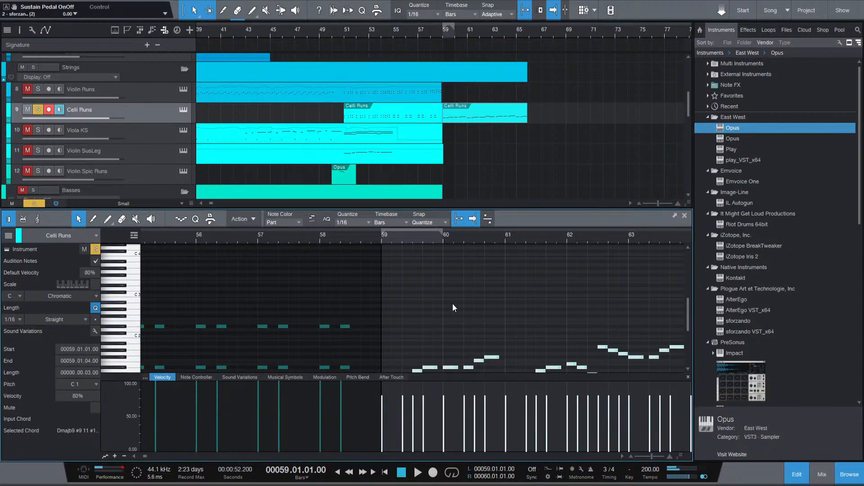
{"action": "key", "text": "space"}
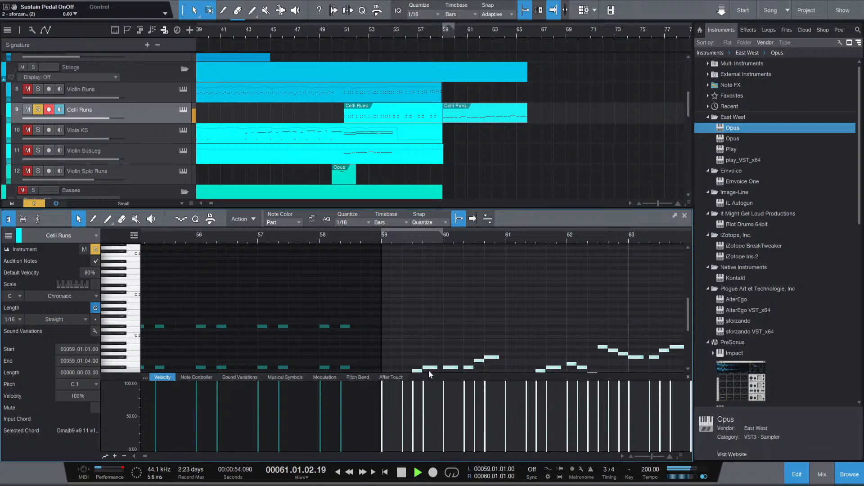
{"action": "scroll", "coordinate": [420, 334], "scroll_direction": "down", "scroll_amount": 2}
{"action": "scroll", "coordinate": [455, 339], "scroll_direction": "down", "scroll_amount": 1}
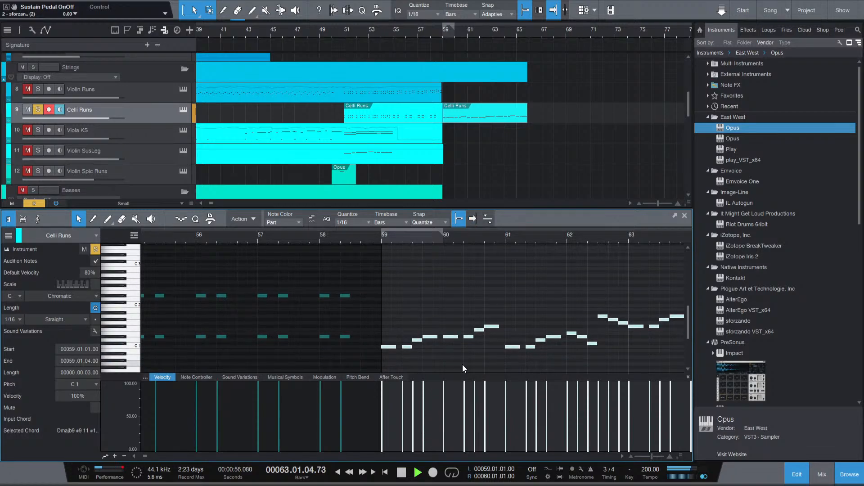
Raise the selected notes one octave to start at C 2 and play them from bar 59.
{"action": "key", "text": "space"}
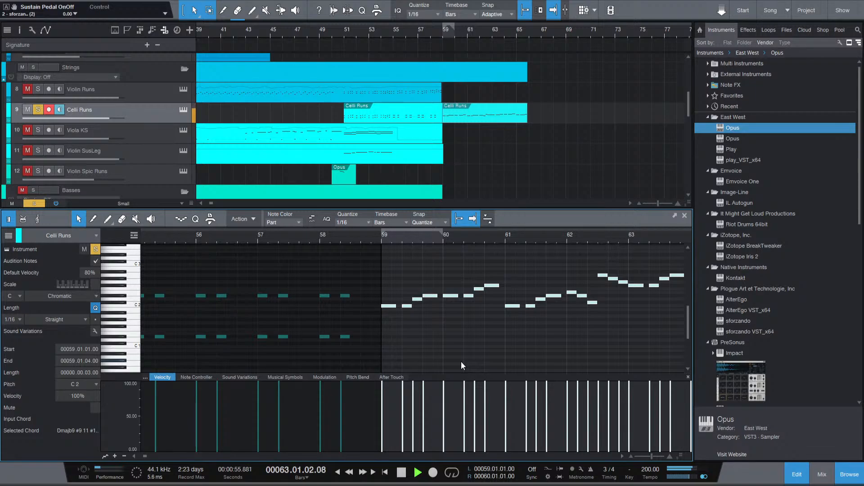
{"action": "scroll", "coordinate": [514, 305], "scroll_direction": "down", "scroll_amount": 3}
{"action": "key", "text": "space"}
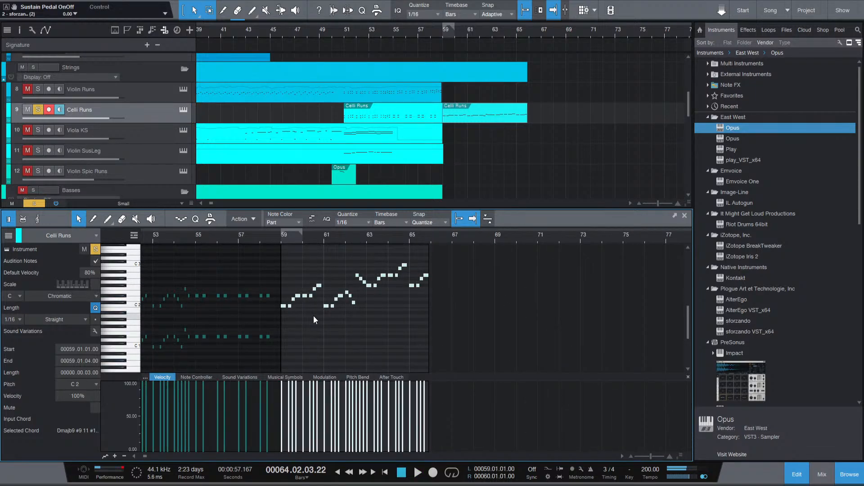
Shorten all the selected Celli Runs notes by one sixteenth and play back the passage.
{"action": "scroll", "coordinate": [329, 306], "scroll_direction": "up", "scroll_amount": 3}
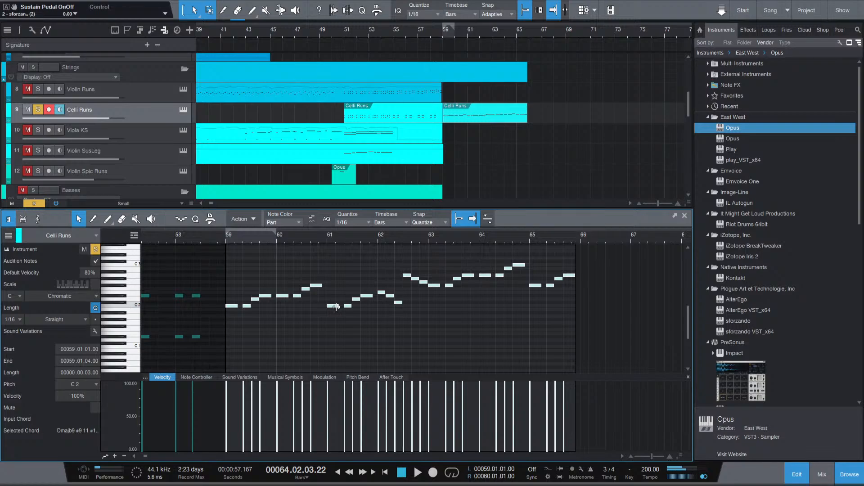
{"action": "left_click_drag", "start_coordinate": [336, 308], "coordinate": [334, 308]}
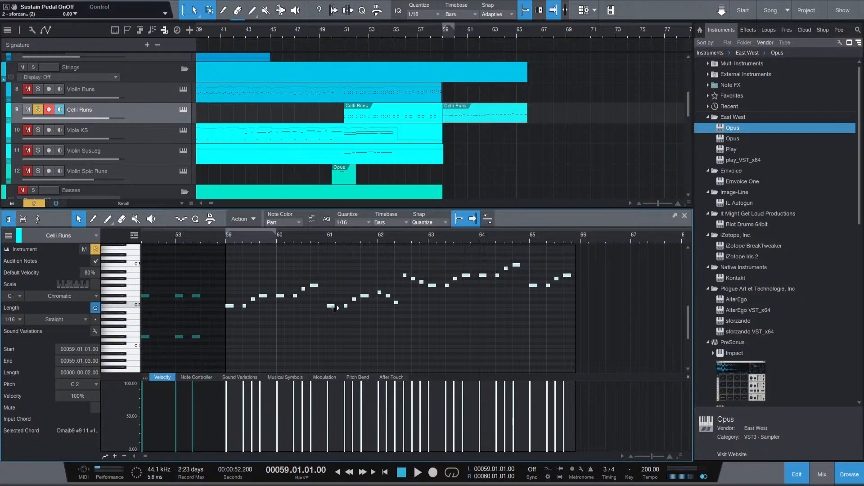
{"action": "key", "text": "space"}
{"action": "left_click", "coordinate": [606, 351]}
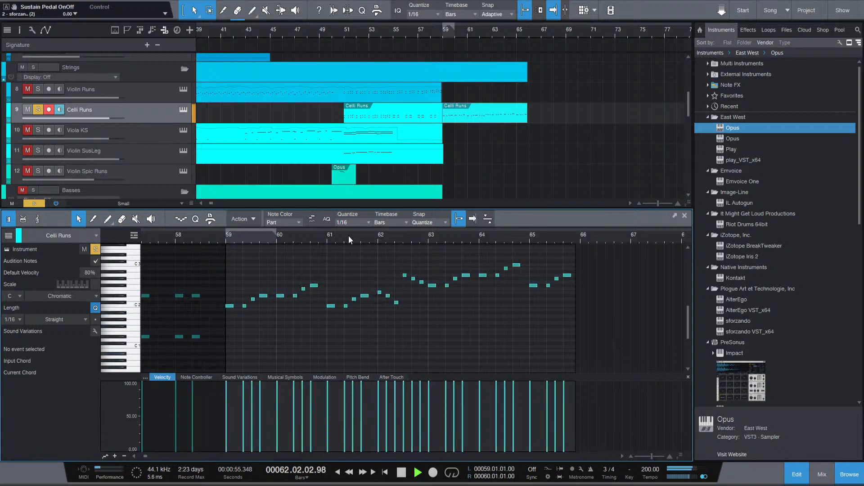
Select all the Celli Runs notes, transpose them down one octave to start at C 1, and listen to them.
{"action": "scroll", "coordinate": [242, 237], "scroll_direction": "up", "scroll_amount": 1}
{"action": "scroll", "coordinate": [241, 235], "scroll_direction": "up", "scroll_amount": 1}
{"action": "key", "text": "ctrl+a"}
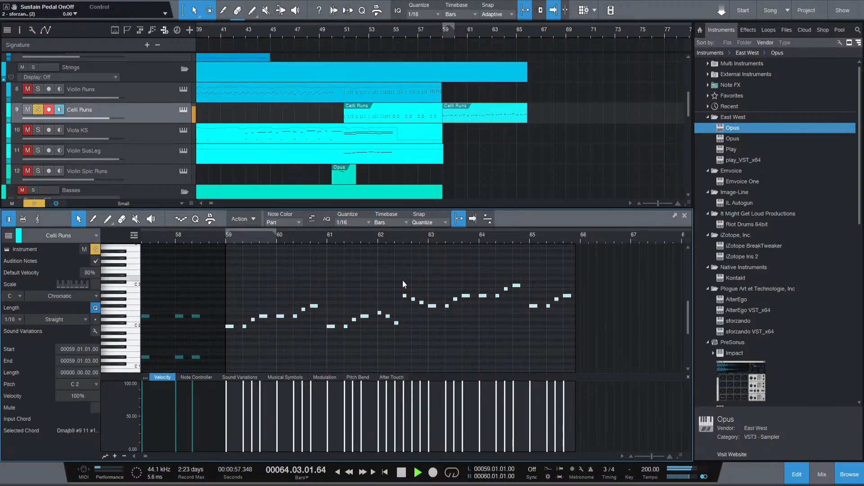
{"action": "key", "text": "shift+Down"}
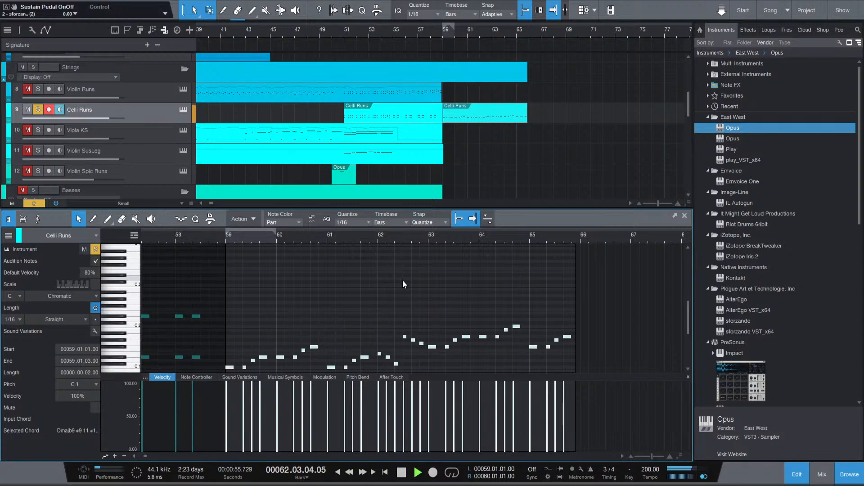
{"action": "scroll", "coordinate": [587, 310], "scroll_direction": "down", "scroll_amount": 2}
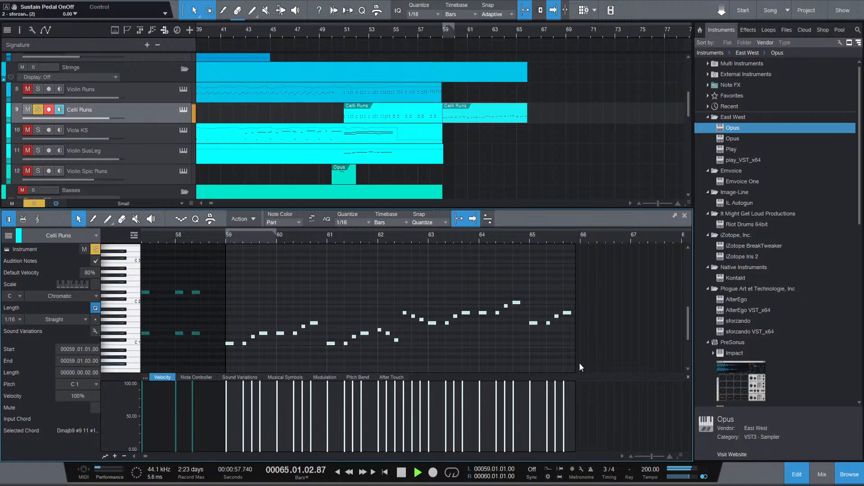
{"action": "key", "text": "space"}
Duplicate the whole run at bar 59, move the copy up one octave, and play the doubled line.
{"action": "left_click_drag", "start_coordinate": [585, 354], "coordinate": [226, 295]}
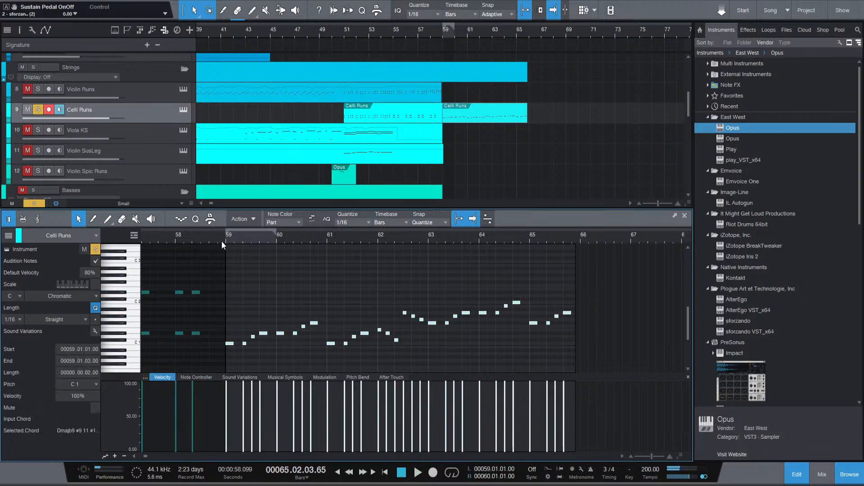
{"action": "key", "text": "ctrl+v"}
{"action": "key", "text": "shift+Up"}
{"action": "key", "text": "space"}
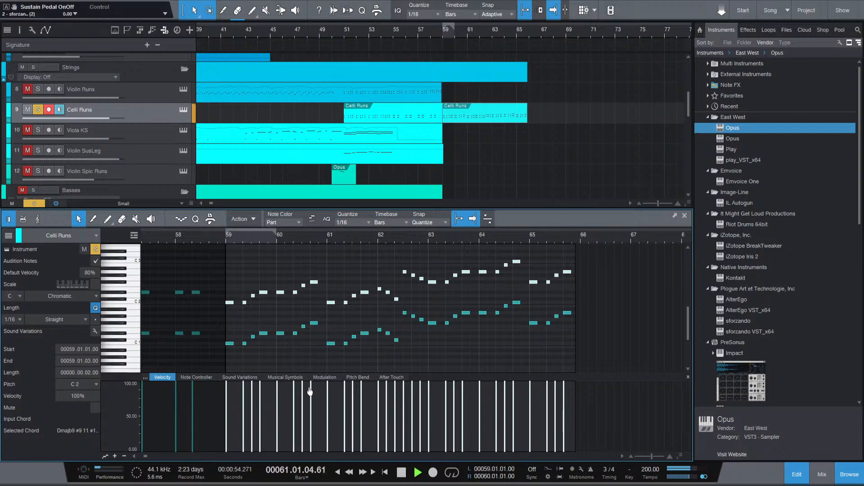
Lower the velocity of the upper octave copy to 82% and play the passage from bar 59.
{"action": "left_click_drag", "start_coordinate": [302, 401], "coordinate": [302, 415]}
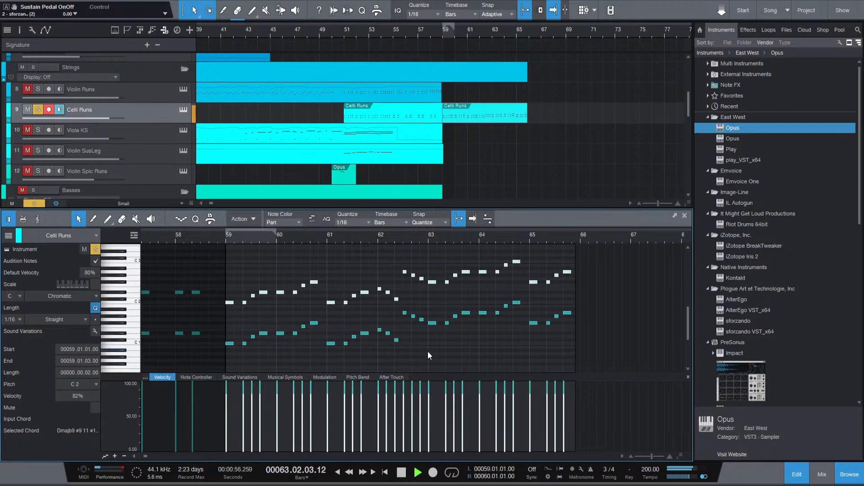
{"action": "left_click", "coordinate": [509, 357]}
{"action": "key", "text": "space"}
{"action": "left_click", "coordinate": [225, 236]}
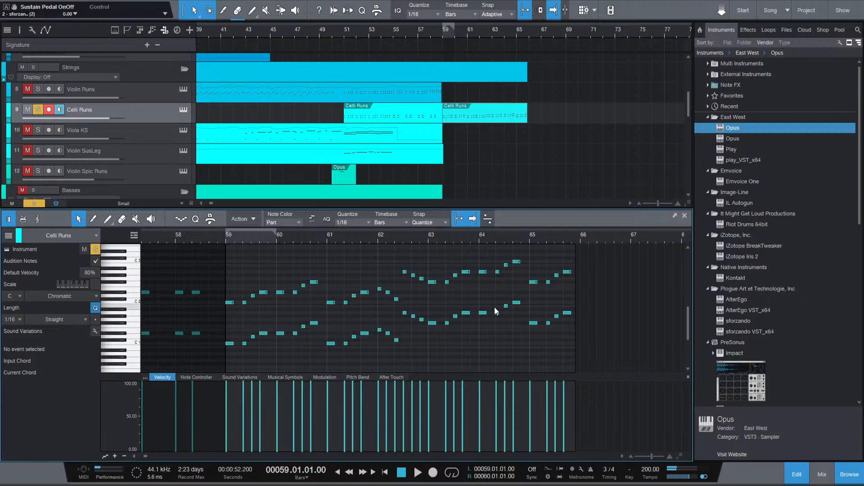
{"action": "key", "text": "space"}
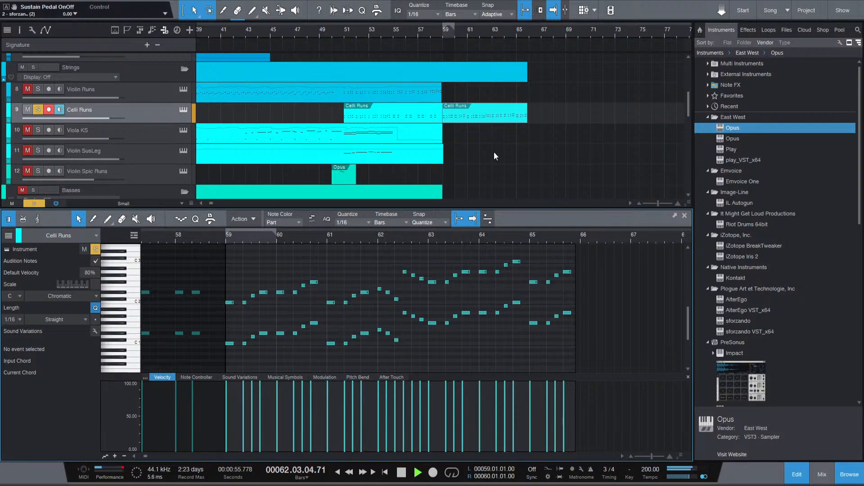
Turn off solo on the MIDI Song Reference folder and set the loop range to the new Celli Runs part, bars 59 to 65.
{"action": "scroll", "coordinate": [114, 134], "scroll_direction": "up", "scroll_amount": 8}
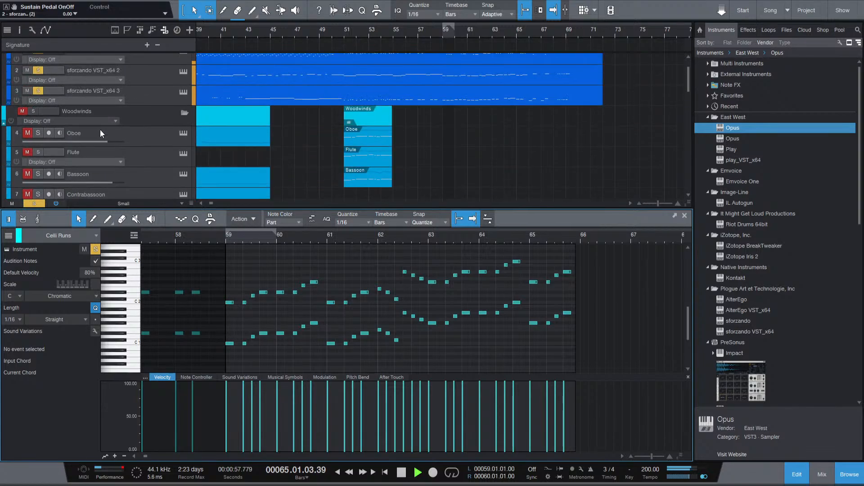
{"action": "left_click", "coordinate": [33, 58]}
{"action": "key", "text": "space"}
{"action": "key", "text": "p"}
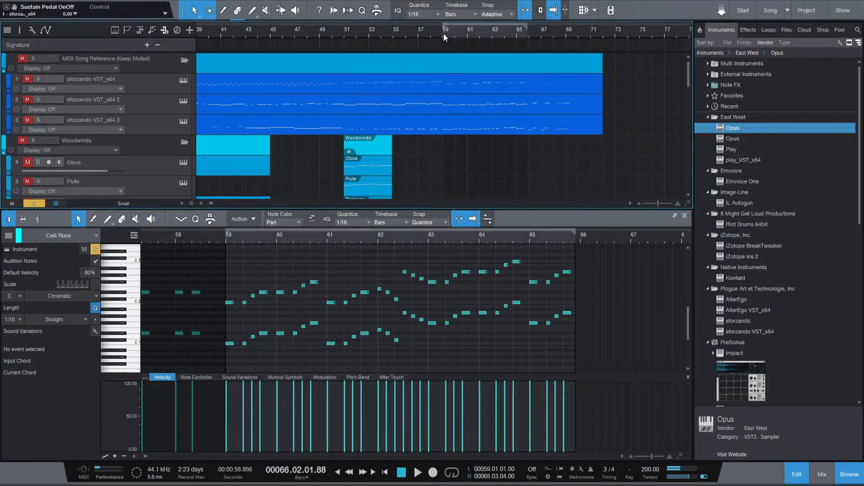
Play the soloed Celli Runs line from bar 59 while looking over the arrangement.
{"action": "key", "text": "space"}
{"action": "scroll", "coordinate": [492, 176], "scroll_direction": "down", "scroll_amount": 3}
{"action": "scroll", "coordinate": [490, 176], "scroll_direction": "up", "scroll_amount": 3}
{"action": "scroll", "coordinate": [490, 176], "scroll_direction": "down", "scroll_amount": 3}
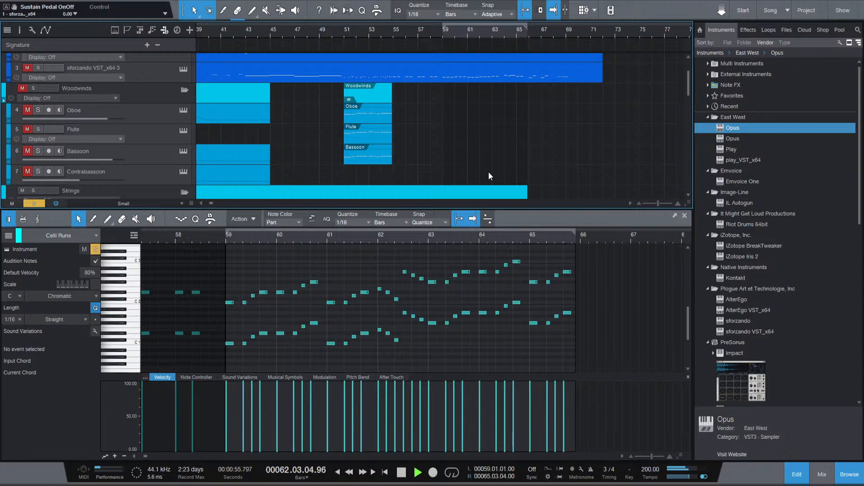
{"action": "scroll", "coordinate": [488, 171], "scroll_direction": "up", "scroll_amount": 3}
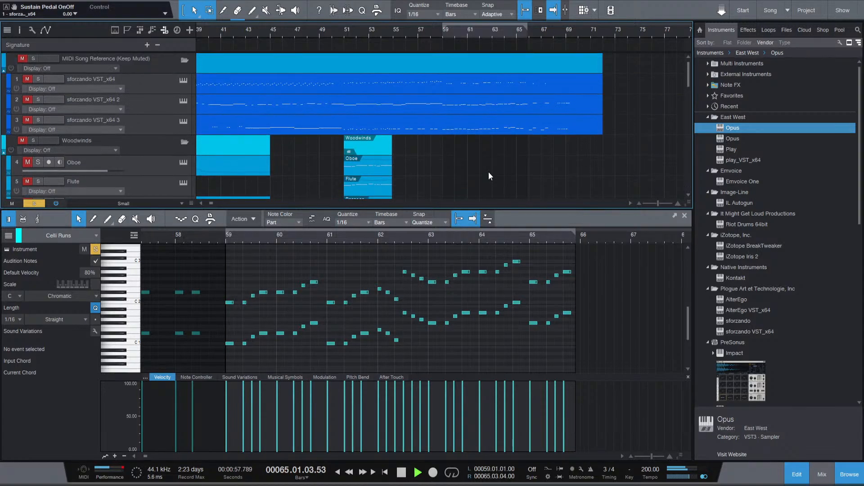
{"action": "key", "text": "space"}
Open the sforzando VST_x64 reference part, solo its track and listen to its notes after bar 59.
{"action": "left_click", "coordinate": [510, 85]}
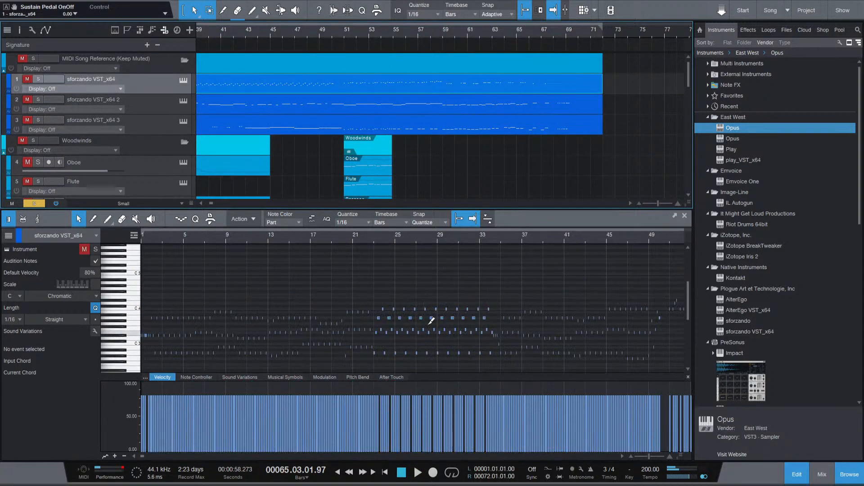
{"action": "left_click", "coordinate": [38, 79]}
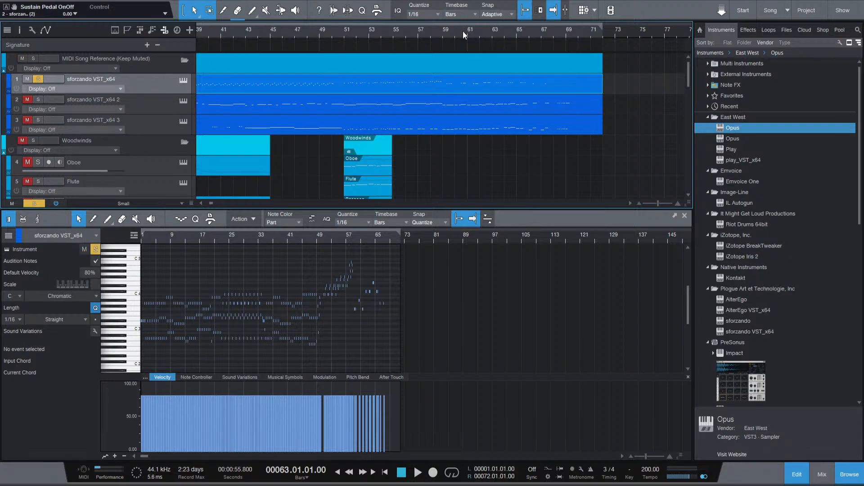
{"action": "key", "text": "space"}
{"action": "scroll", "coordinate": [356, 312], "scroll_direction": "up", "scroll_amount": 2}
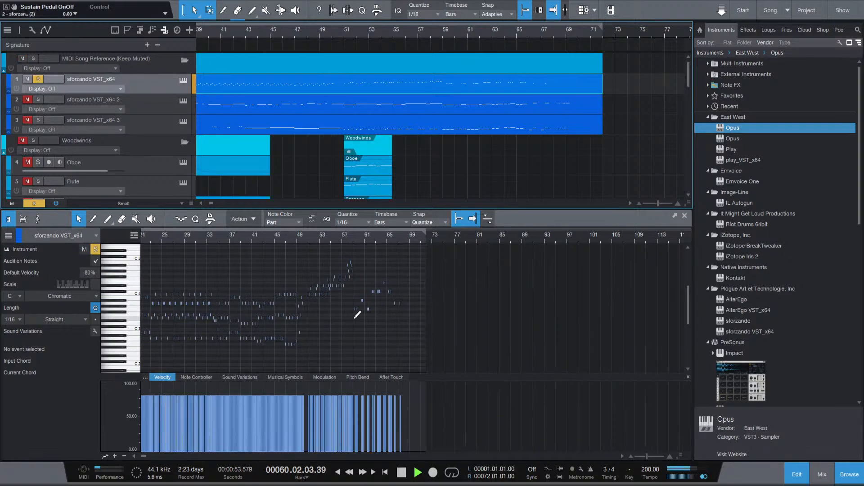
{"action": "scroll", "coordinate": [405, 317], "scroll_direction": "up", "scroll_amount": 2}
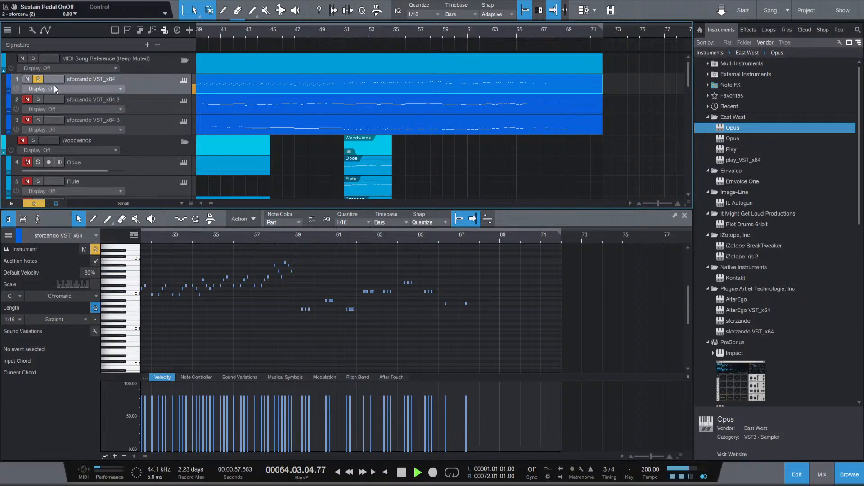
{"action": "key", "text": "space"}
Switch solo to the sforzando VST_x64 3 reference track, play it from bar 59 and open its part.
{"action": "left_click", "coordinate": [37, 77]}
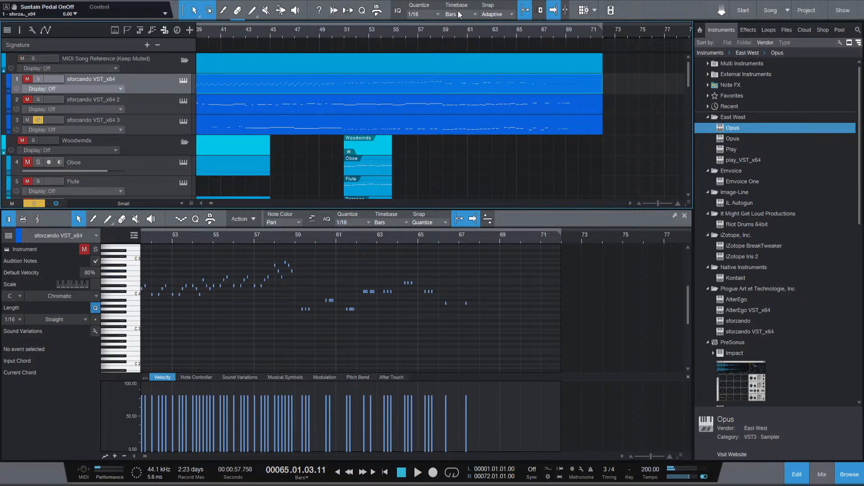
{"action": "left_click", "coordinate": [444, 35]}
{"action": "key", "text": "space"}
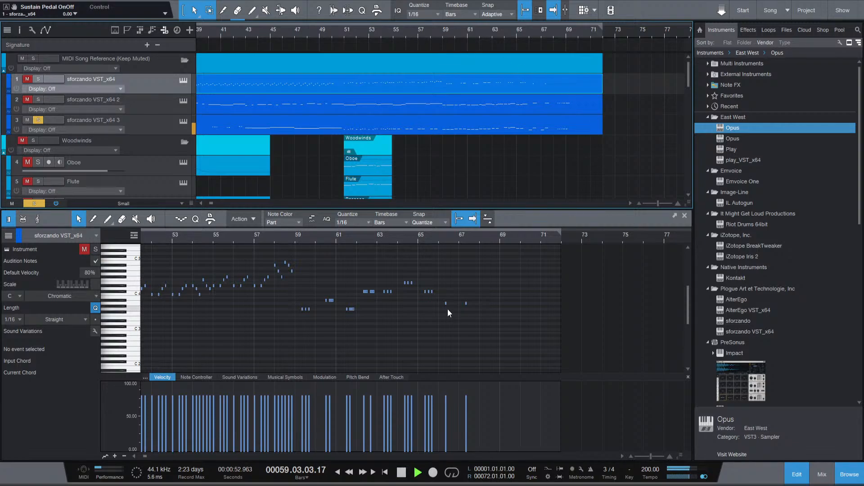
{"action": "left_click", "coordinate": [521, 131]}
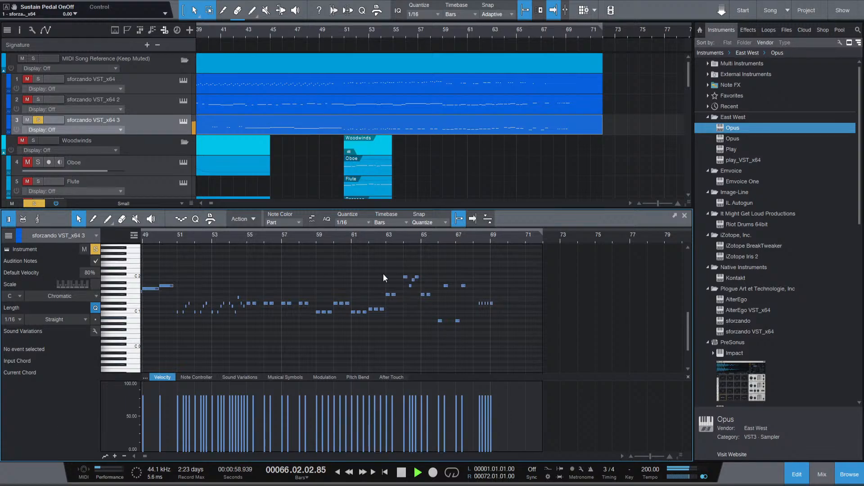
Copy the sforzando VST_x64 3 notes from bars 59 to 65 and switch solo from that track to Violin Runs.
{"action": "left_click_drag", "start_coordinate": [316, 263], "coordinate": [432, 319]}
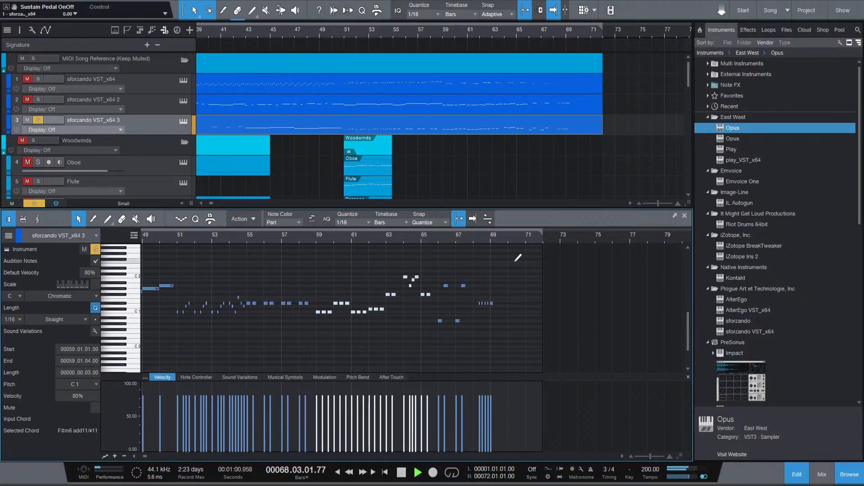
{"action": "key", "text": "space"}
{"action": "scroll", "coordinate": [475, 135], "scroll_direction": "down", "scroll_amount": 4}
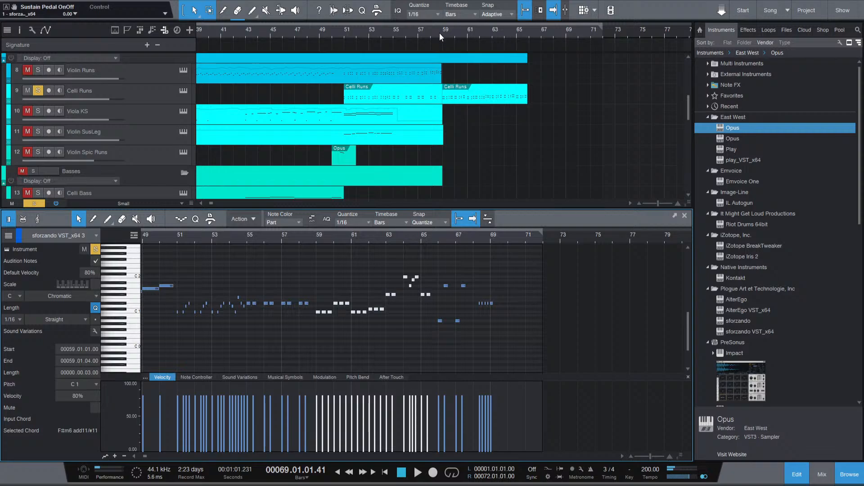
{"action": "left_click", "coordinate": [440, 33]}
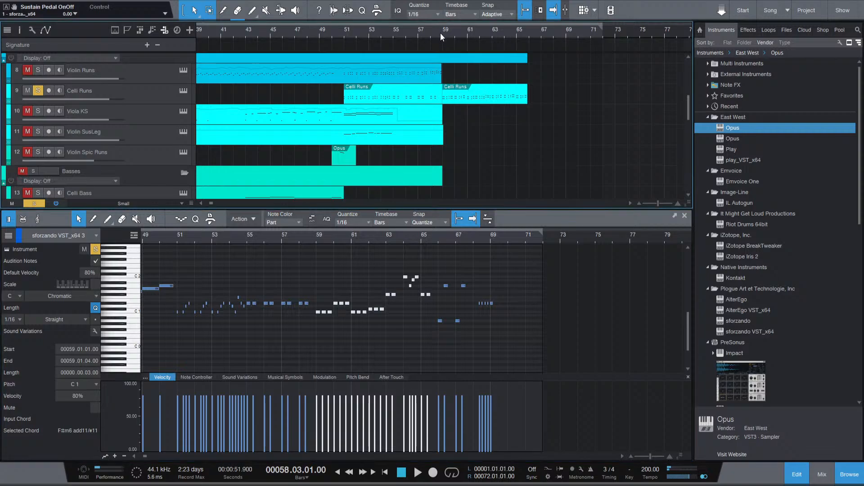
{"action": "left_click", "coordinate": [153, 82]}
{"action": "left_click", "coordinate": [34, 68]}
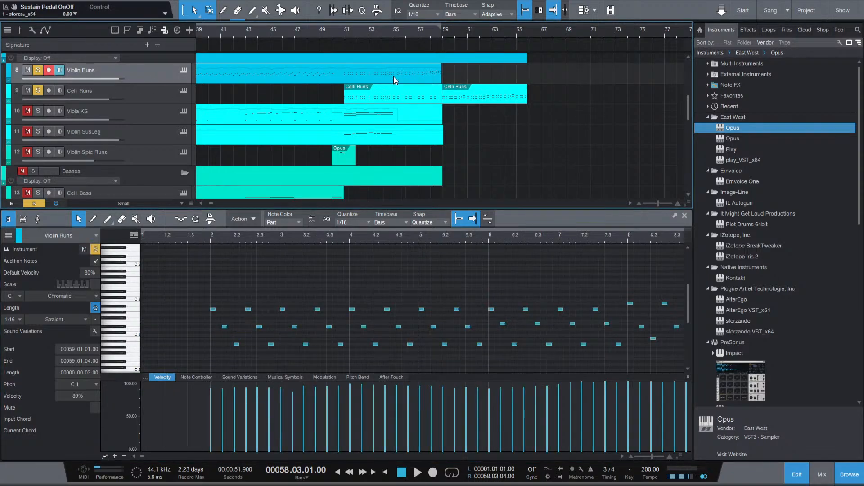
{"action": "scroll", "coordinate": [430, 126], "scroll_direction": "up", "scroll_amount": 5}
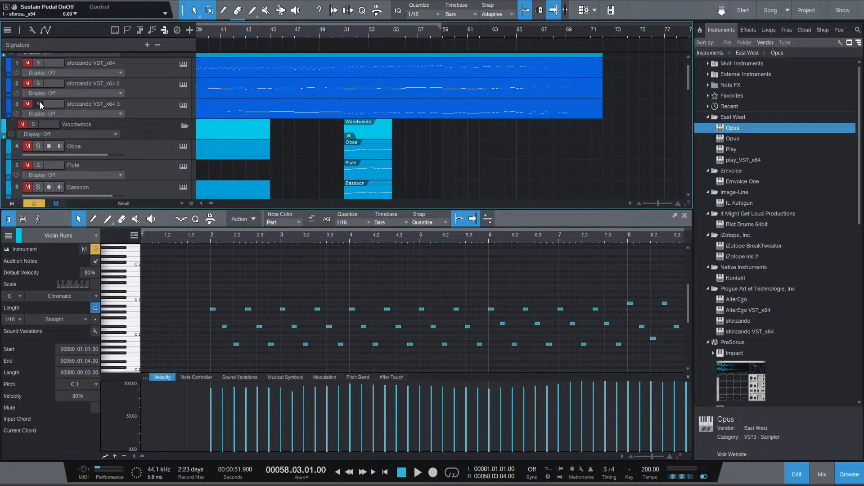
{"action": "scroll", "coordinate": [448, 133], "scroll_direction": "down", "scroll_amount": 5}
Create a new part at bar 59 on the Violin Runs track and paste the copied reference notes at its start.
{"action": "double_click", "coordinate": [450, 114]}
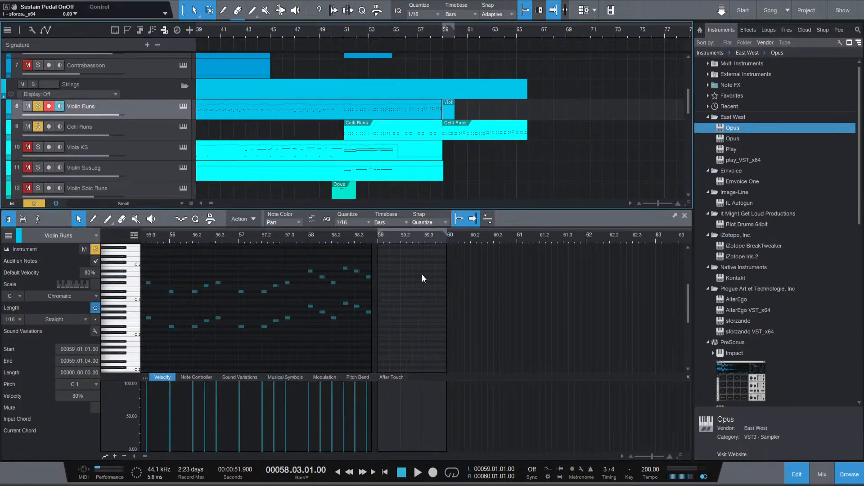
{"action": "left_click", "coordinate": [380, 239]}
{"action": "key", "text": "ctrl+v"}
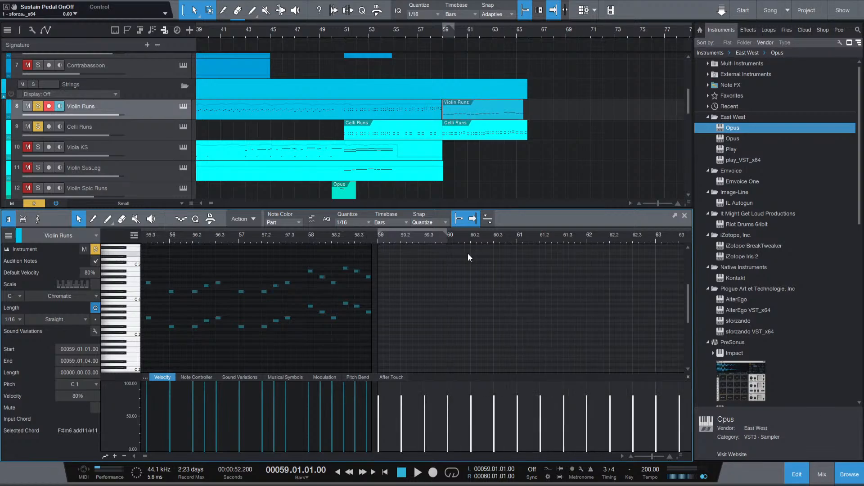
Transpose the pasted violin notes up three octaves to start at C 4, play them, and lower them to C 3.
{"action": "key", "text": "shift+Up"}
{"action": "key", "text": "shift+Up"}
{"action": "key", "text": "shift+Up"}
{"action": "key", "text": "space"}
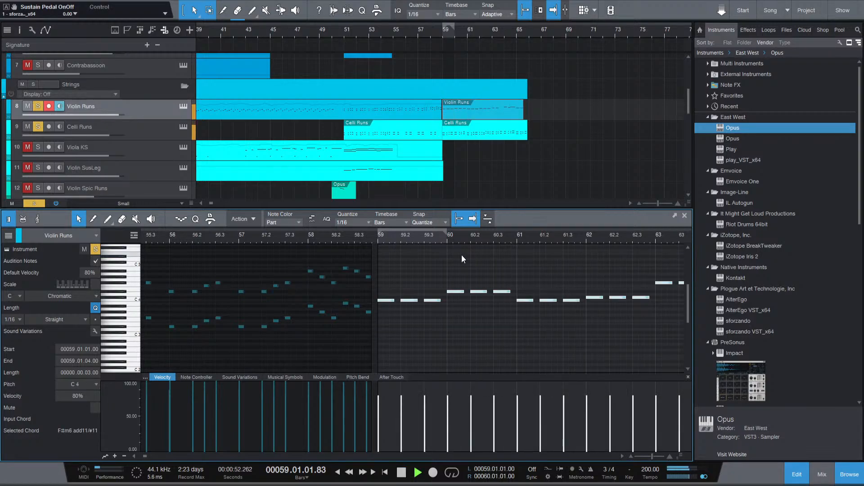
{"action": "key", "text": "shift+Down"}
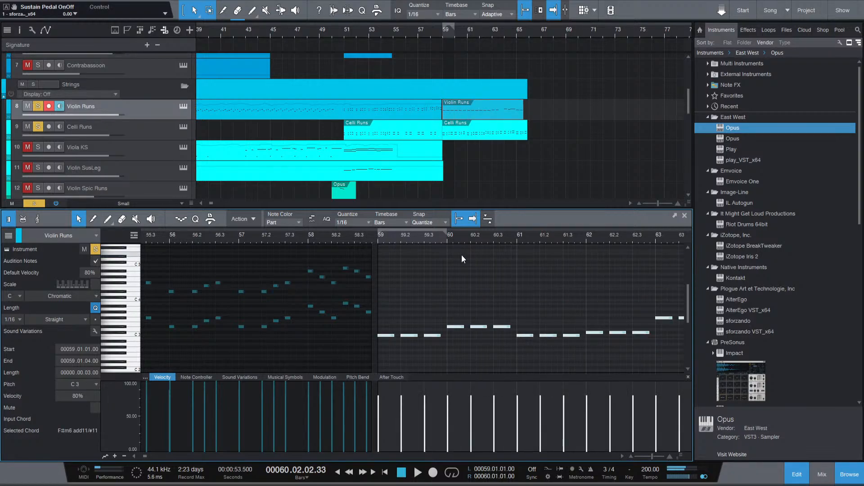
Raise the velocity of all the pasted violin notes to 90%.
{"action": "left_click", "coordinate": [404, 420]}
{"action": "scroll", "coordinate": [410, 342], "scroll_direction": "down", "scroll_amount": 3}
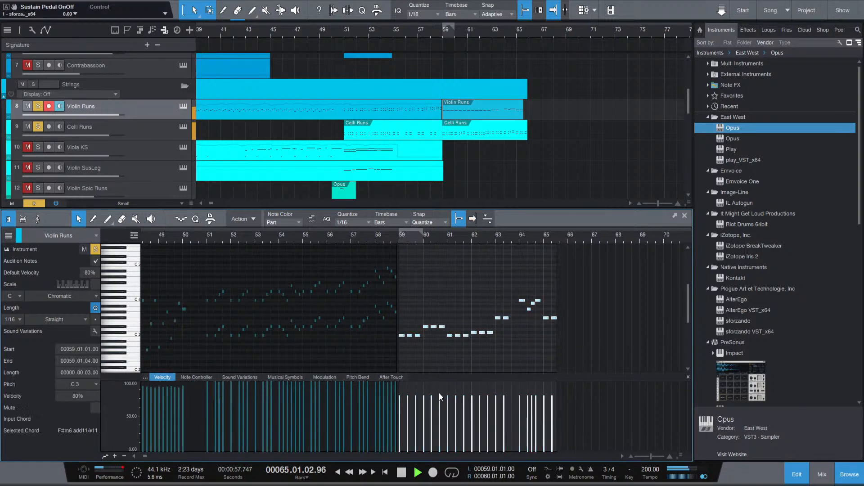
{"action": "key", "text": "ctrl+a"}
{"action": "left_click_drag", "start_coordinate": [417, 426], "coordinate": [417, 411]}
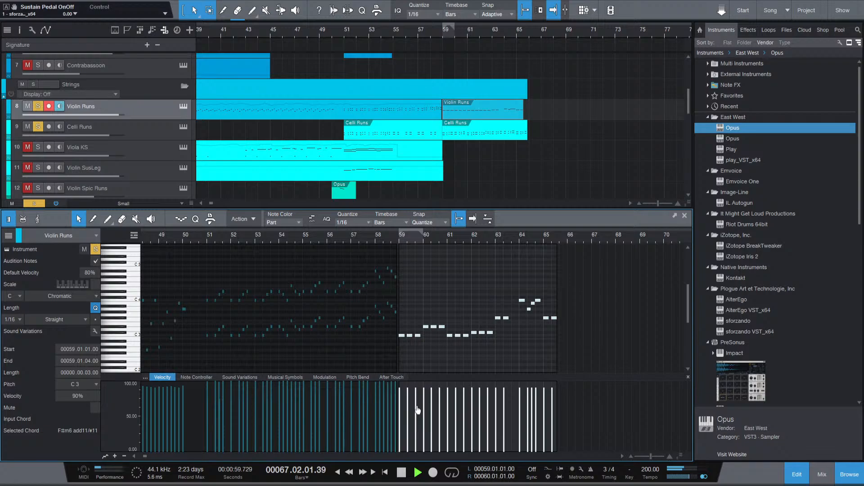
Transpose the violin notes up two octaves to start at C 5 and play them from bar 59.
{"action": "key", "text": "shift+Up"}
{"action": "key", "text": "shift+Up"}
{"action": "key", "text": "KP_0"}
{"action": "key", "text": "KP_0"}
{"action": "key", "text": "KP_0"}
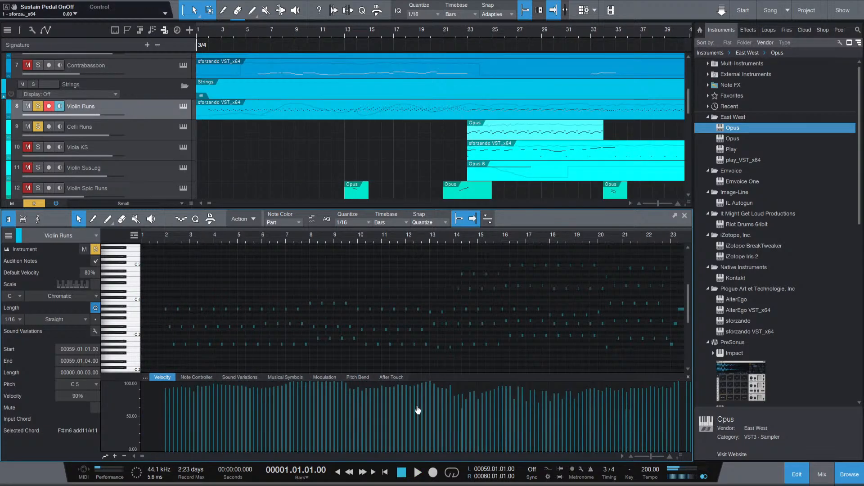
{"action": "scroll", "coordinate": [498, 313], "scroll_direction": "down", "scroll_amount": 5}
{"action": "left_click", "coordinate": [309, 241]}
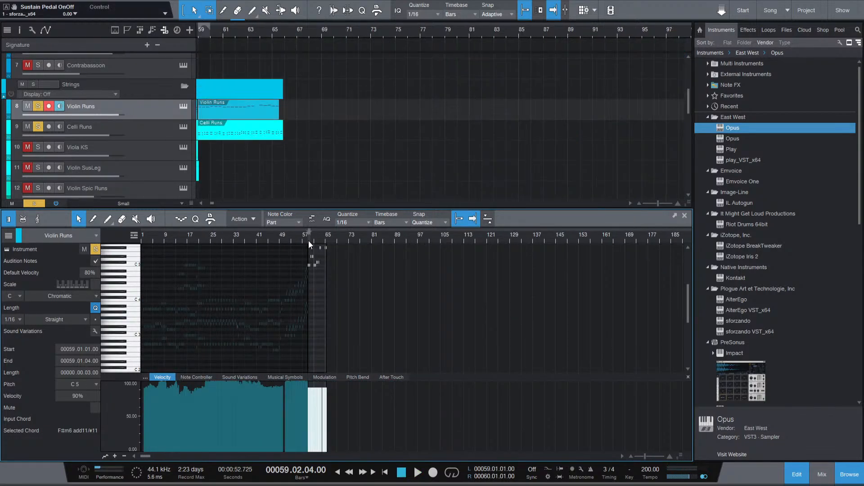
{"action": "key", "text": "space"}
{"action": "left_click", "coordinate": [307, 239]}
{"action": "scroll", "coordinate": [307, 308], "scroll_direction": "up", "scroll_amount": 5}
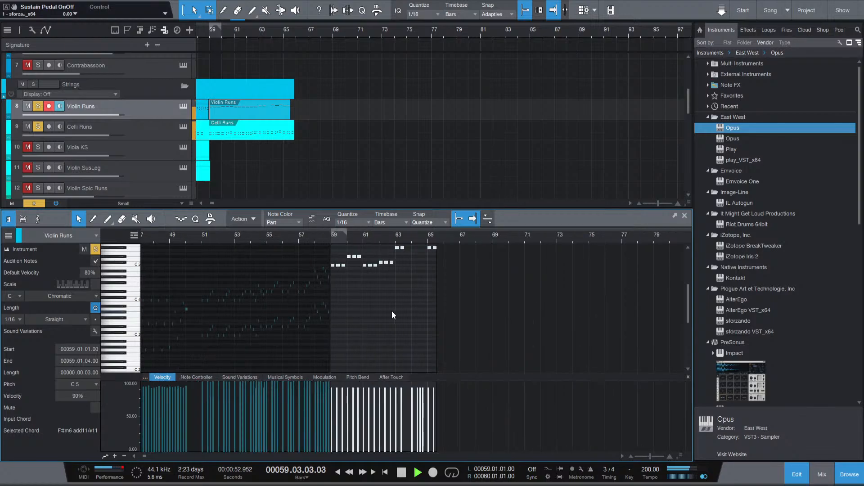
{"action": "scroll", "coordinate": [438, 310], "scroll_direction": "up", "scroll_amount": 1}
{"action": "key", "text": "space"}
Transpose the violin notes down one octave to start at C 4.
{"action": "key", "text": "shift+Down"}
{"action": "left_click", "coordinate": [330, 243]}
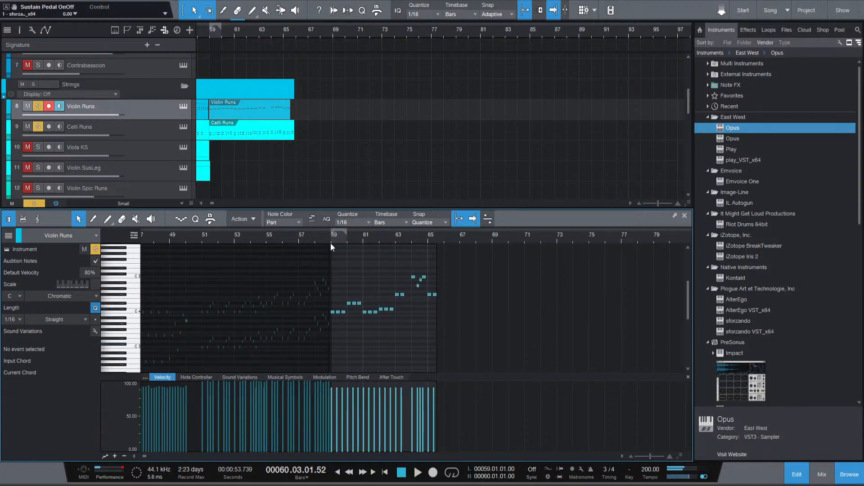
{"action": "key", "text": "ctrl+a"}
{"action": "left_click", "coordinate": [398, 337]}
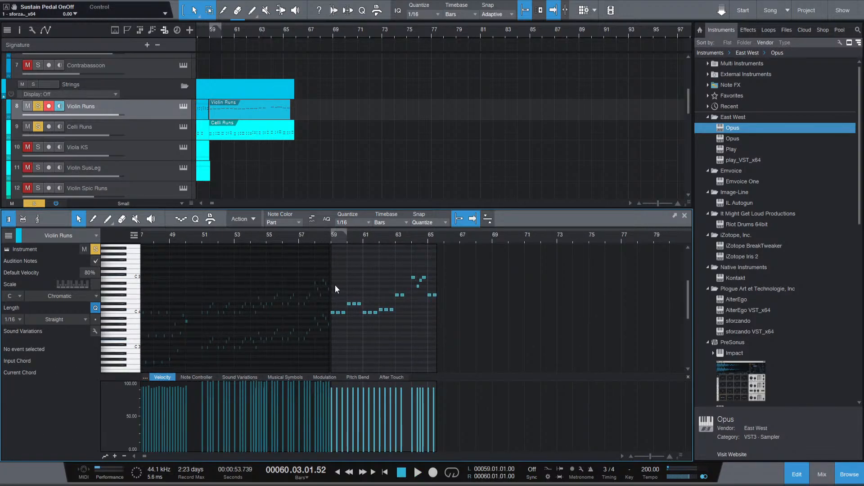
Duplicate the violin notes of bars 59 to 62 one octave lower, starting at C 3, and play the result.
{"action": "left_click_drag", "start_coordinate": [332, 286], "coordinate": [395, 316]}
{"action": "left_click", "coordinate": [331, 239]}
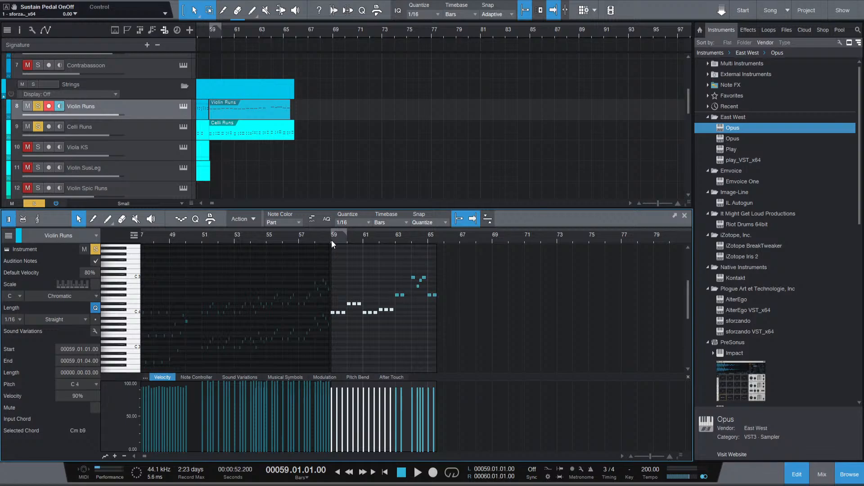
{"action": "key", "text": "shift+Down"}
{"action": "key", "text": "space"}
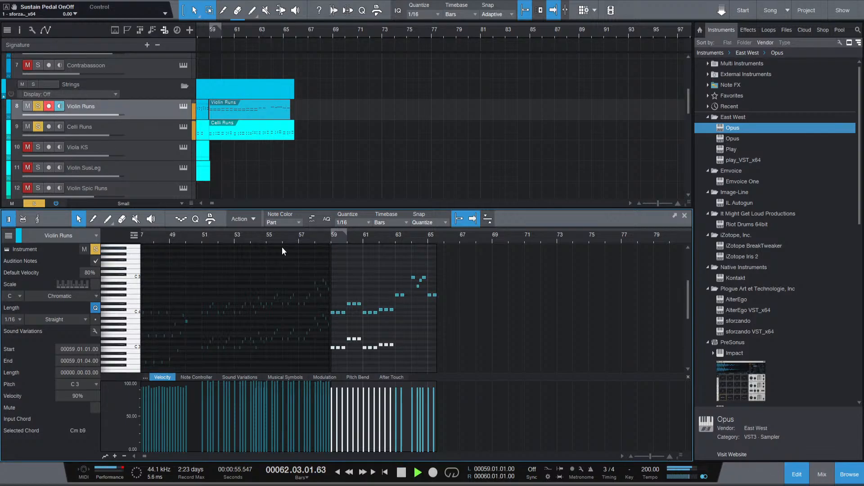
Stop playback and delete all notes from the new Violin Runs part.
{"action": "key", "text": "space"}
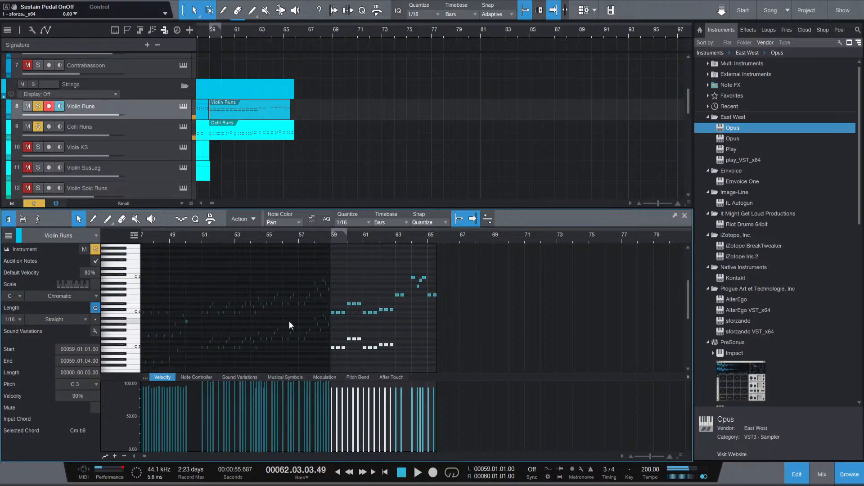
{"action": "left_click", "coordinate": [336, 356]}
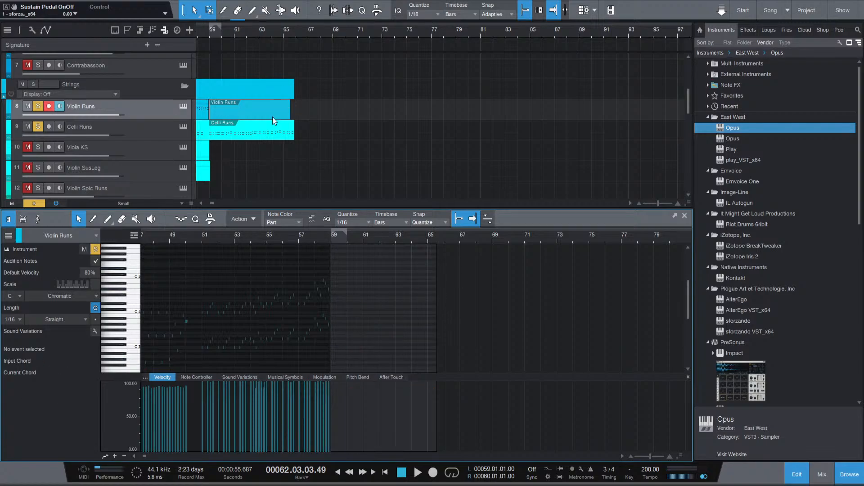
Open the new Celli Runs part and listen to it from bar 59.
{"action": "scroll", "coordinate": [272, 117], "scroll_direction": "down", "scroll_amount": 2}
{"action": "left_click", "coordinate": [245, 83]}
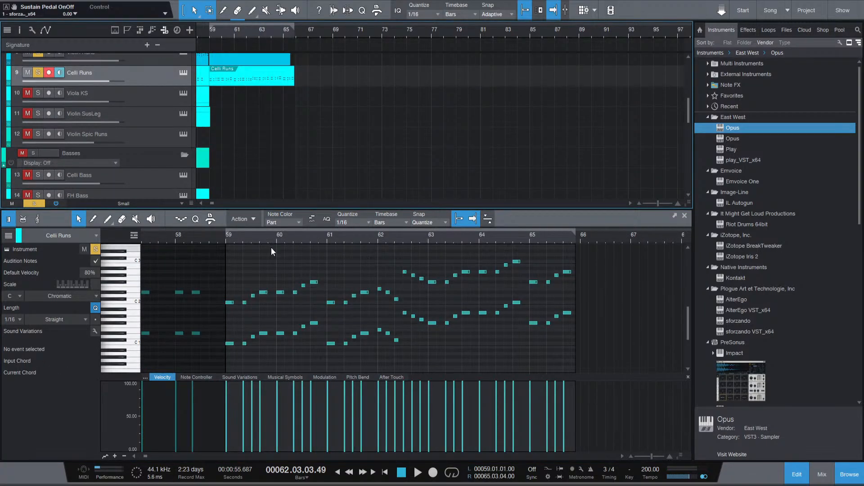
{"action": "left_click", "coordinate": [225, 238]}
{"action": "key", "text": "space"}
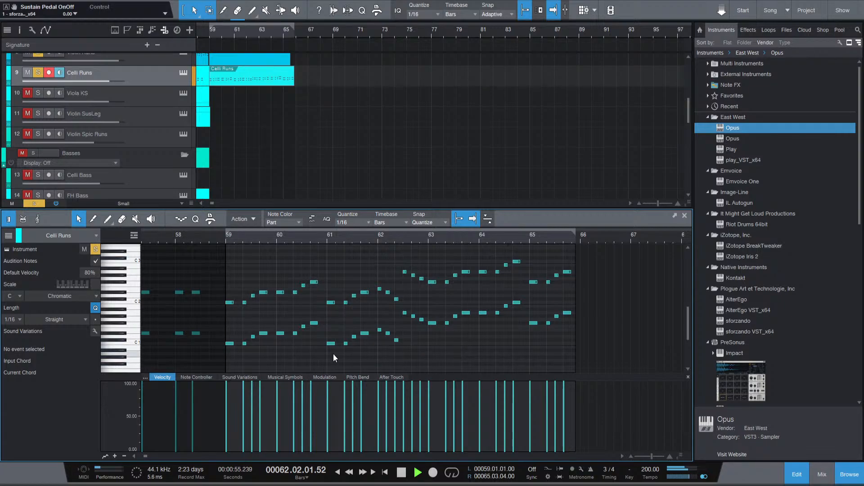
{"action": "key", "text": "space"}
Add a new Opus instrument track between the Celli Runs and Viola KS tracks.
{"action": "scroll", "coordinate": [218, 110], "scroll_direction": "up", "scroll_amount": 2}
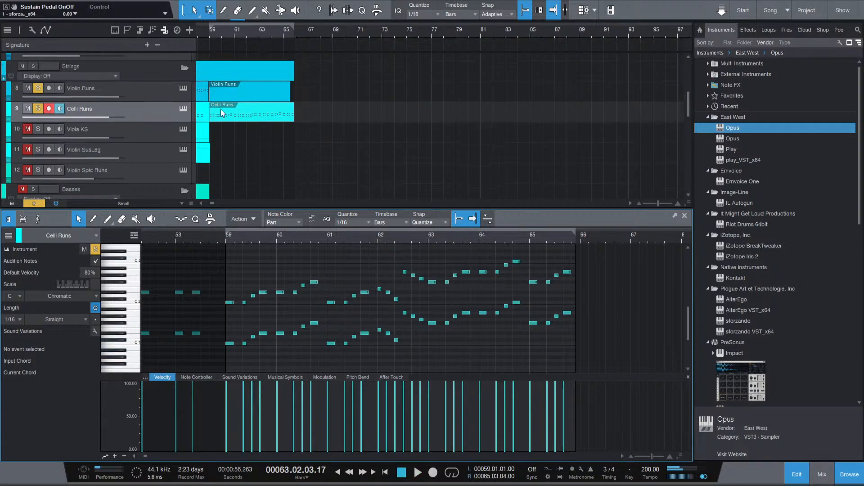
{"action": "scroll", "coordinate": [221, 109], "scroll_direction": "up", "scroll_amount": 2}
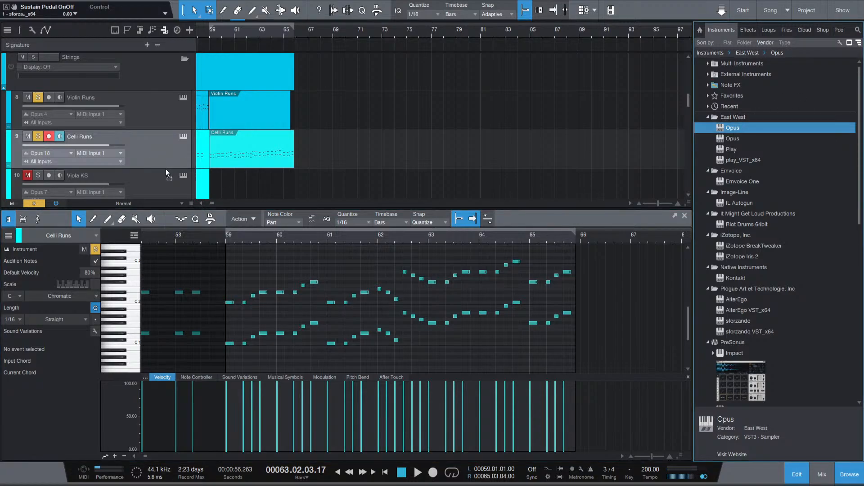
{"action": "left_click_drag", "start_coordinate": [166, 175], "coordinate": [162, 170]}
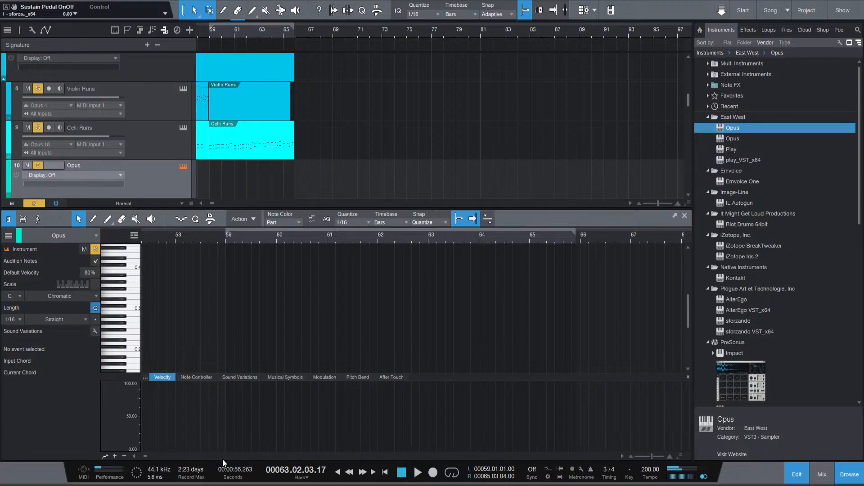
{"action": "left_click", "coordinate": [517, 33]}
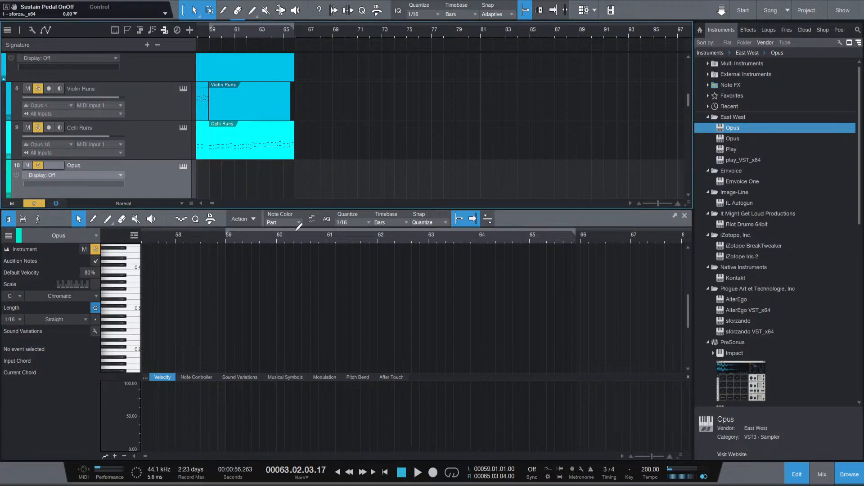
Create a part on the new Opus track from bar 59, paste the copied notes, lower them by octaves to start at C 1, and play.
{"action": "double_click", "coordinate": [224, 194]}
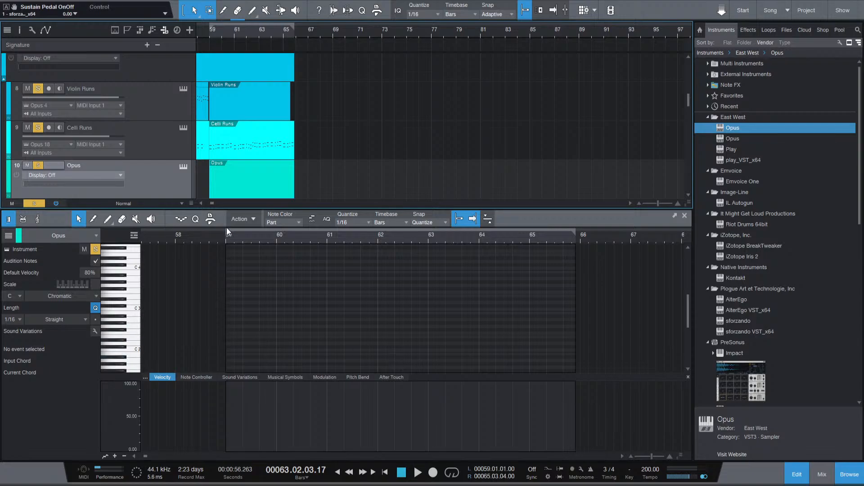
{"action": "key", "text": "ctrl+v"}
{"action": "key", "text": "shift+Down"}
{"action": "key", "text": "shift+Down"}
{"action": "key", "text": "shift+Down"}
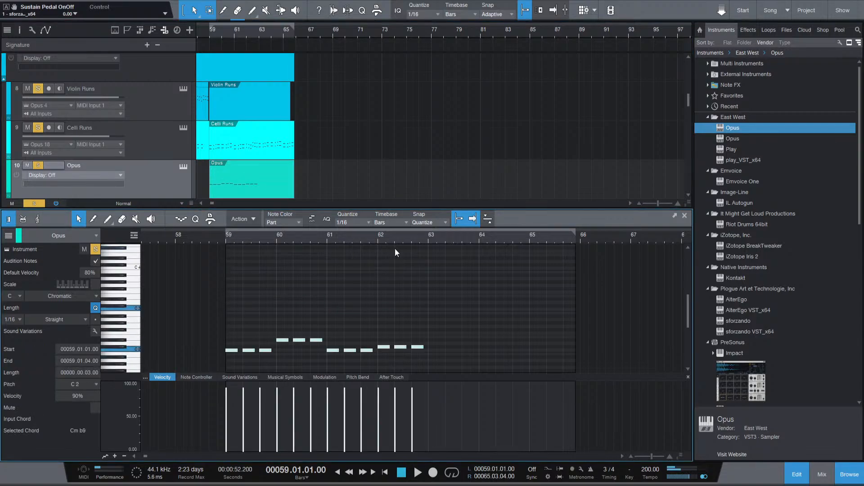
{"action": "key", "text": "space"}
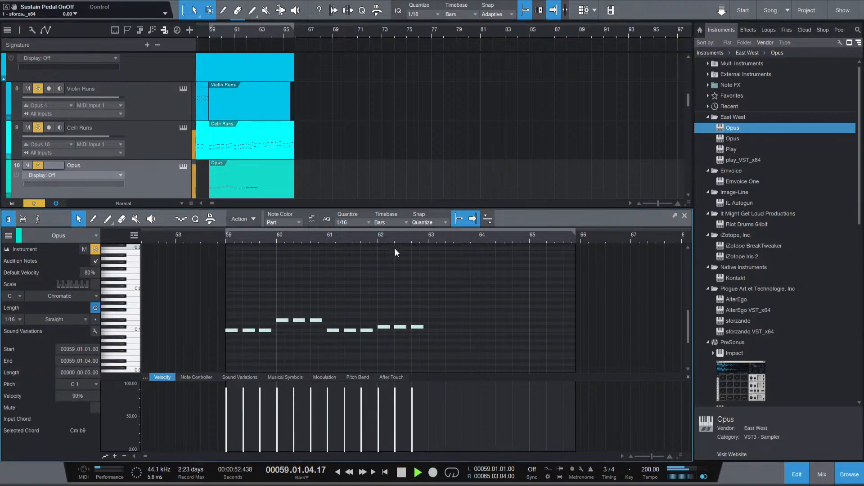
Unsolo the Celli Runs track and raise the velocity of all pasted Opus notes to 100%.
{"action": "left_click", "coordinate": [38, 128]}
{"action": "key", "text": "space"}
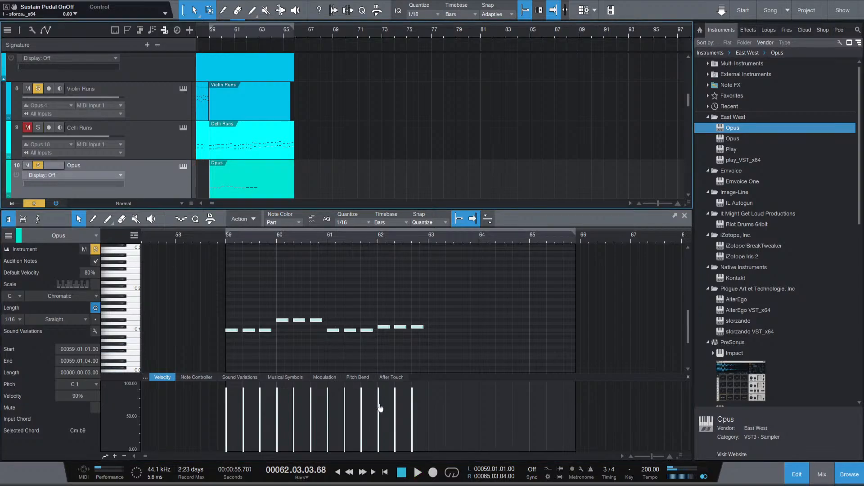
{"action": "left_click_drag", "start_coordinate": [378, 402], "coordinate": [382, 381]}
{"action": "left_click", "coordinate": [228, 239]}
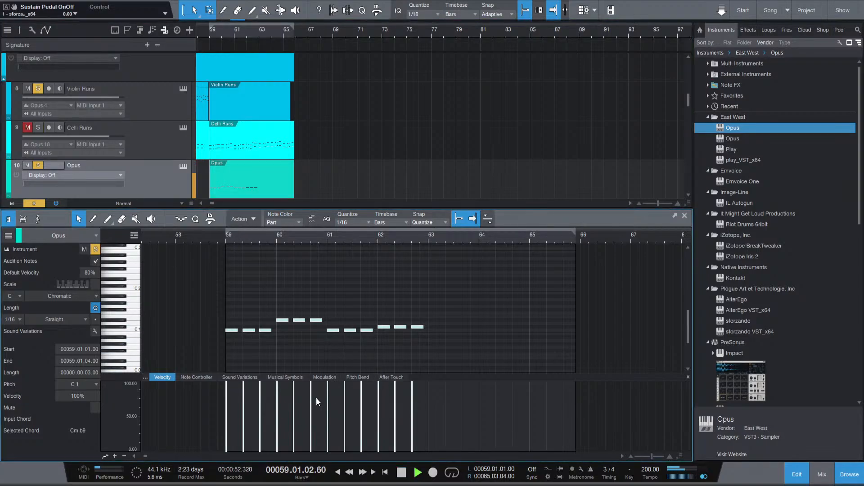
Show the Modulation lane of the Opus part and listen to its notes from bar 59.
{"action": "left_click", "coordinate": [325, 377]}
{"action": "left_click", "coordinate": [227, 236]}
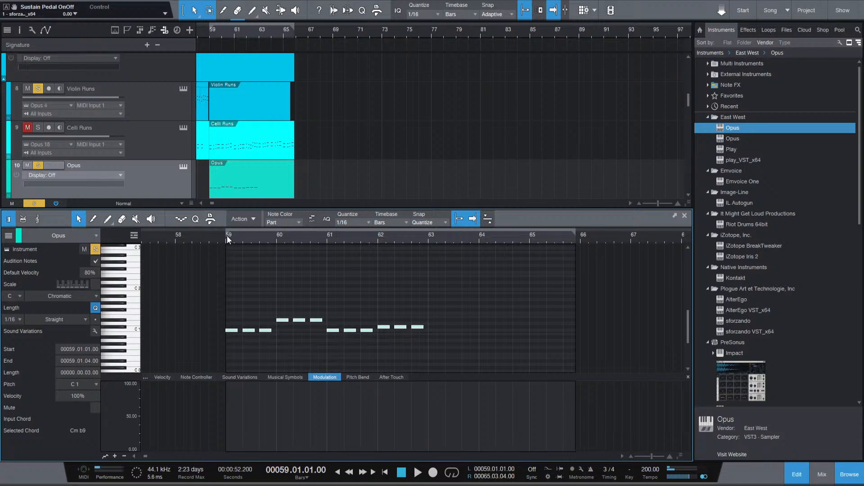
{"action": "key", "text": "space"}
{"action": "key", "text": "space"}
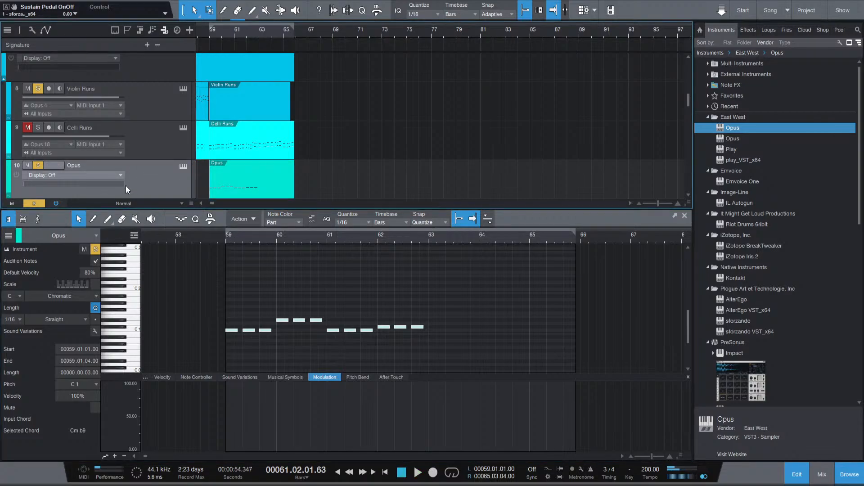
Open the Opus track's instrument and audition the part from bar 59 again.
{"action": "left_click", "coordinate": [184, 166]}
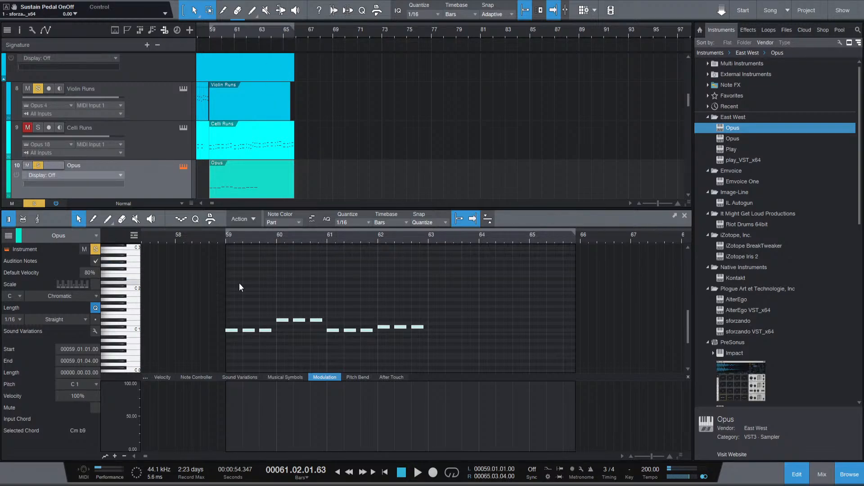
{"action": "left_click", "coordinate": [227, 242]}
{"action": "key", "text": "space"}
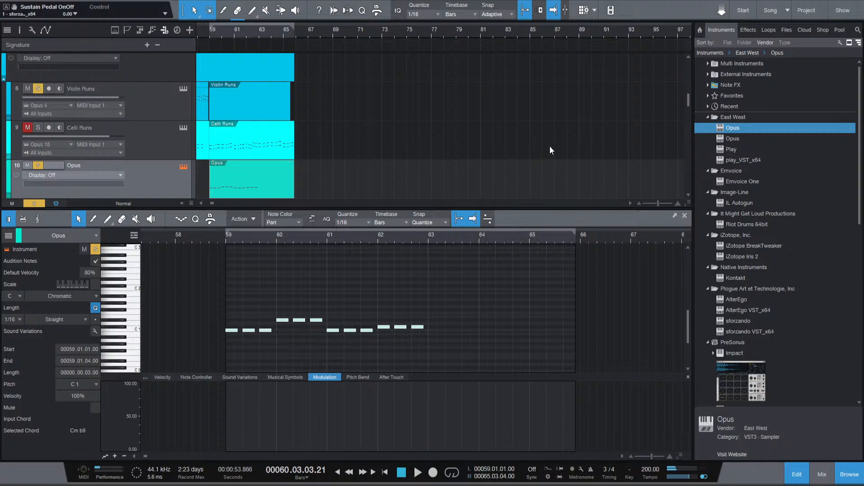
{"action": "left_click", "coordinate": [225, 241]}
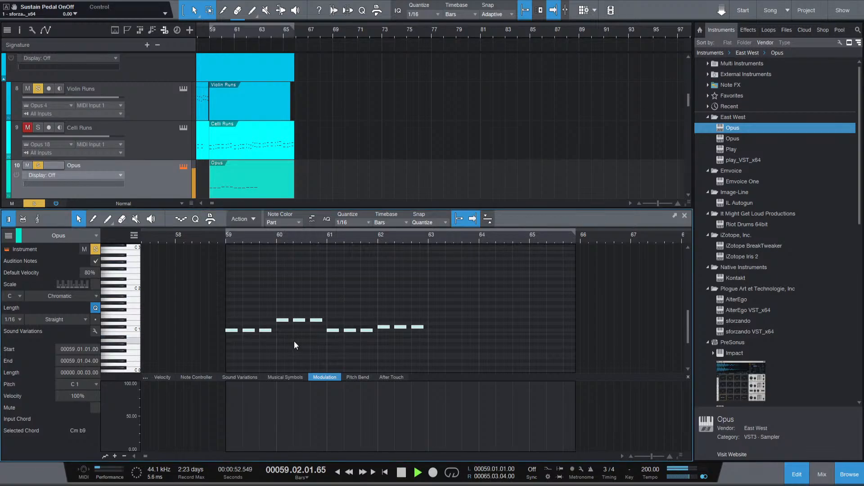
Shorten all the Opus notes to a length of 00000.00.01.00, listening to the part from bar 59.
{"action": "left_click_drag", "start_coordinate": [271, 331], "coordinate": [267, 331]}
{"action": "left_click", "coordinate": [221, 237]}
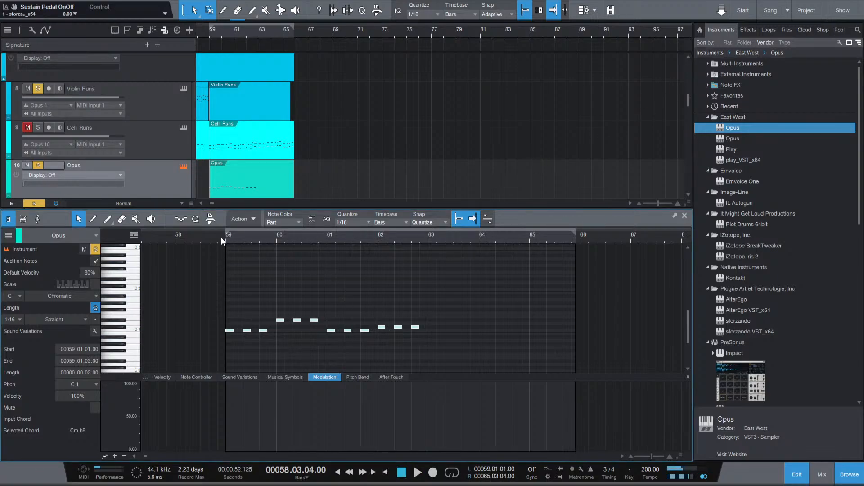
{"action": "key", "text": "space"}
{"action": "key", "text": "space"}
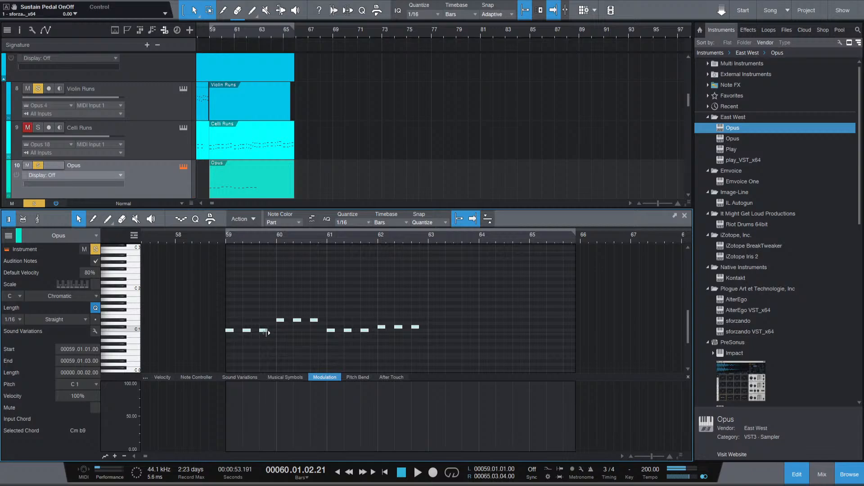
{"action": "left_click_drag", "start_coordinate": [265, 331], "coordinate": [260, 331]}
{"action": "left_click", "coordinate": [223, 238]}
{"action": "key", "text": "space"}
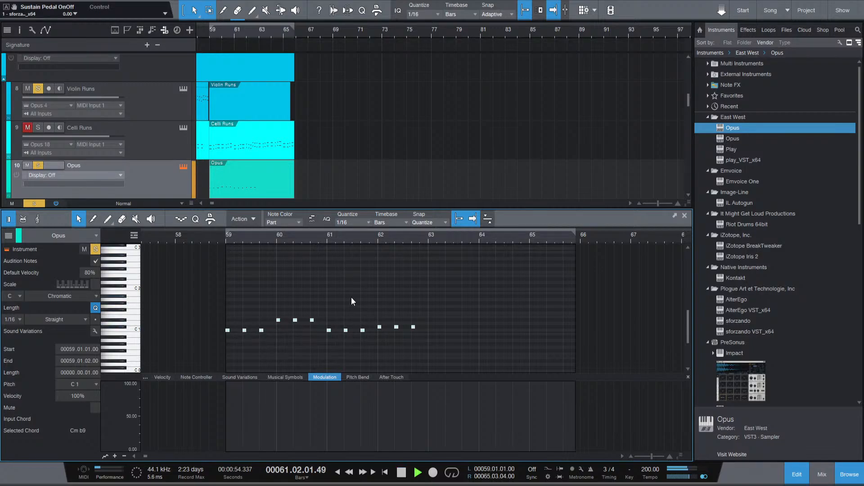
{"action": "key", "text": "space"}
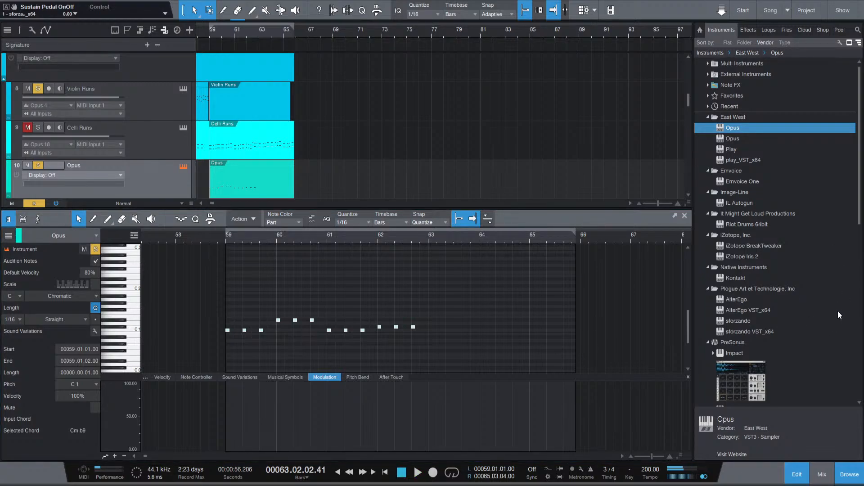
Replay the shortened Opus notes, then solo the Celli Runs track again and play both together.
{"action": "left_click", "coordinate": [228, 236]}
{"action": "key", "text": "space"}
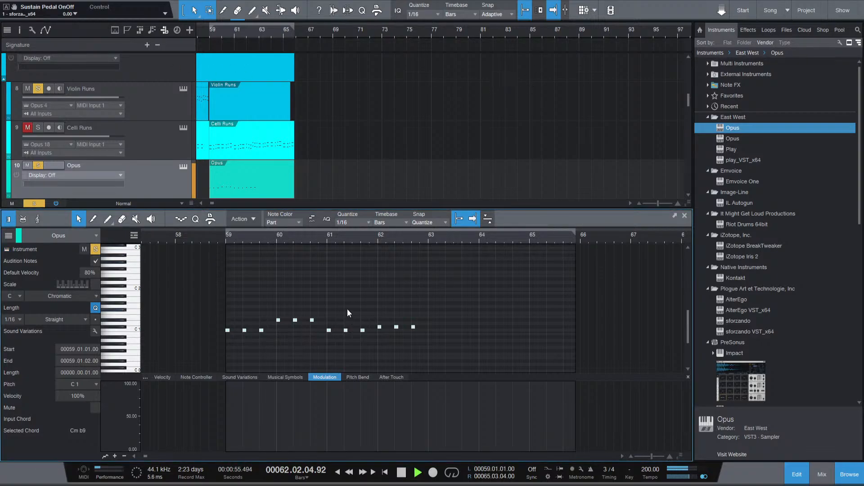
{"action": "key", "text": "space"}
{"action": "left_click", "coordinate": [38, 127]}
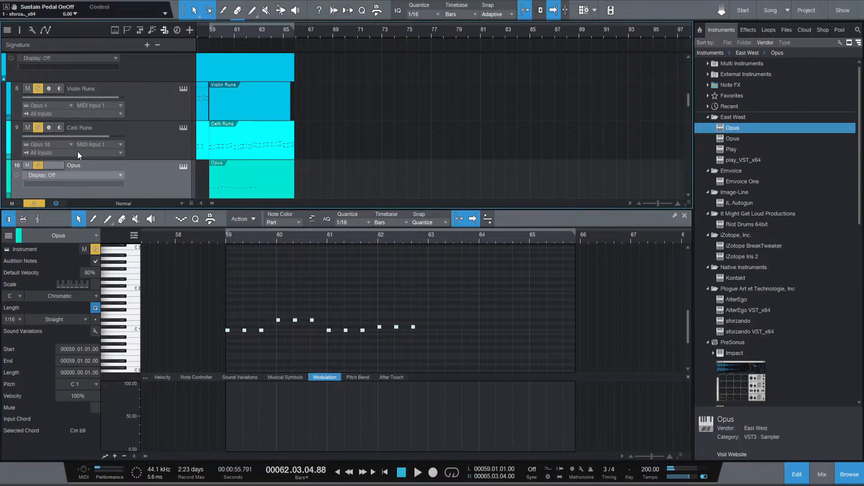
{"action": "key", "text": "space"}
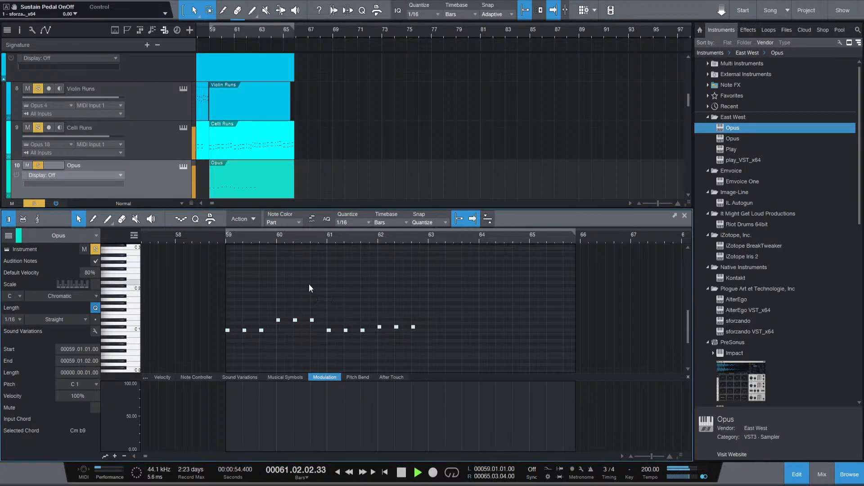
Transpose all Celli Runs notes from bar 59 up one octave, starting at C 2, and play the result.
{"action": "left_click", "coordinate": [249, 158]}
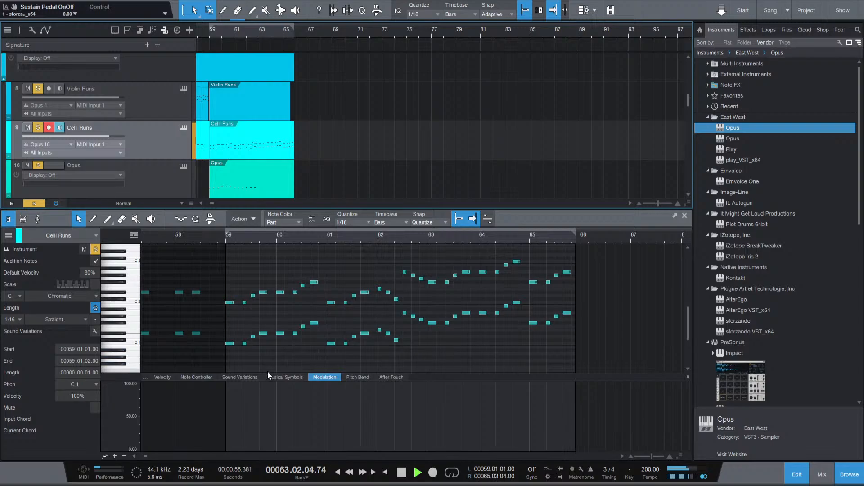
{"action": "key", "text": "space"}
{"action": "left_click_drag", "start_coordinate": [225, 358], "coordinate": [635, 248]}
{"action": "key", "text": "shift+Up"}
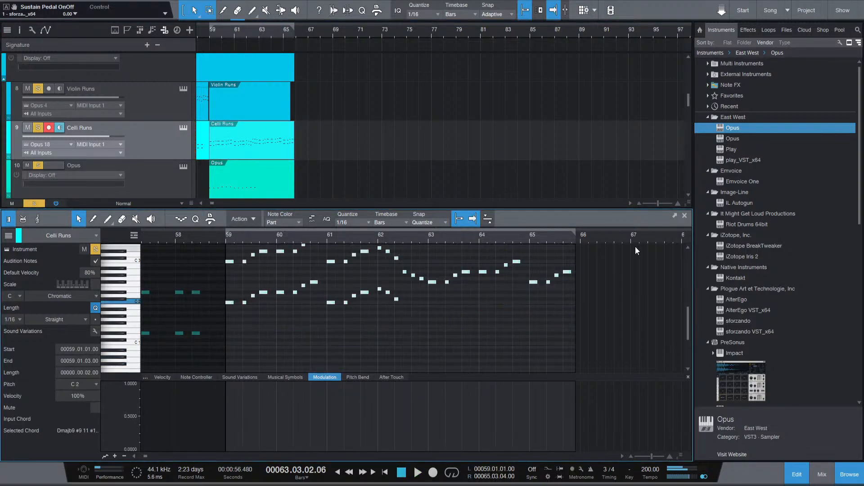
{"action": "key", "text": "space"}
{"action": "left_click", "coordinate": [454, 325]}
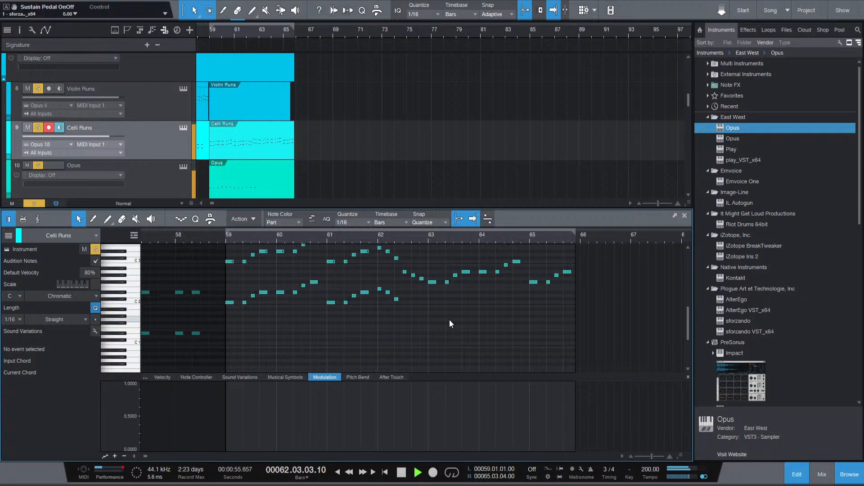
{"action": "key", "text": "space"}
Show the Velocity lane for the Celli Runs part and clear the note selection.
{"action": "scroll", "coordinate": [331, 306], "scroll_direction": "up", "scroll_amount": 3}
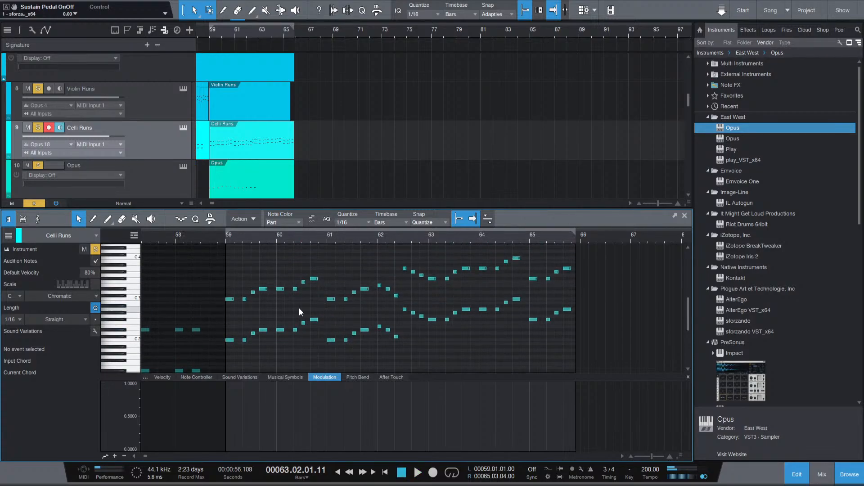
{"action": "scroll", "coordinate": [416, 316], "scroll_direction": "up", "scroll_amount": 2}
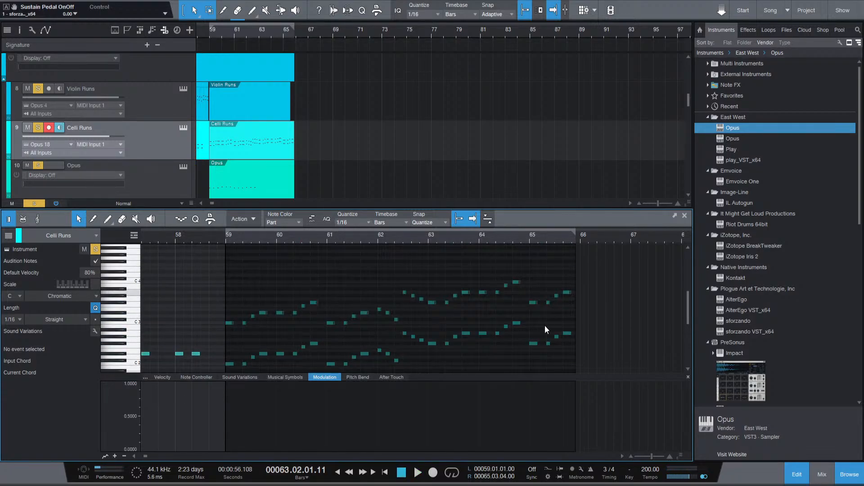
{"action": "left_click_drag", "start_coordinate": [396, 330], "coordinate": [397, 330]}
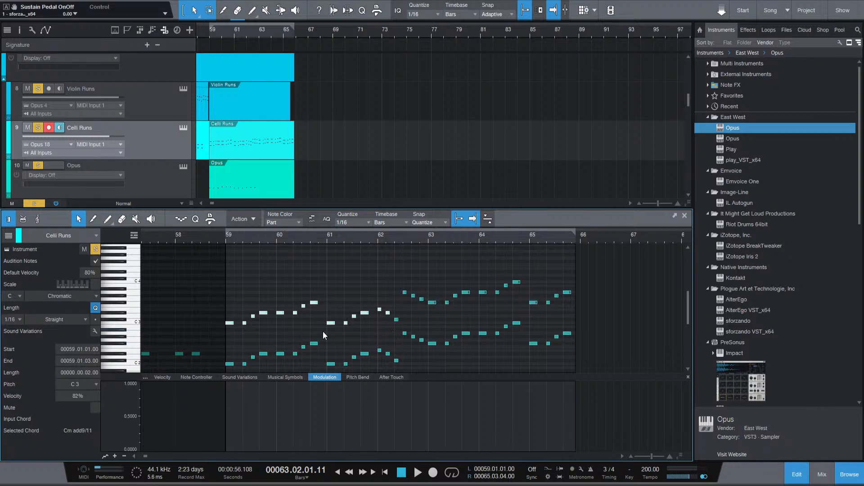
{"action": "left_click", "coordinate": [163, 378]}
{"action": "left_click", "coordinate": [232, 265]}
Select all Celli Runs notes from bar 59 on and raise their velocity to the maximum.
{"action": "scroll", "coordinate": [456, 287], "scroll_direction": "down", "scroll_amount": 3}
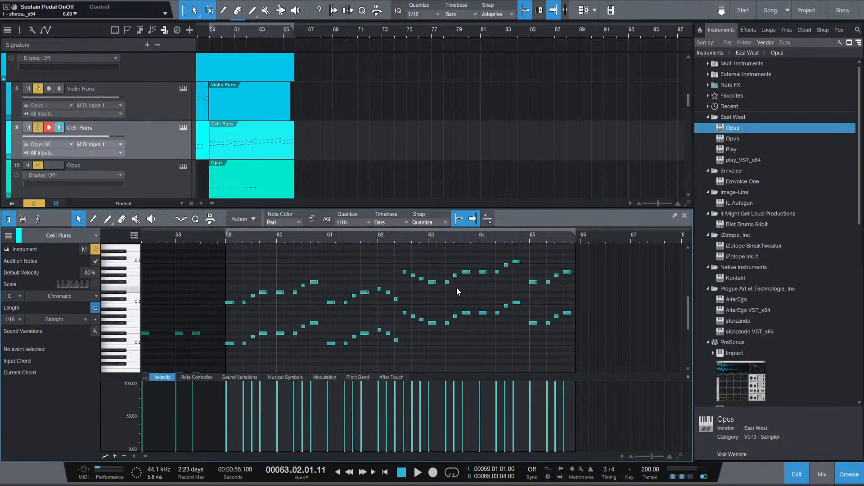
{"action": "scroll", "coordinate": [577, 349], "scroll_direction": "up", "scroll_amount": 1}
{"action": "scroll", "coordinate": [565, 346], "scroll_direction": "down", "scroll_amount": 3}
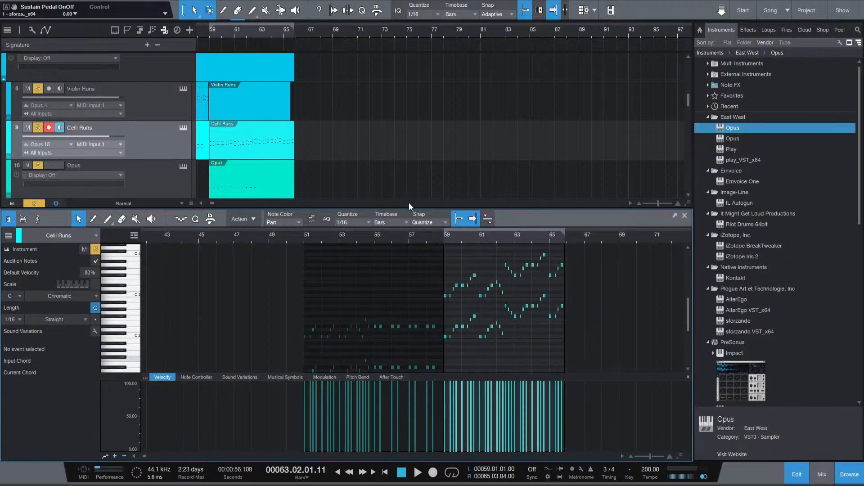
{"action": "scroll", "coordinate": [452, 220], "scroll_direction": "up", "scroll_amount": 5}
{"action": "left_click_drag", "start_coordinate": [452, 219], "coordinate": [444, 240]}
{"action": "scroll", "coordinate": [465, 316], "scroll_direction": "down", "scroll_amount": 3}
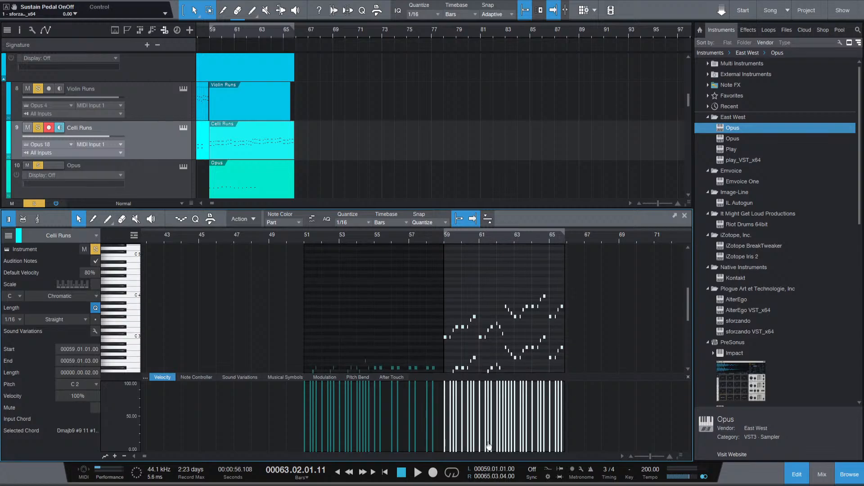
{"action": "left_click_drag", "start_coordinate": [479, 414], "coordinate": [483, 381]}
{"action": "scroll", "coordinate": [499, 297], "scroll_direction": "down", "scroll_amount": 3}
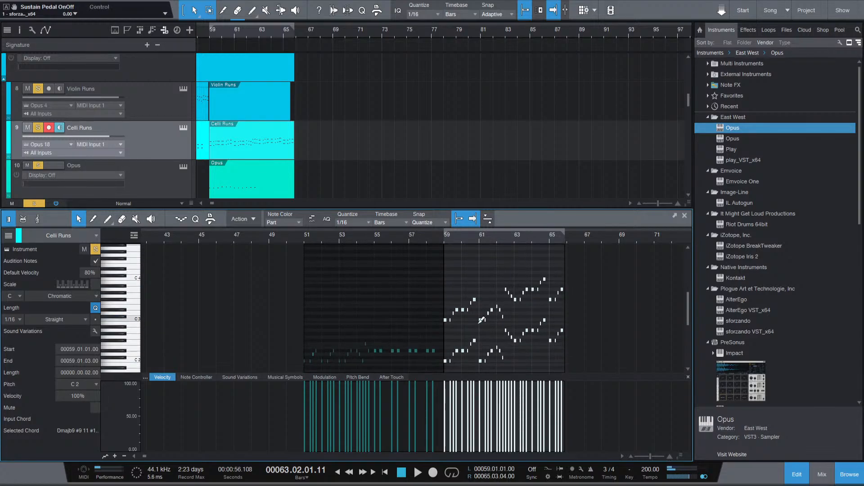
{"action": "scroll", "coordinate": [461, 345], "scroll_direction": "up", "scroll_amount": 3}
Select the lower-octave Celli Runs notes from bar 59 on and reduce their velocity to 82%.
{"action": "left_click", "coordinate": [586, 352]}
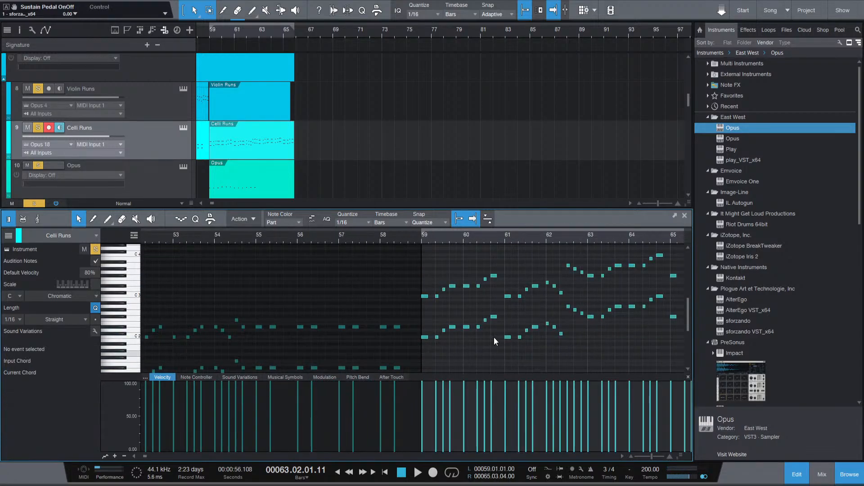
{"action": "left_click_drag", "start_coordinate": [493, 337], "coordinate": [530, 344]}
{"action": "scroll", "coordinate": [632, 322], "scroll_direction": "right", "scroll_amount": 3}
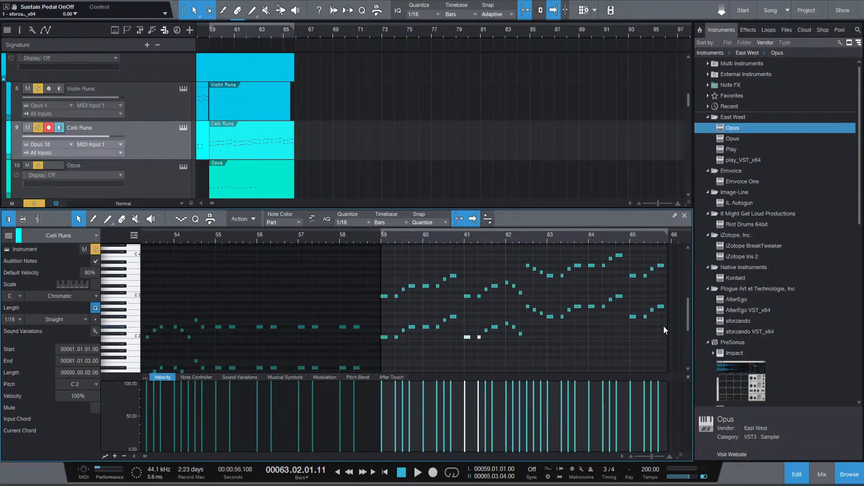
{"action": "left_click", "coordinate": [428, 342]}
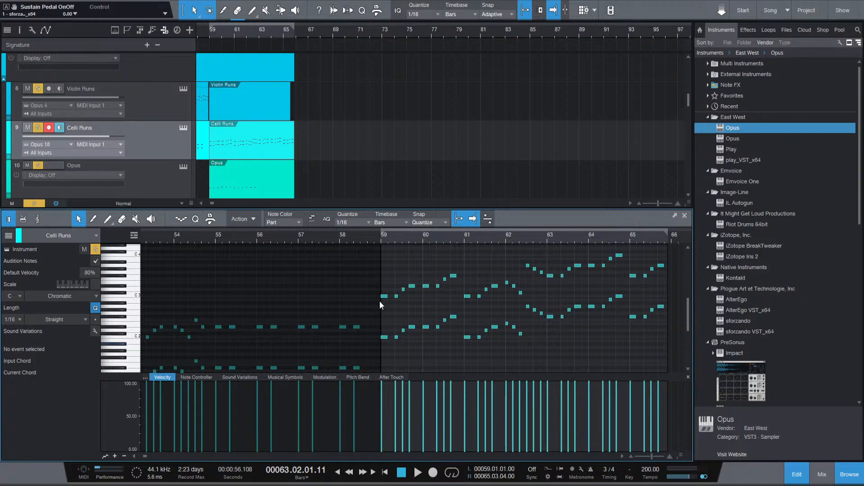
{"action": "left_click_drag", "start_coordinate": [380, 301], "coordinate": [667, 351]}
{"action": "left_click_drag", "start_coordinate": [423, 413], "coordinate": [422, 426]}
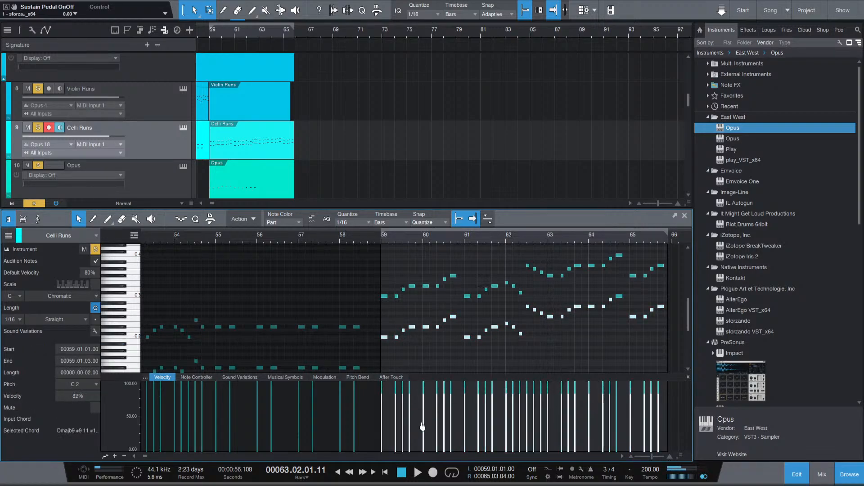
Set the velocity of the lower-octave C 3 note in bar 64 to 84% and play the result.
{"action": "left_click", "coordinate": [619, 296]}
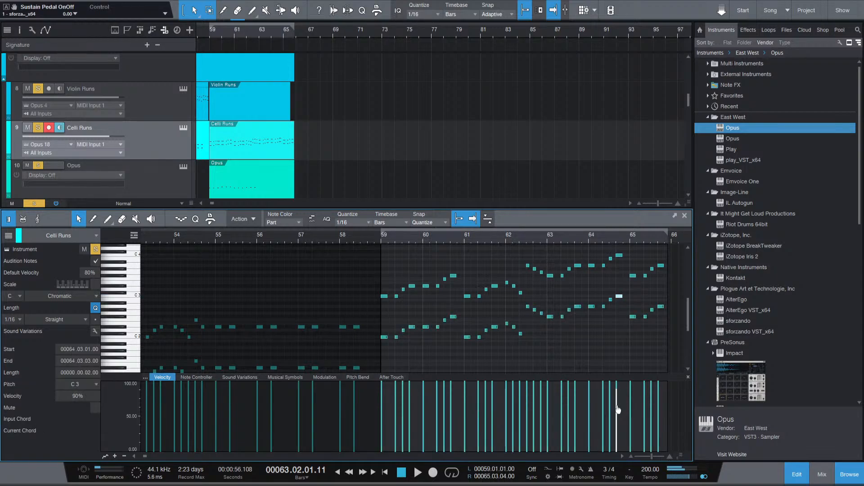
{"action": "left_click_drag", "start_coordinate": [617, 409], "coordinate": [618, 414]}
{"action": "key", "text": "space"}
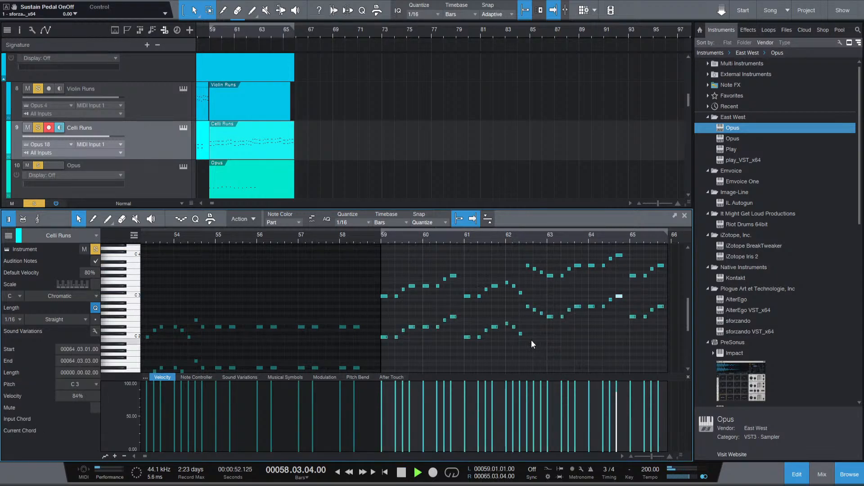
{"action": "left_click", "coordinate": [532, 346]}
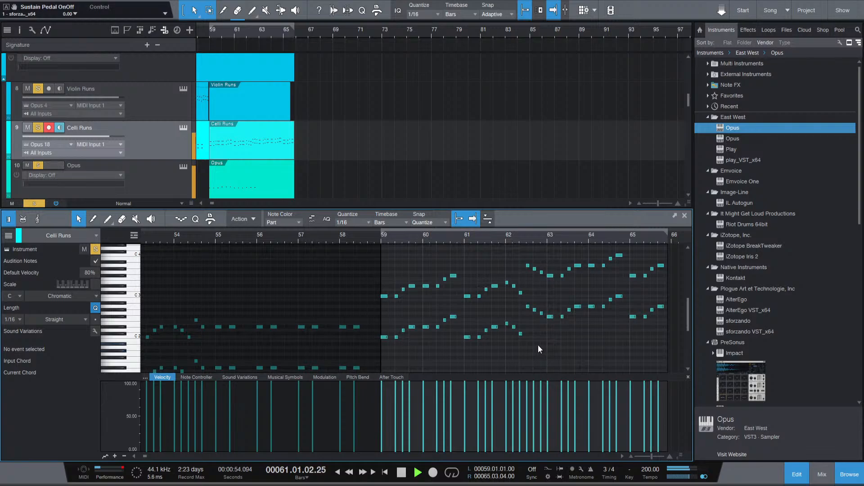
{"action": "scroll", "coordinate": [669, 335], "scroll_direction": "down", "scroll_amount": 2}
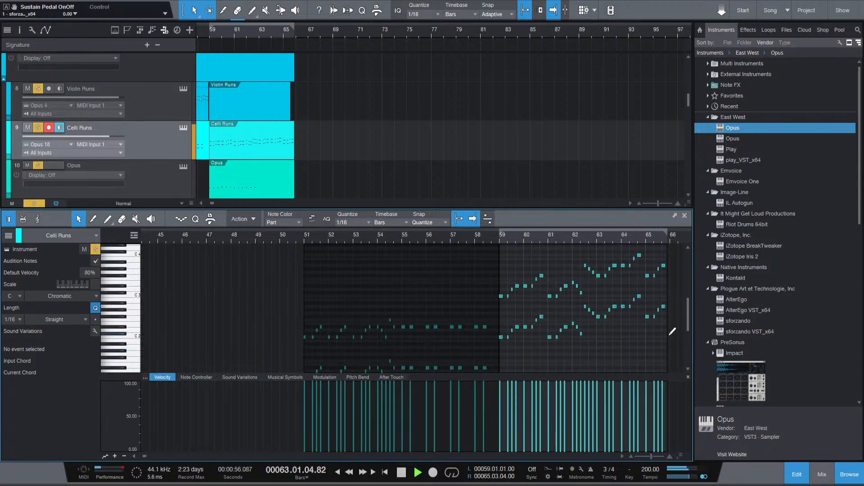
Reduce the velocity of the upper-octave Celli Runs notes from bar 59 to the middle of bar 62 to 85%.
{"action": "key", "text": "space"}
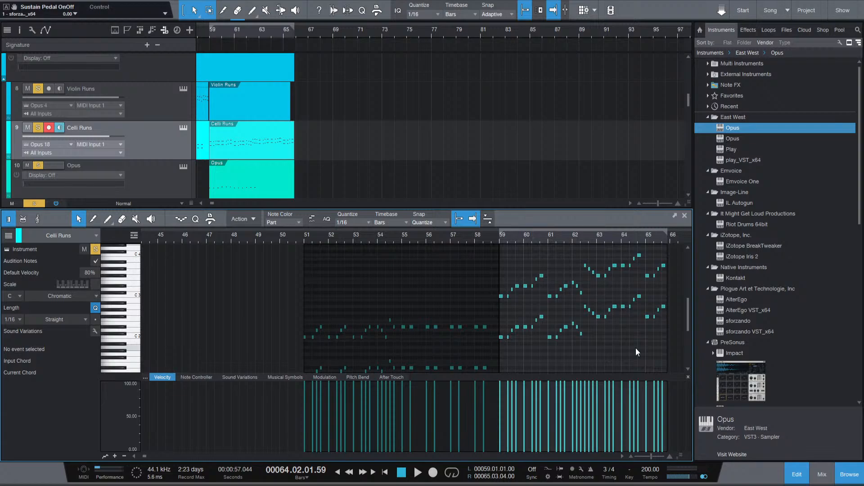
{"action": "left_click_drag", "start_coordinate": [666, 351], "coordinate": [499, 236]}
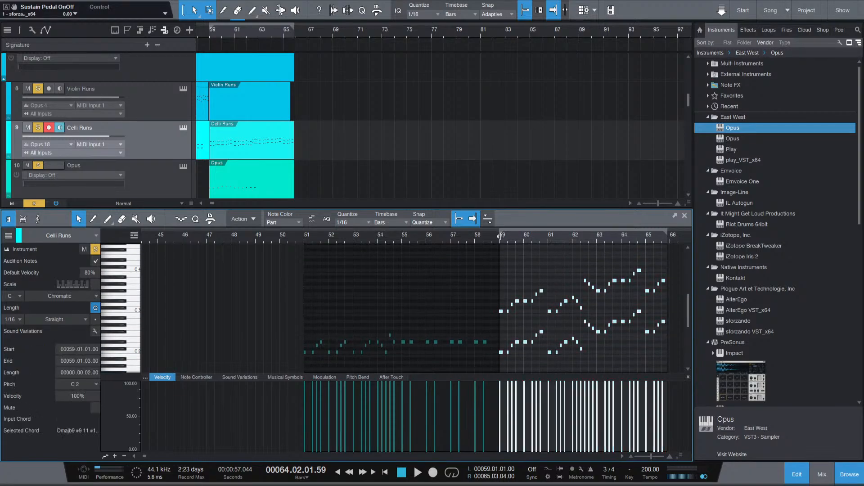
{"action": "scroll", "coordinate": [525, 337], "scroll_direction": "down", "scroll_amount": 1}
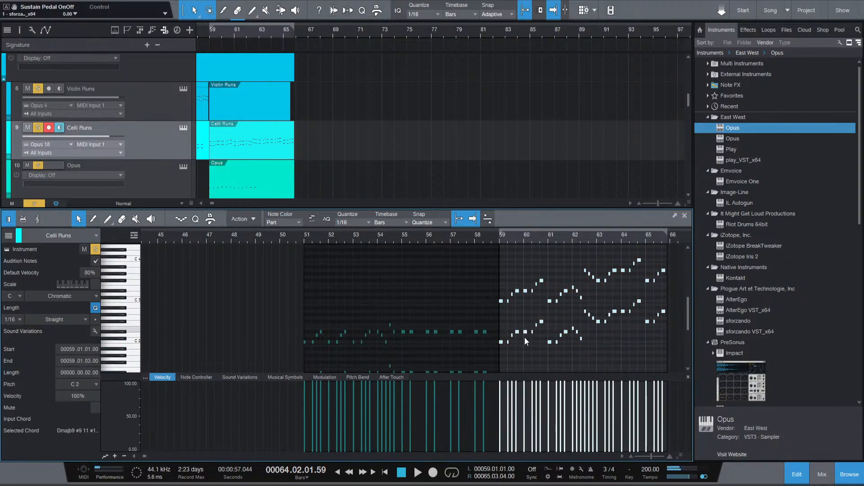
{"action": "left_click", "coordinate": [498, 258]}
{"action": "mouse_move", "coordinate": [580, 306]}
{"action": "left_mouse_down"}
{"action": "mouse_move", "coordinate": [489, 275]}
{"action": "mouse_move", "coordinate": [585, 302]}
{"action": "left_mouse_up"}
{"action": "left_click", "coordinate": [545, 409]}
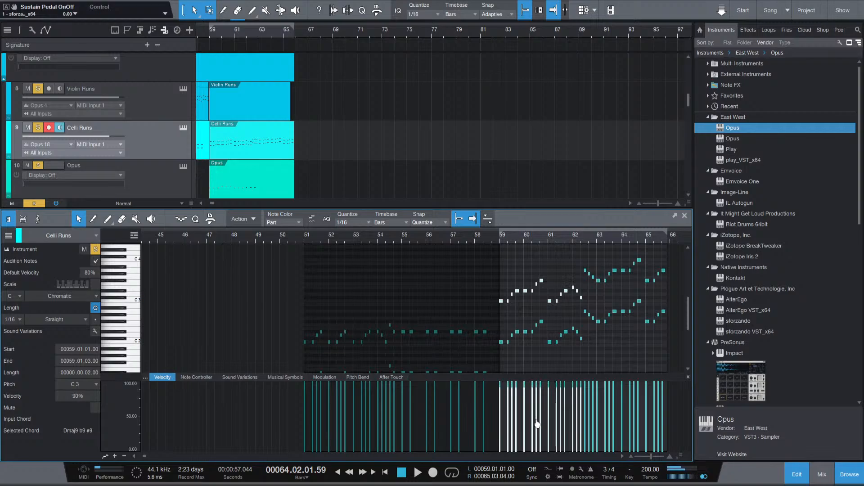
{"action": "left_click_drag", "start_coordinate": [537, 428], "coordinate": [537, 428]}
Play the song from bar 59 to listen to the velocity balance of the Celli Runs notes.
{"action": "left_click", "coordinate": [501, 235]}
{"action": "key", "text": "space"}
{"action": "key", "text": "space"}
{"action": "left_click", "coordinate": [500, 239]}
{"action": "key", "text": "space"}
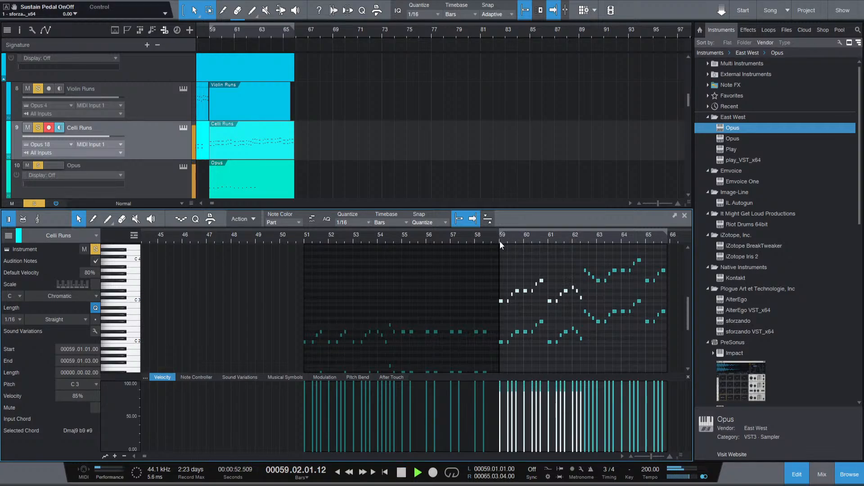
{"action": "key", "text": "space"}
{"action": "key", "text": "space"}
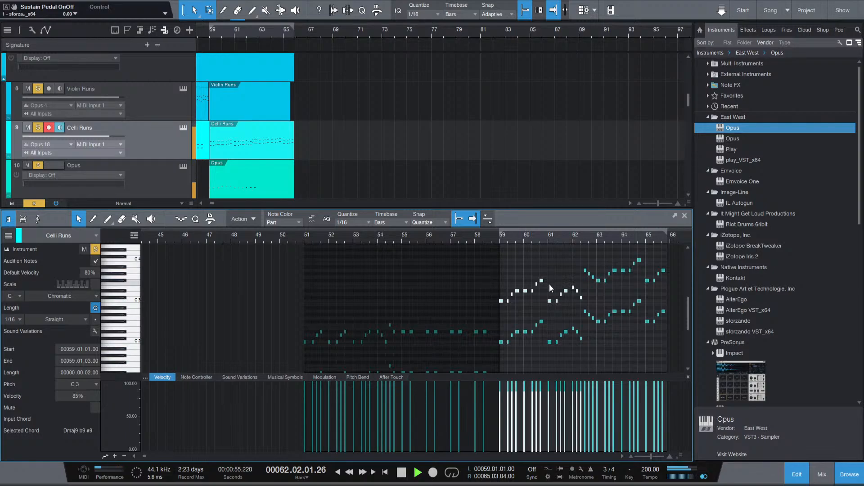
{"action": "key", "text": "space"}
Set the velocity of the remaining upper-octave Celli Runs notes, from mid bar 62 through bar 65, to 92% and play the result.
{"action": "left_click_drag", "start_coordinate": [583, 258], "coordinate": [644, 279]}
{"action": "left_click_drag", "start_coordinate": [594, 418], "coordinate": [594, 422]}
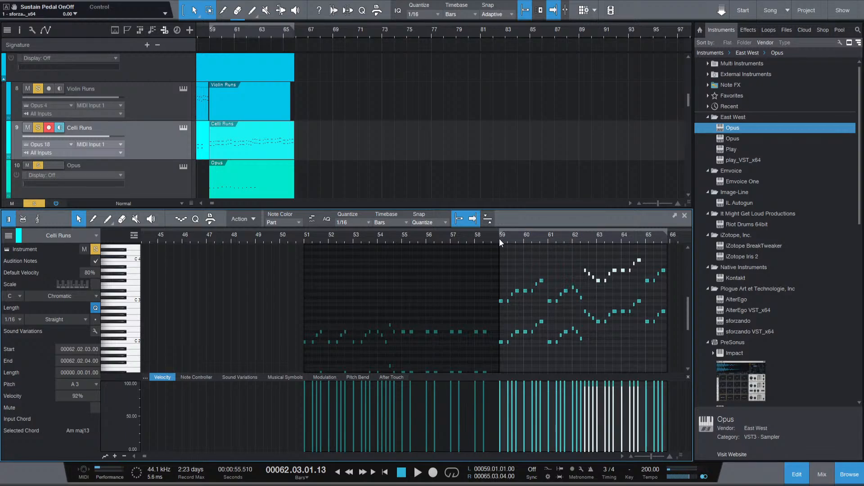
{"action": "key", "text": "space"}
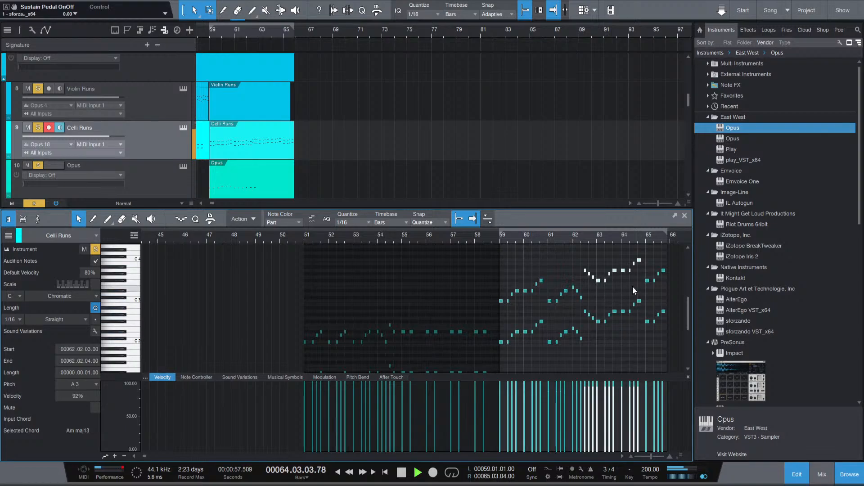
{"action": "key", "text": "space"}
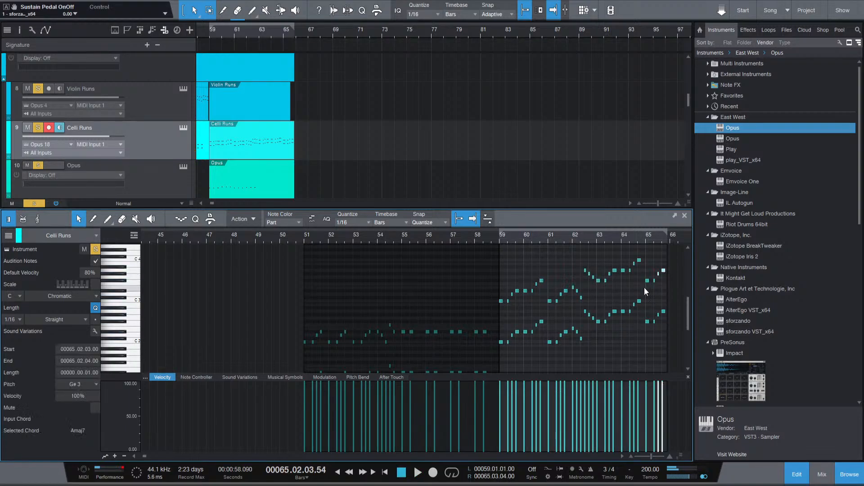
{"action": "left_click_drag", "start_coordinate": [663, 266], "coordinate": [644, 284]}
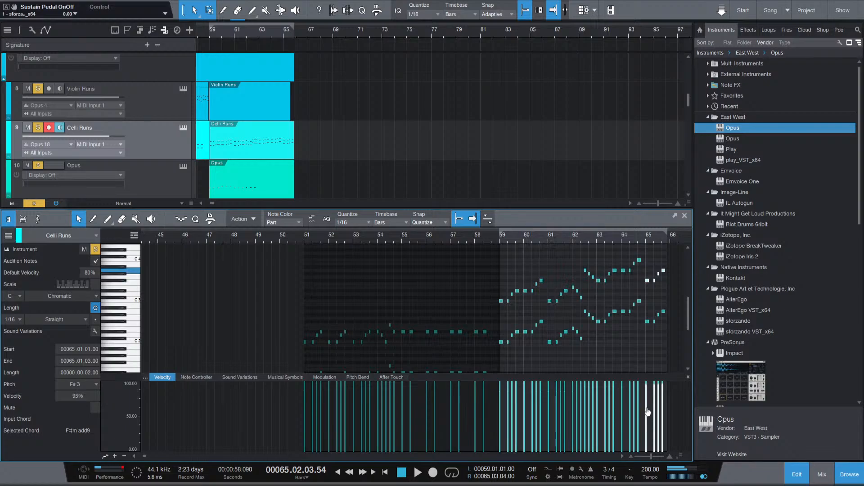
{"action": "key", "text": "space"}
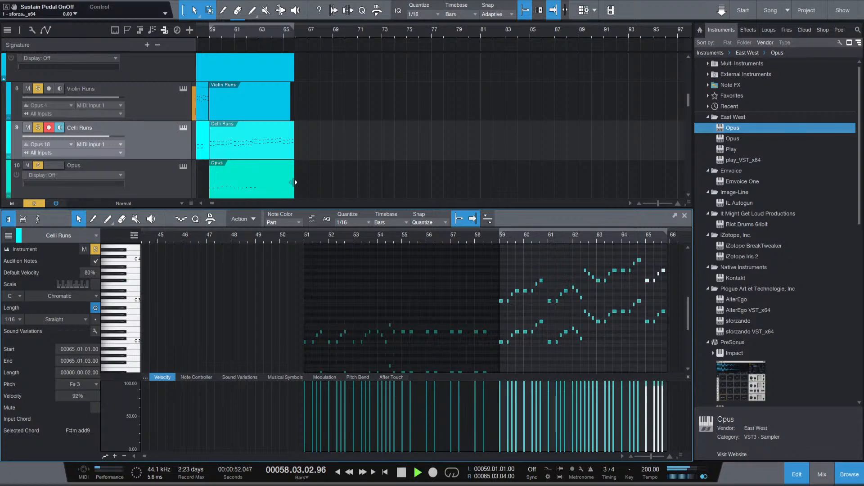
Open the sforzando VST_x64 3 reference part and audition it soloed from about bar 62.
{"action": "left_click", "coordinate": [272, 182]}
{"action": "scroll", "coordinate": [315, 144], "scroll_direction": "up", "scroll_amount": 6}
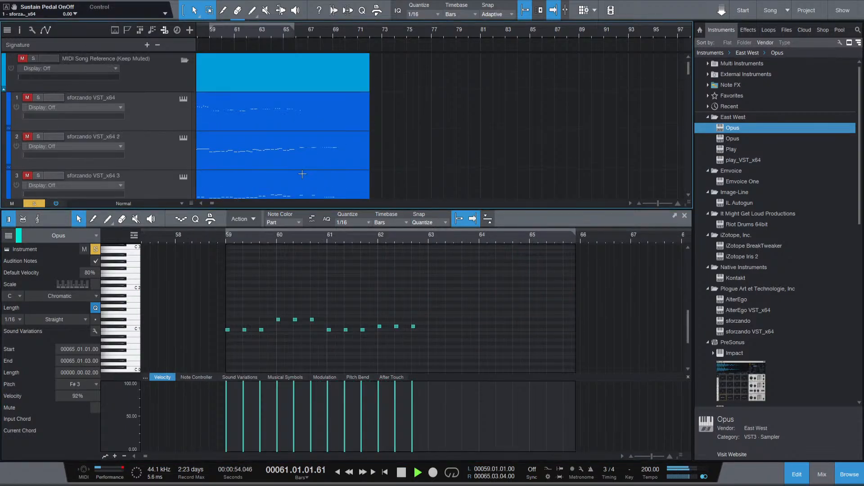
{"action": "left_click", "coordinate": [280, 77]}
{"action": "key", "text": "space"}
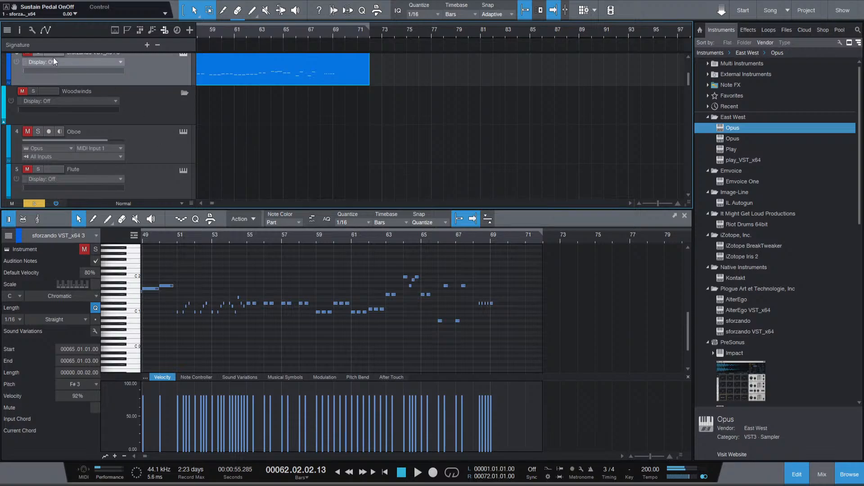
{"action": "scroll", "coordinate": [54, 62], "scroll_direction": "up", "scroll_amount": 1}
{"action": "left_click", "coordinate": [38, 60]}
{"action": "key", "text": "space"}
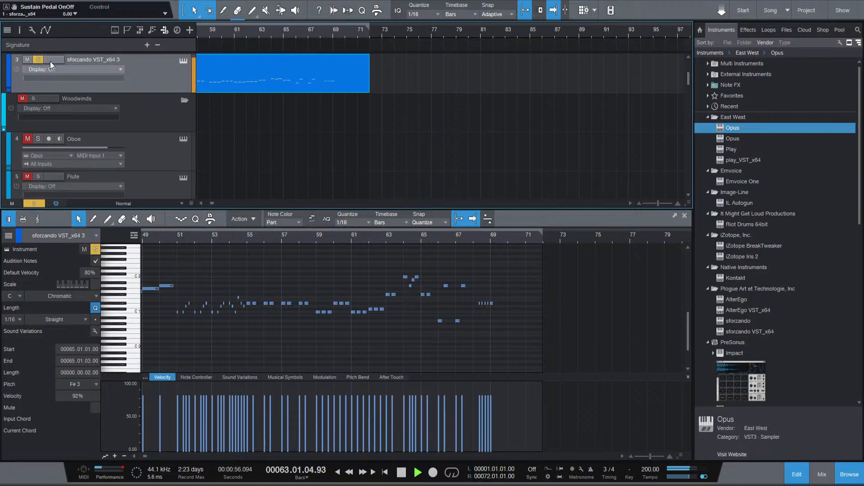
{"action": "key", "text": "space"}
{"action": "left_click", "coordinate": [39, 59]}
Copy the notes in bars 63 to 65 of the sforzando VST_x64 3 part into the Opus part at bar 63 and play them.
{"action": "left_click", "coordinate": [425, 269]}
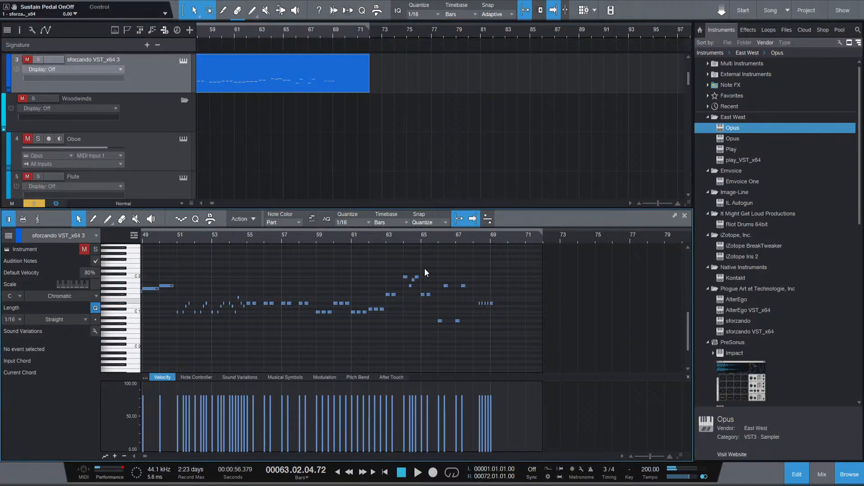
{"action": "left_click_drag", "start_coordinate": [435, 269], "coordinate": [383, 298]}
{"action": "scroll", "coordinate": [315, 144], "scroll_direction": "down", "scroll_amount": 8}
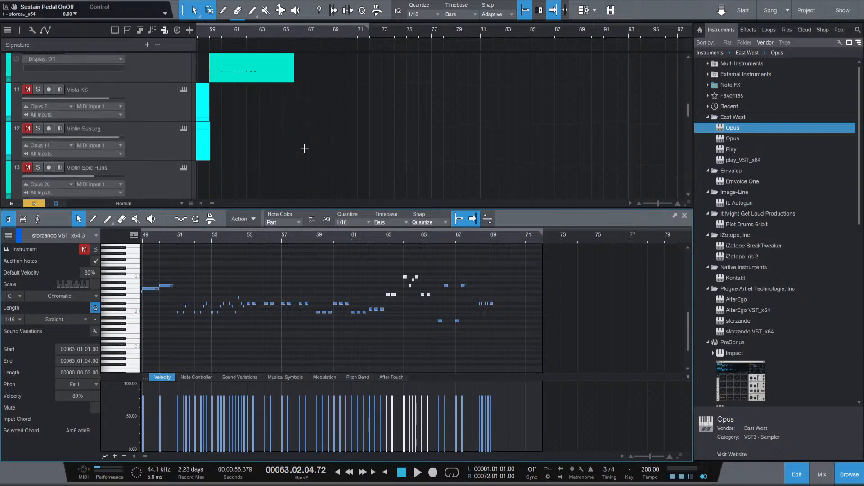
{"action": "double_click", "coordinate": [260, 82]}
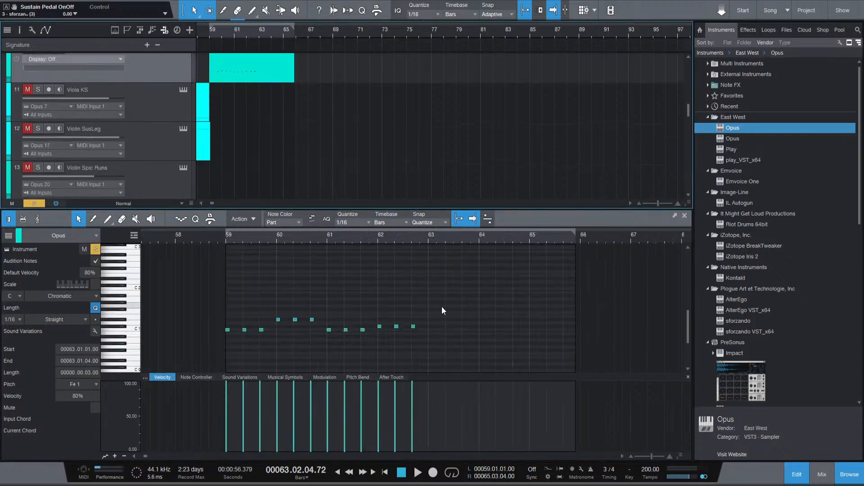
{"action": "left_click", "coordinate": [427, 239]}
{"action": "key", "text": "space"}
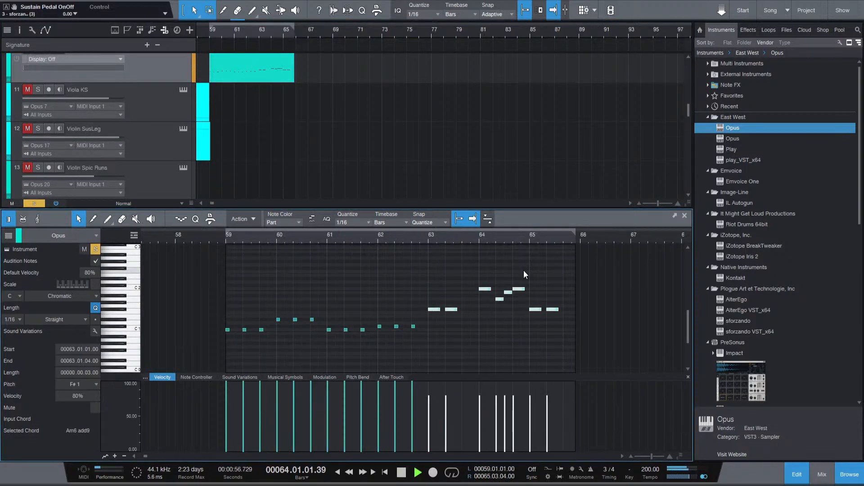
{"action": "key", "text": "space"}
Raise the pasted Opus notes in bars 63 to 65 to 100% velocity, shorten them all to one sixteenth, and play them.
{"action": "left_click_drag", "start_coordinate": [447, 440], "coordinate": [445, 352]}
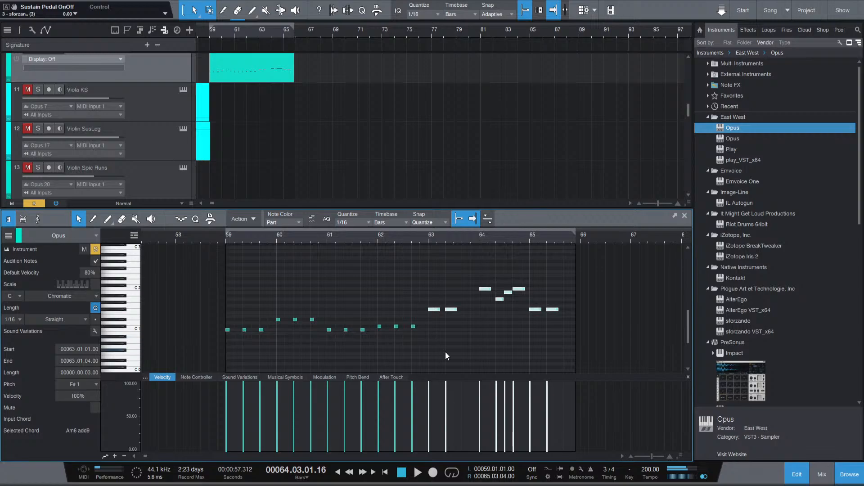
{"action": "left_click_drag", "start_coordinate": [456, 309], "coordinate": [452, 312]}
{"action": "left_click", "coordinate": [491, 306]}
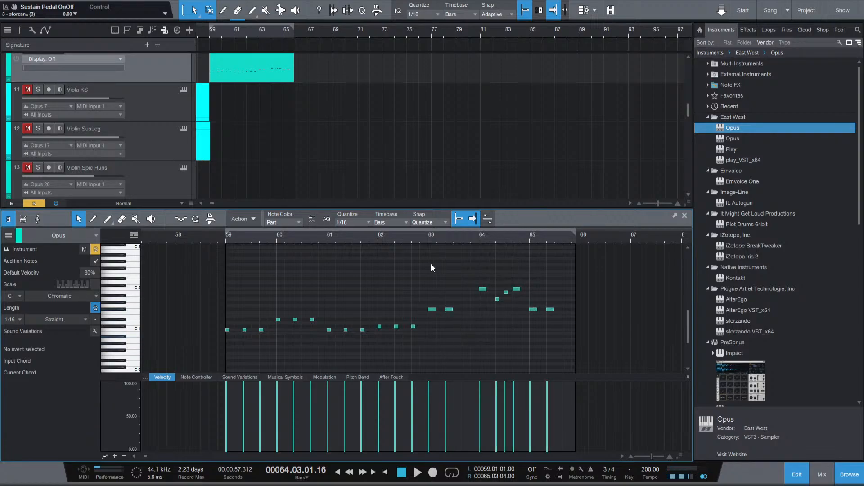
{"action": "left_click_drag", "start_coordinate": [429, 264], "coordinate": [486, 317]}
{"action": "left_click_drag", "start_coordinate": [511, 277], "coordinate": [551, 309]}
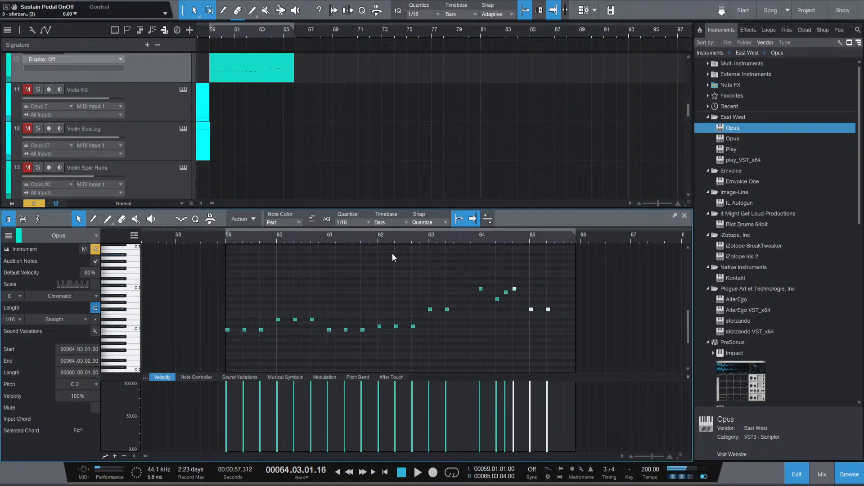
{"action": "left_click", "coordinate": [426, 242]}
{"action": "key", "text": "space"}
{"action": "key", "text": "space"}
Try transposing all Opus notes from bar 63 on down one octave and listen to the result.
{"action": "left_click", "coordinate": [585, 337]}
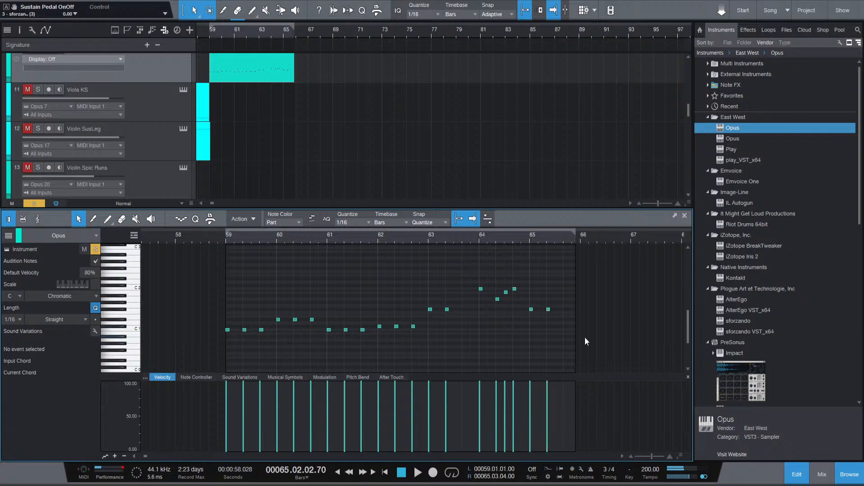
{"action": "left_click_drag", "start_coordinate": [585, 336], "coordinate": [422, 261]}
{"action": "key", "text": "shift+Down"}
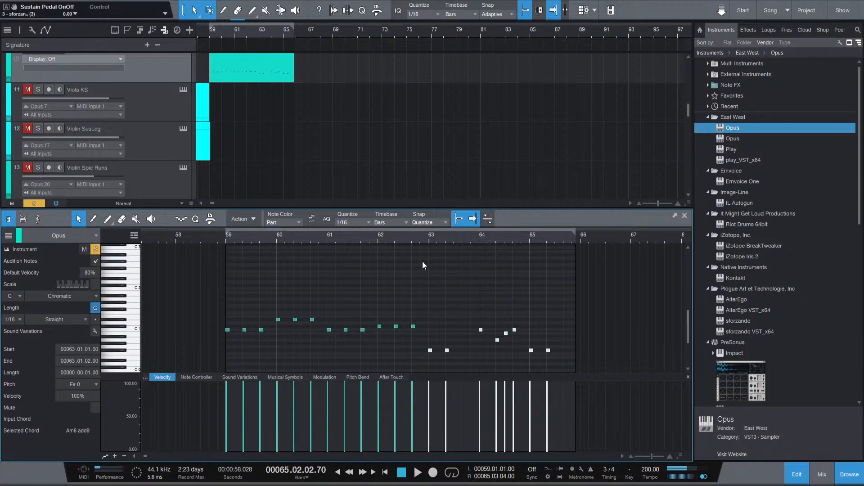
{"action": "key", "text": "space"}
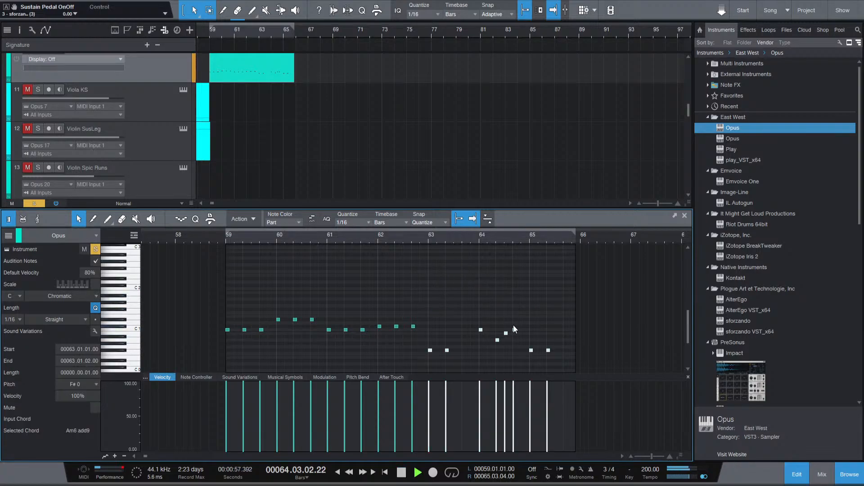
{"action": "key", "text": "space"}
{"action": "key", "text": "space"}
{"action": "key", "text": "space"}
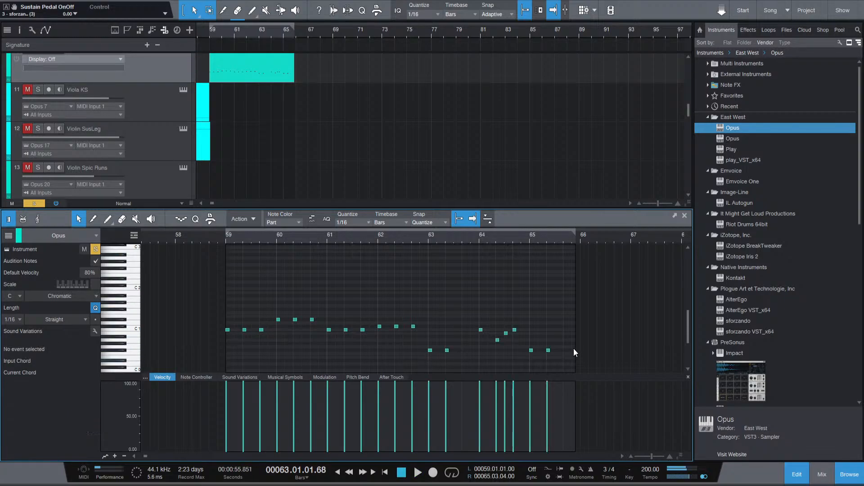
Transpose the F# notes in bars 63 and 65 back up one octave, followed by the four notes in bar 64.
{"action": "key", "text": "shift+Up"}
{"action": "key", "text": "space"}
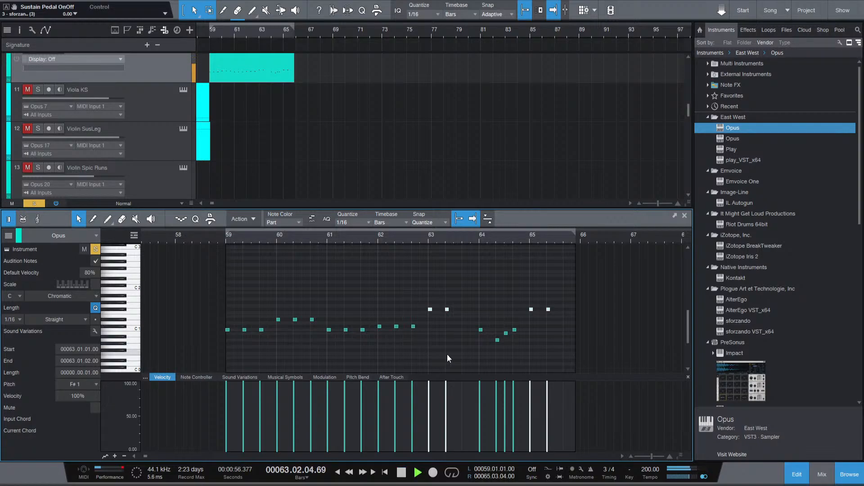
{"action": "key", "text": "space"}
{"action": "left_click_drag", "start_coordinate": [473, 322], "coordinate": [513, 341]}
{"action": "key", "text": "shift+Up"}
{"action": "left_click", "coordinate": [535, 345]}
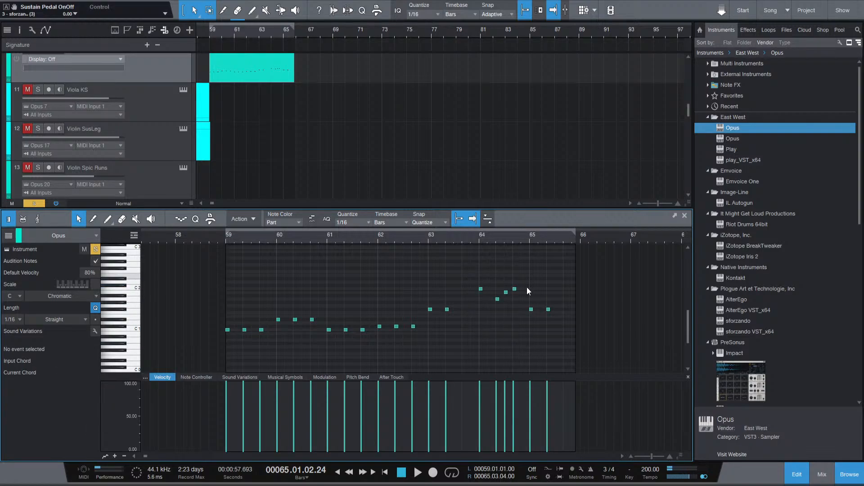
Transpose the two C 2 notes in bar 64 down one octave and soften the two notes between them, with A 1 at 82%.
{"action": "left_click_drag", "start_coordinate": [527, 288], "coordinate": [492, 304]}
{"action": "key", "text": "shift+Down"}
{"action": "left_click_drag", "start_coordinate": [497, 418], "coordinate": [498, 428]}
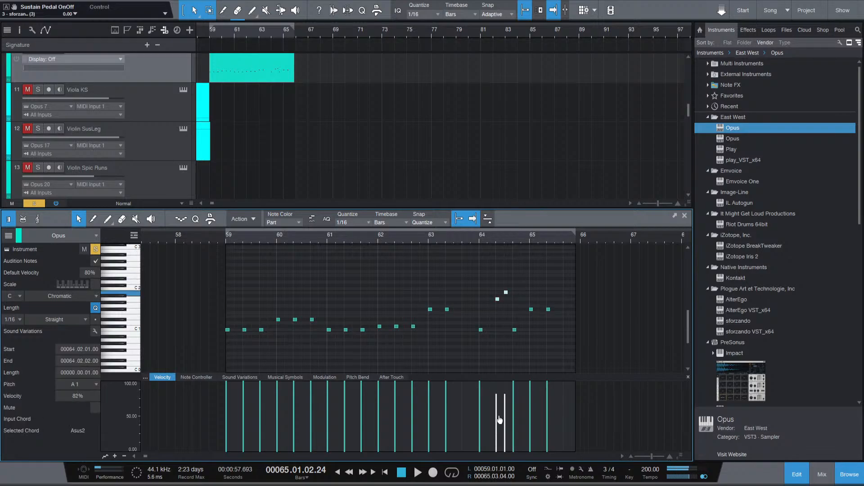
{"action": "left_click", "coordinate": [506, 333]}
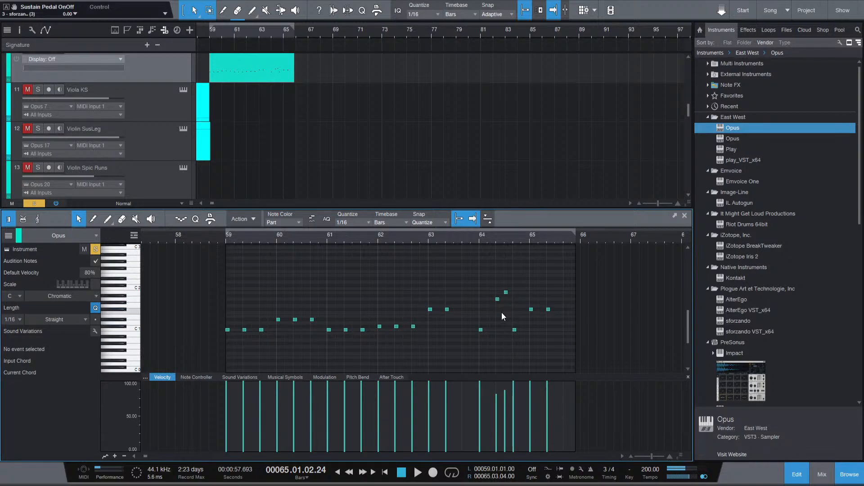
Transpose the A 1 and B 1 notes in bar 64 down one octave, raise their velocity with the A at 92%, and play the part.
{"action": "left_click_drag", "start_coordinate": [496, 309], "coordinate": [516, 266]}
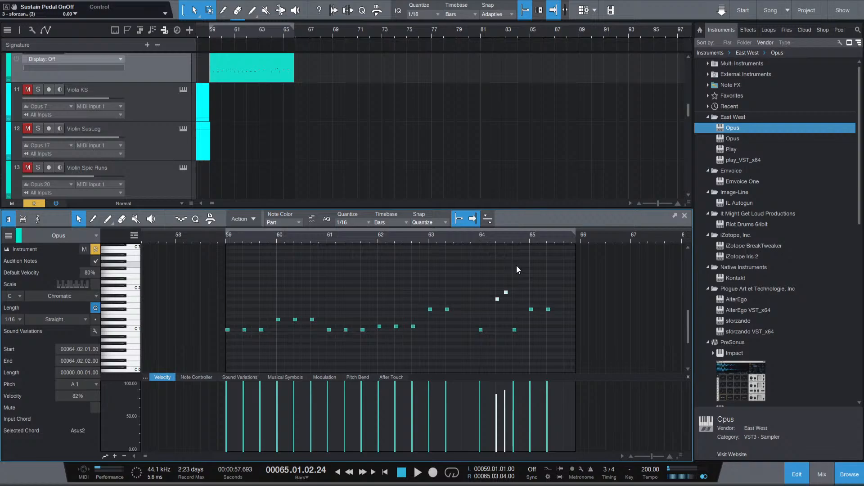
{"action": "key", "text": "shift+alt+Down"}
{"action": "left_click_drag", "start_coordinate": [499, 418], "coordinate": [503, 408]}
{"action": "key", "text": "space"}
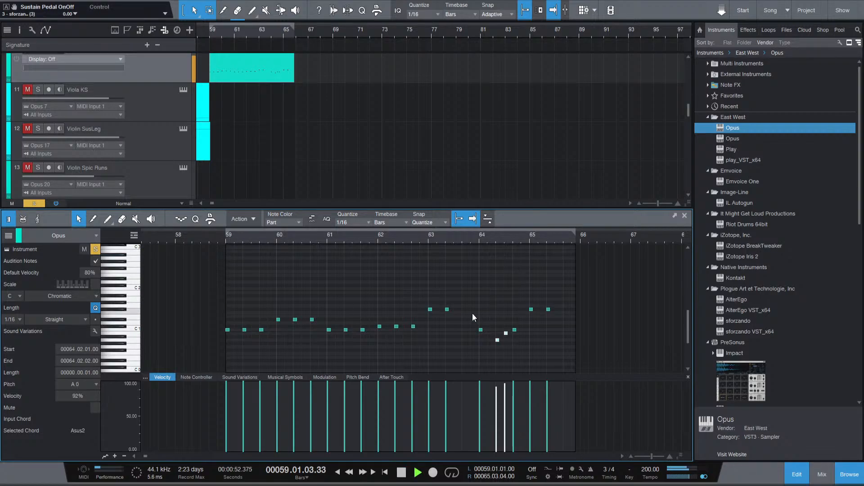
{"action": "left_click", "coordinate": [418, 279]}
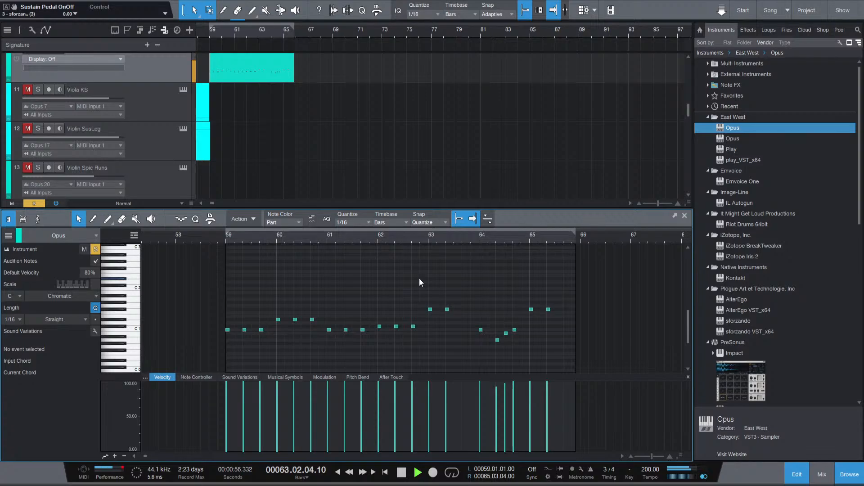
{"action": "key", "text": "space"}
Reduce the velocity of the four F# 1 notes in bars 63 and 65 to 88% and play from bar 59.
{"action": "left_click_drag", "start_coordinate": [525, 292], "coordinate": [525, 290]}
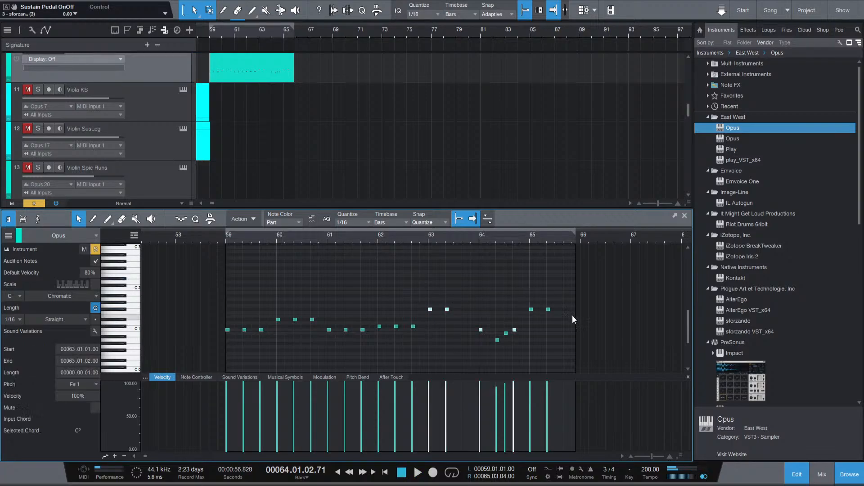
{"action": "left_click_drag", "start_coordinate": [572, 316], "coordinate": [410, 293]}
{"action": "left_click_drag", "start_coordinate": [447, 404], "coordinate": [446, 406]}
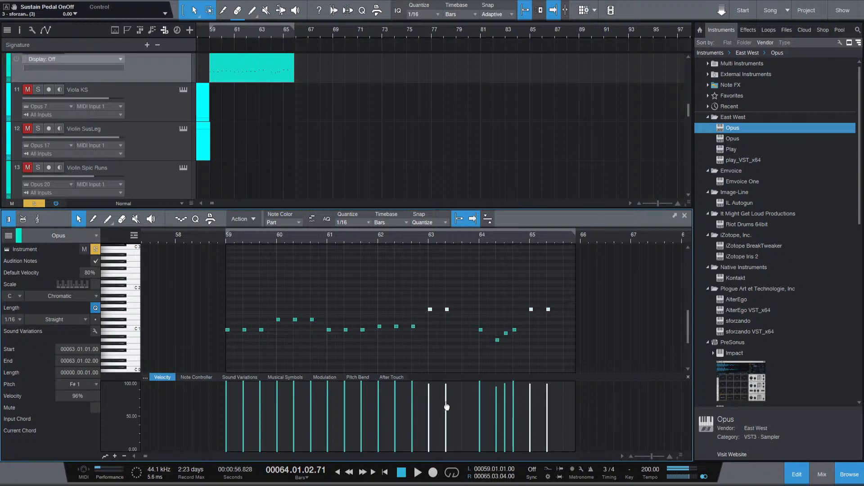
{"action": "left_click", "coordinate": [225, 242]}
{"action": "key", "text": "space"}
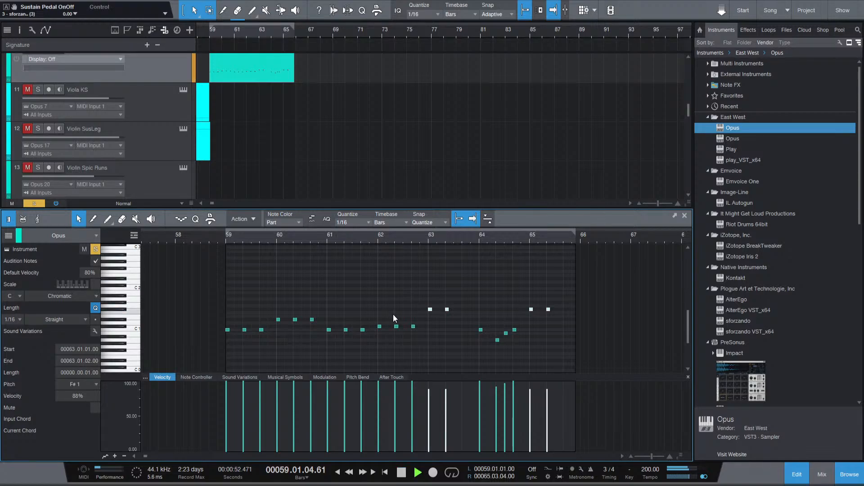
Lower the velocity of the second and third Opus notes in each of bars 59 to 62 to about 90%.
{"action": "left_click", "coordinate": [365, 283]}
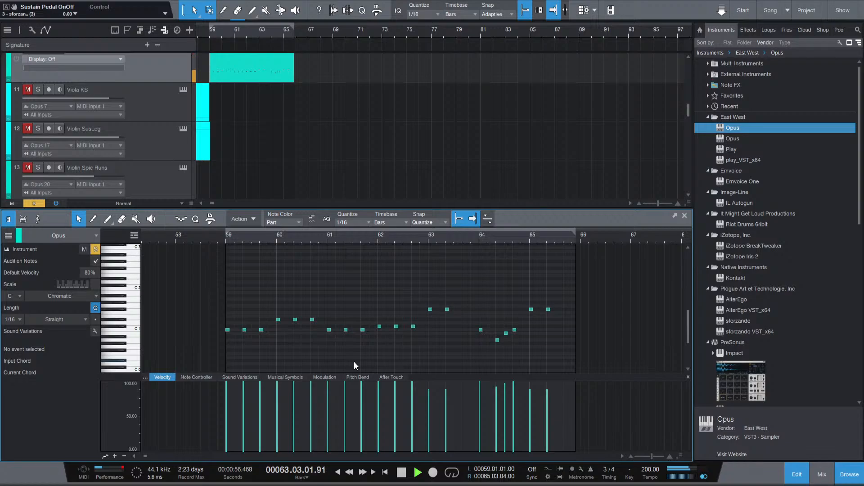
{"action": "key", "text": "space"}
{"action": "left_click", "coordinate": [244, 330]}
{"action": "left_click_drag", "start_coordinate": [252, 397], "coordinate": [259, 409]}
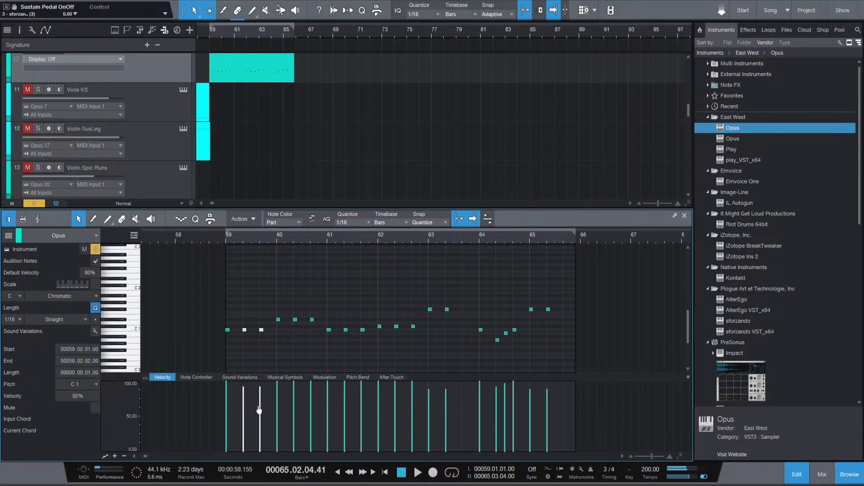
{"action": "left_click_drag", "start_coordinate": [290, 327], "coordinate": [316, 315]}
{"action": "left_click_drag", "start_coordinate": [309, 395], "coordinate": [311, 405]}
{"action": "left_click_drag", "start_coordinate": [341, 337], "coordinate": [367, 323]}
{"action": "left_click_drag", "start_coordinate": [362, 393], "coordinate": [362, 400]}
{"action": "left_click", "coordinate": [395, 326]}
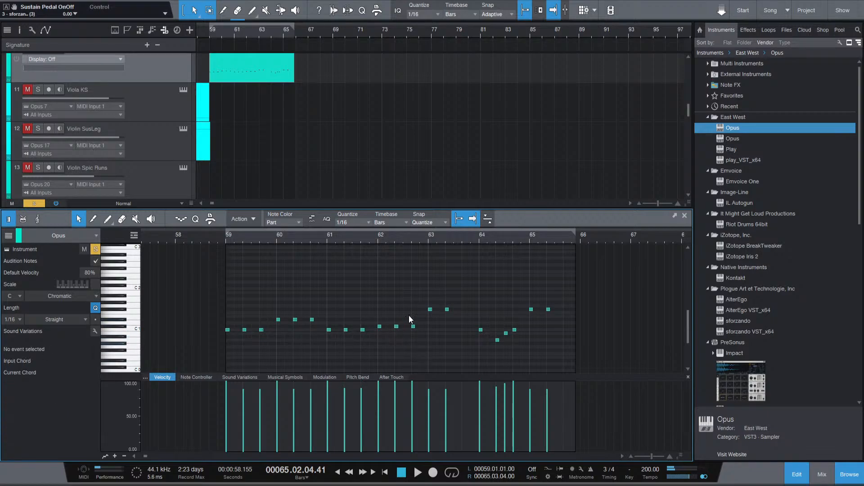
{"action": "left_click", "coordinate": [410, 327], "text": "shift"}
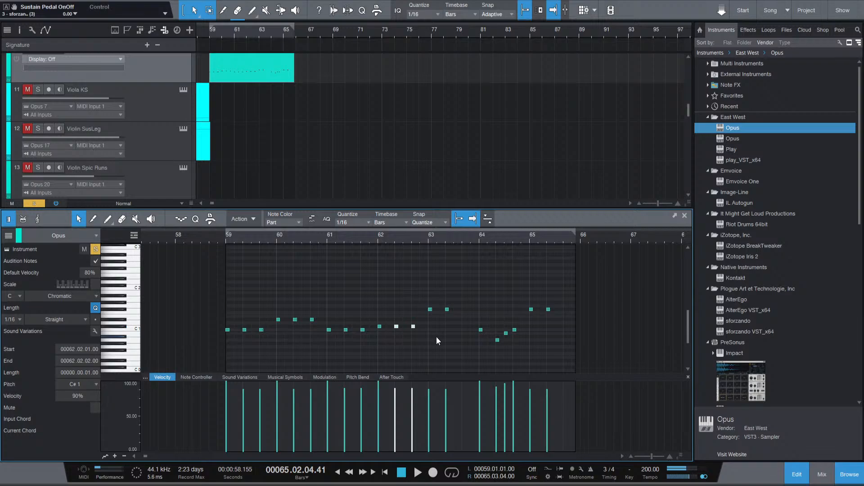
Reduce the velocity of the second F# 1 note to 82% in bar 63 and 80% in bar 65, and play from bar 59.
{"action": "left_click", "coordinate": [446, 309]}
{"action": "left_click_drag", "start_coordinate": [446, 391], "coordinate": [447, 395]}
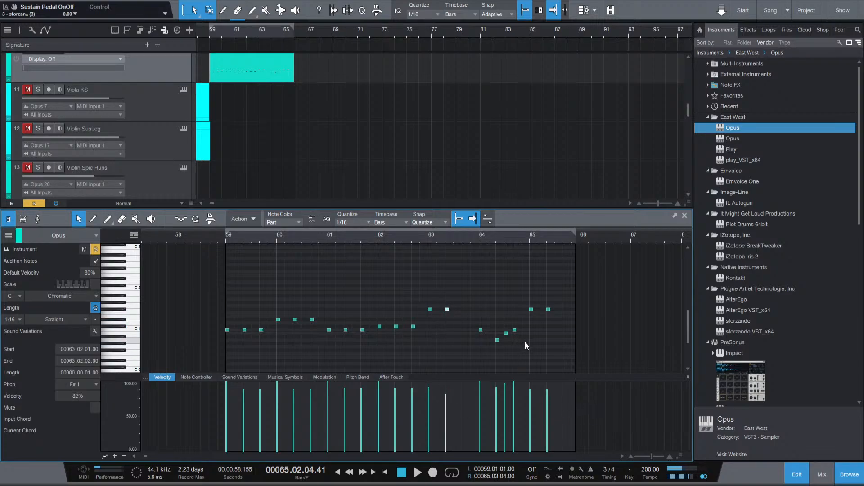
{"action": "left_click", "coordinate": [548, 308]}
{"action": "left_click_drag", "start_coordinate": [547, 389], "coordinate": [548, 396]}
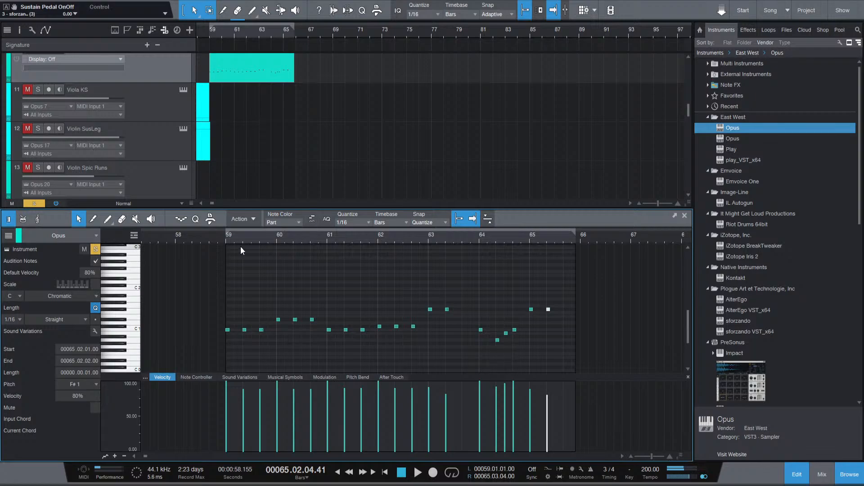
{"action": "left_click", "coordinate": [228, 238]}
{"action": "key", "text": "space"}
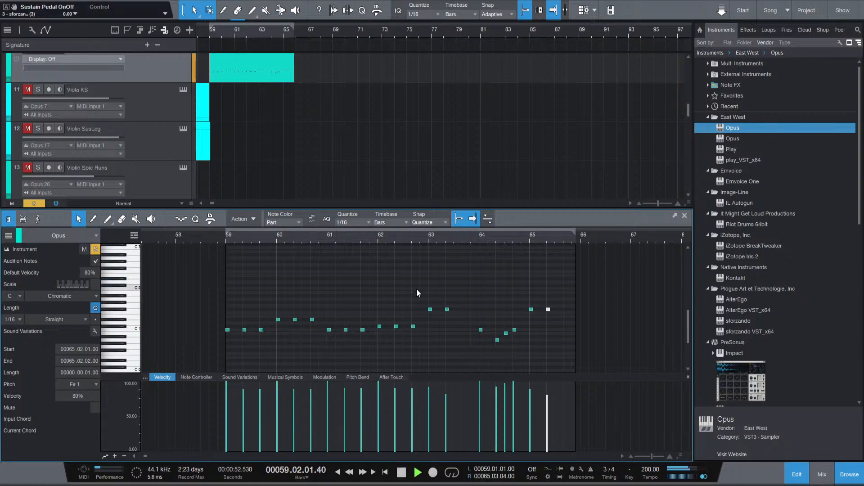
{"action": "left_click", "coordinate": [468, 352]}
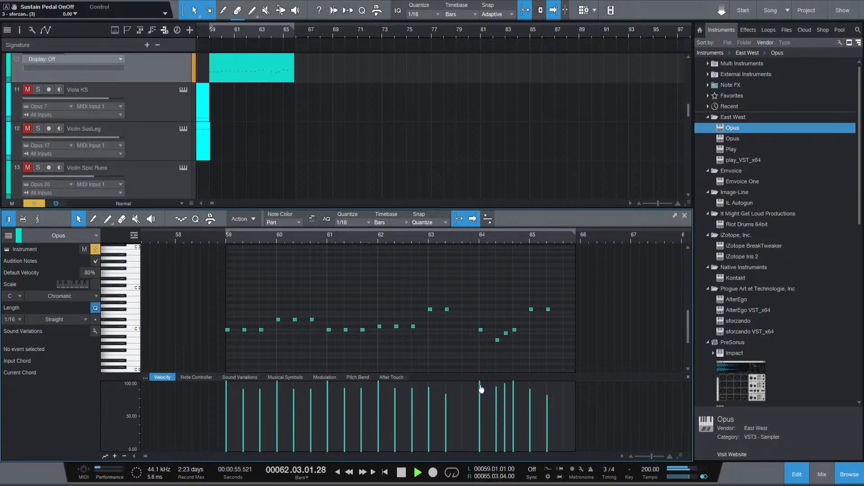
{"action": "key", "text": "space"}
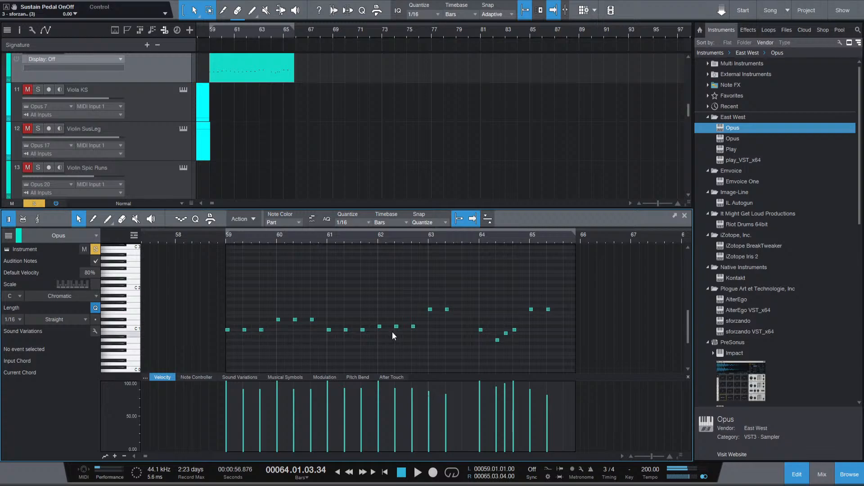
Replay the part from bar 59 and lower the velocity of the C 1 note on the downbeat of bar 64 to 98%.
{"action": "left_click", "coordinate": [233, 236]}
{"action": "key", "text": "space"}
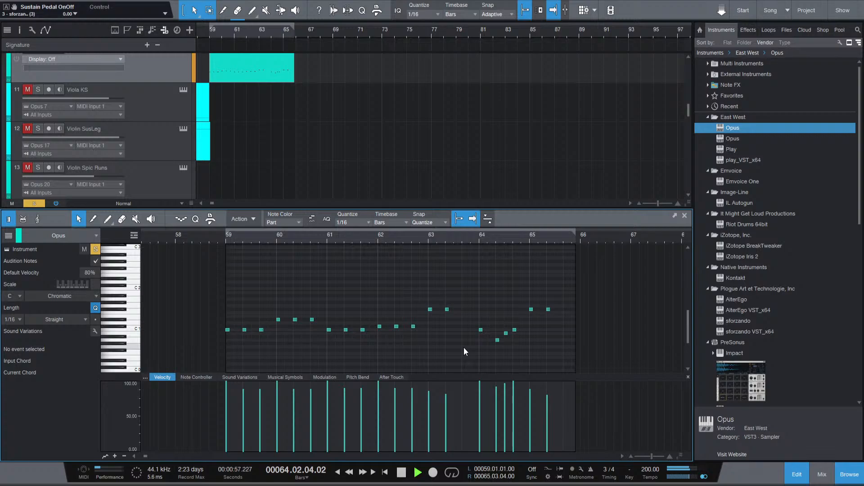
{"action": "key", "text": "space"}
{"action": "left_click", "coordinate": [481, 330]}
{"action": "left_click_drag", "start_coordinate": [479, 400], "coordinate": [480, 401]}
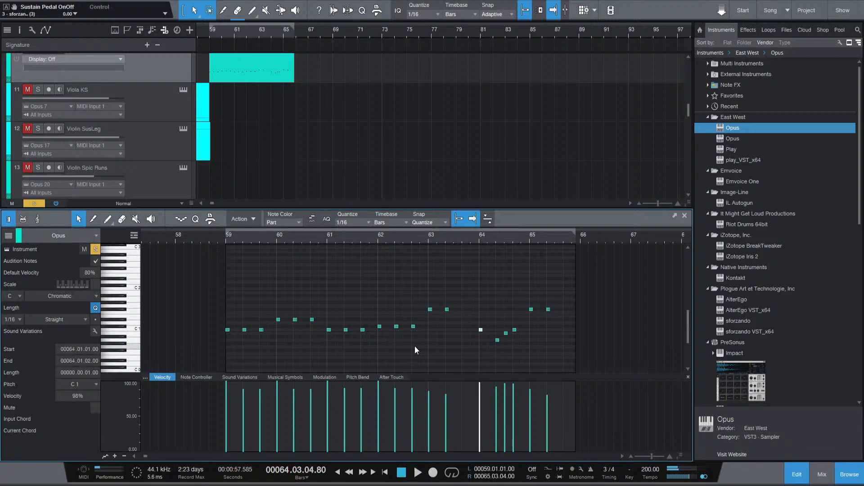
Open the Celli Runs part starting at bar 59 in the note editor to examine its notes and velocities.
{"action": "scroll", "coordinate": [221, 161], "scroll_direction": "up", "scroll_amount": 3}
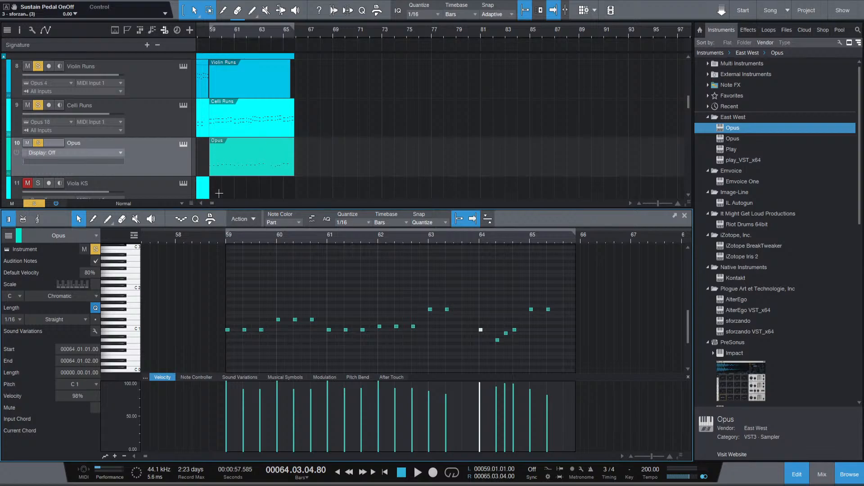
{"action": "left_click", "coordinate": [225, 238]}
{"action": "scroll", "coordinate": [247, 137], "scroll_direction": "up", "scroll_amount": 2}
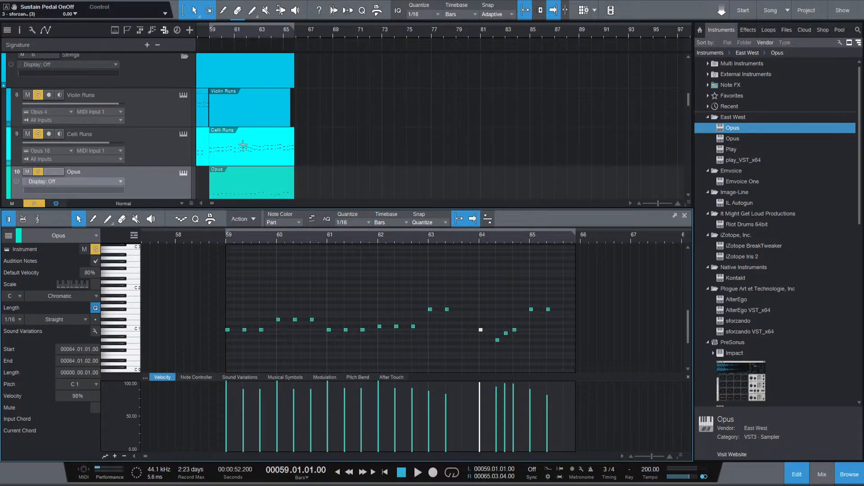
{"action": "scroll", "coordinate": [254, 103], "scroll_direction": "left", "scroll_amount": 3}
{"action": "left_click", "coordinate": [250, 26]}
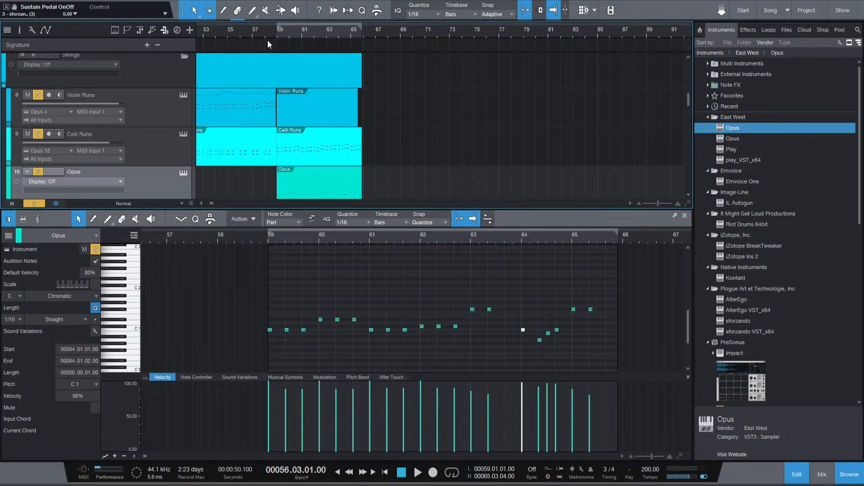
{"action": "left_click", "coordinate": [292, 155]}
{"action": "scroll", "coordinate": [294, 153], "scroll_direction": "right", "scroll_amount": 1}
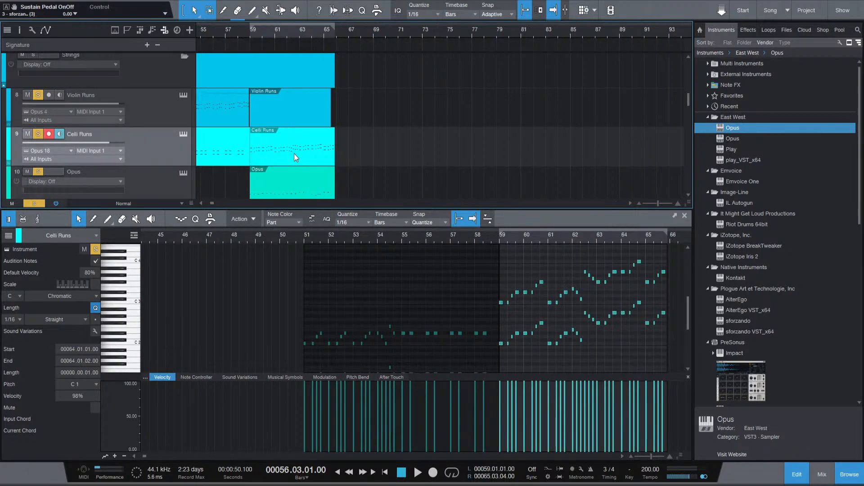
Reopen the Opus part in the note editor and play it from bar 59.
{"action": "left_click", "coordinate": [251, 34]}
{"action": "scroll", "coordinate": [333, 140], "scroll_direction": "down", "scroll_amount": 2}
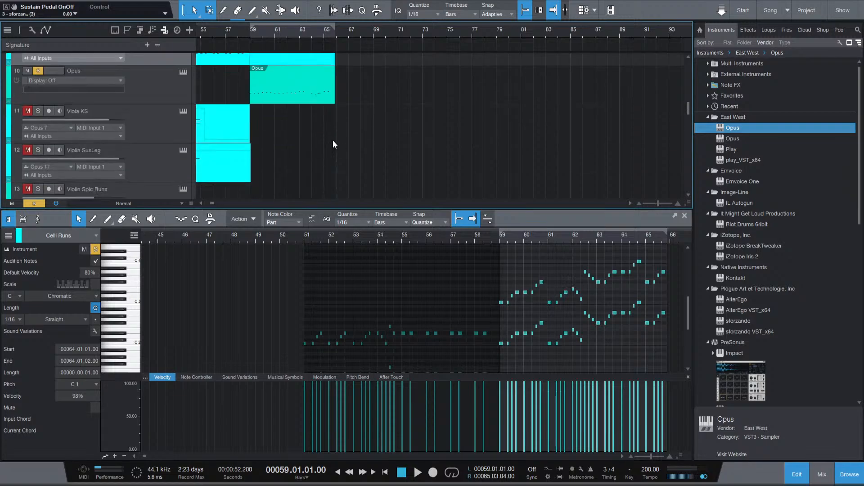
{"action": "left_click", "coordinate": [279, 90]}
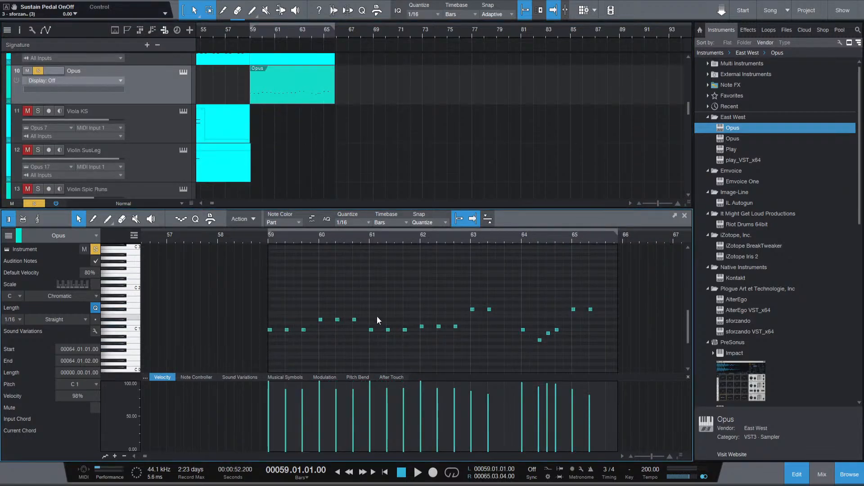
{"action": "key", "text": "space"}
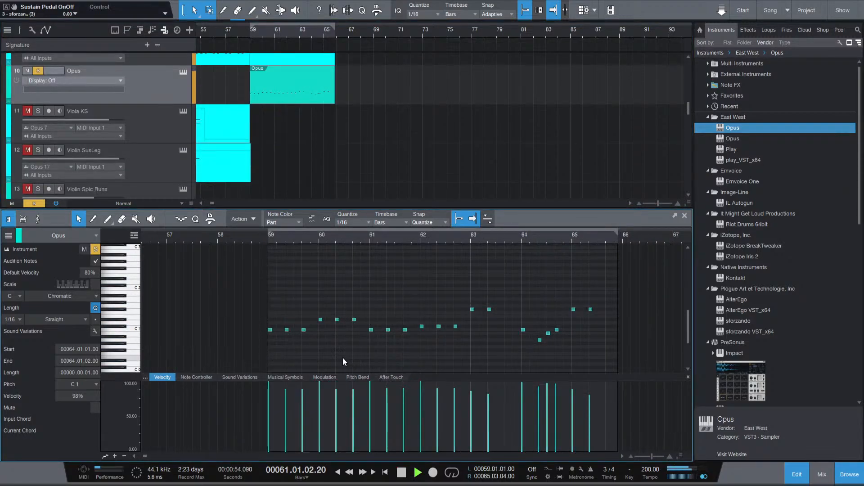
{"action": "key", "text": "space"}
{"action": "left_click", "coordinate": [312, 310]}
{"action": "left_click", "coordinate": [321, 320]}
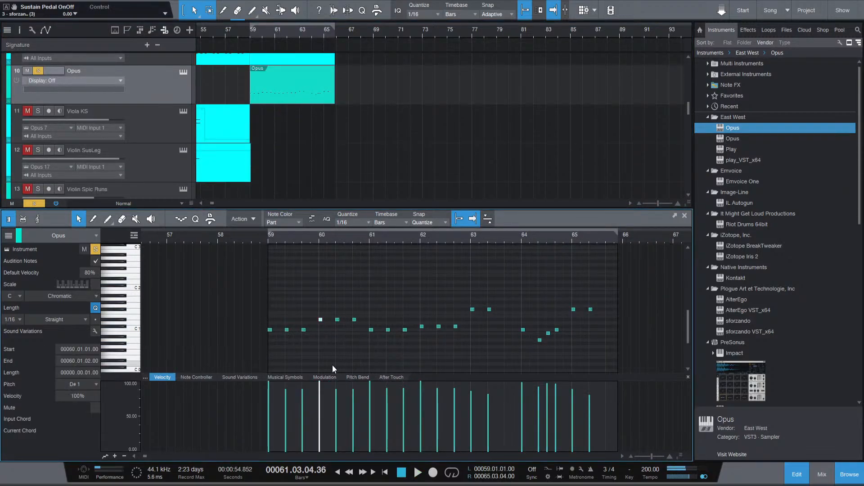
{"action": "left_click", "coordinate": [270, 330]}
{"action": "left_click", "coordinate": [318, 321]}
{"action": "left_click", "coordinate": [320, 321]}
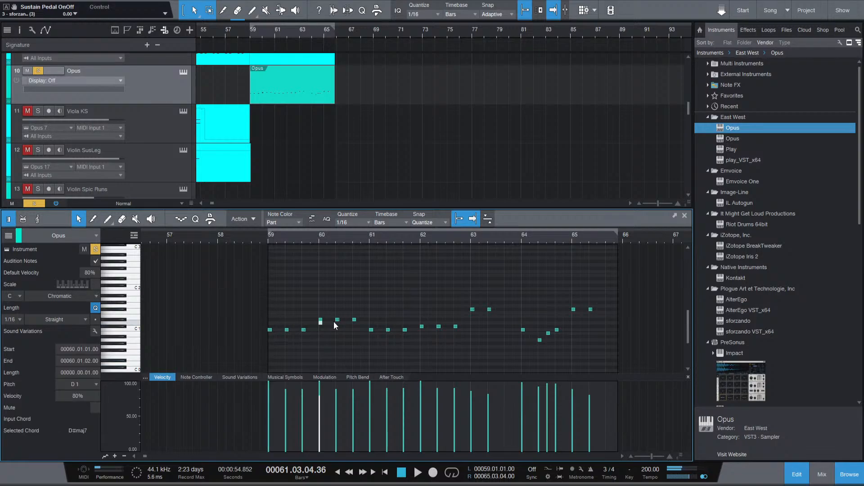
{"action": "left_click", "coordinate": [318, 321]}
Reduce the velocity of the four downbeat notes in bars 59 to 62, with the D# 1 at 97%, and play from bar 59.
{"action": "left_click", "coordinate": [321, 320]}
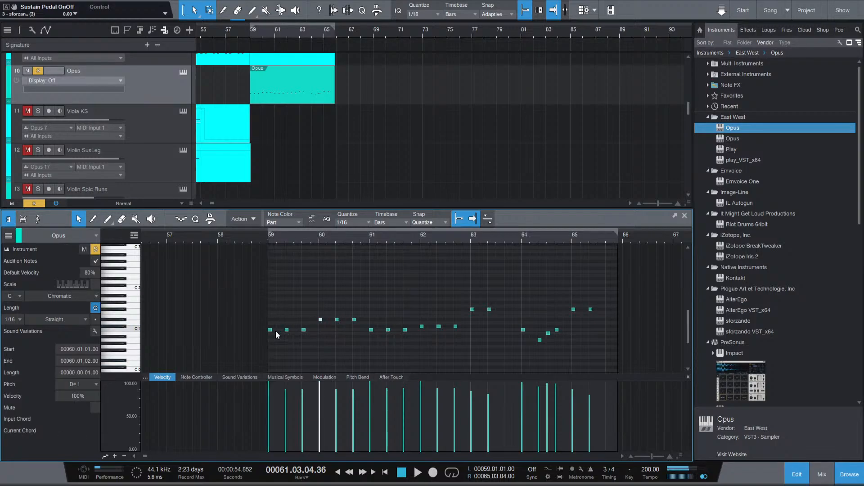
{"action": "left_click", "coordinate": [270, 330], "text": "shift"}
{"action": "left_click", "coordinate": [371, 330], "text": "shift"}
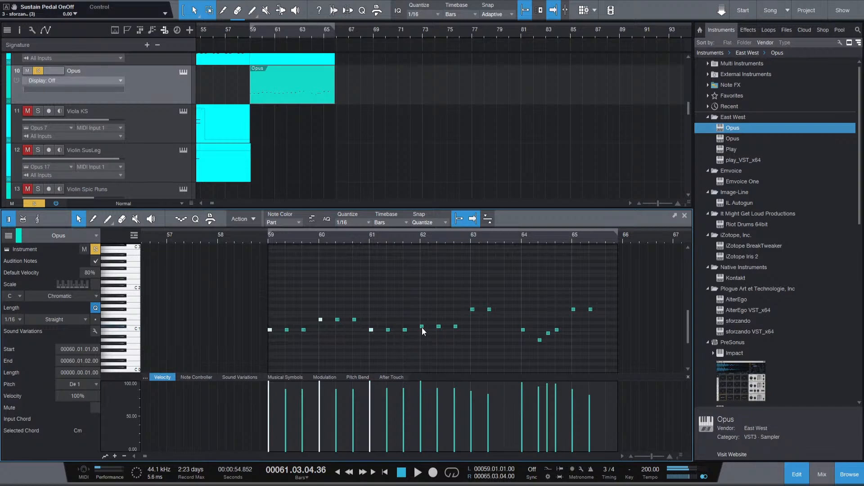
{"action": "left_click", "coordinate": [422, 327], "text": "shift"}
{"action": "left_click", "coordinate": [269, 242]}
{"action": "key", "text": "space"}
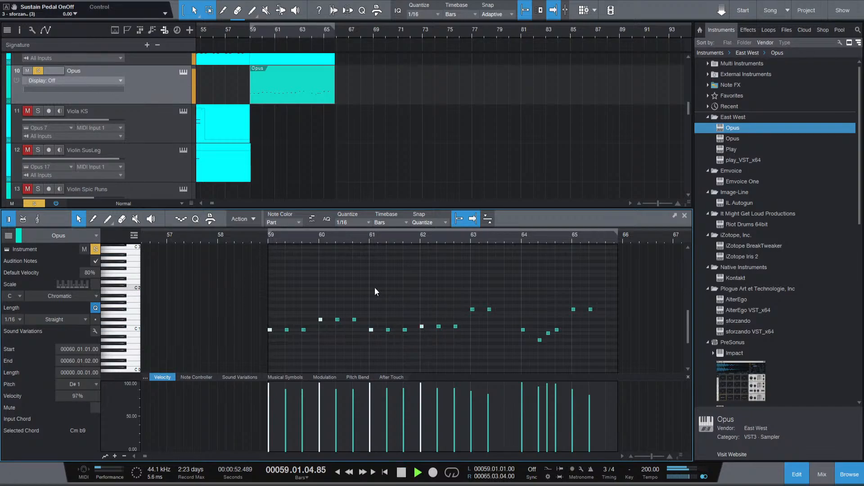
{"action": "left_click", "coordinate": [373, 286]}
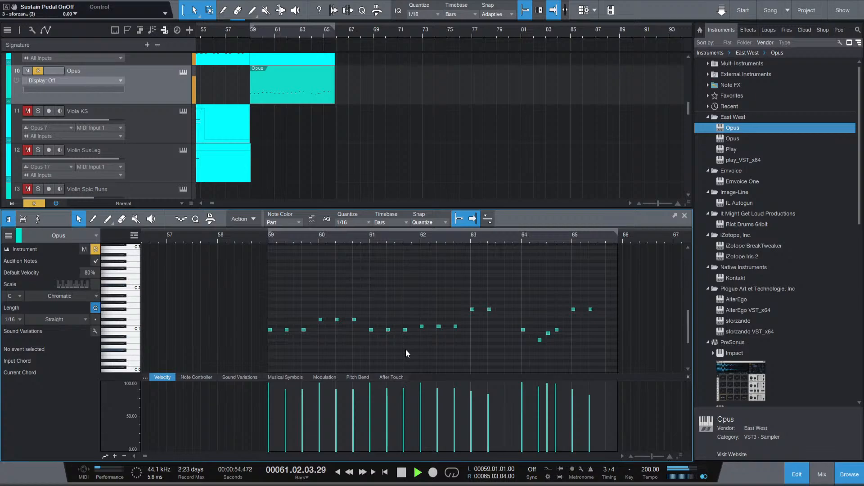
{"action": "key", "text": "space"}
Replay from bar 59 and raise the velocity of the third note in bar 61 and the first note in bar 62.
{"action": "left_click", "coordinate": [273, 241]}
{"action": "key", "text": "space"}
{"action": "key", "text": "space"}
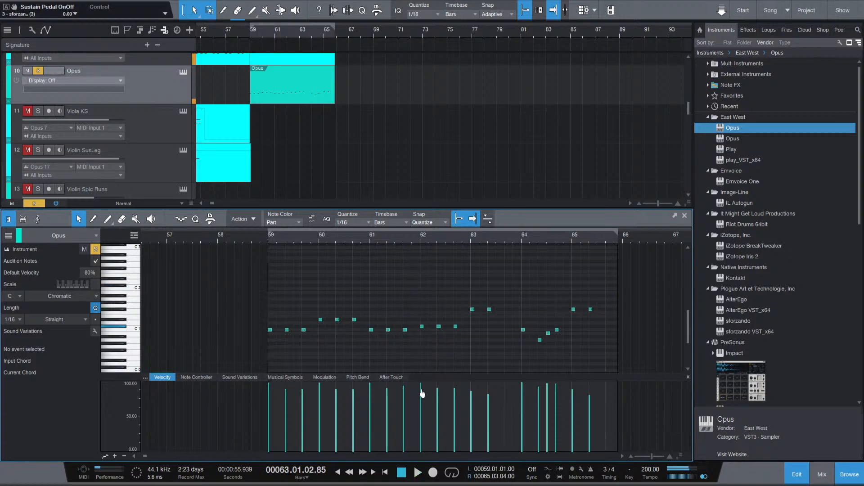
{"action": "left_click", "coordinate": [275, 239]}
{"action": "key", "text": "space"}
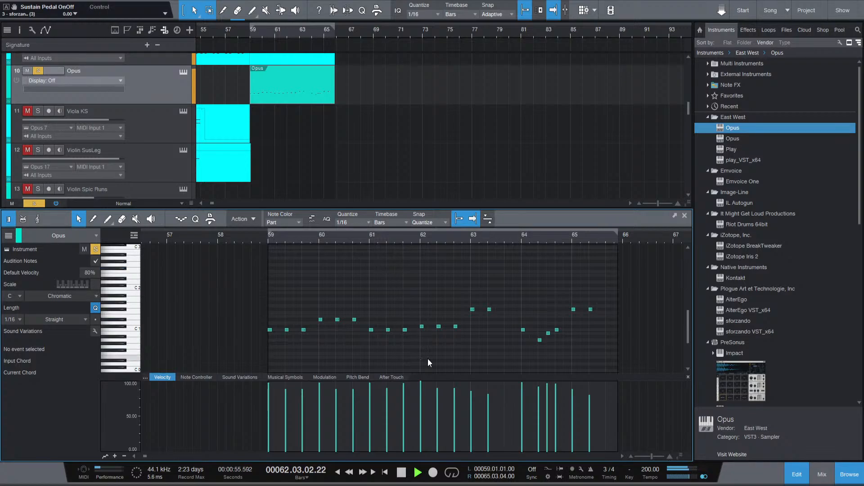
Raise the velocity of the last C# 1 note in bar 62 to 100% and check it by playing from bar 59.
{"action": "key", "text": "space"}
{"action": "left_click_drag", "start_coordinate": [454, 400], "coordinate": [456, 404]}
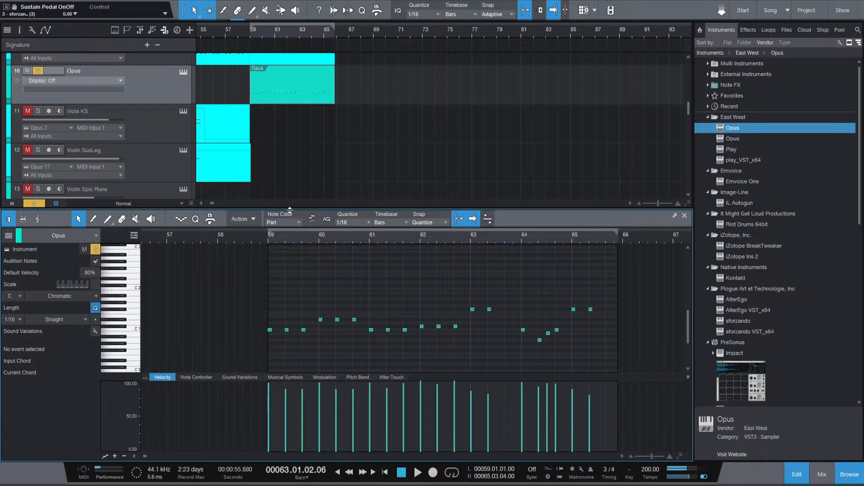
{"action": "left_click", "coordinate": [264, 236]}
{"action": "key", "text": "space"}
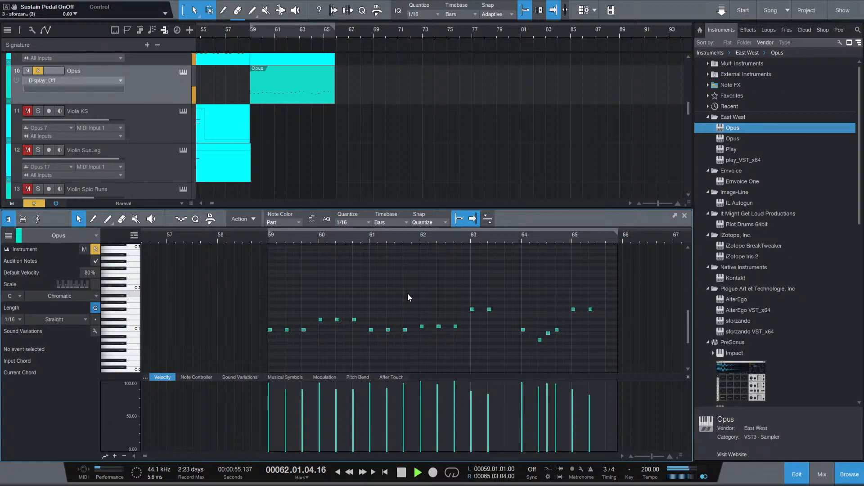
{"action": "key", "text": "space"}
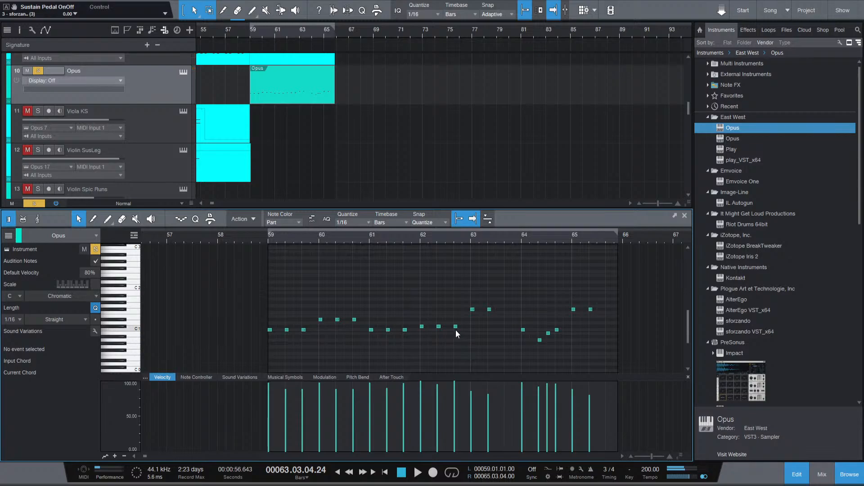
{"action": "left_click", "coordinate": [455, 327]}
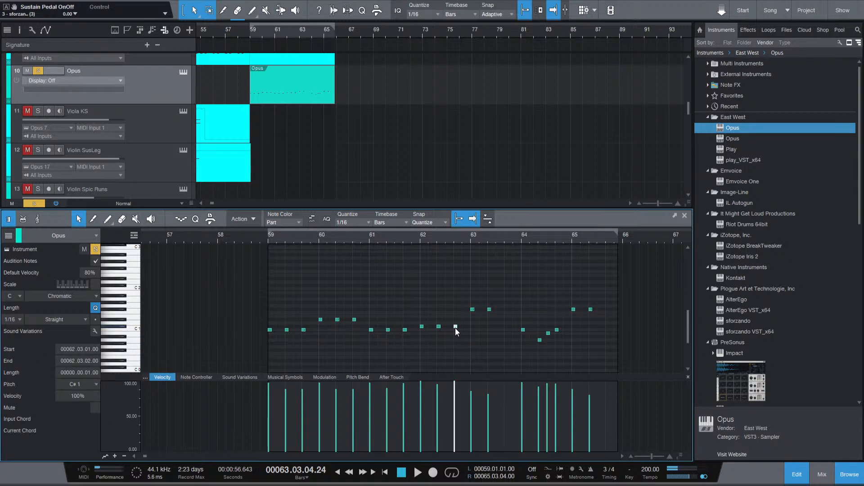
{"action": "left_click", "coordinate": [438, 400]}
Draw a freehand modulation curve over the Opus part from bar 59 through bar 65, between about 90 and 100, and play it.
{"action": "left_click", "coordinate": [324, 377]}
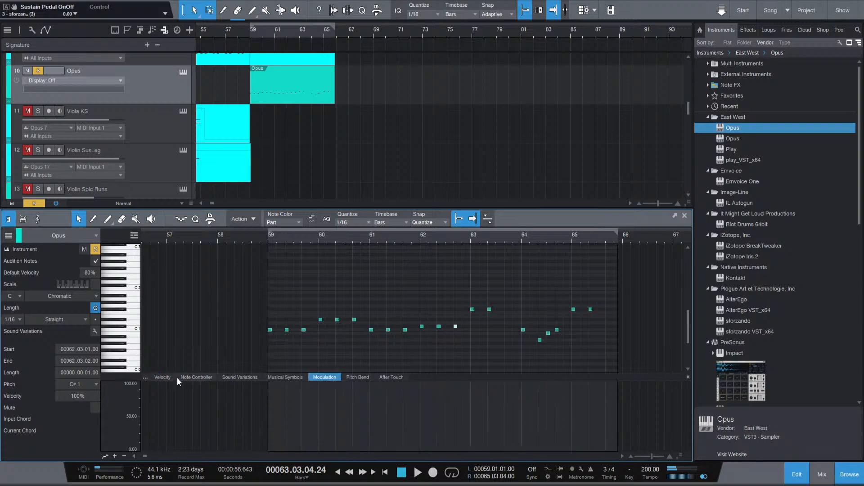
{"action": "left_click", "coordinate": [107, 219]}
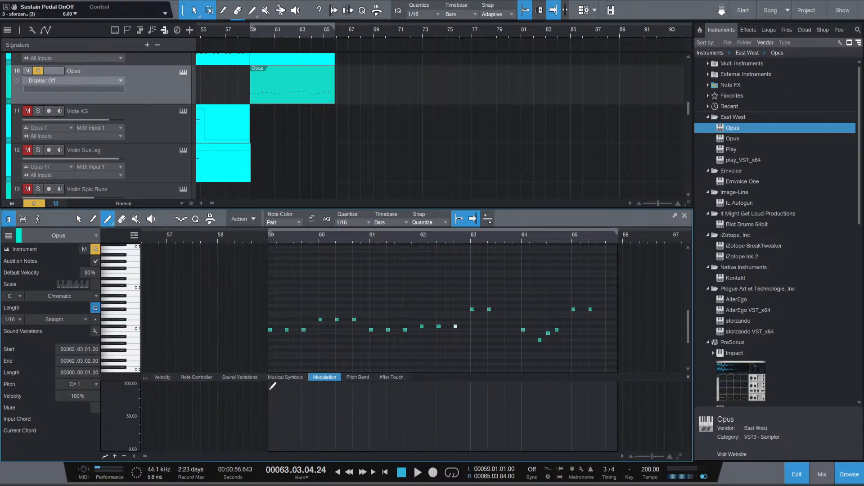
{"action": "left_click_drag", "start_coordinate": [270, 390], "coordinate": [622, 378]}
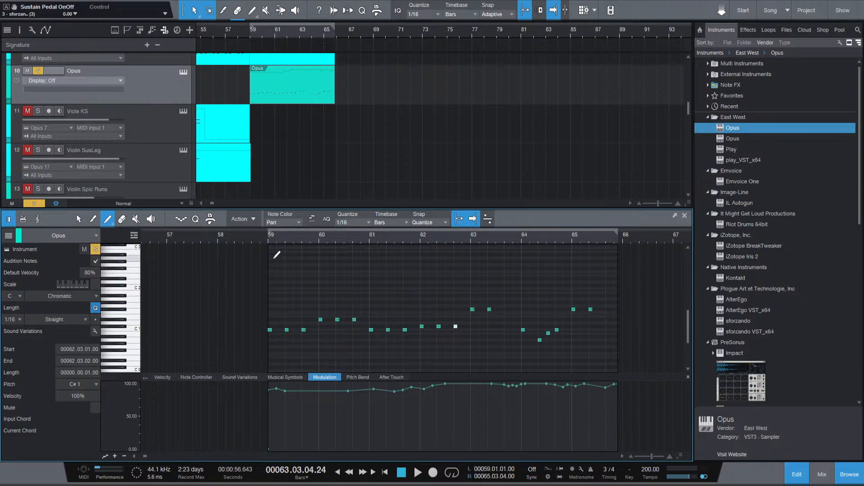
{"action": "key", "text": "space"}
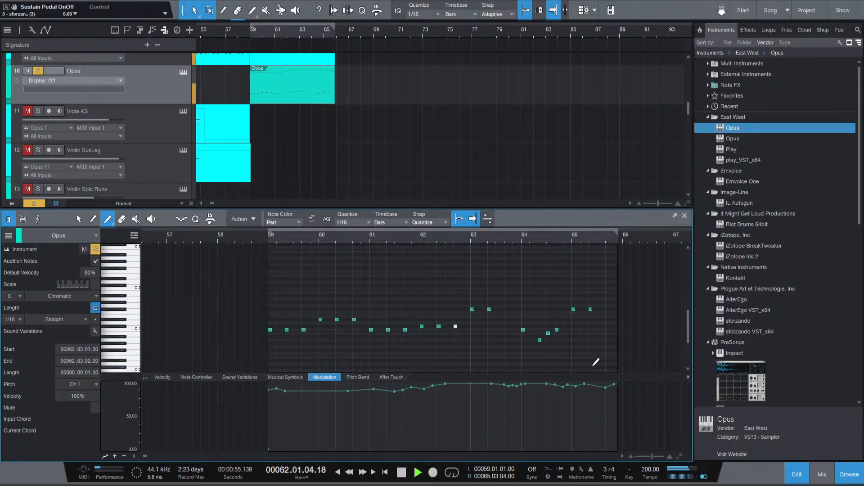
{"action": "key", "text": "space"}
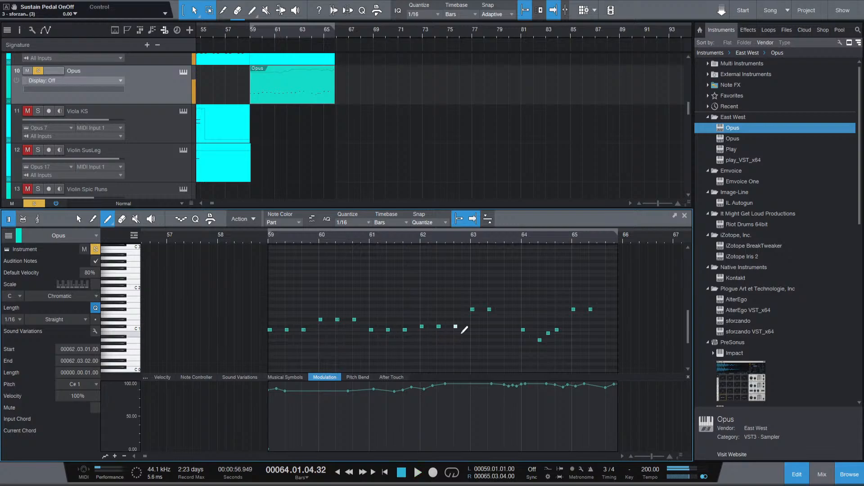
Take the Celli Runs track out of solo and play the Opus part on its own from bar 59.
{"action": "left_click", "coordinate": [78, 218]}
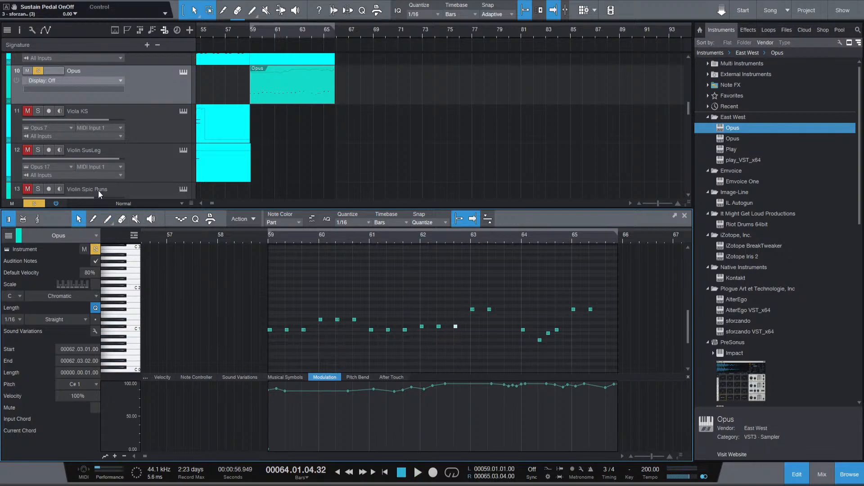
{"action": "scroll", "coordinate": [210, 127], "scroll_direction": "up", "scroll_amount": 4}
{"action": "left_click", "coordinate": [38, 131]}
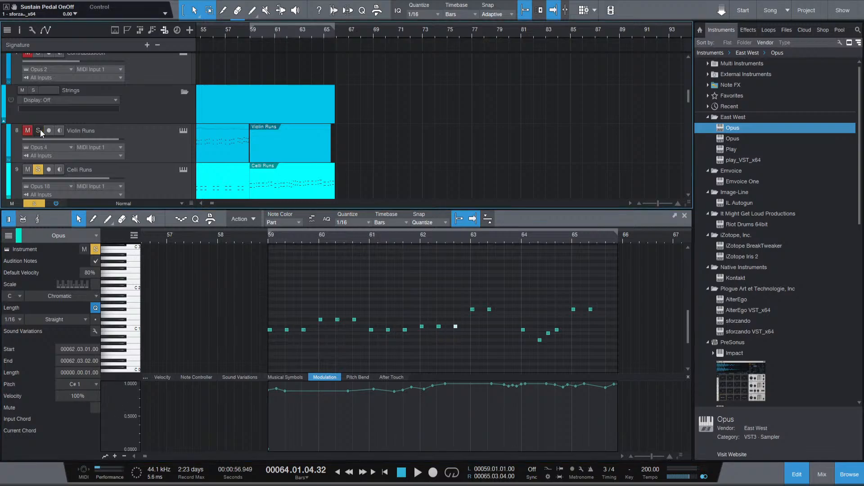
{"action": "left_click", "coordinate": [40, 169]}
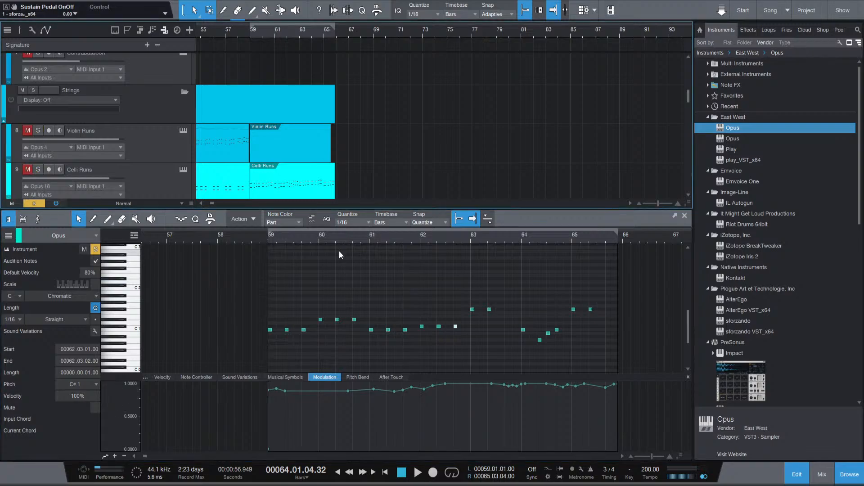
{"action": "left_click", "coordinate": [270, 237]}
{"action": "key", "text": "space"}
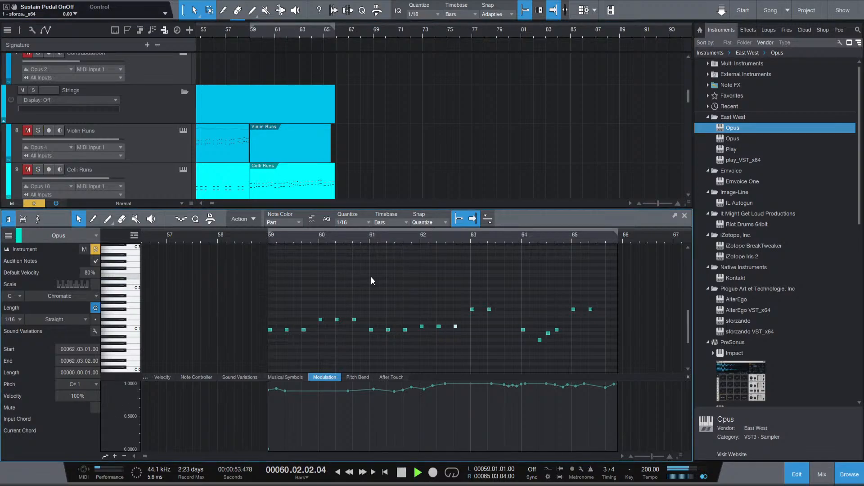
Show the Opus velocities, stop playback and lower the velocities of the first and last C# 1 notes in bar 62.
{"action": "left_click", "coordinate": [170, 378]}
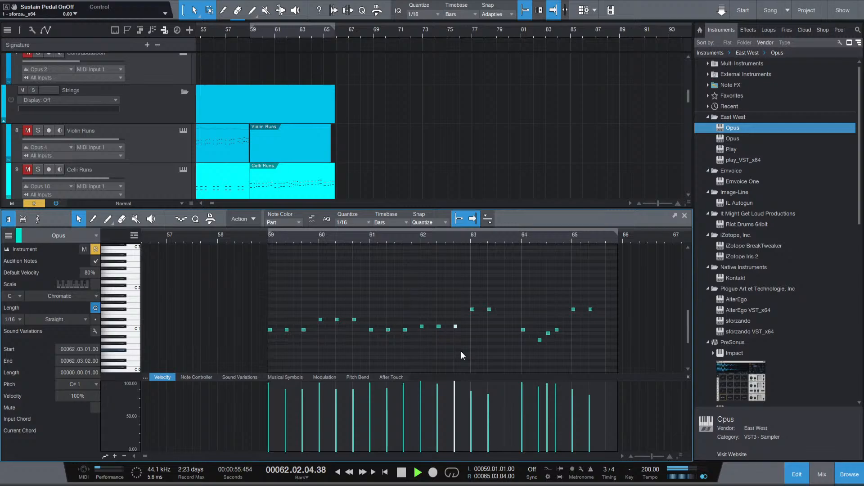
{"action": "key", "text": "space"}
{"action": "left_click", "coordinate": [422, 326]}
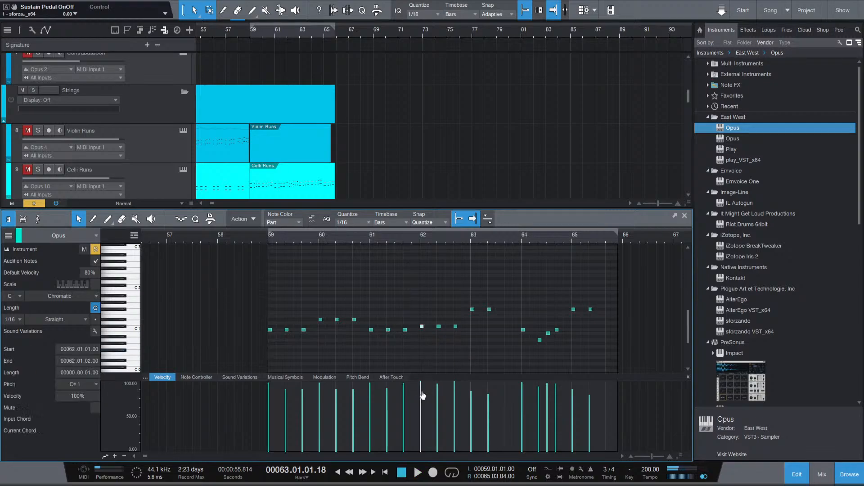
{"action": "left_click", "coordinate": [455, 343]}
{"action": "left_click", "coordinate": [456, 326]}
Play from bar 59, lower the first two C# 1 notes in bar 62, with the first at 84%, and return to bar 59.
{"action": "left_click", "coordinate": [269, 242]}
{"action": "key", "text": "space"}
{"action": "left_click", "coordinate": [406, 292]}
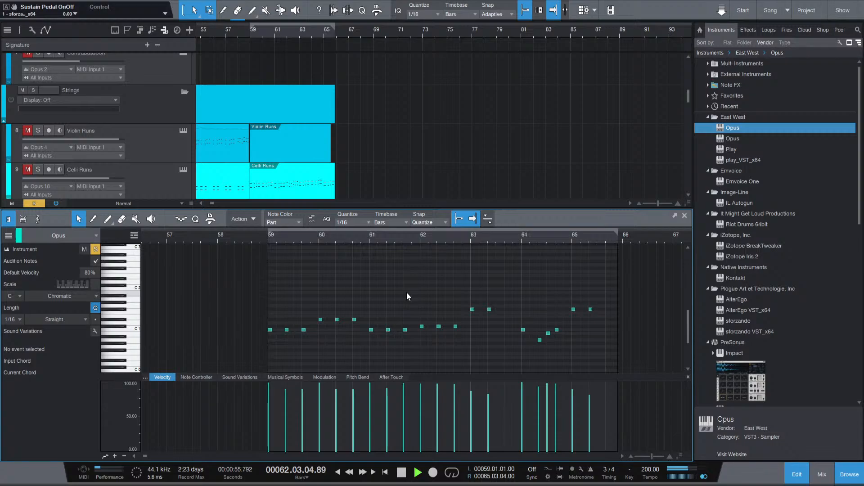
{"action": "key", "text": "space"}
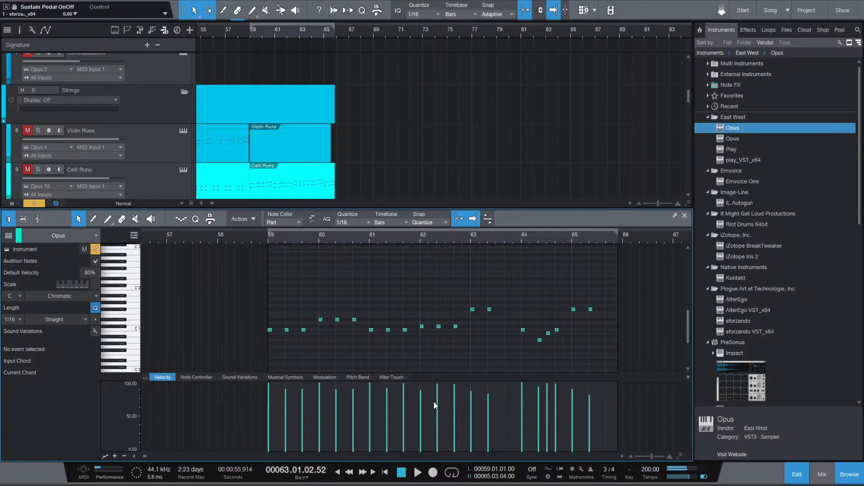
{"action": "left_click_drag", "start_coordinate": [422, 406], "coordinate": [438, 410]}
{"action": "left_click", "coordinate": [269, 240]}
Open the EW Spaces II reverb on the Main channel and review its LPF Freq setting.
{"action": "key", "text": "F3"}
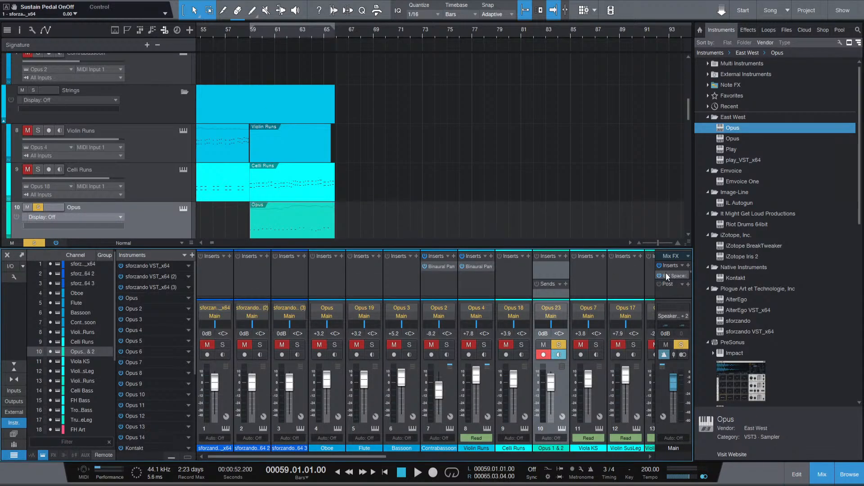
{"action": "left_click", "coordinate": [668, 275]}
{"action": "left_click", "coordinate": [183, 209]}
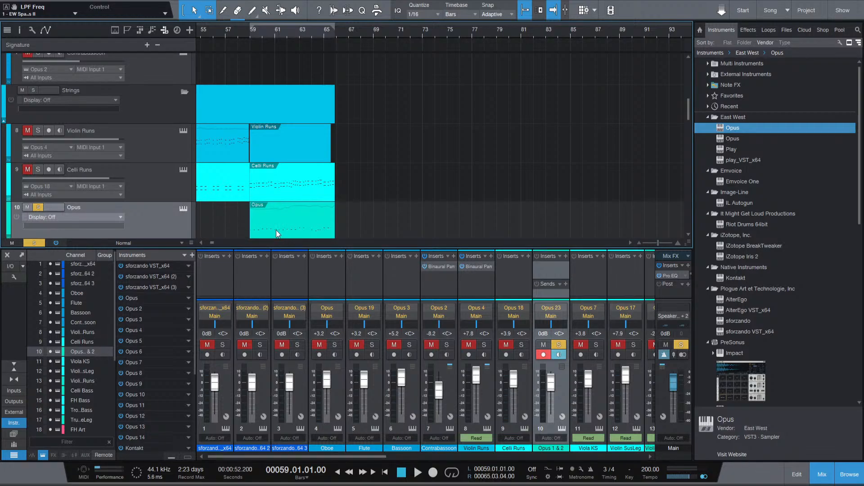
Bring back the Opus notes and listen to them from bar 59 to the start of bar 63.
{"action": "key", "text": "F2"}
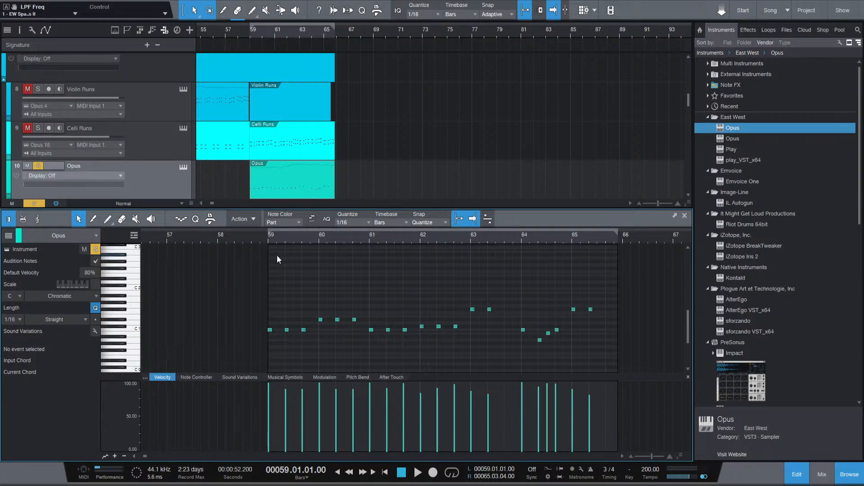
{"action": "scroll", "coordinate": [226, 158], "scroll_direction": "down", "scroll_amount": 3}
{"action": "scroll", "coordinate": [271, 178], "scroll_direction": "up", "scroll_amount": 3}
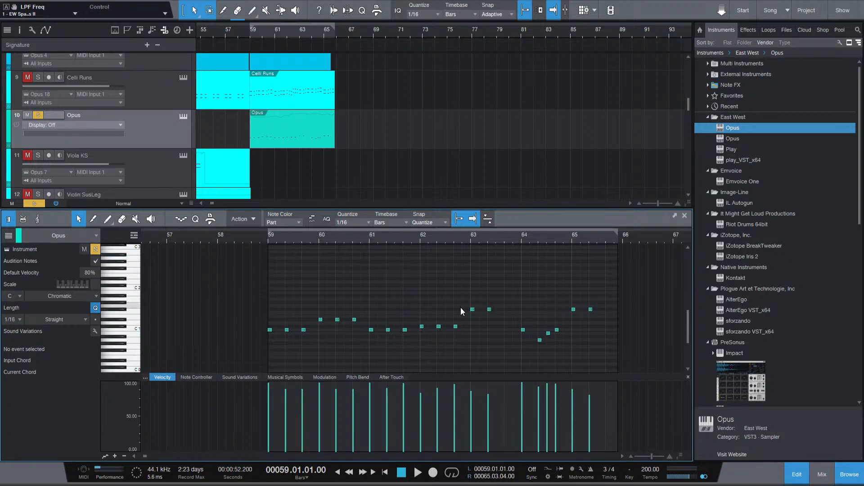
{"action": "key", "text": "space"}
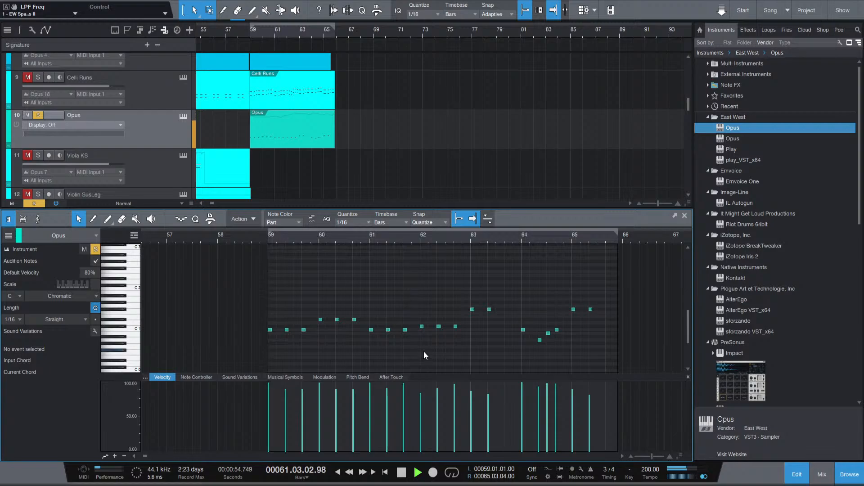
{"action": "key", "text": "space"}
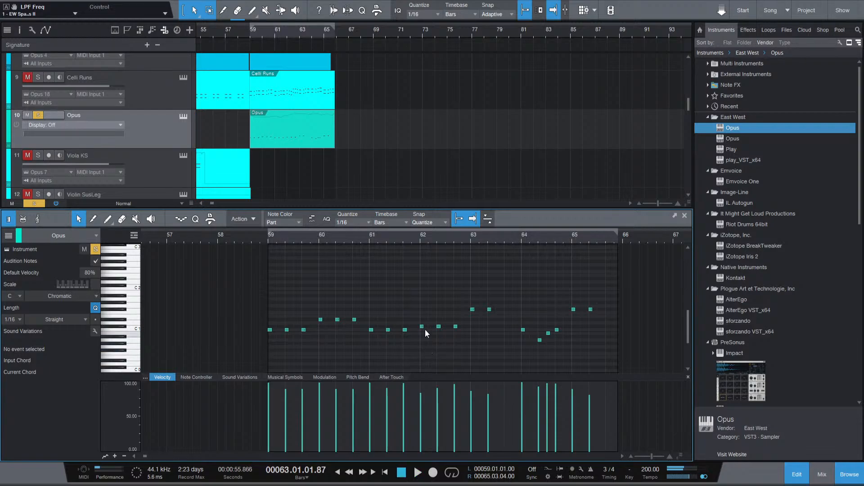
Select the three C# 1 notes in bar 62 and audition neighbouring low keys on the piano keyboard.
{"action": "left_click_drag", "start_coordinate": [466, 318], "coordinate": [416, 334]}
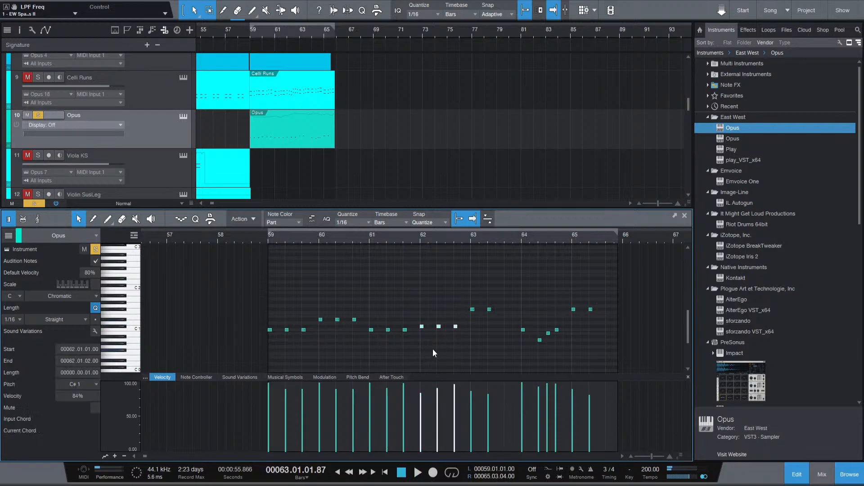
{"action": "left_click", "coordinate": [124, 327]}
{"action": "left_click", "coordinate": [136, 329]}
{"action": "left_click", "coordinate": [121, 326]}
{"action": "scroll", "coordinate": [456, 347], "scroll_direction": "up", "scroll_amount": 1}
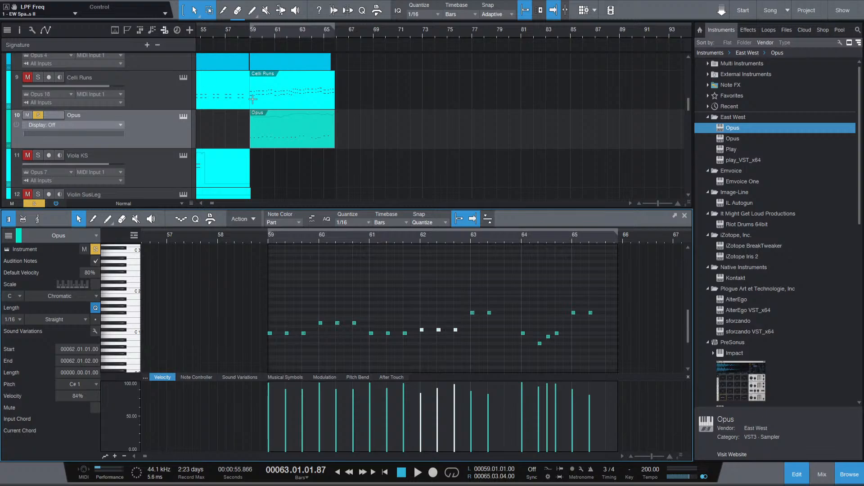
Add a Pro EQ insert to the Opus channel and reopen the Opus part's notes for editing.
{"action": "key", "text": "F3"}
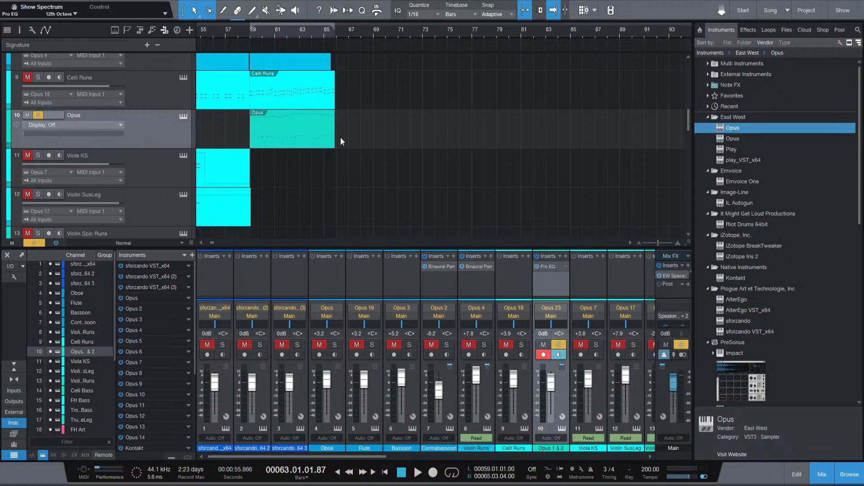
{"action": "double_click", "coordinate": [272, 128]}
{"action": "key", "text": "ctrl+z"}
{"action": "double_click", "coordinate": [266, 142]}
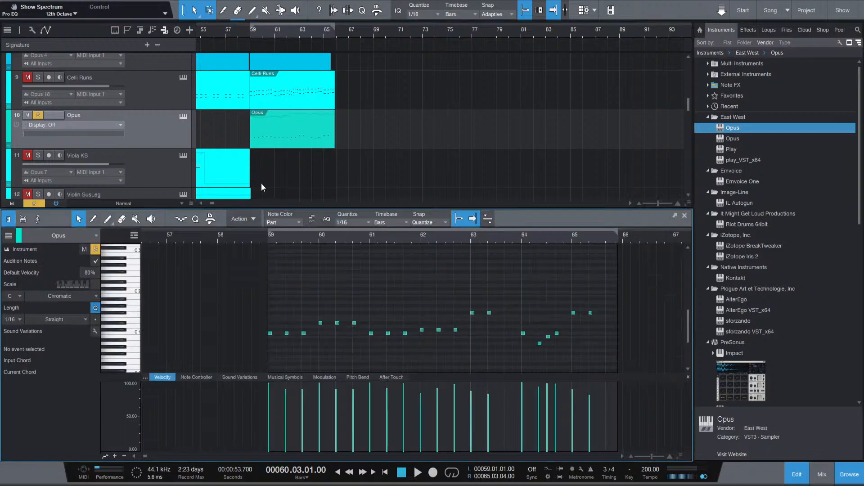
Audition the low keys around C 1 repeatedly while setting a low cut in the Opus channel's Pro EQ.
{"action": "scroll", "coordinate": [139, 296], "scroll_direction": "up", "scroll_amount": 2}
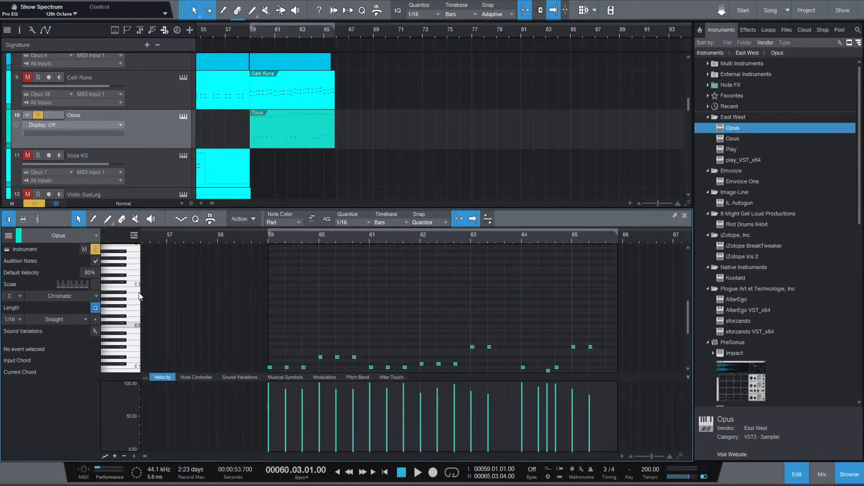
{"action": "scroll", "coordinate": [140, 295], "scroll_direction": "down", "scroll_amount": 1}
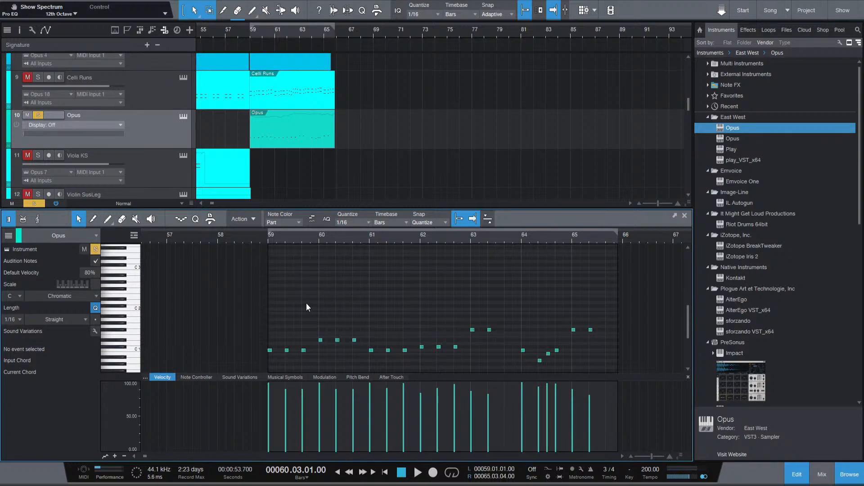
{"action": "left_click", "coordinate": [136, 350]}
{"action": "left_click", "coordinate": [136, 349]}
{"action": "left_click", "coordinate": [136, 350]}
{"action": "left_click", "coordinate": [136, 350]}
{"action": "left_click", "coordinate": [123, 347]}
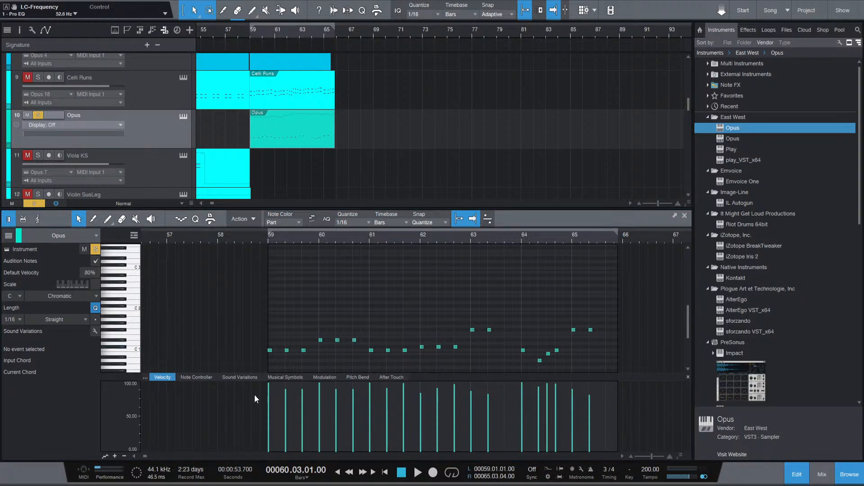
Raise the Pro EQ low-cut frequency to 64.7 Hz while auditioning low keys around C 1.
{"action": "left_click", "coordinate": [124, 347]}
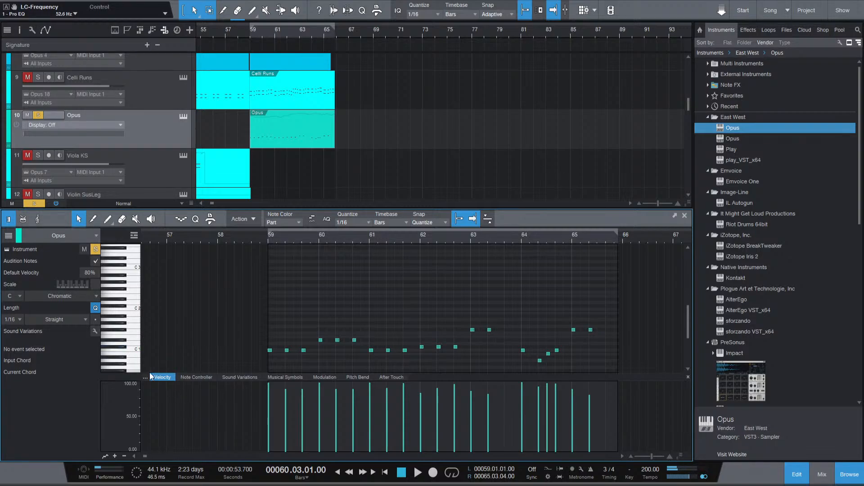
{"action": "left_click", "coordinate": [118, 349]}
{"action": "left_click", "coordinate": [118, 331]}
{"action": "left_click", "coordinate": [119, 350]}
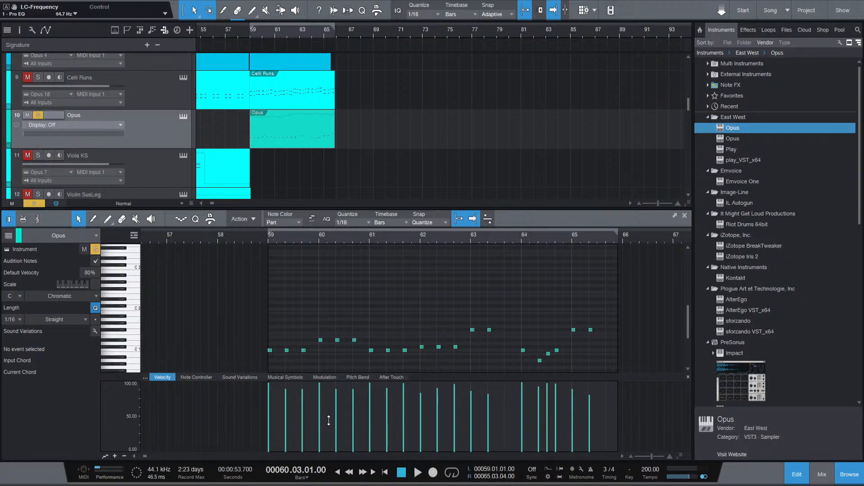
{"action": "left_click", "coordinate": [120, 347]}
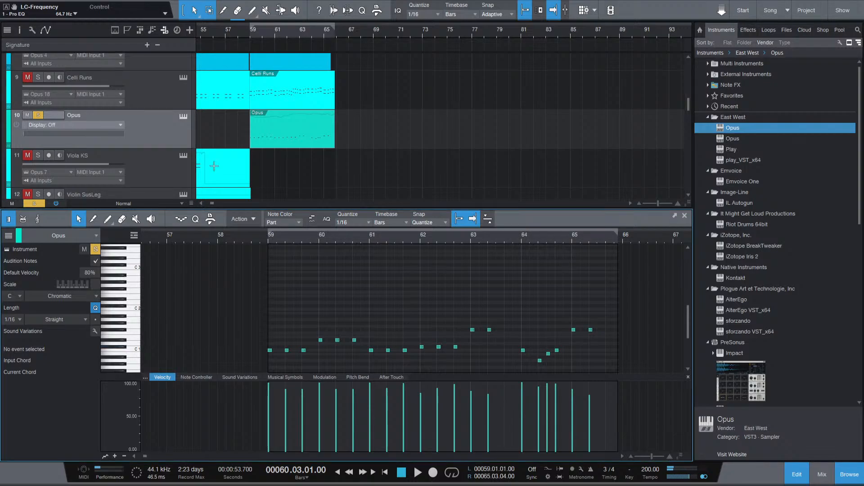
Play the soloed Opus part from bar 59 to the start of bar 63 to judge the low cut.
{"action": "scroll", "coordinate": [256, 155], "scroll_direction": "left", "scroll_amount": 10}
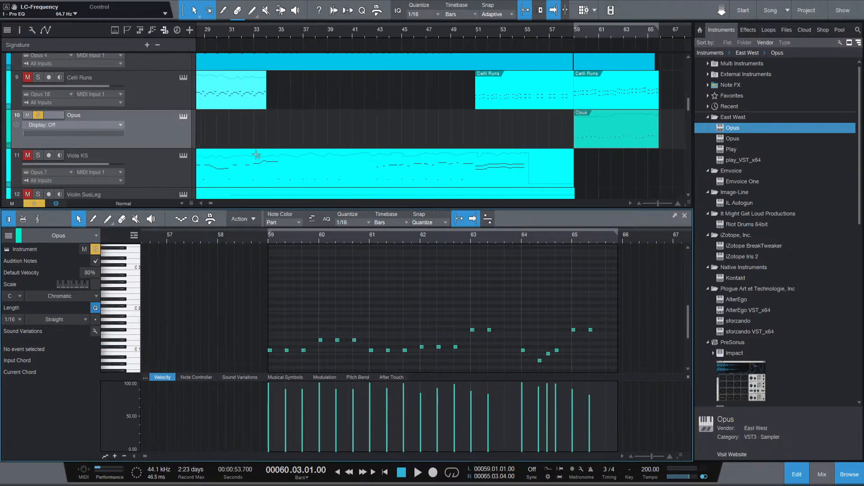
{"action": "scroll", "coordinate": [414, 133], "scroll_direction": "right", "scroll_amount": 5}
{"action": "left_click", "coordinate": [421, 33]}
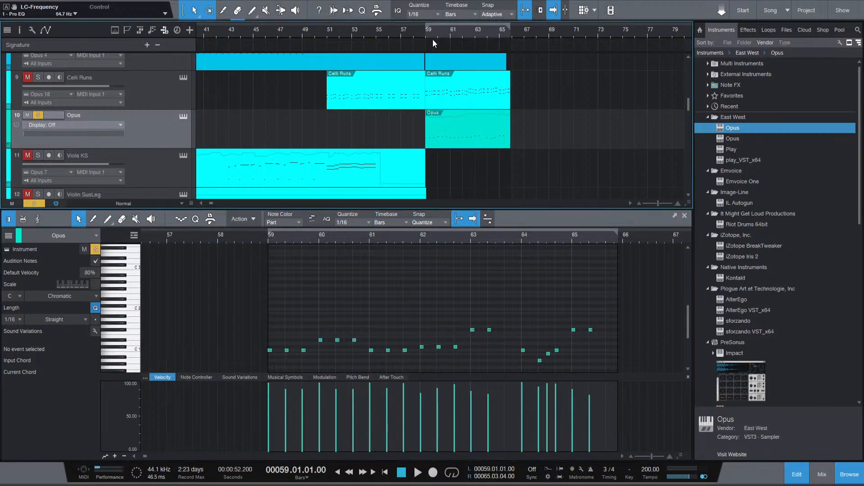
{"action": "key", "text": "space"}
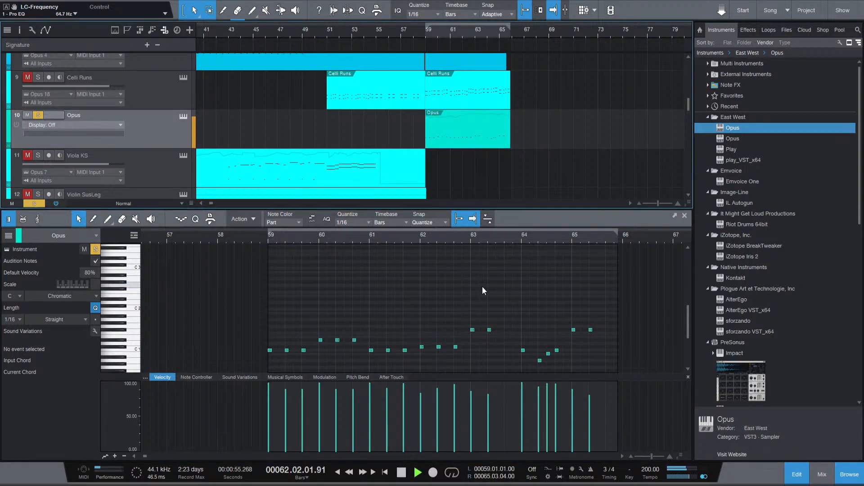
{"action": "key", "text": "space"}
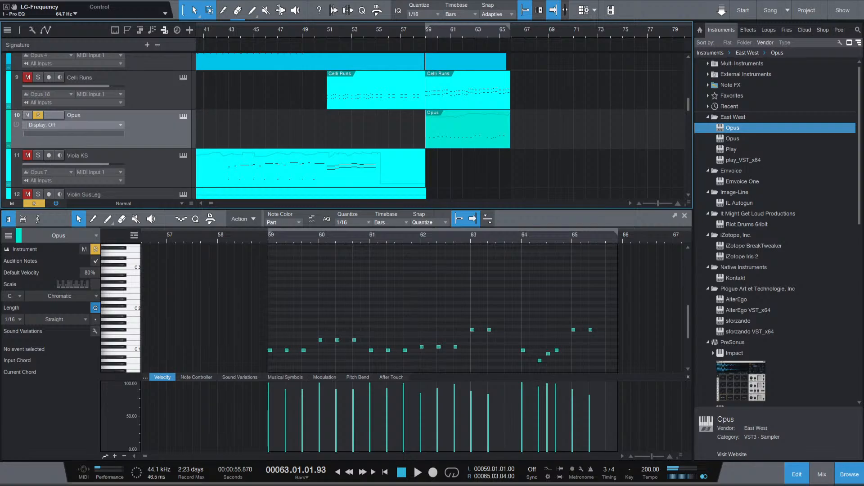
Lower the Opus channel's Pro EQ low-cut frequency and play the part through bar 64 to check it.
{"action": "key", "text": "F3"}
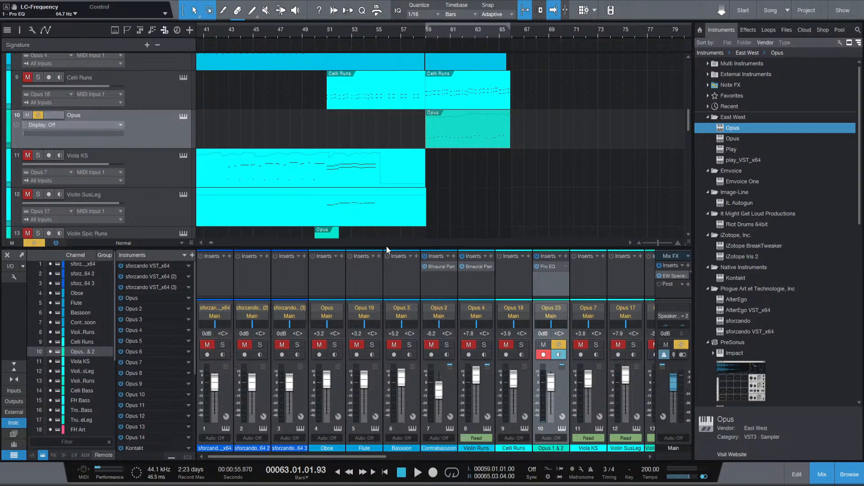
{"action": "left_click_drag", "start_coordinate": [329, 416], "coordinate": [333, 423]}
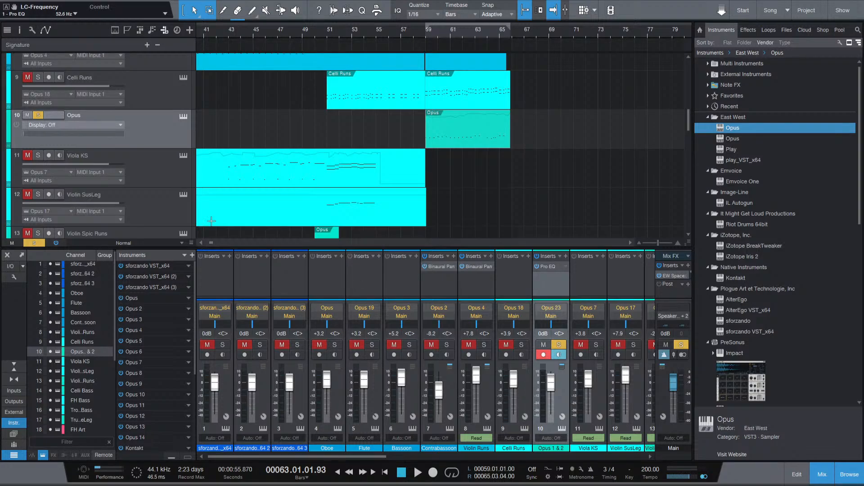
{"action": "left_click", "coordinate": [428, 37]}
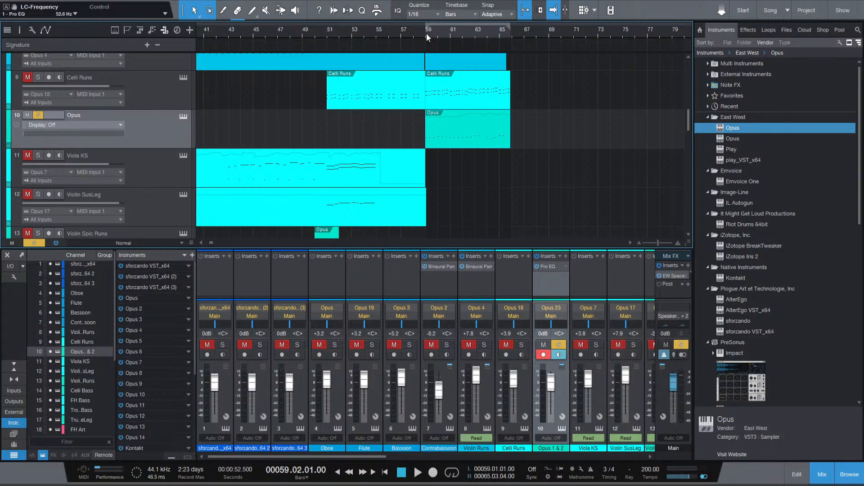
{"action": "key", "text": "space"}
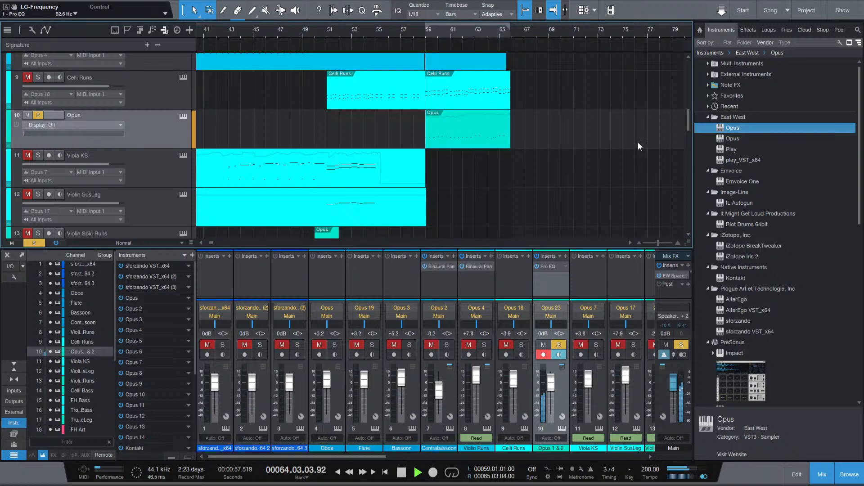
{"action": "key", "text": "space"}
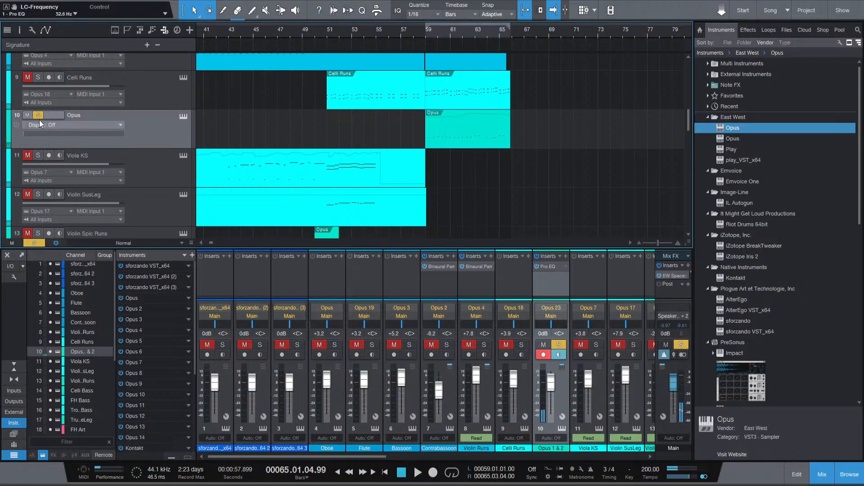
Take the Opus track out of solo and play the full arrangement from bar 59.
{"action": "left_click", "coordinate": [38, 115]}
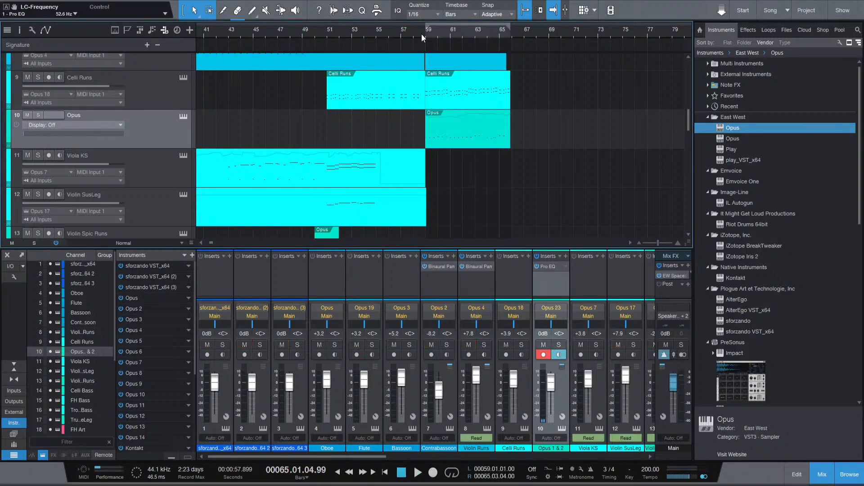
{"action": "left_click", "coordinate": [424, 31]}
{"action": "key", "text": "space"}
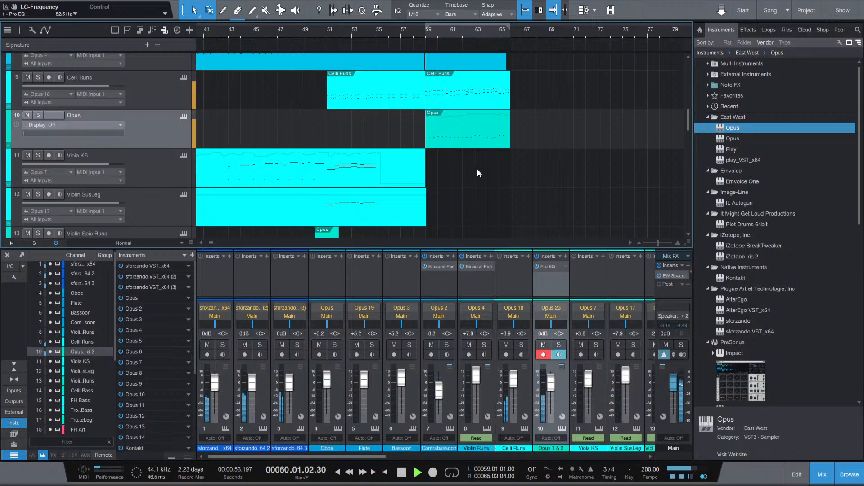
Stop playback and solo the Opus and Celli Runs tracks together.
{"action": "key", "text": "space"}
{"action": "left_click", "coordinate": [38, 115]}
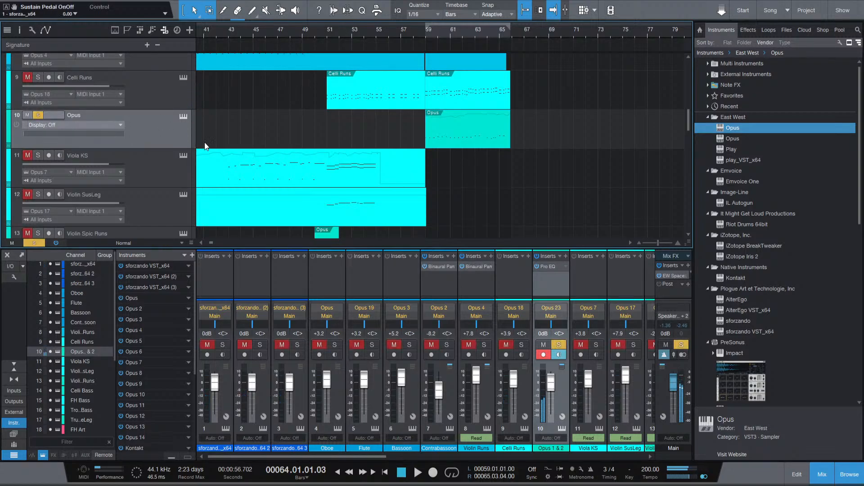
{"action": "scroll", "coordinate": [47, 157], "scroll_direction": "up", "scroll_amount": 2}
{"action": "left_click", "coordinate": [38, 169]}
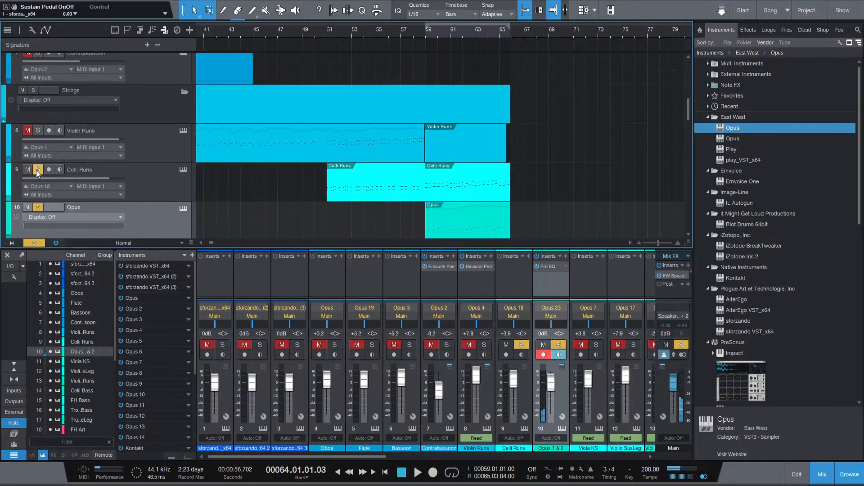
Play the soloed Opus and Celli Runs parts repeatedly from bar 59 to check how they blend.
{"action": "left_click", "coordinate": [426, 36]}
{"action": "key", "text": "space"}
{"action": "scroll", "coordinate": [565, 150], "scroll_direction": "down", "scroll_amount": 3}
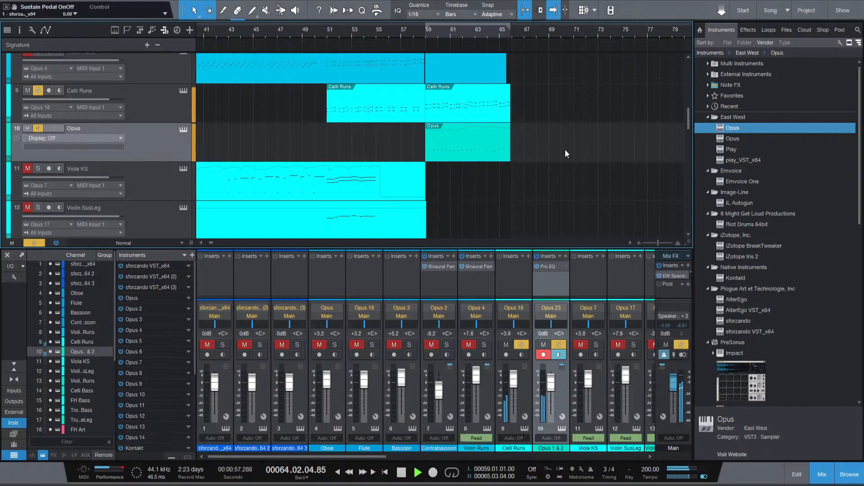
{"action": "key", "text": "space"}
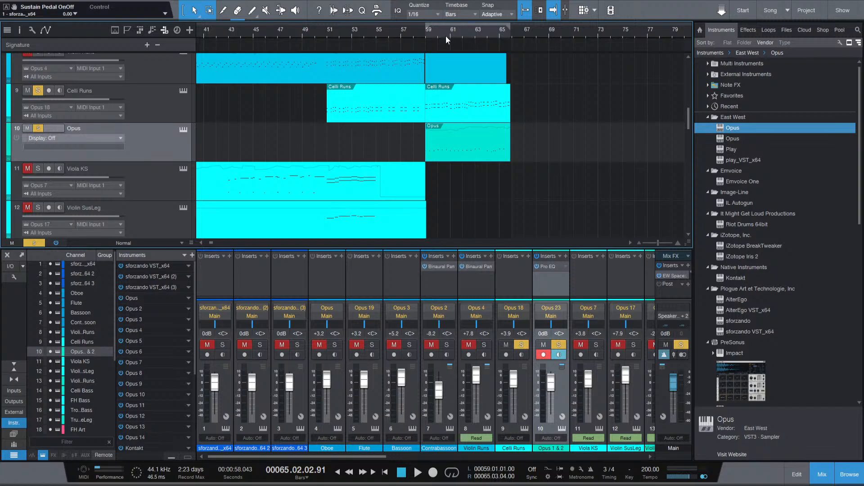
{"action": "left_click", "coordinate": [426, 33]}
{"action": "key", "text": "space"}
{"action": "left_click", "coordinate": [424, 32]}
{"action": "key", "text": "space"}
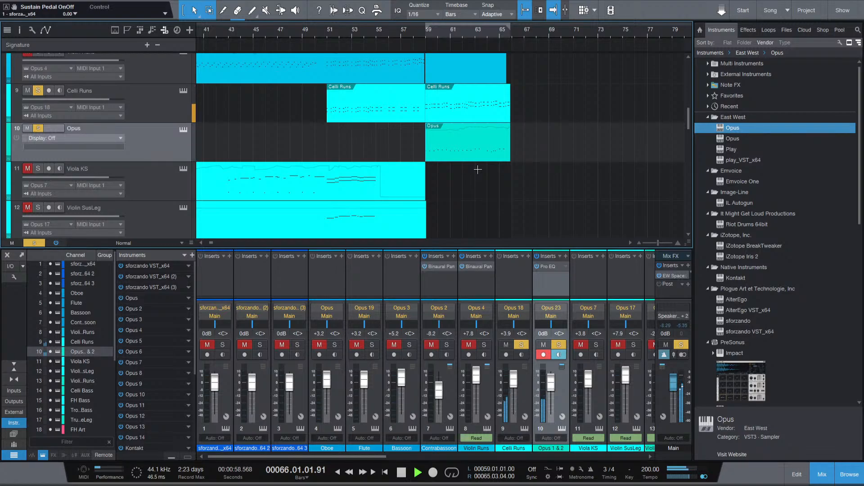
{"action": "key", "text": "space"}
Take the Celli Runs and Opus tracks out of solo and mute the reference track folder.
{"action": "scroll", "coordinate": [478, 169], "scroll_direction": "up", "scroll_amount": 3}
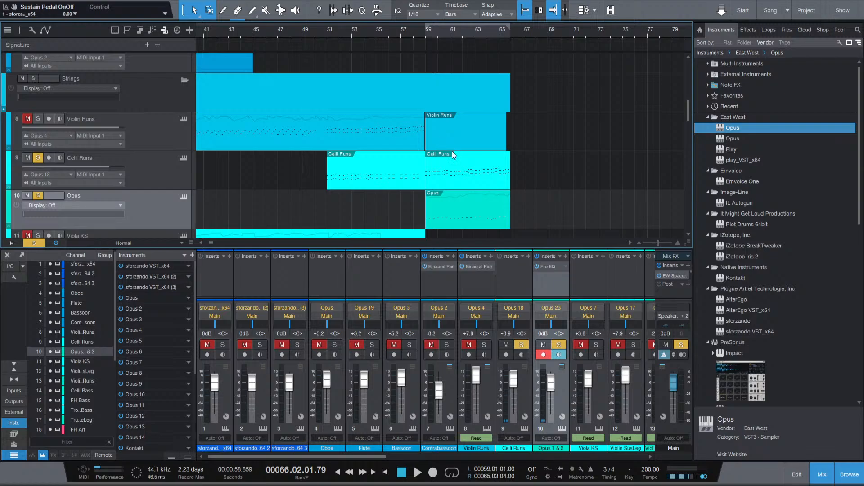
{"action": "scroll", "coordinate": [452, 151], "scroll_direction": "down", "scroll_amount": 3}
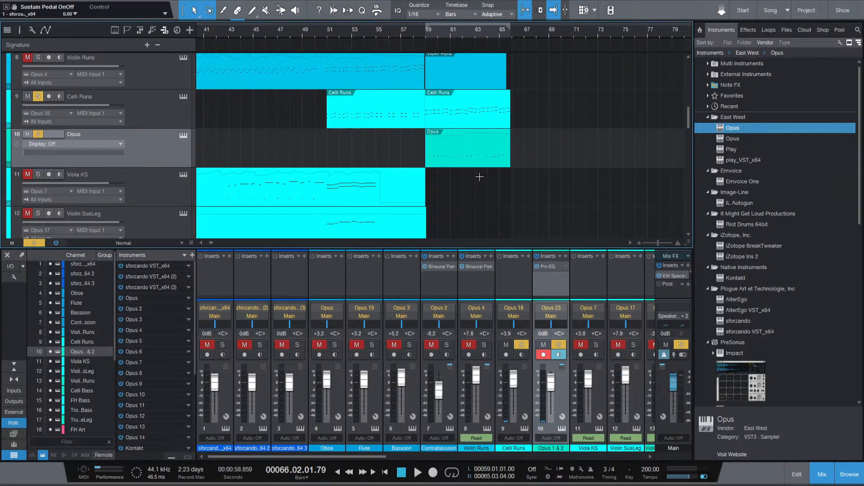
{"action": "scroll", "coordinate": [479, 177], "scroll_direction": "down", "scroll_amount": 15}
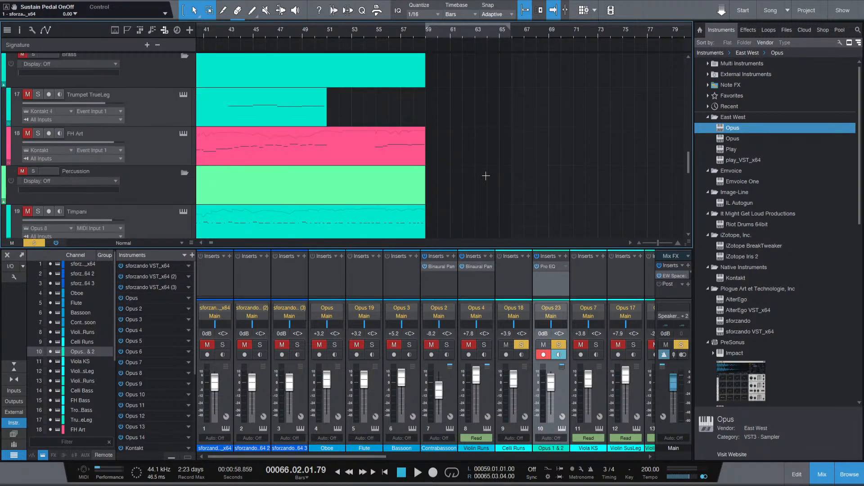
{"action": "scroll", "coordinate": [485, 176], "scroll_direction": "up", "scroll_amount": 2}
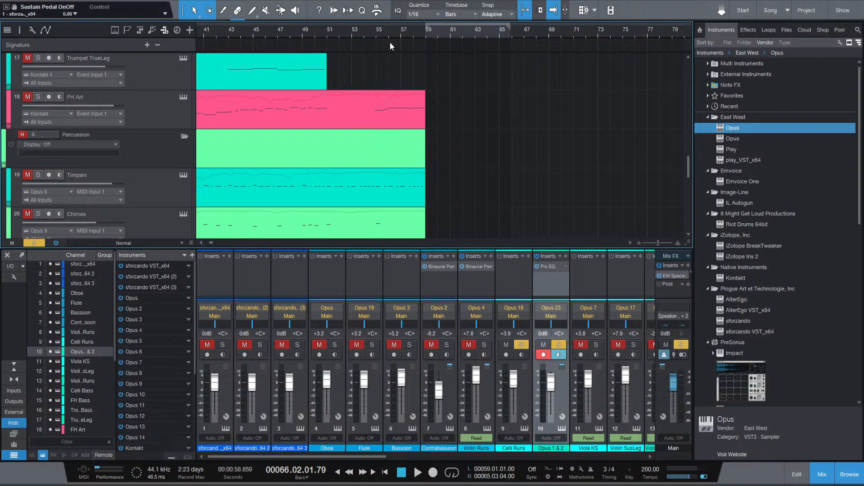
{"action": "left_click", "coordinate": [378, 36]}
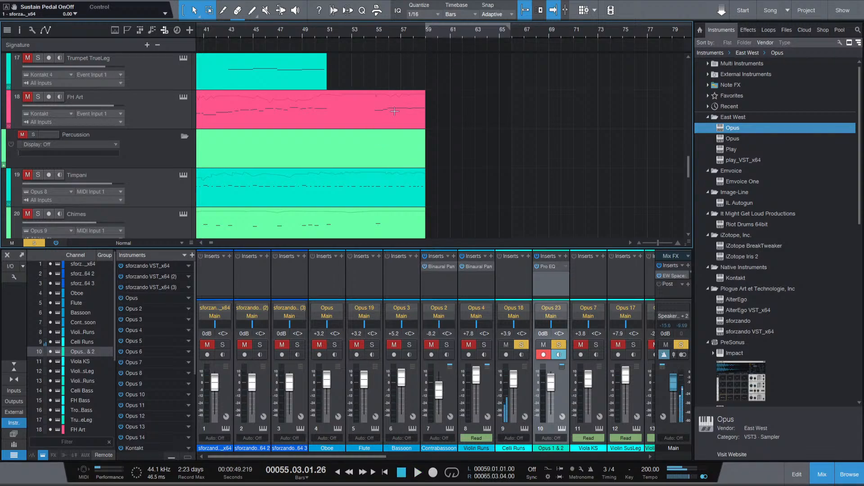
{"action": "scroll", "coordinate": [105, 166], "scroll_direction": "up", "scroll_amount": 2}
{"action": "scroll", "coordinate": [106, 166], "scroll_direction": "up", "scroll_amount": 5}
{"action": "scroll", "coordinate": [275, 126], "scroll_direction": "down", "scroll_amount": 3}
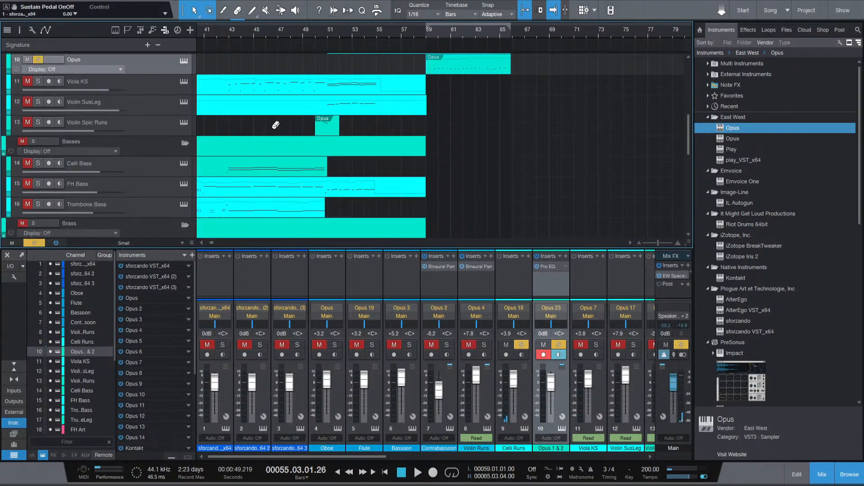
{"action": "scroll", "coordinate": [47, 71], "scroll_direction": "up", "scroll_amount": 3}
{"action": "left_click", "coordinate": [39, 90]}
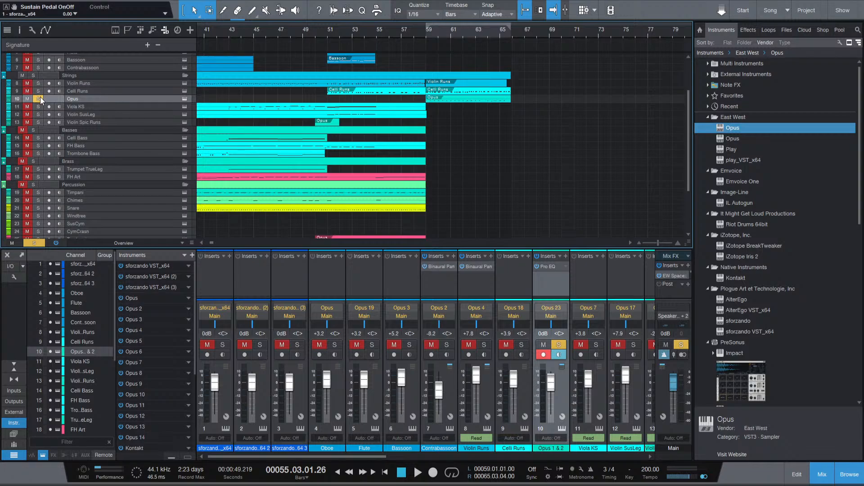
{"action": "left_click", "coordinate": [40, 96]}
{"action": "scroll", "coordinate": [32, 77], "scroll_direction": "up", "scroll_amount": 4}
{"action": "left_click", "coordinate": [21, 57]}
Play the orchestrated arrangement from about bar 53 through the transition into bar 59.
{"action": "scroll", "coordinate": [311, 216], "scroll_direction": "down", "scroll_amount": 10}
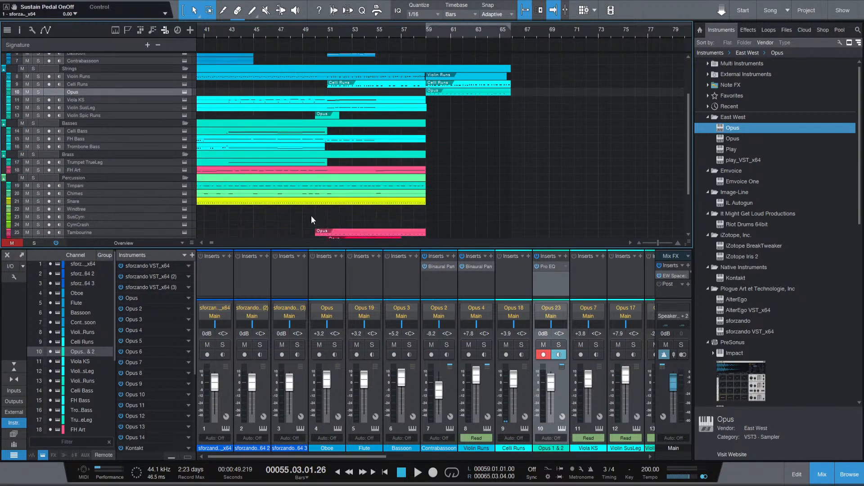
{"action": "left_click", "coordinate": [352, 31]}
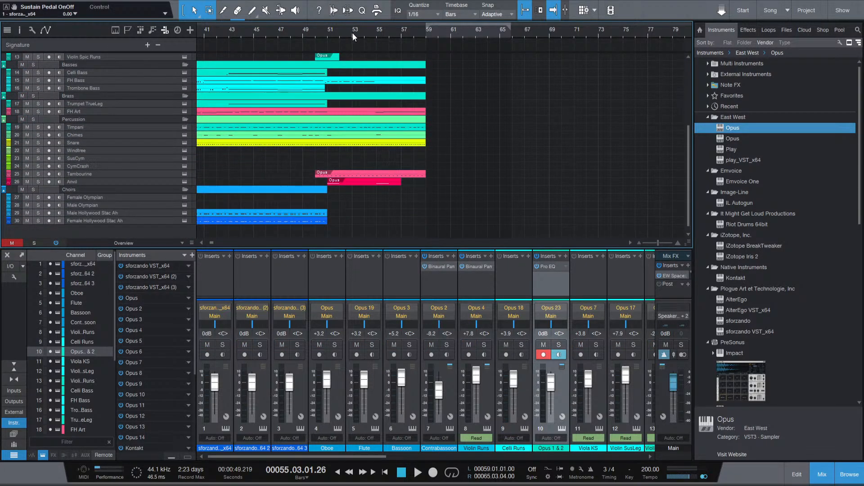
{"action": "key", "text": "space"}
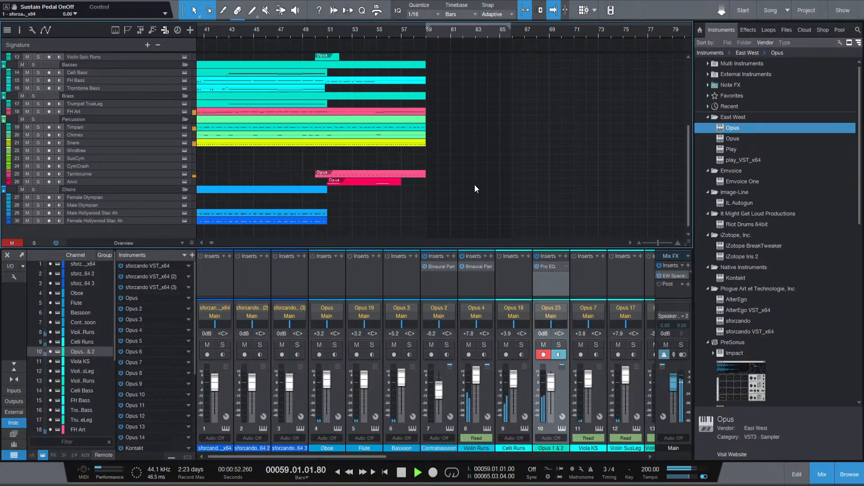
Open the Timpani part for editing and extend its end to bar 69.
{"action": "double_click", "coordinate": [422, 130]}
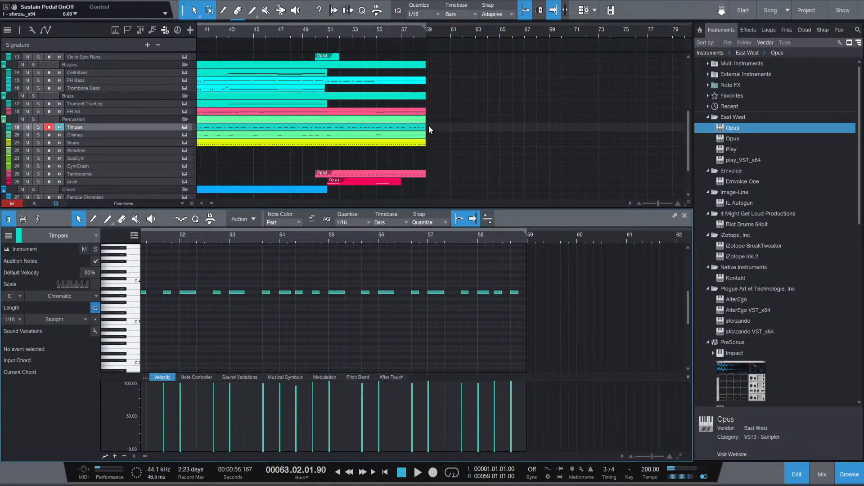
{"action": "scroll", "coordinate": [425, 126], "scroll_direction": "up", "scroll_amount": 2}
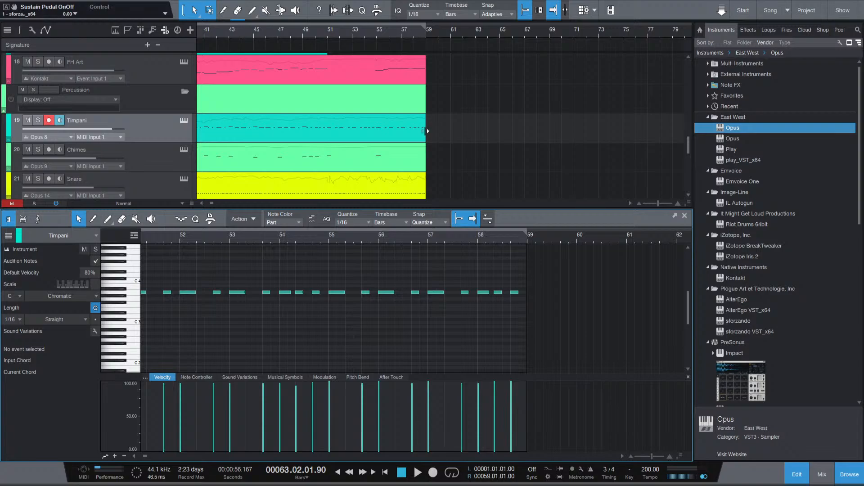
{"action": "left_click_drag", "start_coordinate": [425, 130], "coordinate": [500, 130]}
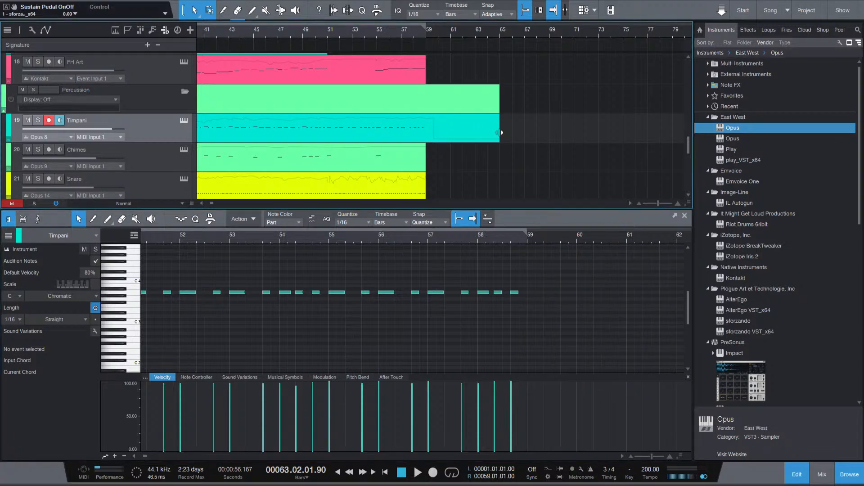
{"action": "key", "text": "space"}
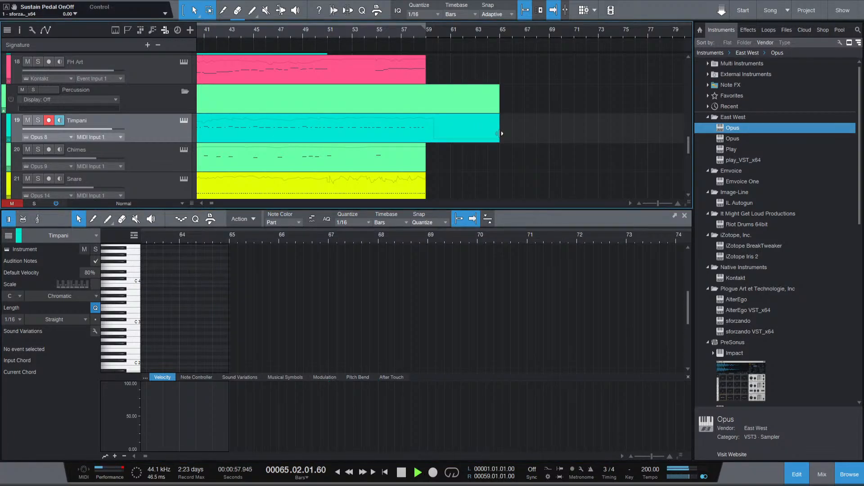
{"action": "key", "text": "space"}
{"action": "left_click_drag", "start_coordinate": [500, 134], "coordinate": [548, 139]}
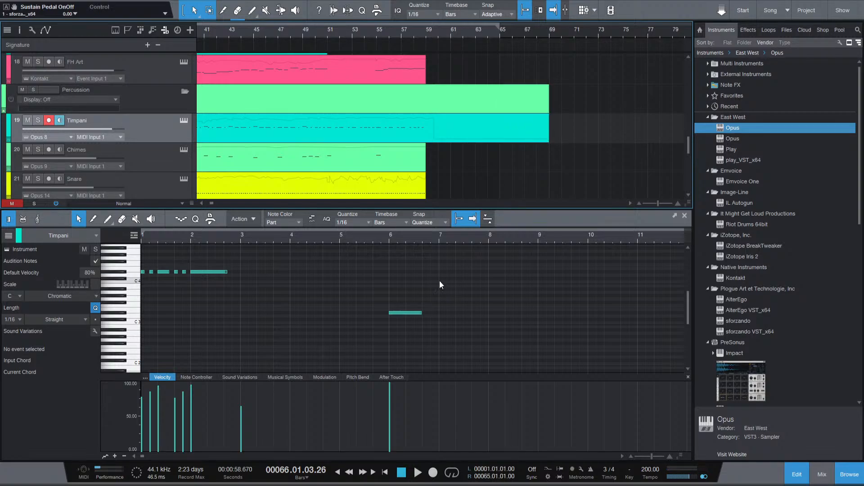
Display the Timpani part's modulation and draw it near 1.0 from bar 59 to the part's end.
{"action": "scroll", "coordinate": [426, 287], "scroll_direction": "down", "scroll_amount": 1}
{"action": "scroll", "coordinate": [464, 177], "scroll_direction": "down", "scroll_amount": 2}
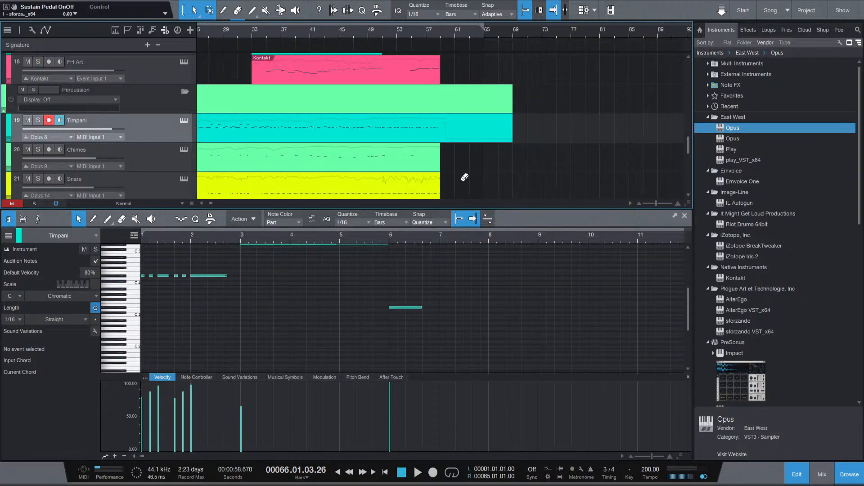
{"action": "left_click", "coordinate": [322, 377]}
{"action": "scroll", "coordinate": [440, 293], "scroll_direction": "down", "scroll_amount": 15}
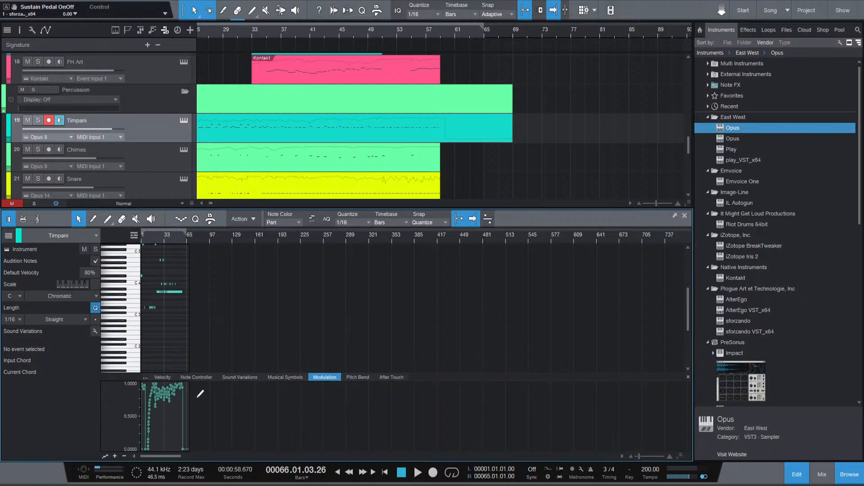
{"action": "scroll", "coordinate": [172, 408], "scroll_direction": "up", "scroll_amount": 10}
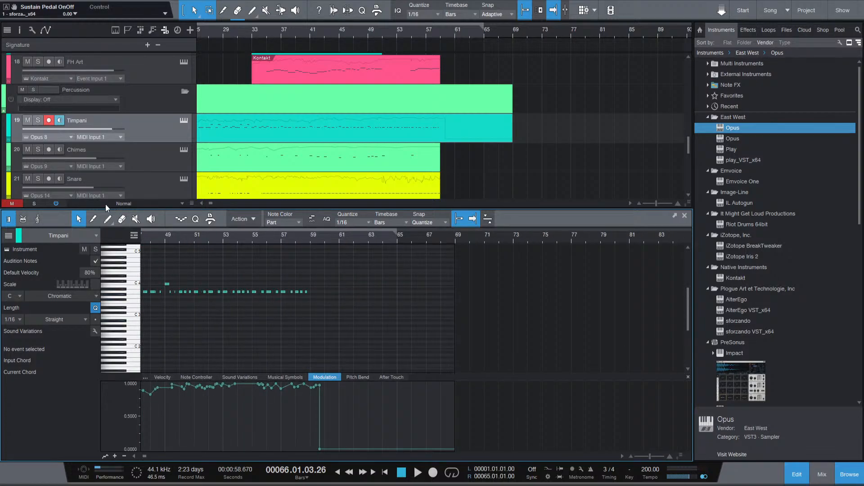
{"action": "left_click", "coordinate": [108, 219]}
{"action": "left_click_drag", "start_coordinate": [324, 383], "coordinate": [461, 383]}
Redraw the Timpani modulation curve from about bar 60 to bar 69 with slight dips below the maximum.
{"action": "scroll", "coordinate": [343, 404], "scroll_direction": "up", "scroll_amount": 3}
{"action": "scroll", "coordinate": [358, 415], "scroll_direction": "up", "scroll_amount": 3}
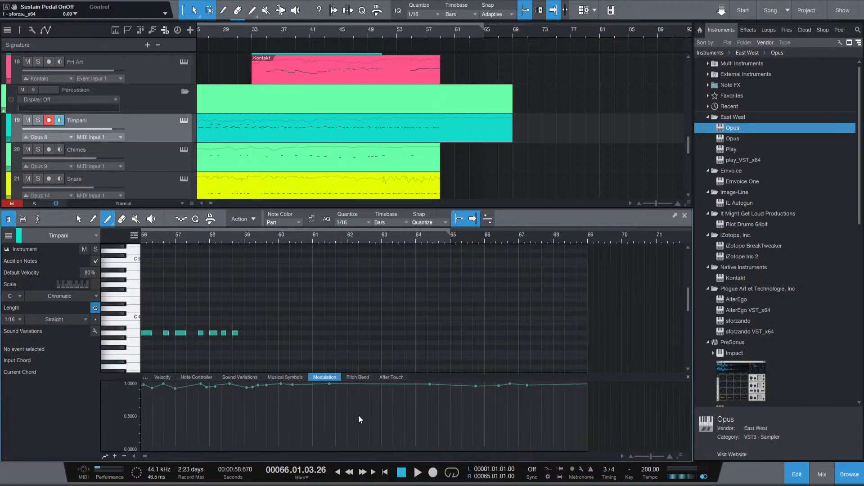
{"action": "scroll", "coordinate": [359, 414], "scroll_direction": "up", "scroll_amount": 2}
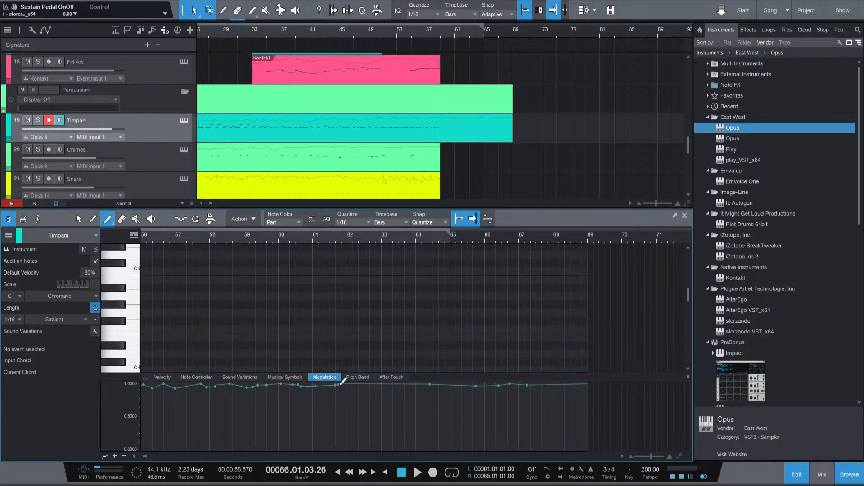
{"action": "left_click_drag", "start_coordinate": [445, 383], "coordinate": [525, 383]}
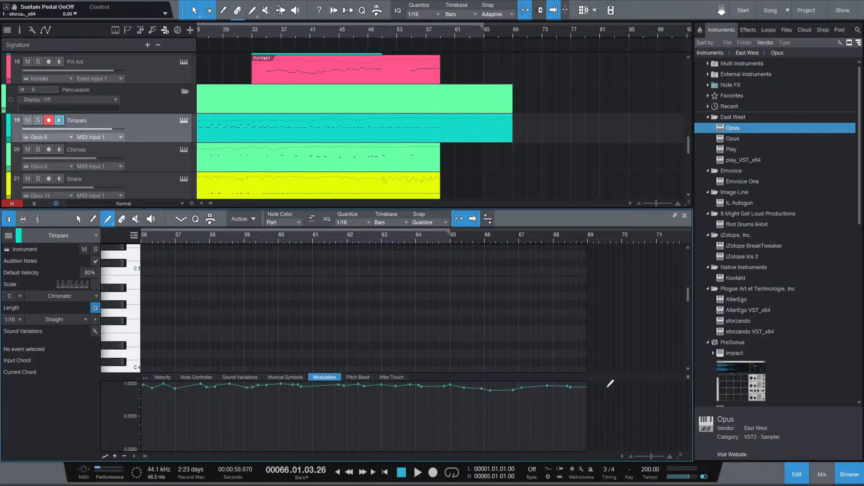
Play the arrangement from about bars 57 and 58 to hear the timpani lead into bar 59.
{"action": "scroll", "coordinate": [270, 329], "scroll_direction": "down", "scroll_amount": 5}
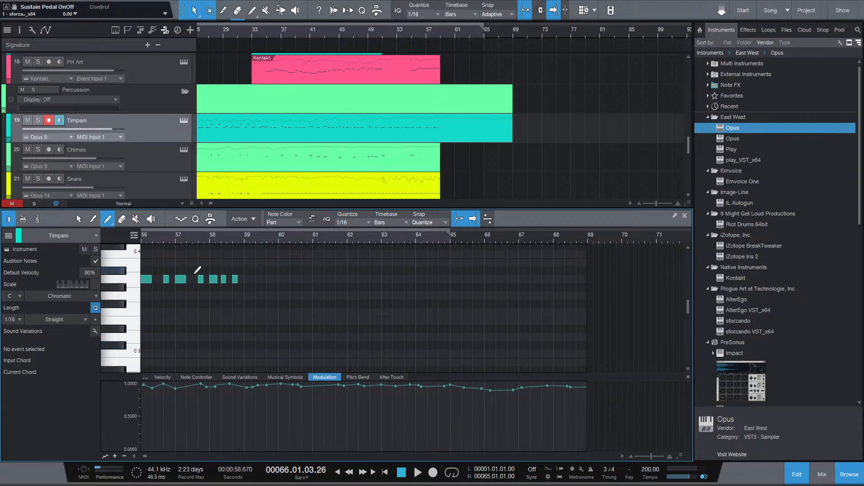
{"action": "scroll", "coordinate": [279, 285], "scroll_direction": "down", "scroll_amount": 3}
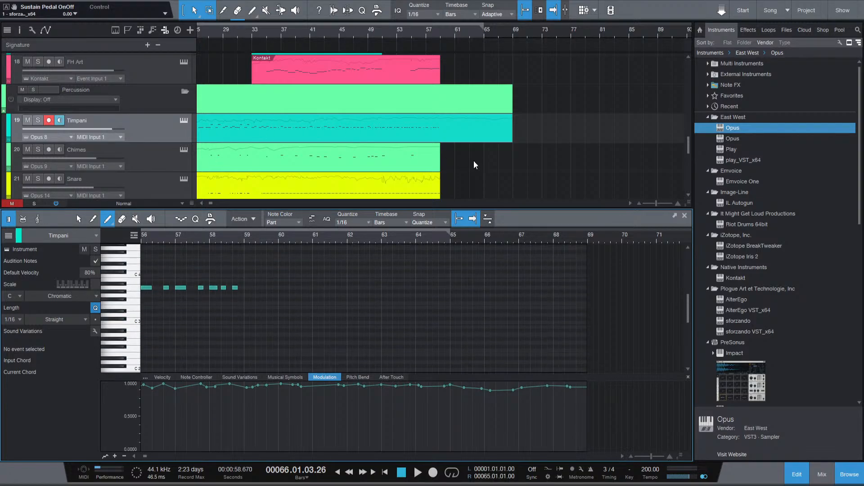
{"action": "left_click", "coordinate": [78, 219]}
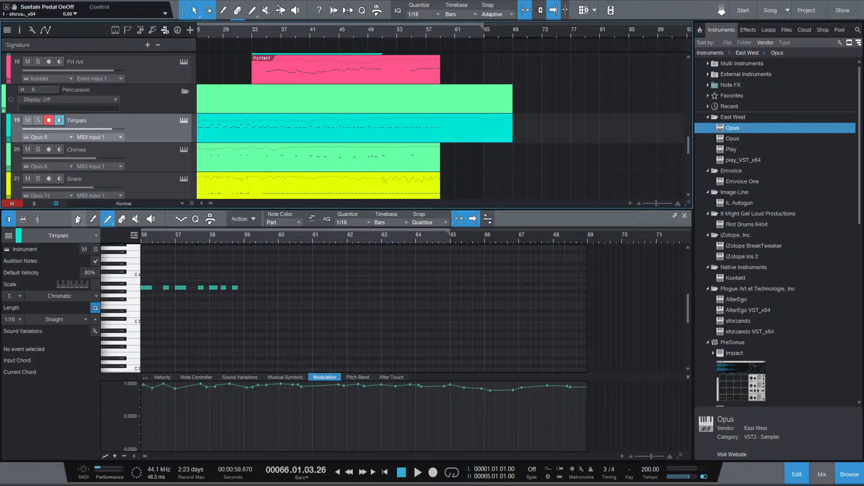
{"action": "left_click", "coordinate": [225, 242]}
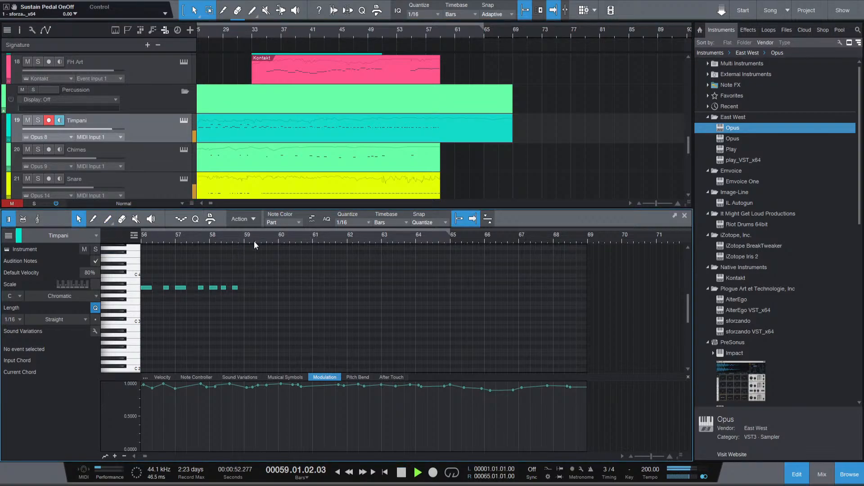
{"action": "left_click", "coordinate": [171, 241]}
{"action": "key", "text": "space"}
{"action": "key", "text": "space"}
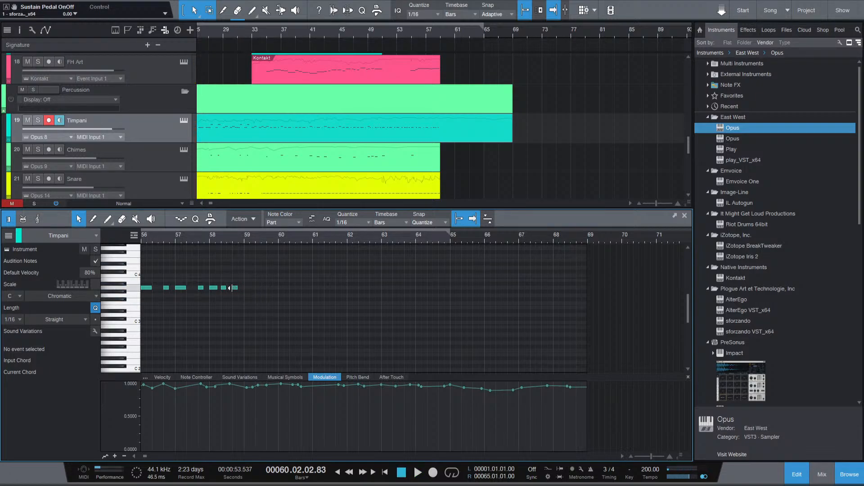
Look over the Timpani part's existing note pattern and pitches up to the empty stretch from bar 59.
{"action": "scroll", "coordinate": [255, 291], "scroll_direction": "up", "scroll_amount": 3}
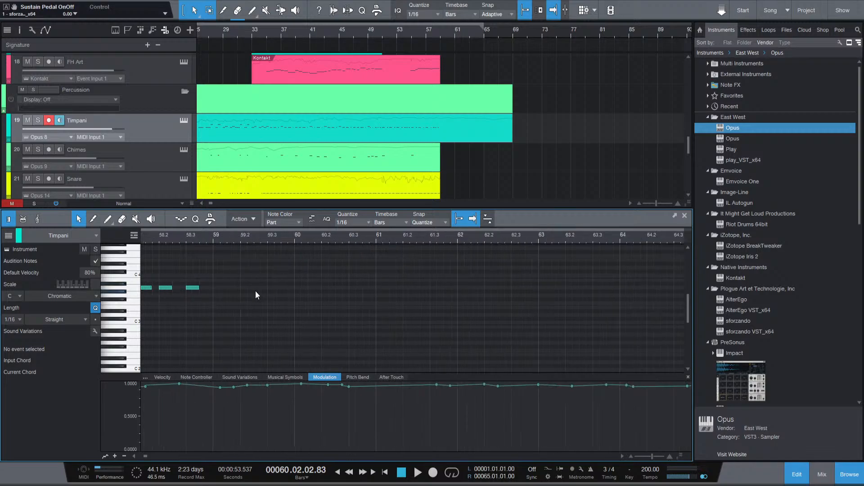
{"action": "scroll", "coordinate": [255, 295], "scroll_direction": "left", "scroll_amount": 2}
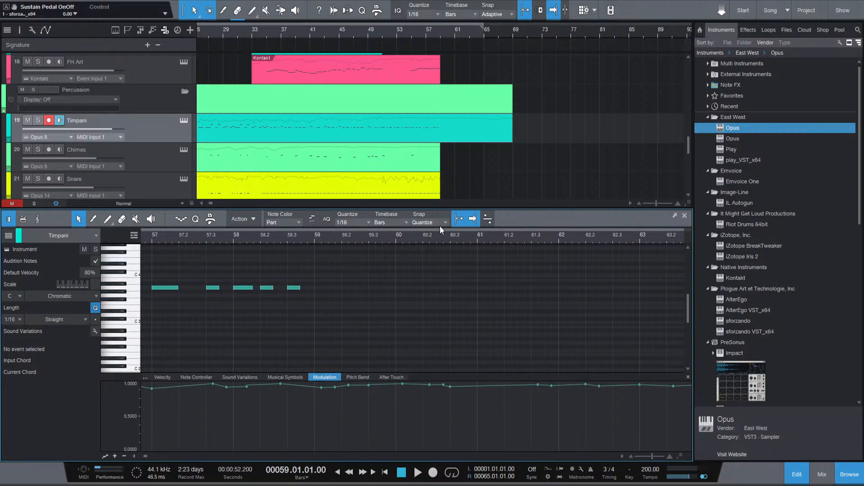
{"action": "scroll", "coordinate": [281, 351], "scroll_direction": "left", "scroll_amount": 1}
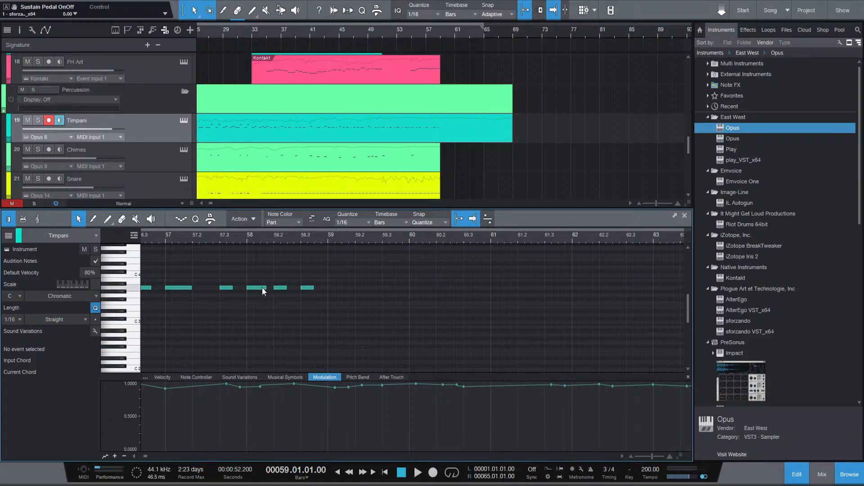
{"action": "scroll", "coordinate": [284, 330], "scroll_direction": "down", "scroll_amount": 5}
{"action": "scroll", "coordinate": [171, 289], "scroll_direction": "left", "scroll_amount": 5}
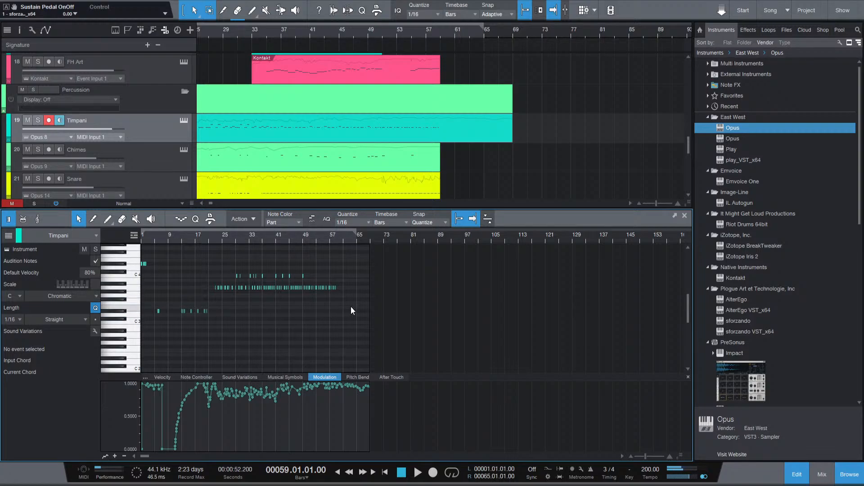
{"action": "scroll", "coordinate": [353, 309], "scroll_direction": "up", "scroll_amount": 5}
{"action": "scroll", "coordinate": [360, 320], "scroll_direction": "up", "scroll_amount": 5}
{"action": "scroll", "coordinate": [270, 321], "scroll_direction": "down", "scroll_amount": 10}
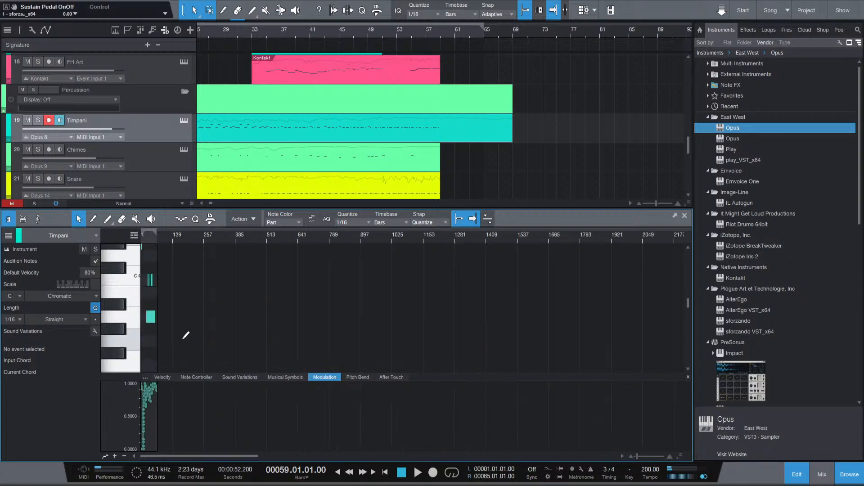
{"action": "scroll", "coordinate": [160, 325], "scroll_direction": "up", "scroll_amount": 7}
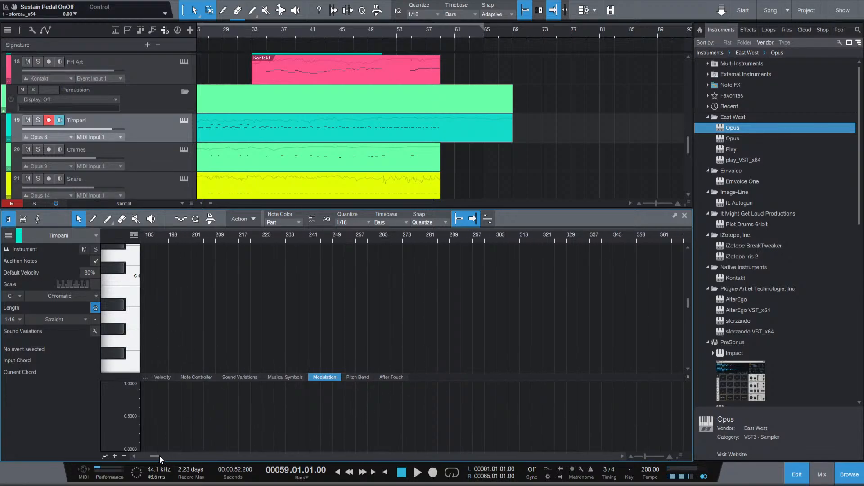
{"action": "left_click_drag", "start_coordinate": [156, 456], "coordinate": [111, 451]}
{"action": "scroll", "coordinate": [278, 326], "scroll_direction": "up", "scroll_amount": 3}
{"action": "scroll", "coordinate": [371, 329], "scroll_direction": "up", "scroll_amount": 2}
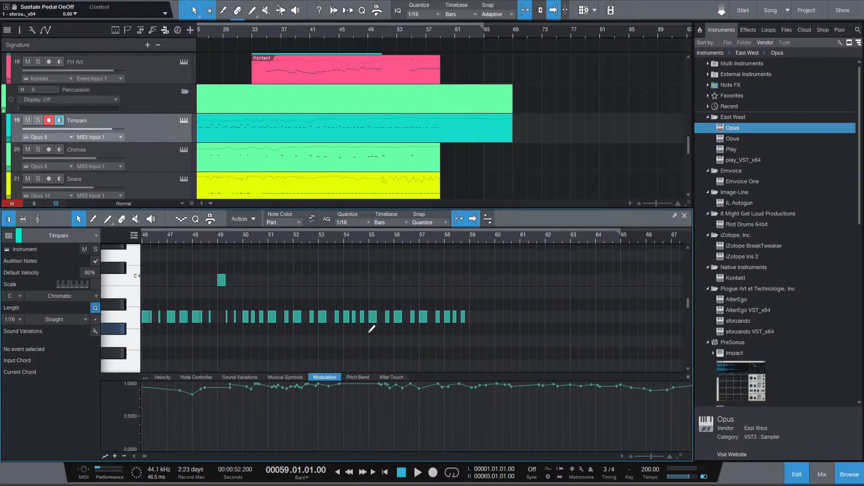
{"action": "scroll", "coordinate": [463, 330], "scroll_direction": "down", "scroll_amount": 2}
{"action": "scroll", "coordinate": [505, 329], "scroll_direction": "down", "scroll_amount": 2}
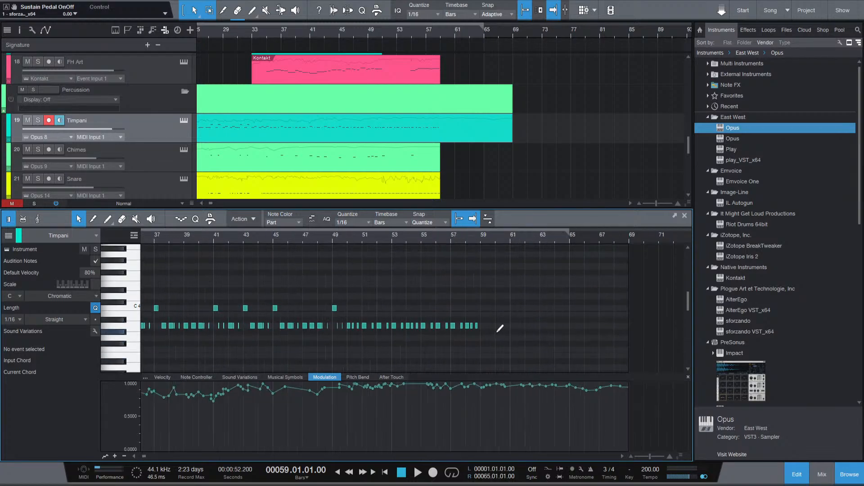
{"action": "scroll", "coordinate": [504, 333], "scroll_direction": "up", "scroll_amount": 3}
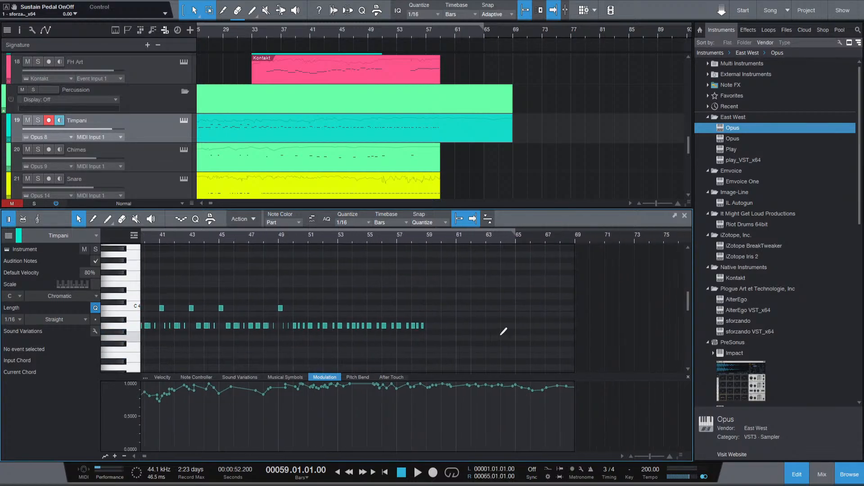
{"action": "scroll", "coordinate": [429, 333], "scroll_direction": "up", "scroll_amount": 2}
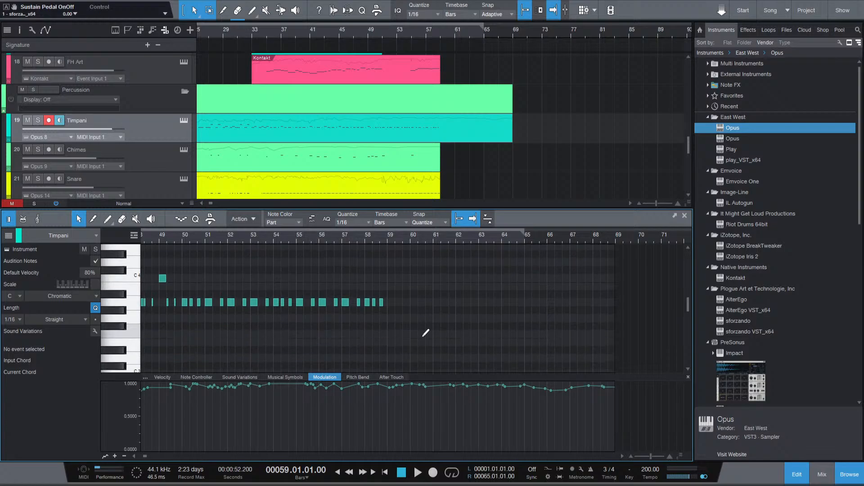
{"action": "scroll", "coordinate": [426, 333], "scroll_direction": "up", "scroll_amount": 2}
{"action": "scroll", "coordinate": [394, 358], "scroll_direction": "down", "scroll_amount": 3}
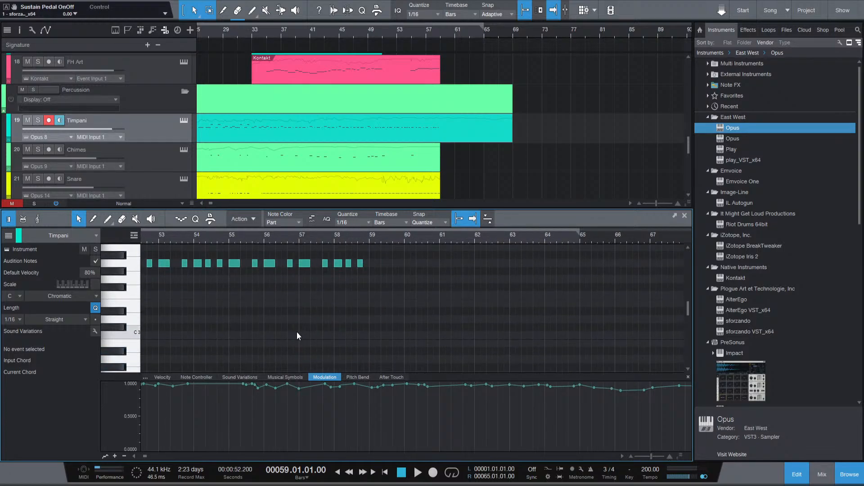
{"action": "scroll", "coordinate": [296, 331], "scroll_direction": "down", "scroll_amount": 3}
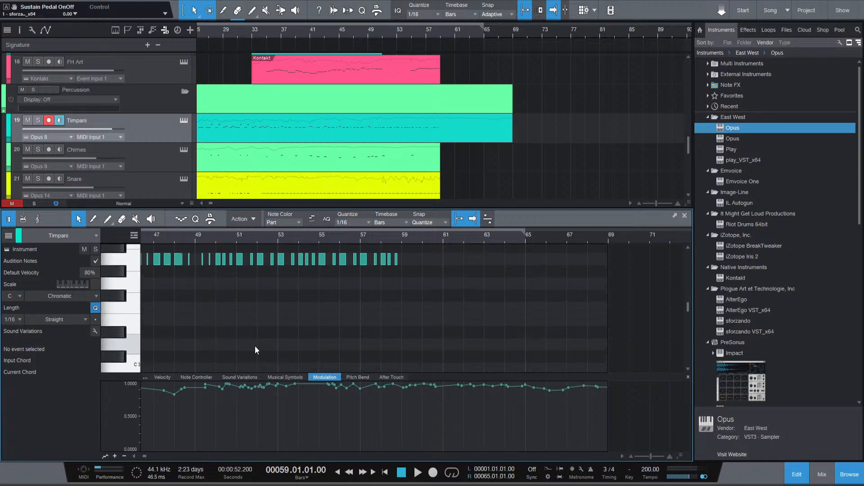
{"action": "scroll", "coordinate": [255, 345], "scroll_direction": "up", "scroll_amount": 2}
{"action": "scroll", "coordinate": [254, 346], "scroll_direction": "down", "scroll_amount": 3}
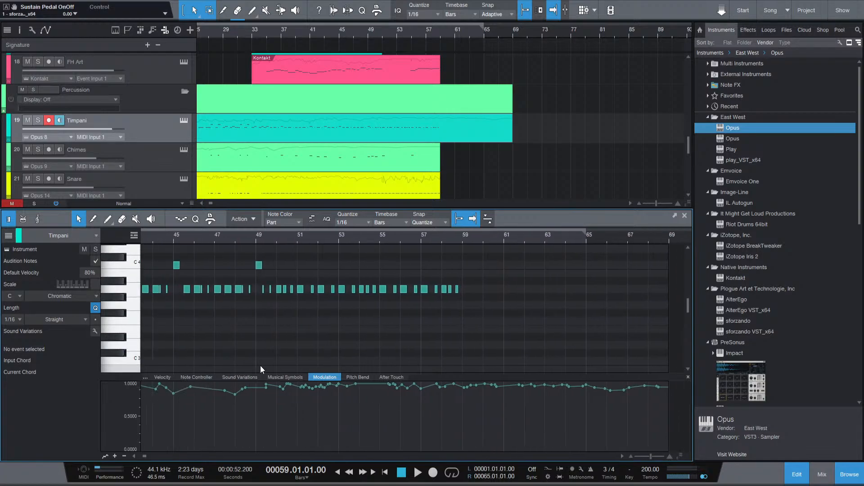
{"action": "scroll", "coordinate": [254, 345], "scroll_direction": "down", "scroll_amount": 4}
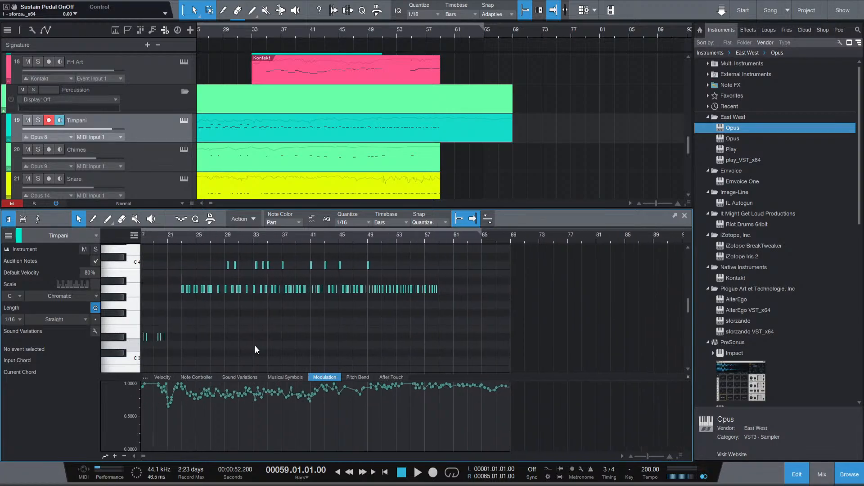
{"action": "scroll", "coordinate": [425, 344], "scroll_direction": "right", "scroll_amount": 6}
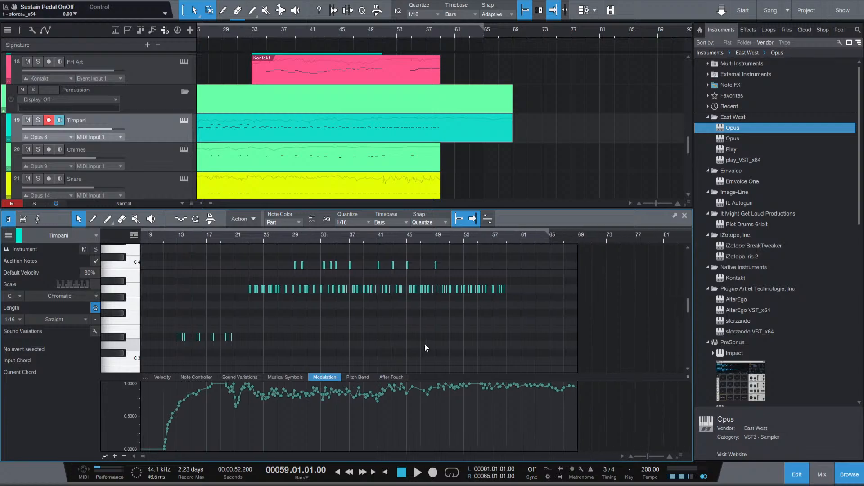
Add a D#3 note at the start of bar 59 in the Timpani part, three sixteenths long.
{"action": "scroll", "coordinate": [377, 334], "scroll_direction": "up", "scroll_amount": 5}
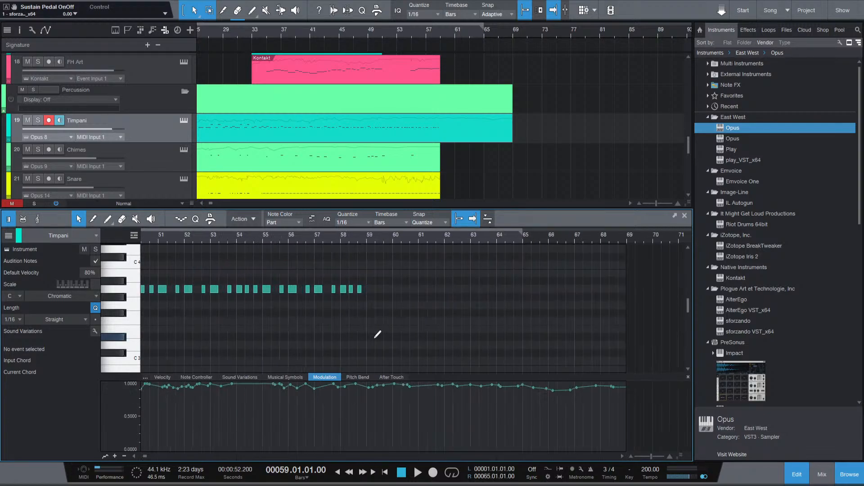
{"action": "scroll", "coordinate": [377, 334], "scroll_direction": "up", "scroll_amount": 2}
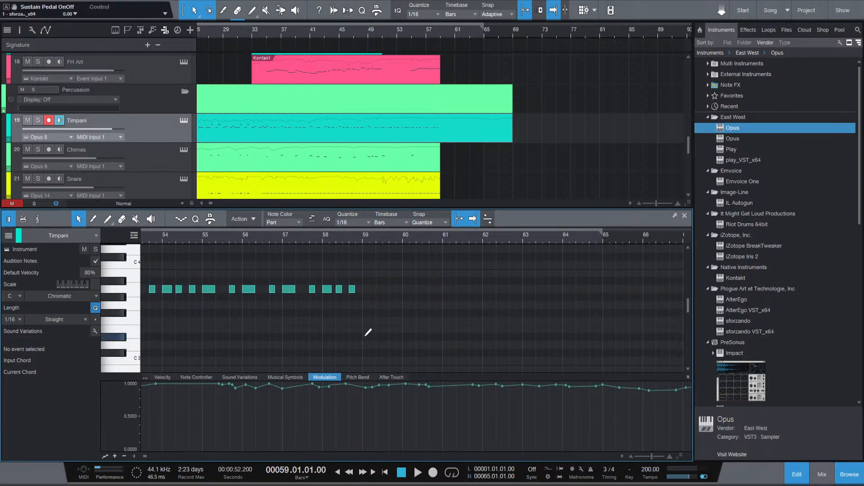
{"action": "scroll", "coordinate": [368, 332], "scroll_direction": "down", "scroll_amount": 2}
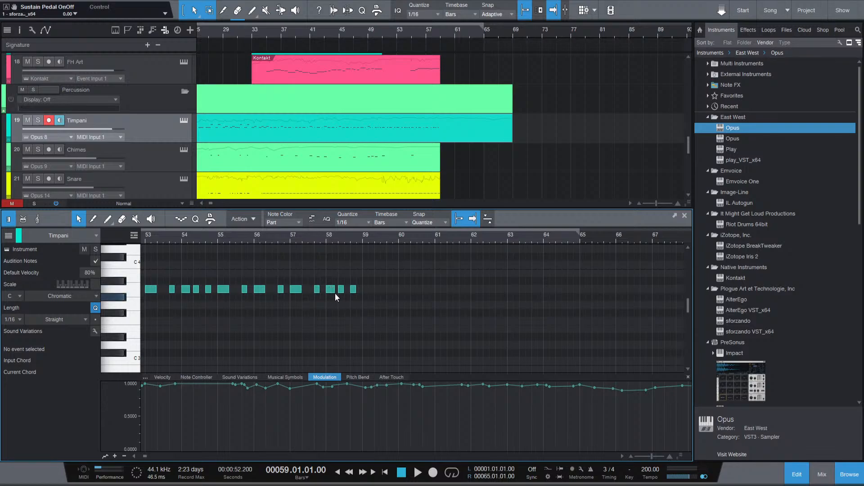
{"action": "scroll", "coordinate": [396, 316], "scroll_direction": "up", "scroll_amount": 2}
{"action": "scroll", "coordinate": [396, 316], "scroll_direction": "down", "scroll_amount": 3}
{"action": "scroll", "coordinate": [396, 316], "scroll_direction": "down", "scroll_amount": 3}
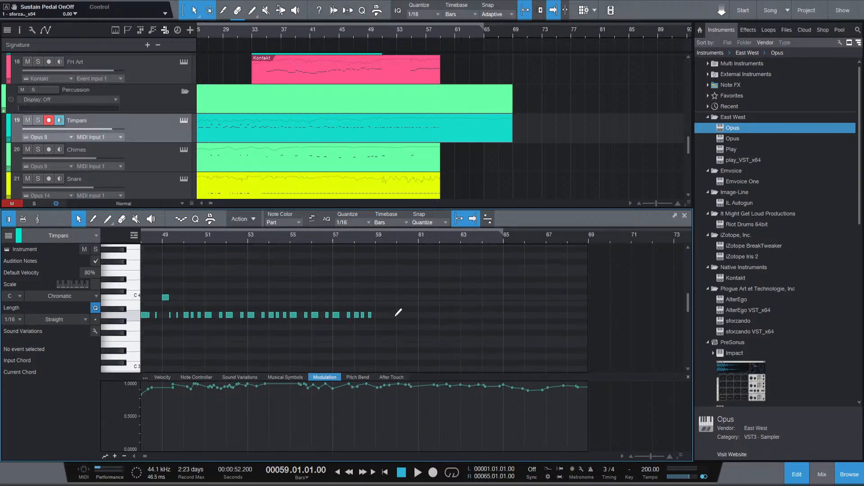
{"action": "scroll", "coordinate": [398, 312], "scroll_direction": "up", "scroll_amount": 3}
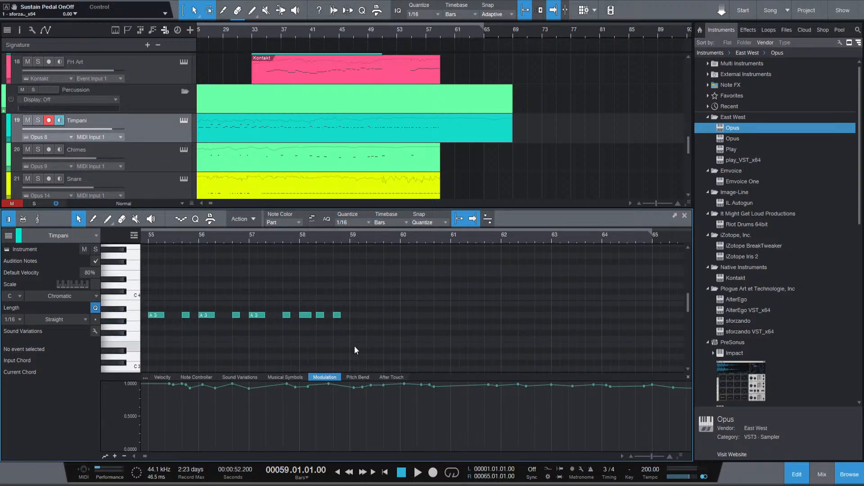
{"action": "left_click_drag", "start_coordinate": [357, 351], "coordinate": [372, 352]}
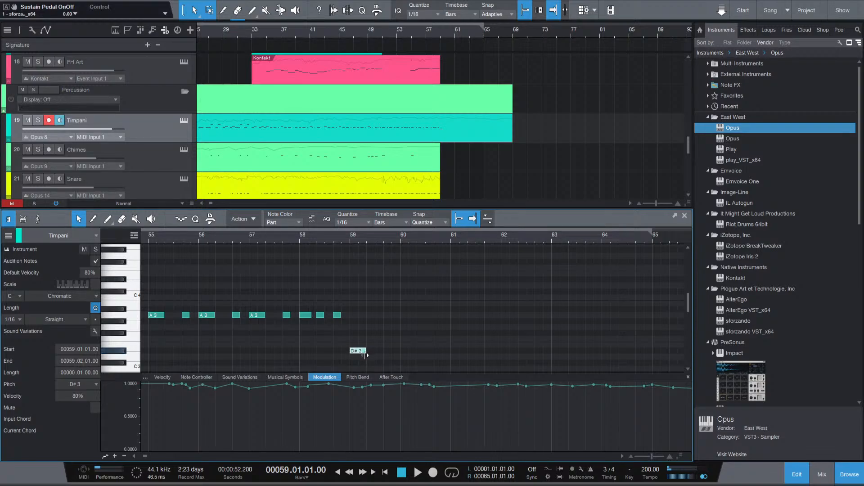
{"action": "left_click_drag", "start_coordinate": [366, 355], "coordinate": [362, 355]}
Add short A3 notes on beats 2 and 3 of bar 59 and slope the three new notes' velocities from 95% to 90%.
{"action": "scroll", "coordinate": [373, 344], "scroll_direction": "up", "scroll_amount": 2}
{"action": "scroll", "coordinate": [374, 345], "scroll_direction": "up", "scroll_amount": 3}
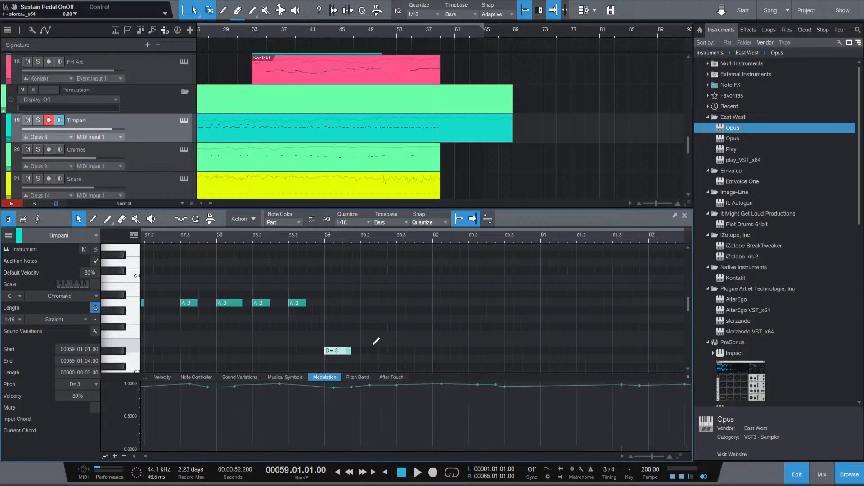
{"action": "left_click_drag", "start_coordinate": [362, 303], "coordinate": [417, 304]}
{"action": "left_click", "coordinate": [163, 378]}
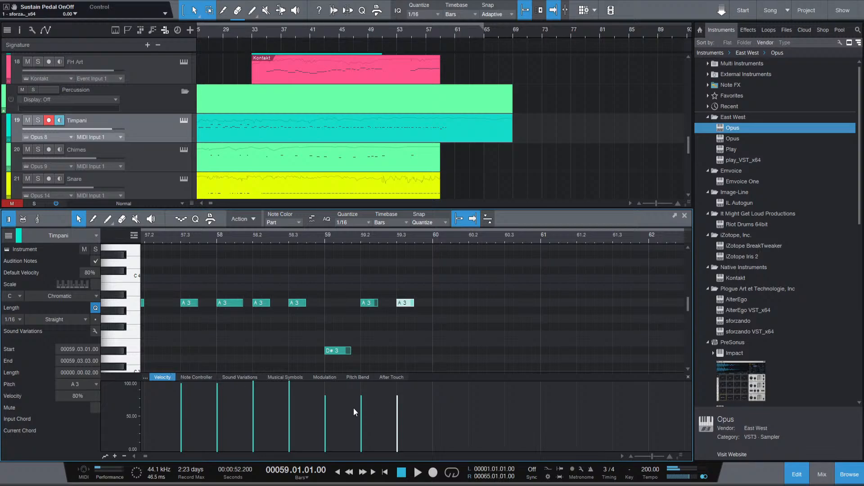
{"action": "mouse_move", "coordinate": [326, 420]}
{"action": "left_mouse_down"}
{"action": "mouse_move", "coordinate": [329, 409]}
{"action": "mouse_move", "coordinate": [396, 410]}
{"action": "left_mouse_up"}
Play bar 59 to hear the new timpani notes with the arrangement.
{"action": "key", "text": "space"}
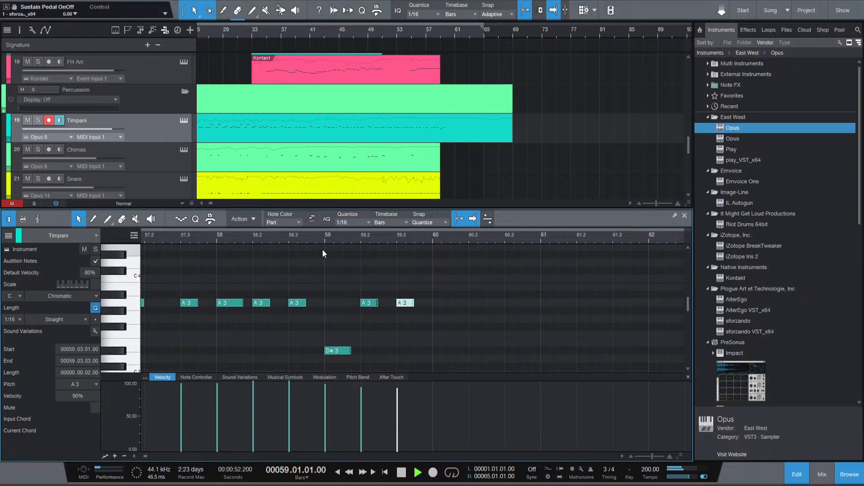
{"action": "key", "text": "space"}
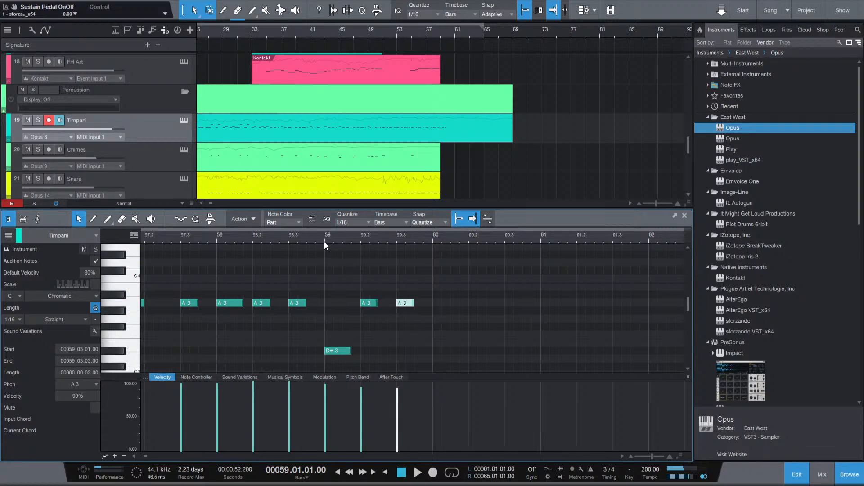
{"action": "key", "text": "space"}
{"action": "key", "text": "space"}
{"action": "key", "text": "space"}
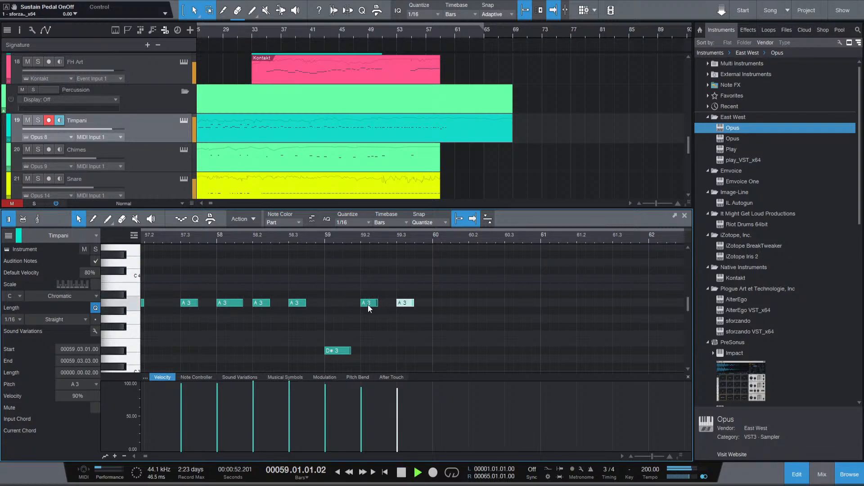
{"action": "key", "text": "space"}
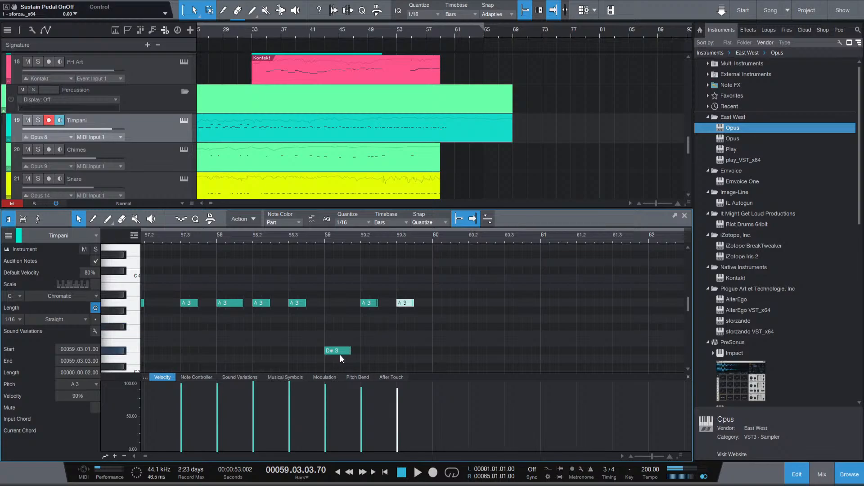
Copy the three timpani notes of bar 59 to the start of bar 60.
{"action": "left_click", "coordinate": [393, 295]}
{"action": "left_click", "coordinate": [431, 237]}
{"action": "key", "text": "ctrl+v"}
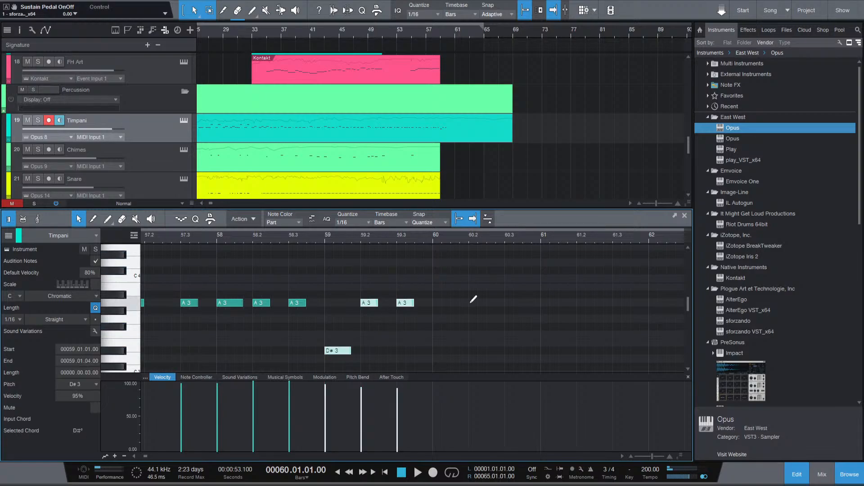
{"action": "left_click", "coordinate": [476, 352]}
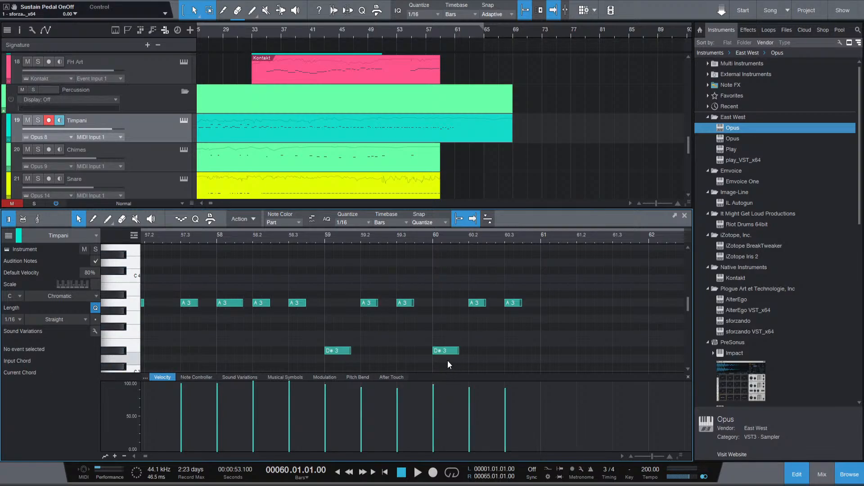
Move the copied D#3 note at bar 60 up to C4 and play the passage from bar 59.
{"action": "left_click_drag", "start_coordinate": [447, 352], "coordinate": [444, 281]}
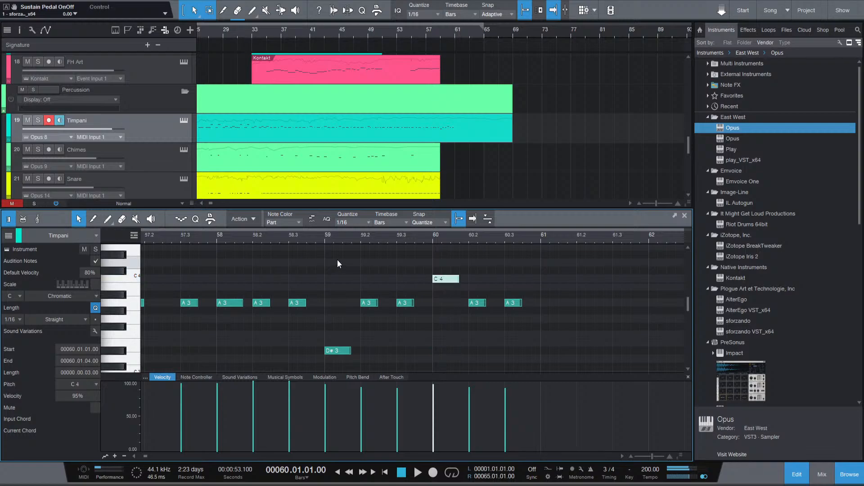
{"action": "key", "text": "space"}
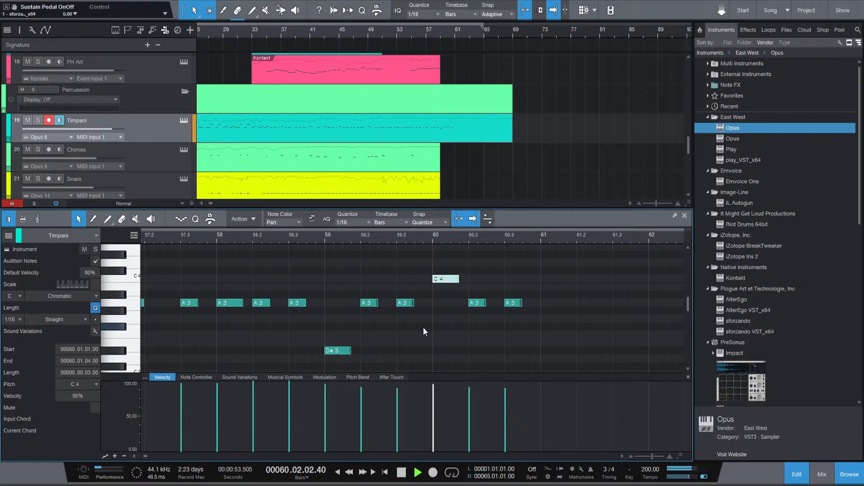
{"action": "key", "text": "space"}
Adjust the bar 60 C4 note's velocity to 91%, playing bars 59 and 60 to check it.
{"action": "left_click_drag", "start_coordinate": [433, 408], "coordinate": [435, 415]}
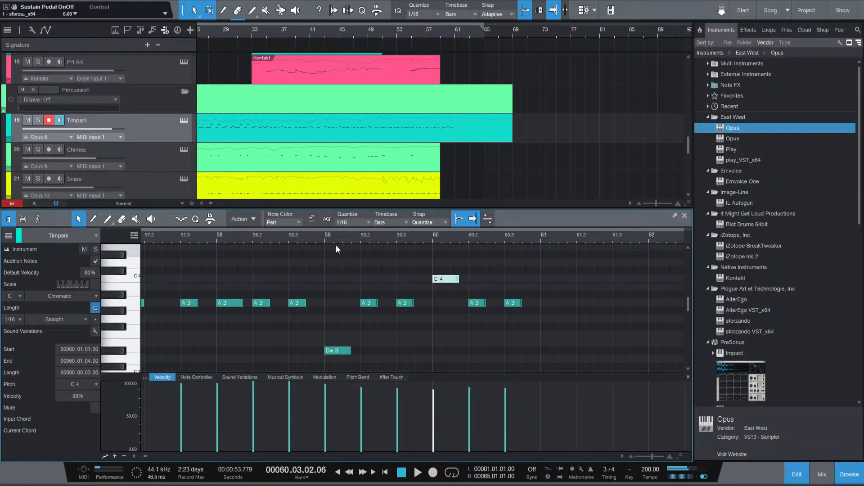
{"action": "key", "text": "space"}
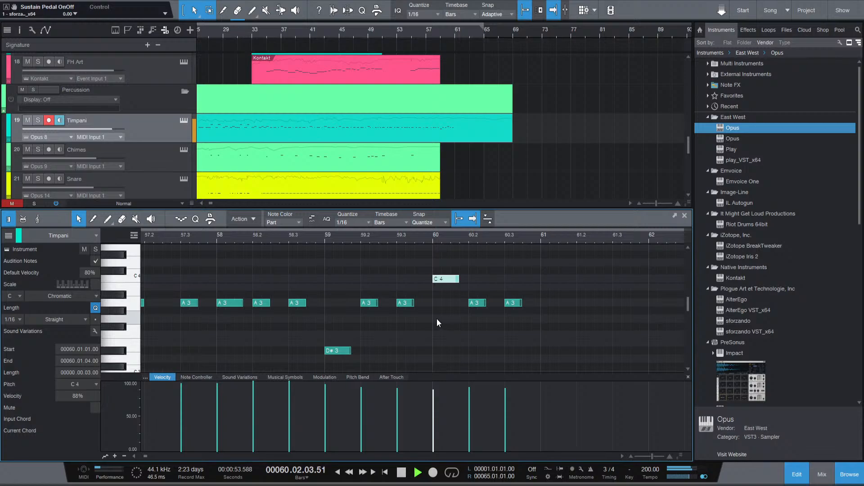
{"action": "key", "text": "space"}
{"action": "left_click_drag", "start_coordinate": [434, 399], "coordinate": [435, 398]}
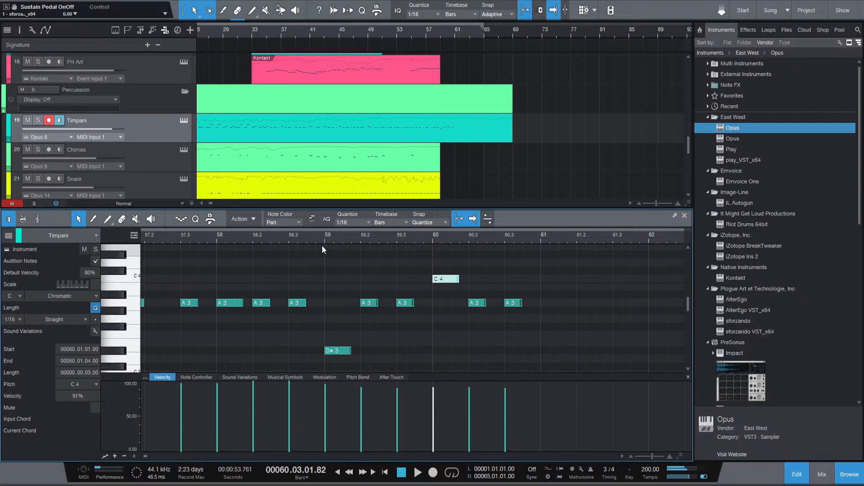
{"action": "key", "text": "space"}
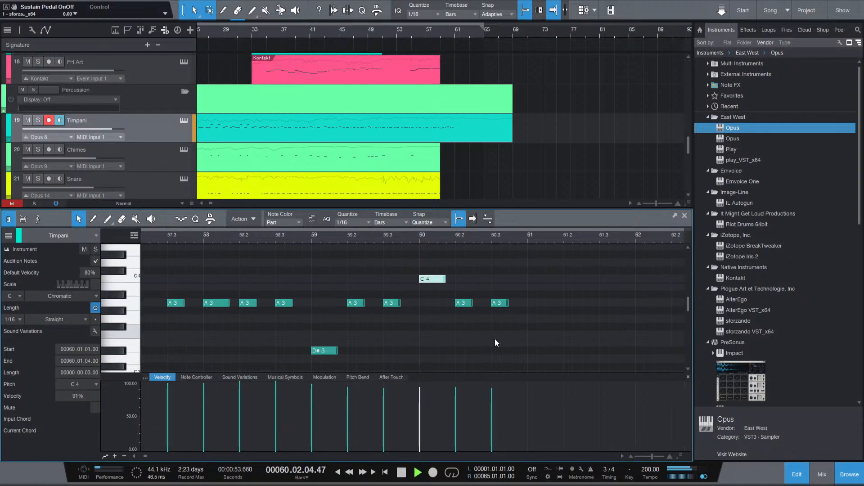
Replay the timpani notes of bars 59 and 60 with the arrangement.
{"action": "key", "text": "space"}
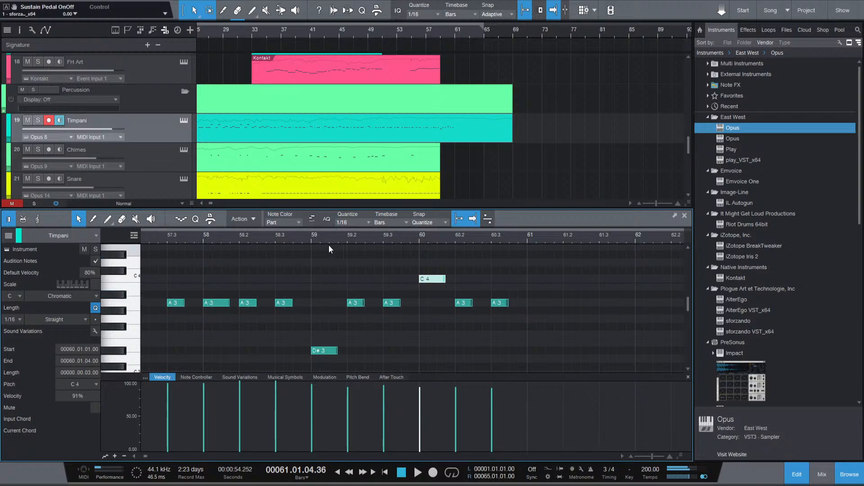
{"action": "left_click", "coordinate": [311, 237]}
{"action": "key", "text": "space"}
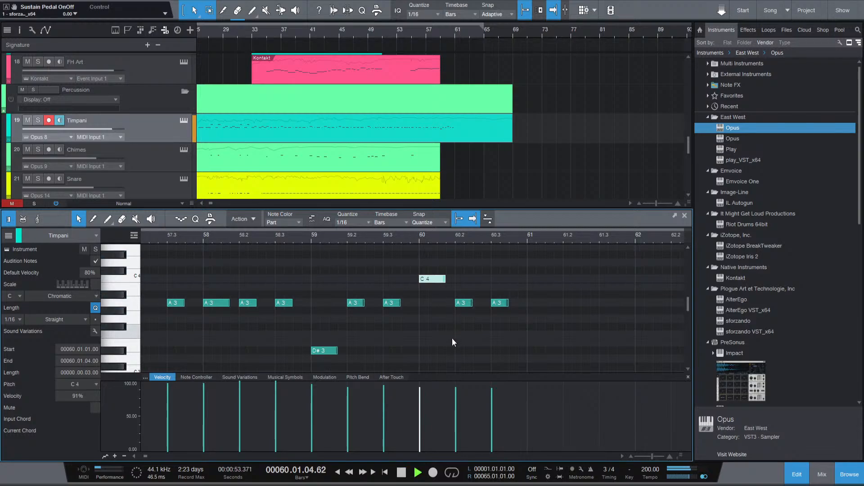
{"action": "key", "text": "space"}
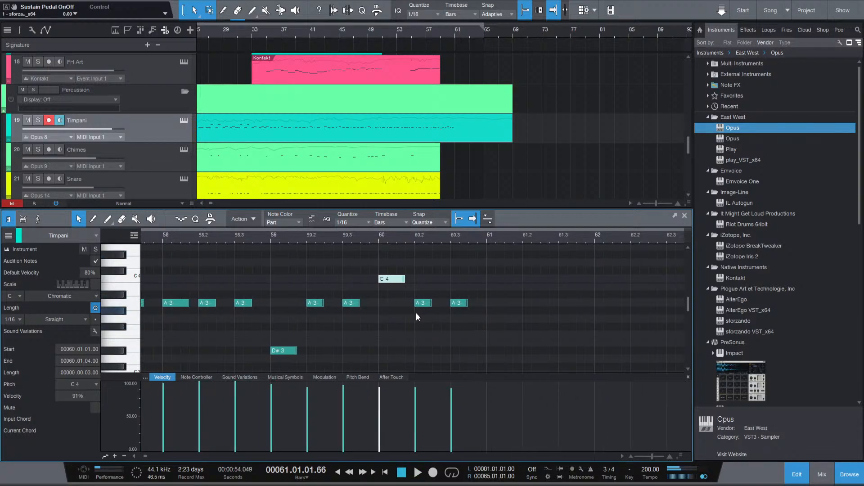
Duplicate the six timpani notes of bars 59 and 60 to the start of bar 61 and play the passage from bar 59.
{"action": "left_click_drag", "start_coordinate": [288, 358], "coordinate": [466, 250]}
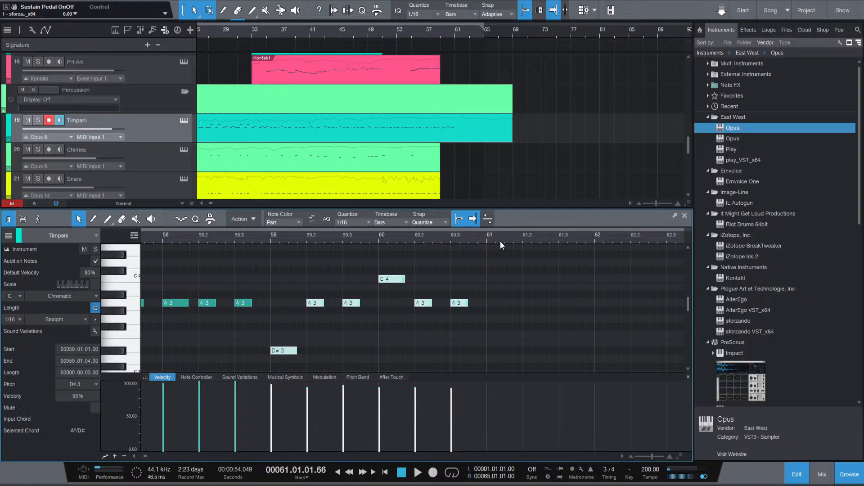
{"action": "left_click", "coordinate": [487, 238]}
{"action": "key", "text": "d"}
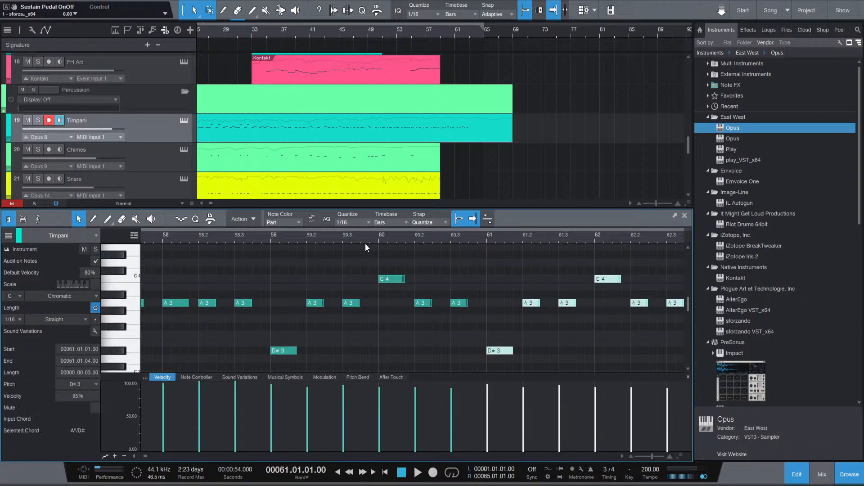
{"action": "left_click", "coordinate": [271, 239]}
{"action": "key", "text": "space"}
{"action": "scroll", "coordinate": [564, 335], "scroll_direction": "down", "scroll_amount": 3}
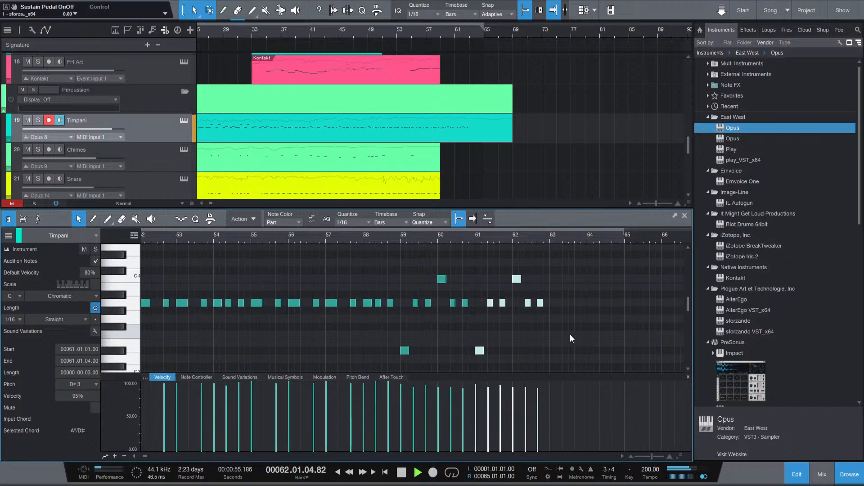
{"action": "key", "text": "space"}
Move the A3 note on beat 3 of bar 62 up to C4 and play the end of the bar.
{"action": "left_click", "coordinate": [540, 303]}
{"action": "scroll", "coordinate": [533, 305], "scroll_direction": "up", "scroll_amount": 3}
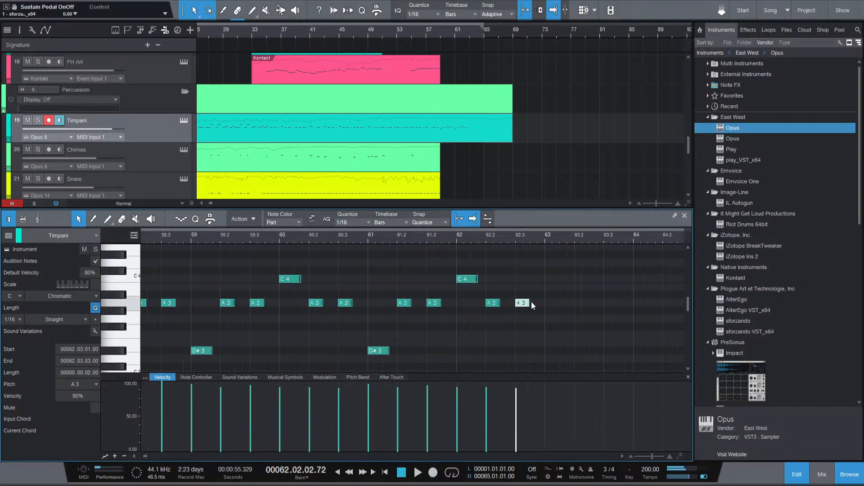
{"action": "left_click_drag", "start_coordinate": [523, 304], "coordinate": [522, 279]}
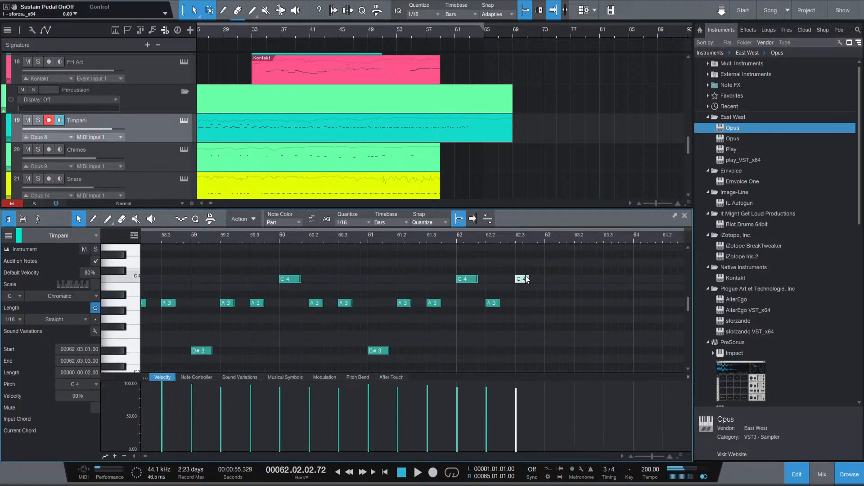
{"action": "key", "text": "space"}
{"action": "key", "text": "space"}
Copy the A3 note on beat 2 of bar 62 to beats 1, 2 and 3 of bar 63.
{"action": "left_click", "coordinate": [493, 303]}
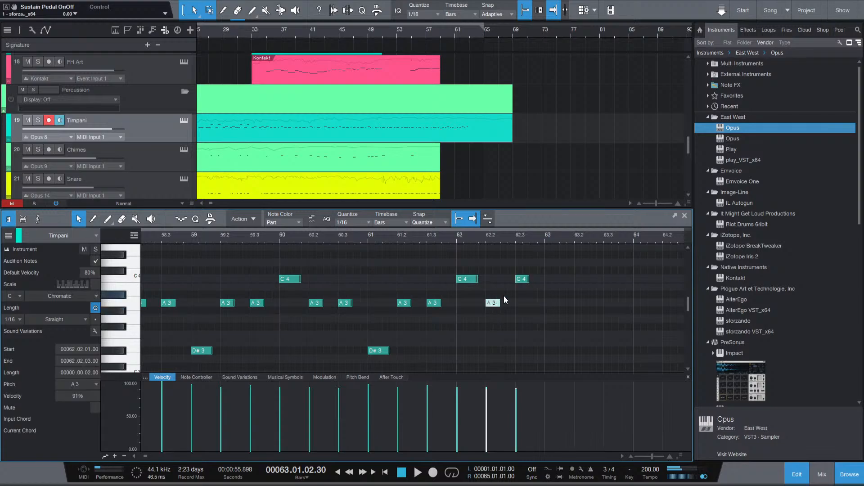
{"action": "left_click", "coordinate": [545, 242]}
{"action": "key", "text": "ctrl+v"}
{"action": "left_click", "coordinate": [572, 236]}
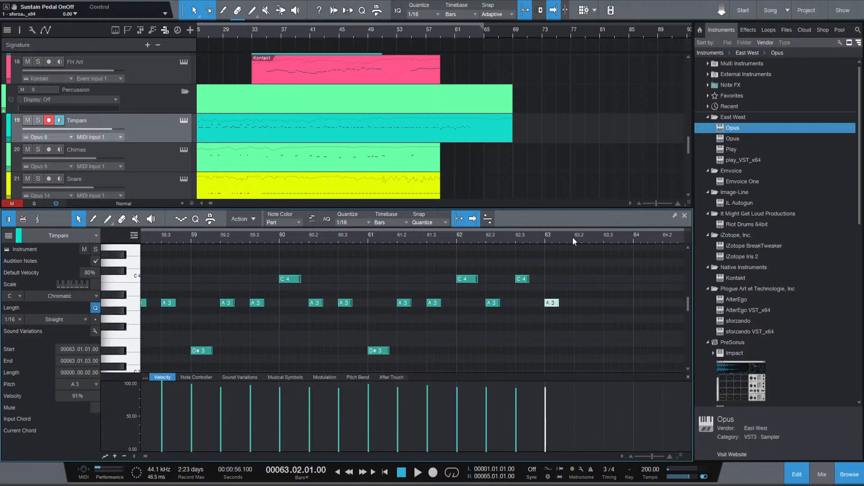
{"action": "key", "text": "ctrl+v"}
{"action": "left_click", "coordinate": [603, 238]}
{"action": "key", "text": "ctrl+v"}
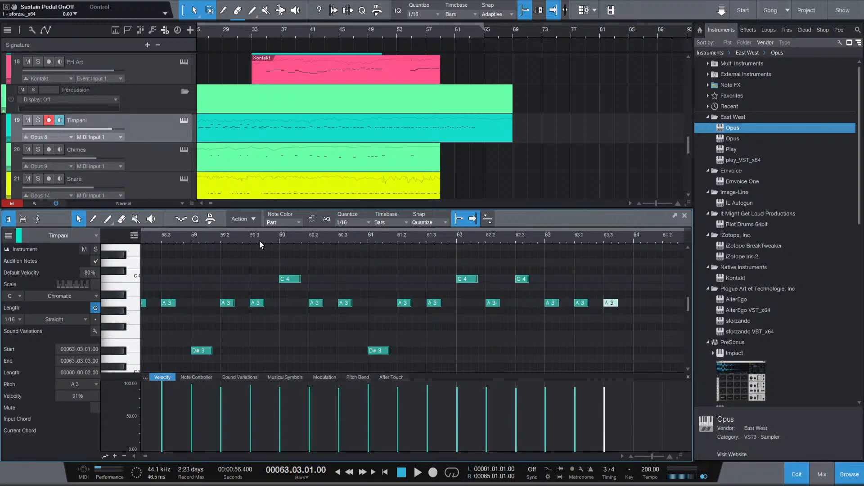
Lower the velocities of all timpani notes in bars 59 to 63 together, with the bar 59 D#3 at 86%, playing the passage before and after.
{"action": "scroll", "coordinate": [217, 269], "scroll_direction": "down", "scroll_amount": 3}
{"action": "left_click", "coordinate": [197, 240]}
{"action": "key", "text": "space"}
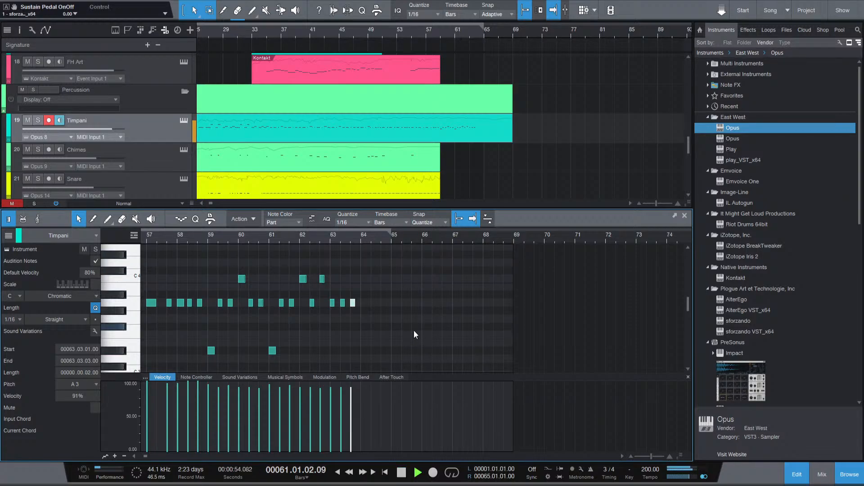
{"action": "left_click_drag", "start_coordinate": [384, 365], "coordinate": [212, 248]}
{"action": "key", "text": "space"}
{"action": "left_click_drag", "start_coordinate": [249, 407], "coordinate": [250, 413]}
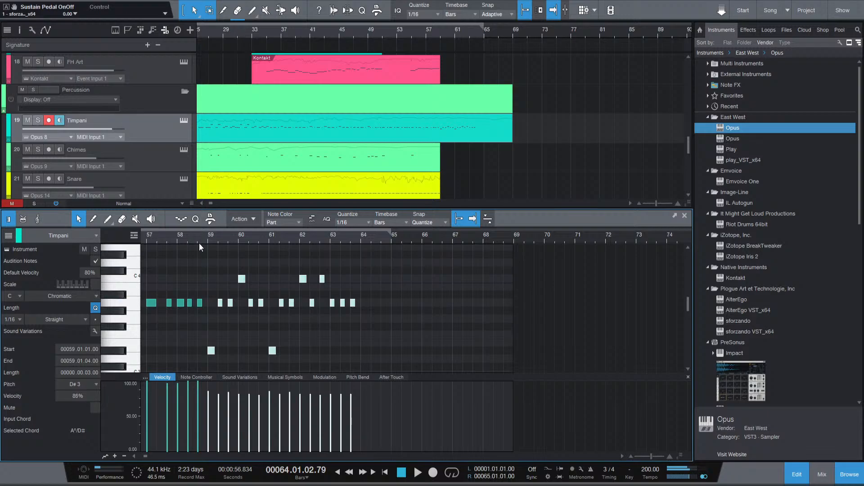
{"action": "left_click", "coordinate": [199, 241]}
{"action": "key", "text": "space"}
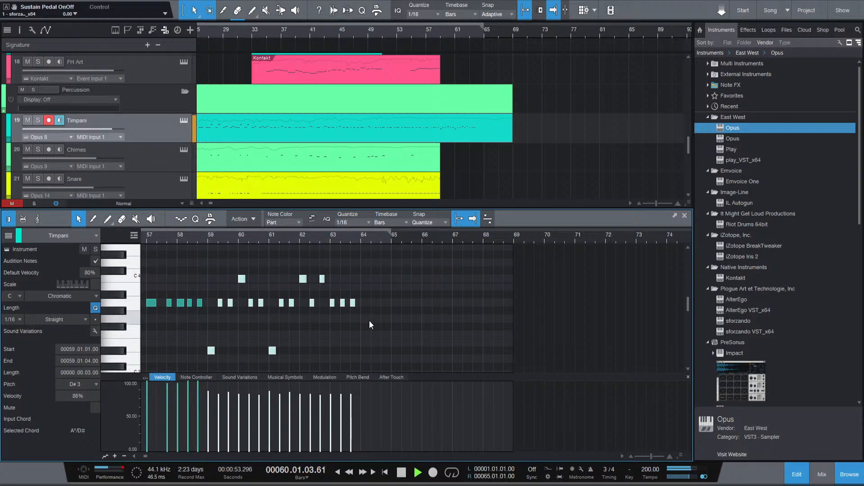
{"action": "key", "text": "space"}
Deselect the timpani notes and play bar 59 to judge the rhythm at the new velocities.
{"action": "left_click", "coordinate": [239, 349]}
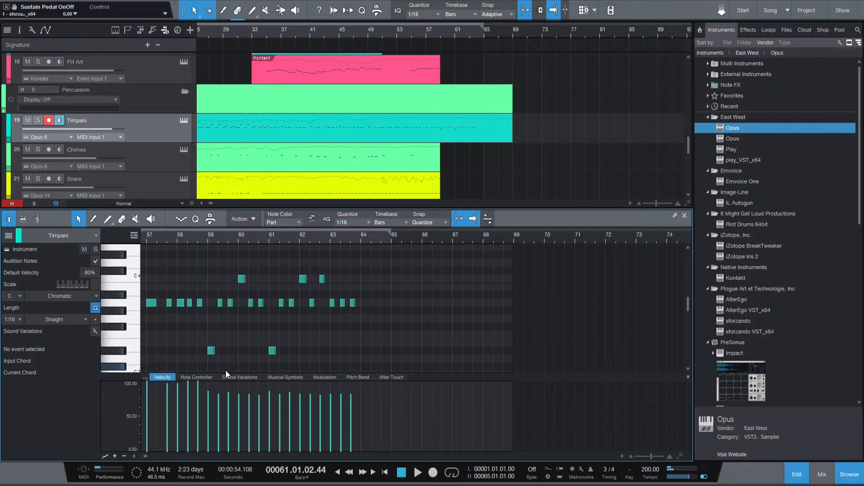
{"action": "scroll", "coordinate": [223, 342], "scroll_direction": "up", "scroll_amount": 2}
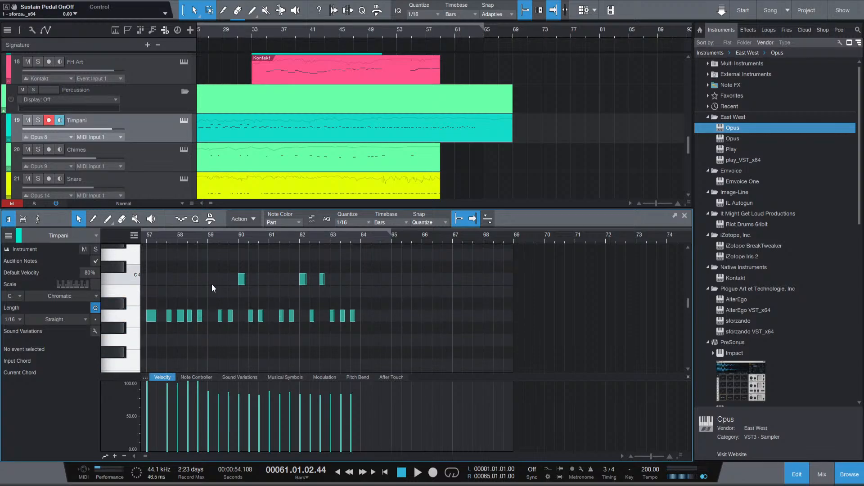
{"action": "left_click", "coordinate": [207, 239]}
{"action": "key", "text": "space"}
{"action": "scroll", "coordinate": [219, 355], "scroll_direction": "up", "scroll_amount": 1}
{"action": "key", "text": "space"}
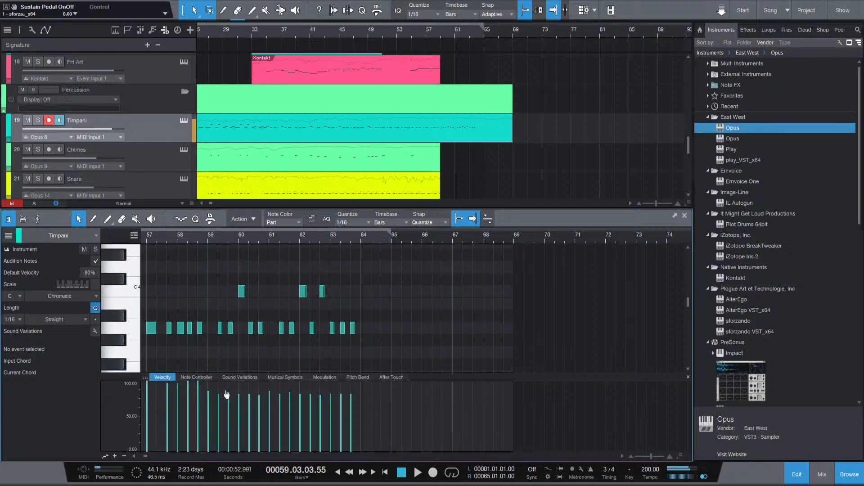
Delete the A3 note on beat 2 of bar 59 and play the passage from bar 59.
{"action": "scroll", "coordinate": [221, 328], "scroll_direction": "up", "scroll_amount": 4}
{"action": "scroll", "coordinate": [234, 342], "scroll_direction": "down", "scroll_amount": 3}
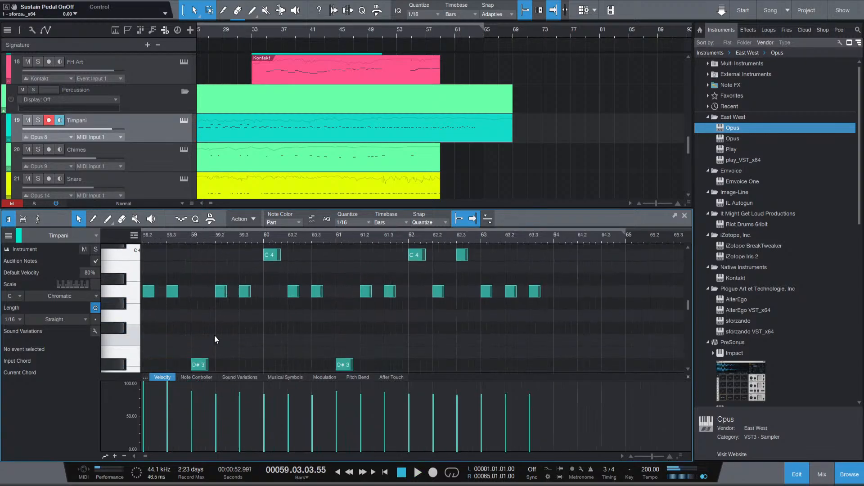
{"action": "left_click", "coordinate": [222, 293]}
{"action": "key", "text": "Delete"}
{"action": "left_click", "coordinate": [192, 240]}
{"action": "key", "text": "space"}
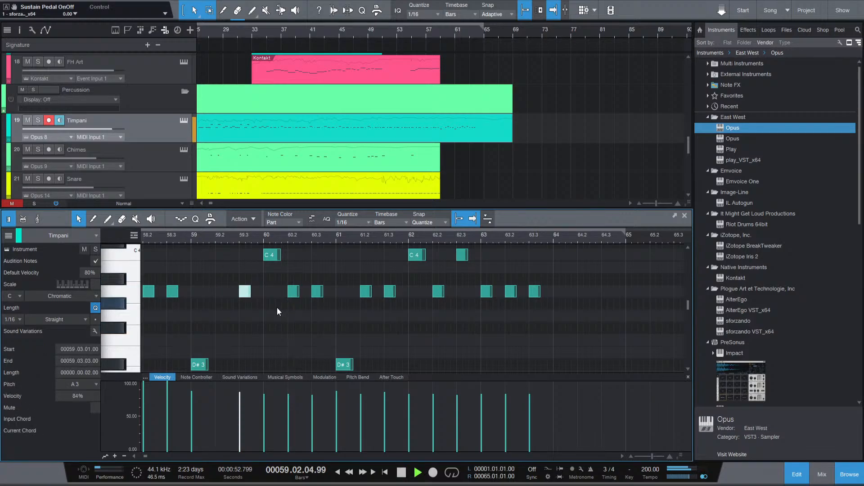
{"action": "key", "text": "space"}
Set the velocity of the A3 note on beat 3 of bar 59 to 86% and play from bar 59.
{"action": "left_click_drag", "start_coordinate": [239, 417], "coordinate": [240, 416]}
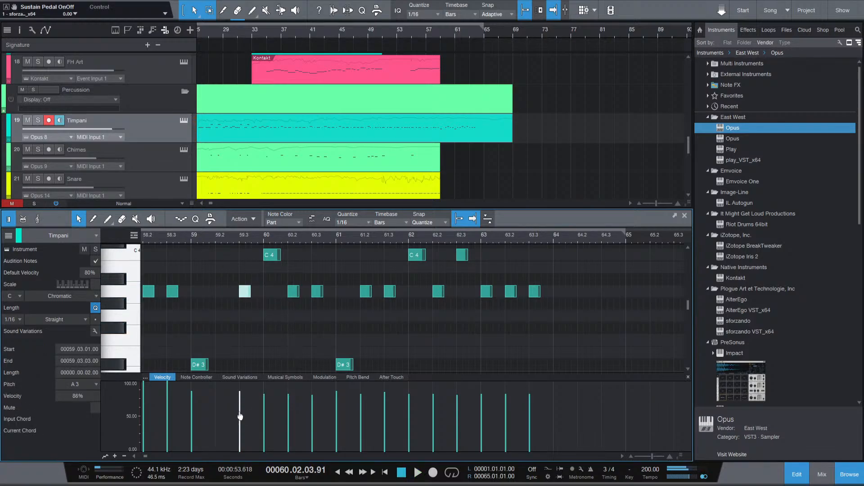
{"action": "left_click", "coordinate": [190, 242]}
{"action": "key", "text": "space"}
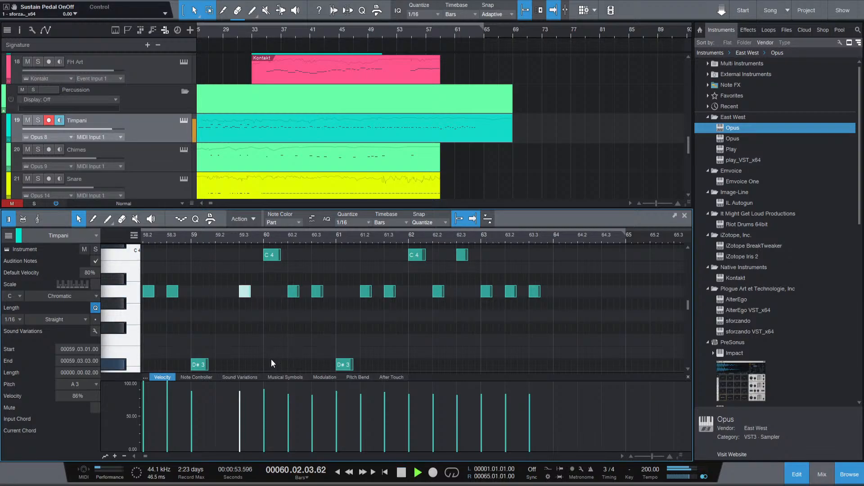
{"action": "key", "text": "space"}
Raise the velocities of the A3 notes in bar 60 and play the passage from bar 59.
{"action": "left_click_drag", "start_coordinate": [288, 412], "coordinate": [288, 408]}
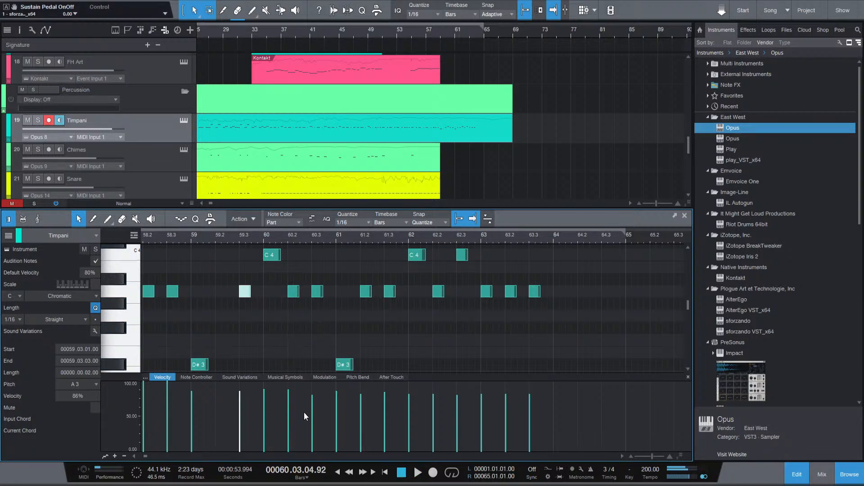
{"action": "left_click", "coordinate": [309, 411]}
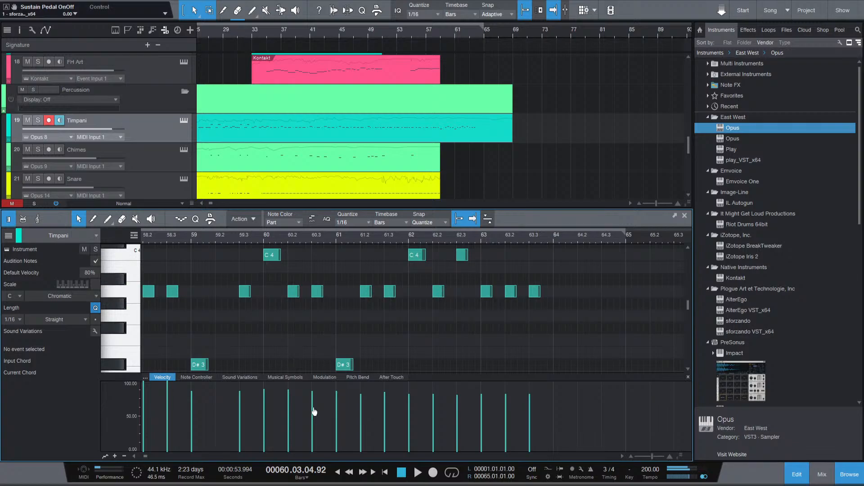
{"action": "left_click", "coordinate": [189, 239]}
{"action": "key", "text": "space"}
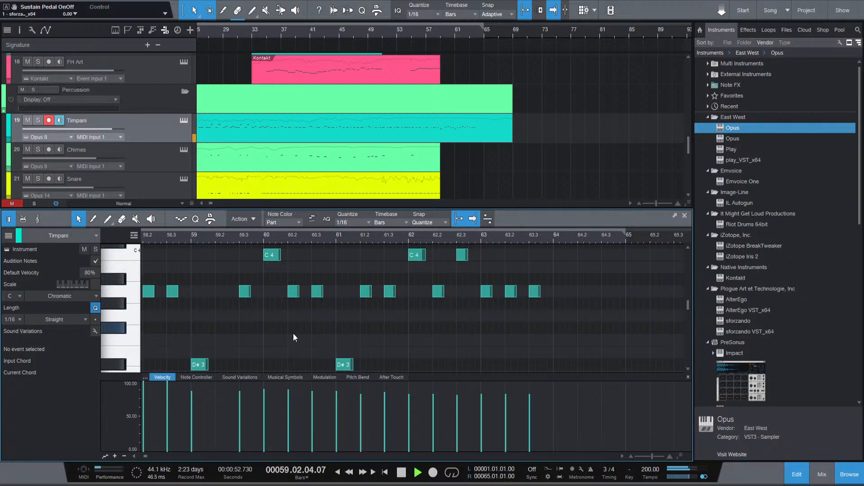
{"action": "key", "text": "space"}
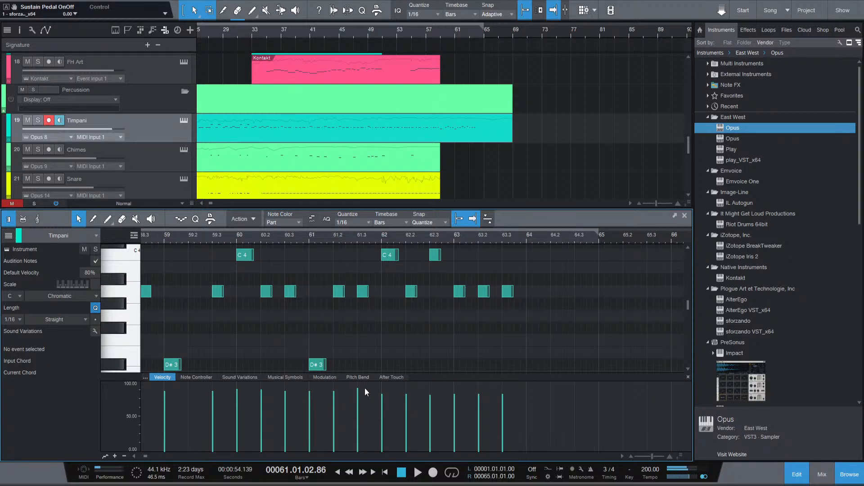
Raise the timpani velocities across bars 62 and 63, with the bar 63 beat 3 note at 94%, and play from bar 59.
{"action": "key", "text": "space"}
{"action": "key", "text": "space"}
{"action": "left_click_drag", "start_coordinate": [384, 414], "coordinate": [382, 409]}
{"action": "mouse_move", "coordinate": [477, 418]}
{"action": "left_mouse_down"}
{"action": "mouse_move", "coordinate": [476, 411]}
{"action": "mouse_move", "coordinate": [502, 413]}
{"action": "left_mouse_up"}
{"action": "left_click", "coordinate": [161, 240]}
{"action": "key", "text": "space"}
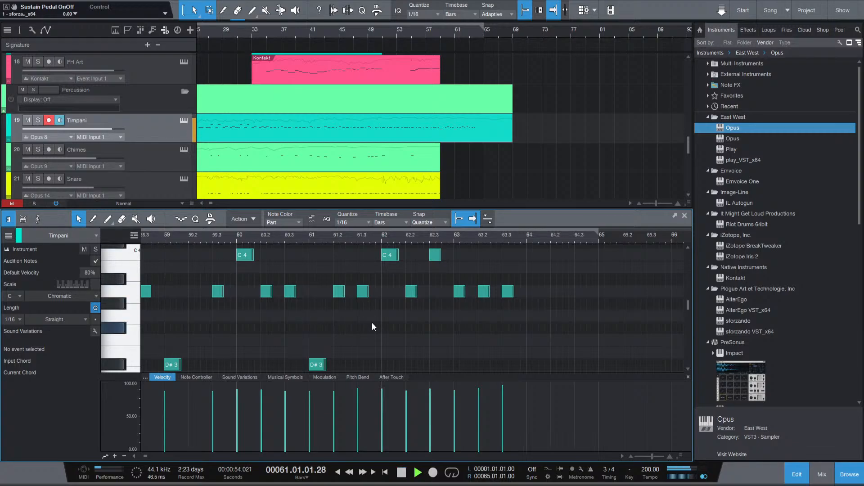
{"action": "key", "text": "space"}
Delete the A3 note on beat 2 of bar 61 and play the passage from bar 59.
{"action": "left_click", "coordinate": [339, 291]}
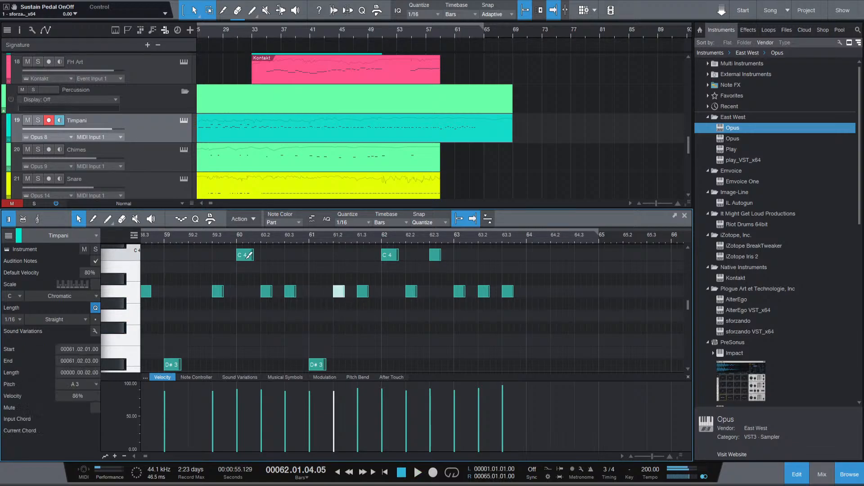
{"action": "key", "text": "Delete"}
{"action": "left_click", "coordinate": [165, 241]}
{"action": "key", "text": "space"}
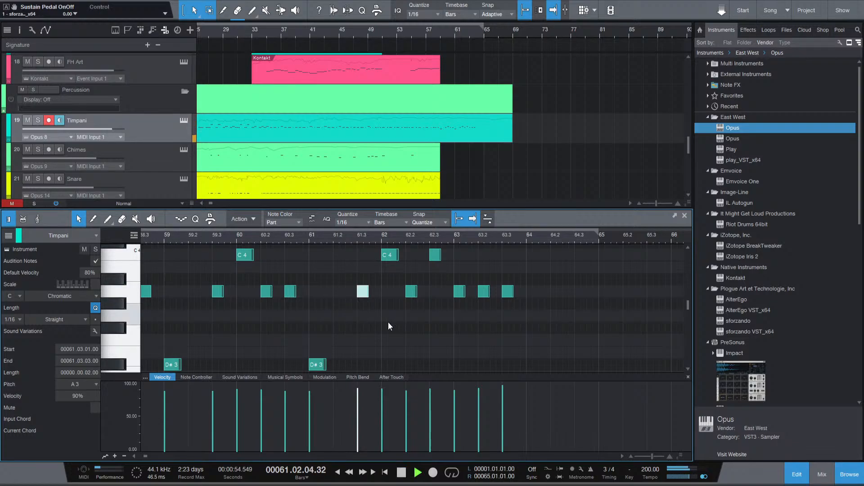
{"action": "key", "text": "space"}
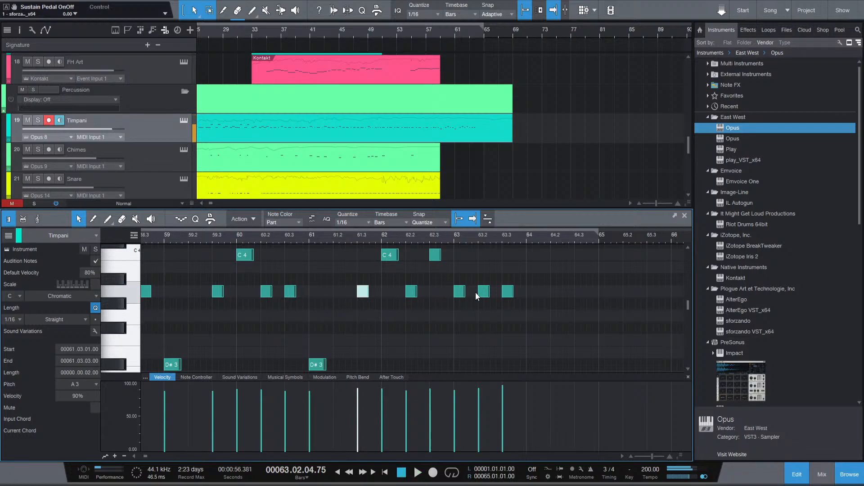
Delete the A3 note on beat 2 of bar 63 and play the passage from bar 59.
{"action": "left_click", "coordinate": [484, 292]}
{"action": "key", "text": "Delete"}
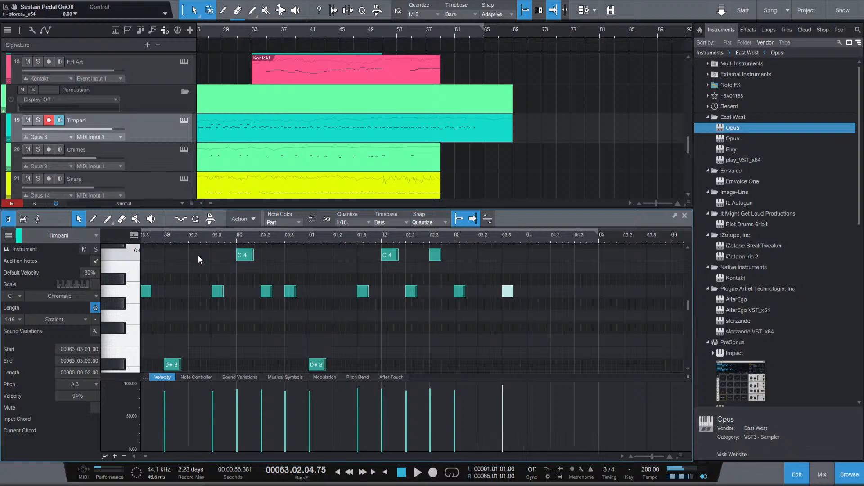
{"action": "left_click", "coordinate": [163, 239]}
{"action": "key", "text": "space"}
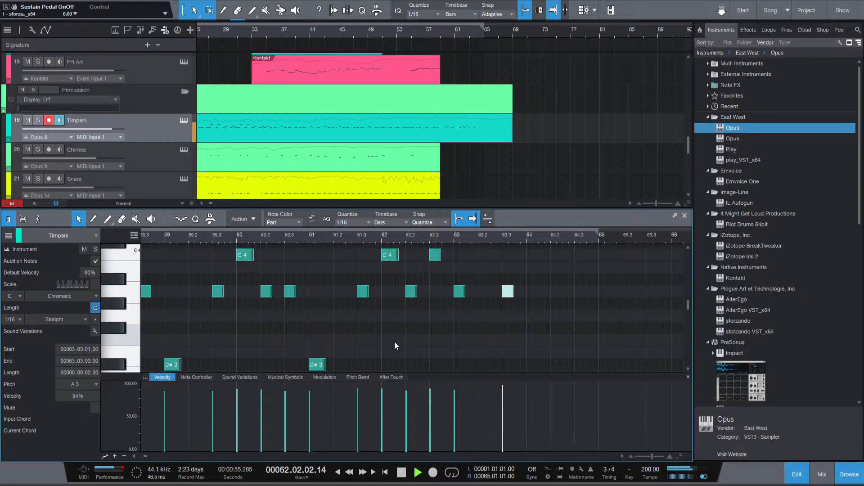
{"action": "key", "text": "space"}
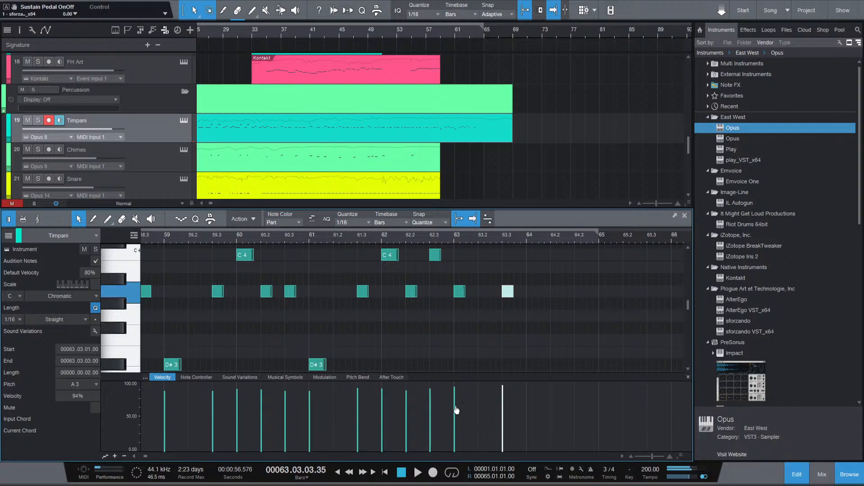
Copy the C4 note on beat 3 of bar 62 to the start of bar 64.
{"action": "scroll", "coordinate": [487, 352], "scroll_direction": "right", "scroll_amount": 3}
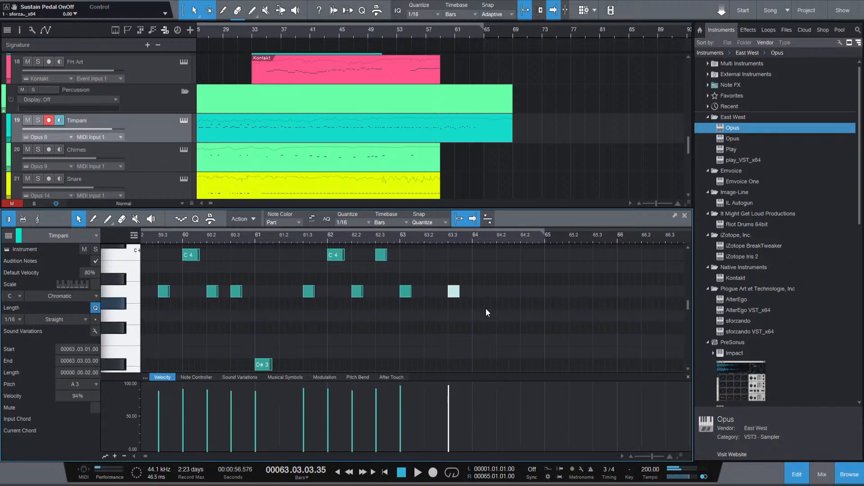
{"action": "left_click", "coordinate": [382, 255]}
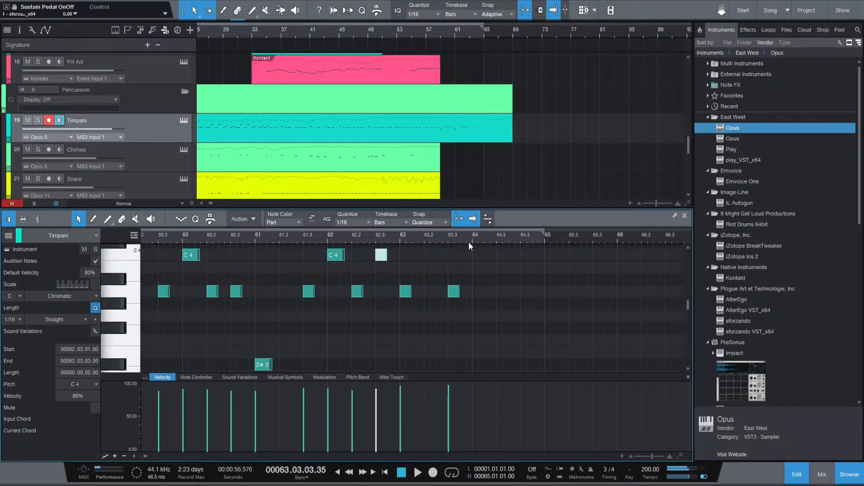
{"action": "left_click", "coordinate": [473, 242]}
{"action": "key", "text": "ctrl+v"}
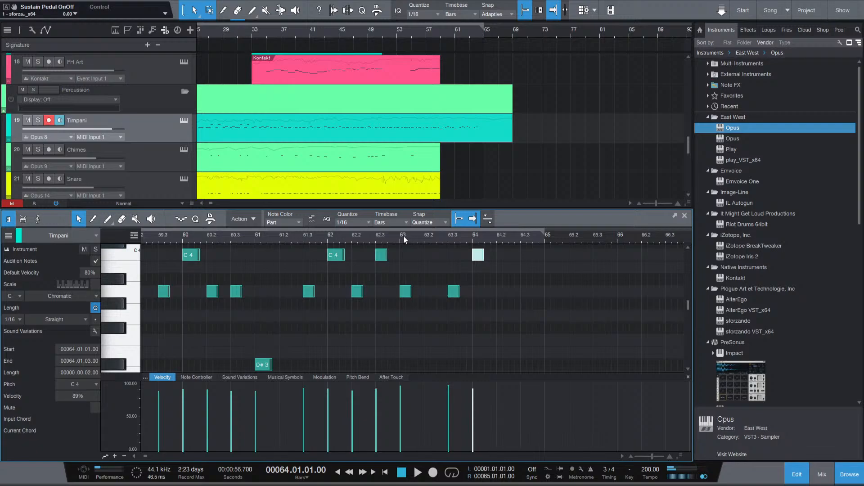
Paste the copied C4 timpani note on beat 3 of bar 64, keeping the bar 63 beat 3 note unsplit.
{"action": "key", "text": "space"}
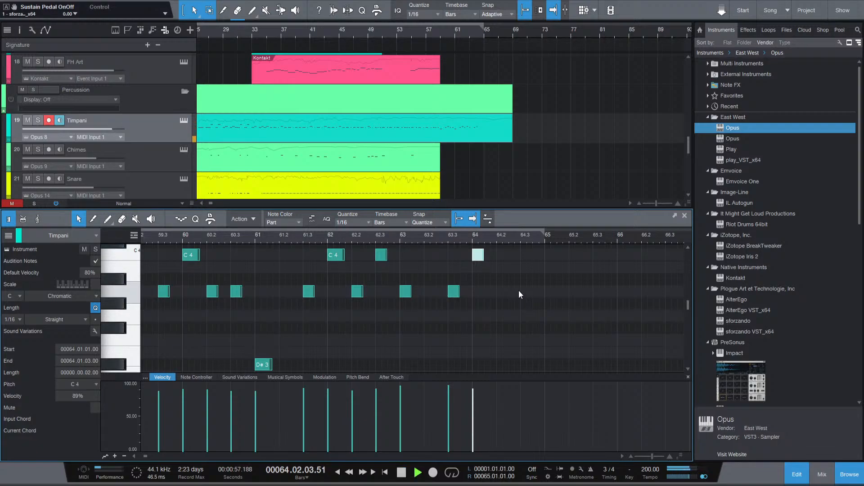
{"action": "left_click", "coordinate": [521, 237]}
{"action": "key", "text": "ctrl+v"}
{"action": "left_click", "coordinate": [457, 294], "text": "ctrl"}
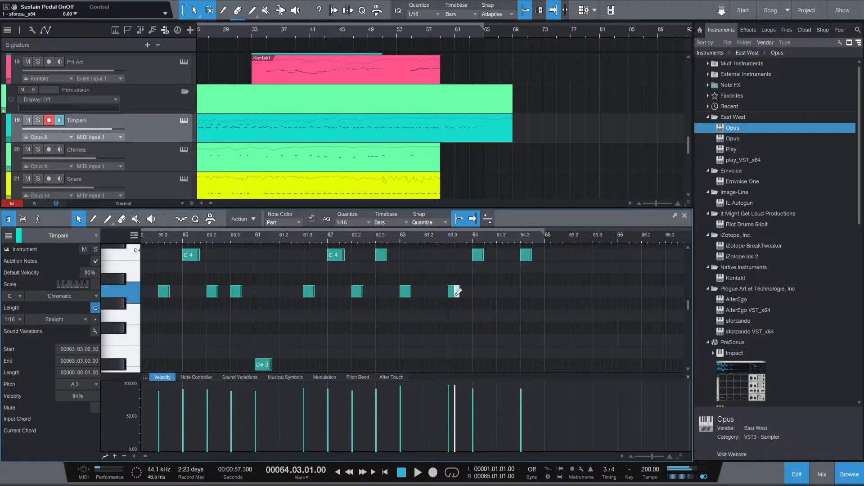
{"action": "key", "text": "ctrl+z"}
Copy the A3 note on beat 3 of bar 63 to the start of bar 65 and play the passage from bar 59.
{"action": "left_click", "coordinate": [454, 294]}
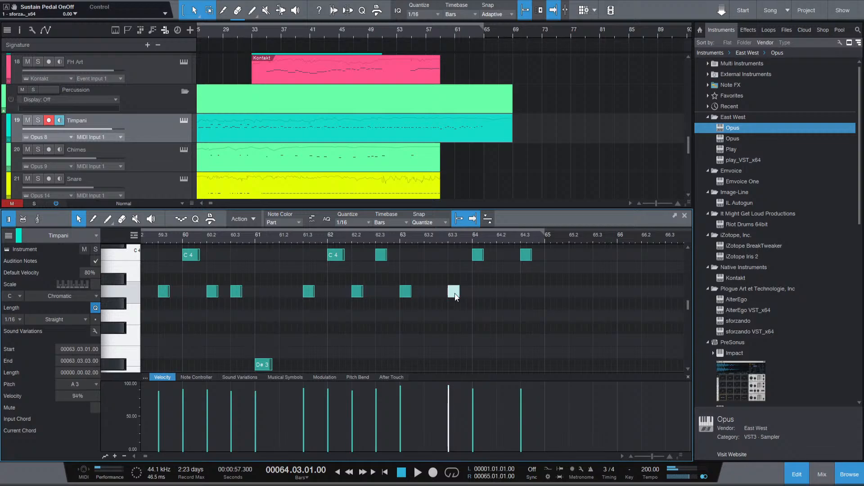
{"action": "left_click", "coordinate": [545, 240]}
{"action": "key", "text": "ctrl+v"}
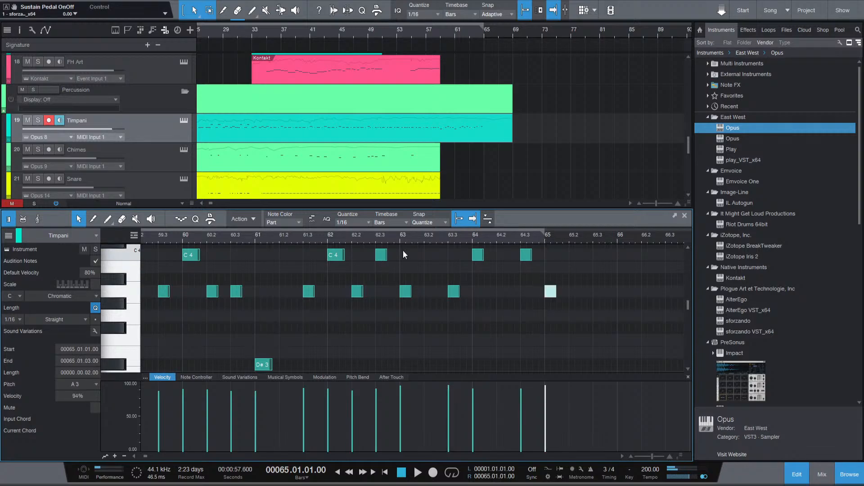
{"action": "scroll", "coordinate": [272, 269], "scroll_direction": "down", "scroll_amount": 3}
{"action": "scroll", "coordinate": [274, 265], "scroll_direction": "down", "scroll_amount": 2}
{"action": "left_click", "coordinate": [212, 238]}
{"action": "key", "text": "space"}
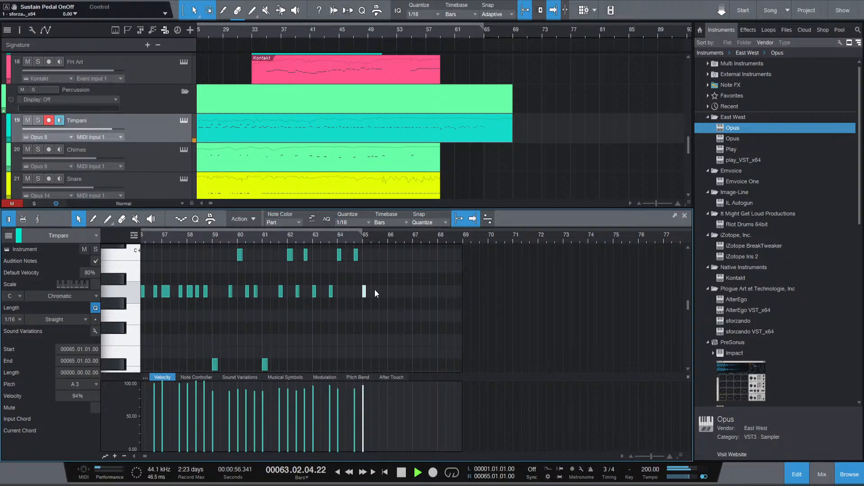
{"action": "key", "text": "space"}
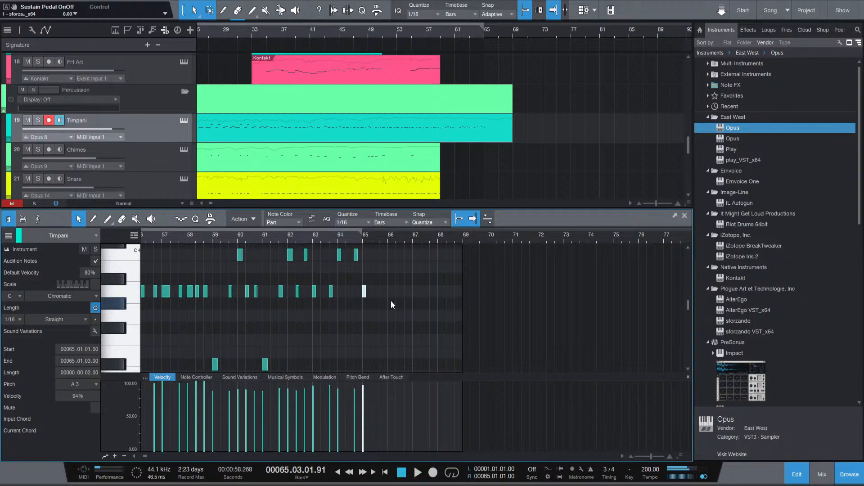
Add a D#3 timpani note on beat 1 of bar 66 and an A3 note on beat 2, each two sixteenths long.
{"action": "scroll", "coordinate": [374, 296], "scroll_direction": "up", "scroll_amount": 3}
{"action": "scroll", "coordinate": [390, 301], "scroll_direction": "up", "scroll_amount": 2}
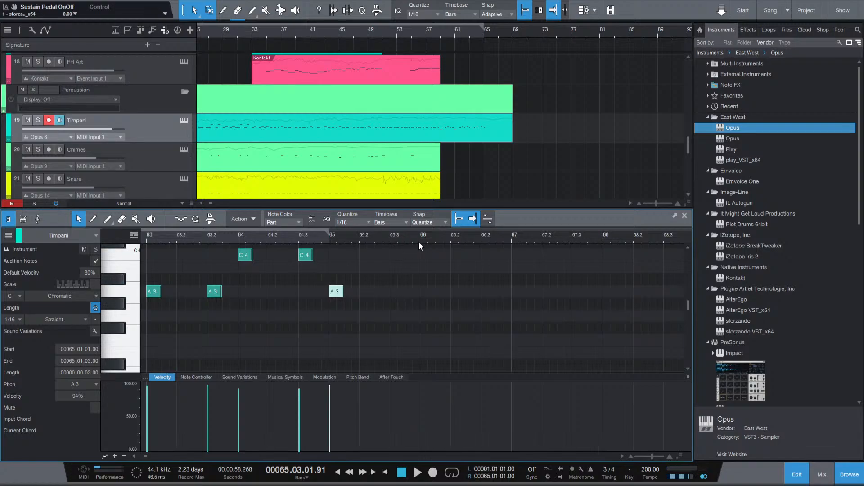
{"action": "scroll", "coordinate": [441, 275], "scroll_direction": "down", "scroll_amount": 2}
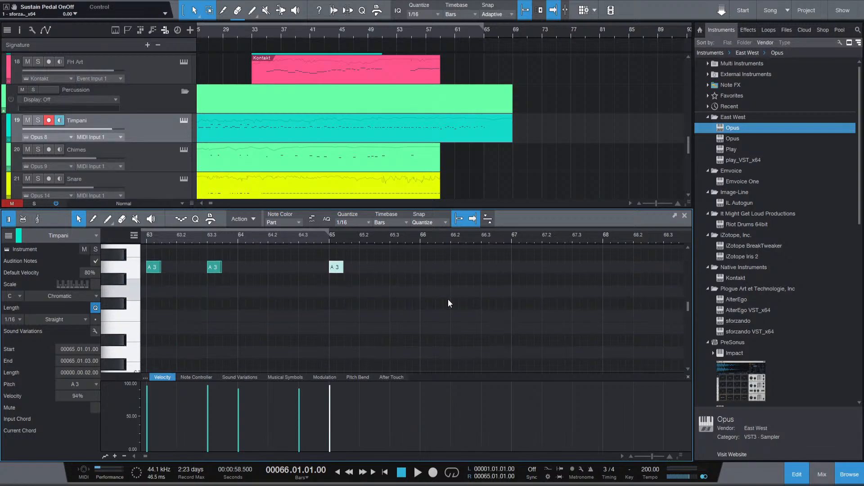
{"action": "double_click", "coordinate": [423, 341]}
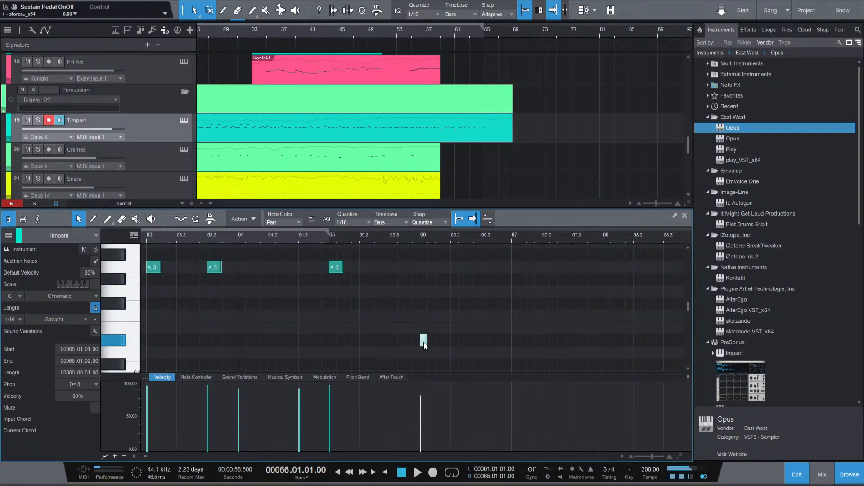
{"action": "double_click", "coordinate": [453, 267]}
{"action": "left_click_drag", "start_coordinate": [460, 268], "coordinate": [466, 267]}
{"action": "left_click_drag", "start_coordinate": [450, 410], "coordinate": [452, 407]}
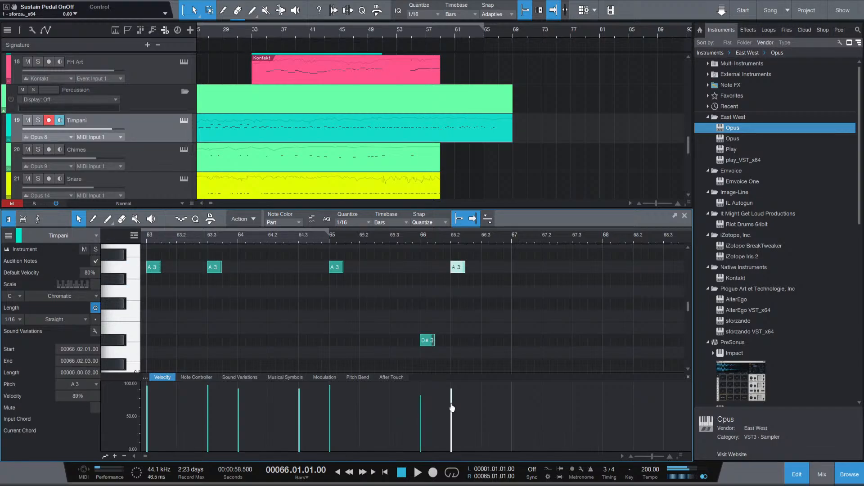
Raise the velocity of the A3 note on beat 2 of bar 66 to 100% and play from bar 66.
{"action": "key", "text": "space"}
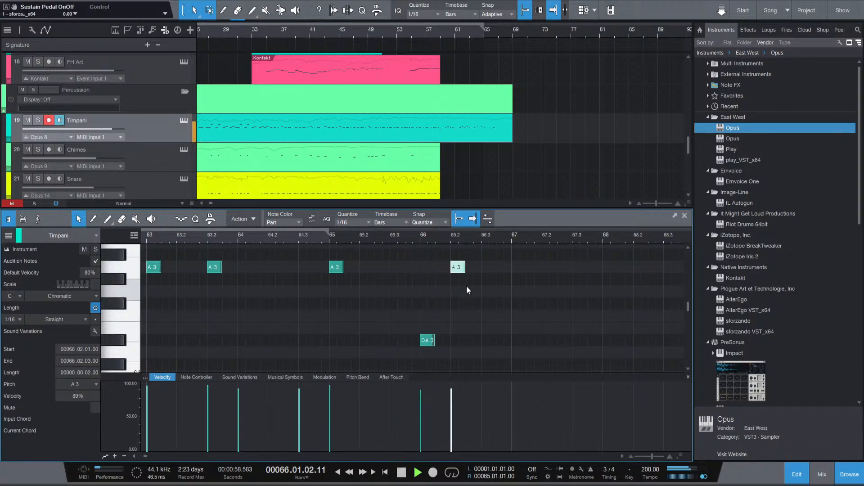
{"action": "key", "text": "space"}
{"action": "left_click_drag", "start_coordinate": [451, 408], "coordinate": [451, 400]}
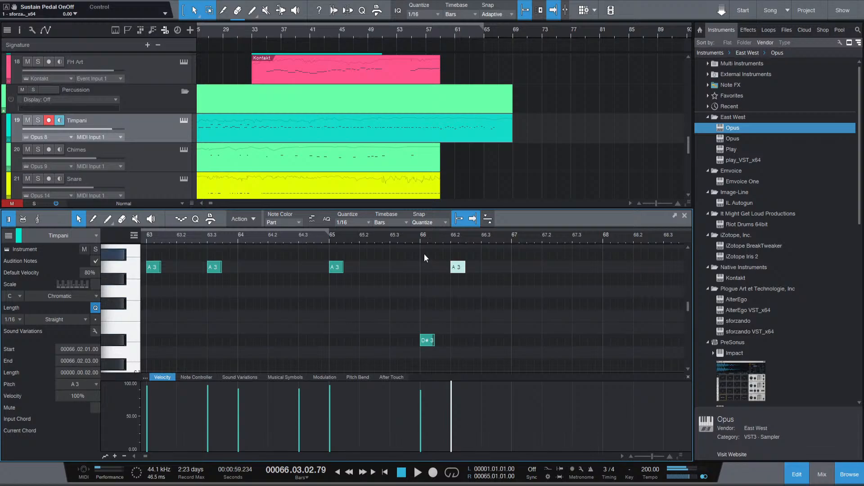
{"action": "left_click", "coordinate": [420, 235]}
{"action": "key", "text": "space"}
{"action": "left_click", "coordinate": [467, 309]}
{"action": "scroll", "coordinate": [457, 320], "scroll_direction": "down", "scroll_amount": 6}
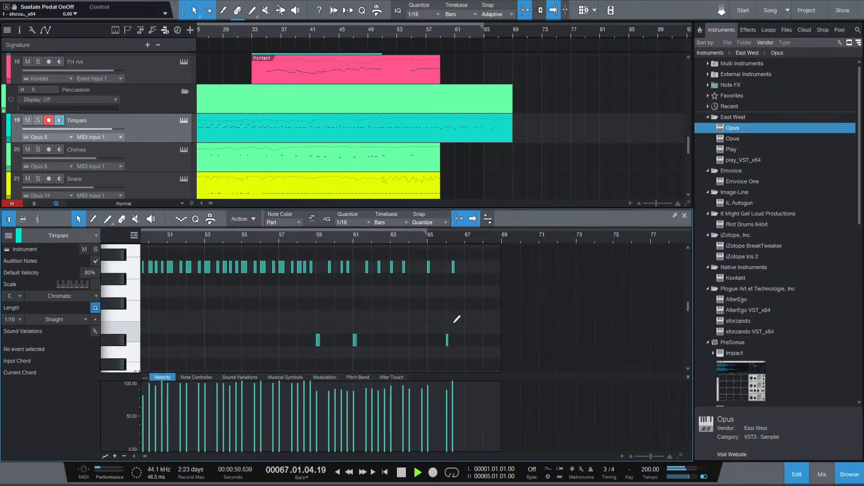
Play the timpani passage from bar 59 and again from around bar 53.
{"action": "left_click", "coordinate": [316, 241]}
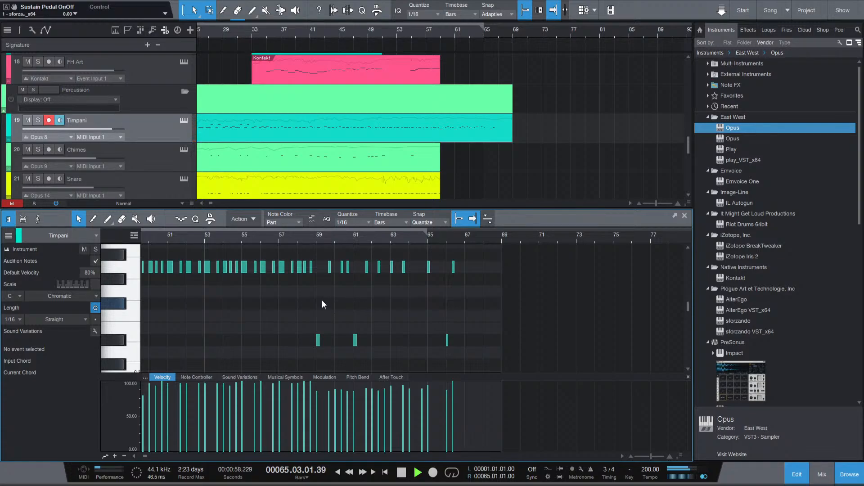
{"action": "key", "text": "space"}
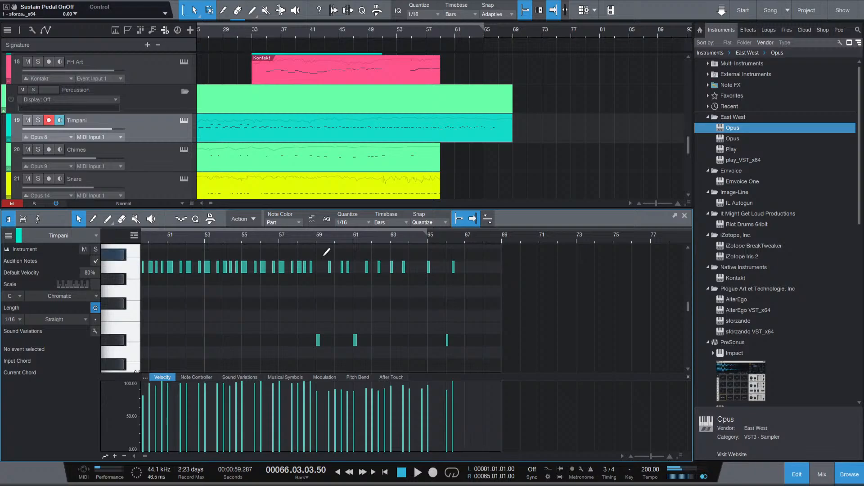
{"action": "left_click", "coordinate": [210, 237]}
{"action": "key", "text": "space"}
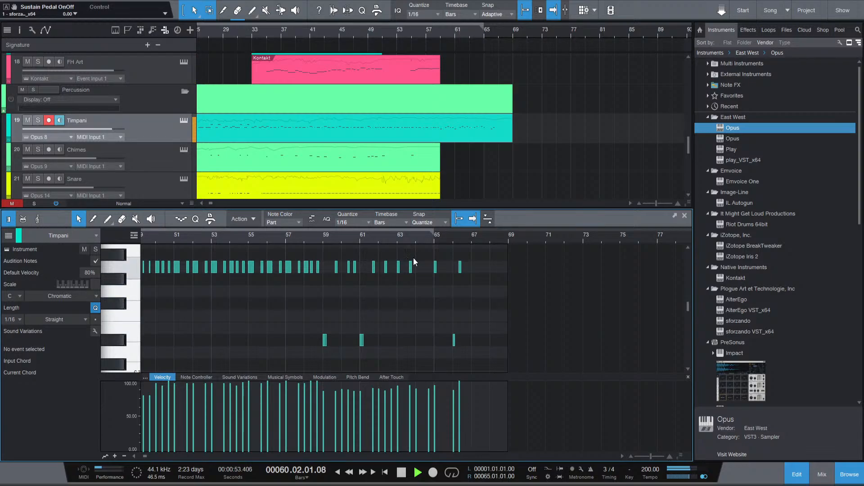
Stop playback and open the Snare part in the note editor.
{"action": "left_click", "coordinate": [429, 197]}
{"action": "key", "text": "space"}
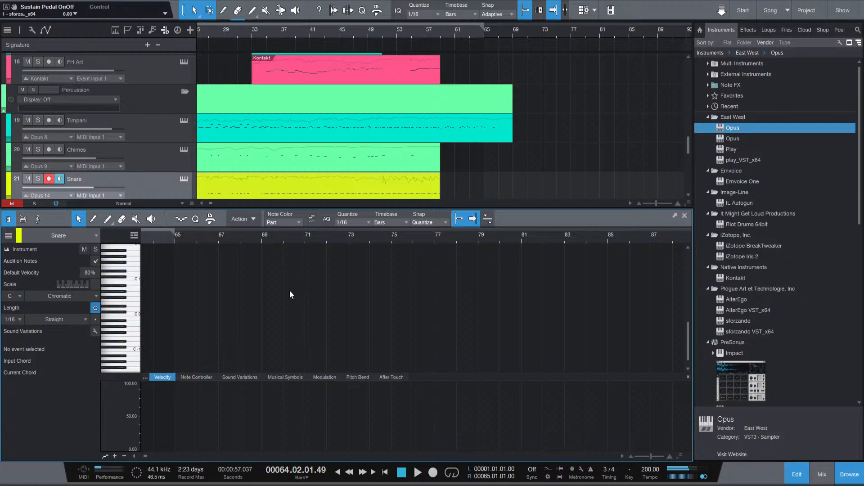
{"action": "scroll", "coordinate": [454, 136], "scroll_direction": "up", "scroll_amount": 6}
{"action": "scroll", "coordinate": [454, 137], "scroll_direction": "down", "scroll_amount": 8}
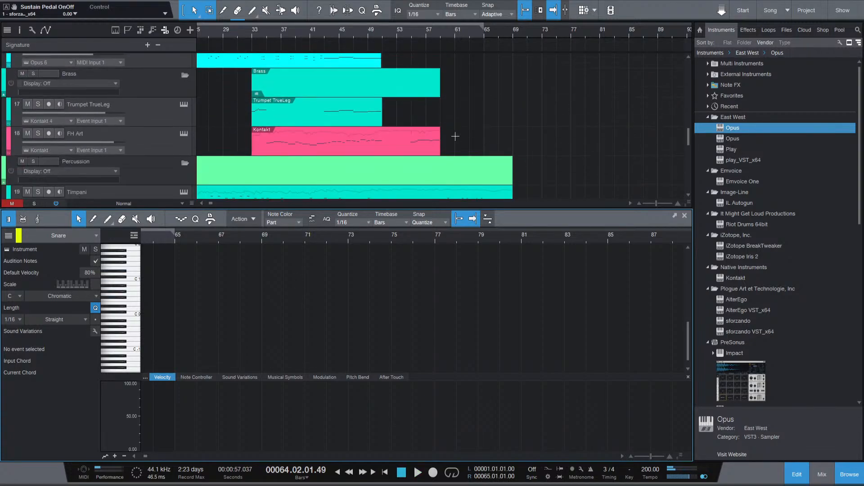
{"action": "double_click", "coordinate": [430, 121]}
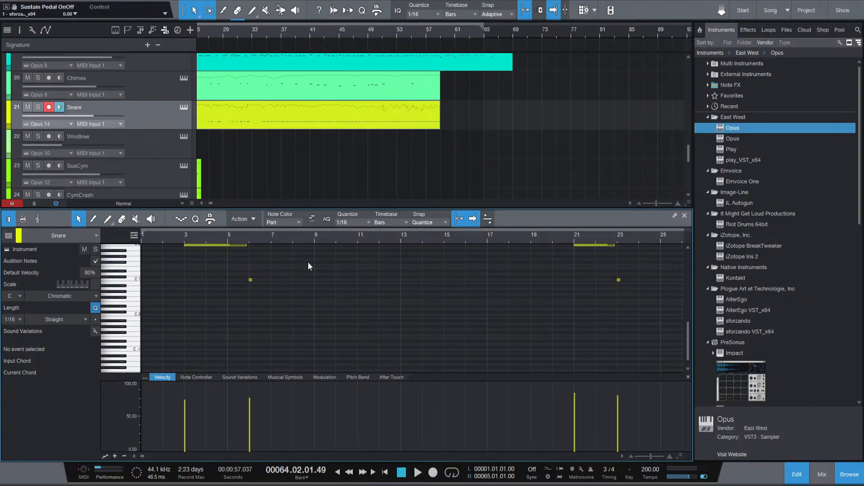
Copy the C1 snare notes of bars 57 and 58 to the start of bar 59.
{"action": "scroll", "coordinate": [489, 294], "scroll_direction": "down", "scroll_amount": 3}
{"action": "scroll", "coordinate": [579, 304], "scroll_direction": "up", "scroll_amount": 5}
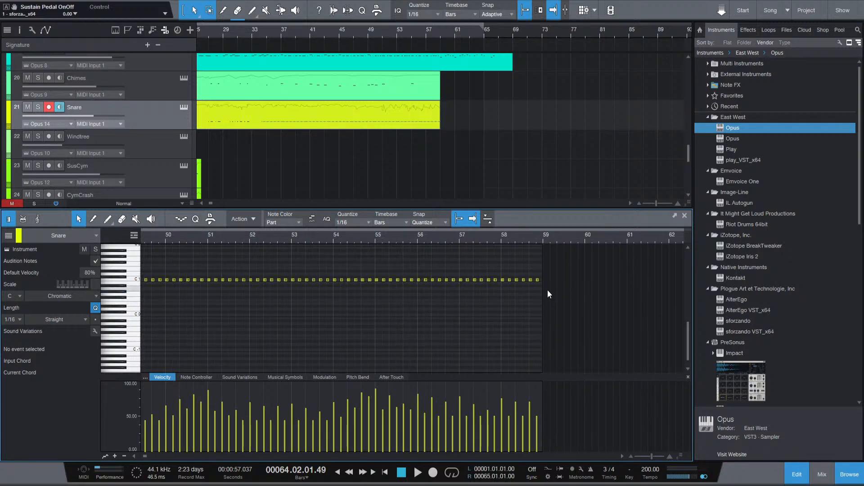
{"action": "left_click_drag", "start_coordinate": [459, 273], "coordinate": [547, 288]}
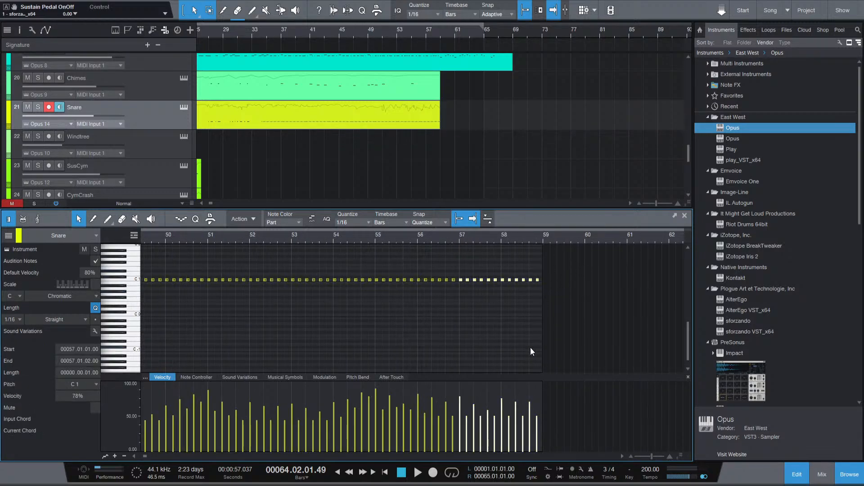
{"action": "left_click", "coordinate": [543, 240]}
{"action": "key", "text": "ctrl+v"}
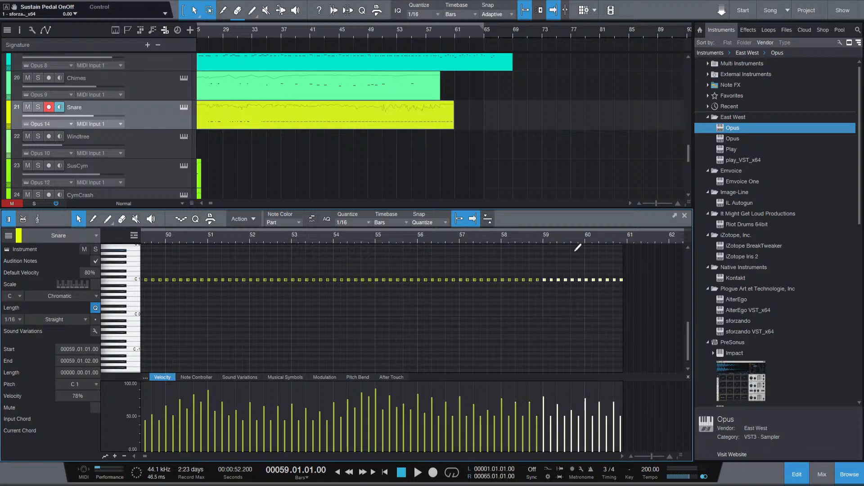
Lower the velocities of the snare notes in bars 59 and 60, with the first note at 68%, and play them.
{"action": "key", "text": "space"}
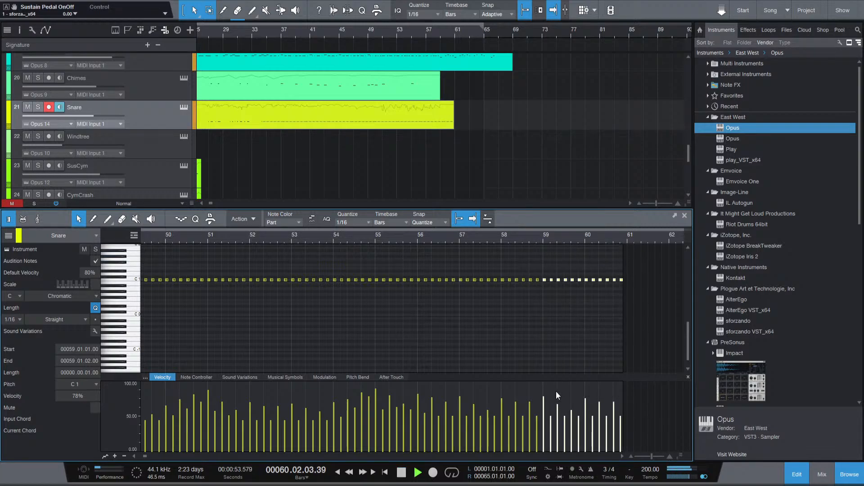
{"action": "key", "text": "space"}
{"action": "left_click_drag", "start_coordinate": [545, 410], "coordinate": [546, 416]}
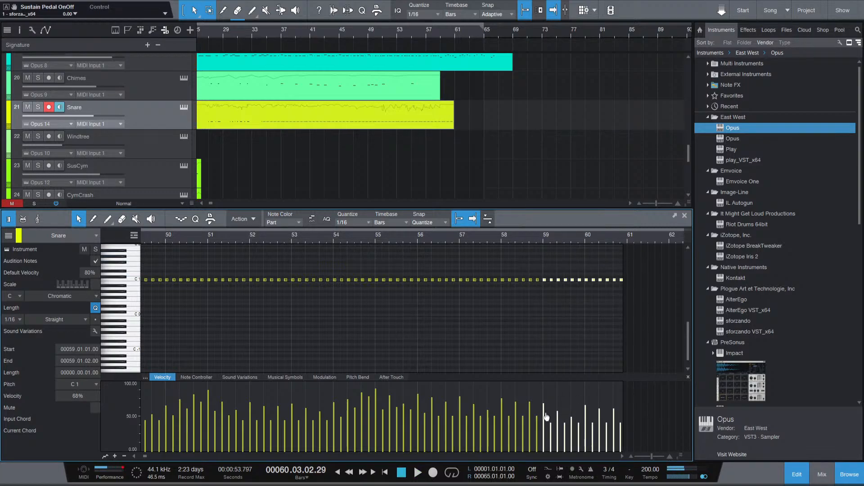
{"action": "key", "text": "space"}
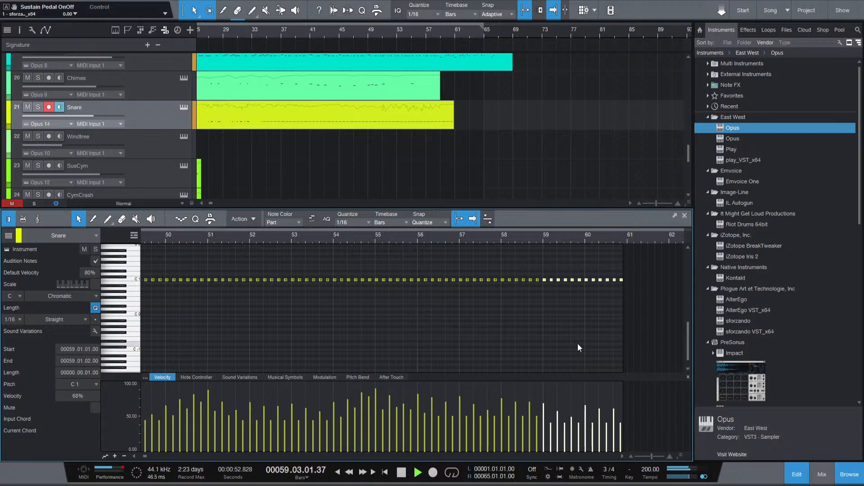
{"action": "key", "text": "space"}
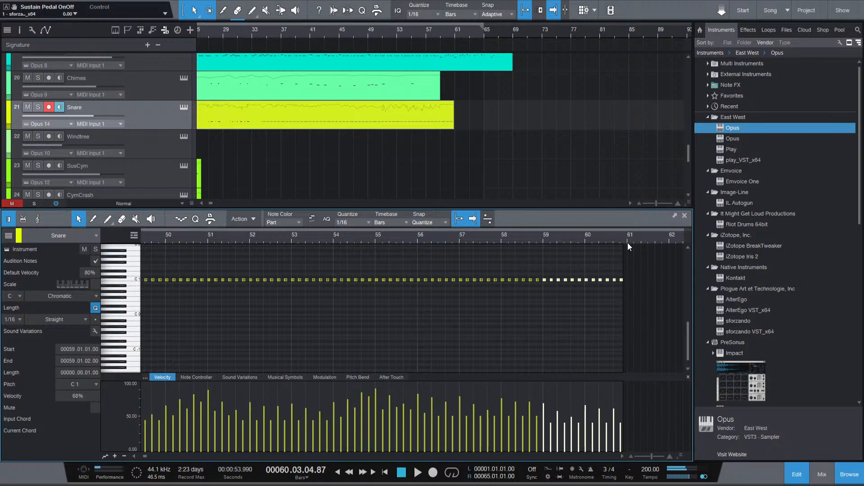
Paste the copied two-bar snare pattern at bars 61, 63 and 65, playing the bar 61 copy.
{"action": "left_click", "coordinate": [628, 238]}
{"action": "key", "text": "ctrl+v"}
{"action": "key", "text": "space"}
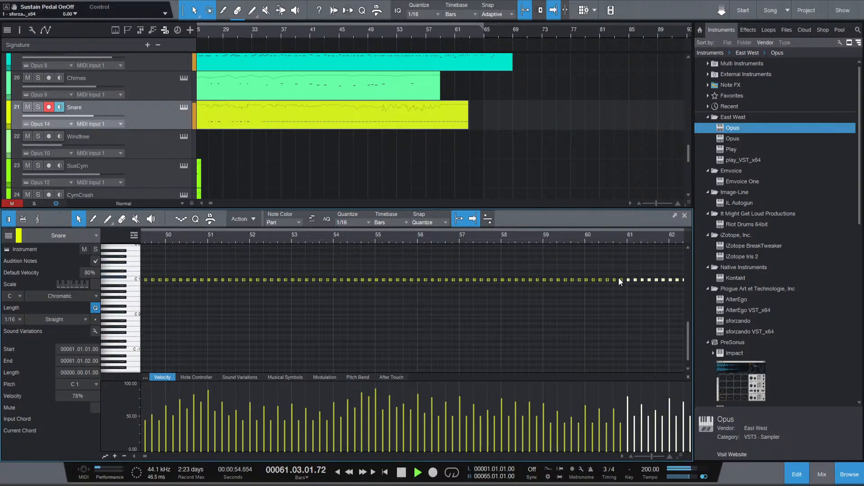
{"action": "key", "text": "space"}
{"action": "left_click", "coordinate": [630, 241]}
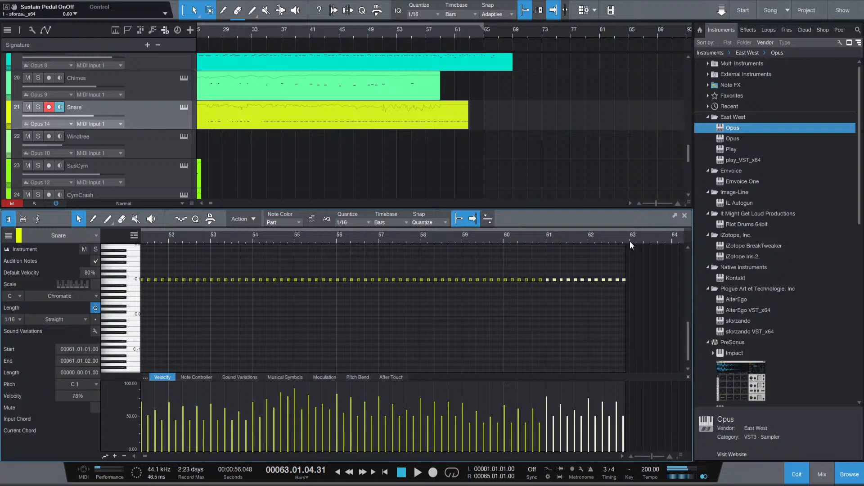
{"action": "key", "text": "ctrl+v"}
{"action": "left_click", "coordinate": [646, 244]}
{"action": "key", "text": "ctrl+v"}
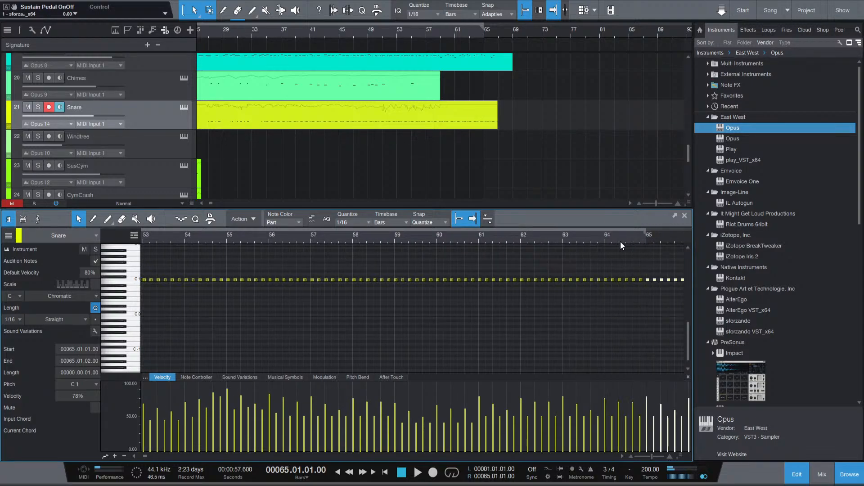
Play the extended snare passage from bar 59 to check its dynamics.
{"action": "key", "text": "space"}
{"action": "left_click", "coordinate": [516, 337]}
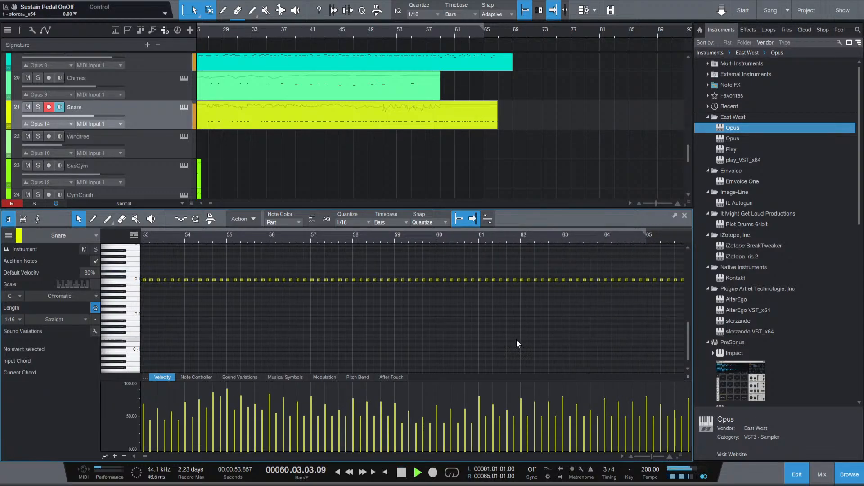
{"action": "key", "text": "space"}
{"action": "left_click", "coordinate": [391, 240]}
{"action": "key", "text": "space"}
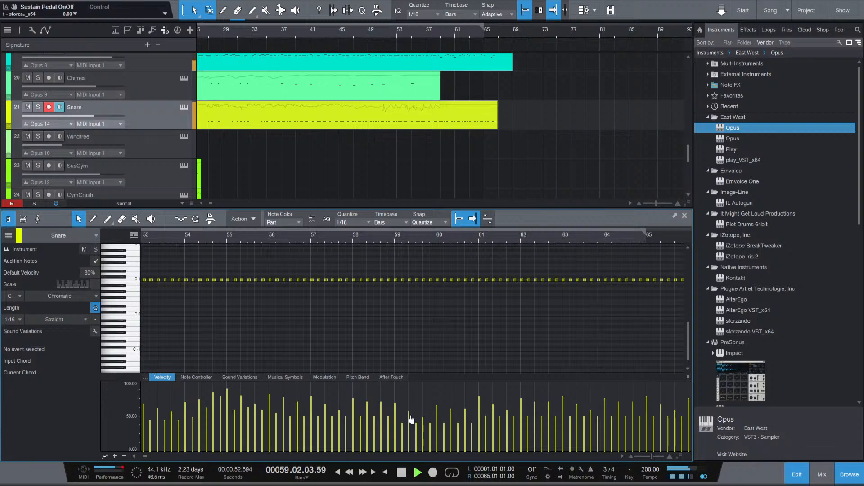
{"action": "key", "text": "space"}
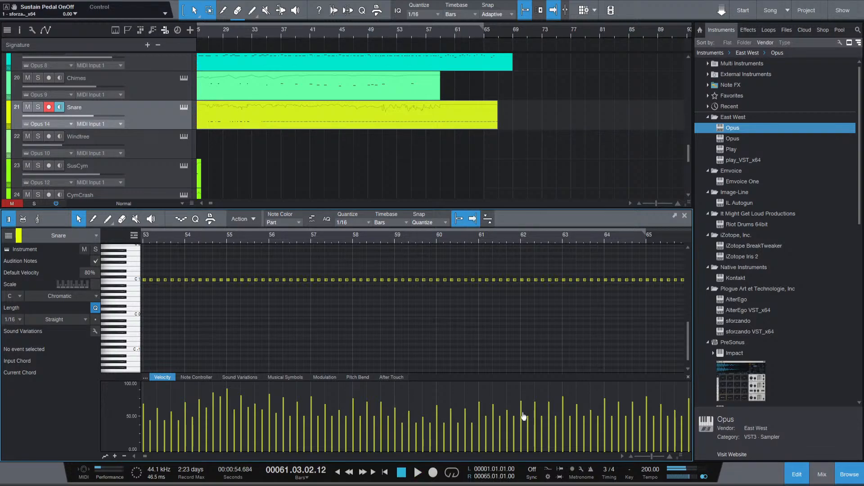
Slightly lower the velocities of the snare downbeats in bars 61 to 63 and play the passage from bar 59.
{"action": "left_click_drag", "start_coordinate": [563, 411], "coordinate": [564, 416]}
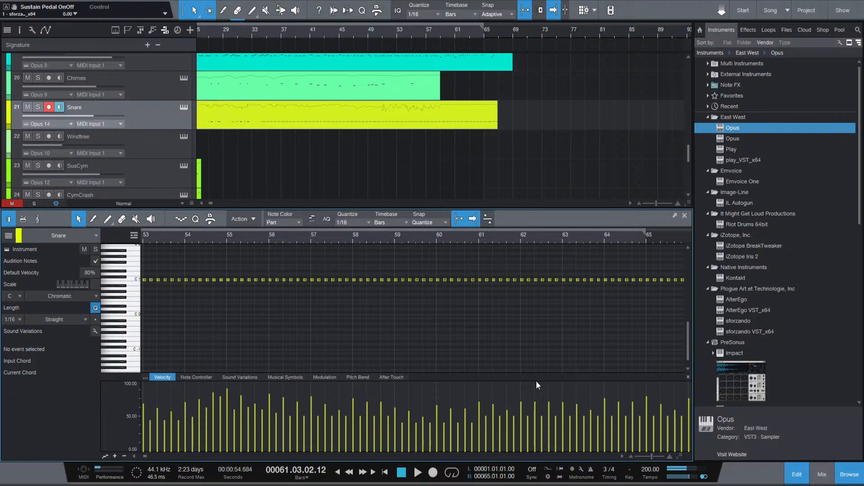
{"action": "left_click", "coordinate": [394, 239]}
{"action": "key", "text": "space"}
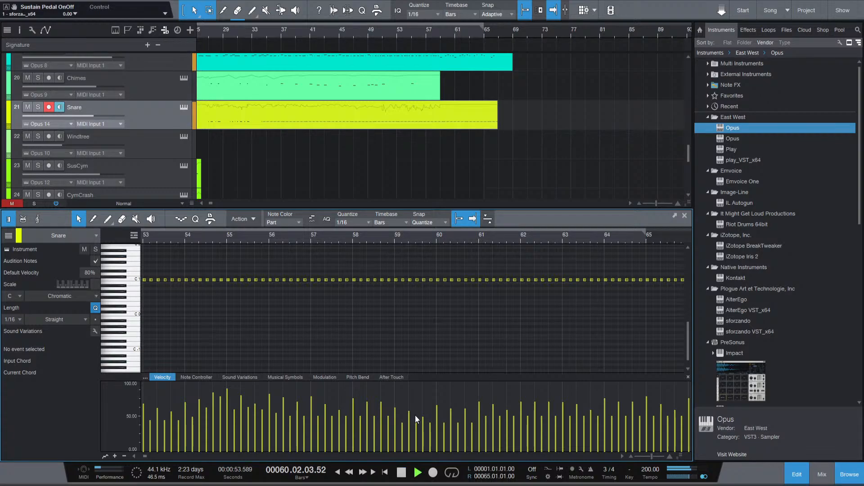
{"action": "key", "text": "space"}
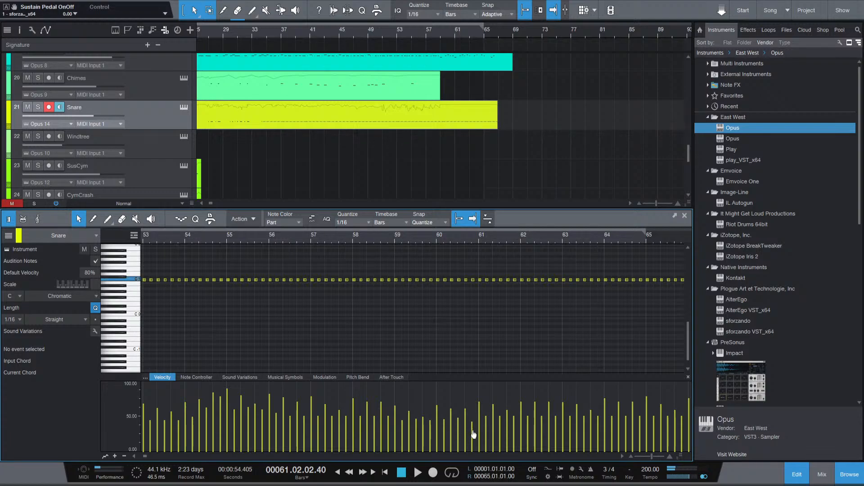
Play the snare passage from before bar 59 and around it to check the dynamics of bars 59 to 62.
{"action": "left_click", "coordinate": [351, 237]}
{"action": "key", "text": "space"}
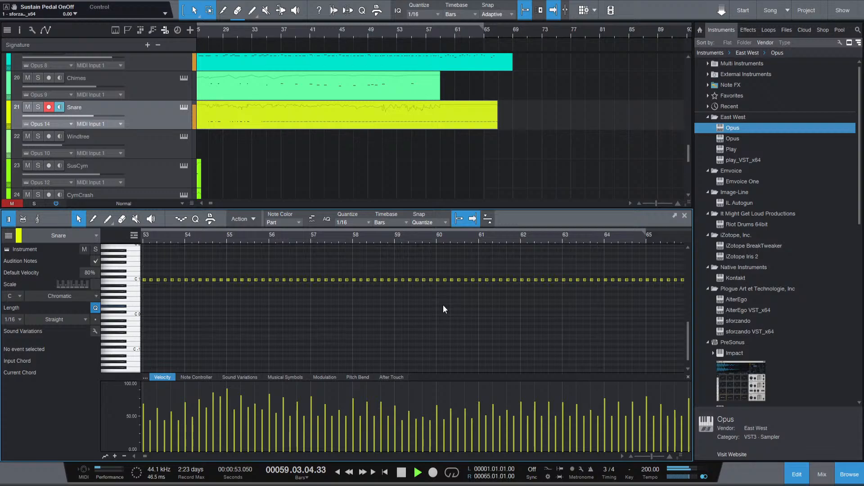
{"action": "key", "text": "space"}
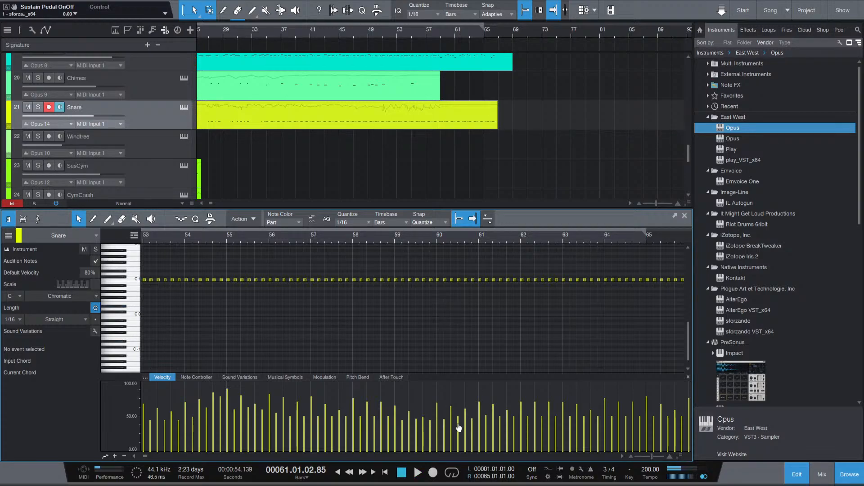
{"action": "left_click", "coordinate": [396, 234]}
{"action": "key", "text": "space"}
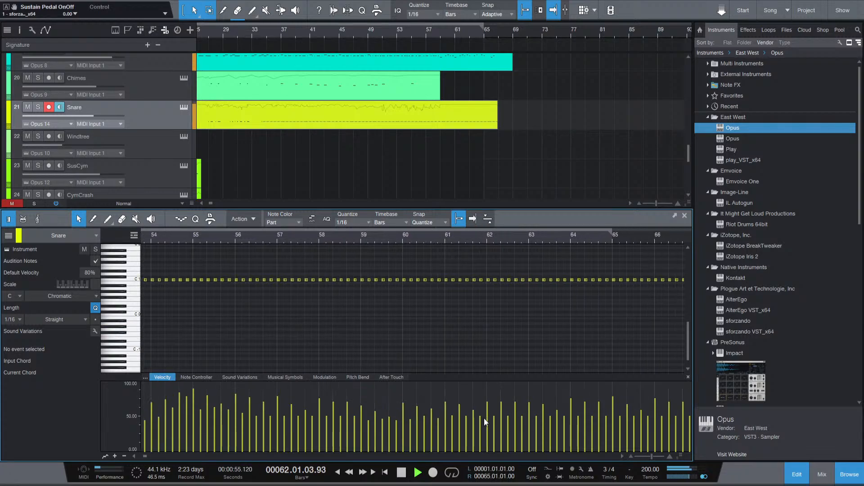
{"action": "key", "text": "f"}
{"action": "key", "text": "space"}
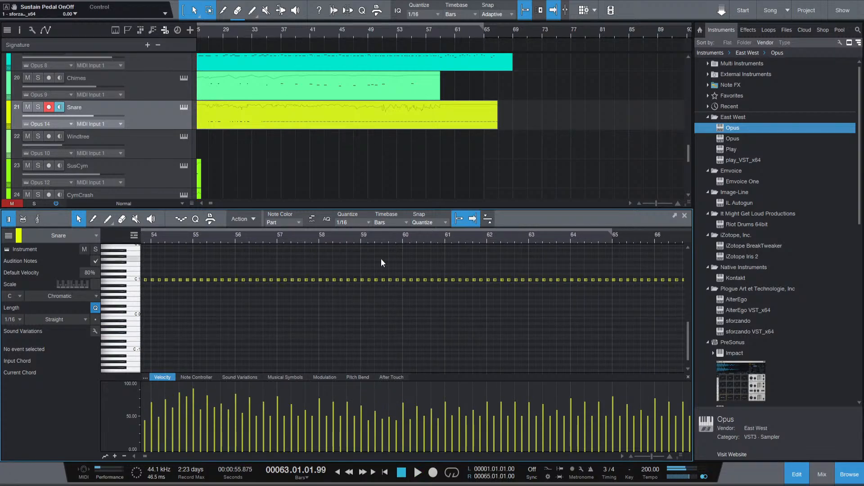
Play the snare passage from bar 59 to bar 66 while looking over the percussion tracks in the arrangement.
{"action": "left_click", "coordinate": [363, 236]}
{"action": "key", "text": "space"}
{"action": "scroll", "coordinate": [440, 192], "scroll_direction": "up", "scroll_amount": 3}
{"action": "scroll", "coordinate": [464, 151], "scroll_direction": "up", "scroll_amount": 6}
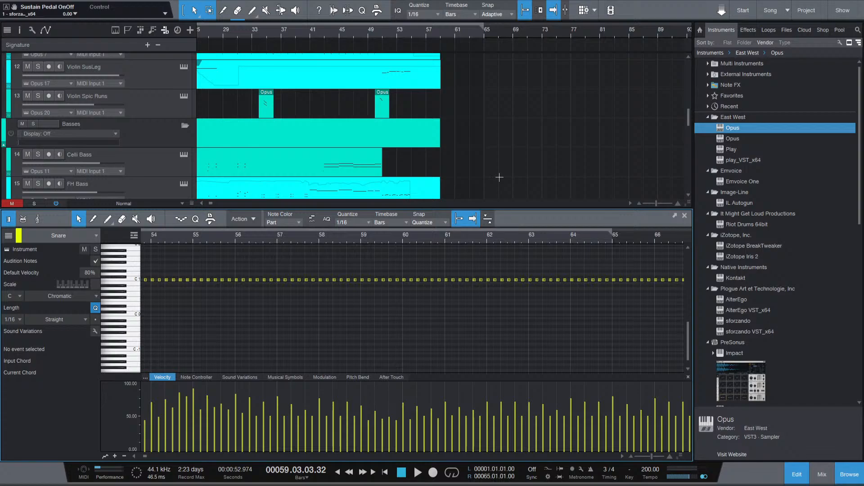
{"action": "left_click_drag", "start_coordinate": [523, 205], "coordinate": [518, 384]}
{"action": "scroll", "coordinate": [461, 234], "scroll_direction": "down", "scroll_amount": 6}
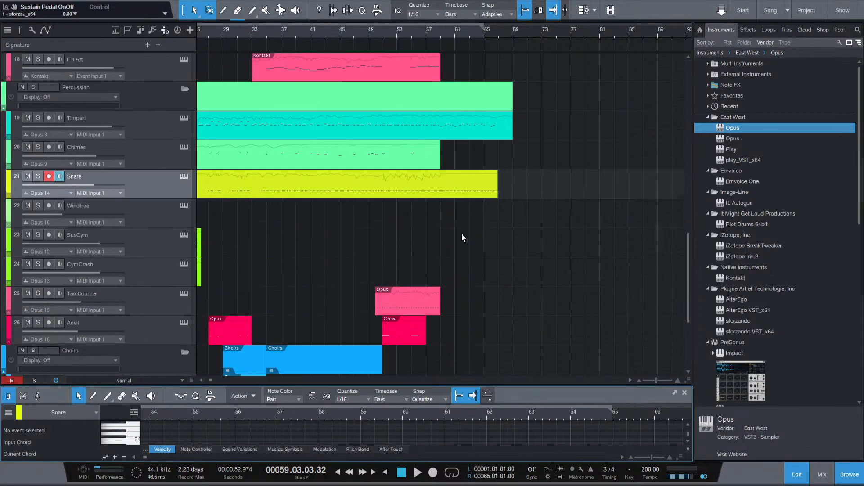
{"action": "key", "text": "space"}
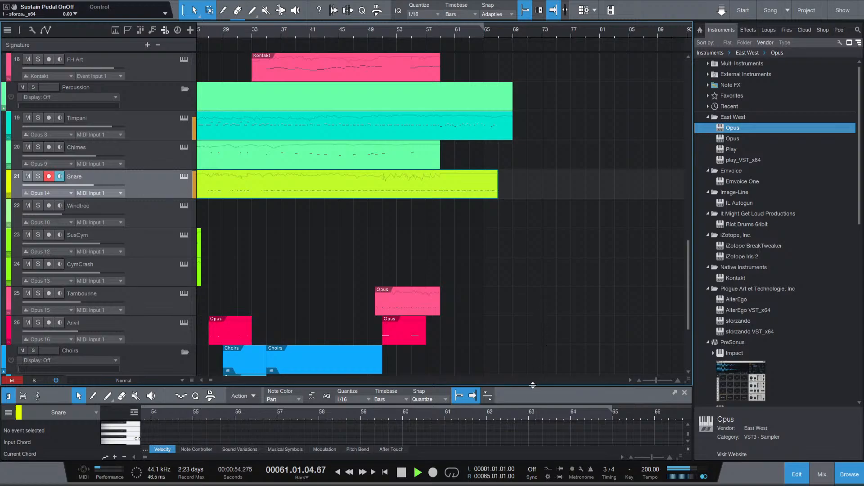
{"action": "left_click_drag", "start_coordinate": [531, 384], "coordinate": [533, 204]}
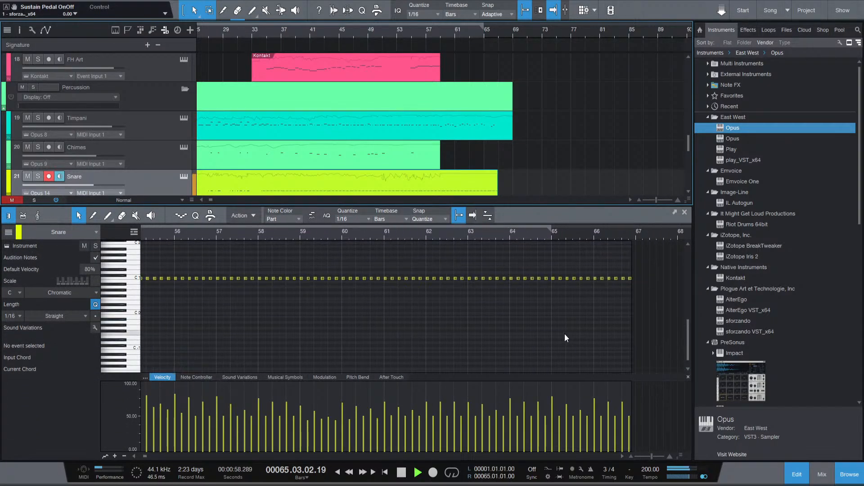
{"action": "key", "text": "space"}
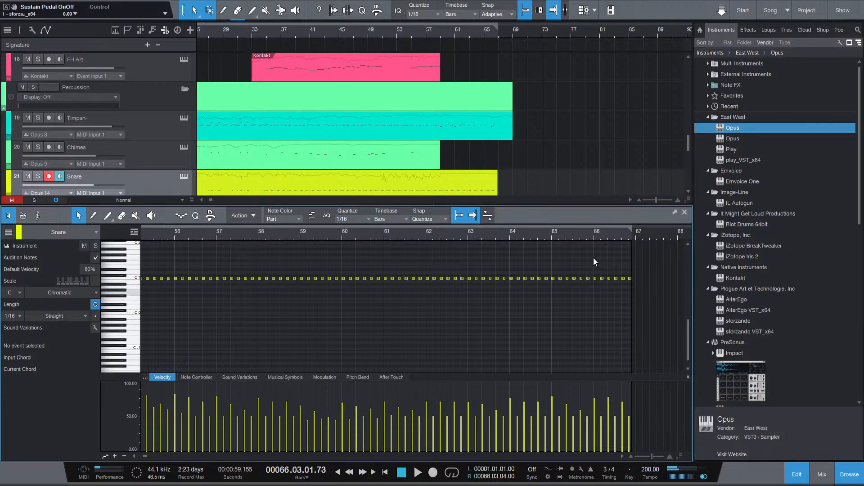
Delete the snare notes in bar 66 and play the ending from bar 65.
{"action": "left_click_drag", "start_coordinate": [593, 258], "coordinate": [593, 257]}
{"action": "key", "text": "Delete"}
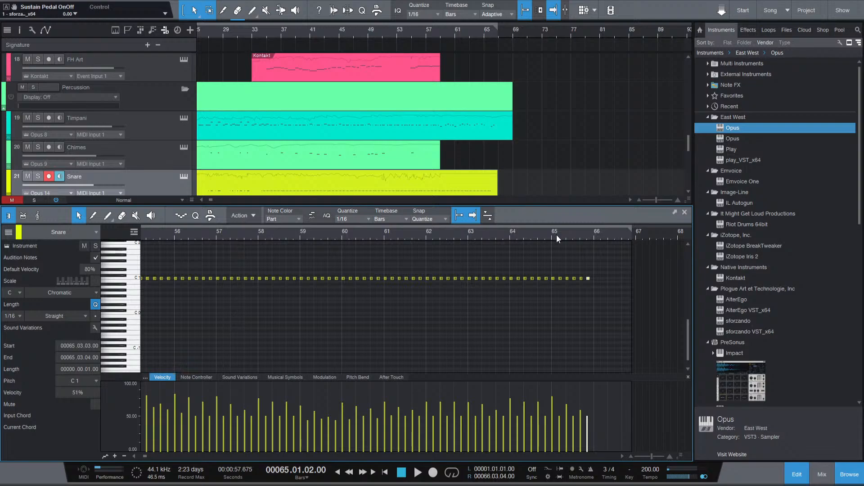
{"action": "key", "text": "space"}
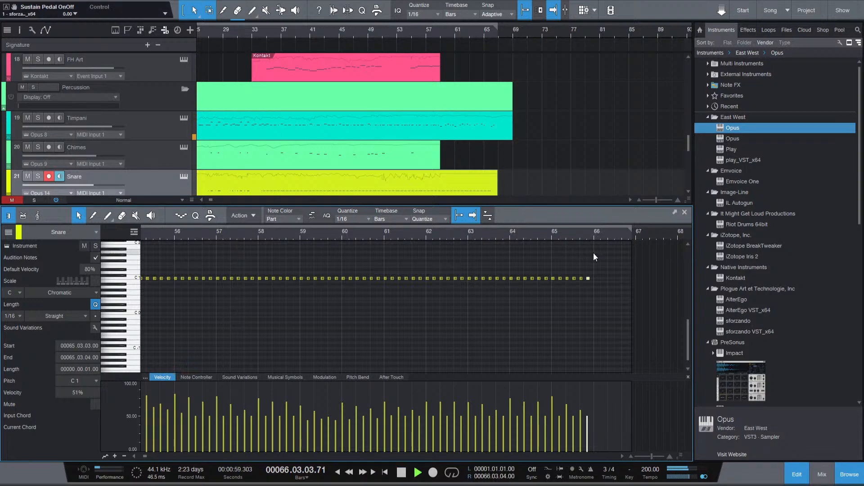
{"action": "key", "text": "space"}
Play the snare from about bar 57 to compare the levels before and after bar 59.
{"action": "scroll", "coordinate": [592, 269], "scroll_direction": "down", "scroll_amount": 1}
{"action": "scroll", "coordinate": [592, 269], "scroll_direction": "down", "scroll_amount": 5}
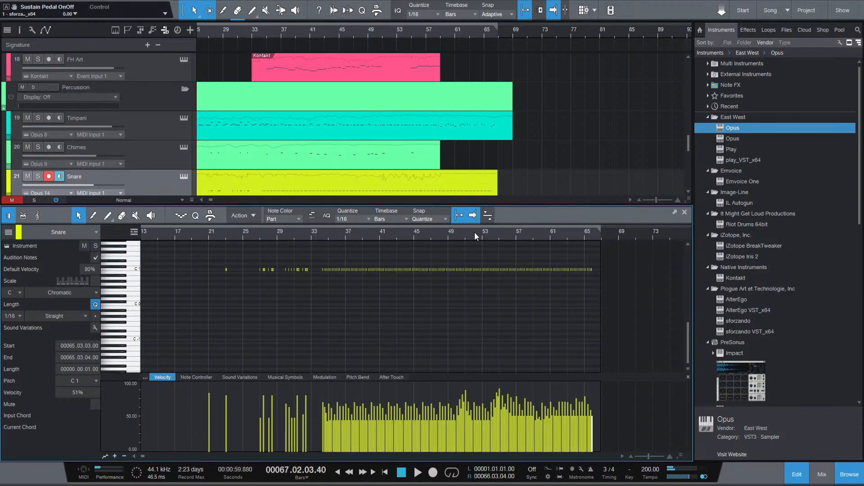
{"action": "left_click", "coordinate": [516, 237]}
{"action": "key", "text": "space"}
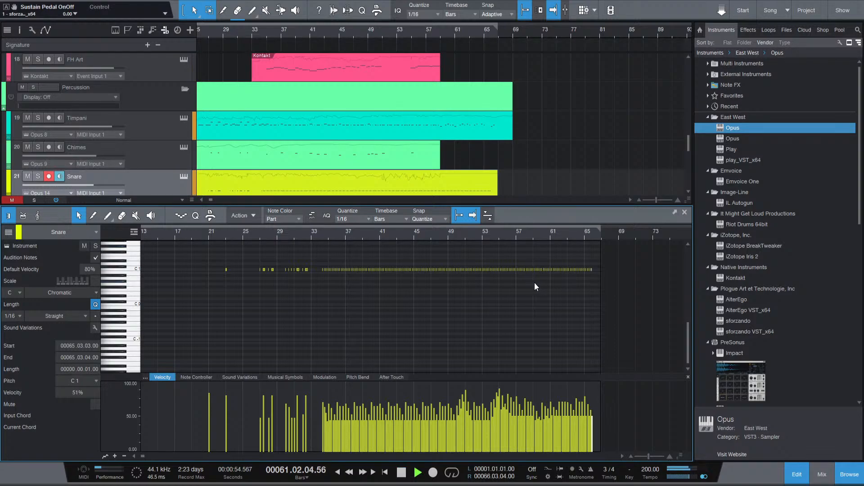
{"action": "key", "text": "space"}
Automate the Snare track's volume with a point just before bar 59 and a drop to -3.7 dB at bar 59.
{"action": "scroll", "coordinate": [494, 146], "scroll_direction": "up", "scroll_amount": 8}
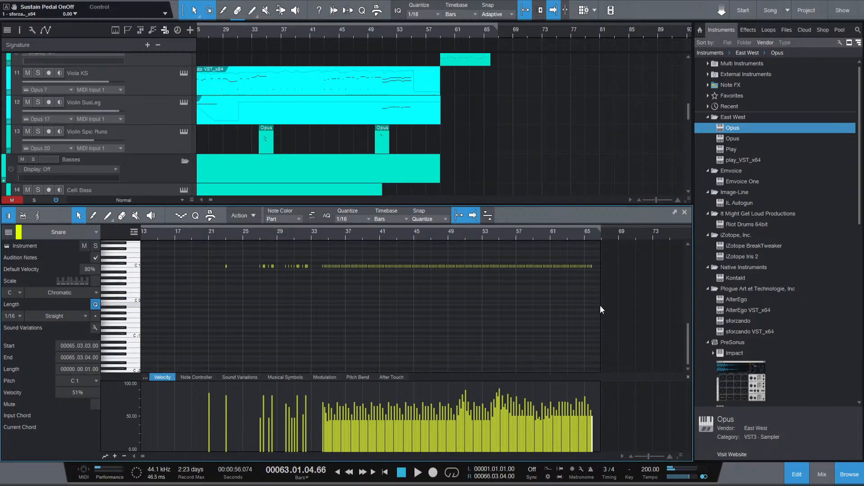
{"action": "left_click_drag", "start_coordinate": [477, 206], "coordinate": [477, 371]}
{"action": "scroll", "coordinate": [425, 238], "scroll_direction": "down", "scroll_amount": 8}
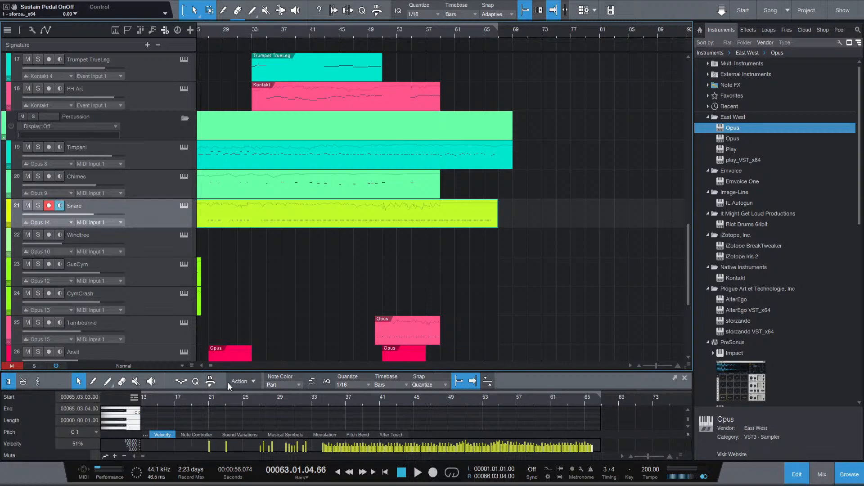
{"action": "key", "text": "a"}
{"action": "scroll", "coordinate": [468, 223], "scroll_direction": "up", "scroll_amount": 4}
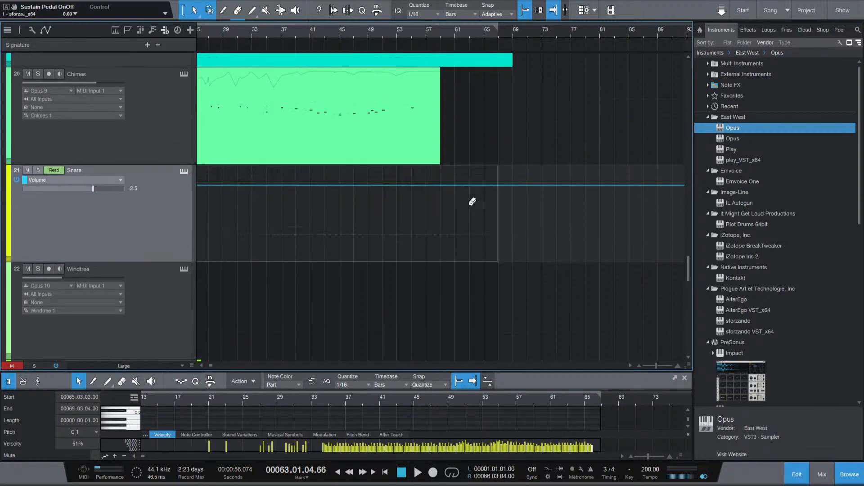
{"action": "scroll", "coordinate": [472, 202], "scroll_direction": "up", "scroll_amount": 3}
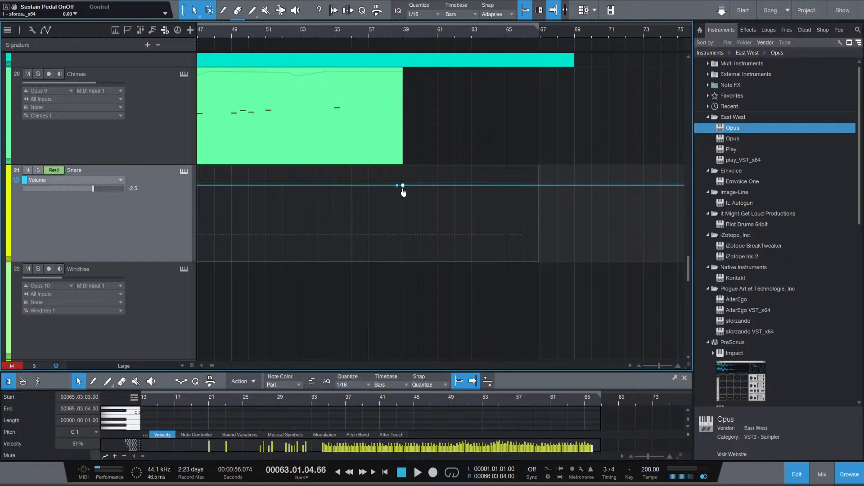
{"action": "scroll", "coordinate": [403, 190], "scroll_direction": "up", "scroll_amount": 1}
{"action": "left_click_drag", "start_coordinate": [403, 182], "coordinate": [403, 185]}
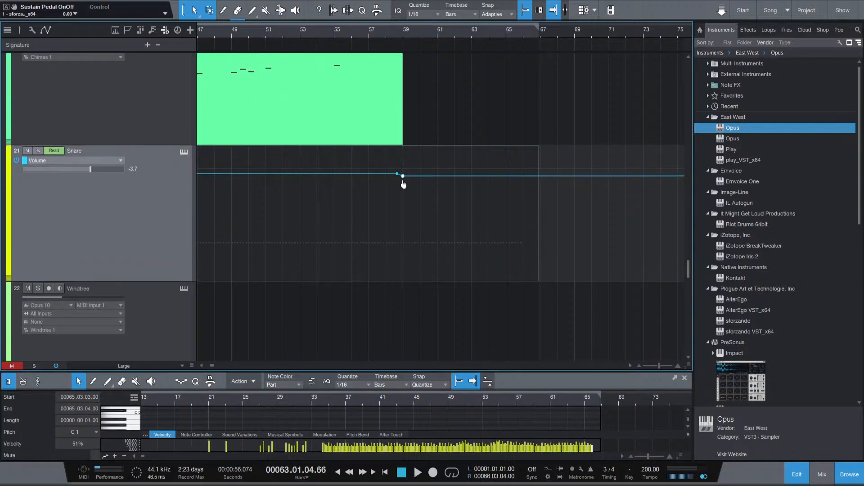
Play the song from just before bar 59 to check the snare's volume drop against the other parts.
{"action": "left_click", "coordinate": [398, 36]}
{"action": "key", "text": "space"}
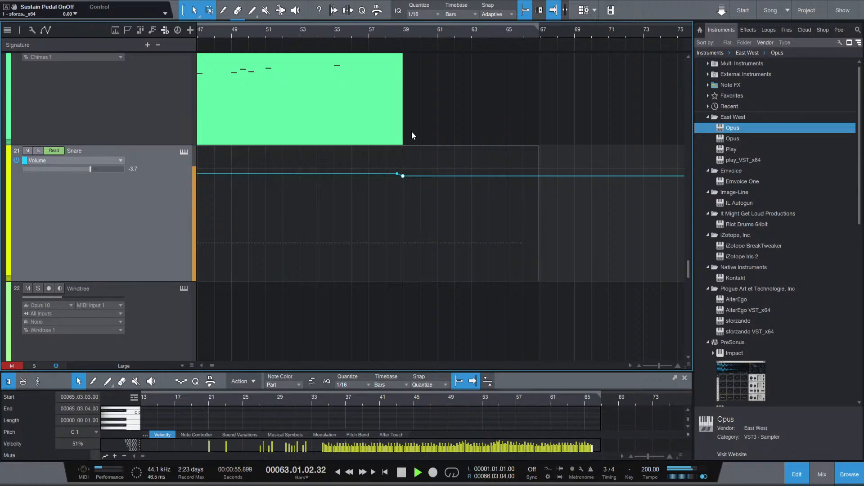
{"action": "scroll", "coordinate": [412, 131], "scroll_direction": "up", "scroll_amount": 5}
{"action": "scroll", "coordinate": [411, 130], "scroll_direction": "down", "scroll_amount": 3}
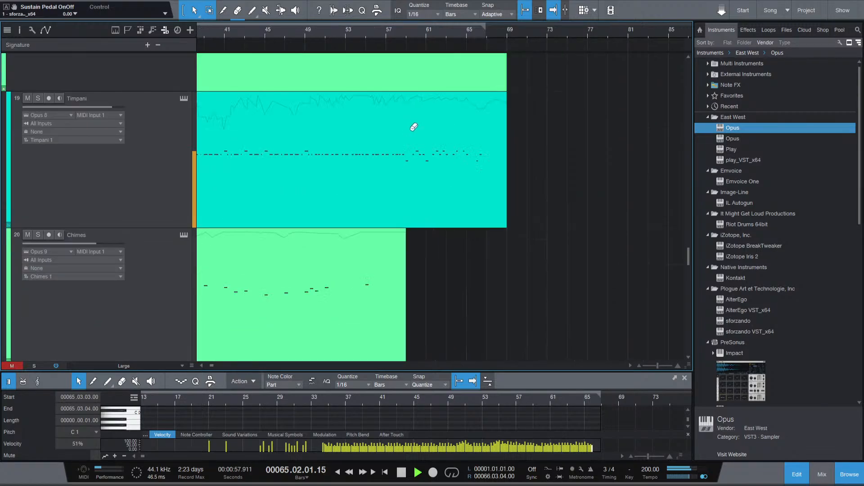
{"action": "key", "text": "space"}
Copy all the notes of the Opus part on track 10 that starts at bar 59.
{"action": "scroll", "coordinate": [414, 130], "scroll_direction": "up", "scroll_amount": 8}
{"action": "scroll", "coordinate": [419, 127], "scroll_direction": "down", "scroll_amount": 1}
{"action": "scroll", "coordinate": [418, 129], "scroll_direction": "down", "scroll_amount": 4}
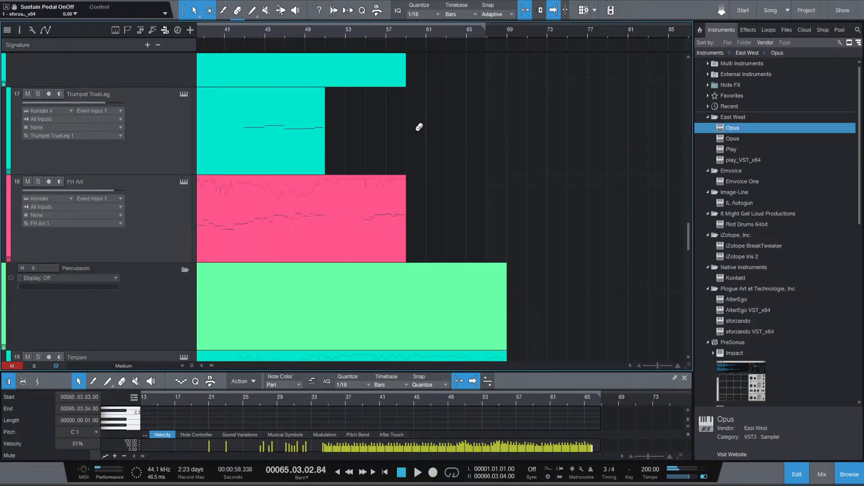
{"action": "scroll", "coordinate": [417, 132], "scroll_direction": "up", "scroll_amount": 3}
{"action": "scroll", "coordinate": [415, 131], "scroll_direction": "up", "scroll_amount": 9}
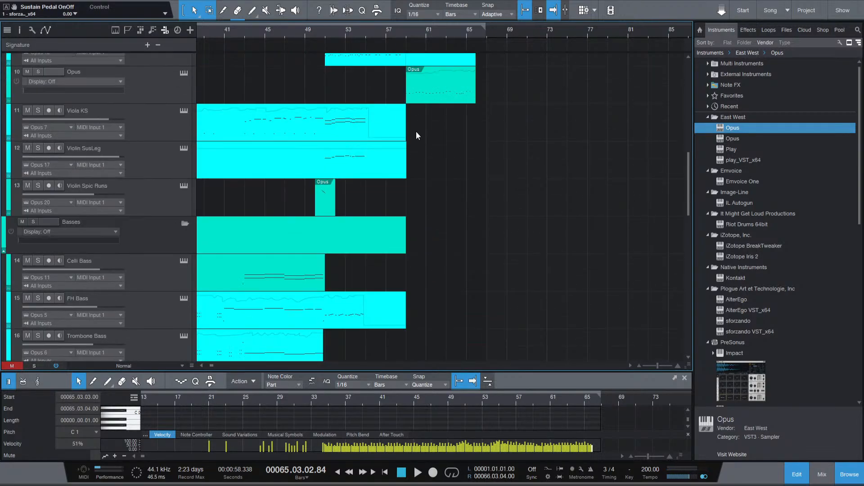
{"action": "left_click", "coordinate": [434, 226]}
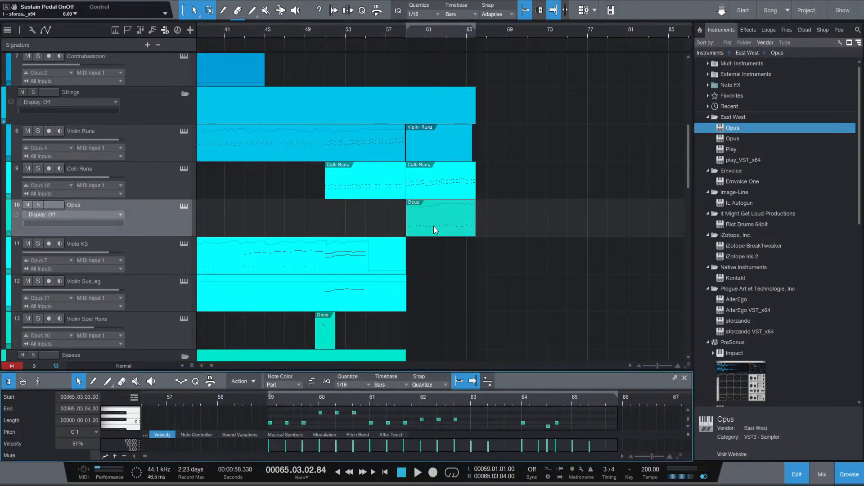
{"action": "left_click_drag", "start_coordinate": [552, 371], "coordinate": [551, 179]}
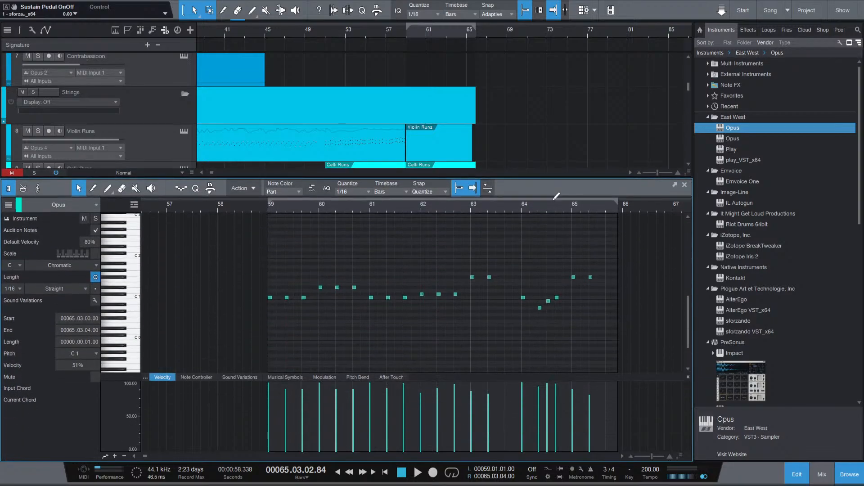
{"action": "key", "text": "ctrl+a"}
Place the playhead at bar 59 and create a new part there on the Oboe track.
{"action": "scroll", "coordinate": [416, 114], "scroll_direction": "up", "scroll_amount": 5}
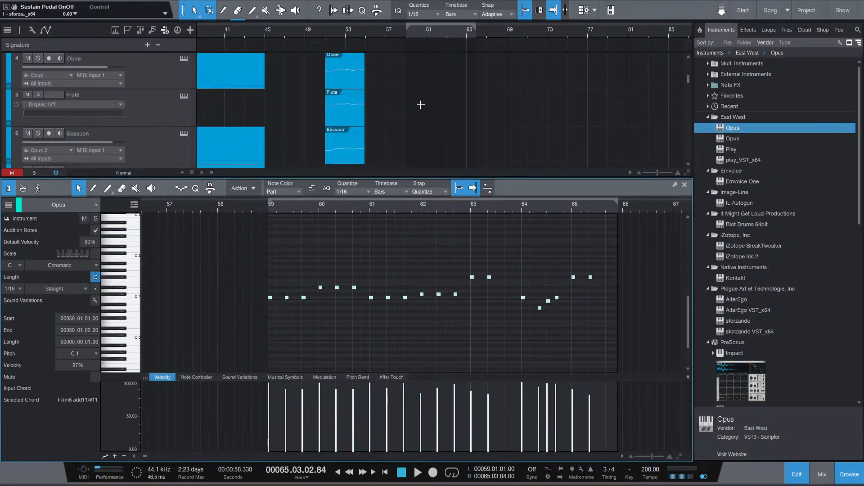
{"action": "left_click", "coordinate": [409, 35]}
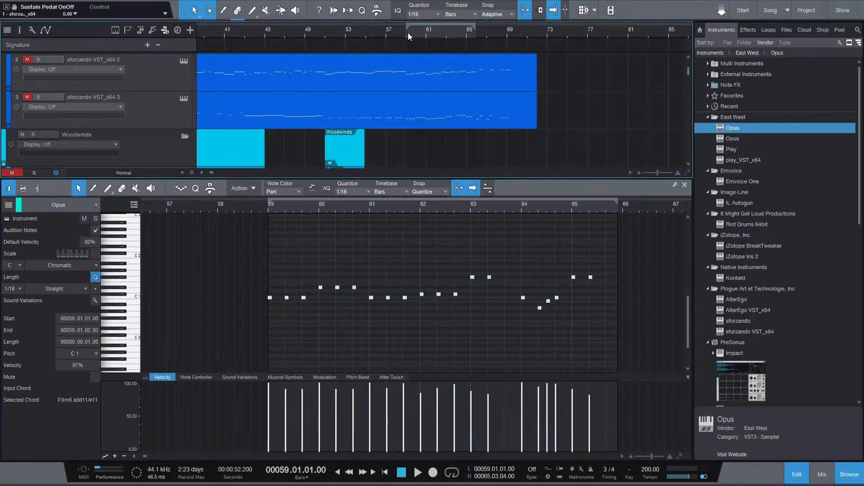
{"action": "scroll", "coordinate": [404, 105], "scroll_direction": "down", "scroll_amount": 2}
{"action": "left_click", "coordinate": [177, 121]}
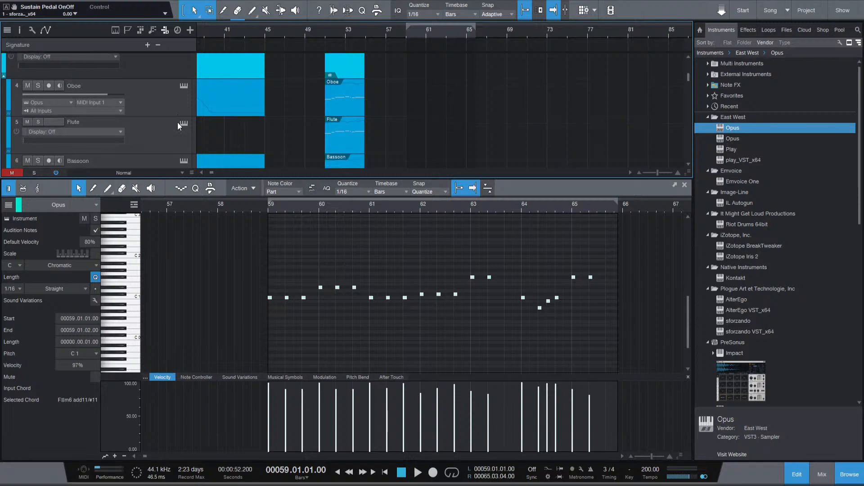
{"action": "double_click", "coordinate": [409, 107]}
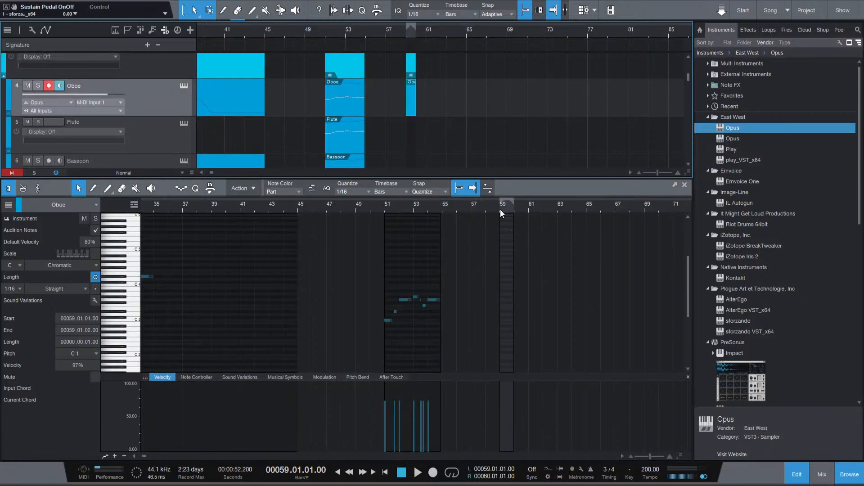
Paste the copied notes into the oboe part at bar 59, two octaves higher and softened to 80% velocity on the first note.
{"action": "key", "text": "ctrl+v"}
{"action": "key", "text": "shift+Up"}
{"action": "key", "text": "shift+Up"}
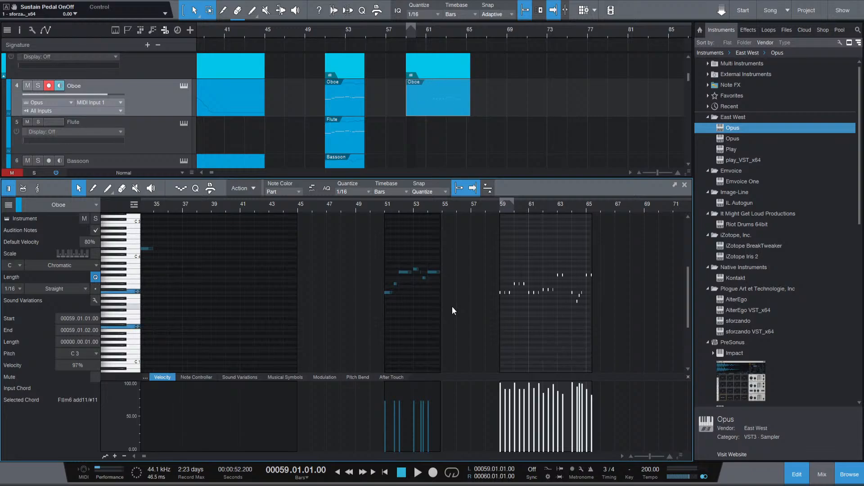
{"action": "left_click_drag", "start_coordinate": [519, 421], "coordinate": [519, 430]}
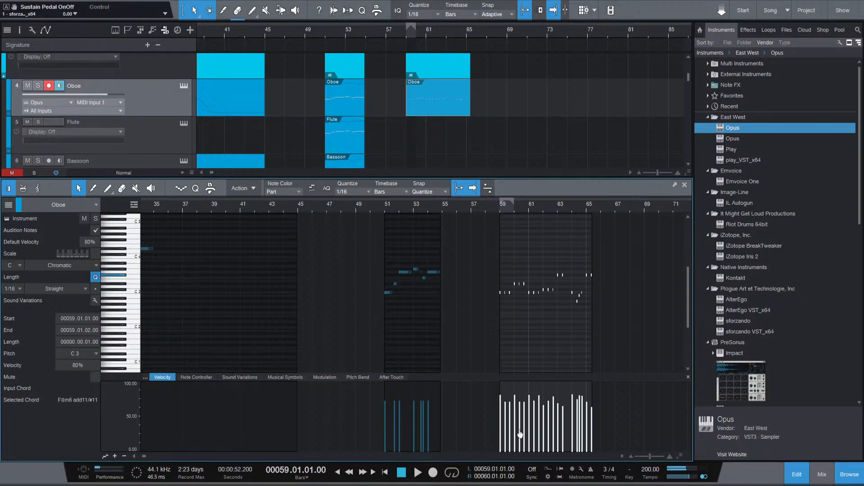
Play the pasted oboe notes from bar 59 and delete them from the part.
{"action": "key", "text": "space"}
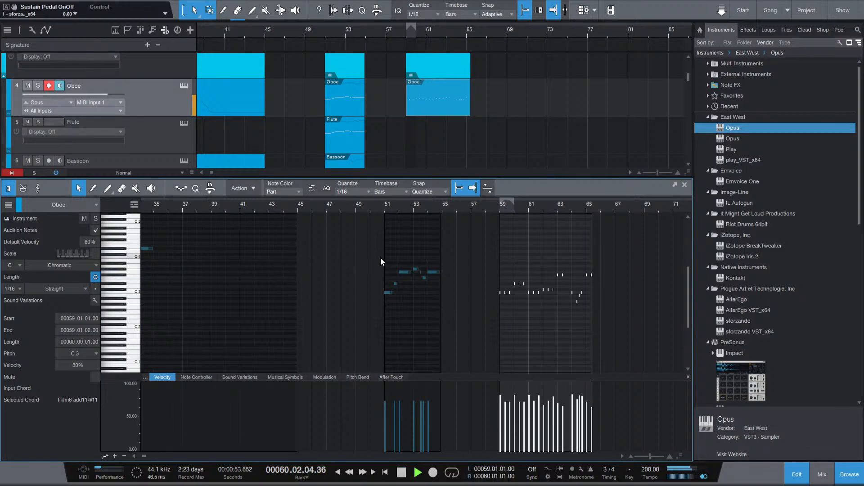
{"action": "key", "text": "space"}
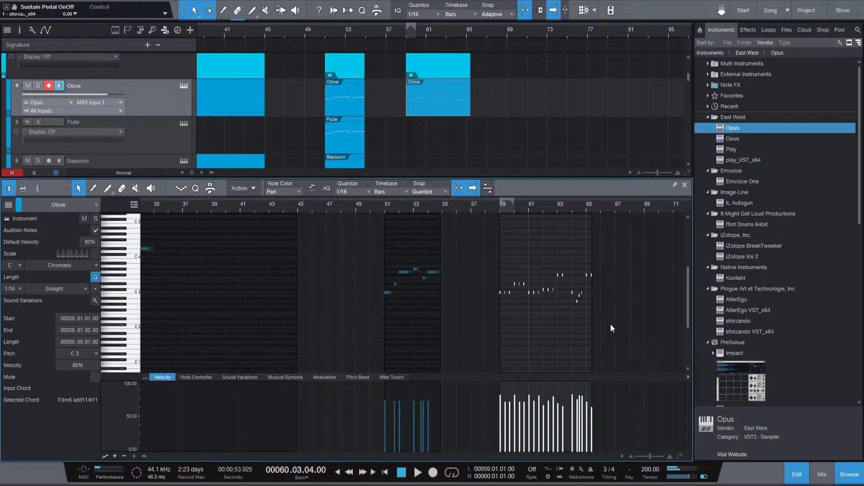
{"action": "key", "text": "Delete"}
{"action": "scroll", "coordinate": [490, 135], "scroll_direction": "down", "scroll_amount": 4}
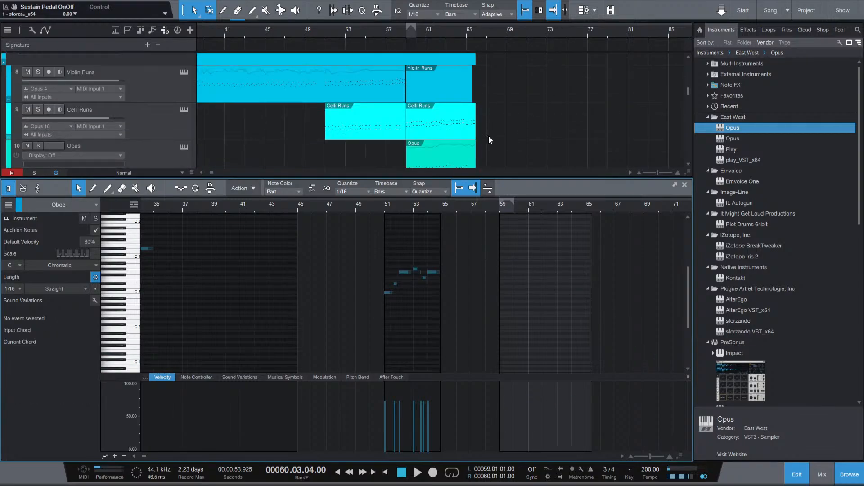
Copy the upper line of notes from the Celli Runs part that starts at bar 59.
{"action": "left_click", "coordinate": [427, 131]}
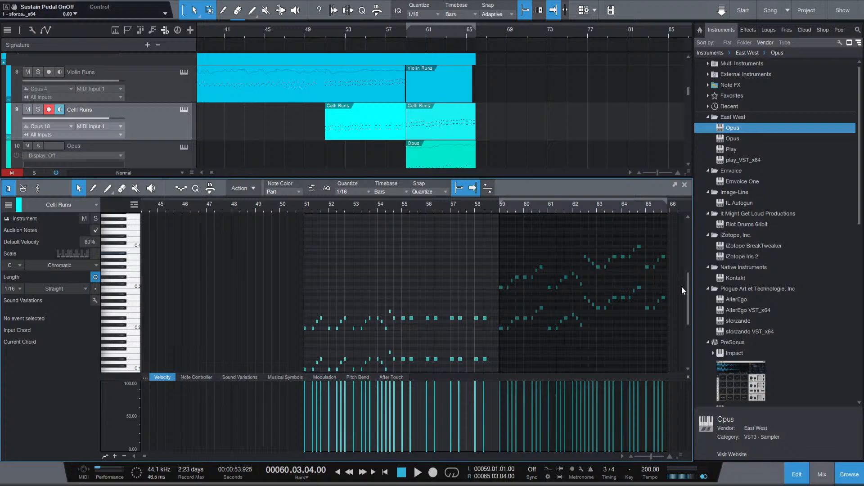
{"action": "key", "text": "ctrl+a"}
{"action": "left_click", "coordinate": [524, 239]}
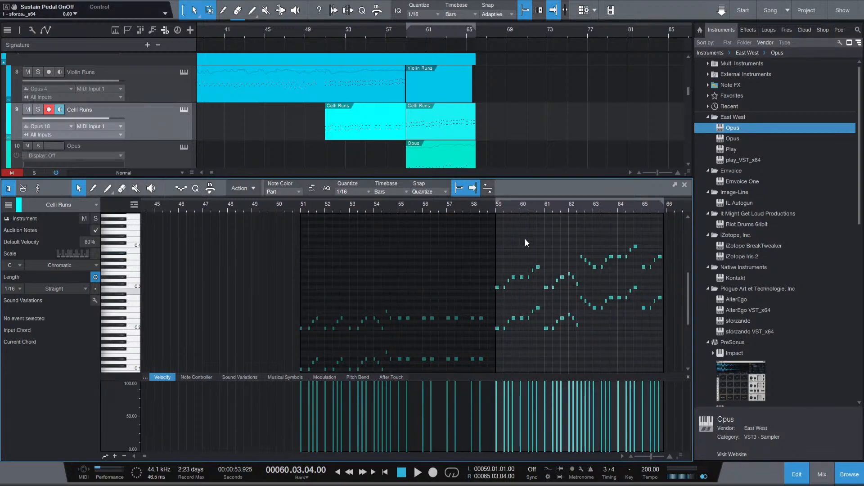
{"action": "key", "text": "ctrl+a"}
{"action": "scroll", "coordinate": [504, 143], "scroll_direction": "up", "scroll_amount": 4}
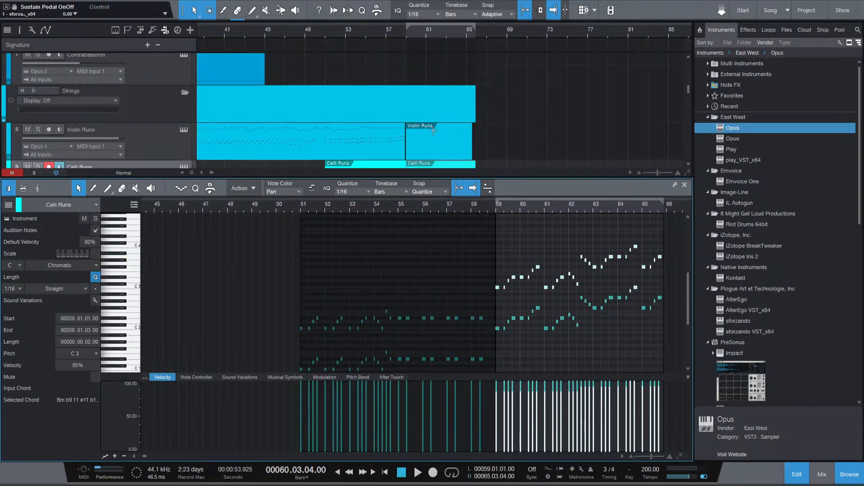
Paste the copied notes into the Oboe part at bar 59.
{"action": "scroll", "coordinate": [436, 119], "scroll_direction": "up", "scroll_amount": 1}
{"action": "left_click", "coordinate": [441, 105]}
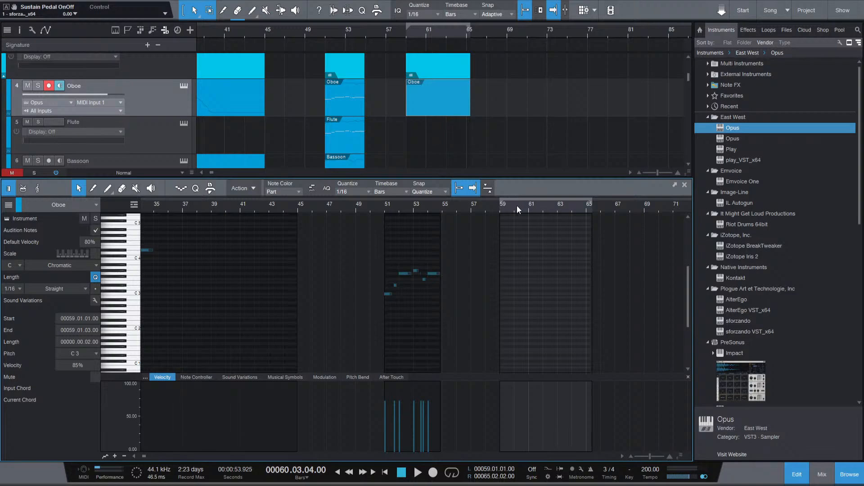
{"action": "left_click", "coordinate": [501, 210]}
{"action": "key", "text": "ctrl+v"}
{"action": "left_click", "coordinate": [575, 306]}
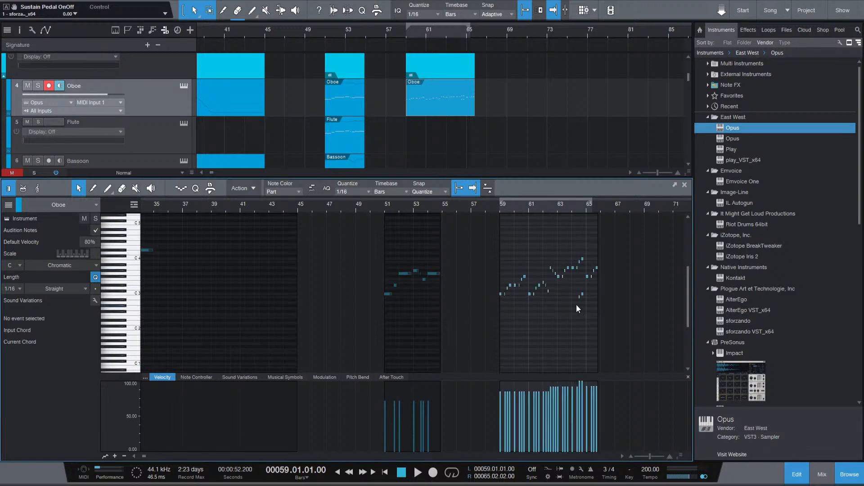
Remove the two stray low notes in bar 64 of the Oboe run and lower all note velocities, bringing the first to 73%.
{"action": "scroll", "coordinate": [579, 305], "scroll_direction": "up", "scroll_amount": 3}
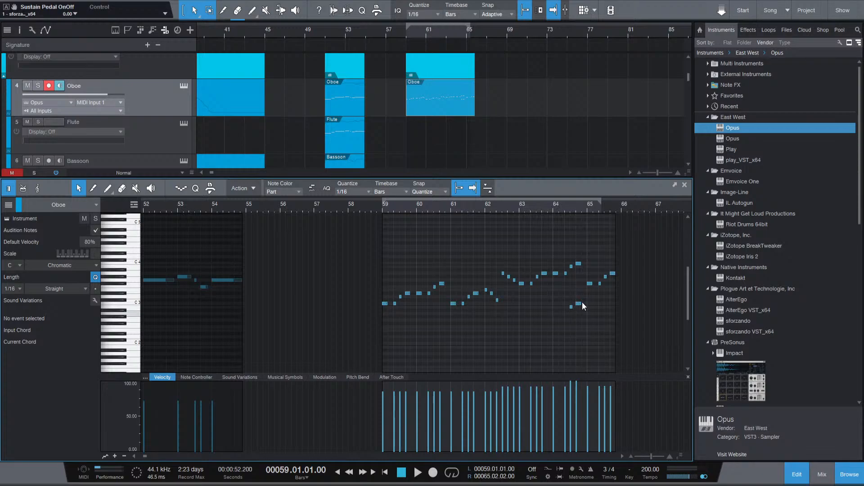
{"action": "left_click_drag", "start_coordinate": [584, 303], "coordinate": [547, 314]}
{"action": "key", "text": "shift+Up"}
{"action": "key", "text": "space"}
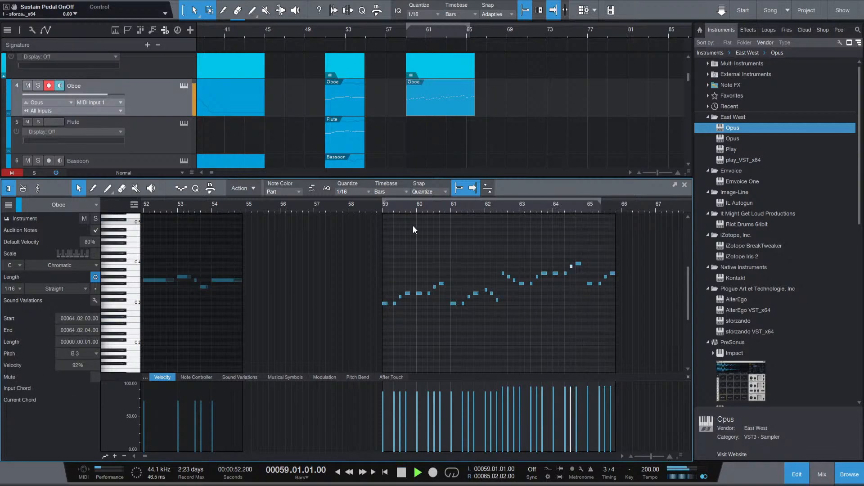
{"action": "key", "text": "ctrl+a"}
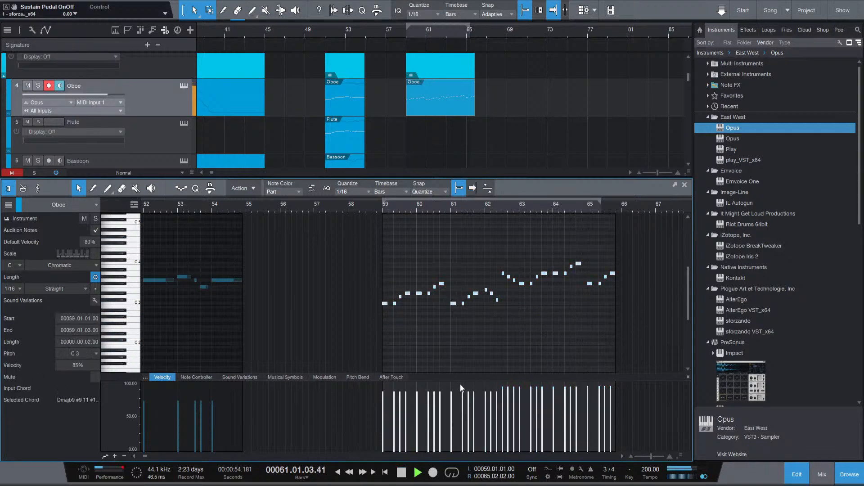
{"action": "left_click_drag", "start_coordinate": [469, 408], "coordinate": [467, 413]}
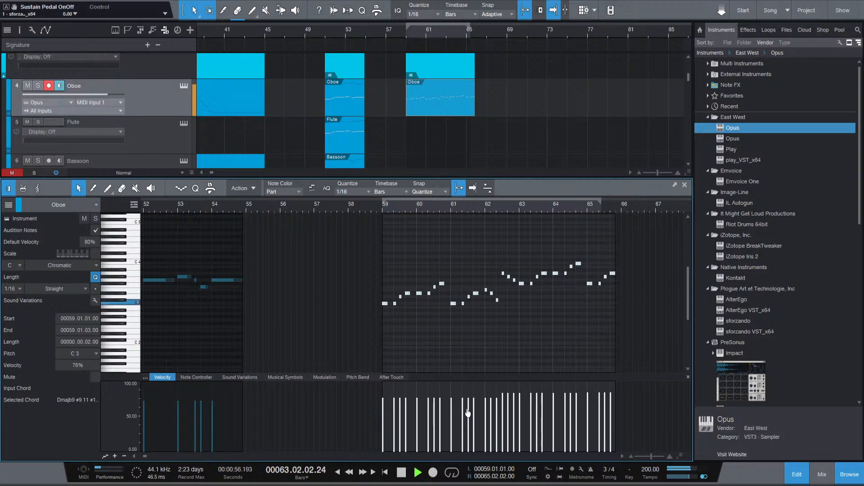
Try the Oboe run one octave lower during playback, then restore its original octave.
{"action": "key", "text": "shift+Down"}
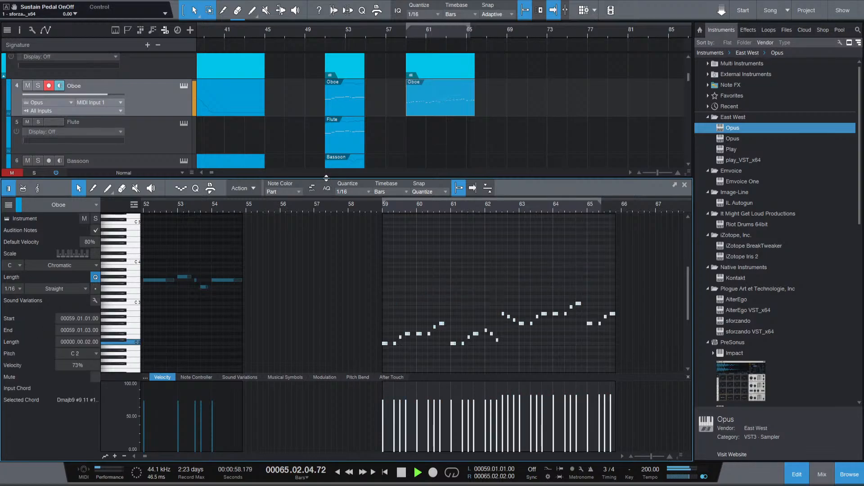
{"action": "key", "text": "space"}
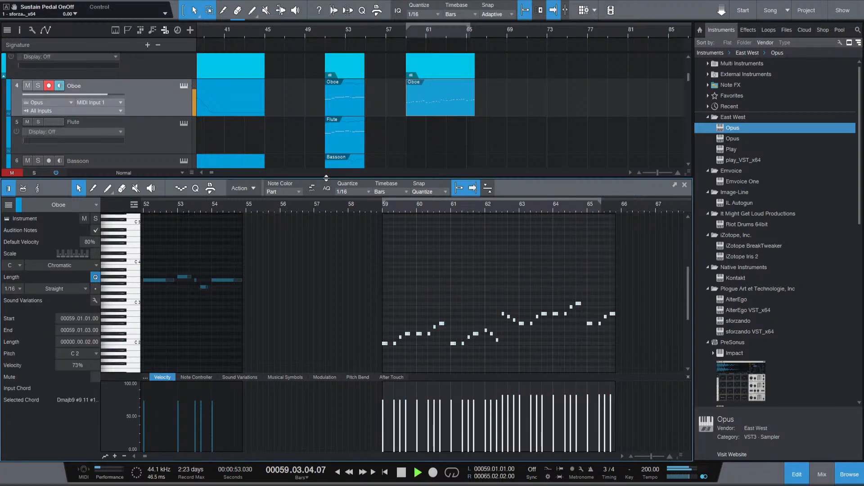
{"action": "key", "text": "space"}
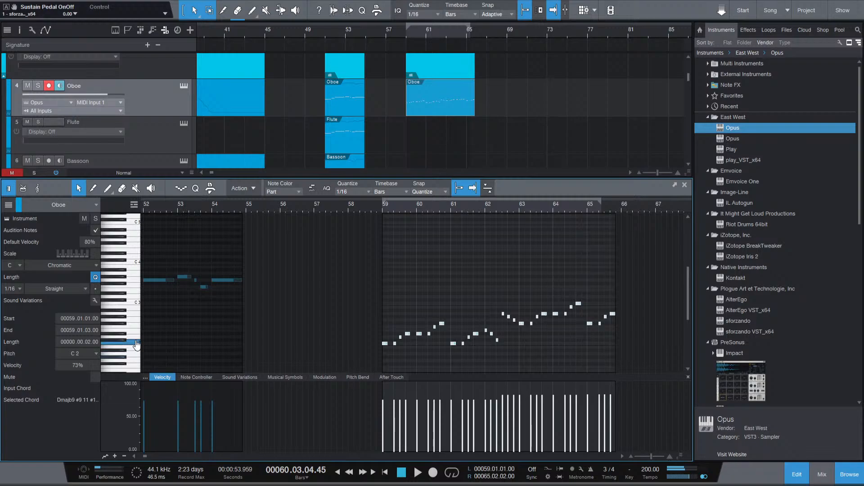
{"action": "key", "text": "shift+Up"}
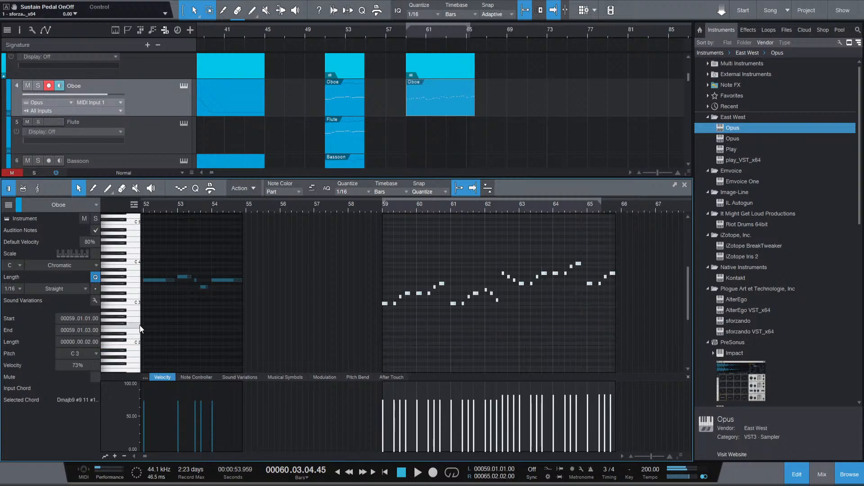
Lower all velocities of the Oboe run, bringing the first note to 71%, and play the run from bar 59.
{"action": "left_click", "coordinate": [456, 438]}
{"action": "key", "text": "ctrl+a"}
{"action": "left_click_drag", "start_coordinate": [535, 397], "coordinate": [535, 406]}
{"action": "key", "text": "space"}
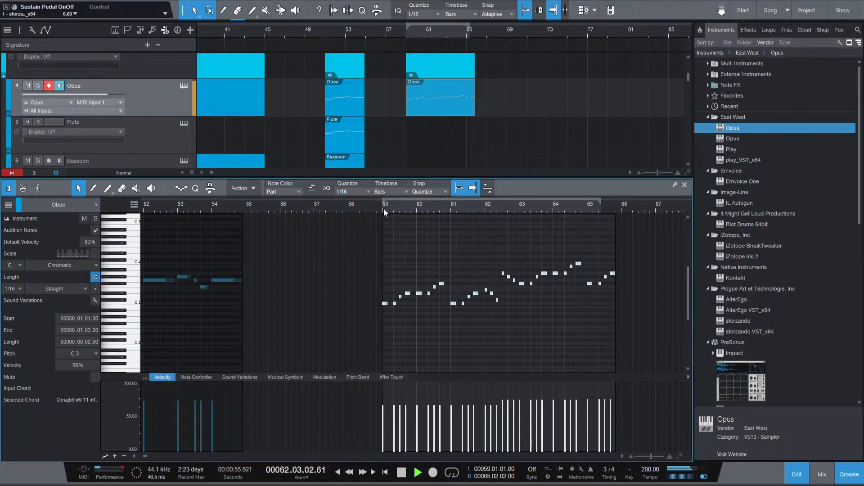
{"action": "key", "text": "space"}
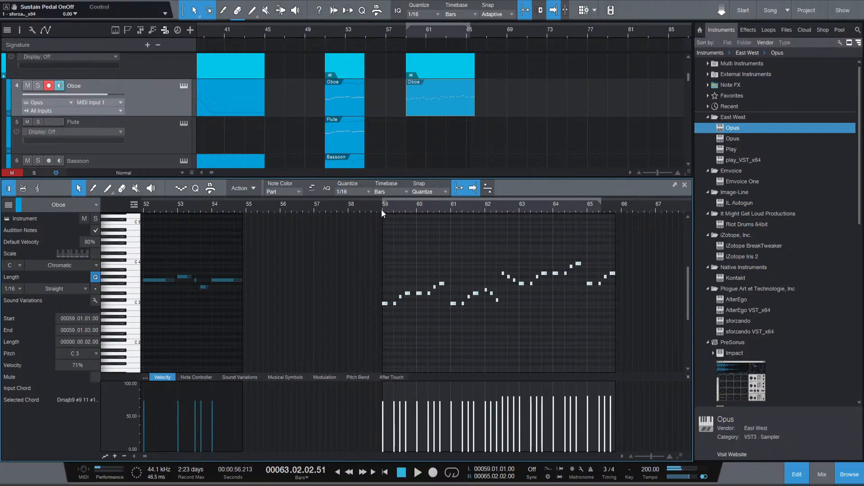
{"action": "left_click", "coordinate": [382, 209]}
{"action": "key", "text": "space"}
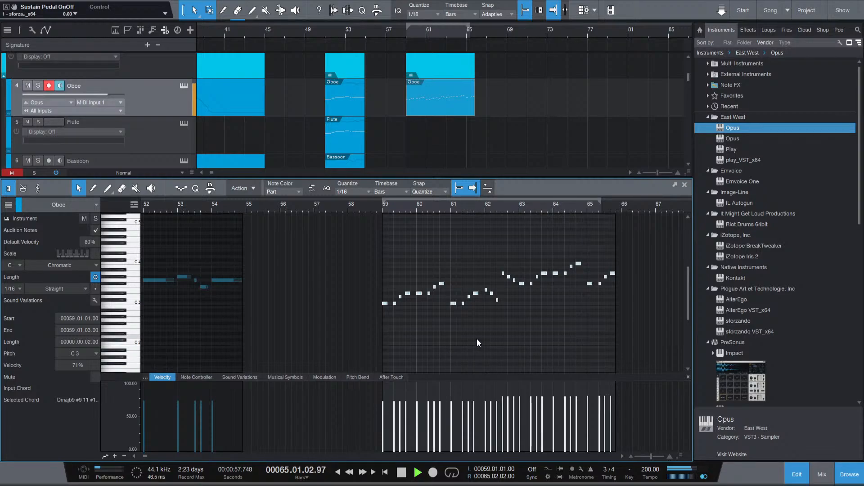
{"action": "key", "text": "space"}
Taper the velocities of the last three Oboe notes downward and play the run from bar 59.
{"action": "left_click_drag", "start_coordinate": [624, 332], "coordinate": [577, 245]}
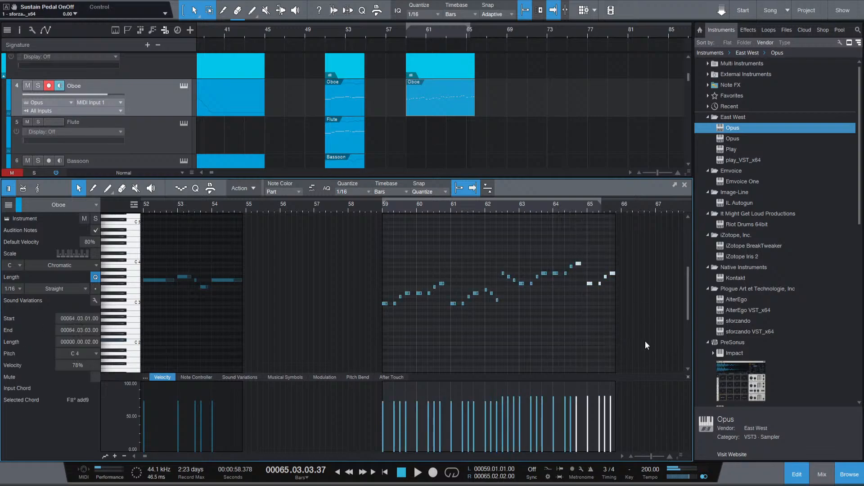
{"action": "left_click", "coordinate": [613, 308]}
{"action": "left_click_drag", "start_coordinate": [600, 406], "coordinate": [605, 415]}
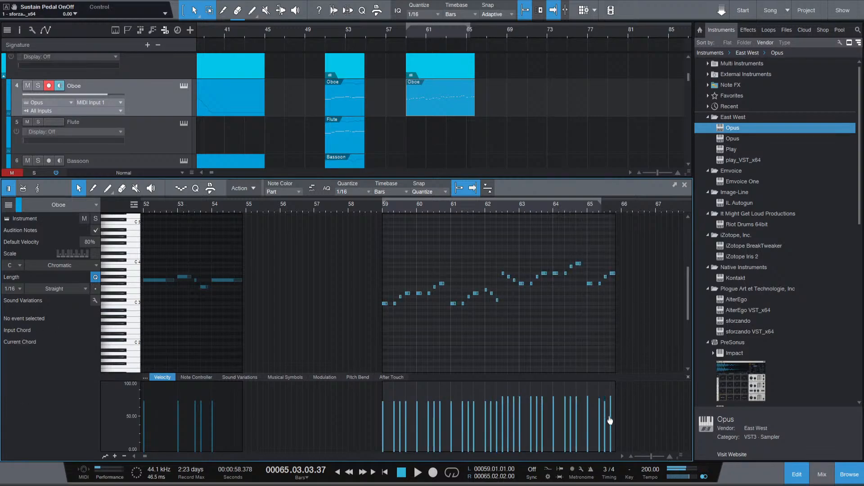
{"action": "left_click", "coordinate": [379, 207]}
{"action": "key", "text": "space"}
{"action": "scroll", "coordinate": [448, 118], "scroll_direction": "down", "scroll_amount": 1}
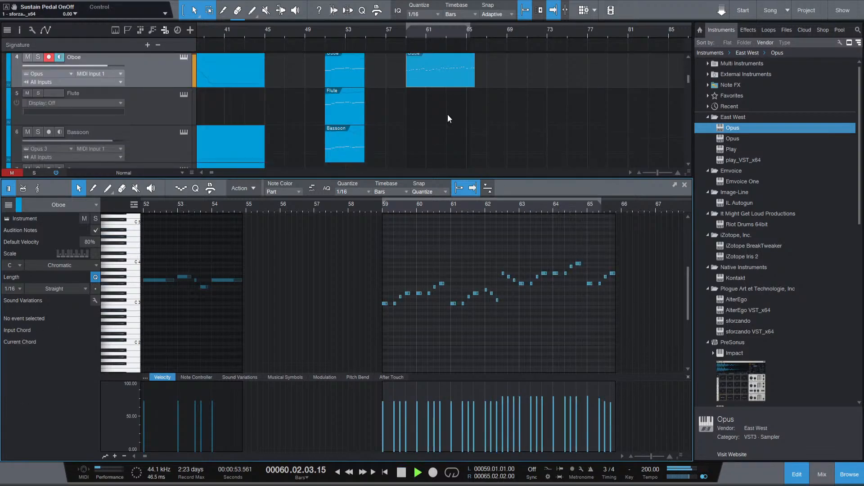
{"action": "key", "text": "space"}
Move the Oboe part to the Bassoon track at bar 59 by cutting and pasting it, and play it.
{"action": "left_click", "coordinate": [422, 72]}
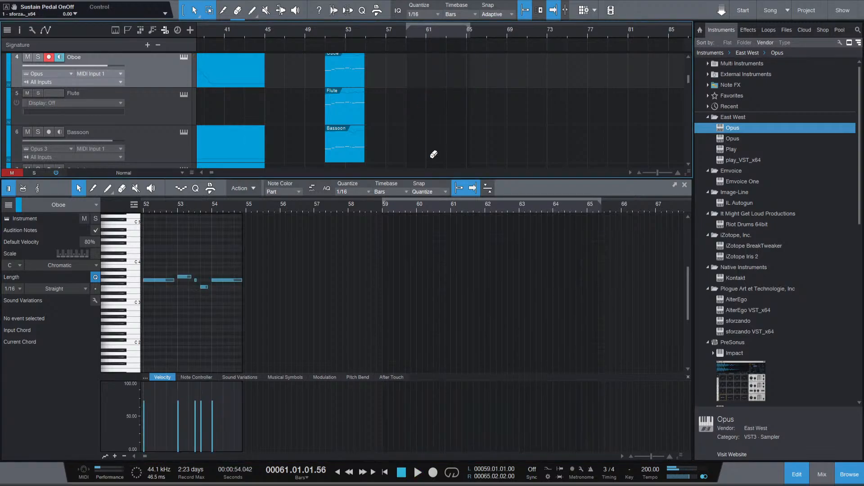
{"action": "left_click", "coordinate": [406, 33]}
{"action": "scroll", "coordinate": [191, 151], "scroll_direction": "down", "scroll_amount": 1}
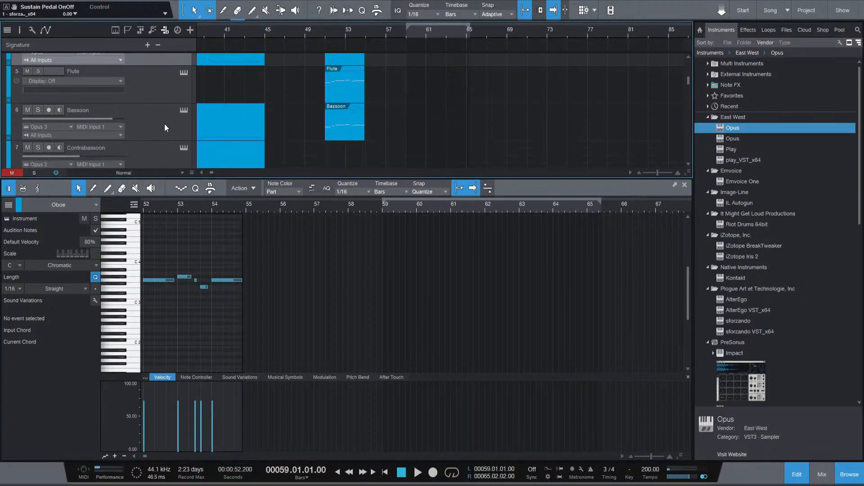
{"action": "left_click", "coordinate": [164, 124]}
{"action": "key", "text": "ctrl+v"}
{"action": "key", "text": "space"}
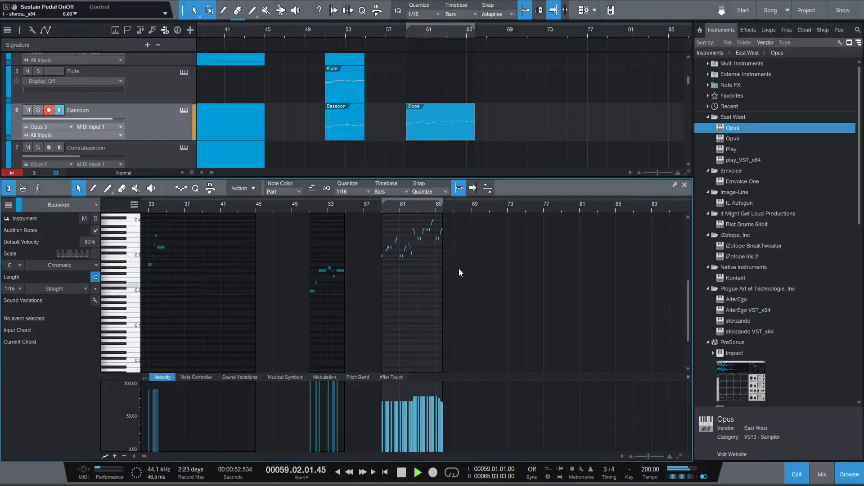
Transpose all notes of the pasted Bassoon run down an octave to start on C 2, and set the first velocity to 70%.
{"action": "left_click_drag", "start_coordinate": [458, 268], "coordinate": [325, 174]}
{"action": "scroll", "coordinate": [398, 266], "scroll_direction": "up", "scroll_amount": 1}
{"action": "left_click_drag", "start_coordinate": [453, 288], "coordinate": [375, 218]}
{"action": "key", "text": "space"}
{"action": "key", "text": "shift+Down"}
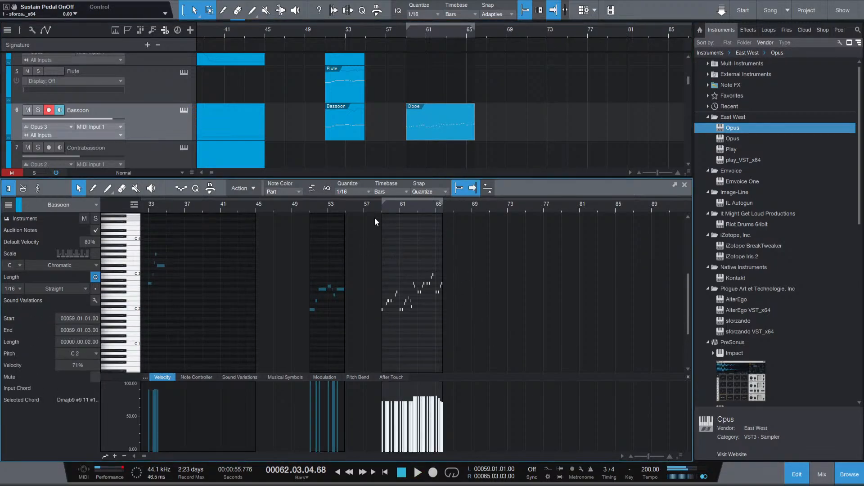
{"action": "key", "text": "space"}
{"action": "left_click_drag", "start_coordinate": [400, 419], "coordinate": [403, 419]}
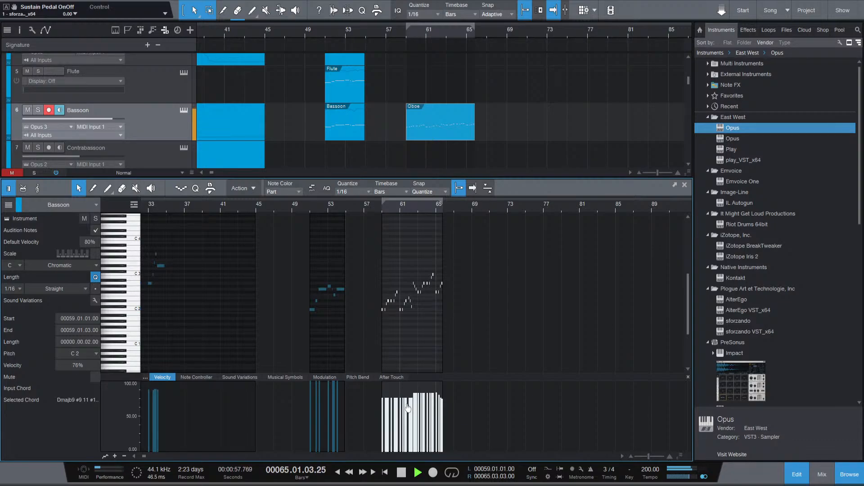
{"action": "key", "text": "space"}
{"action": "left_click_drag", "start_coordinate": [411, 414], "coordinate": [410, 419]}
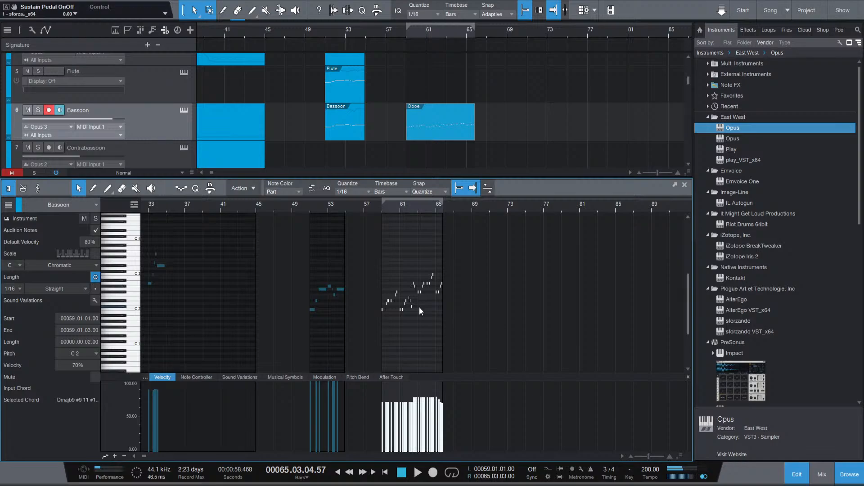
Transpose the Bassoon run down another octave to start on C 1 and raise its velocities, bringing the first to 77%.
{"action": "key", "text": "shift+Down"}
{"action": "key", "text": "space"}
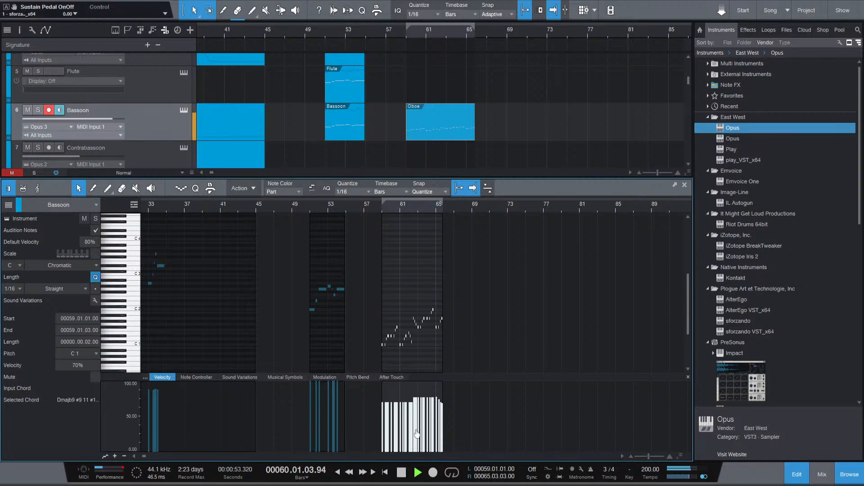
{"action": "left_click_drag", "start_coordinate": [416, 434], "coordinate": [394, 418]}
{"action": "key", "text": "space"}
Solo the Bassoon track and play its run from bar 59.
{"action": "left_click", "coordinate": [39, 110]}
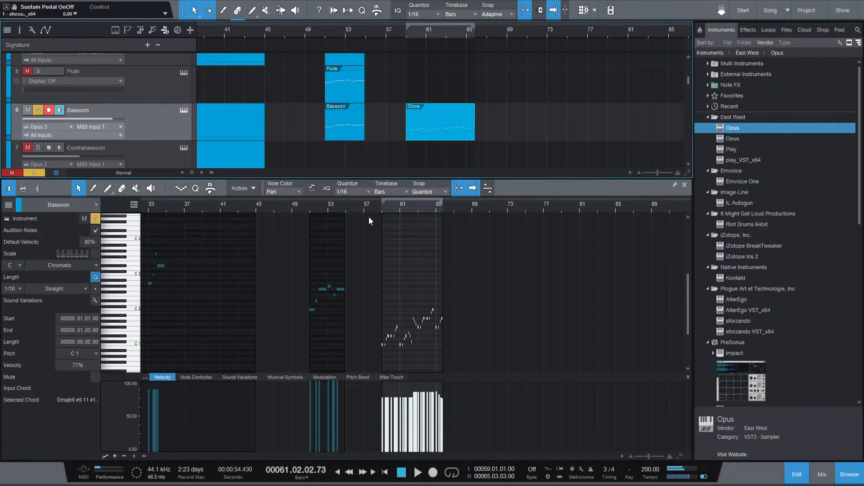
{"action": "left_click", "coordinate": [382, 208]}
{"action": "key", "text": "space"}
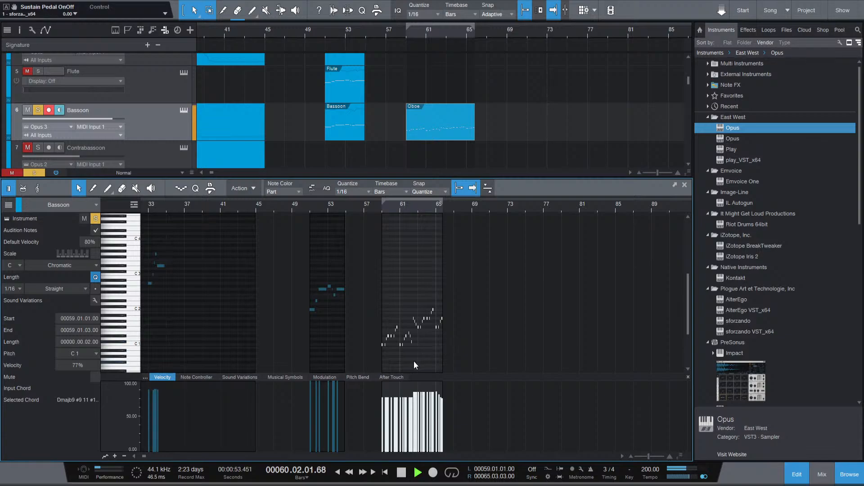
{"action": "scroll", "coordinate": [400, 355], "scroll_direction": "up", "scroll_amount": 2}
{"action": "scroll", "coordinate": [400, 356], "scroll_direction": "up", "scroll_amount": 2}
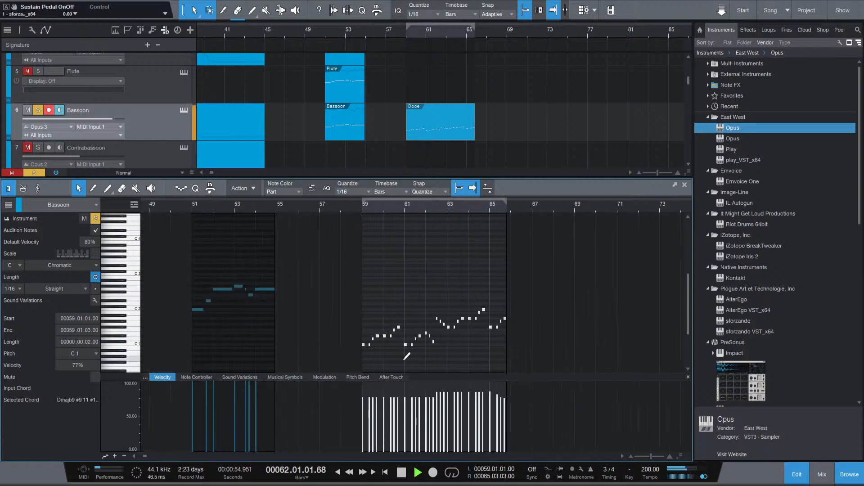
Humanize all notes of the Bassoon run and restart playback from bar 59.
{"action": "left_click", "coordinate": [462, 355]}
{"action": "key", "text": "ctrl+a"}
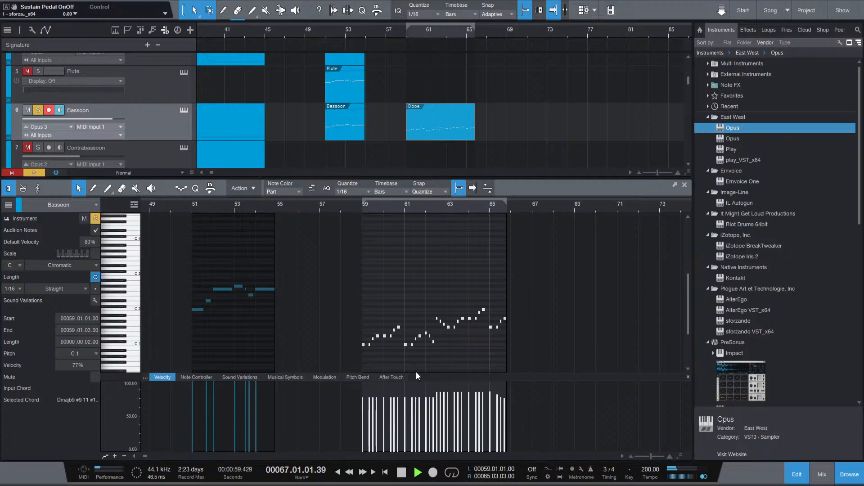
{"action": "key", "text": "h"}
{"action": "left_click", "coordinate": [360, 208]}
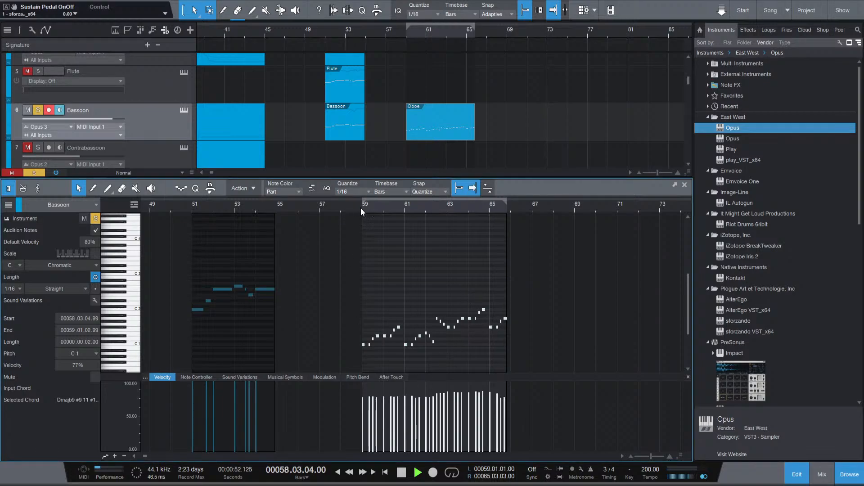
Draw a slightly wavering, near-maximum modulation curve across the Bassoon run from bar 59 to the end of bar 65.
{"action": "scroll", "coordinate": [410, 353], "scroll_direction": "up", "scroll_amount": 3}
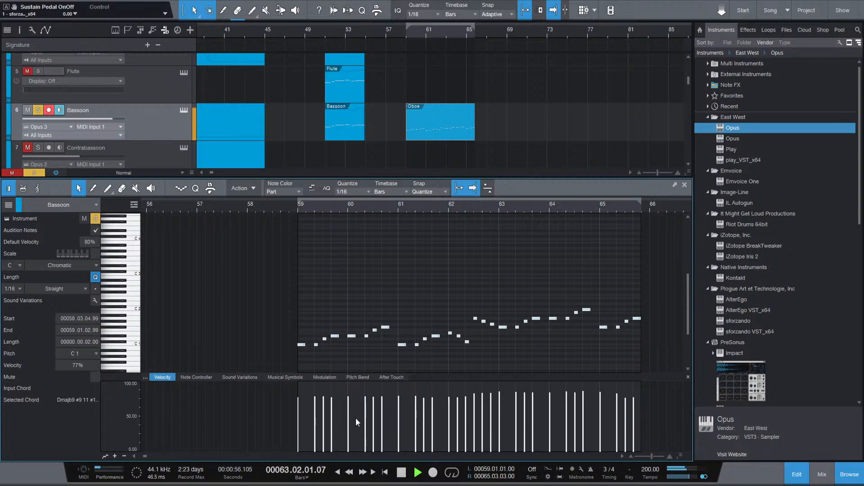
{"action": "left_click", "coordinate": [331, 378]}
{"action": "scroll", "coordinate": [317, 342], "scroll_direction": "down", "scroll_amount": 4}
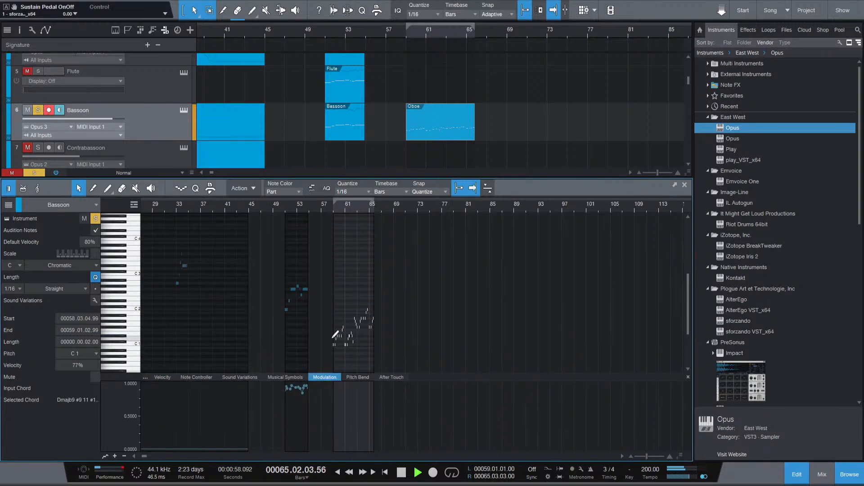
{"action": "key", "text": "space"}
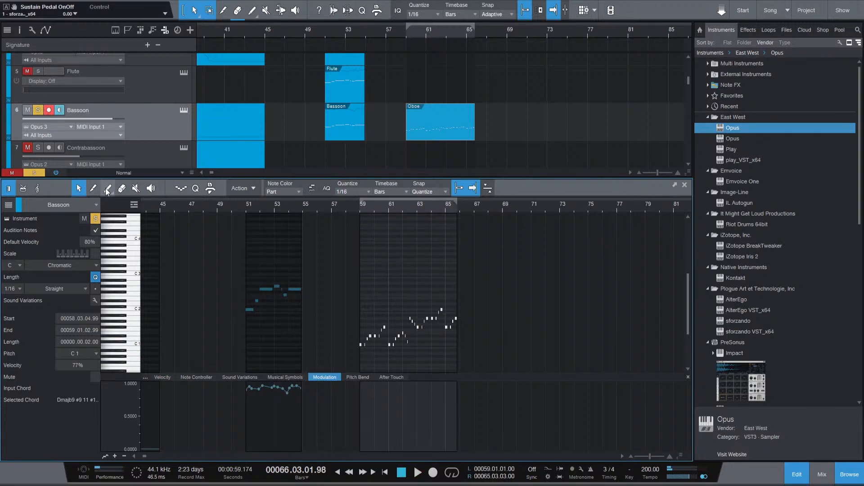
{"action": "left_click", "coordinate": [108, 189]}
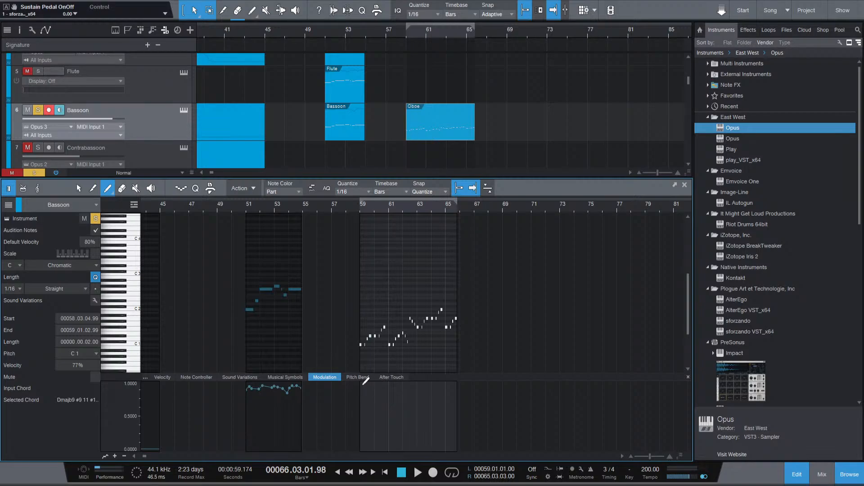
{"action": "left_click", "coordinate": [363, 385]}
{"action": "mouse_move", "coordinate": [427, 386]}
{"action": "left_mouse_down"}
{"action": "mouse_move", "coordinate": [452, 387]}
{"action": "mouse_move", "coordinate": [439, 383]}
{"action": "left_mouse_up"}
Play the Bassoon run and turn off its solo to hear it within the full arrangement.
{"action": "key", "text": "space"}
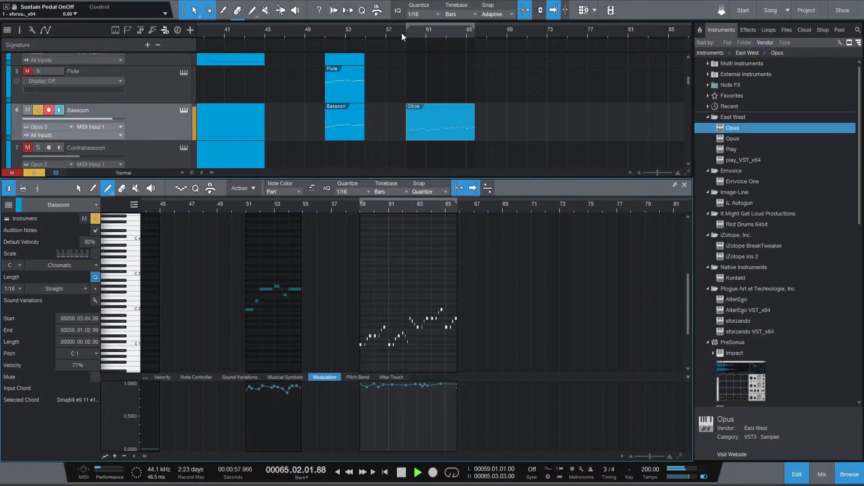
{"action": "left_click", "coordinate": [39, 109]}
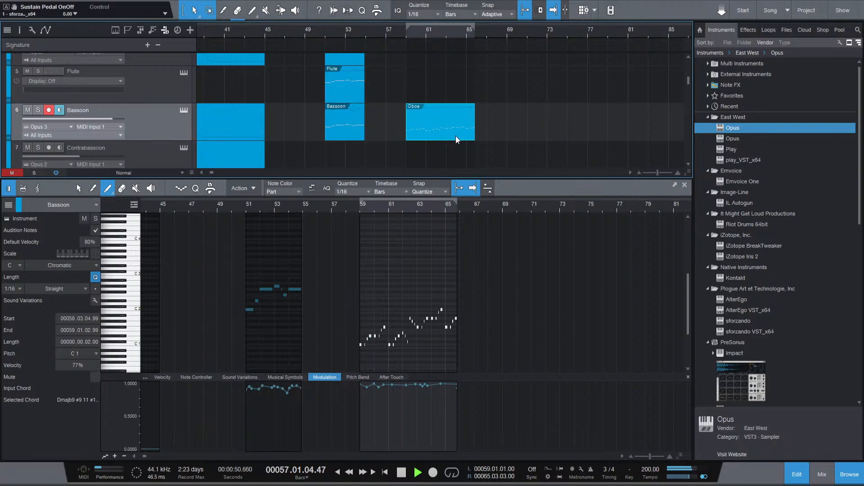
{"action": "scroll", "coordinate": [456, 136], "scroll_direction": "down", "scroll_amount": 2}
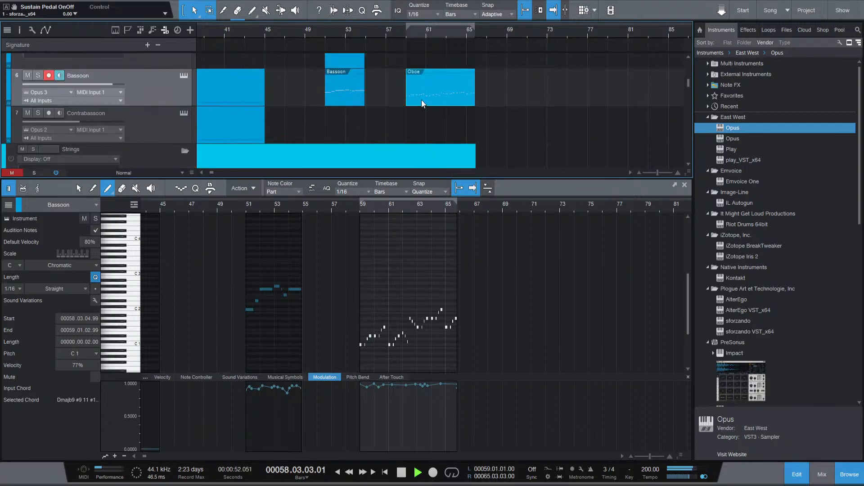
Try doubling the run by pasting a copy of the Bassoon part onto the Contrabassoon track at bar 59.
{"action": "key", "text": "space"}
{"action": "left_click", "coordinate": [406, 35]}
{"action": "left_click", "coordinate": [163, 131]}
{"action": "key", "text": "ctrl+v"}
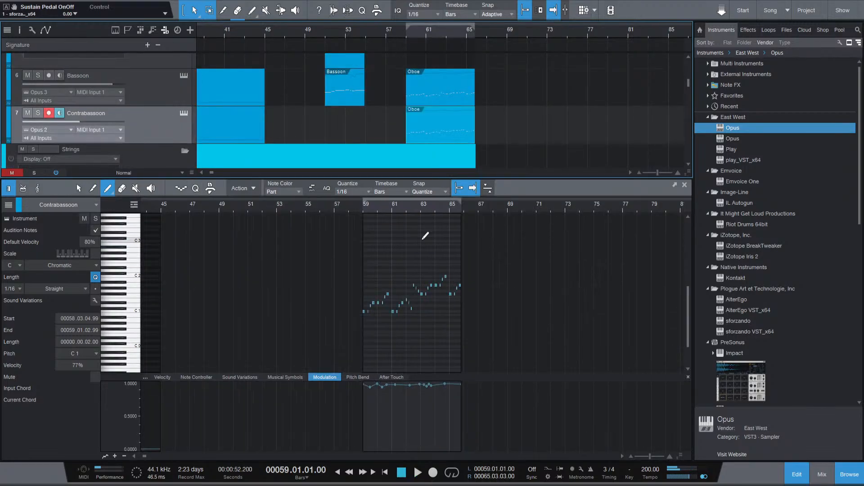
Solo the Contrabassoon and try its run an octave lower, starting on C 0, during playback.
{"action": "key", "text": "space"}
{"action": "left_click", "coordinate": [38, 113]}
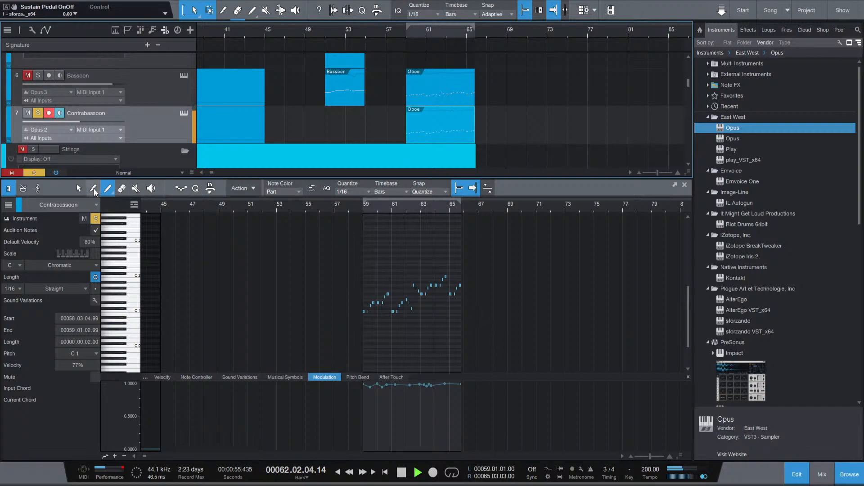
{"action": "key", "text": "1"}
{"action": "left_click_drag", "start_coordinate": [494, 334], "coordinate": [321, 240]}
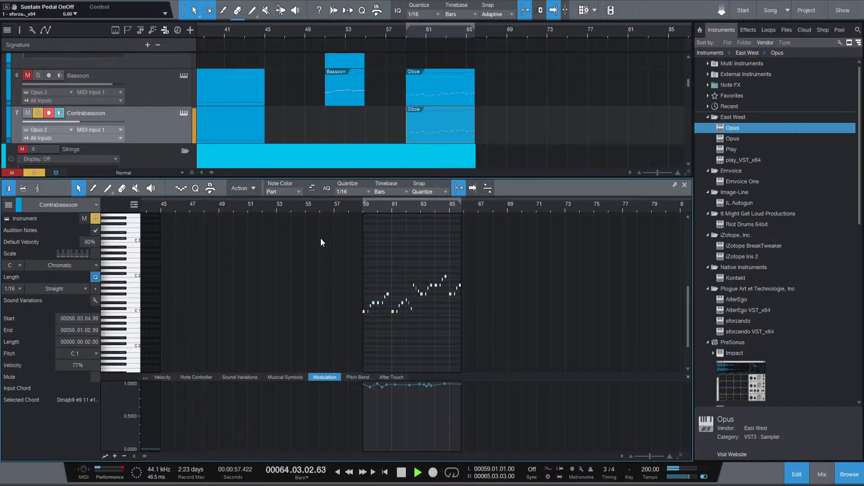
{"action": "key", "text": "shift+Down"}
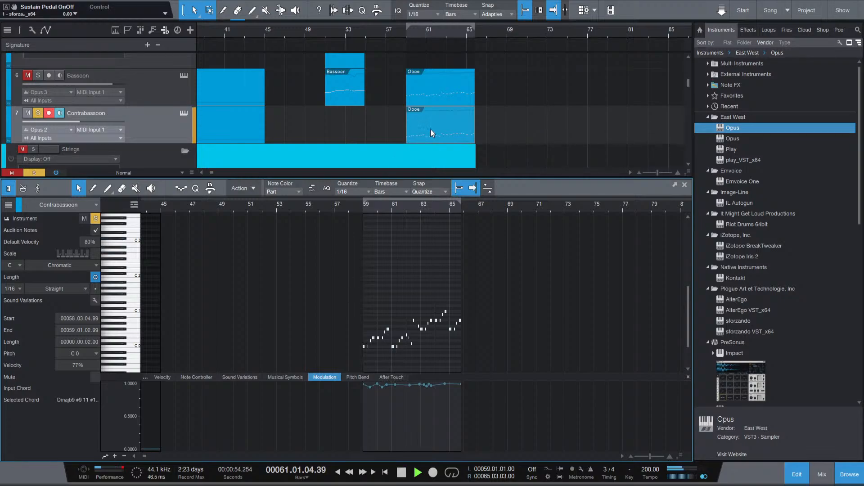
{"action": "key", "text": "space"}
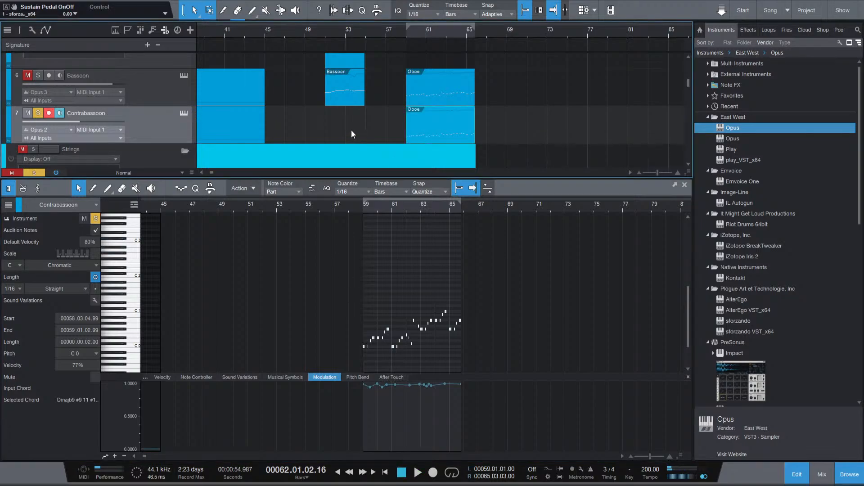
Delete the Contrabassoon copy of the run, turn off the track's solo and play from bar 59.
{"action": "key", "text": "Delete"}
{"action": "left_click", "coordinate": [405, 29]}
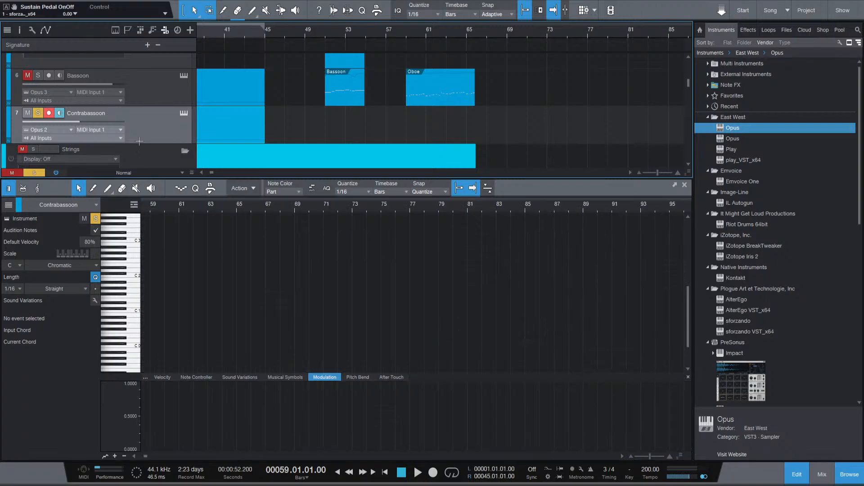
{"action": "left_click", "coordinate": [40, 113]}
{"action": "key", "text": "space"}
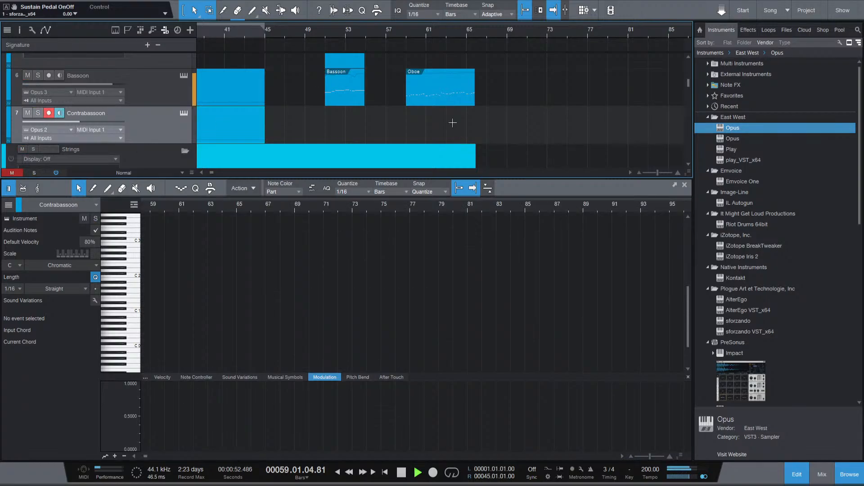
Open the Celli Runs part that starts at bar 59 and inspect its velocities and modulation.
{"action": "scroll", "coordinate": [438, 116], "scroll_direction": "down", "scroll_amount": 1}
{"action": "scroll", "coordinate": [438, 117], "scroll_direction": "down", "scroll_amount": 3}
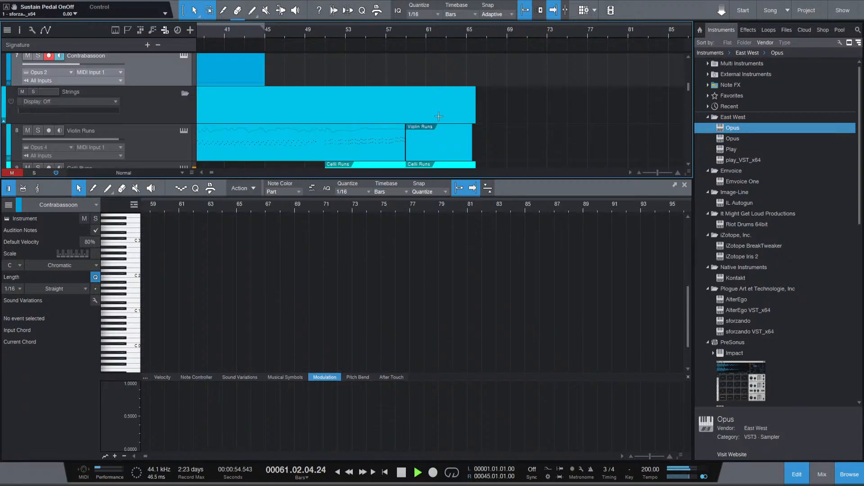
{"action": "left_click", "coordinate": [445, 98]}
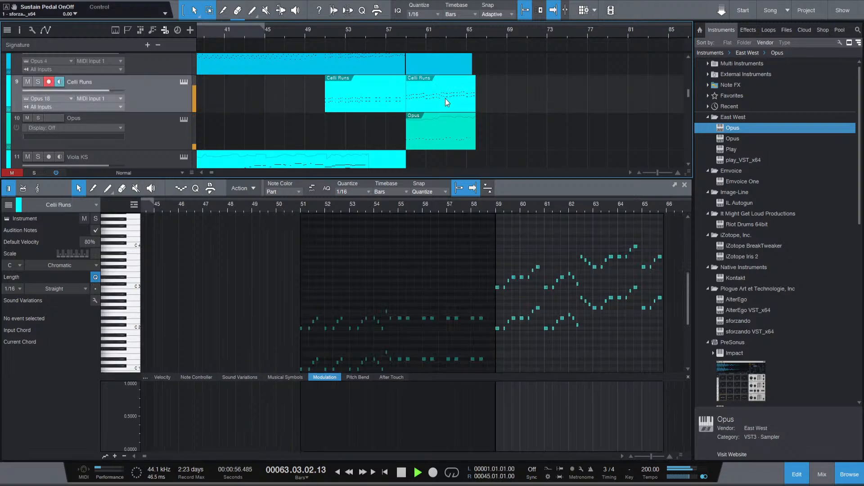
{"action": "left_click", "coordinate": [160, 379]}
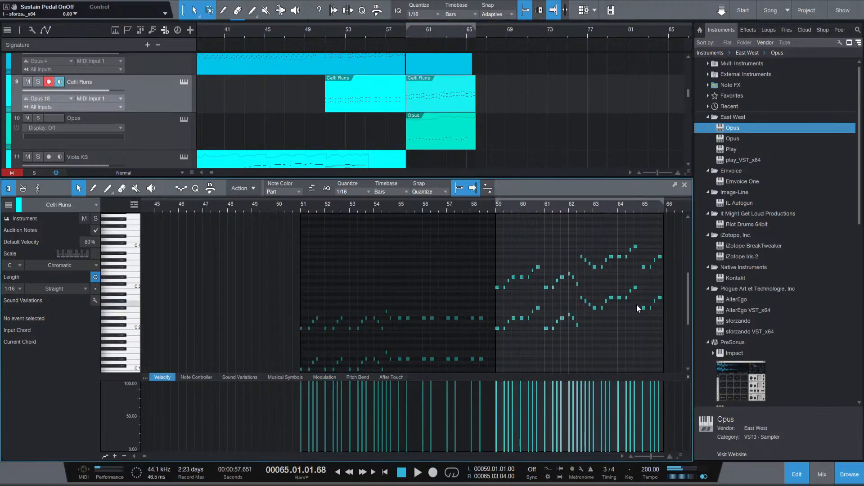
{"action": "left_click", "coordinate": [325, 378]}
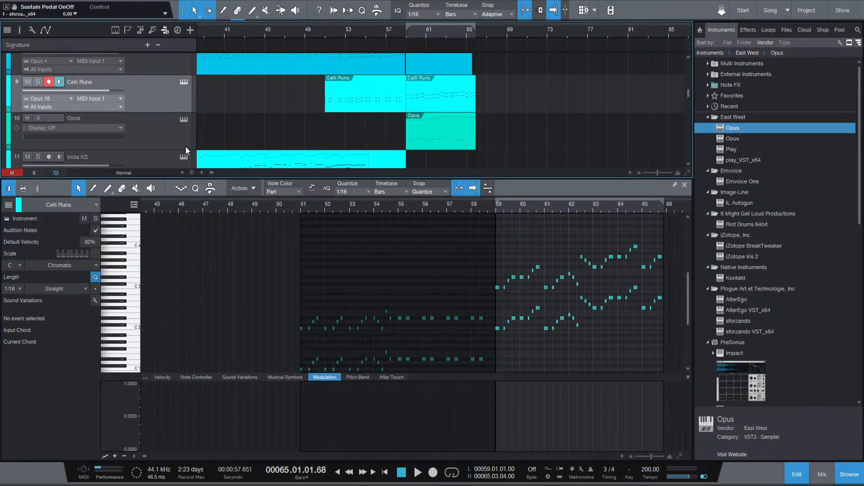
Add volume automation points to Celli Runs just before and at bar 59, raising the level from bar 59 to +6.9.
{"action": "key", "text": "a"}
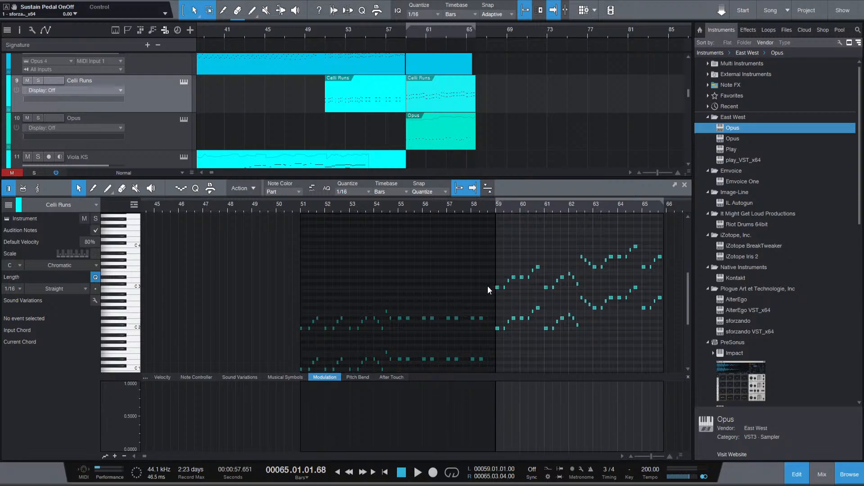
{"action": "key", "text": "a"}
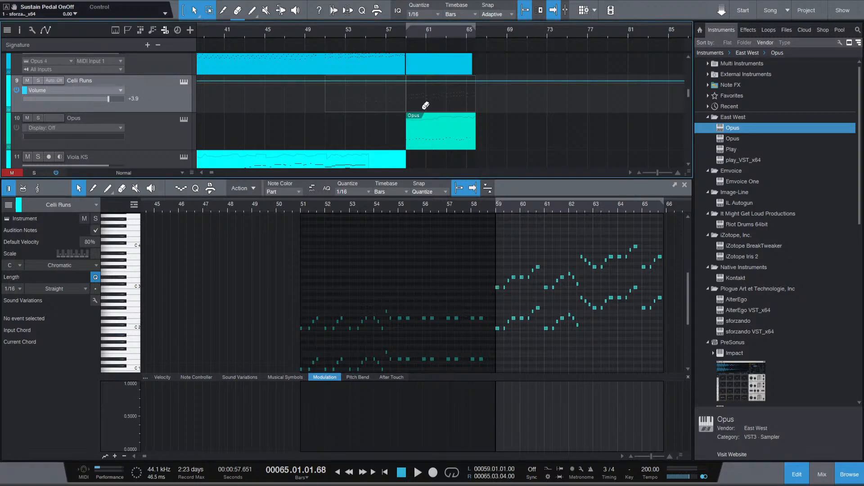
{"action": "scroll", "coordinate": [405, 86], "scroll_direction": "up", "scroll_amount": 4}
{"action": "scroll", "coordinate": [398, 68], "scroll_direction": "up", "scroll_amount": 3}
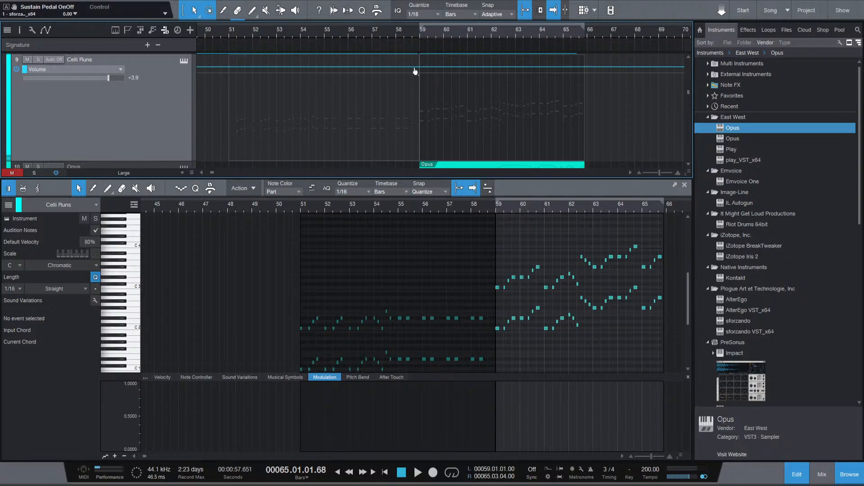
{"action": "left_click", "coordinate": [412, 66]}
{"action": "left_click_drag", "start_coordinate": [420, 66], "coordinate": [421, 64]}
{"action": "left_click", "coordinate": [397, 32]}
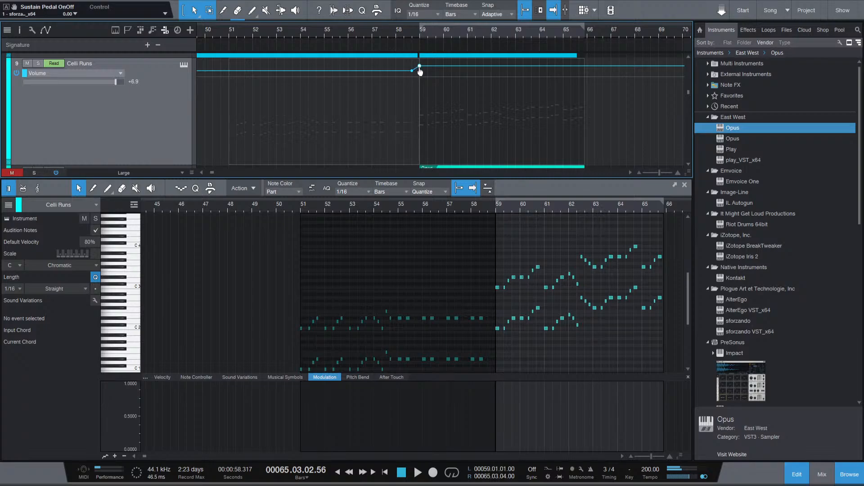
Set the Celli Runs volume from bar 59 to +6.3, play the passage and hide the automation.
{"action": "left_click_drag", "start_coordinate": [420, 69], "coordinate": [420, 70]}
{"action": "left_click", "coordinate": [412, 34]}
{"action": "key", "text": "space"}
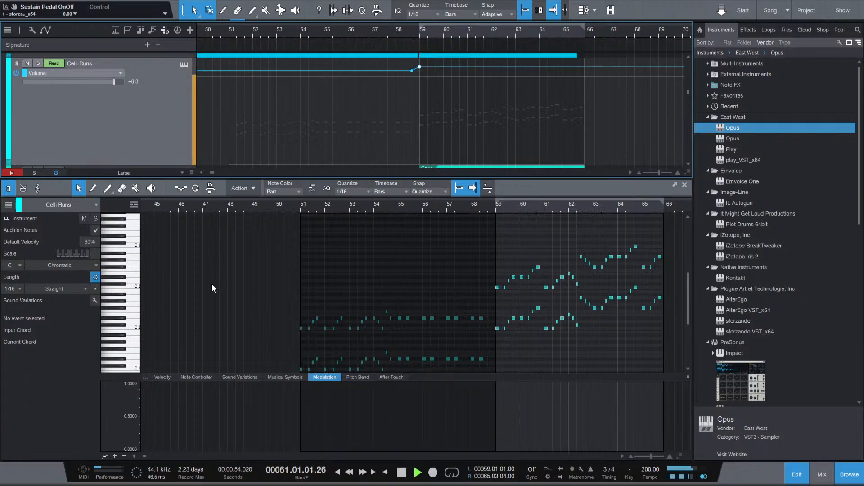
{"action": "key", "text": "a"}
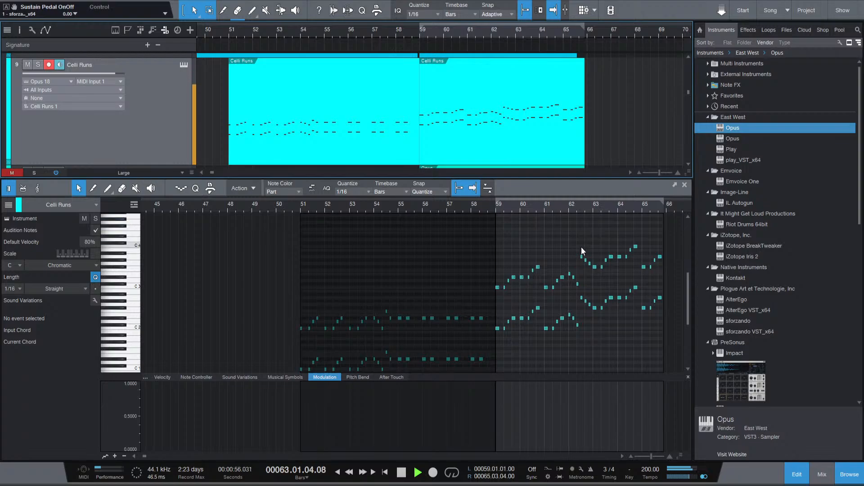
Stop playback and create an empty part on the Viola KS track from bar 59, matching the Celli Runs part's length.
{"action": "scroll", "coordinate": [492, 124], "scroll_direction": "down", "scroll_amount": 2}
{"action": "scroll", "coordinate": [493, 124], "scroll_direction": "down", "scroll_amount": 2}
{"action": "scroll", "coordinate": [492, 124], "scroll_direction": "down", "scroll_amount": 2}
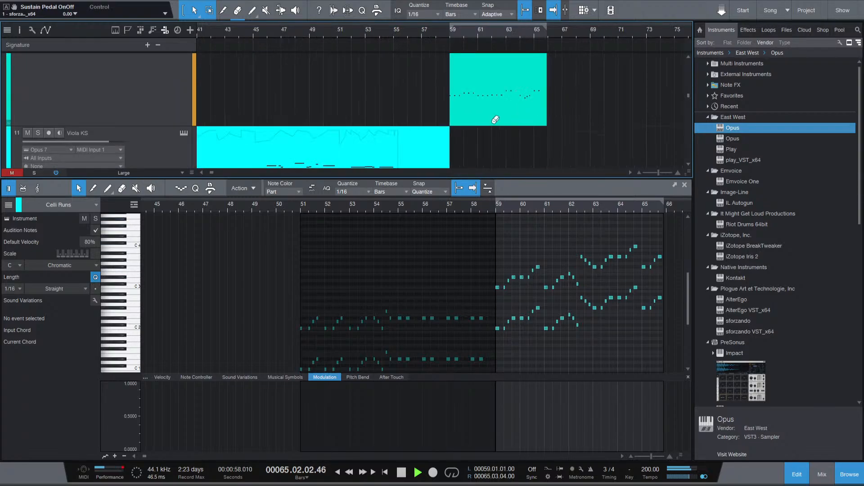
{"action": "key", "text": "space"}
{"action": "scroll", "coordinate": [478, 126], "scroll_direction": "up", "scroll_amount": 1}
{"action": "scroll", "coordinate": [352, 140], "scroll_direction": "up", "scroll_amount": 4}
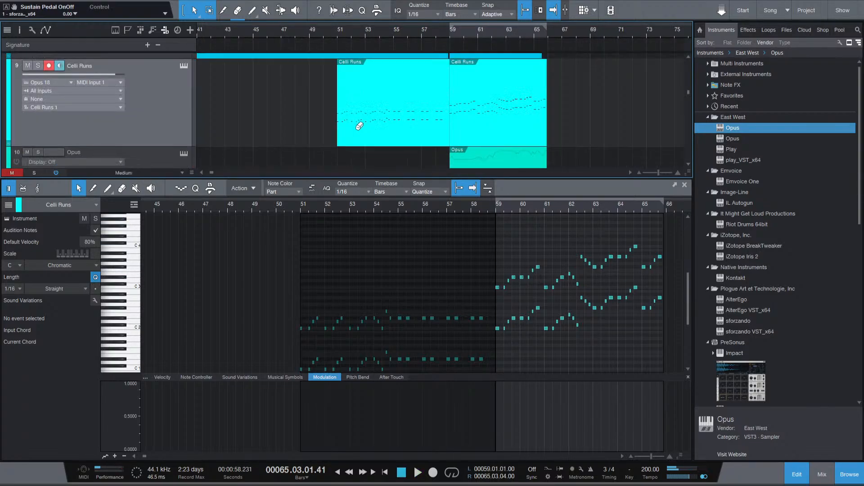
{"action": "scroll", "coordinate": [353, 132], "scroll_direction": "up", "scroll_amount": 1}
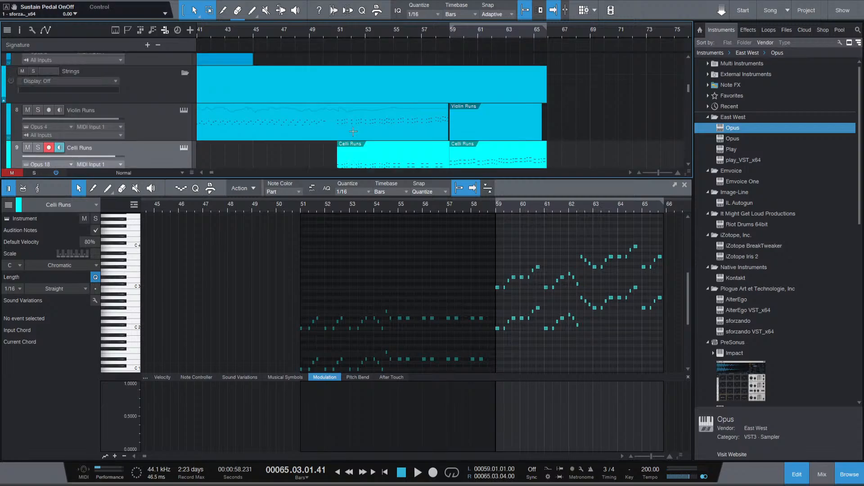
{"action": "scroll", "coordinate": [353, 131], "scroll_direction": "down", "scroll_amount": 3}
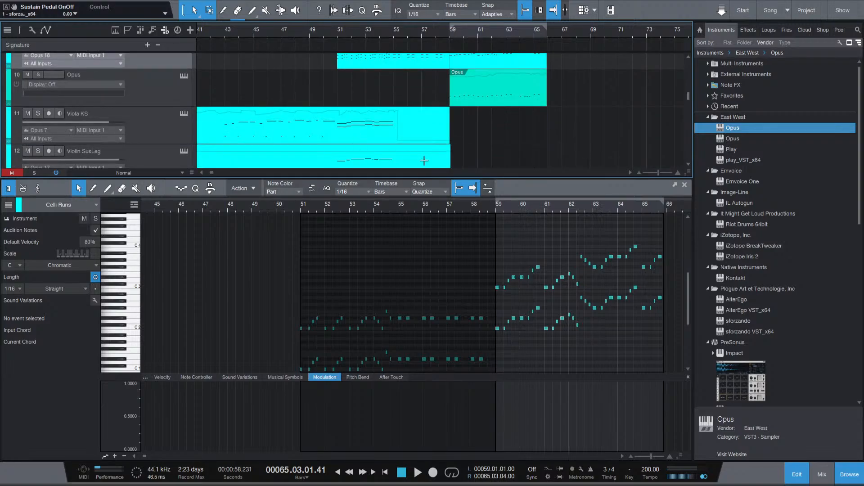
{"action": "left_click", "coordinate": [168, 136]}
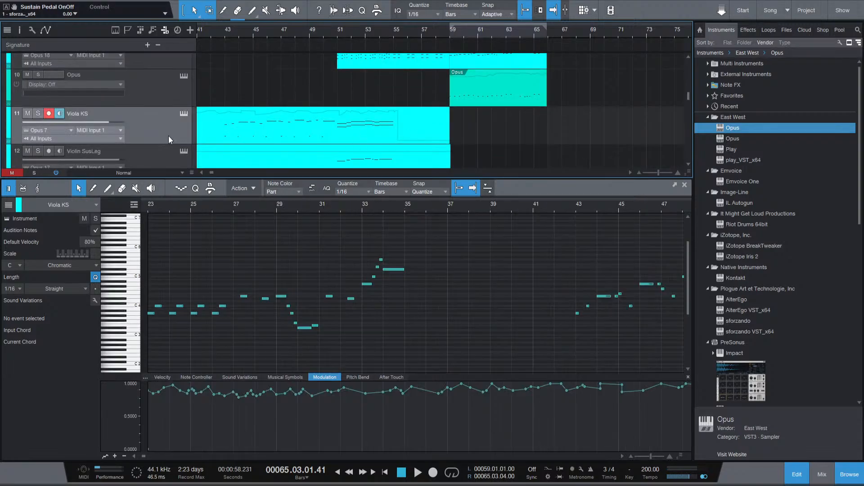
{"action": "double_click", "coordinate": [455, 134]}
Copy all notes of the Bassoon run into the new Viola KS part, starting at bar 59.
{"action": "scroll", "coordinate": [468, 145], "scroll_direction": "up", "scroll_amount": 3}
{"action": "scroll", "coordinate": [468, 145], "scroll_direction": "up", "scroll_amount": 4}
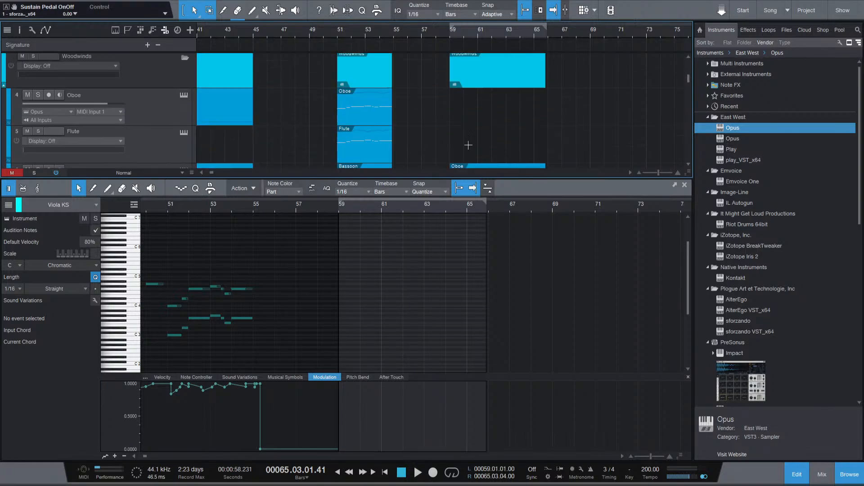
{"action": "left_click", "coordinate": [490, 162]}
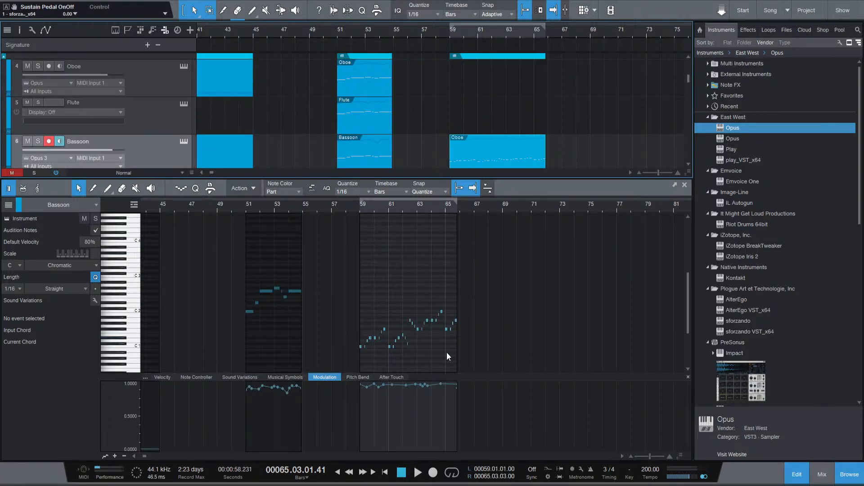
{"action": "left_click_drag", "start_coordinate": [463, 356], "coordinate": [356, 294]}
{"action": "scroll", "coordinate": [488, 115], "scroll_direction": "down", "scroll_amount": 7}
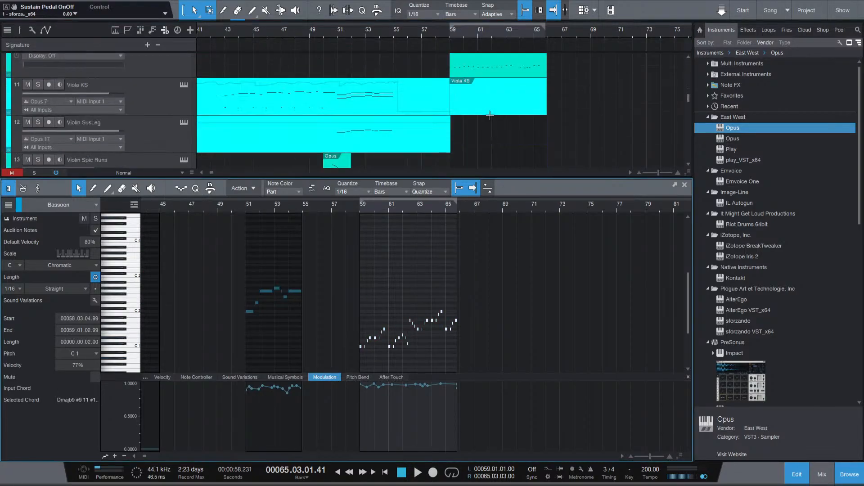
{"action": "left_click", "coordinate": [489, 113]}
{"action": "left_click", "coordinate": [339, 210]}
{"action": "key", "text": "ctrl+v"}
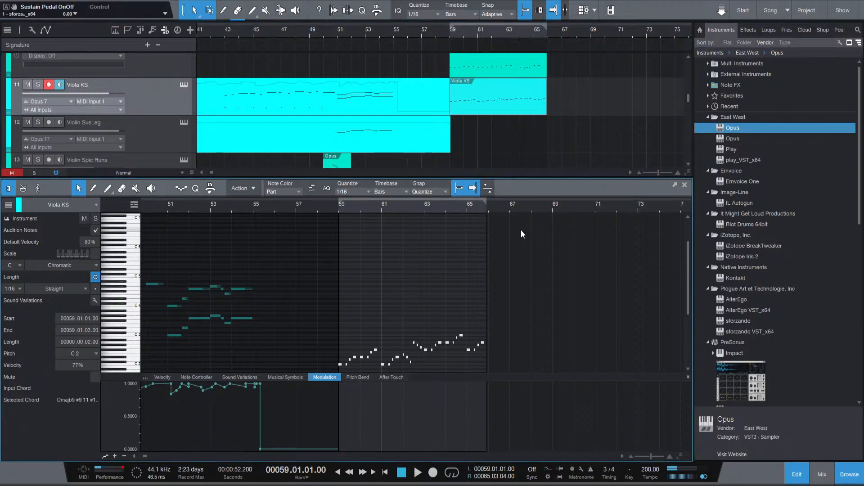
Solo the Viola KS track and play its pasted run from bar 59.
{"action": "key", "text": "space"}
{"action": "left_click", "coordinate": [38, 84]}
{"action": "scroll", "coordinate": [301, 225], "scroll_direction": "down", "scroll_amount": 4}
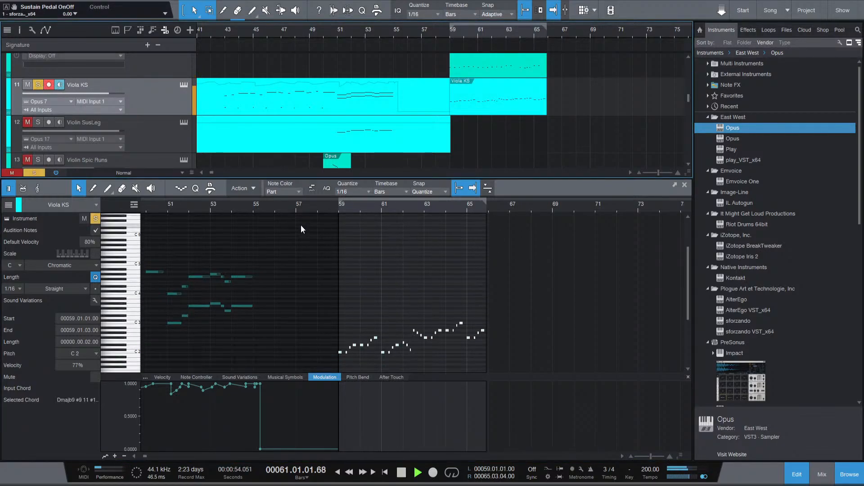
{"action": "scroll", "coordinate": [318, 230], "scroll_direction": "down", "scroll_amount": 4}
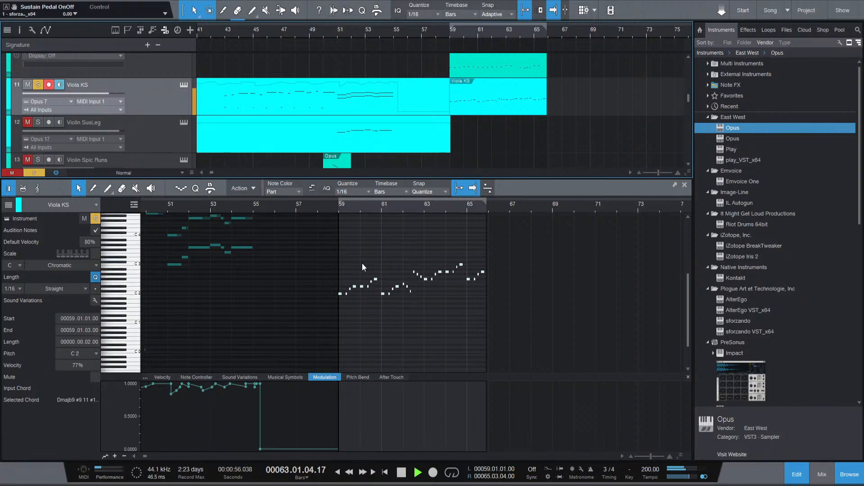
Trim the earlier Viola KS part to end at about bar 55 and extend the new part's start back to 58.03.01.
{"action": "key", "text": "f"}
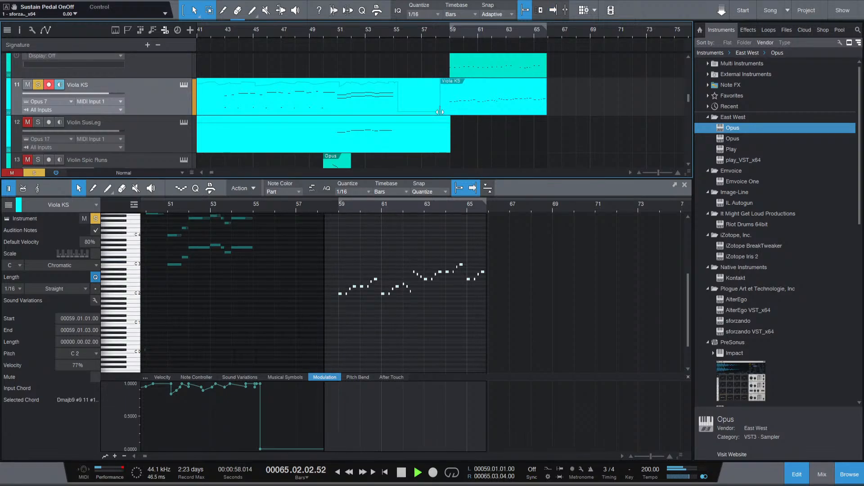
{"action": "left_click", "coordinate": [430, 108]}
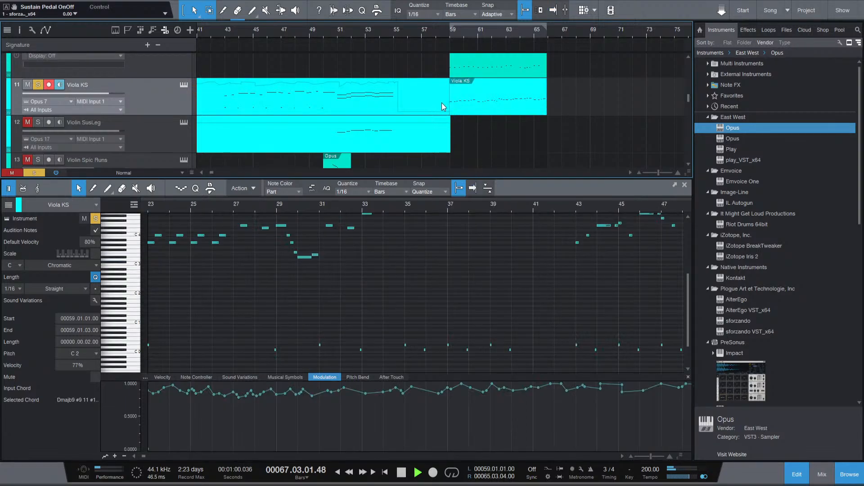
{"action": "left_click_drag", "start_coordinate": [446, 104], "coordinate": [395, 107]}
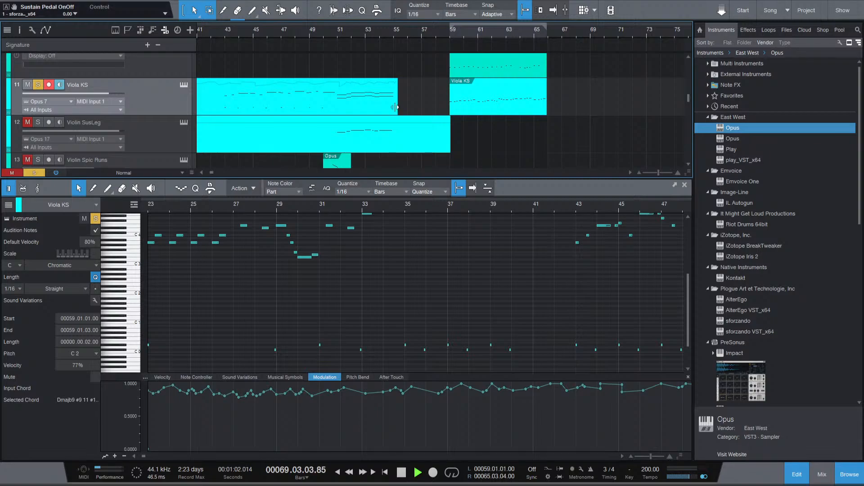
{"action": "left_click", "coordinate": [455, 107]}
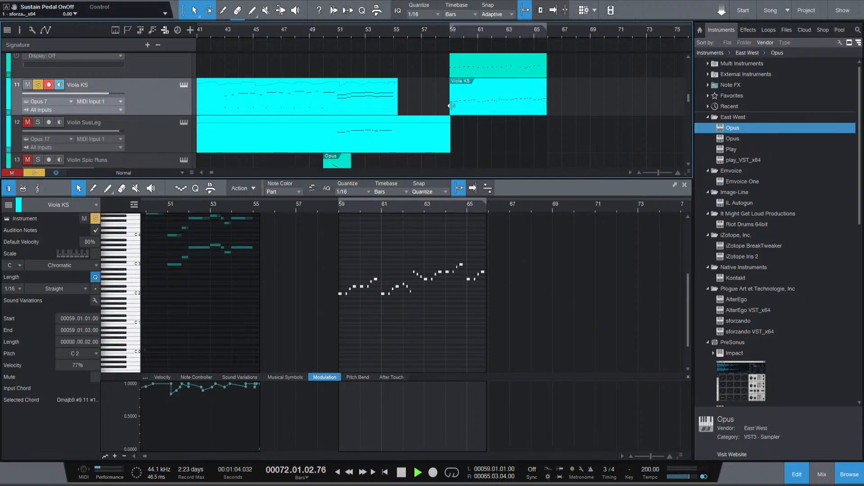
{"action": "left_click_drag", "start_coordinate": [451, 105], "coordinate": [446, 106]}
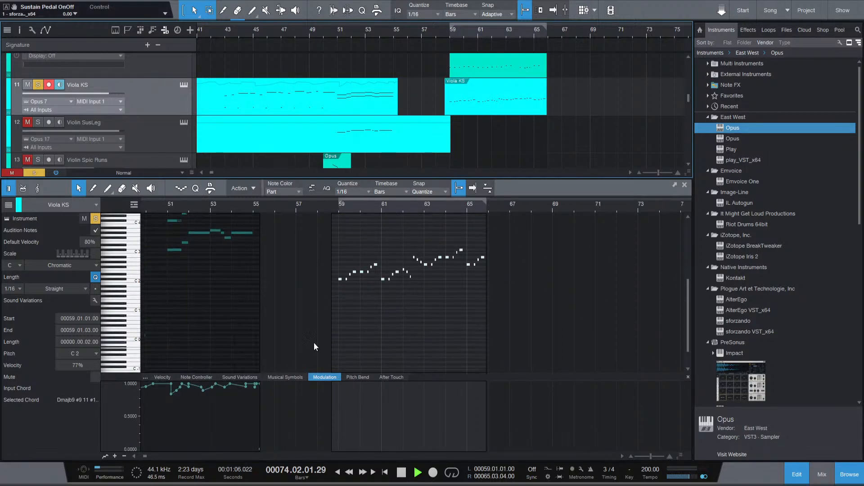
Stop playback and copy the C#0 keyswitch note just before bar 50 in the earlier Viola KS part.
{"action": "scroll", "coordinate": [311, 338], "scroll_direction": "down", "scroll_amount": 2}
{"action": "key", "text": "space"}
{"action": "scroll", "coordinate": [285, 329], "scroll_direction": "down", "scroll_amount": 5}
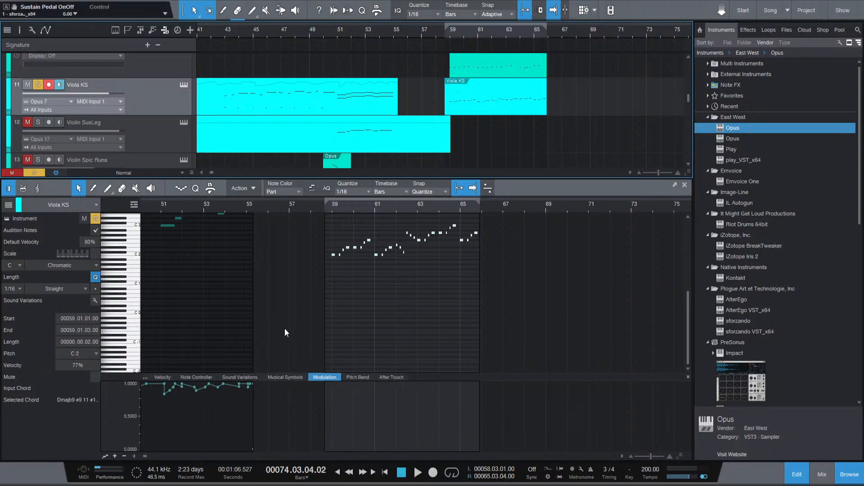
{"action": "scroll", "coordinate": [206, 330], "scroll_direction": "up", "scroll_amount": 6}
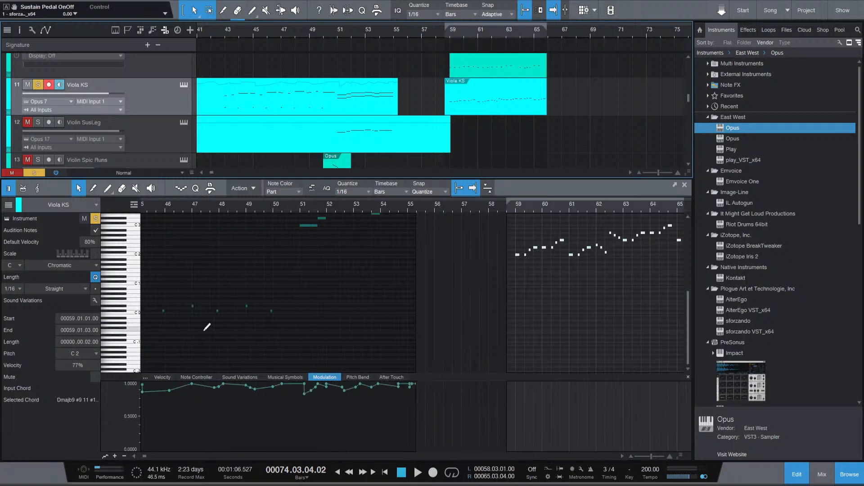
{"action": "left_click", "coordinate": [272, 311]}
{"action": "left_click", "coordinate": [513, 206]}
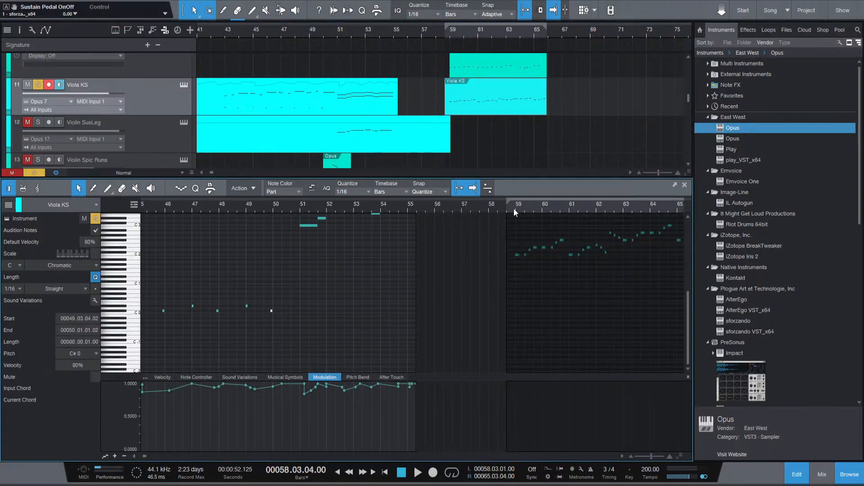
{"action": "key", "text": "ctrl+v"}
{"action": "key", "text": "space"}
{"action": "key", "text": "space"}
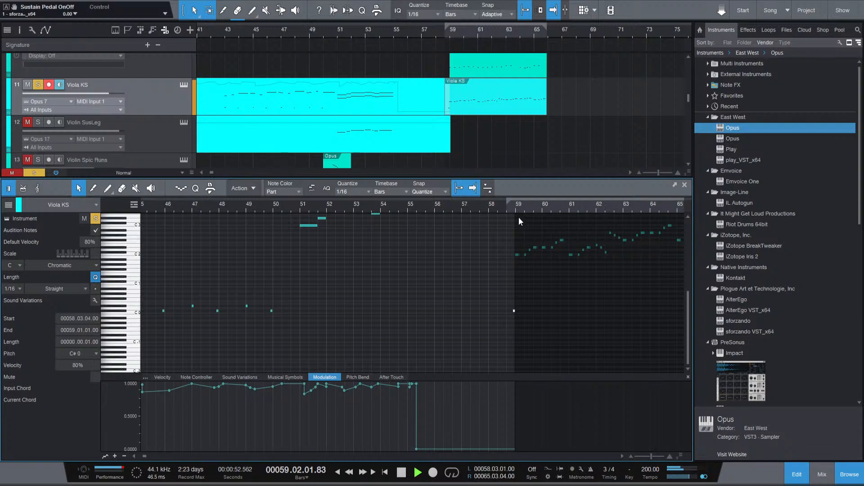
{"action": "key", "text": "ctrl+z"}
Paste the C#0 keyswitch at 58.03.03 in the new Viola KS part, play the opening of the run and stop.
{"action": "left_click", "coordinate": [445, 107]}
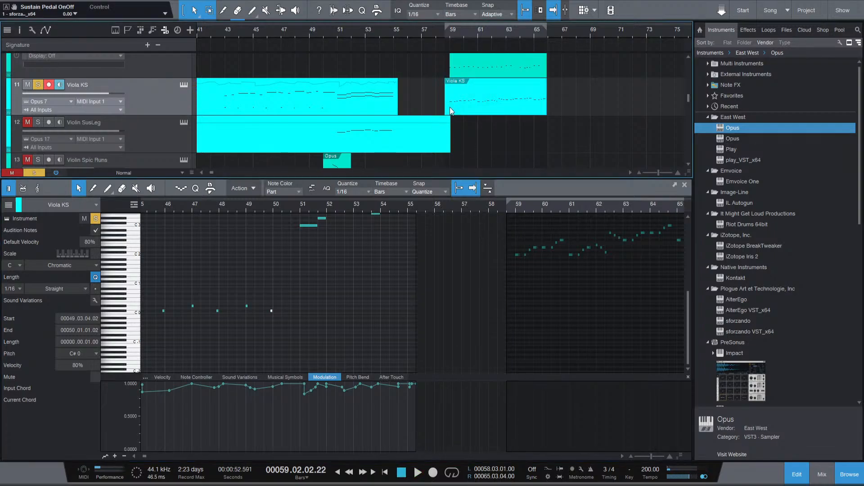
{"action": "left_click", "coordinate": [321, 211]}
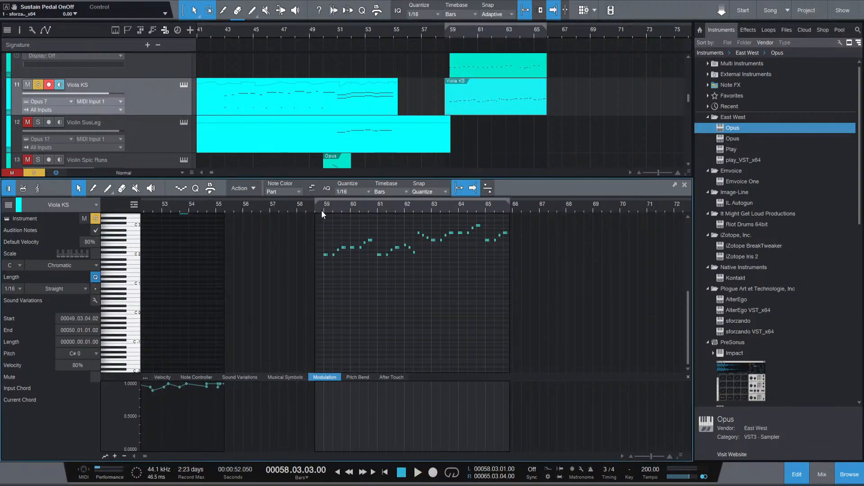
{"action": "key", "text": "space"}
{"action": "scroll", "coordinate": [325, 306], "scroll_direction": "up", "scroll_amount": 5}
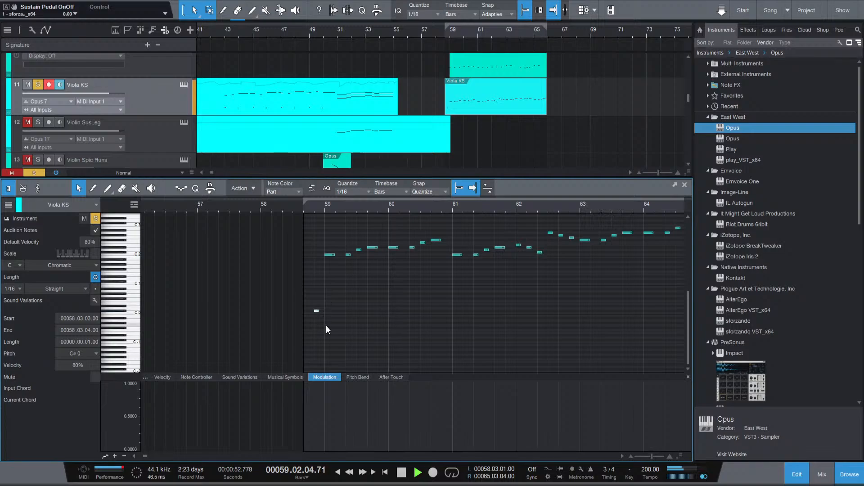
{"action": "key", "text": "space"}
Move the pasted keyswitch note to D#0 at 58.03.04 and play the viola run.
{"action": "left_click", "coordinate": [309, 300]}
{"action": "mouse_move", "coordinate": [309, 298]}
{"action": "left_mouse_down"}
{"action": "mouse_move", "coordinate": [332, 319]}
{"action": "mouse_move", "coordinate": [317, 306]}
{"action": "left_mouse_up"}
{"action": "left_click_drag", "start_coordinate": [317, 306], "coordinate": [322, 306]}
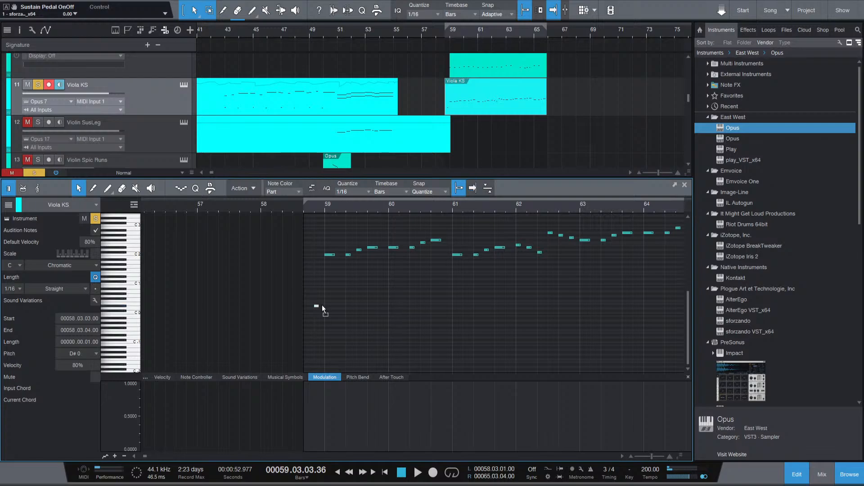
{"action": "left_click", "coordinate": [303, 208]}
{"action": "key", "text": "space"}
{"action": "left_click", "coordinate": [390, 301]}
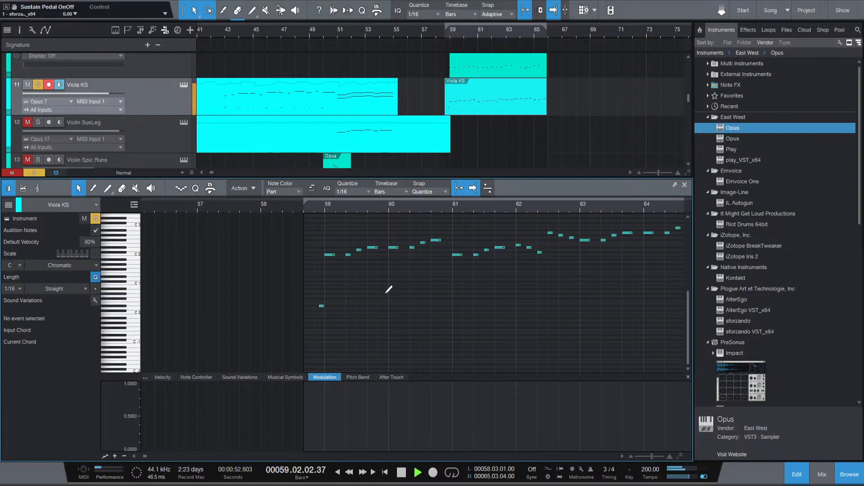
Unsolo the Viola KS track, listen to the run with the other instruments and stop playback.
{"action": "scroll", "coordinate": [388, 292], "scroll_direction": "down", "scroll_amount": 5}
{"action": "scroll", "coordinate": [391, 288], "scroll_direction": "down", "scroll_amount": 1}
{"action": "scroll", "coordinate": [439, 288], "scroll_direction": "down", "scroll_amount": 1}
{"action": "scroll", "coordinate": [443, 283], "scroll_direction": "up", "scroll_amount": 2}
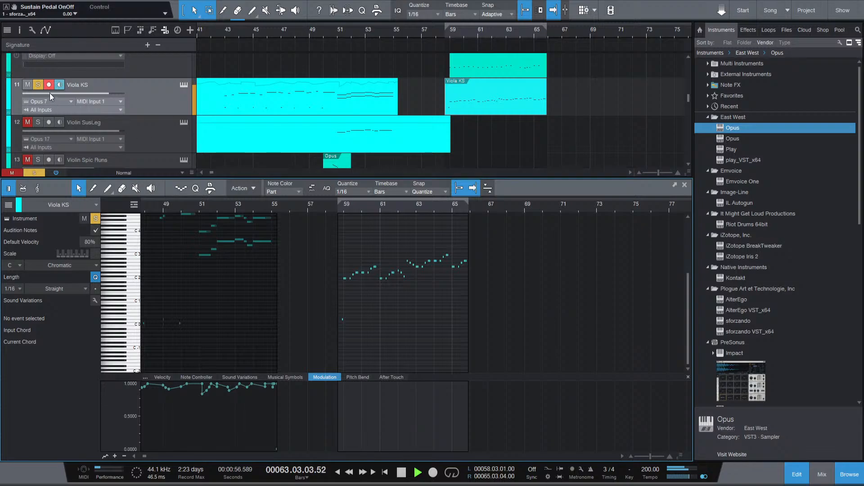
{"action": "left_click", "coordinate": [38, 85]}
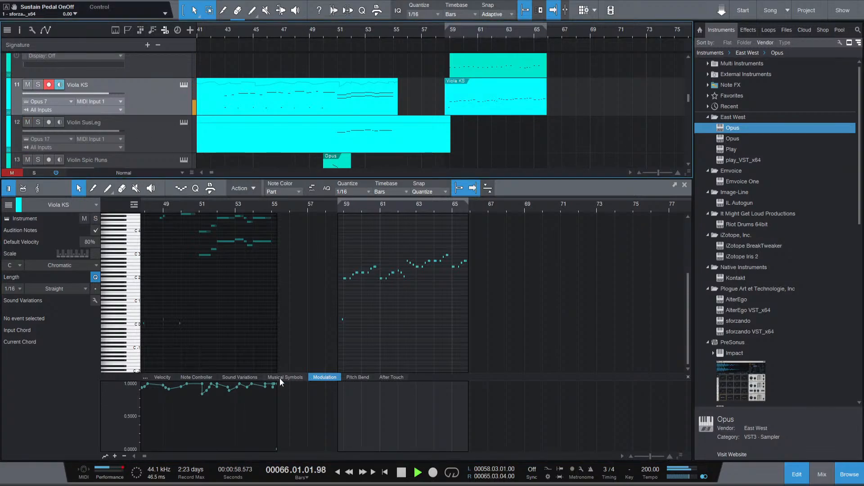
{"action": "key", "text": "space"}
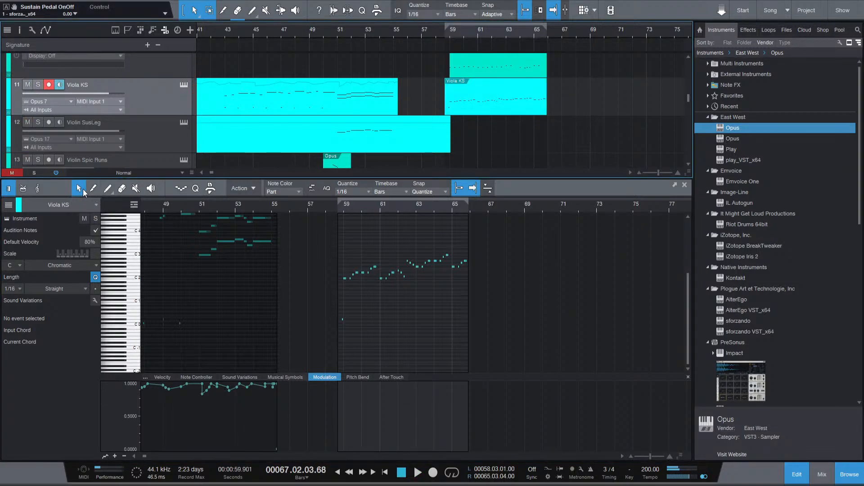
Draw a near-maximum modulation curve across the new Viola KS part and play it.
{"action": "left_click", "coordinate": [109, 188]}
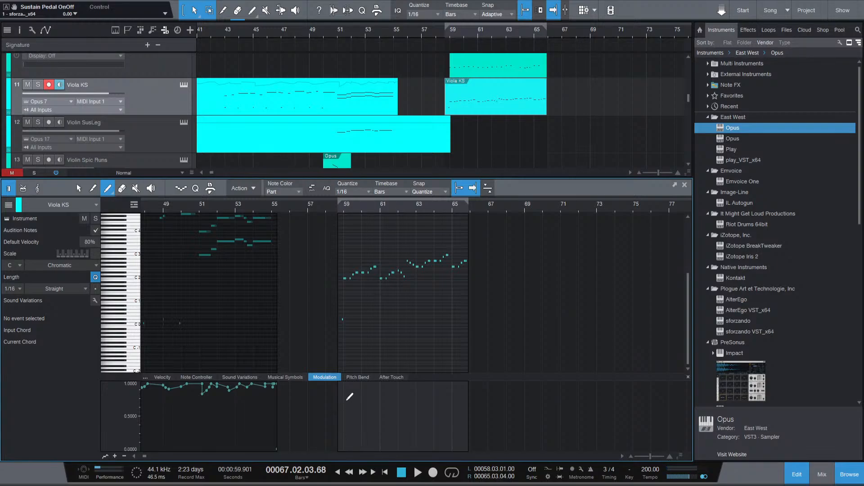
{"action": "left_click_drag", "start_coordinate": [341, 390], "coordinate": [477, 378]}
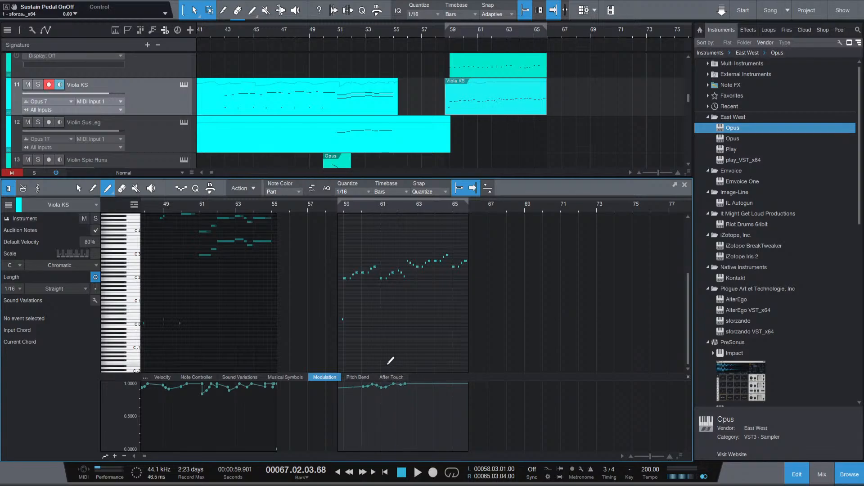
{"action": "key", "text": "space"}
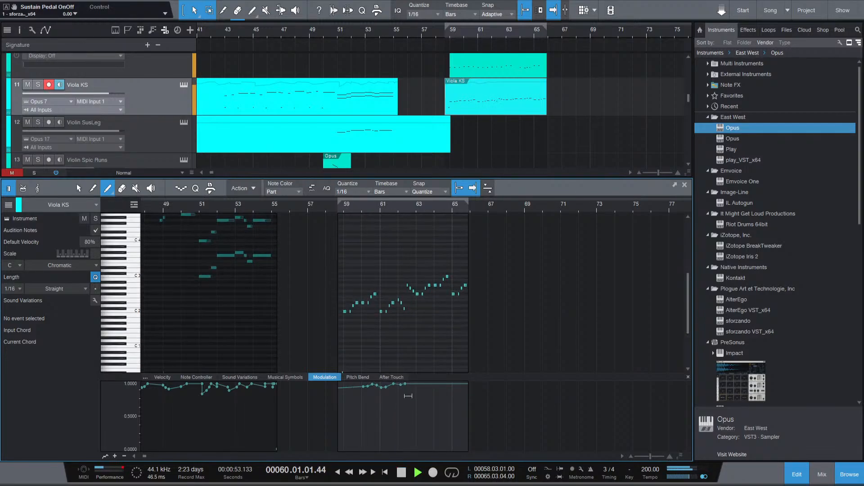
Redraw the Viola KS modulation in an enlarged lane, rising from about 0.83 to 1.0 by bar 63, and replay the run.
{"action": "scroll", "coordinate": [416, 394], "scroll_direction": "up", "scroll_amount": 3}
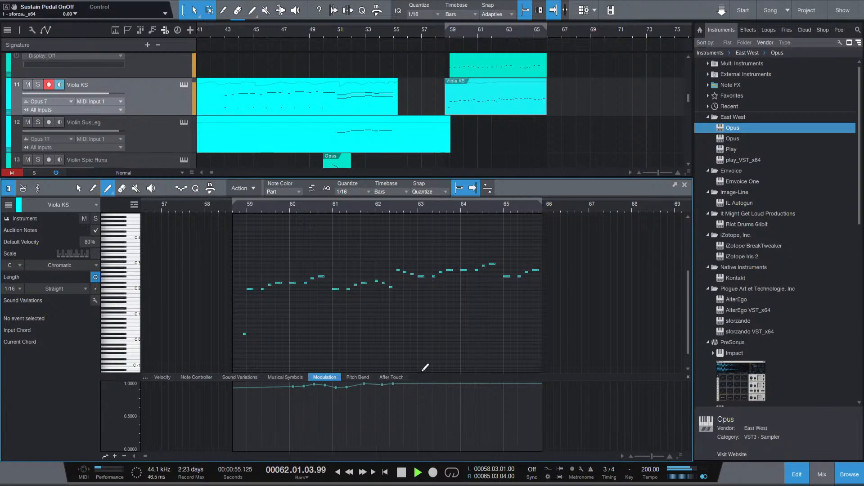
{"action": "left_click_drag", "start_coordinate": [423, 374], "coordinate": [423, 281]}
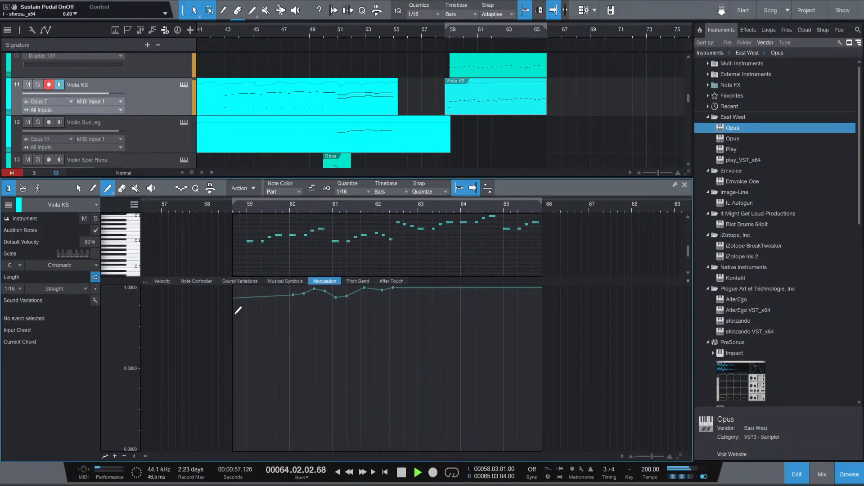
{"action": "mouse_move", "coordinate": [234, 314]}
{"action": "left_mouse_down"}
{"action": "mouse_move", "coordinate": [351, 310]}
{"action": "mouse_move", "coordinate": [443, 286]}
{"action": "mouse_move", "coordinate": [549, 284]}
{"action": "left_mouse_up"}
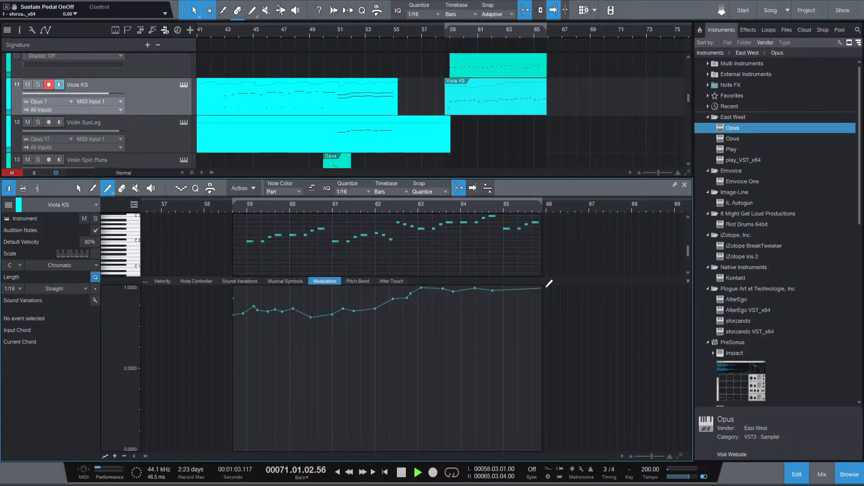
{"action": "left_click", "coordinate": [235, 211]}
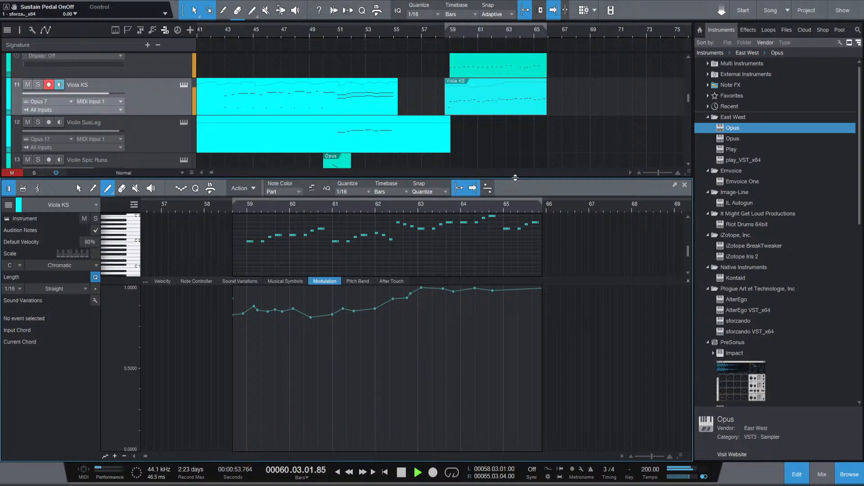
Raise the velocities of all notes in the new Viola KS part by about 8 percentage points and replay it.
{"action": "left_click_drag", "start_coordinate": [515, 178], "coordinate": [505, 205]}
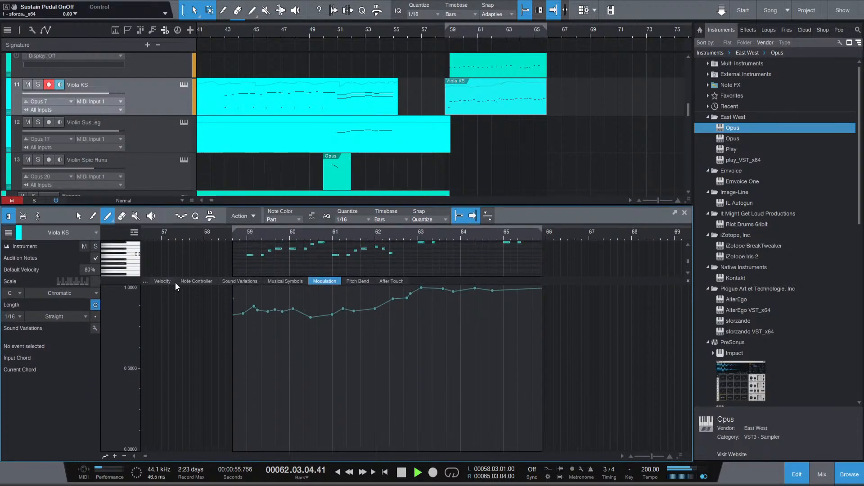
{"action": "left_click", "coordinate": [163, 280]}
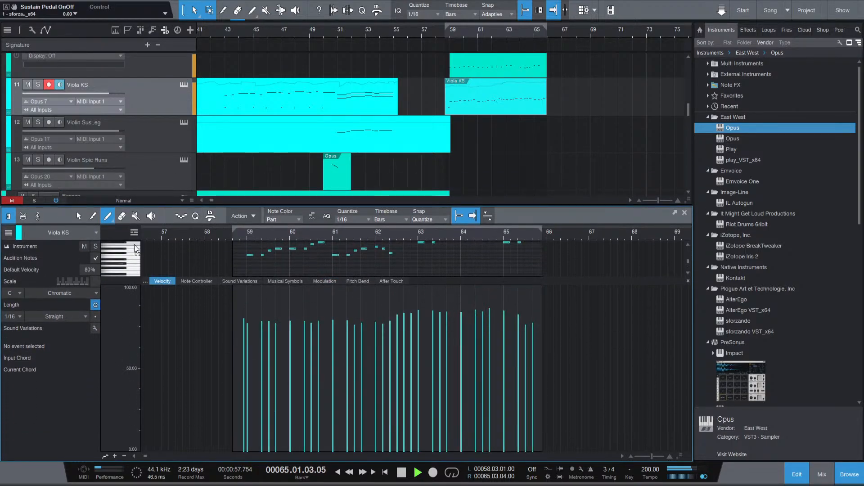
{"action": "left_click", "coordinate": [78, 216]}
{"action": "key", "text": "ctrl+a"}
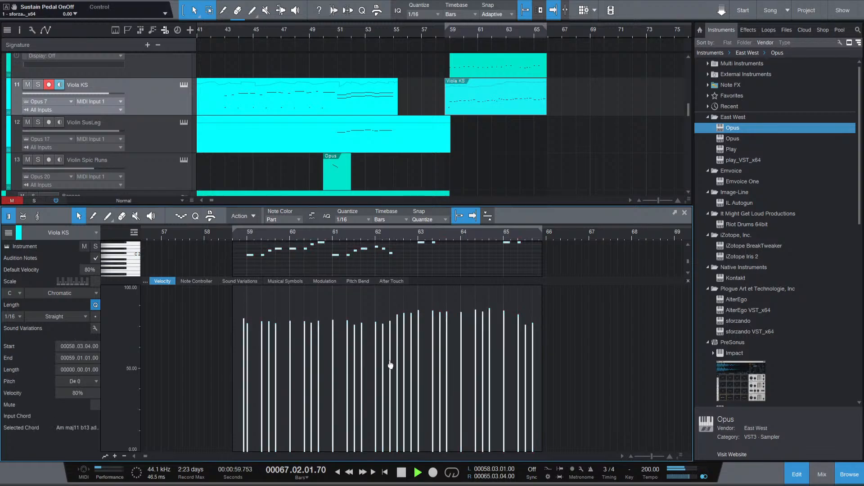
{"action": "left_click_drag", "start_coordinate": [389, 365], "coordinate": [382, 354]}
{"action": "left_click", "coordinate": [244, 236]}
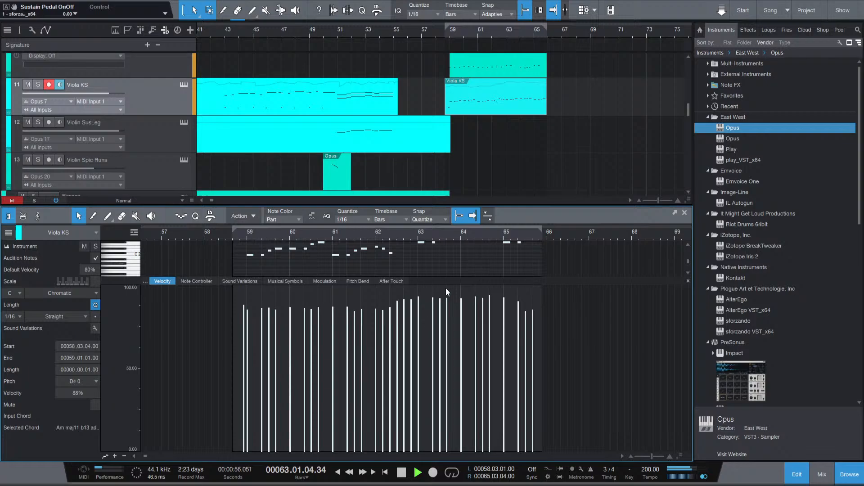
Transpose the whole viola run up one octave, return its keyswitch note to D#0 and play it.
{"action": "left_click", "coordinate": [445, 267]}
{"action": "key", "text": "space"}
{"action": "key", "text": "ctrl+a"}
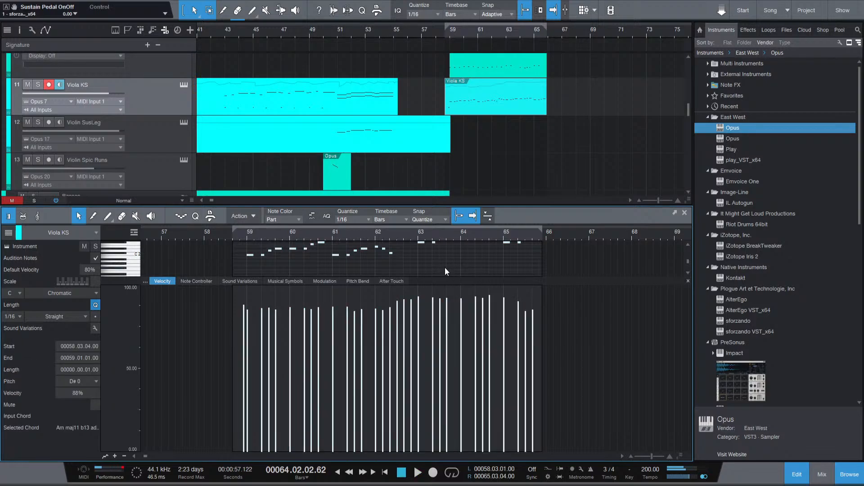
{"action": "key", "text": "shift+Up"}
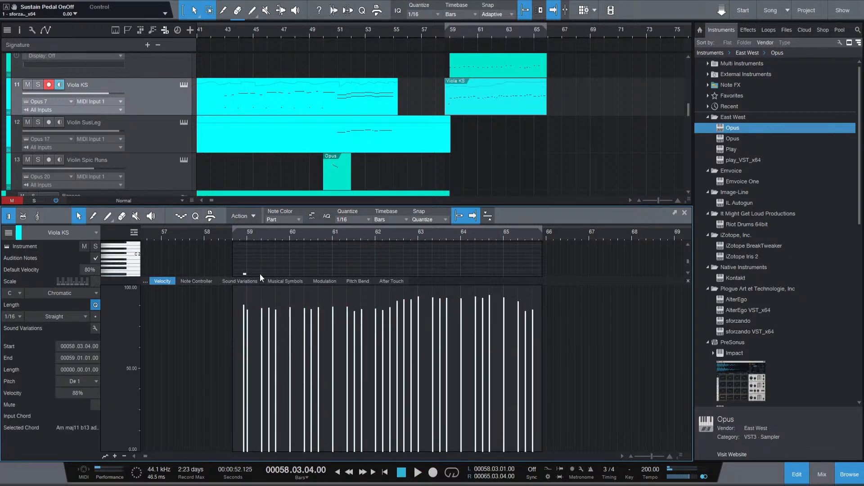
{"action": "left_click", "coordinate": [245, 274]}
{"action": "key", "text": "shift+Down"}
{"action": "key", "text": "space"}
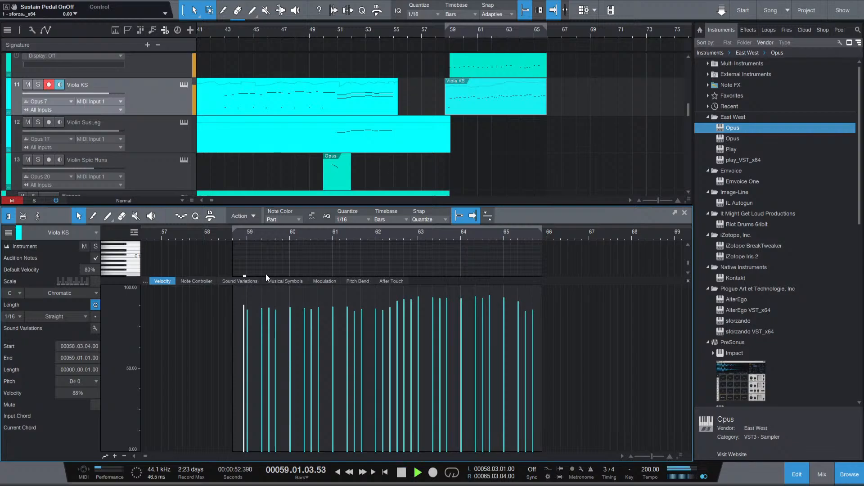
Solo the Viola KS track to check the transposed run, unsolo it and replay all instruments from bar 59.
{"action": "left_click", "coordinate": [39, 85]}
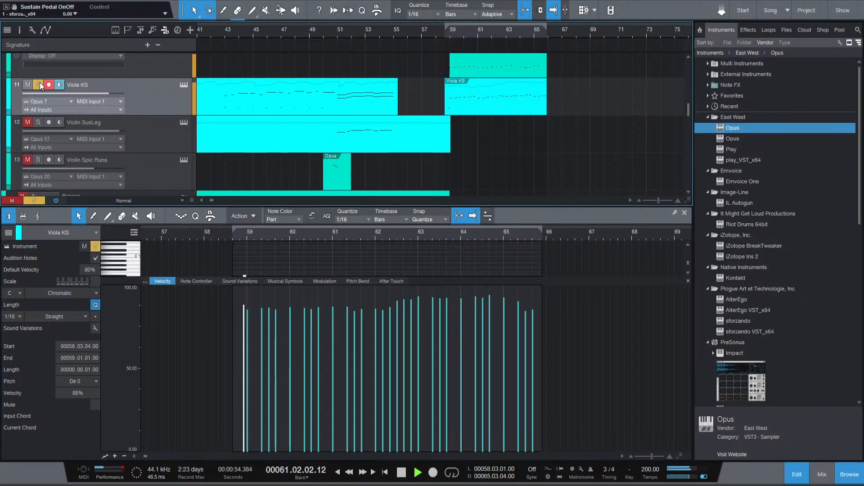
{"action": "left_click_drag", "start_coordinate": [505, 205], "coordinate": [467, 301]}
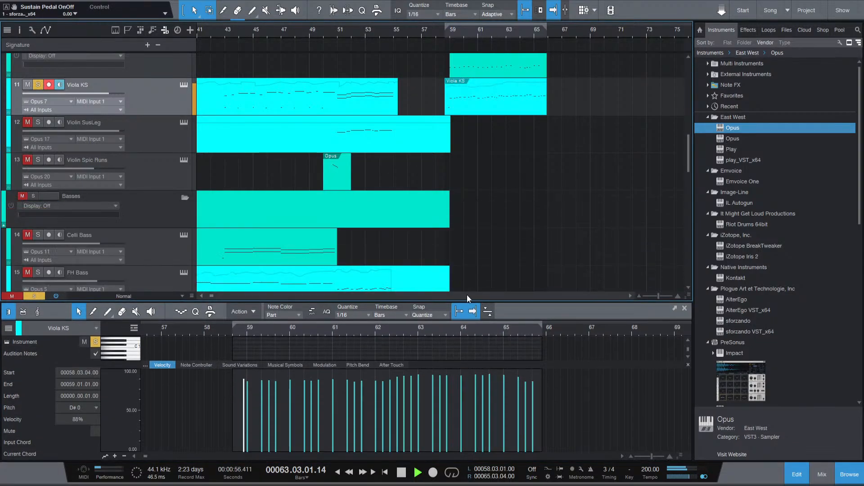
{"action": "key", "text": "space"}
{"action": "left_click", "coordinate": [39, 85]}
{"action": "left_click", "coordinate": [450, 30]}
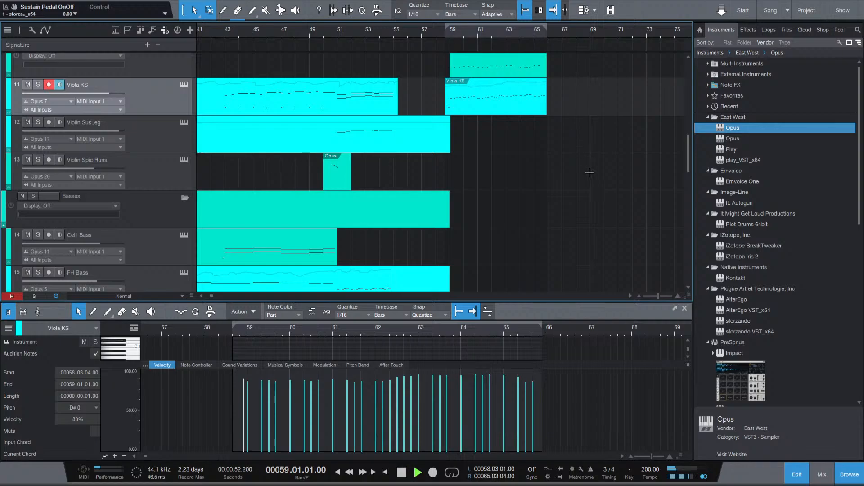
{"action": "key", "text": "space"}
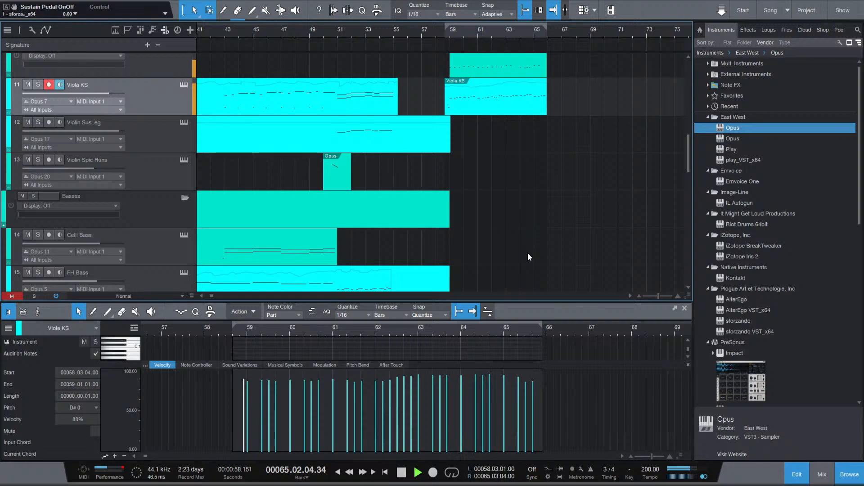
Replay the arrangement from about bar 50 through the bar 59 run to hear the viola doubling in context.
{"action": "key", "text": "space"}
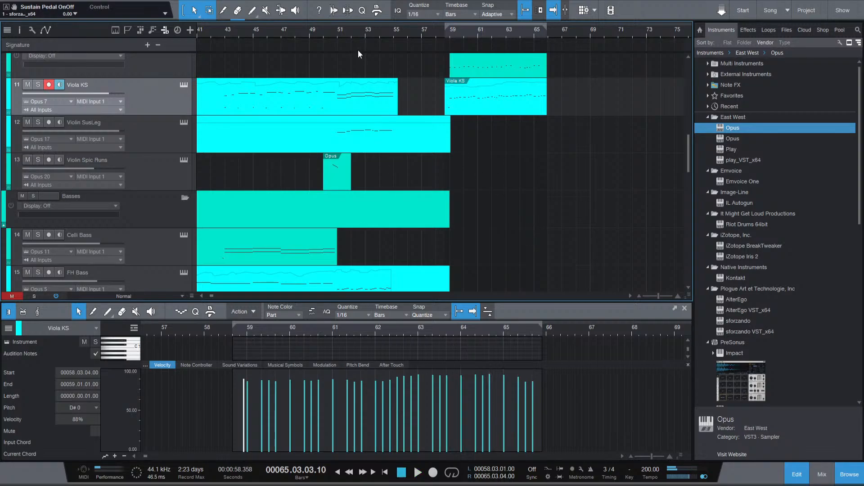
{"action": "left_click", "coordinate": [332, 34]}
{"action": "key", "text": "space"}
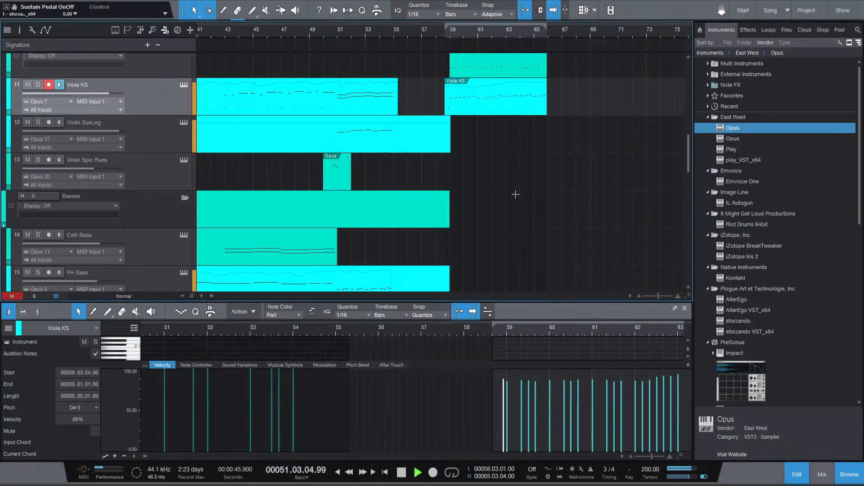
{"action": "scroll", "coordinate": [482, 182], "scroll_direction": "down", "scroll_amount": 2}
{"action": "scroll", "coordinate": [482, 182], "scroll_direction": "down", "scroll_amount": 3}
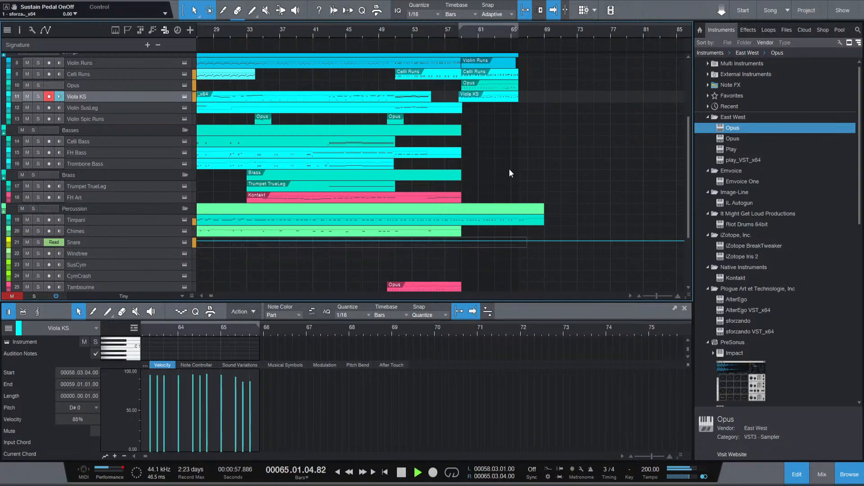
{"action": "key", "text": "space"}
Extend the Chimes part to bar 69, play the passage and select the part's last note at bar 55.
{"action": "scroll", "coordinate": [469, 171], "scroll_direction": "down", "scroll_amount": 3}
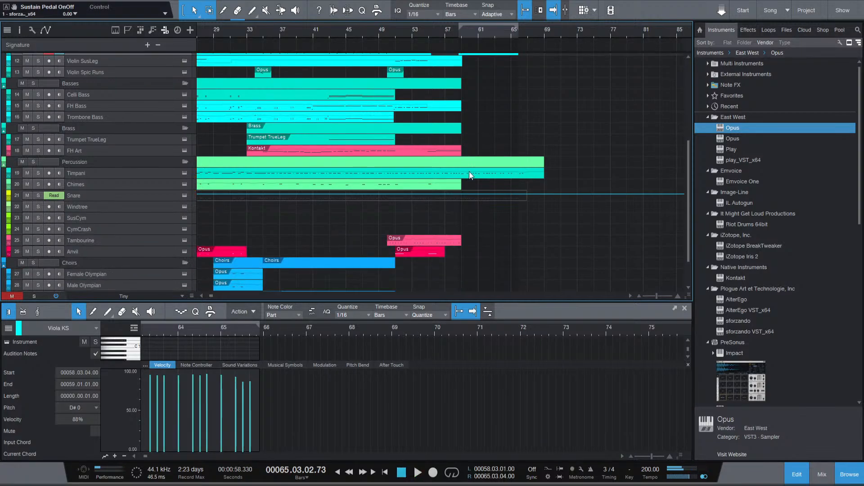
{"action": "left_click", "coordinate": [453, 151]}
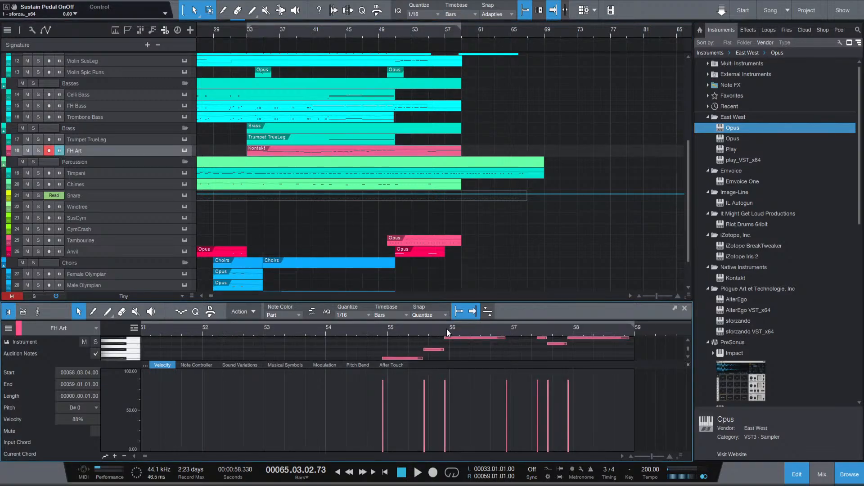
{"action": "left_click", "coordinate": [452, 184]}
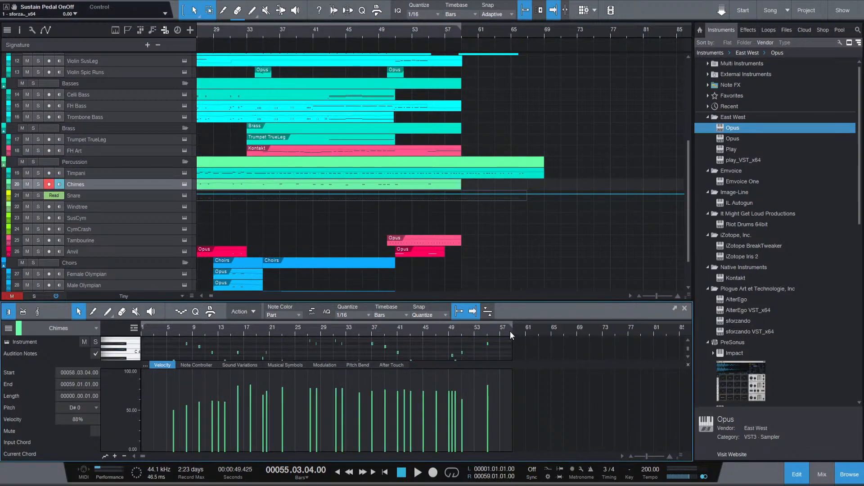
{"action": "left_click_drag", "start_coordinate": [465, 185], "coordinate": [544, 185]}
{"action": "key", "text": "space"}
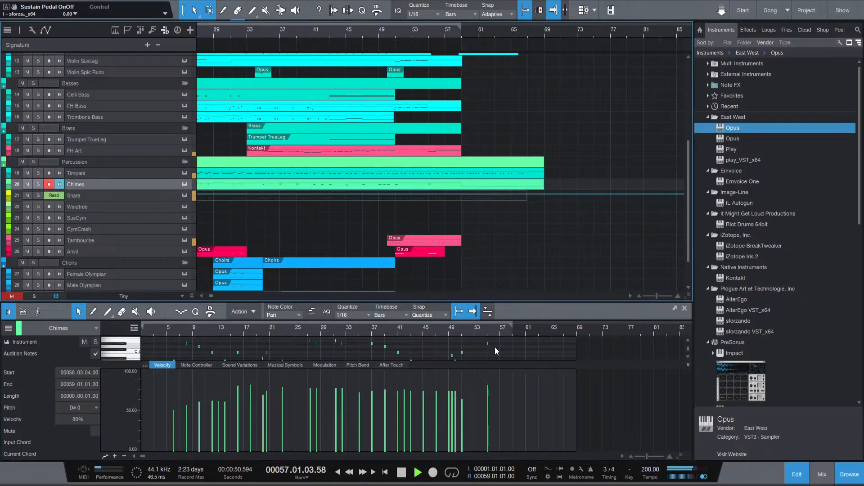
{"action": "left_click", "coordinate": [488, 344]}
{"action": "key", "text": "space"}
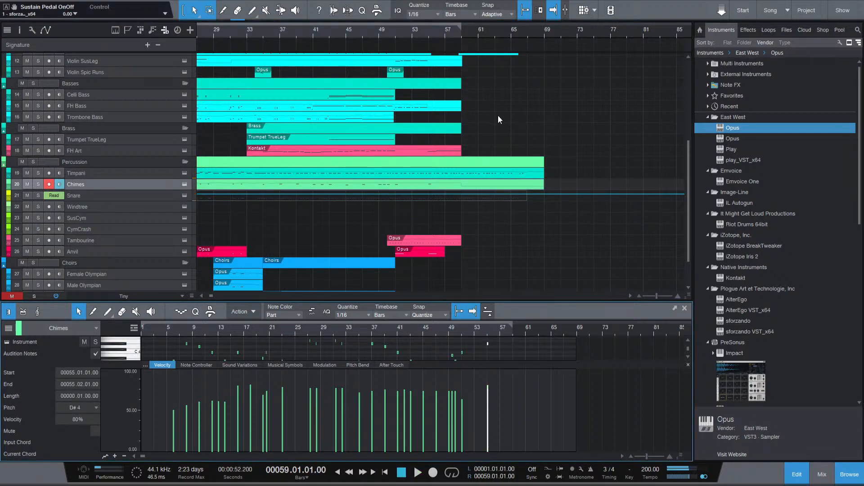
Open the new Viola KS part in an enlarged note editor, play its opening from bar 59 and examine the run's pitches.
{"action": "scroll", "coordinate": [498, 116], "scroll_direction": "up", "scroll_amount": 3}
{"action": "left_click", "coordinate": [477, 85]}
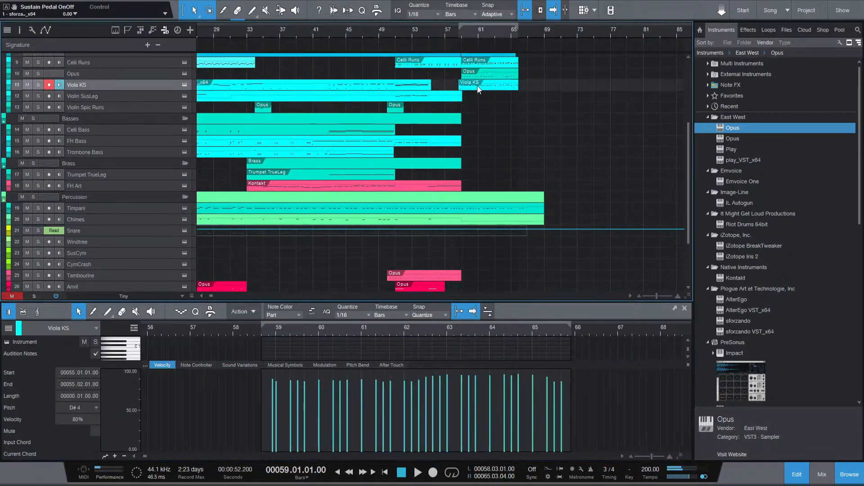
{"action": "left_click", "coordinate": [515, 296]}
{"action": "left_click_drag", "start_coordinate": [516, 310], "coordinate": [490, 196]}
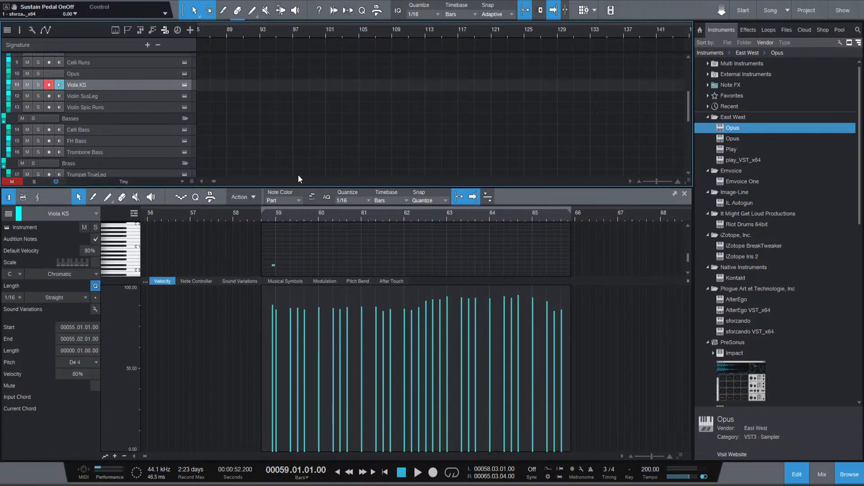
{"action": "left_click_drag", "start_coordinate": [220, 180], "coordinate": [212, 181]}
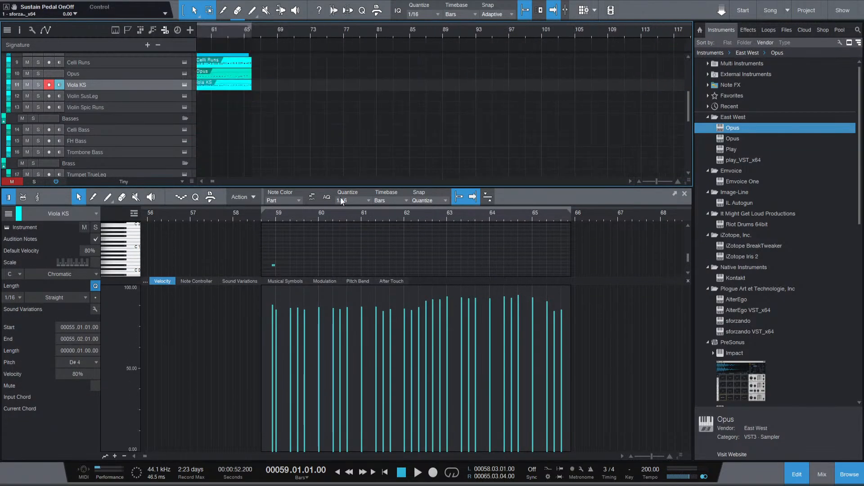
{"action": "left_click", "coordinate": [260, 216]}
{"action": "key", "text": "space"}
{"action": "key", "text": "space"}
{"action": "scroll", "coordinate": [292, 251], "scroll_direction": "up", "scroll_amount": 6}
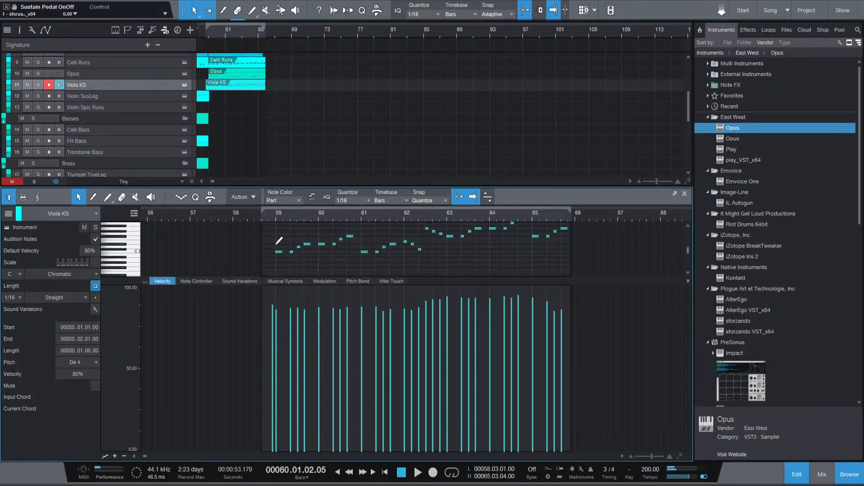
{"action": "scroll", "coordinate": [270, 250], "scroll_direction": "up", "scroll_amount": 3}
Look through the lower tracks, open the Chimes part in the note editor and play from about bar 57 to bar 59.
{"action": "scroll", "coordinate": [255, 166], "scroll_direction": "down", "scroll_amount": 5}
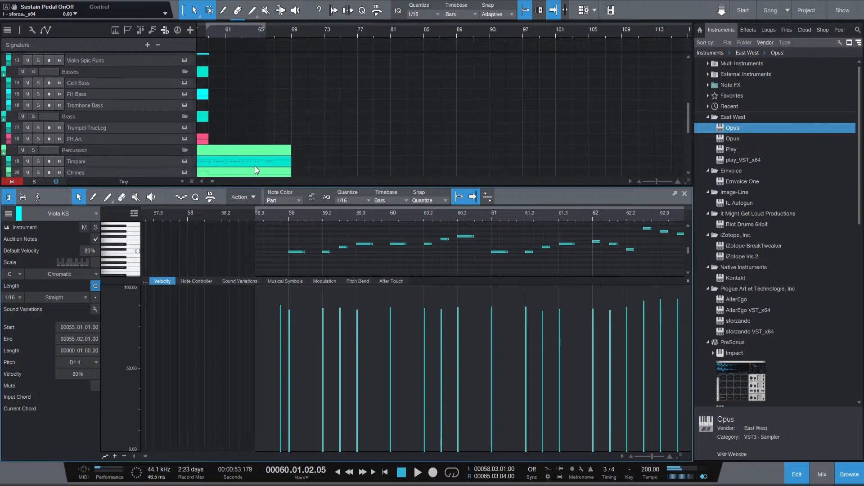
{"action": "scroll", "coordinate": [215, 152], "scroll_direction": "down", "scroll_amount": 3}
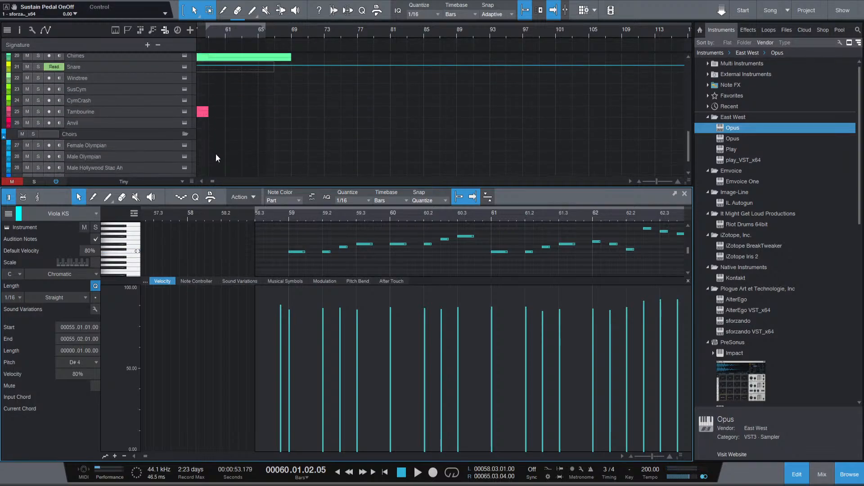
{"action": "scroll", "coordinate": [216, 153], "scroll_direction": "left", "scroll_amount": 4}
{"action": "scroll", "coordinate": [252, 151], "scroll_direction": "down", "scroll_amount": 1}
{"action": "scroll", "coordinate": [380, 168], "scroll_direction": "up", "scroll_amount": 5}
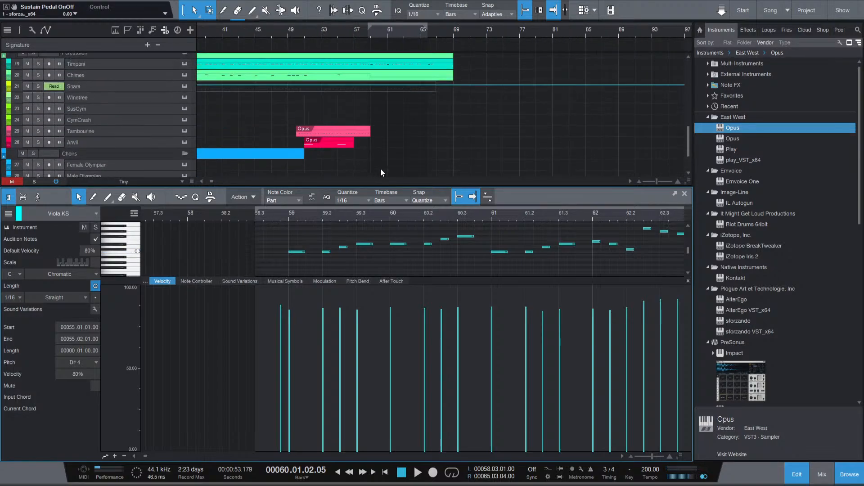
{"action": "scroll", "coordinate": [373, 139], "scroll_direction": "up", "scroll_amount": 3}
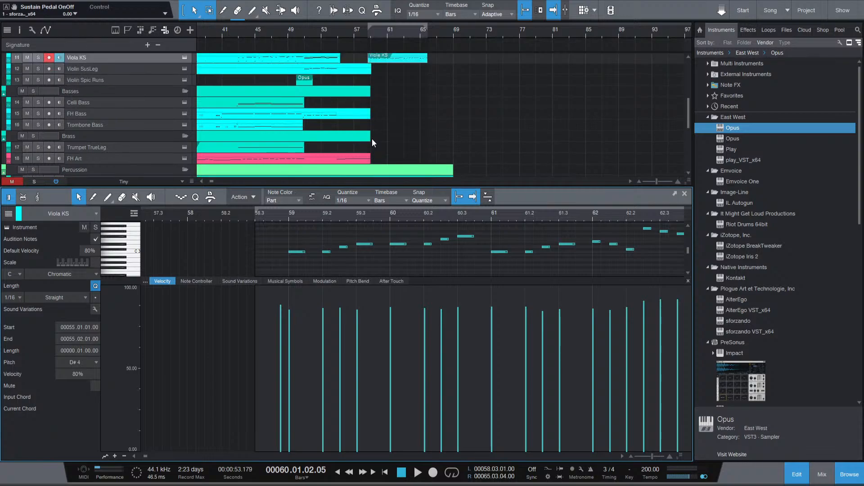
{"action": "scroll", "coordinate": [371, 140], "scroll_direction": "down", "scroll_amount": 4}
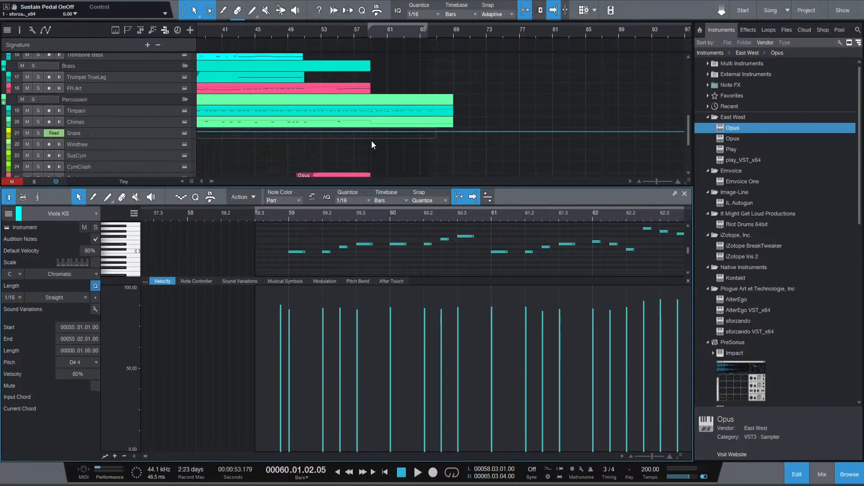
{"action": "left_click", "coordinate": [401, 86]}
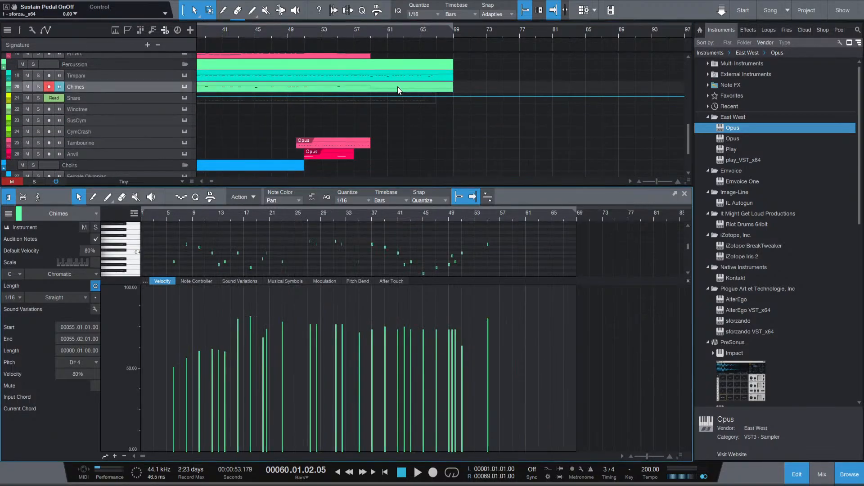
{"action": "left_click", "coordinate": [500, 214]}
{"action": "key", "text": "space"}
{"action": "key", "text": "space"}
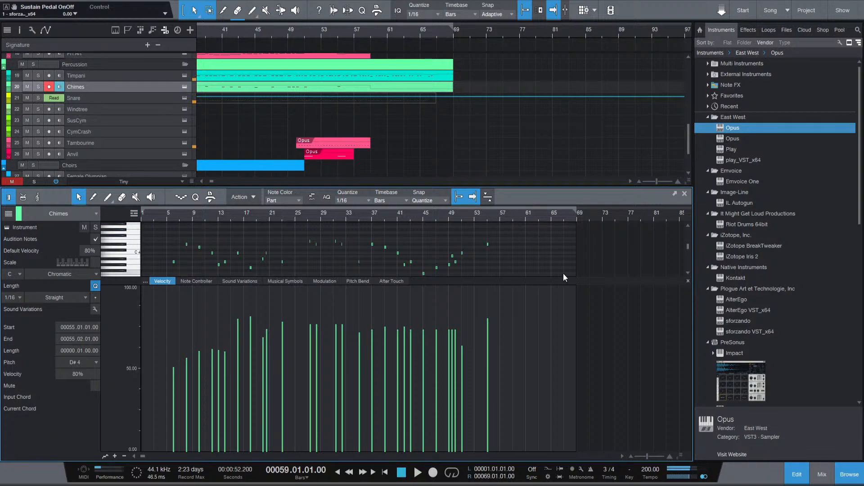
Add a one-beat C4 note to the Chimes part on the first beat of bar 59.
{"action": "scroll", "coordinate": [514, 238], "scroll_direction": "up", "scroll_amount": 2}
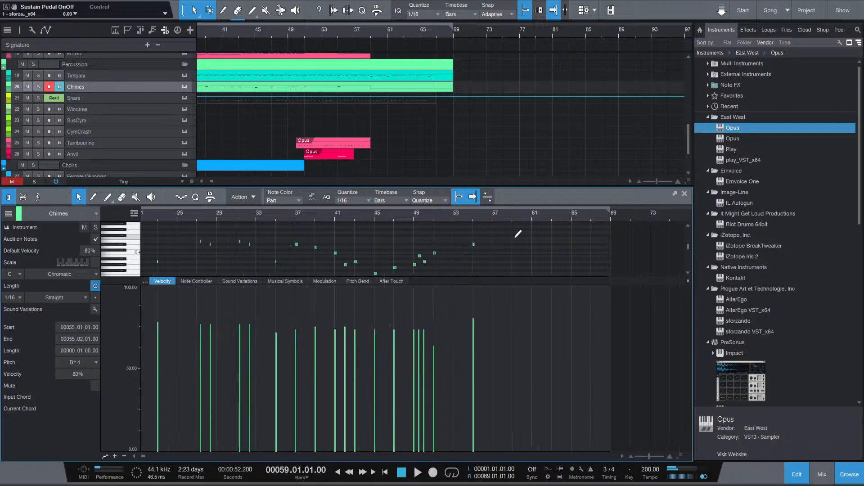
{"action": "scroll", "coordinate": [513, 249], "scroll_direction": "down", "scroll_amount": 2}
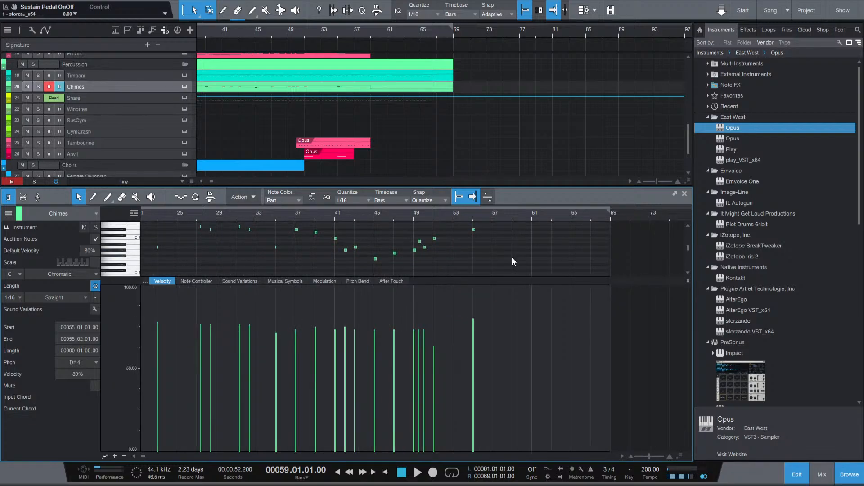
{"action": "scroll", "coordinate": [511, 266], "scroll_direction": "down", "scroll_amount": 1}
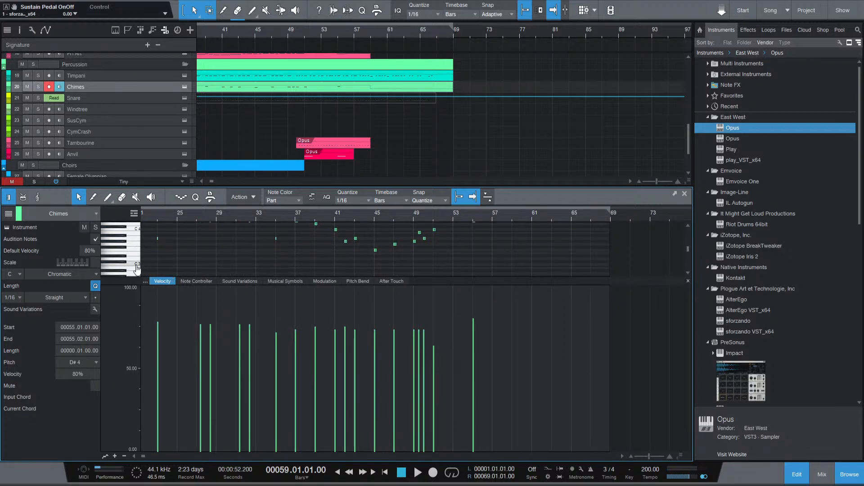
{"action": "scroll", "coordinate": [499, 243], "scroll_direction": "up", "scroll_amount": 3}
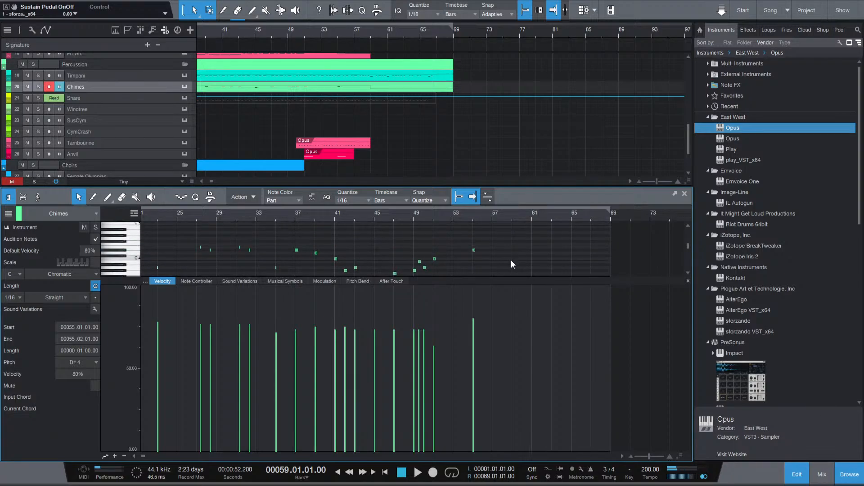
{"action": "double_click", "coordinate": [513, 260]}
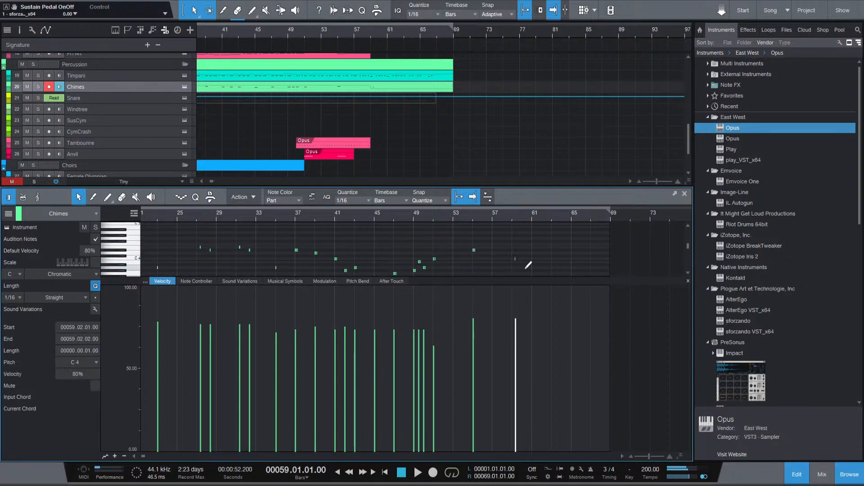
{"action": "scroll", "coordinate": [525, 264], "scroll_direction": "up", "scroll_amount": 4}
{"action": "mouse_move", "coordinate": [536, 260]}
{"action": "left_mouse_down"}
{"action": "mouse_move", "coordinate": [511, 260]}
{"action": "mouse_move", "coordinate": [536, 259]}
{"action": "left_mouse_up"}
{"action": "scroll", "coordinate": [440, 223], "scroll_direction": "down", "scroll_amount": 5}
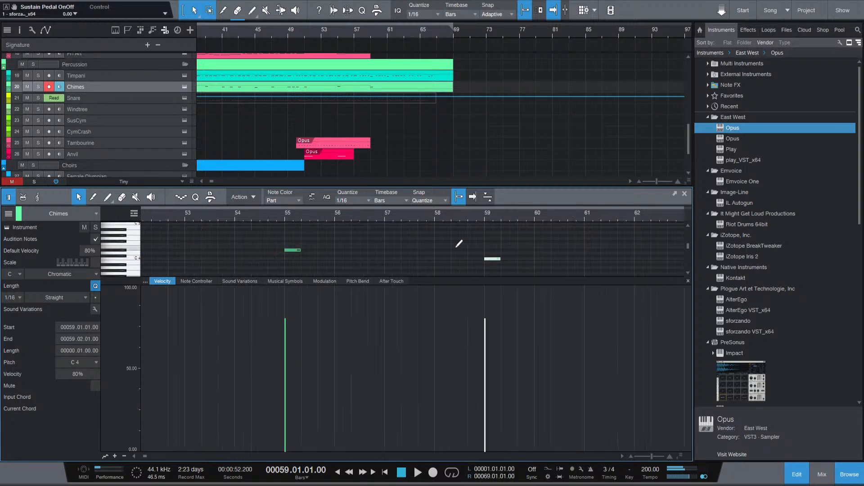
Lower the velocity of the chime note at bar 59 to 43%, playing the passage between adjustments to check its level.
{"action": "left_click", "coordinate": [399, 215]}
{"action": "key", "text": "space"}
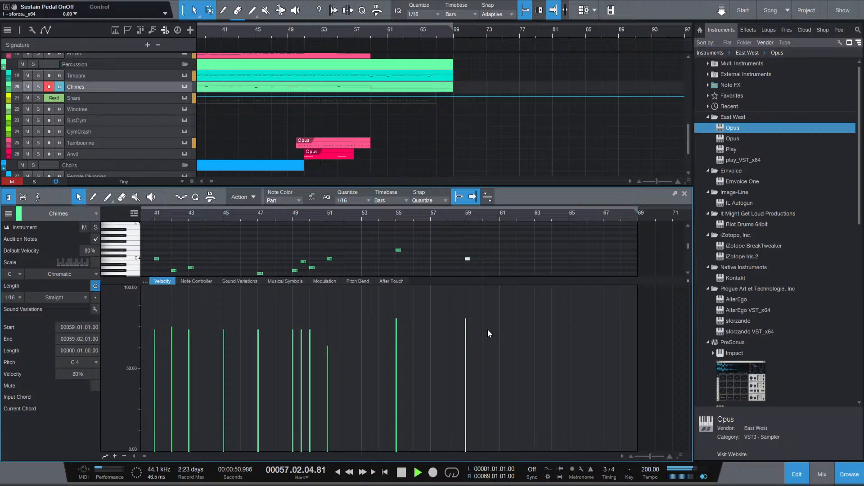
{"action": "key", "text": "space"}
{"action": "left_click_drag", "start_coordinate": [465, 320], "coordinate": [466, 334]}
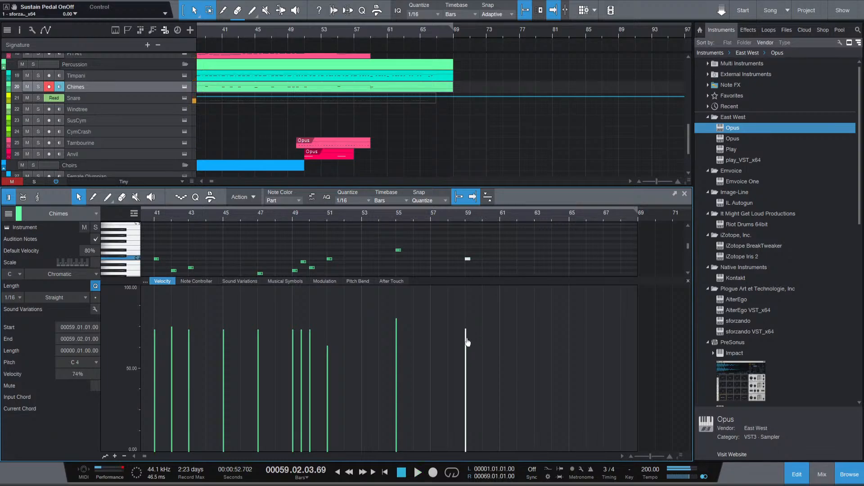
{"action": "left_click", "coordinate": [434, 216]}
{"action": "key", "text": "space"}
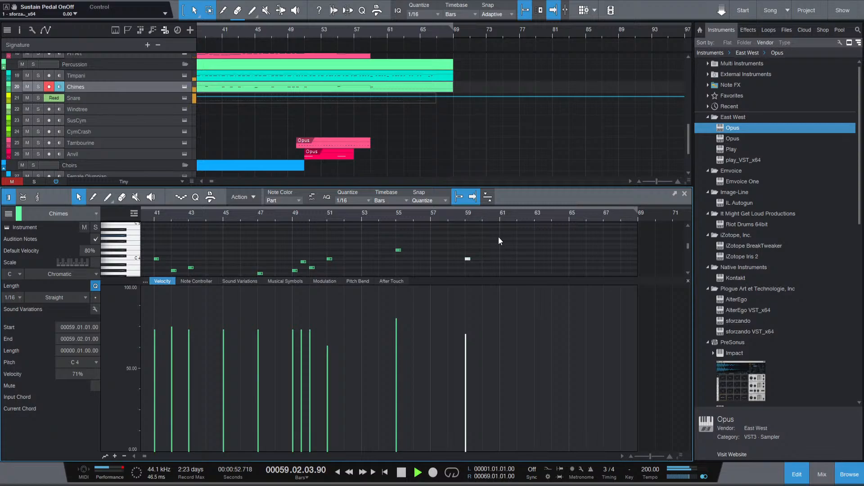
{"action": "left_click", "coordinate": [511, 261]}
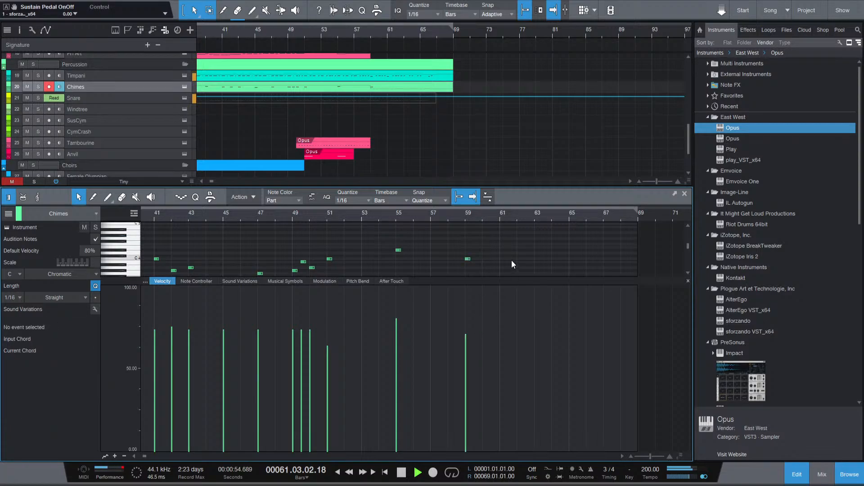
{"action": "left_click_drag", "start_coordinate": [466, 337], "coordinate": [466, 354]}
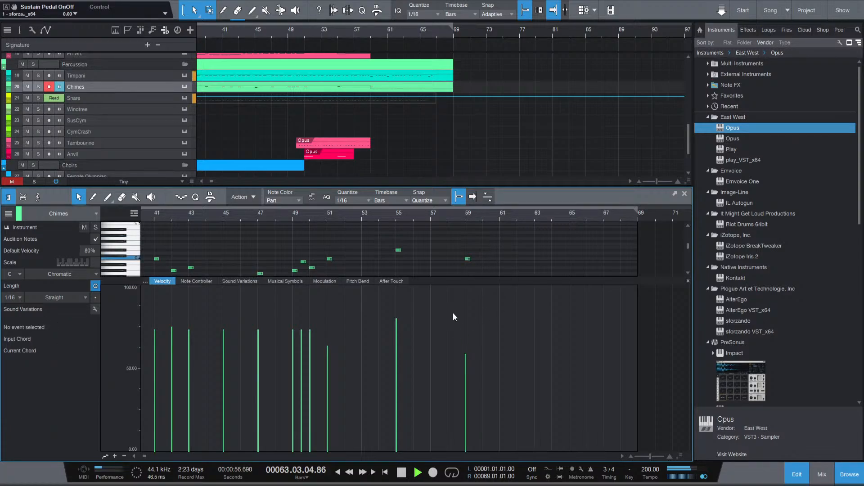
{"action": "left_click", "coordinate": [428, 215]}
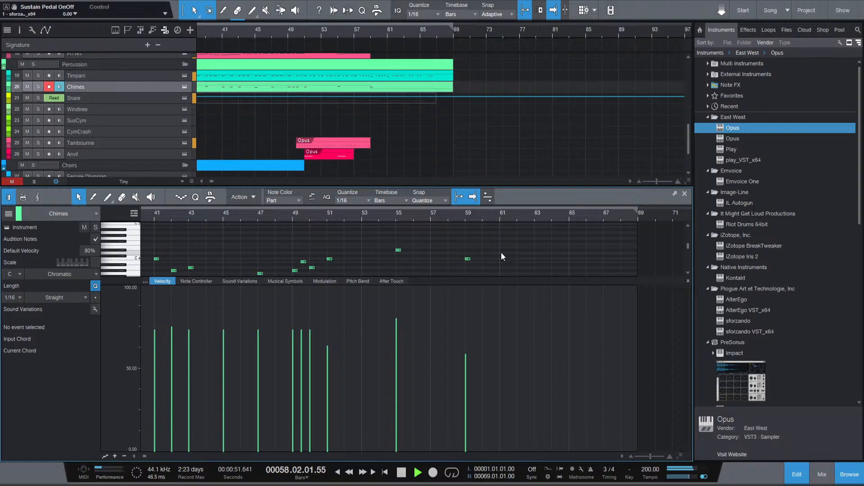
{"action": "key", "text": "space"}
{"action": "left_click_drag", "start_coordinate": [466, 355], "coordinate": [466, 381]}
{"action": "key", "text": "space"}
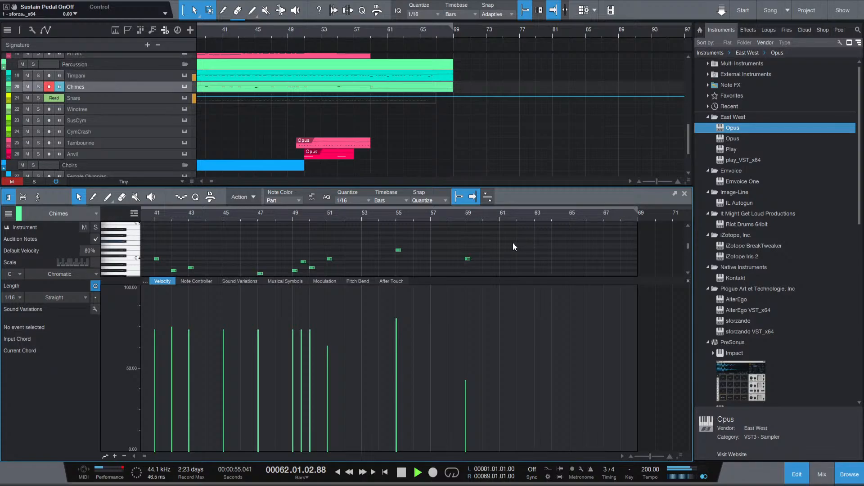
{"action": "key", "text": "space"}
Add a one-beat D#4 chime note at the start of bar 63 with 43% velocity and play from there.
{"action": "left_click", "coordinate": [467, 258]}
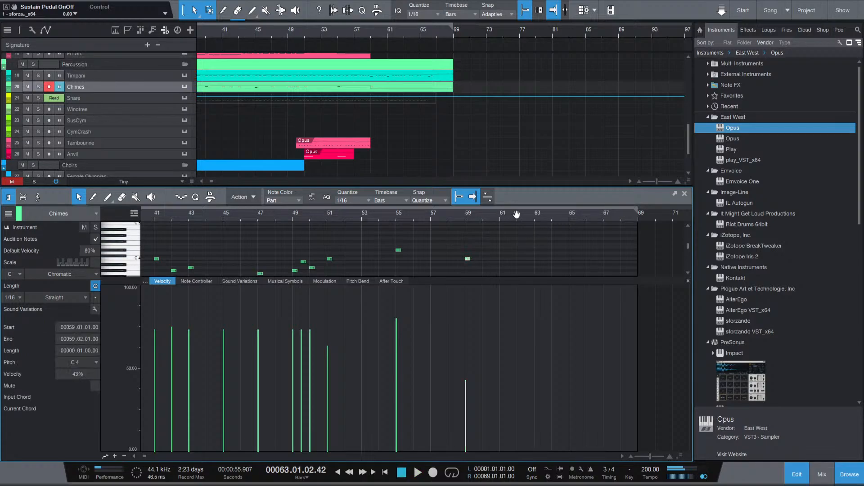
{"action": "double_click", "coordinate": [538, 259]}
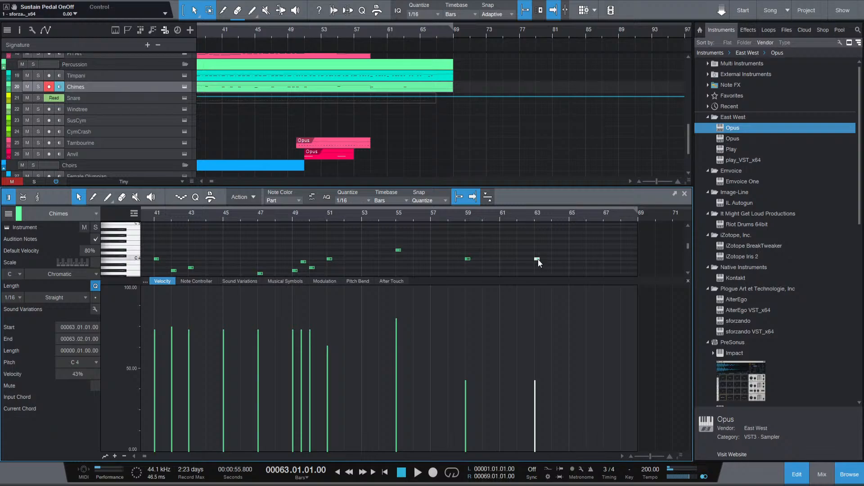
{"action": "left_click_drag", "start_coordinate": [538, 253], "coordinate": [538, 245]}
{"action": "key", "text": "space"}
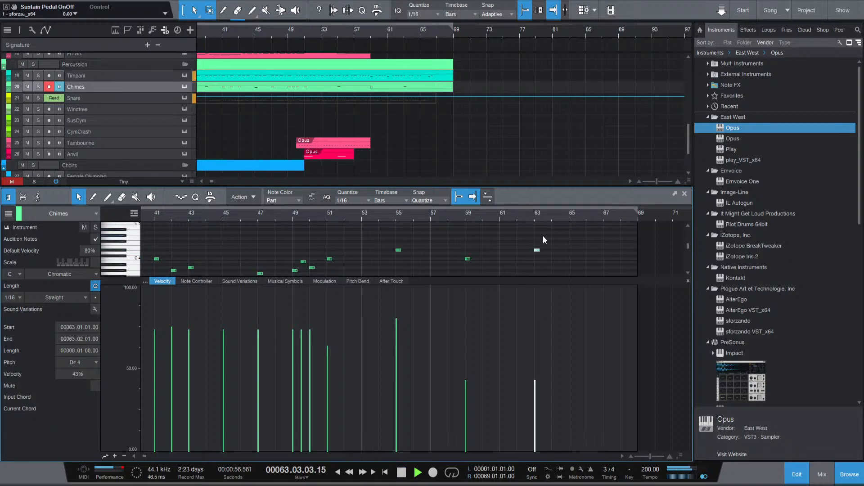
Stop playback and open the Celli Runs part in the note editor to examine its notes around bar 63.
{"action": "key", "text": "space"}
{"action": "scroll", "coordinate": [413, 135], "scroll_direction": "up", "scroll_amount": 3}
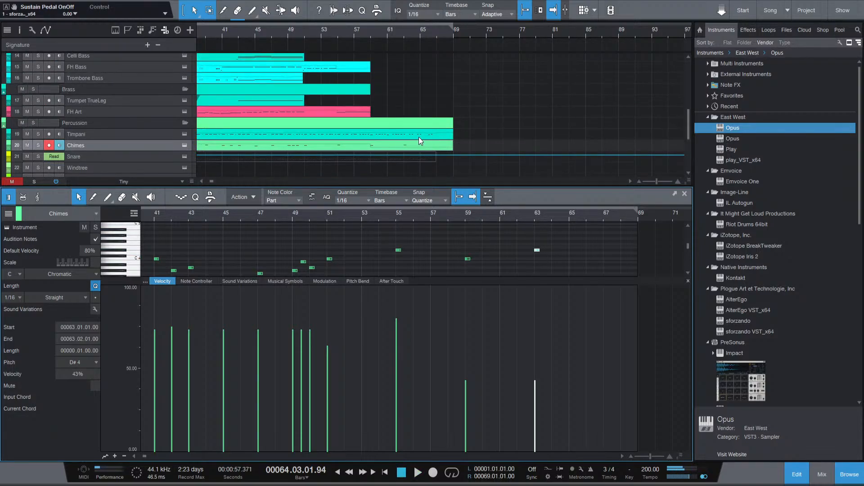
{"action": "scroll", "coordinate": [419, 135], "scroll_direction": "up", "scroll_amount": 4}
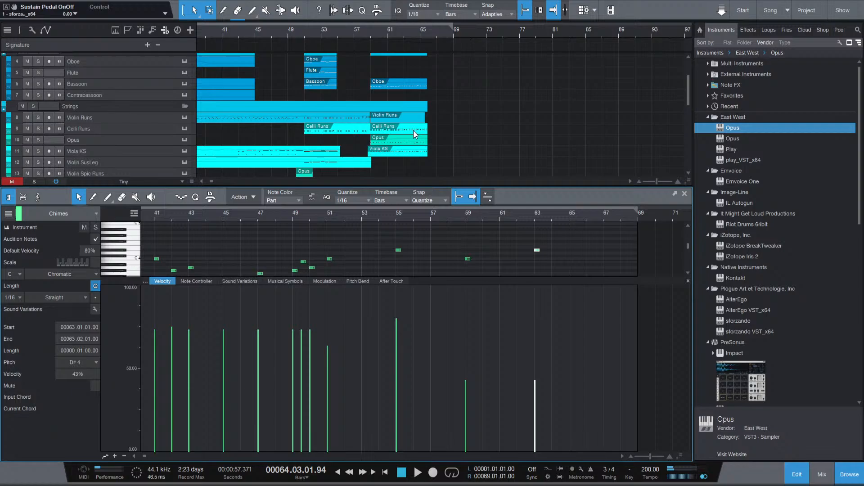
{"action": "scroll", "coordinate": [413, 130], "scroll_direction": "up", "scroll_amount": 3}
{"action": "scroll", "coordinate": [417, 133], "scroll_direction": "down", "scroll_amount": 4}
{"action": "scroll", "coordinate": [408, 130], "scroll_direction": "up", "scroll_amount": 3}
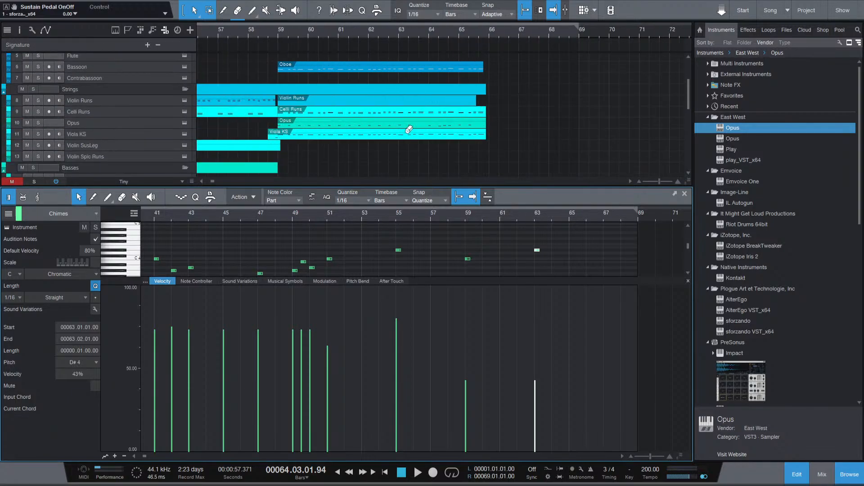
{"action": "scroll", "coordinate": [440, 112], "scroll_direction": "up", "scroll_amount": 3}
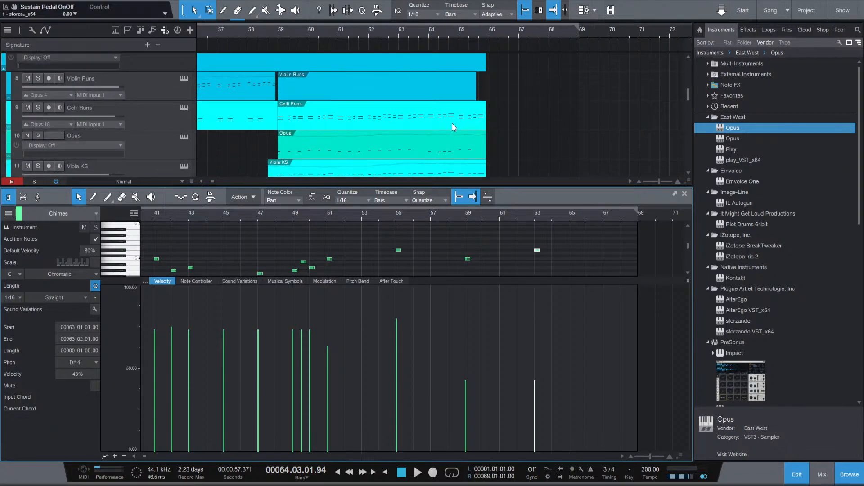
{"action": "left_click", "coordinate": [452, 123]}
{"action": "left_click", "coordinate": [593, 218]}
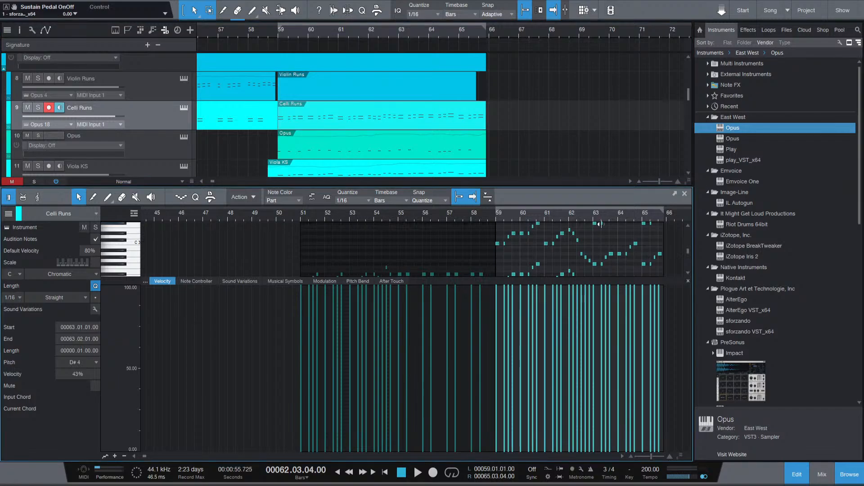
Reopen the Chimes part, raise its note at bar 63 to F#4 and play the passage.
{"action": "scroll", "coordinate": [452, 139], "scroll_direction": "down", "scroll_amount": 2}
{"action": "scroll", "coordinate": [453, 139], "scroll_direction": "down", "scroll_amount": 9}
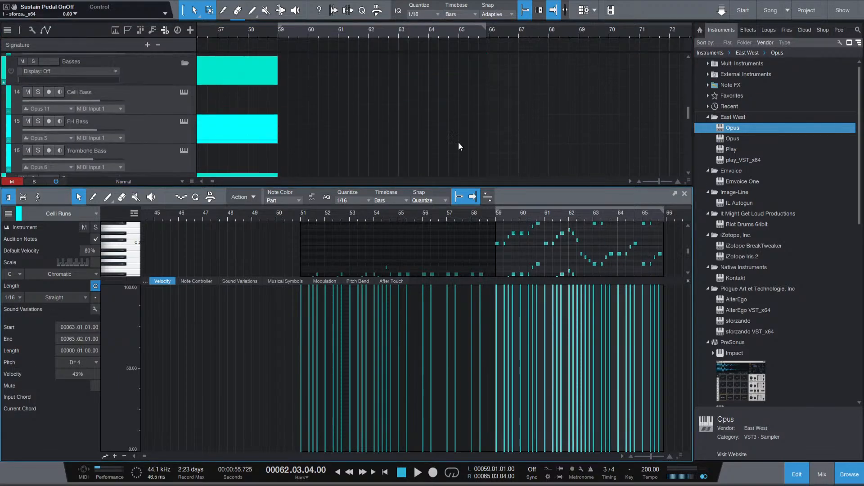
{"action": "left_click", "coordinate": [401, 121]}
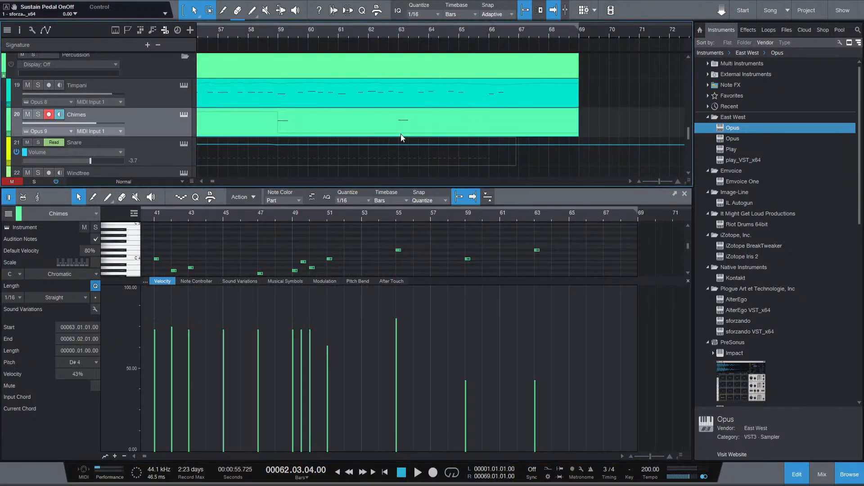
{"action": "left_click", "coordinate": [539, 250]}
{"action": "left_click_drag", "start_coordinate": [538, 249], "coordinate": [538, 238]}
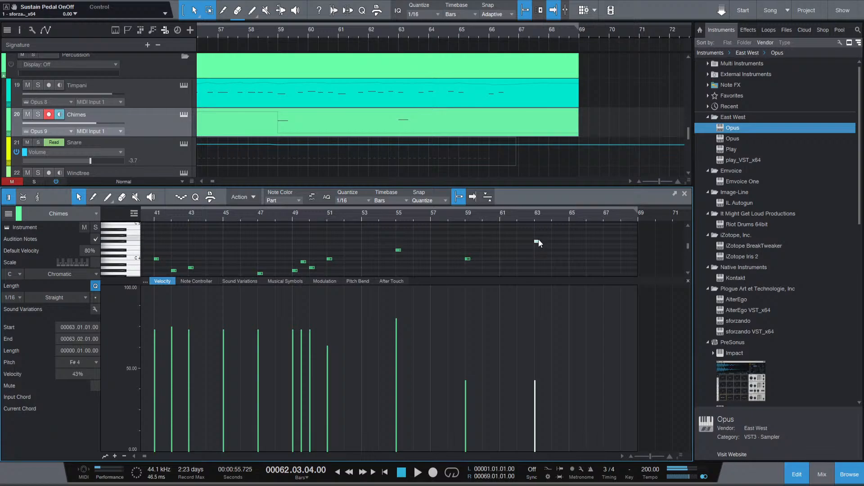
{"action": "key", "text": "space"}
{"action": "key", "text": "f"}
{"action": "left_click", "coordinate": [540, 257]}
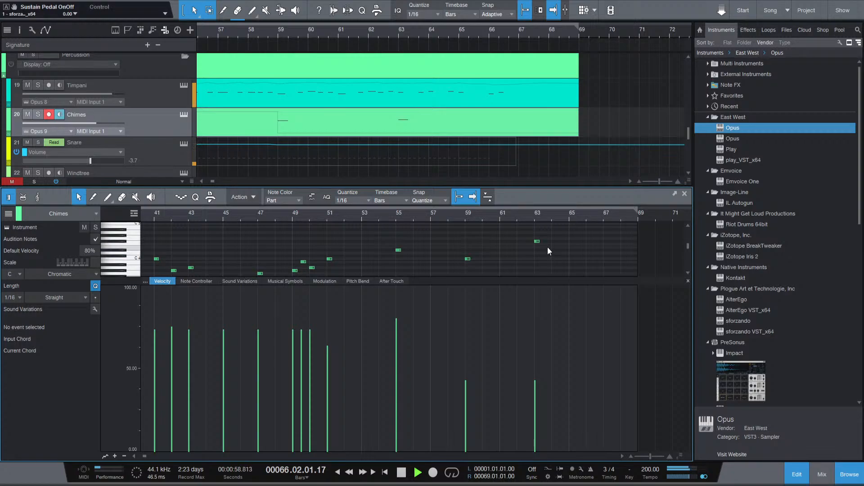
{"action": "key", "text": "space"}
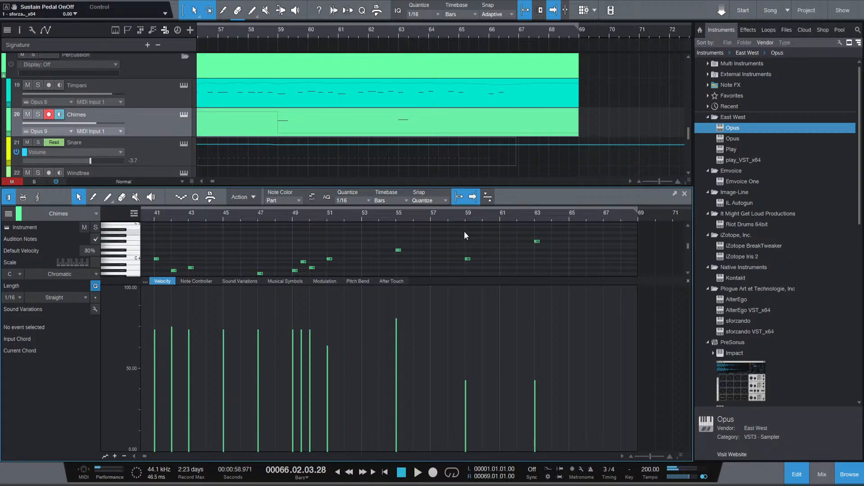
Play from about bar 49 to bar 65 while looking over the percussion and choir tracks in an enlarged arrangement.
{"action": "left_click", "coordinate": [291, 218]}
{"action": "key", "text": "space"}
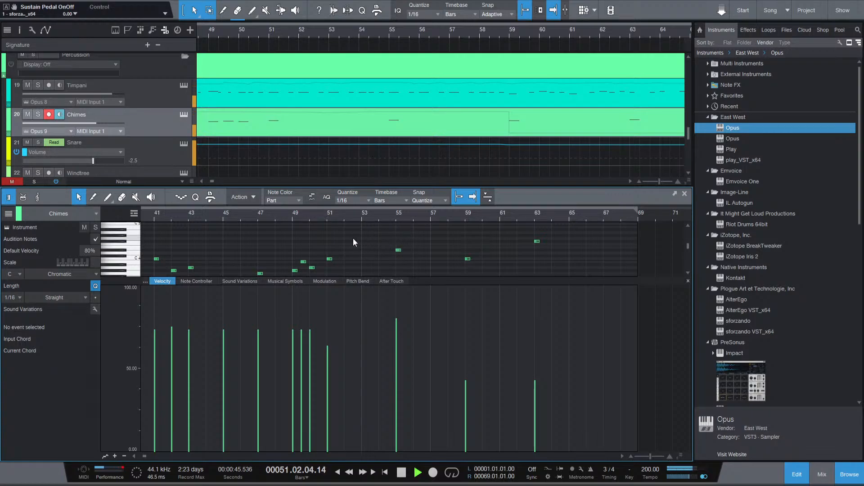
{"action": "scroll", "coordinate": [372, 241], "scroll_direction": "down", "scroll_amount": 6}
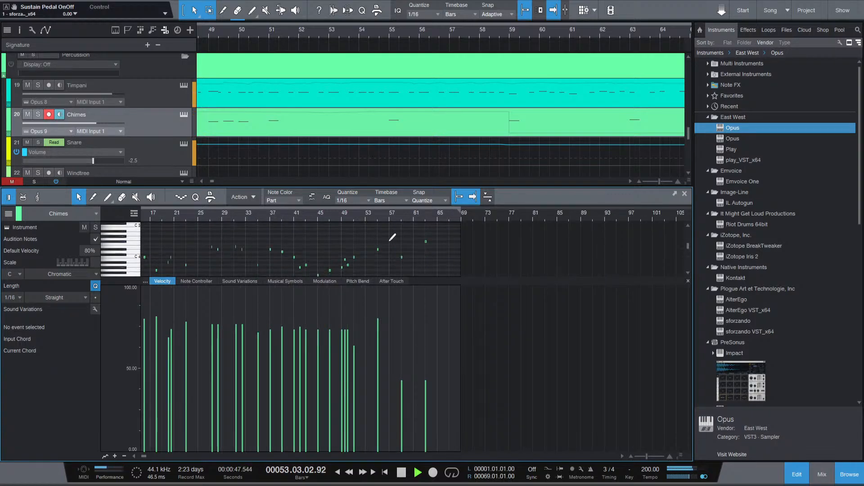
{"action": "left_click_drag", "start_coordinate": [476, 281], "coordinate": [476, 421]}
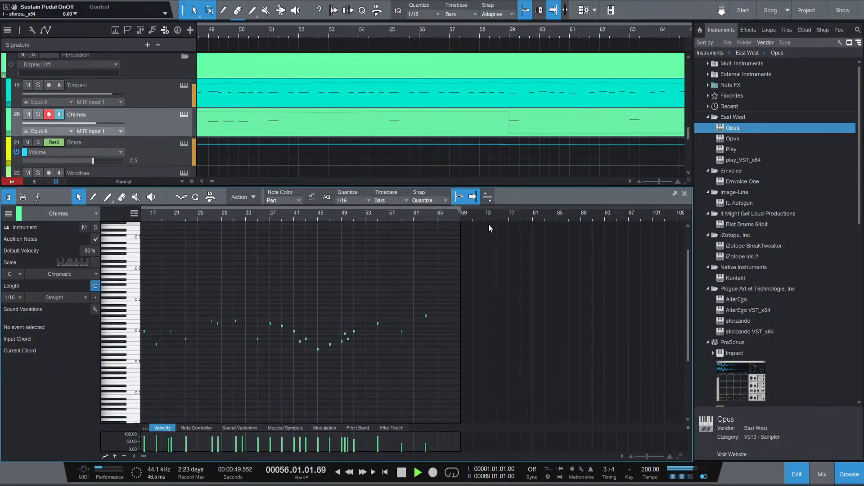
{"action": "left_click_drag", "start_coordinate": [496, 196], "coordinate": [490, 333]}
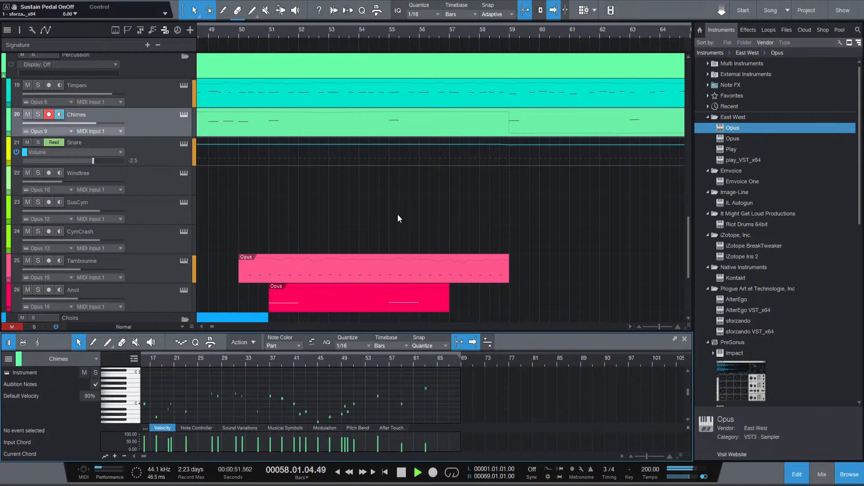
{"action": "scroll", "coordinate": [477, 217], "scroll_direction": "down", "scroll_amount": 5}
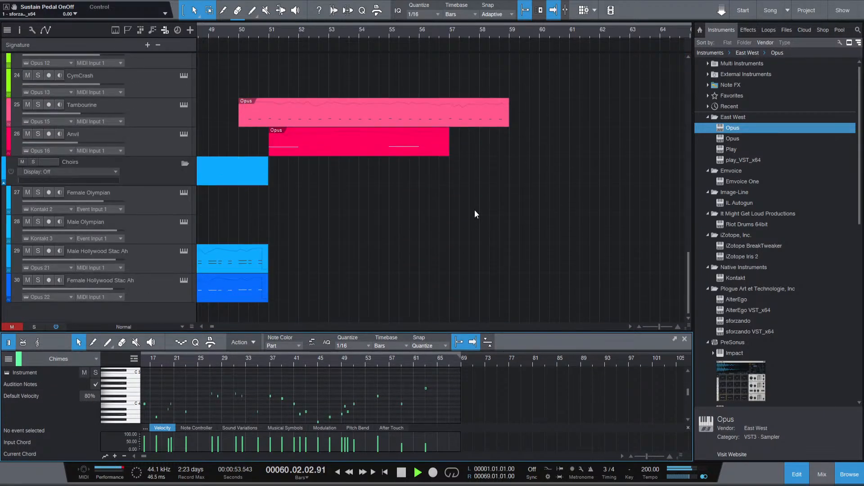
{"action": "scroll", "coordinate": [474, 210], "scroll_direction": "up", "scroll_amount": 8}
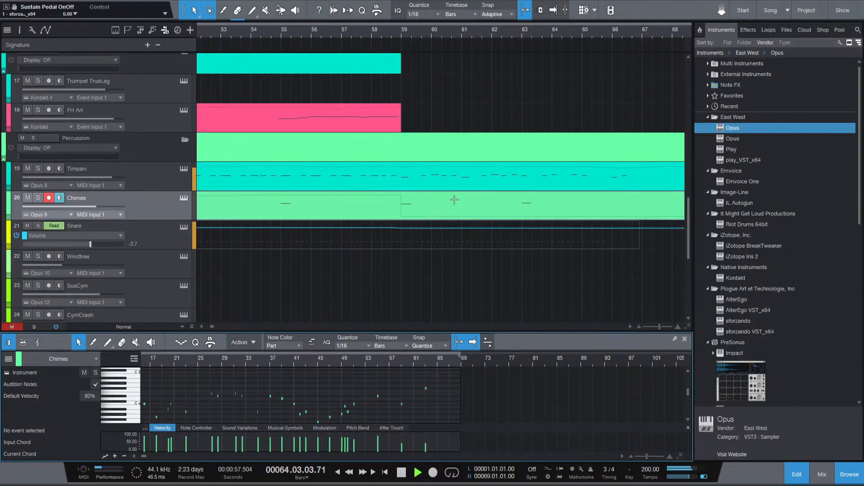
{"action": "key", "text": "f"}
{"action": "key", "text": "space"}
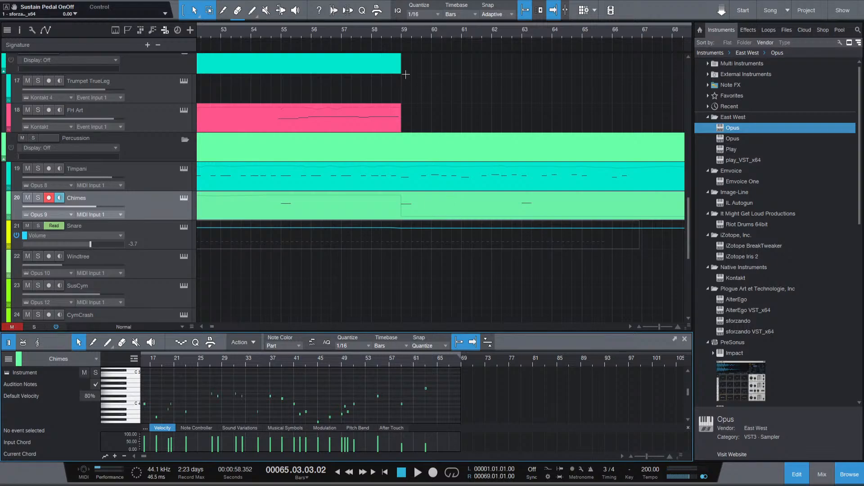
Find the Tambourine part and open it in an enlarged note editor.
{"action": "scroll", "coordinate": [437, 94], "scroll_direction": "down", "scroll_amount": 3}
{"action": "scroll", "coordinate": [414, 125], "scroll_direction": "up", "scroll_amount": 3}
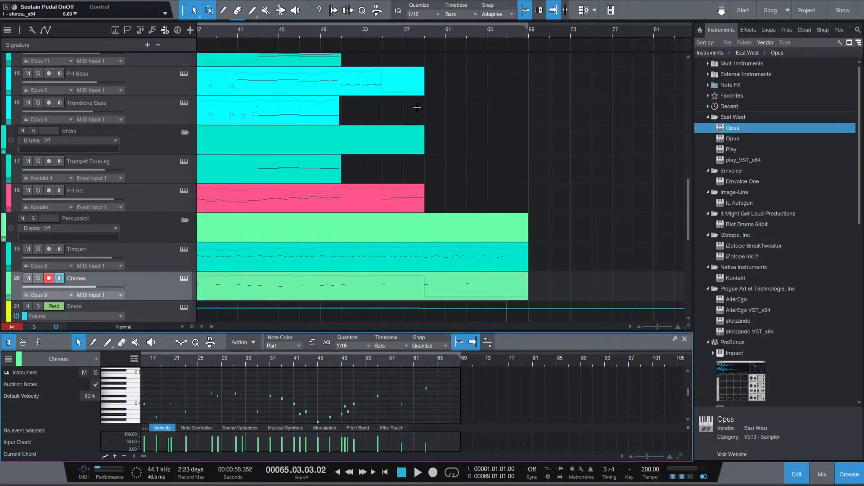
{"action": "scroll", "coordinate": [390, 123], "scroll_direction": "down", "scroll_amount": 9}
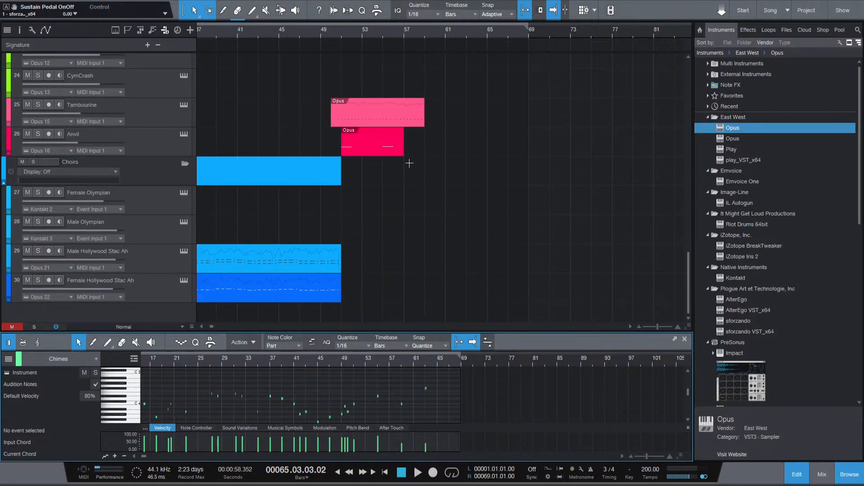
{"action": "left_click", "coordinate": [412, 122]}
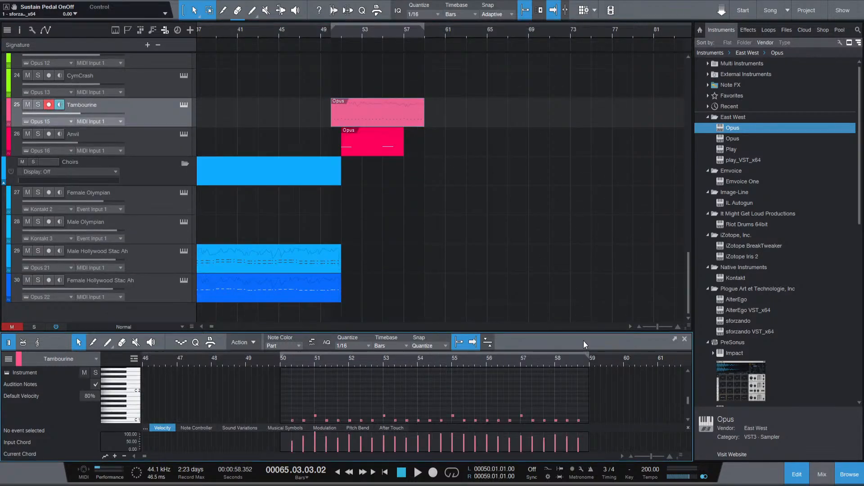
{"action": "left_click_drag", "start_coordinate": [581, 333], "coordinate": [571, 181]}
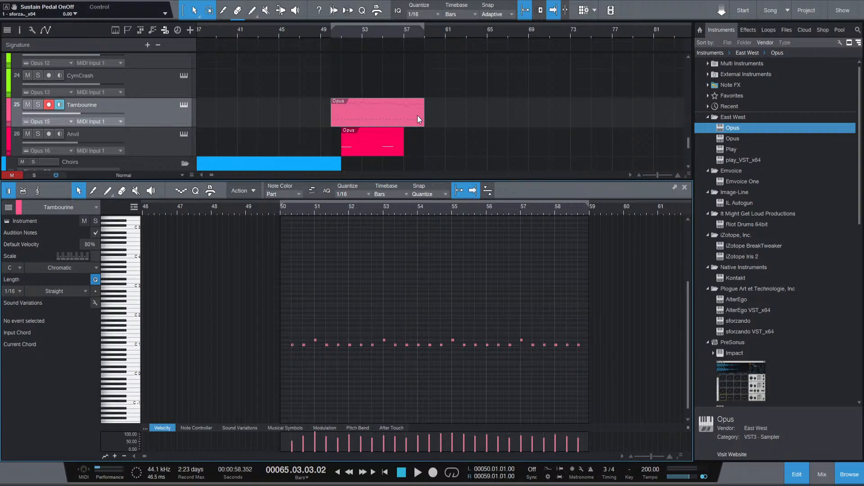
Extend the Tambourine part to bar 65 and play it from bar 59.
{"action": "left_click_drag", "start_coordinate": [418, 119], "coordinate": [489, 121]}
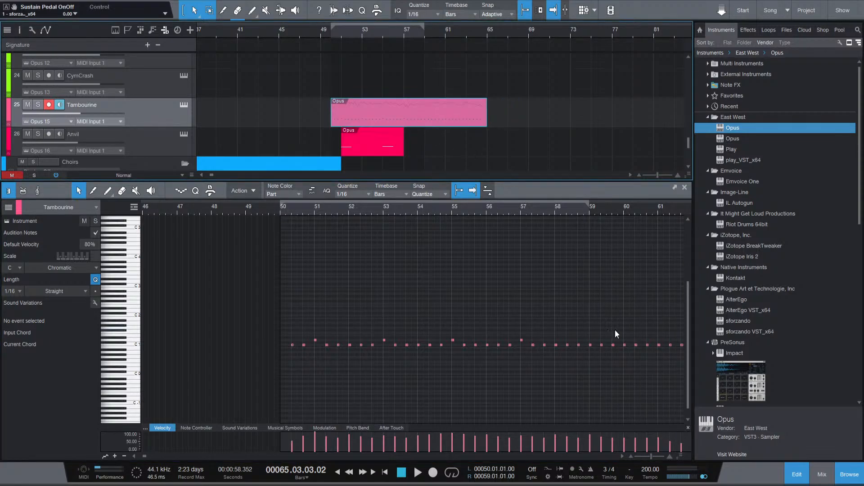
{"action": "scroll", "coordinate": [596, 312], "scroll_direction": "down", "scroll_amount": 3, "text": "ctrl"}
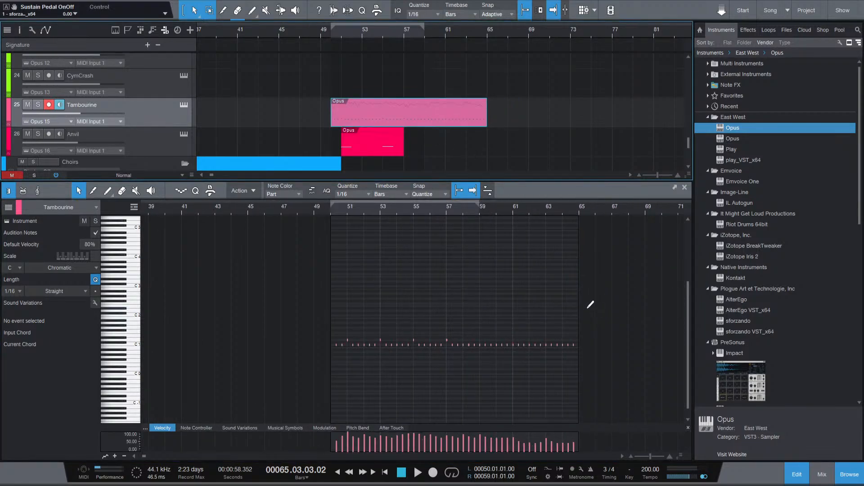
{"action": "left_click", "coordinate": [490, 211]}
{"action": "key", "text": "space"}
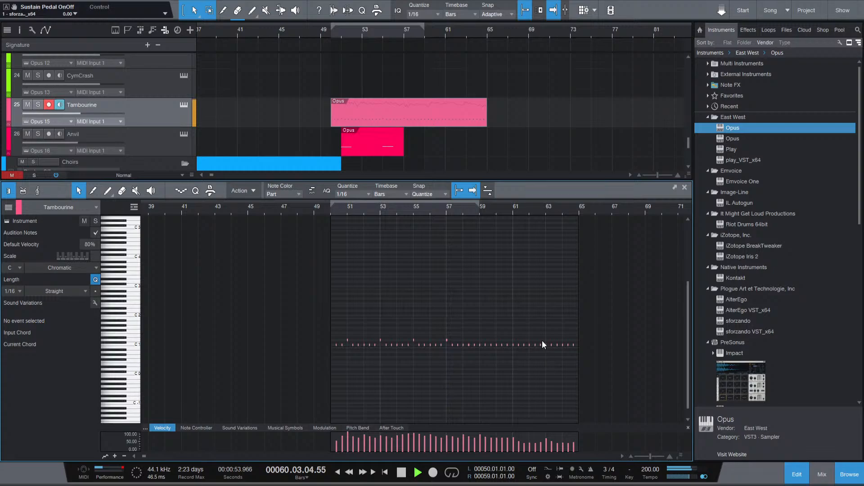
{"action": "key", "text": "space"}
{"action": "key", "text": "space"}
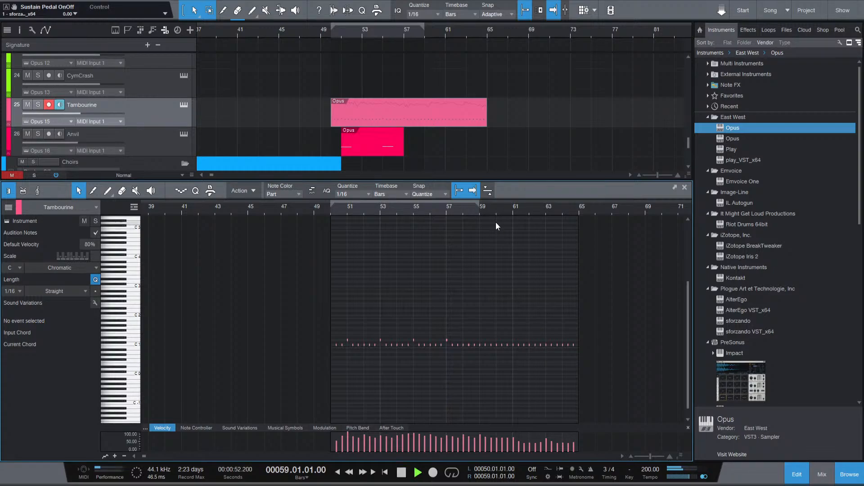
{"action": "key", "text": "f"}
Set all Tambourine notes from bar 59 on to an even 64% velocity and listen to the transition.
{"action": "left_click_drag", "start_coordinate": [480, 321], "coordinate": [581, 370]}
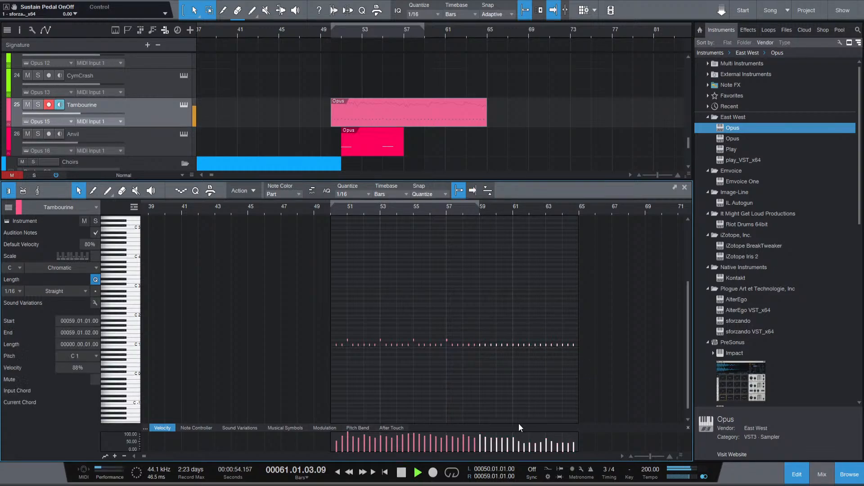
{"action": "left_click_drag", "start_coordinate": [513, 443], "coordinate": [513, 444]}
{"action": "left_click", "coordinate": [511, 363]}
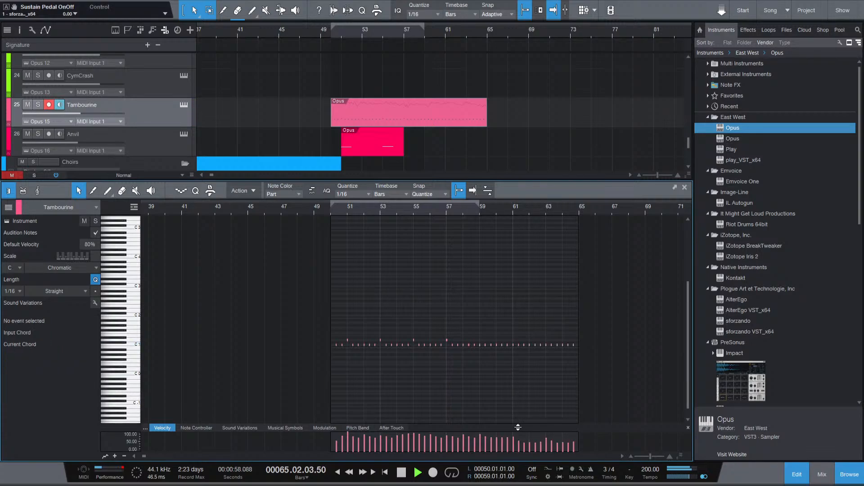
{"action": "scroll", "coordinate": [495, 366], "scroll_direction": "up", "scroll_amount": 6}
{"action": "scroll", "coordinate": [512, 367], "scroll_direction": "down", "scroll_amount": 5}
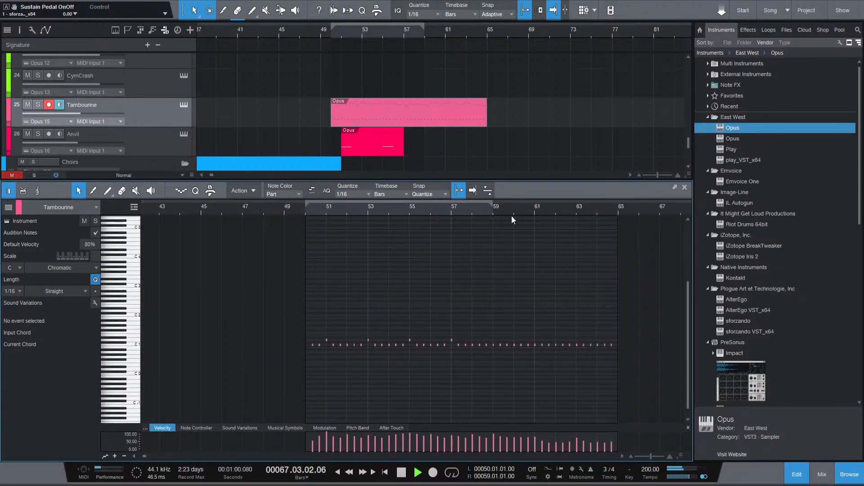
{"action": "left_click_drag", "start_coordinate": [575, 332], "coordinate": [574, 332]}
{"action": "left_click_drag", "start_coordinate": [492, 300], "coordinate": [623, 369]}
{"action": "mouse_move", "coordinate": [535, 438]}
{"action": "left_mouse_down"}
{"action": "mouse_move", "coordinate": [533, 422]}
{"action": "mouse_move", "coordinate": [532, 447]}
{"action": "left_mouse_up"}
{"action": "left_click", "coordinate": [492, 211]}
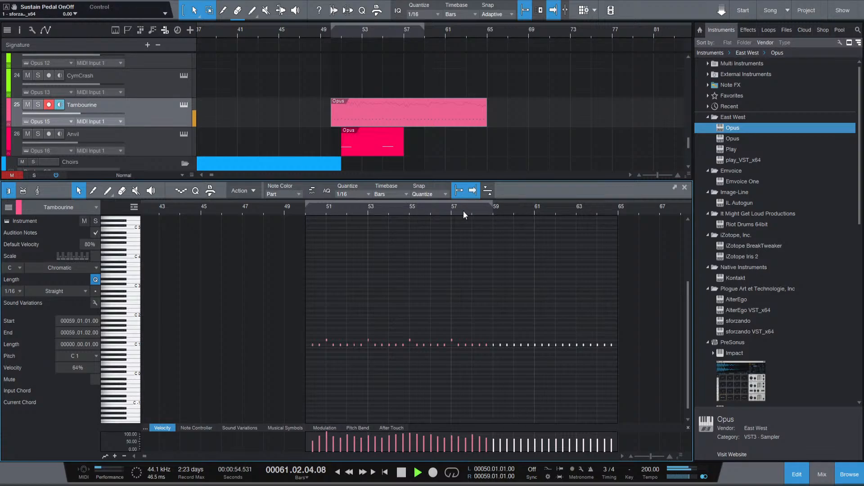
{"action": "left_click", "coordinate": [498, 402]}
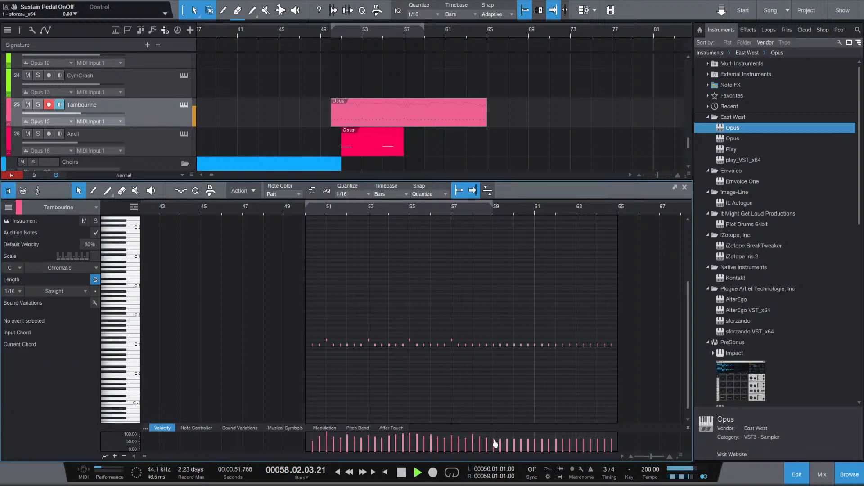
Accent the Tambourine notes at the start of bars 59, 61 and 63 with higher velocities, playing the passage to check.
{"action": "left_click_drag", "start_coordinate": [494, 442], "coordinate": [494, 436]}
{"action": "key", "text": "space"}
{"action": "key", "text": "space"}
{"action": "key", "text": "space"}
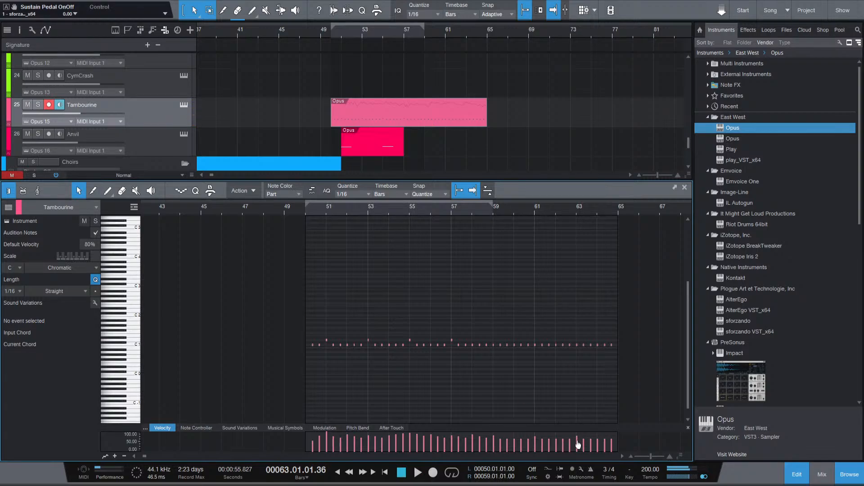
{"action": "key", "text": "space"}
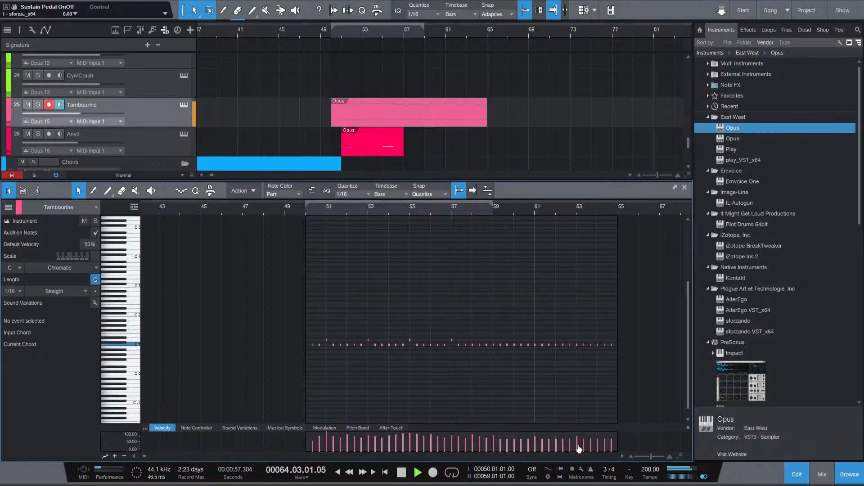
{"action": "key", "text": "space"}
Extend the Tambourine part to bar 67, play its ending and delete the notes from bar 66 on.
{"action": "left_click_drag", "start_coordinate": [490, 120], "coordinate": [508, 121]}
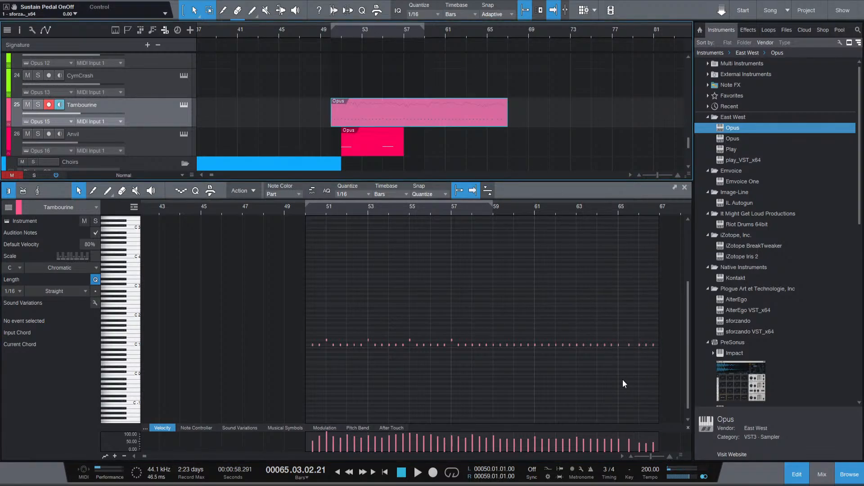
{"action": "key", "text": "space"}
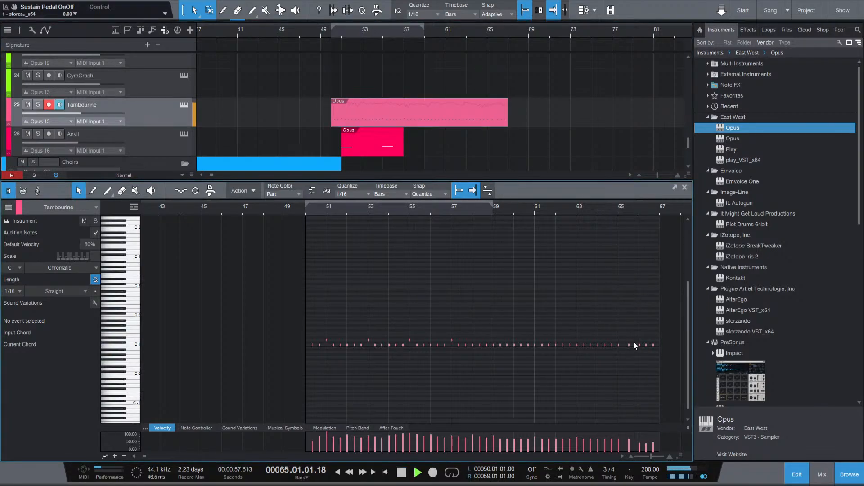
{"action": "key", "text": "space"}
{"action": "left_click_drag", "start_coordinate": [662, 373], "coordinate": [630, 321]}
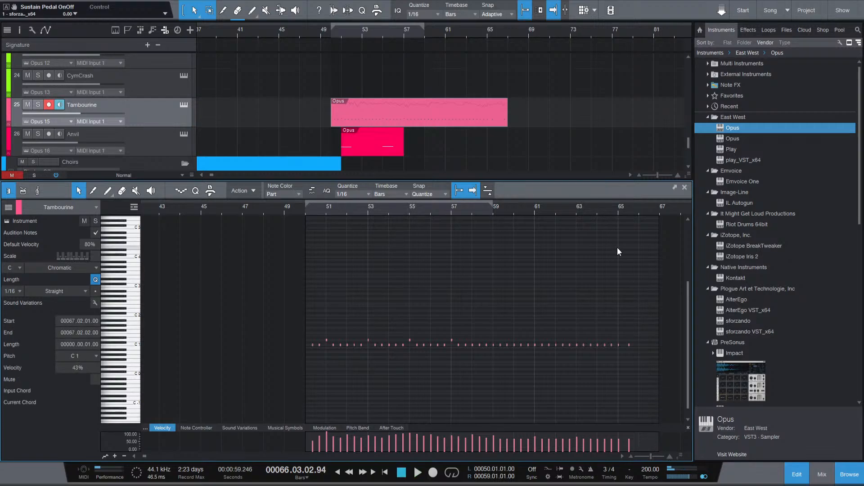
Delete the Tambourine notes after the first beat of bar 65 and play the part's ending.
{"action": "key", "text": "Delete"}
{"action": "left_click", "coordinate": [593, 212]}
{"action": "key", "text": "space"}
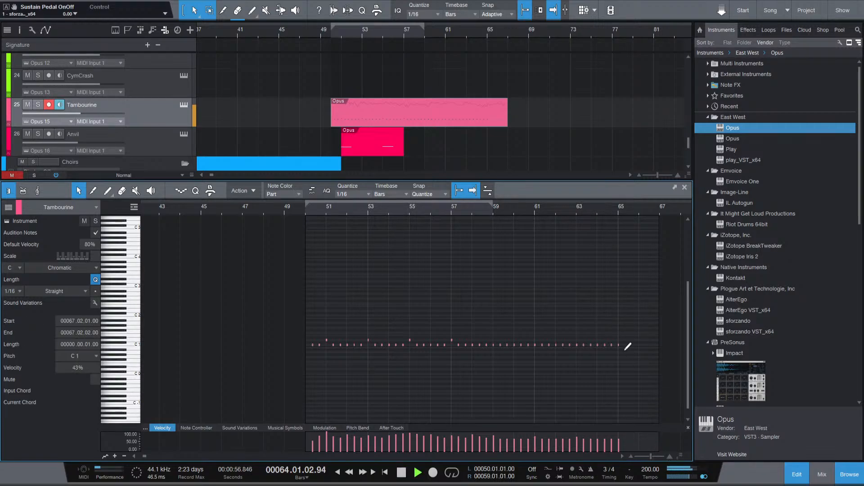
{"action": "scroll", "coordinate": [626, 349], "scroll_direction": "up", "scroll_amount": 2}
{"action": "key", "text": "space"}
{"action": "left_click", "coordinate": [624, 345]}
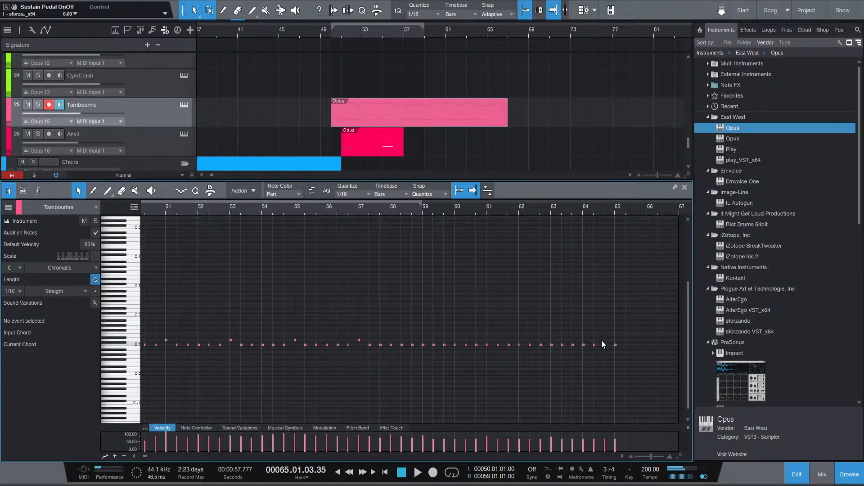
Duplicate the last Tambourine notes to continue the pattern to the start of bar 66, deleting the surplus notes beyond it.
{"action": "left_click_drag", "start_coordinate": [588, 341], "coordinate": [613, 362]}
{"action": "left_click", "coordinate": [612, 362]}
{"action": "left_click_drag", "start_coordinate": [593, 334], "coordinate": [608, 353]}
{"action": "key", "text": "d"}
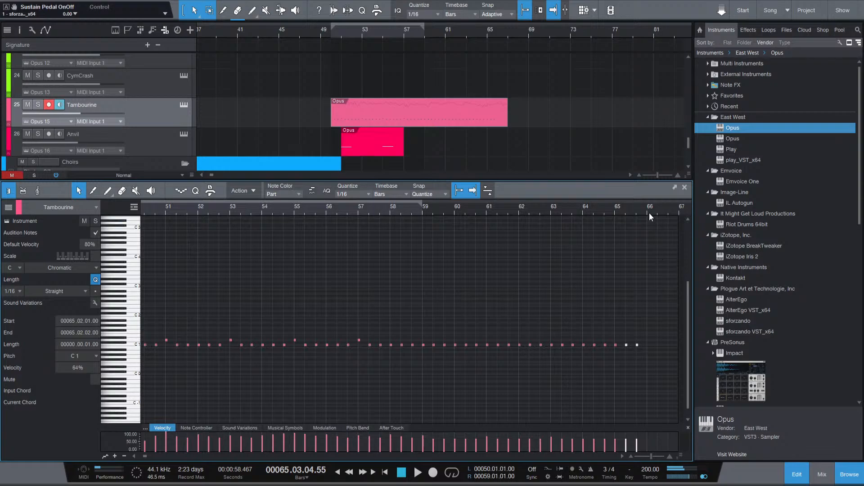
{"action": "key", "text": "d"}
{"action": "left_click_drag", "start_coordinate": [670, 352], "coordinate": [657, 334]}
{"action": "key", "text": "Delete"}
Play the extended Tambourine ending from about bar 60 and adjust the velocity of its final note in bar 66.
{"action": "left_click", "coordinate": [451, 210]}
{"action": "key", "text": "space"}
{"action": "key", "text": "space"}
{"action": "left_click", "coordinate": [466, 372]}
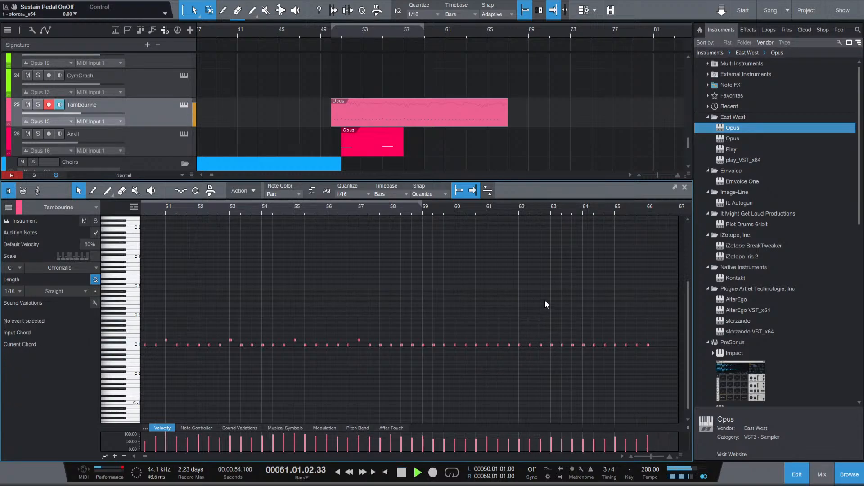
{"action": "scroll", "coordinate": [546, 298], "scroll_direction": "down", "scroll_amount": 4}
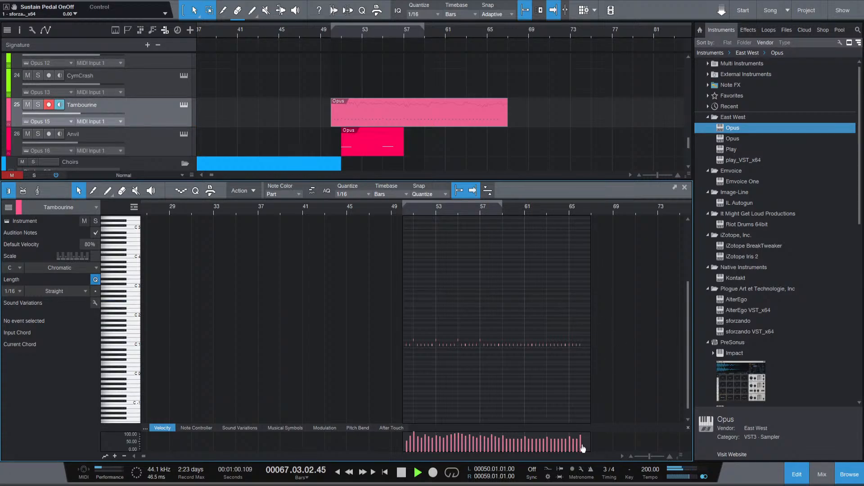
{"action": "left_click_drag", "start_coordinate": [582, 448], "coordinate": [582, 450]}
{"action": "key", "text": "space"}
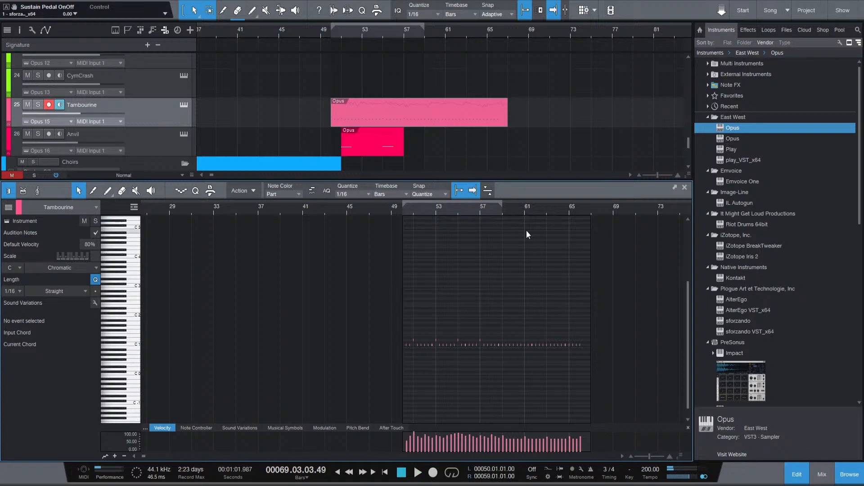
Play the arrangement from about bar 50 to hear the complete Tambourine part in context.
{"action": "left_click", "coordinate": [328, 36]}
{"action": "key", "text": "space"}
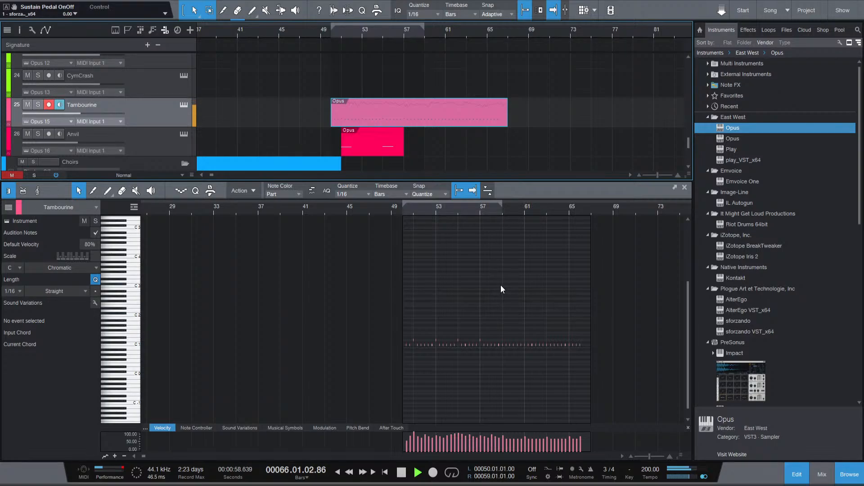
{"action": "key", "text": "space"}
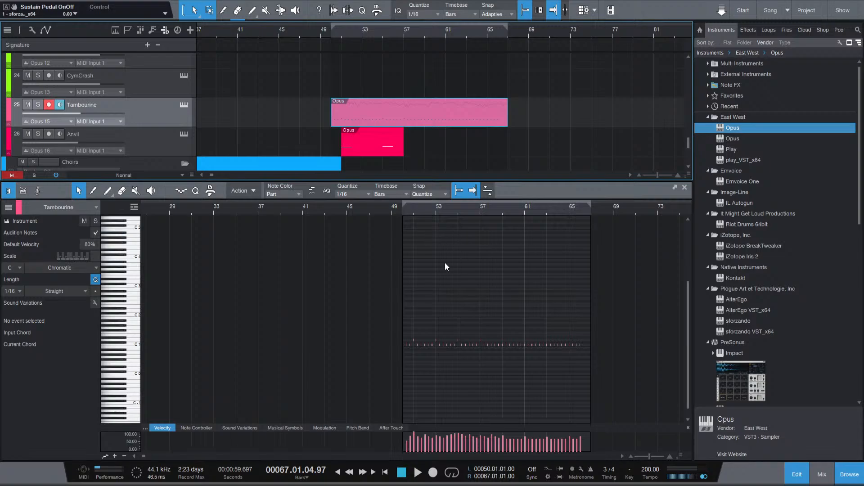
Play the arrangement from bar 41 through the end of the Tambourine part.
{"action": "scroll", "coordinate": [403, 271], "scroll_direction": "up", "scroll_amount": 1}
{"action": "scroll", "coordinate": [403, 271], "scroll_direction": "up", "scroll_amount": 5}
{"action": "scroll", "coordinate": [405, 271], "scroll_direction": "down", "scroll_amount": 4}
{"action": "scroll", "coordinate": [404, 272], "scroll_direction": "up", "scroll_amount": 4}
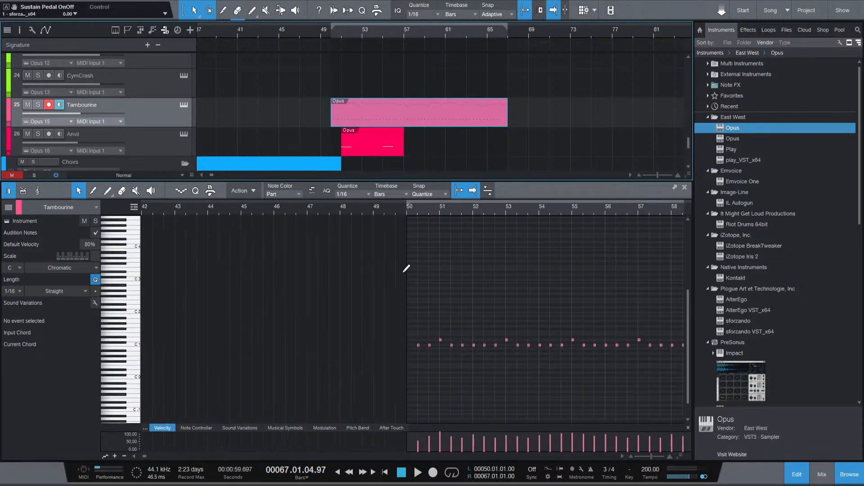
{"action": "left_click", "coordinate": [407, 210]}
{"action": "scroll", "coordinate": [499, 250], "scroll_direction": "down", "scroll_amount": 4}
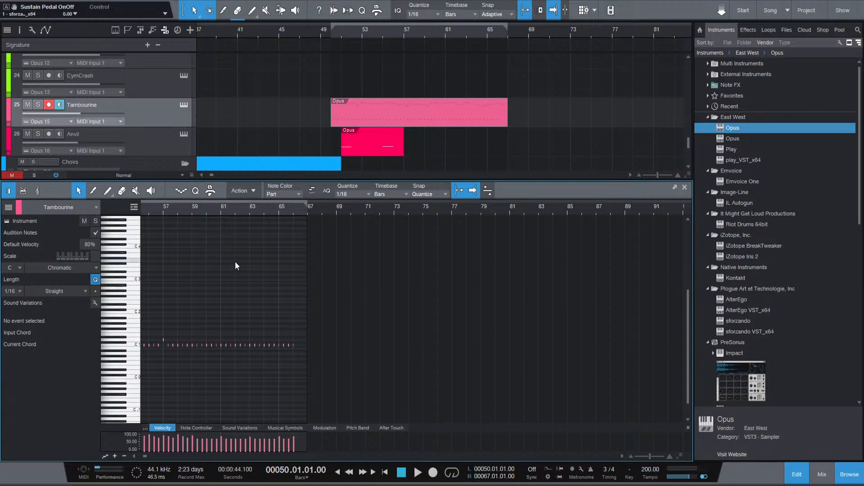
{"action": "scroll", "coordinate": [259, 263], "scroll_direction": "left", "scroll_amount": 5}
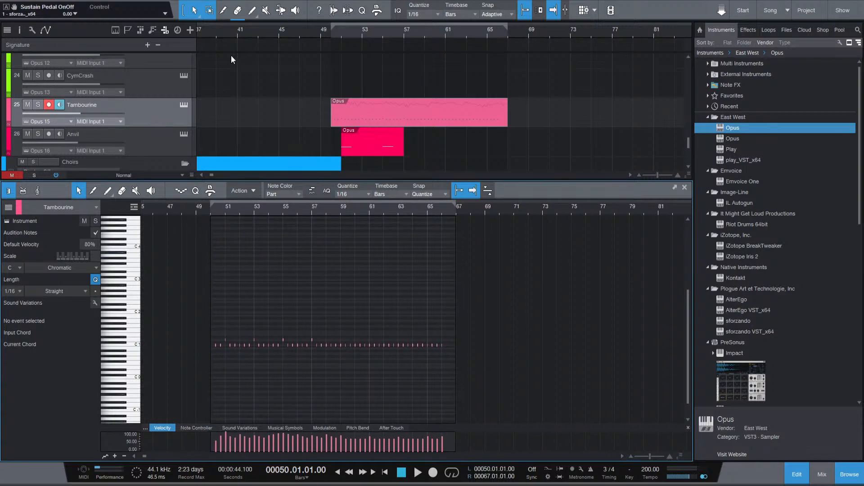
{"action": "scroll", "coordinate": [258, 93], "scroll_direction": "left", "scroll_amount": 2}
{"action": "left_click", "coordinate": [263, 36]}
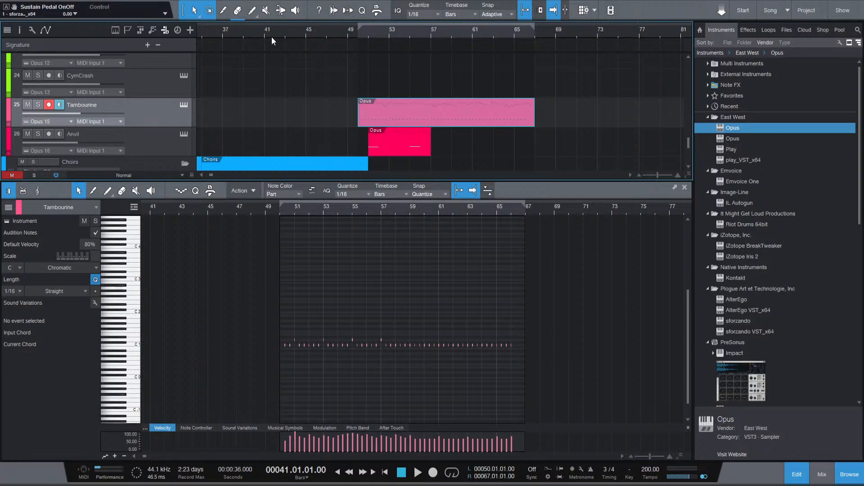
{"action": "key", "text": "space"}
{"action": "left_click", "coordinate": [393, 70]}
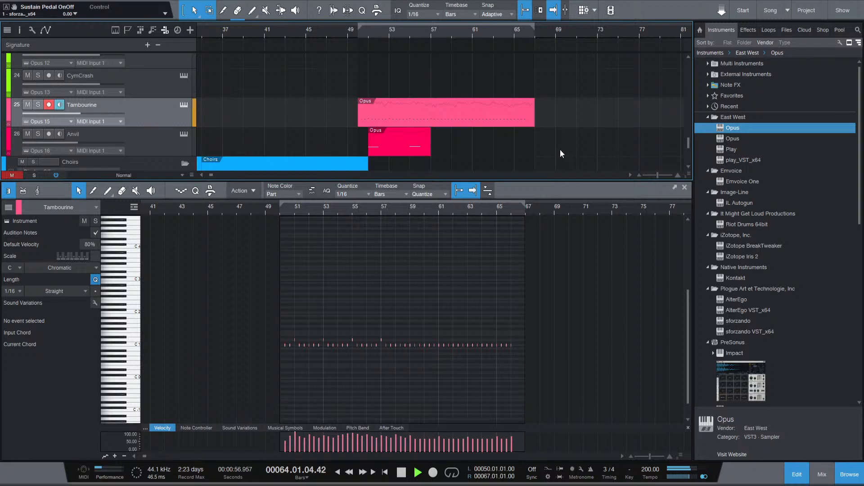
{"action": "key", "text": "space"}
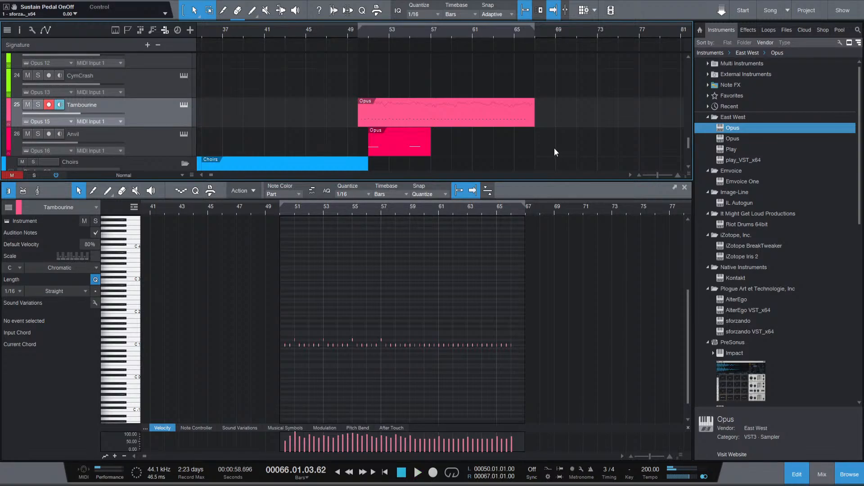
Replay the transition into bar 59 while looking over the percussion and choir tracks.
{"action": "scroll", "coordinate": [554, 147], "scroll_direction": "down", "scroll_amount": 3}
{"action": "scroll", "coordinate": [555, 147], "scroll_direction": "up", "scroll_amount": 4}
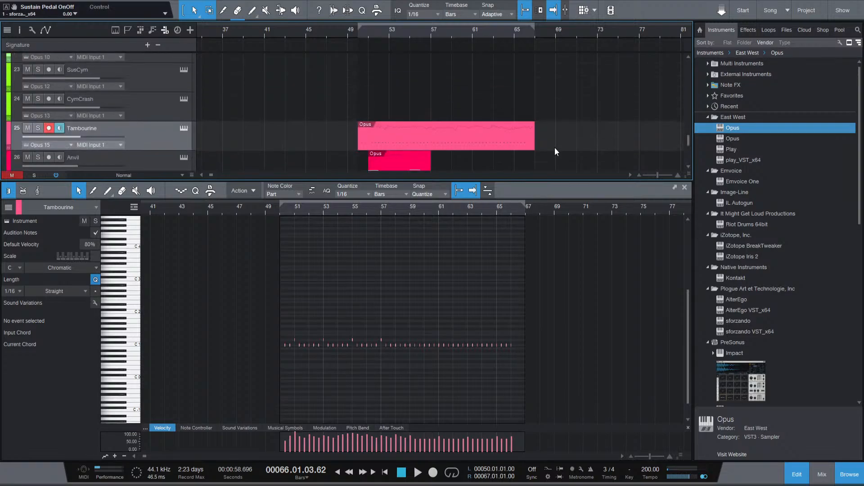
{"action": "left_click", "coordinate": [428, 36]}
{"action": "key", "text": "space"}
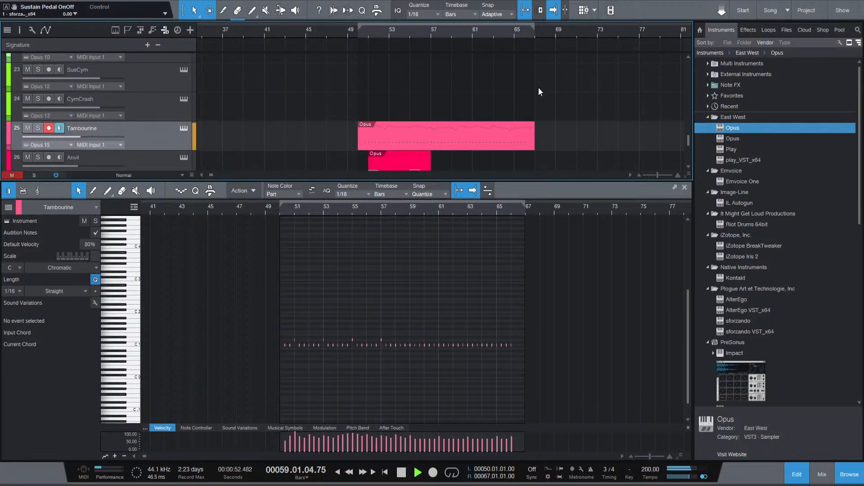
{"action": "scroll", "coordinate": [485, 103], "scroll_direction": "down", "scroll_amount": 2}
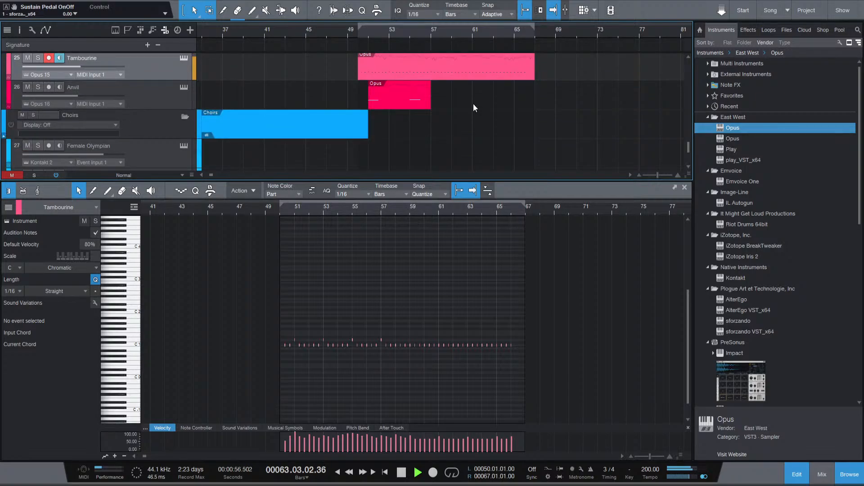
{"action": "scroll", "coordinate": [472, 104], "scroll_direction": "down", "scroll_amount": 2}
{"action": "key", "text": "space"}
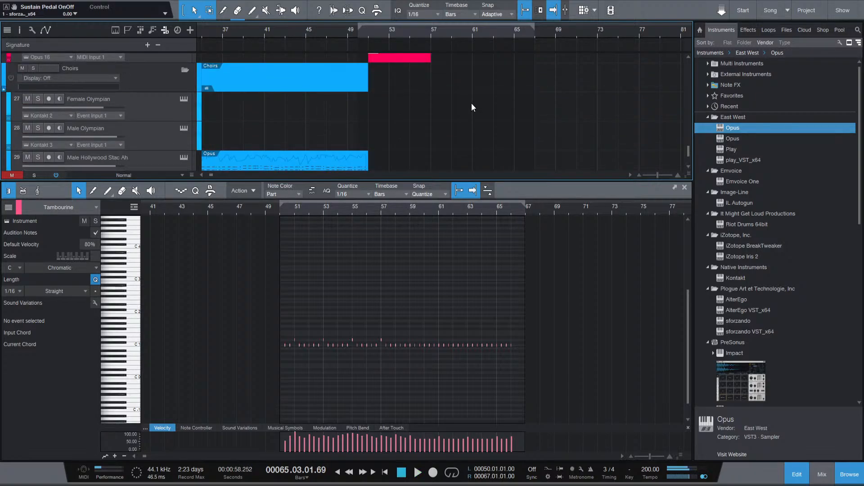
Open the third sforzando track's part, play its passage and select its notes in bars 59 to 65.
{"action": "scroll", "coordinate": [471, 104], "scroll_direction": "down", "scroll_amount": 2}
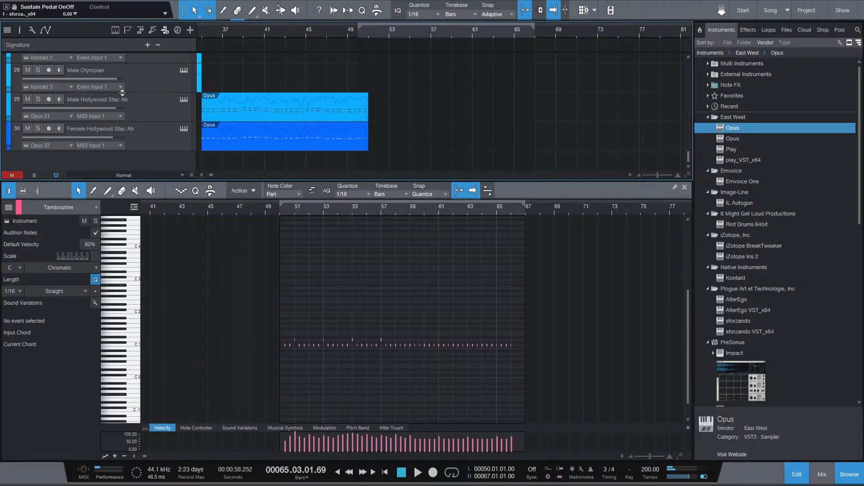
{"action": "scroll", "coordinate": [136, 99], "scroll_direction": "up", "scroll_amount": 2}
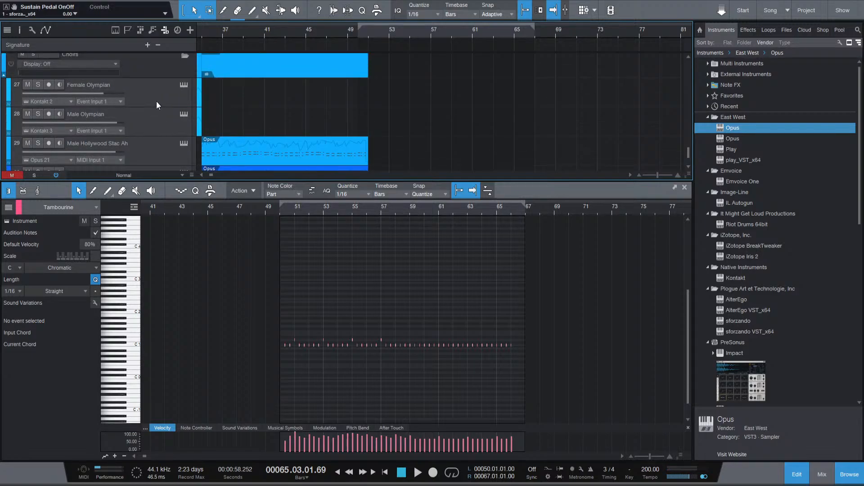
{"action": "scroll", "coordinate": [495, 126], "scroll_direction": "up", "scroll_amount": 8}
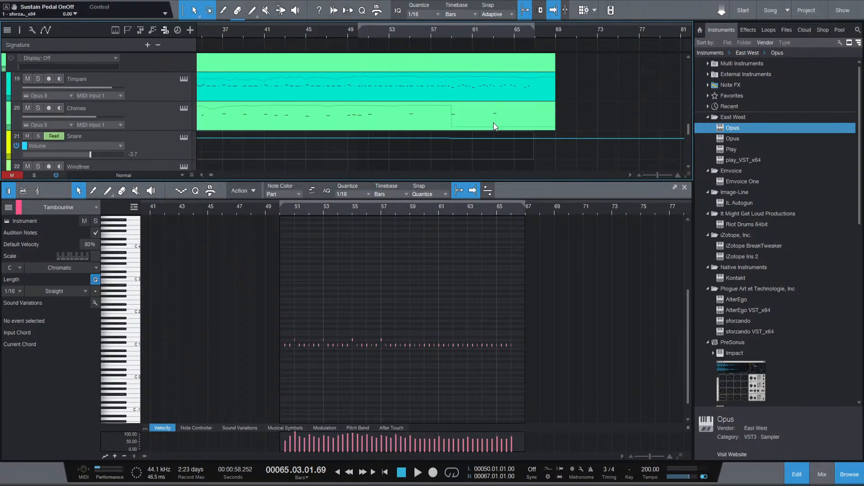
{"action": "scroll", "coordinate": [493, 122], "scroll_direction": "up", "scroll_amount": 6}
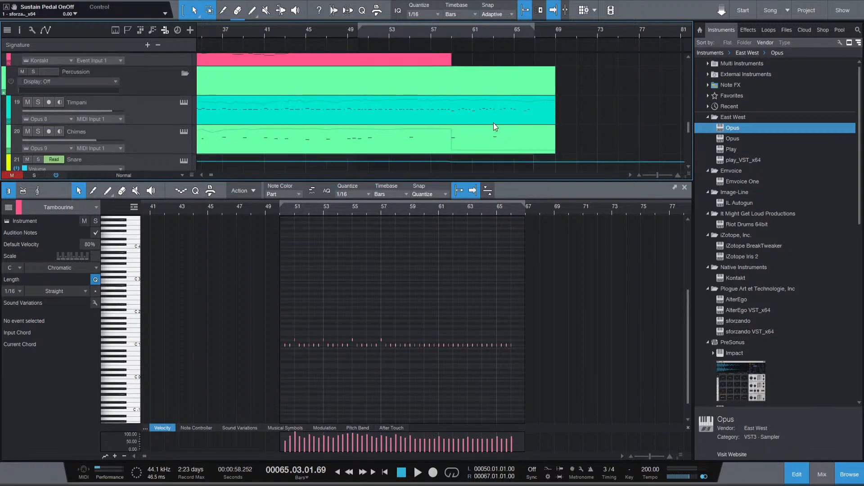
{"action": "scroll", "coordinate": [494, 126], "scroll_direction": "up", "scroll_amount": 4}
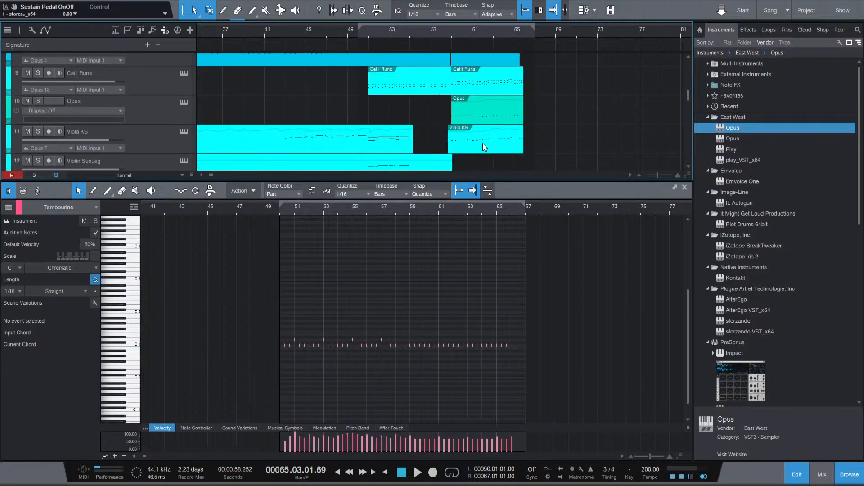
{"action": "scroll", "coordinate": [504, 124], "scroll_direction": "up", "scroll_amount": 6}
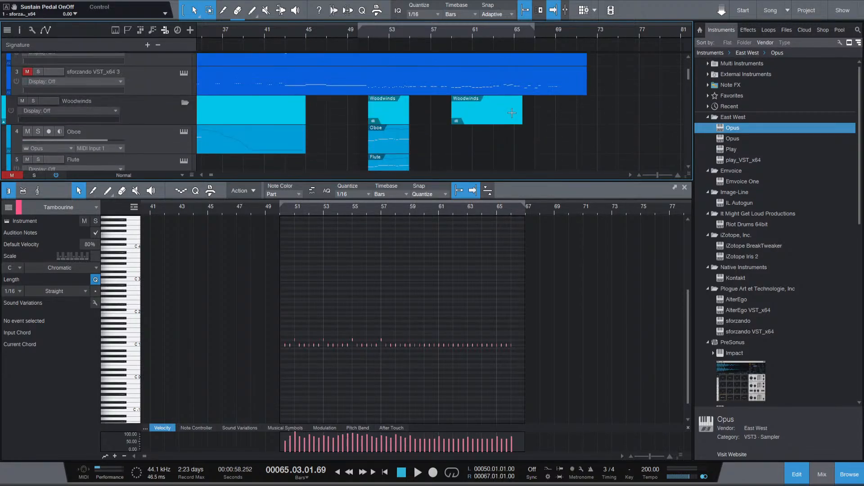
{"action": "left_click", "coordinate": [489, 134]}
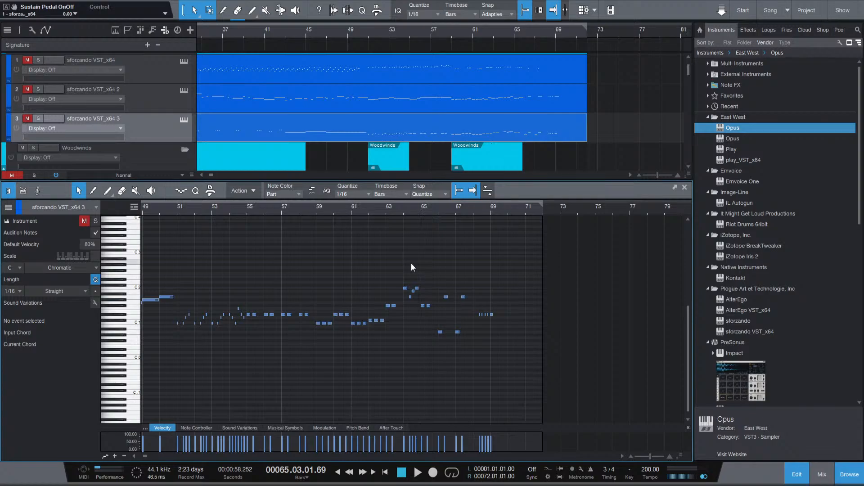
{"action": "left_click", "coordinate": [352, 208]}
{"action": "key", "text": "space"}
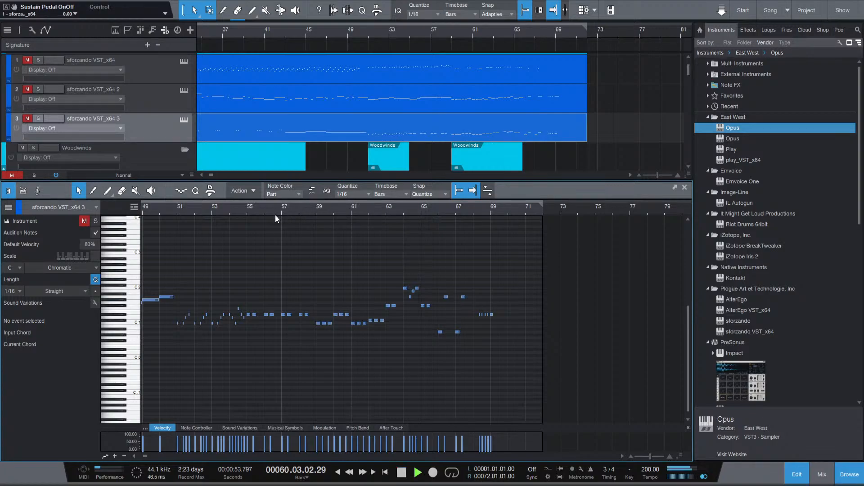
{"action": "left_click", "coordinate": [279, 214]}
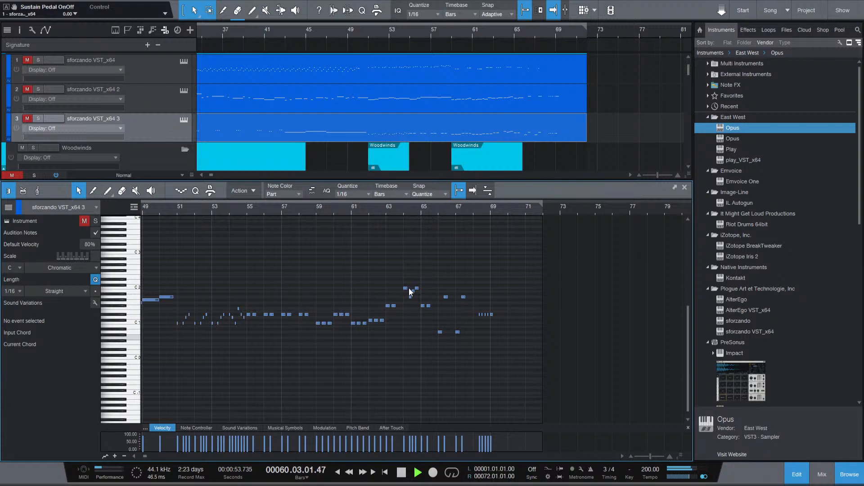
{"action": "left_click_drag", "start_coordinate": [434, 279], "coordinate": [314, 327]}
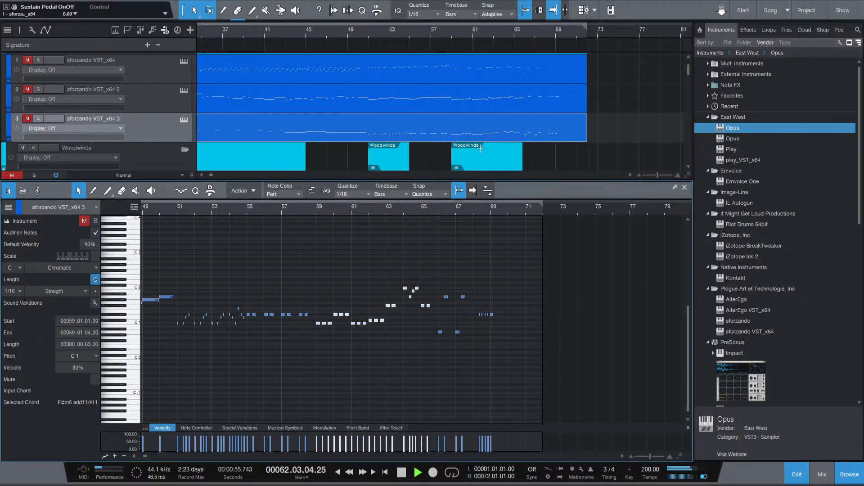
Create an empty part on the Female Olympian track from bar 59 to bar 65 and set the playback position to bar 59.
{"action": "scroll", "coordinate": [486, 149], "scroll_direction": "down", "scroll_amount": 10}
{"action": "scroll", "coordinate": [486, 148], "scroll_direction": "down", "scroll_amount": 3}
{"action": "key", "text": "space"}
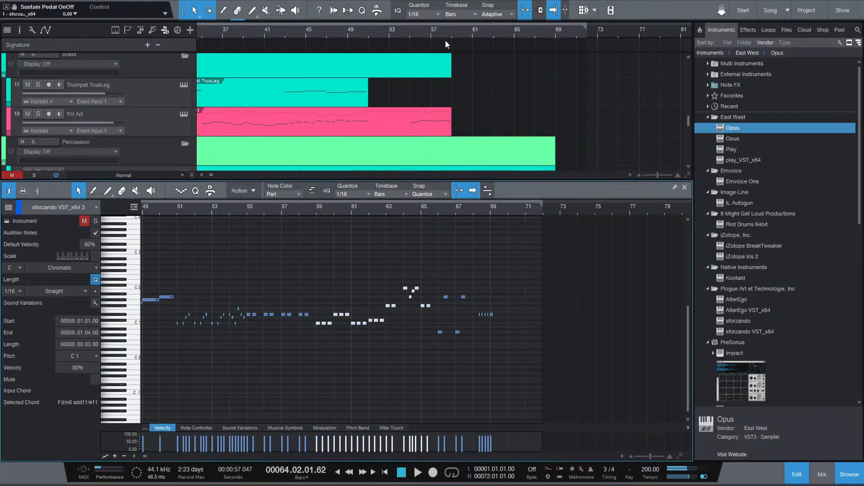
{"action": "left_click", "coordinate": [434, 30]}
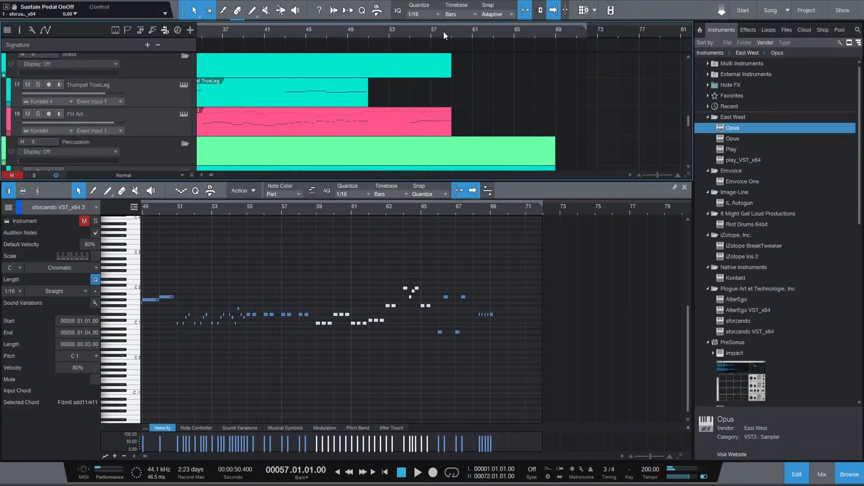
{"action": "left_click", "coordinate": [453, 35]}
{"action": "scroll", "coordinate": [482, 122], "scroll_direction": "down", "scroll_amount": 5}
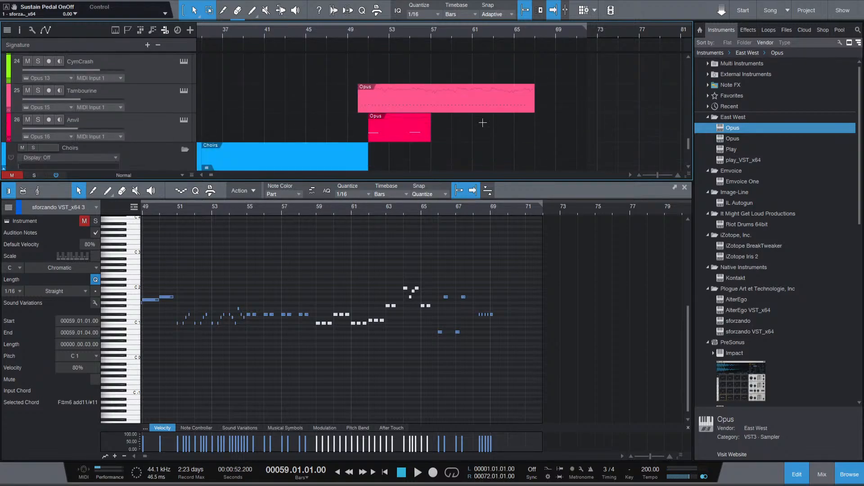
{"action": "scroll", "coordinate": [482, 122], "scroll_direction": "down", "scroll_amount": 3}
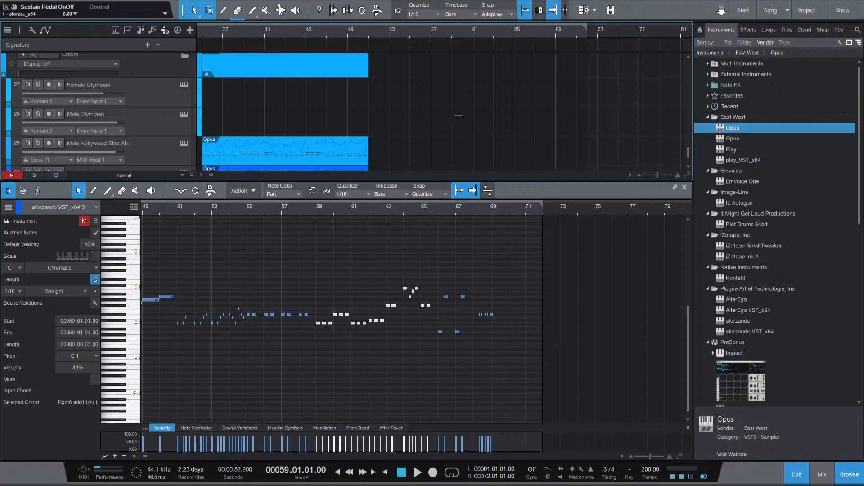
{"action": "left_click", "coordinate": [457, 102]}
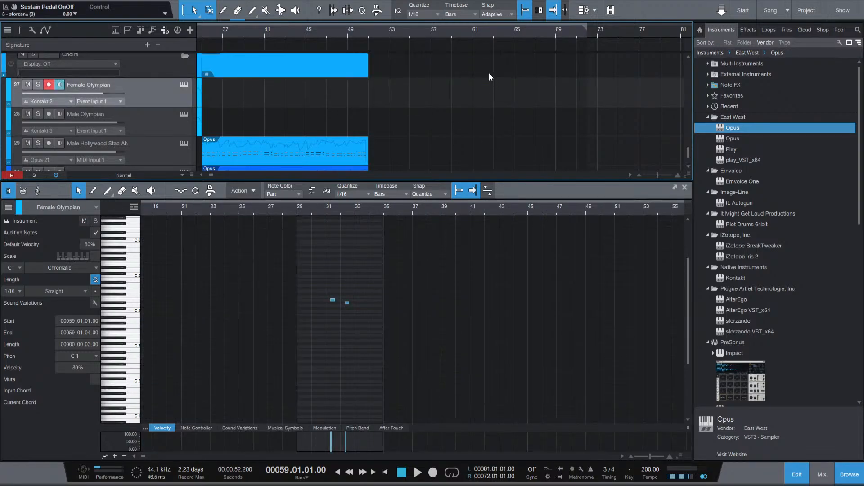
{"action": "left_click", "coordinate": [358, 68]}
{"action": "double_click", "coordinate": [457, 96]}
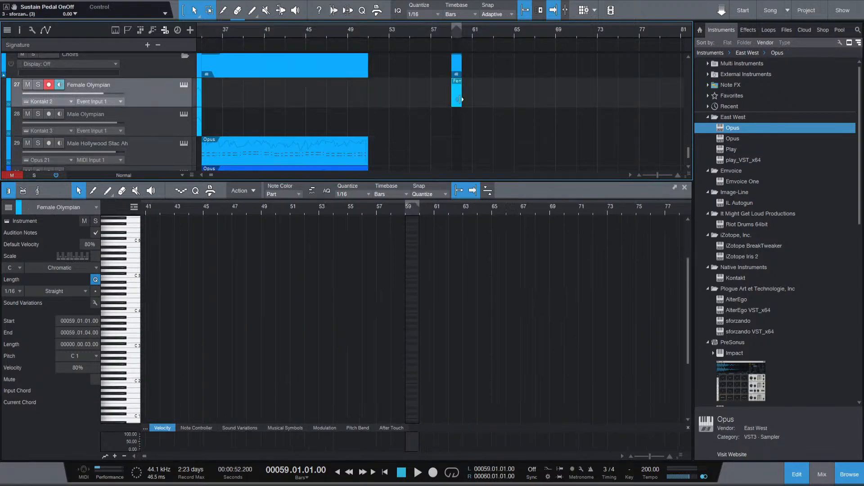
{"action": "left_click_drag", "start_coordinate": [467, 100], "coordinate": [514, 100]}
{"action": "left_click", "coordinate": [406, 212]}
{"action": "left_click", "coordinate": [405, 212]}
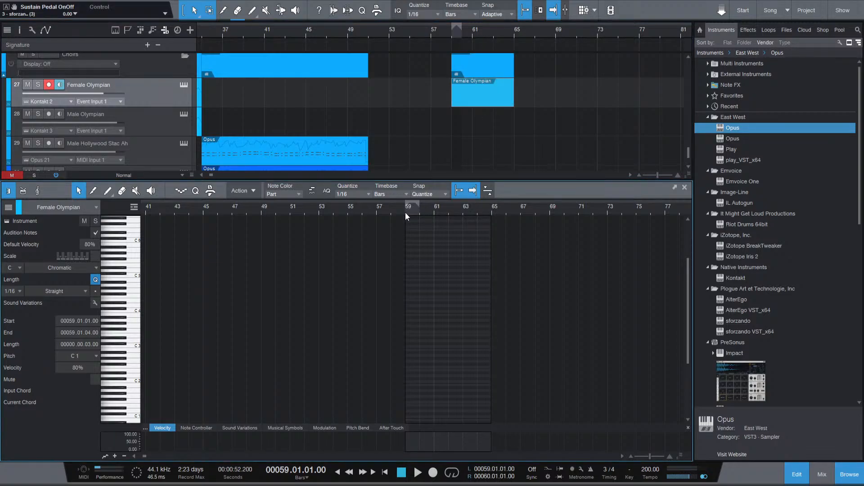
Paste the copied passage into the Female Olympian part at bar 59 and delete all but the first note of each bar.
{"action": "key", "text": "ctrl+v"}
{"action": "scroll", "coordinate": [417, 372], "scroll_direction": "down", "scroll_amount": 2}
{"action": "scroll", "coordinate": [412, 386], "scroll_direction": "up", "scroll_amount": 4}
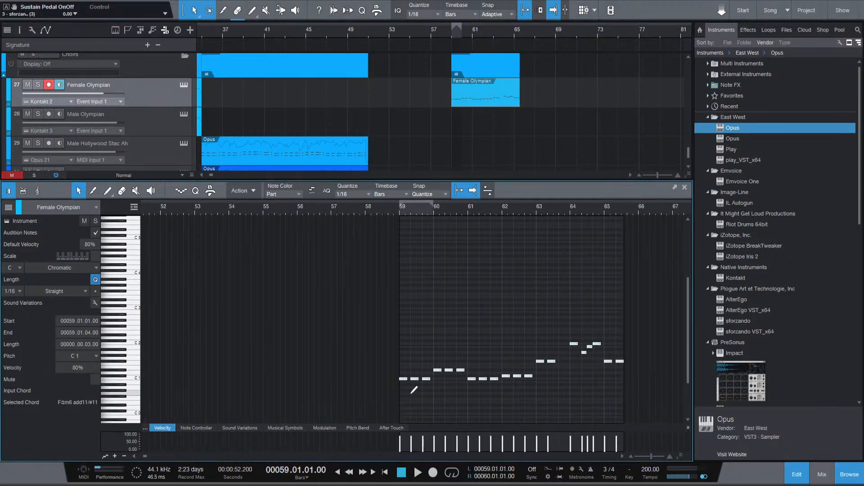
{"action": "left_click_drag", "start_coordinate": [435, 387], "coordinate": [602, 341]}
{"action": "key", "text": "Delete"}
{"action": "key", "text": "Delete"}
{"action": "key", "text": "Delete"}
{"action": "key", "text": "Delete"}
{"action": "key", "text": "Delete"}
{"action": "left_click_drag", "start_coordinate": [621, 372], "coordinate": [618, 359]}
{"action": "key", "text": "Delete"}
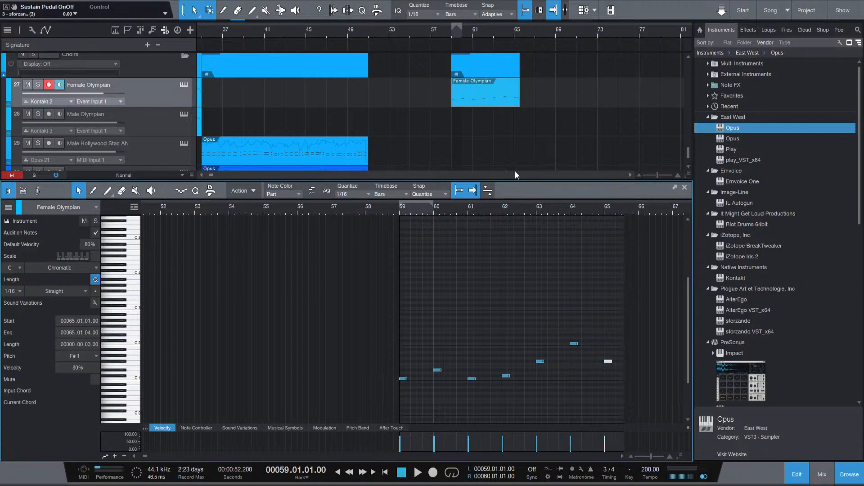
Extend the Female Olympian part to bar 66 and lengthen all its notes to one full bar each.
{"action": "left_click_drag", "start_coordinate": [520, 96], "coordinate": [524, 97]}
{"action": "left_click", "coordinate": [589, 377]}
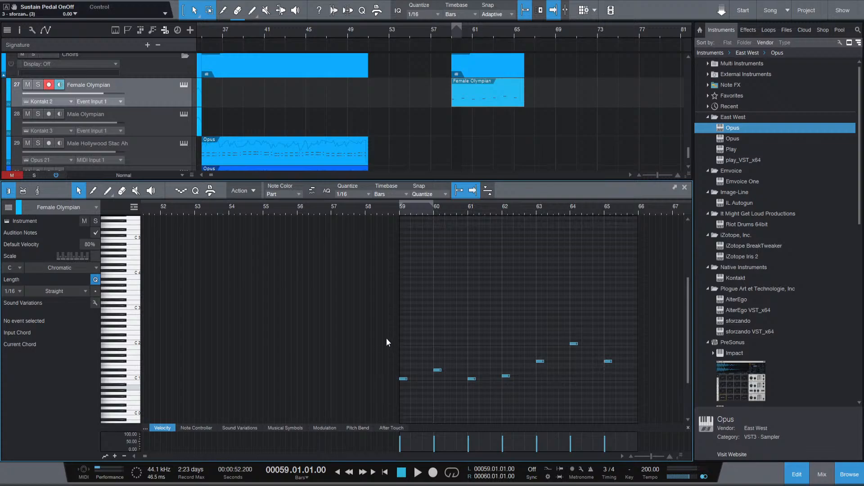
{"action": "key", "text": "ctrl+a"}
{"action": "left_click_drag", "start_coordinate": [613, 361], "coordinate": [636, 362]}
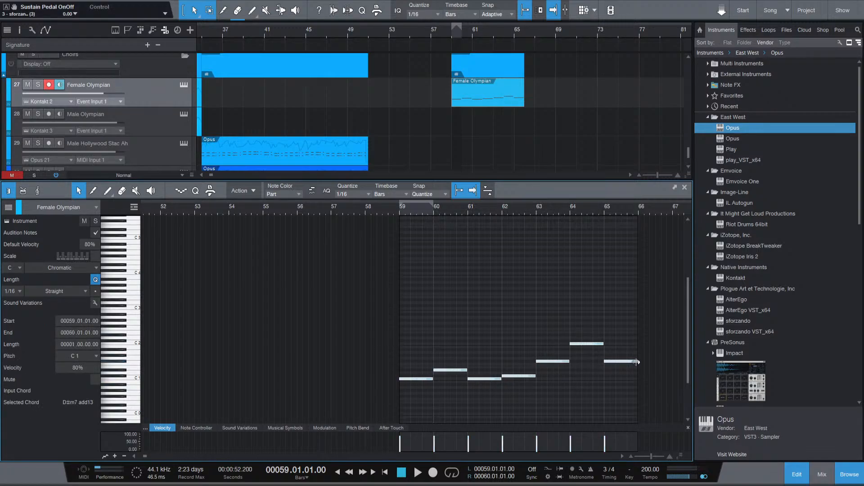
Transpose the Female Olympian notes up two octaves so the first is C3, playing the passage before and after.
{"action": "key", "text": "space"}
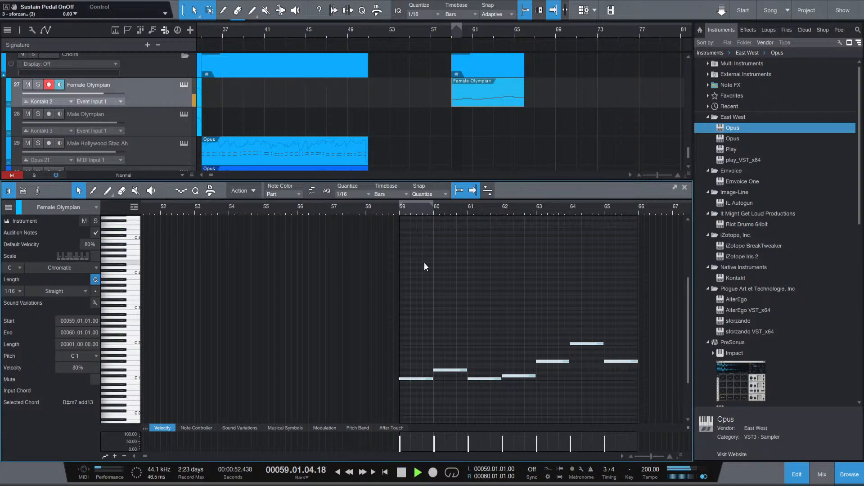
{"action": "key", "text": "space"}
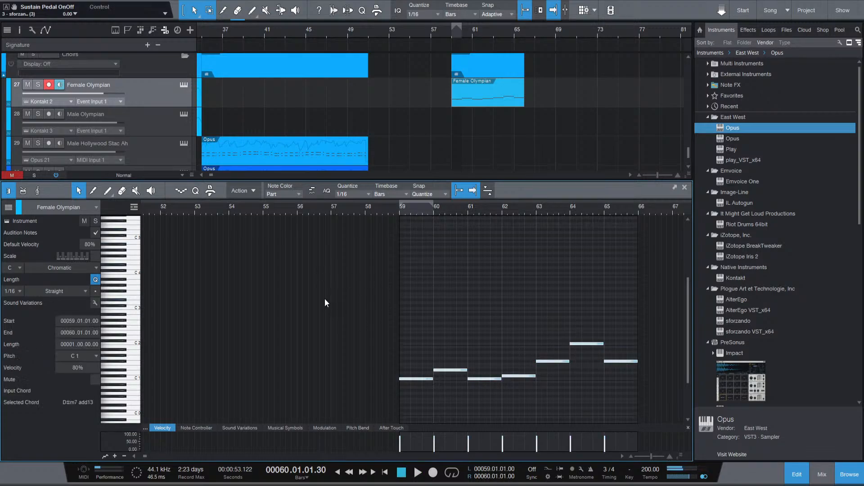
{"action": "key", "text": "shift+Up"}
{"action": "key", "text": "shift+Up"}
{"action": "key", "text": "space"}
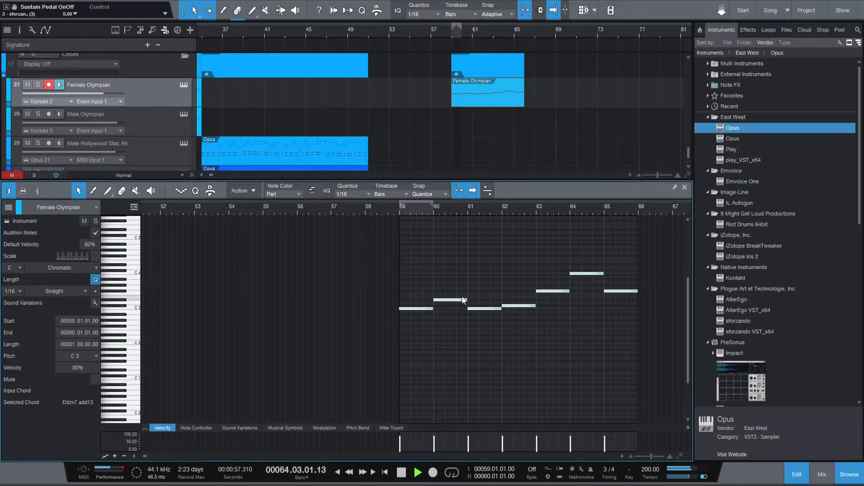
{"action": "key", "text": "space"}
Move the new choir part down to the Male Olympian track and play it from bar 59.
{"action": "left_click_drag", "start_coordinate": [472, 92], "coordinate": [473, 120]}
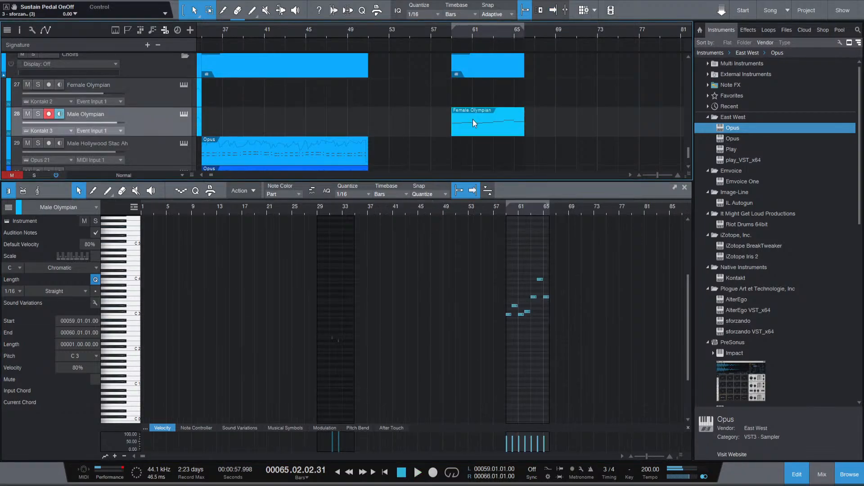
{"action": "left_click", "coordinate": [449, 33]}
{"action": "key", "text": "space"}
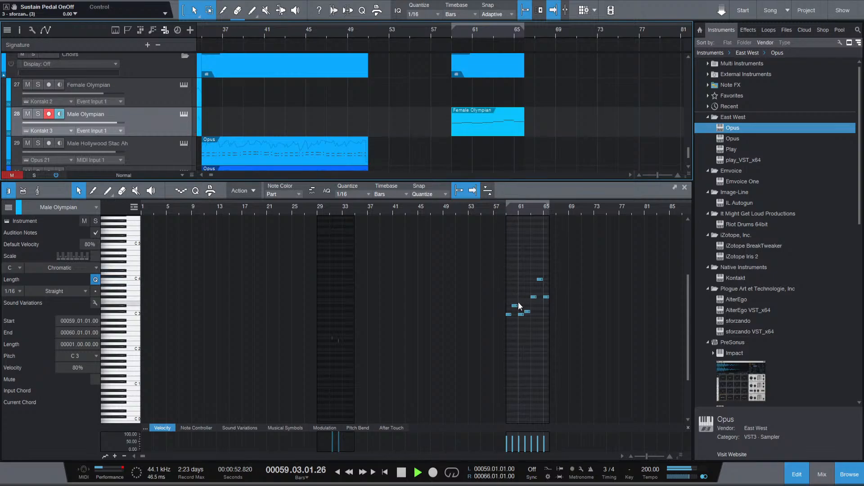
Transpose all the Male Olympian notes down one octave and the bar 64 note down a further octave to C2.
{"action": "left_click", "coordinate": [563, 315]}
{"action": "left_click_drag", "start_coordinate": [563, 314], "coordinate": [492, 239]}
{"action": "key", "text": "shift+Down"}
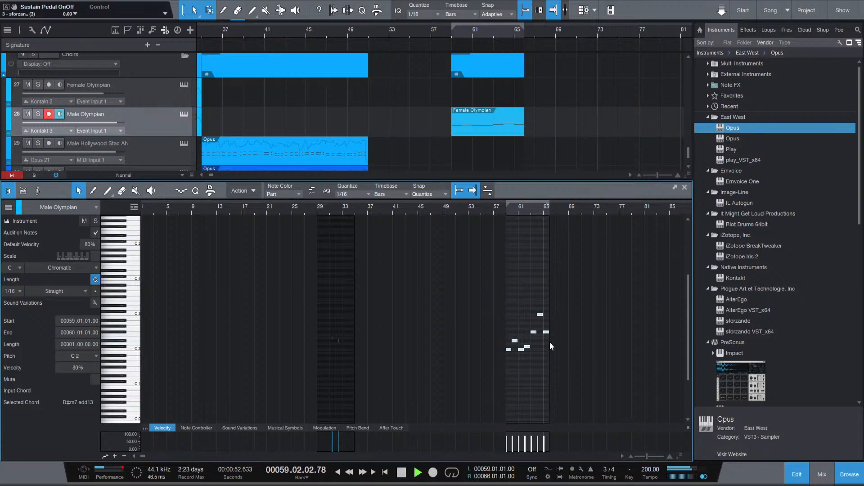
{"action": "left_click", "coordinate": [539, 314]}
{"action": "key", "text": "shift+Down"}
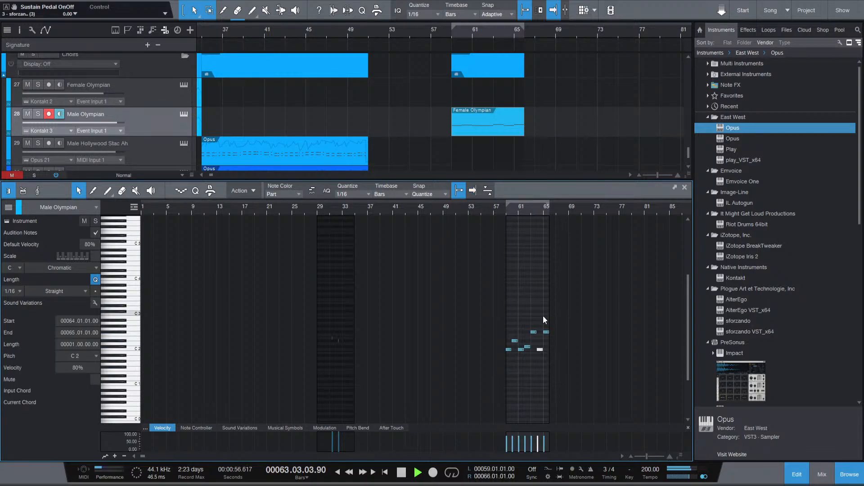
Lower the velocity of all the Male Olympian notes to 55% and then 36% while playing the passage from bar 59.
{"action": "left_click_drag", "start_coordinate": [557, 398], "coordinate": [445, 283]}
{"action": "key", "text": "space"}
{"action": "left_click_drag", "start_coordinate": [531, 445], "coordinate": [530, 447]}
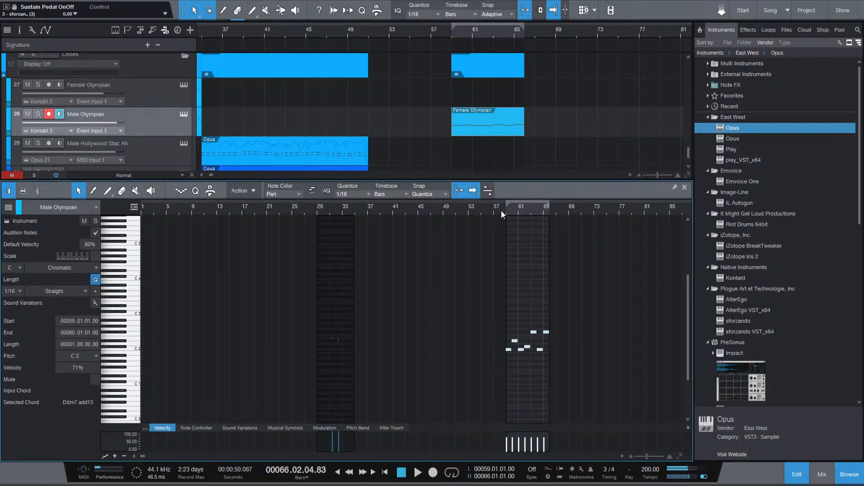
{"action": "key", "text": "space"}
{"action": "left_click", "coordinate": [473, 191]}
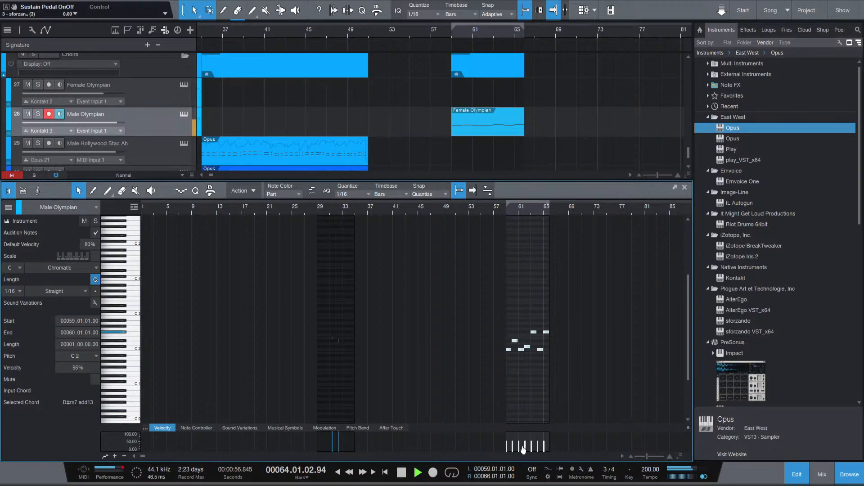
{"action": "key", "text": "f"}
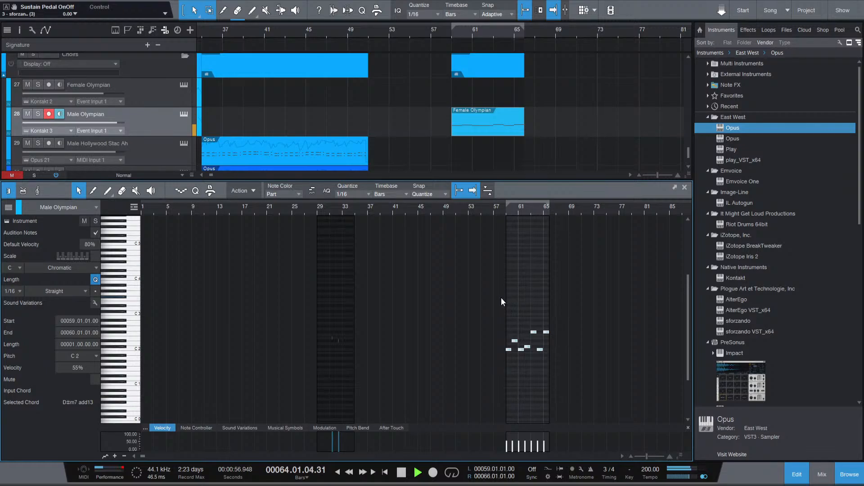
{"action": "key", "text": "space"}
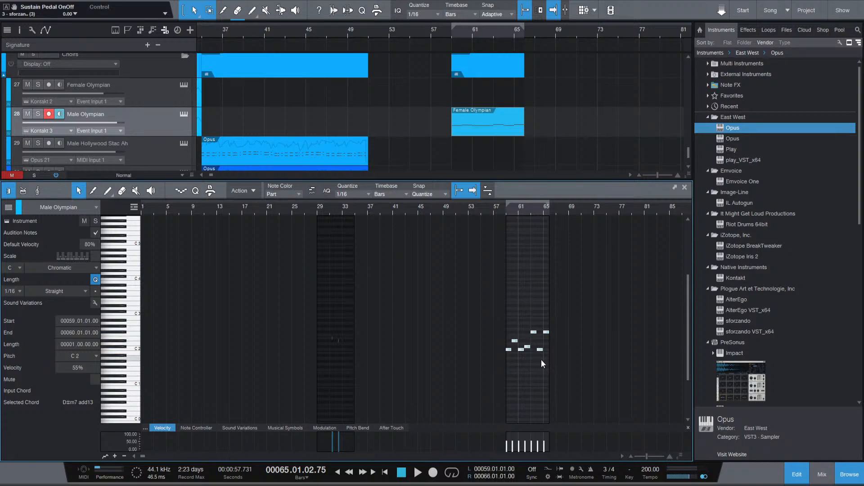
{"action": "key", "text": "space"}
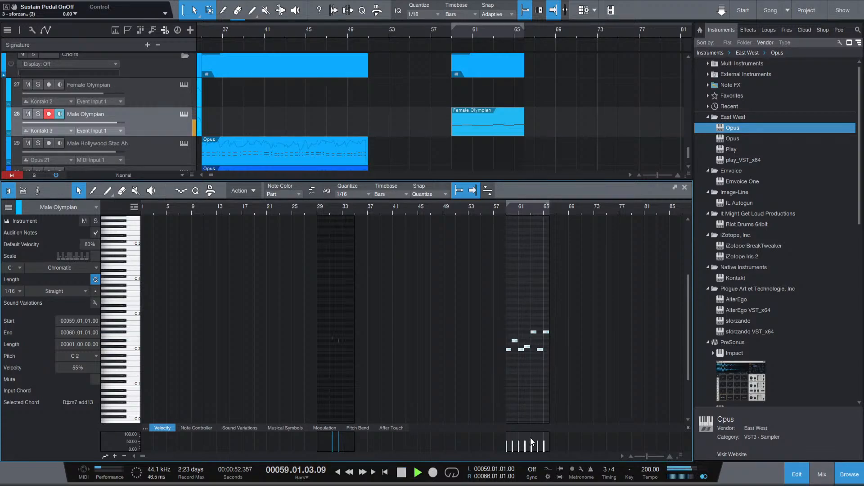
{"action": "key", "text": "f"}
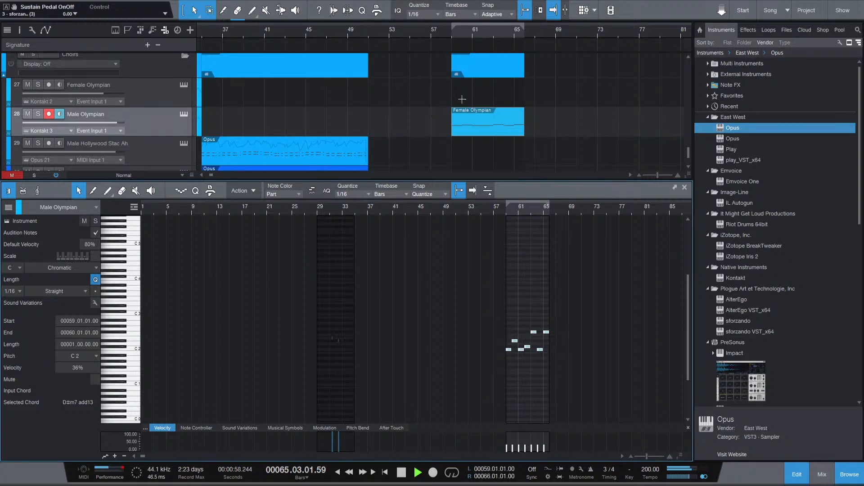
Stop playback and undo all the new choir edits, including the creation of the part at bar 59.
{"action": "key", "text": "space"}
{"action": "key", "text": "ctrl+z"}
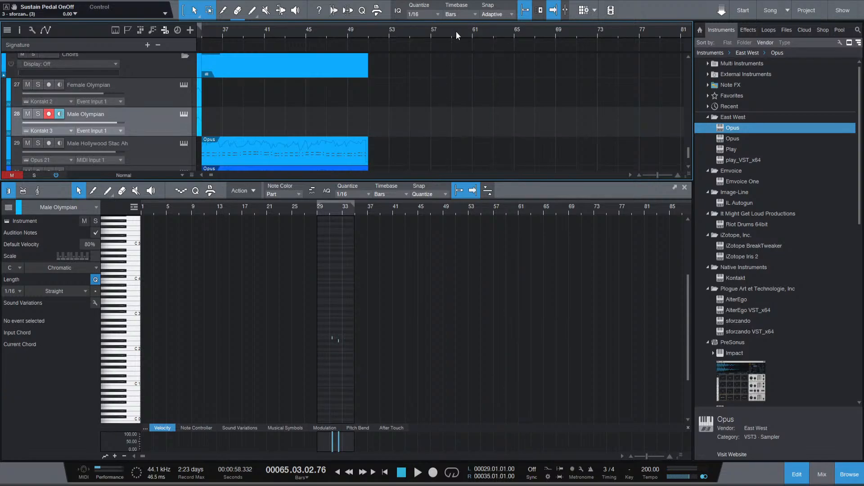
{"action": "scroll", "coordinate": [351, 36], "scroll_direction": "left", "scroll_amount": 3}
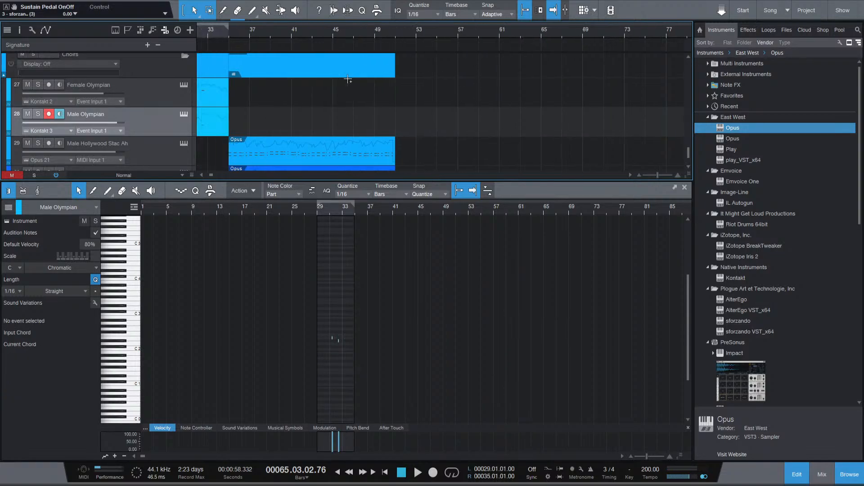
Play the transition through bars 52 to 65 while looking over the choir, percussion, brass and string tracks.
{"action": "key", "text": "space"}
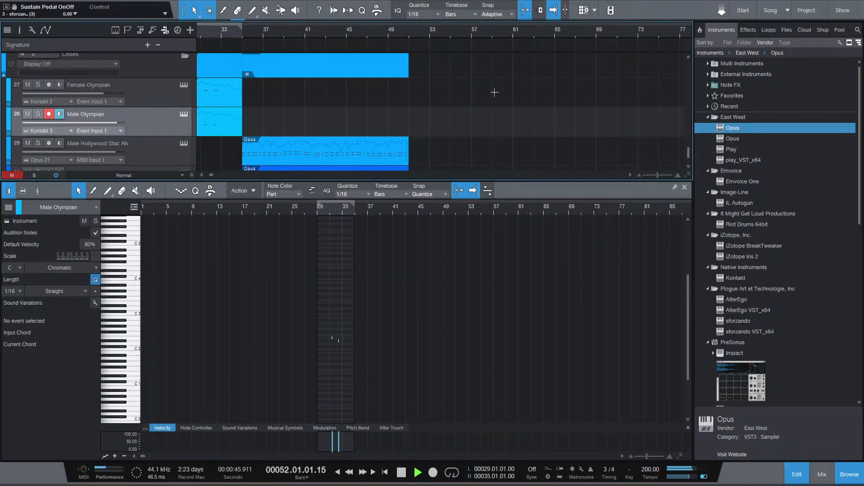
{"action": "scroll", "coordinate": [468, 116], "scroll_direction": "down", "scroll_amount": 5}
{"action": "scroll", "coordinate": [468, 115], "scroll_direction": "down", "scroll_amount": 4}
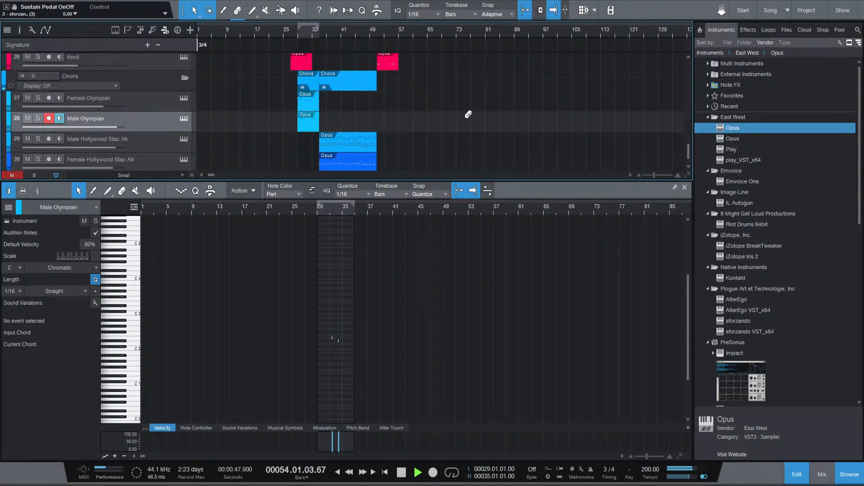
{"action": "scroll", "coordinate": [430, 113], "scroll_direction": "up", "scroll_amount": 2}
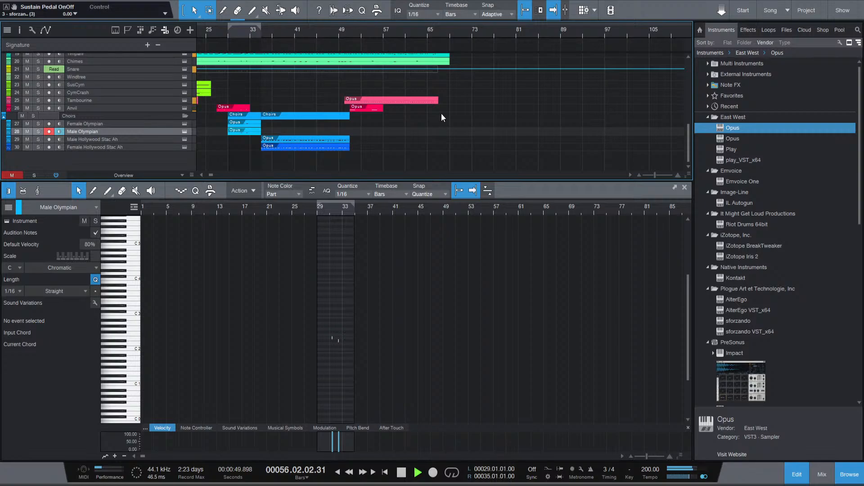
{"action": "scroll", "coordinate": [441, 113], "scroll_direction": "up", "scroll_amount": 3}
{"action": "scroll", "coordinate": [442, 114], "scroll_direction": "up", "scroll_amount": 2}
{"action": "scroll", "coordinate": [442, 114], "scroll_direction": "up", "scroll_amount": 2}
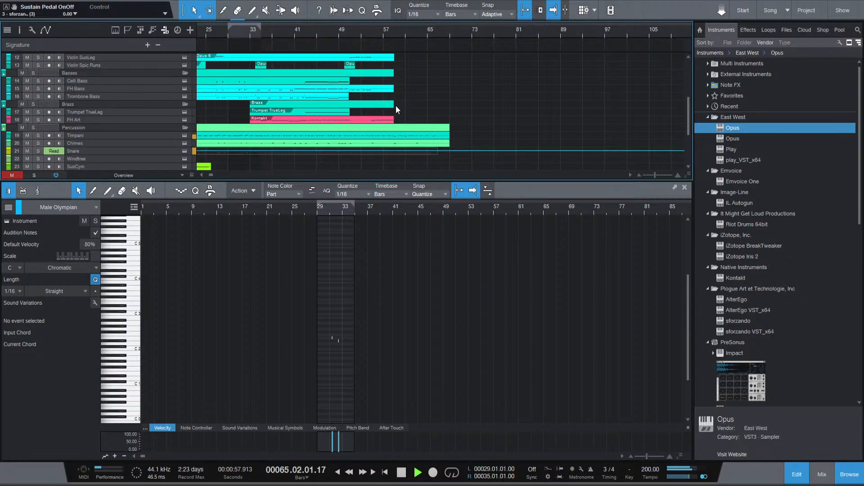
{"action": "key", "text": "space"}
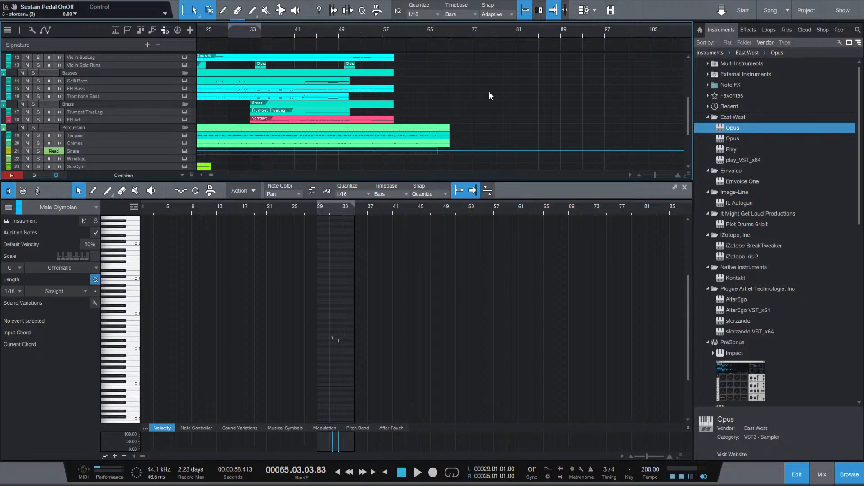
Unmute the first sforzando track, enlarge the arrangement area, play from bar 59 and open that track's part.
{"action": "scroll", "coordinate": [486, 92], "scroll_direction": "up", "scroll_amount": 6}
{"action": "scroll", "coordinate": [450, 134], "scroll_direction": "up", "scroll_amount": 4}
{"action": "scroll", "coordinate": [453, 135], "scroll_direction": "up", "scroll_amount": 2}
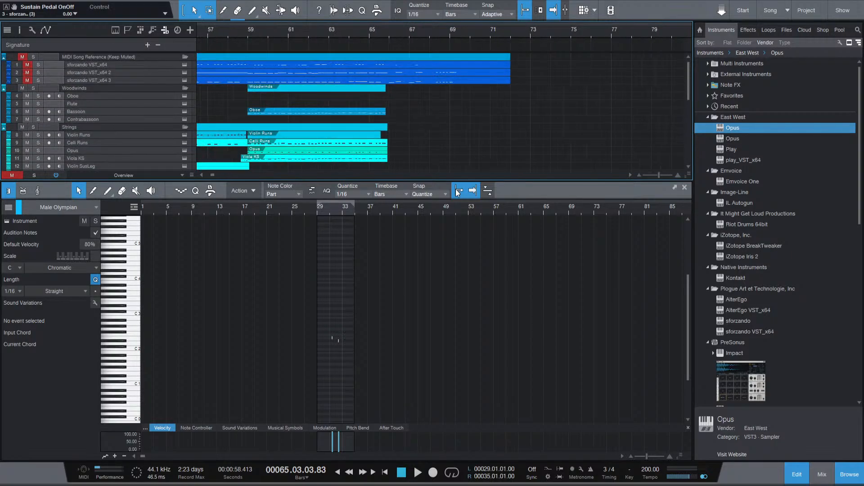
{"action": "left_click_drag", "start_coordinate": [450, 180], "coordinate": [420, 302]}
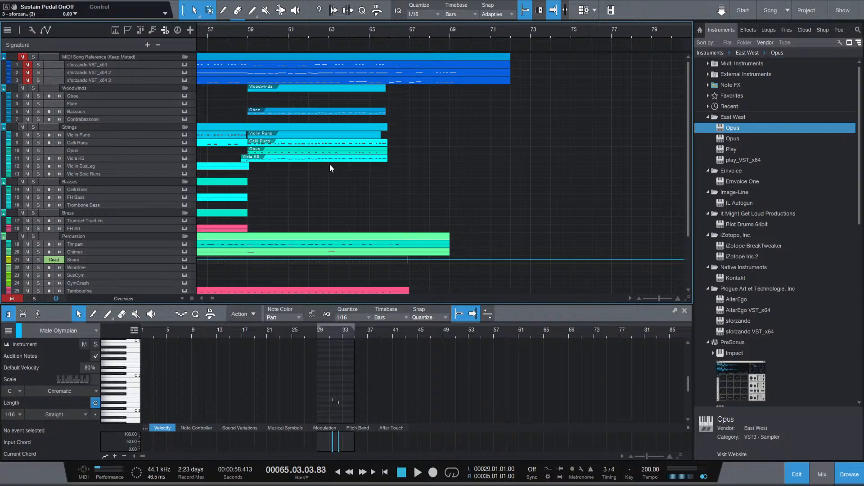
{"action": "left_click", "coordinate": [27, 64]}
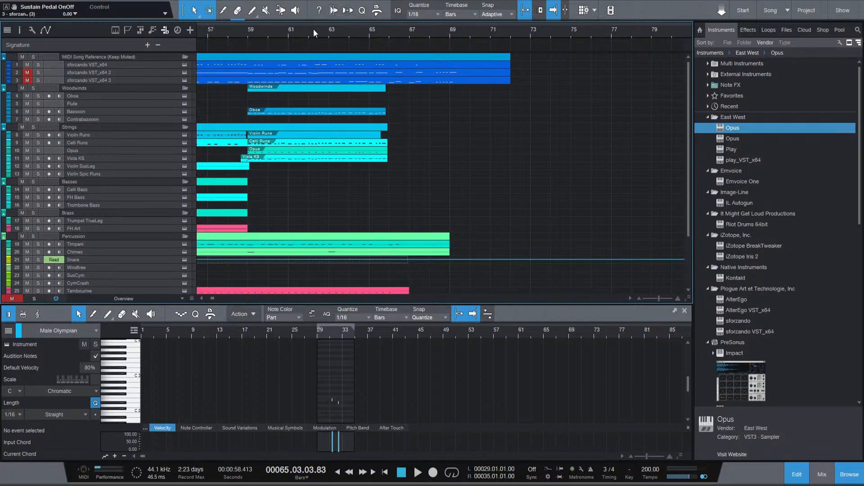
{"action": "key", "text": "space"}
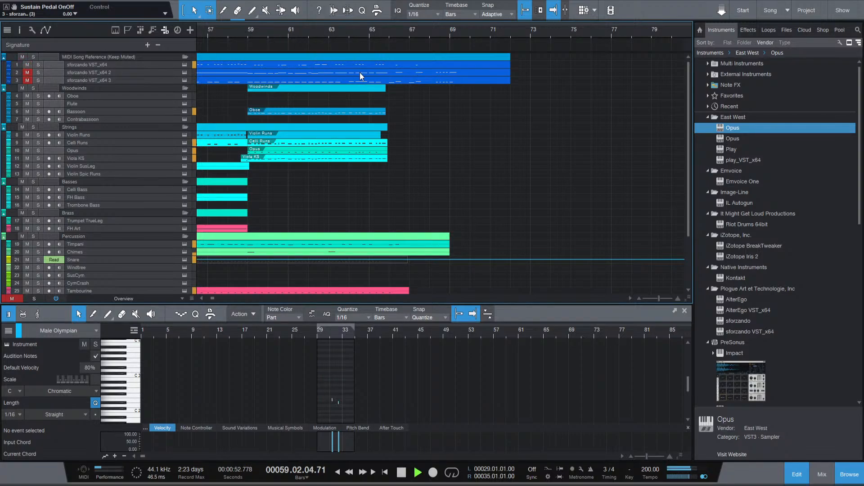
{"action": "left_click", "coordinate": [298, 65]}
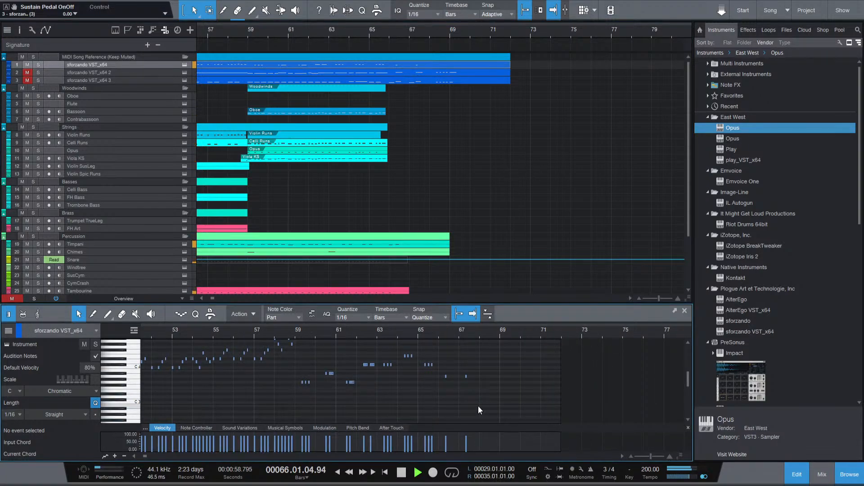
{"action": "key", "text": "space"}
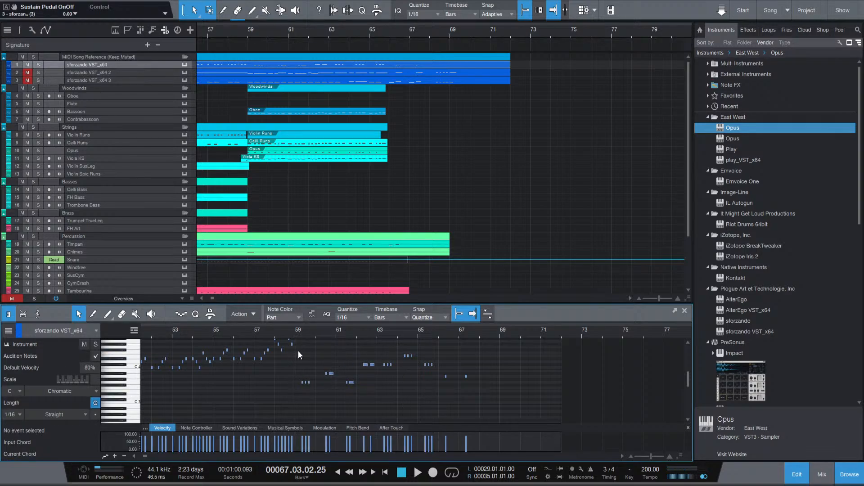
Copy the first sforzando track's notes from bars 59 to 65, mute it again and paste them into the Violin Runs part at bar 59.
{"action": "left_click_drag", "start_coordinate": [298, 351], "coordinate": [435, 386]}
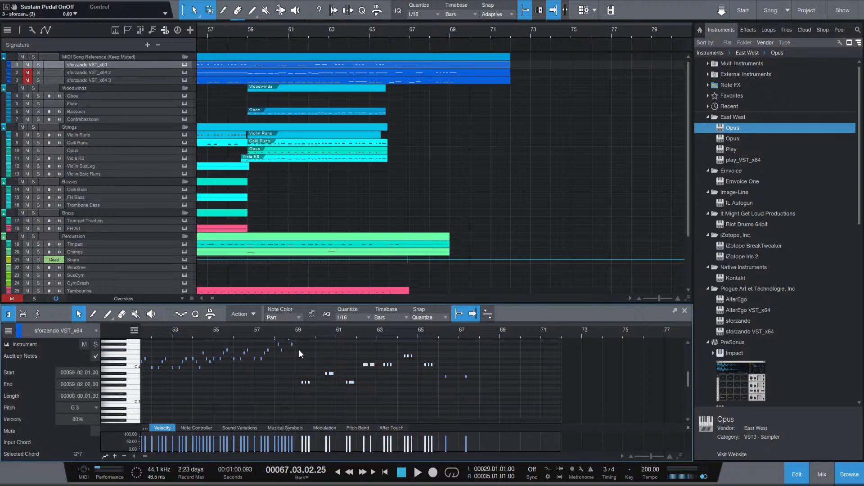
{"action": "left_click", "coordinate": [28, 66]}
{"action": "scroll", "coordinate": [323, 202], "scroll_direction": "down", "scroll_amount": 3}
{"action": "scroll", "coordinate": [323, 202], "scroll_direction": "up", "scroll_amount": 1}
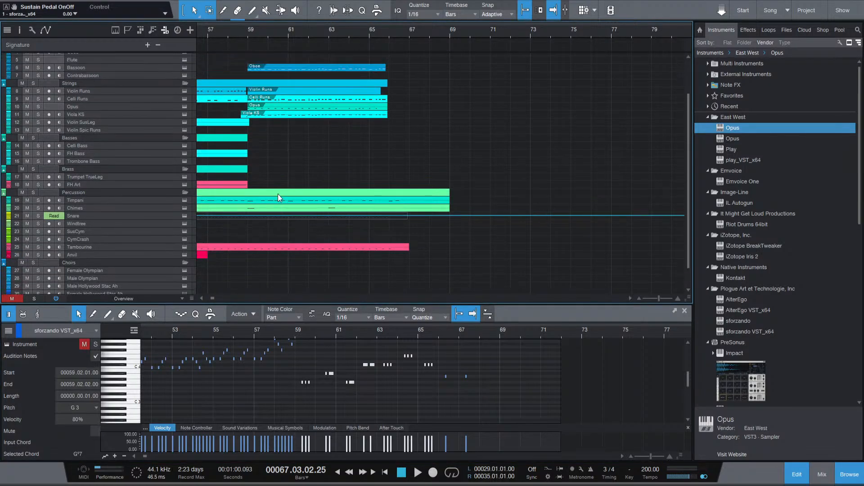
{"action": "scroll", "coordinate": [266, 150], "scroll_direction": "up", "scroll_amount": 1}
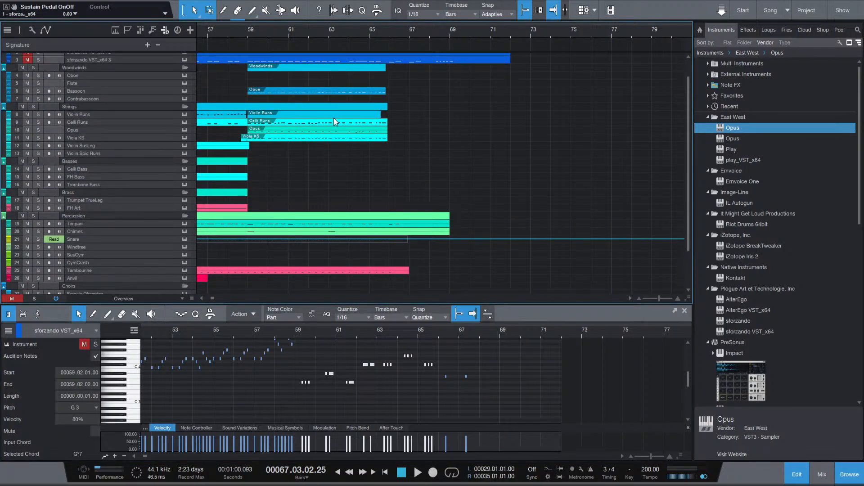
{"action": "left_click", "coordinate": [362, 116]}
{"action": "key", "text": "p"}
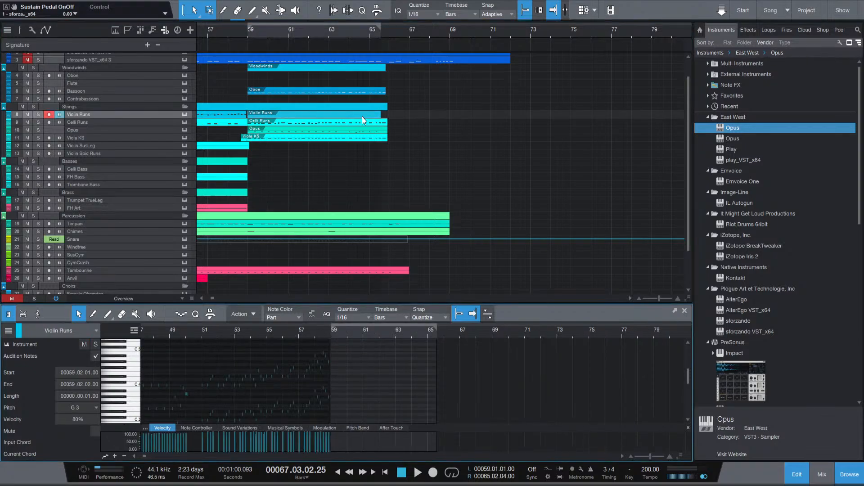
{"action": "left_click", "coordinate": [331, 337]}
{"action": "key", "text": "ctrl+v"}
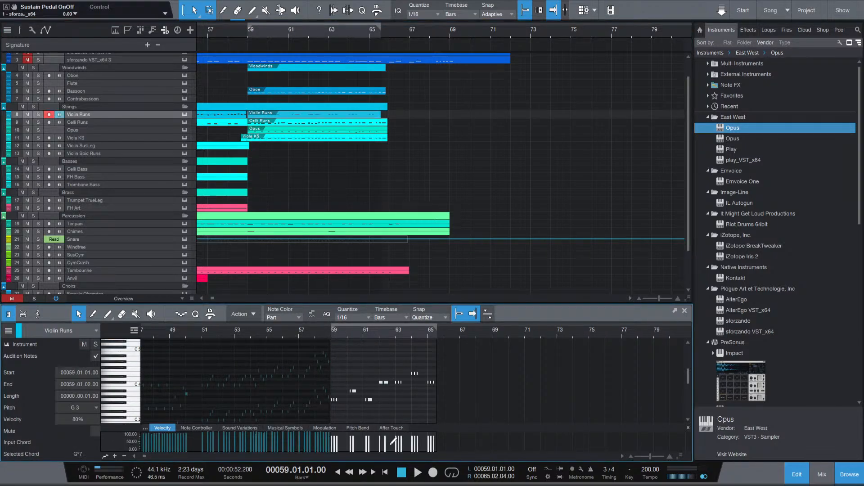
Play the pasted Violin Runs notes from bar 59 and look over their lengths and velocities in the note editor.
{"action": "key", "text": "space"}
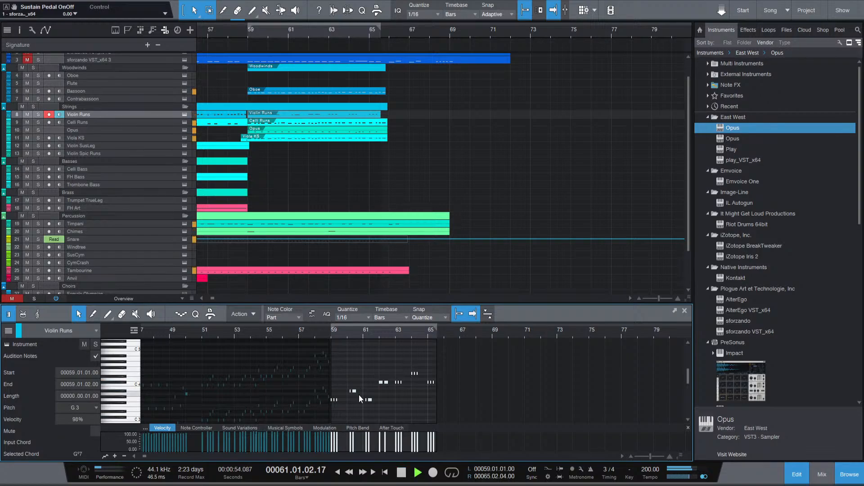
{"action": "key", "text": "space"}
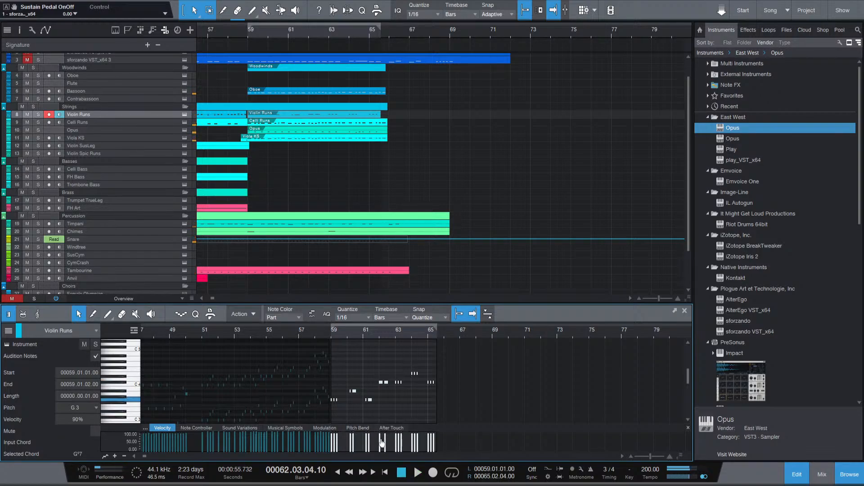
{"action": "key", "text": "space"}
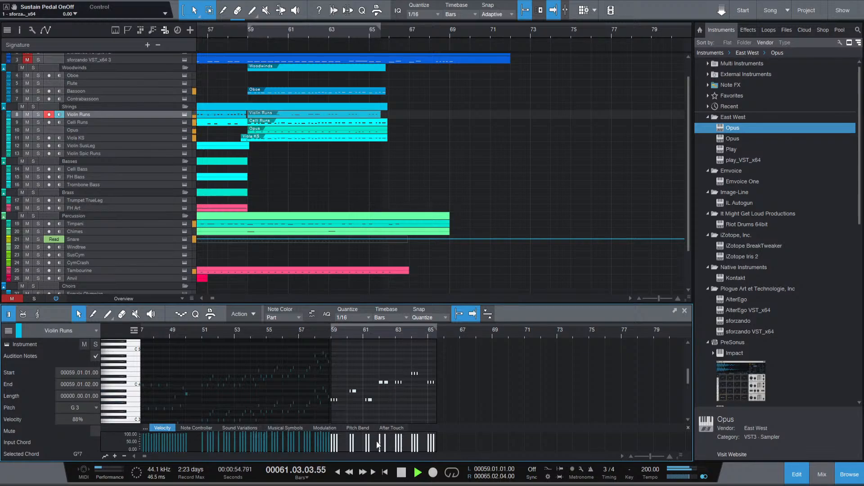
{"action": "left_click_drag", "start_coordinate": [370, 445], "coordinate": [369, 443]}
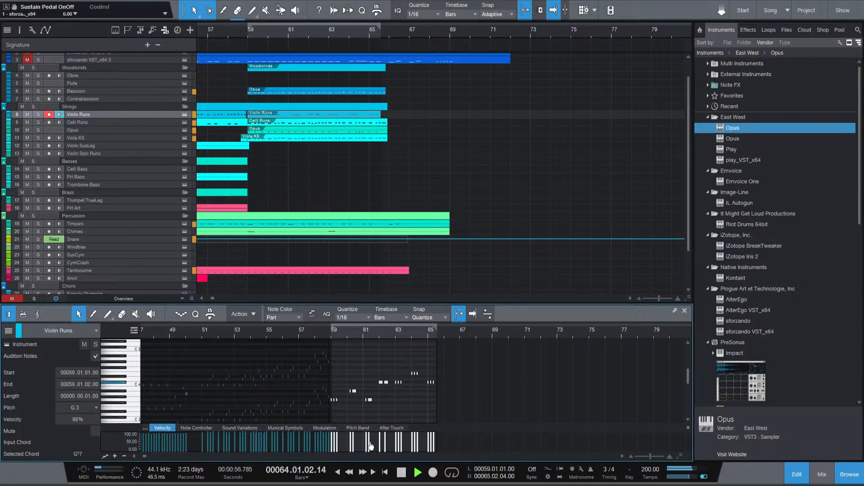
{"action": "left_click", "coordinate": [329, 339]}
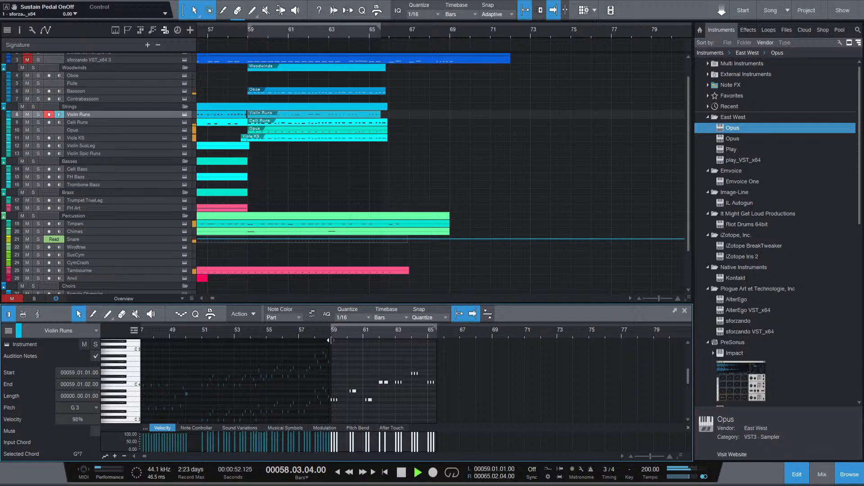
{"action": "scroll", "coordinate": [363, 409], "scroll_direction": "up", "scroll_amount": 2}
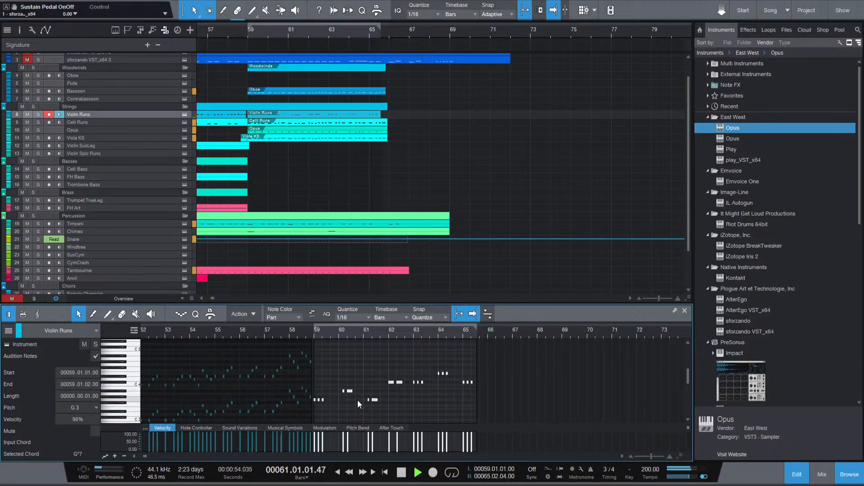
{"action": "left_click", "coordinate": [357, 400]}
{"action": "key", "text": "space"}
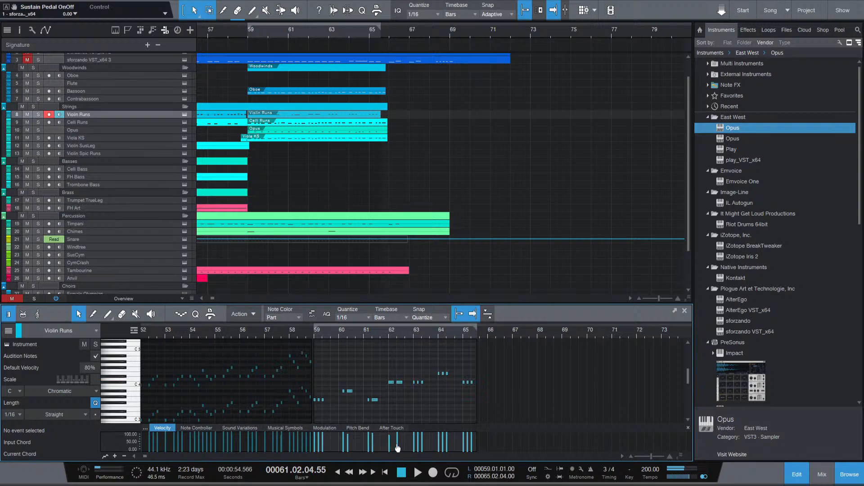
Shorten the two C#4 notes at the start of bar 62 in the Violin Runs part to one sixteenth.
{"action": "left_click_drag", "start_coordinate": [385, 369], "coordinate": [397, 383]}
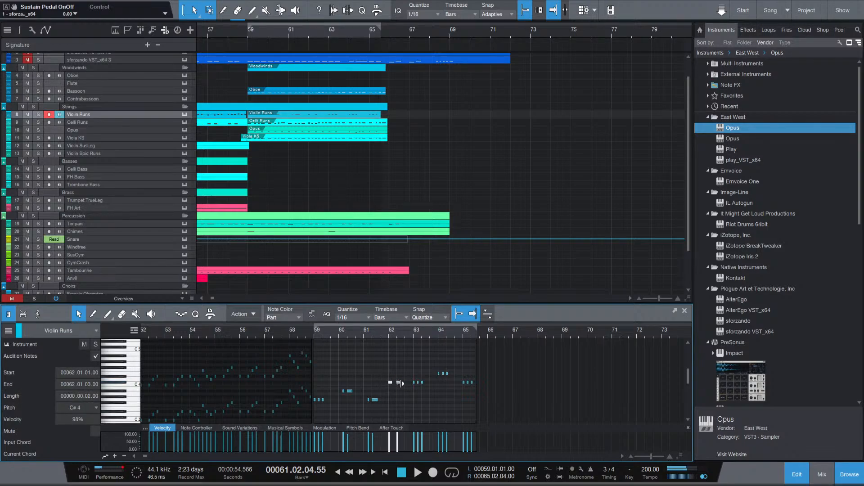
{"action": "key", "text": "space"}
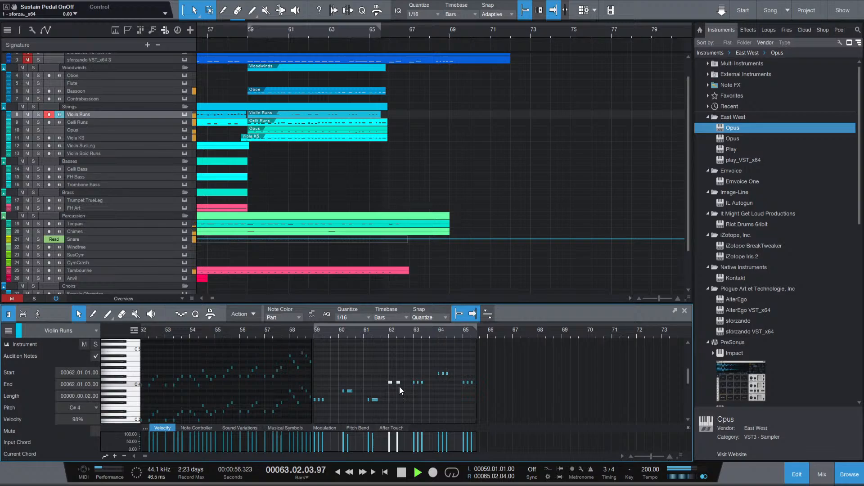
{"action": "left_click_drag", "start_coordinate": [402, 383], "coordinate": [399, 382]}
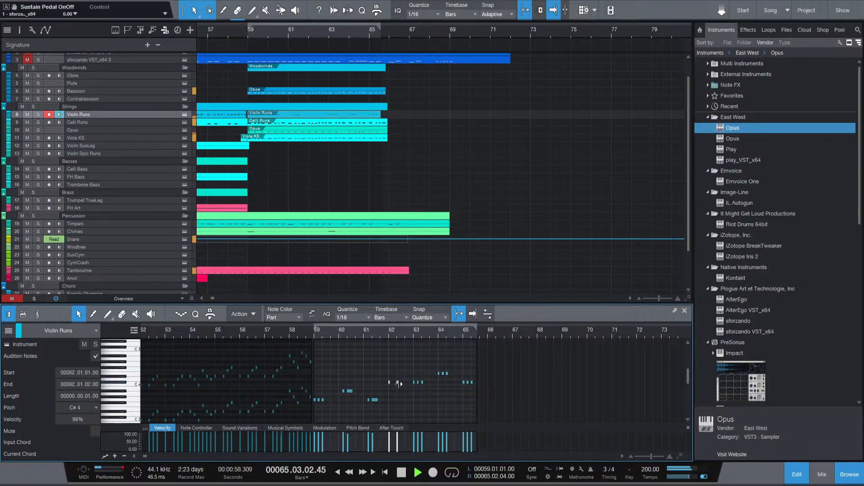
{"action": "left_click", "coordinate": [415, 367]}
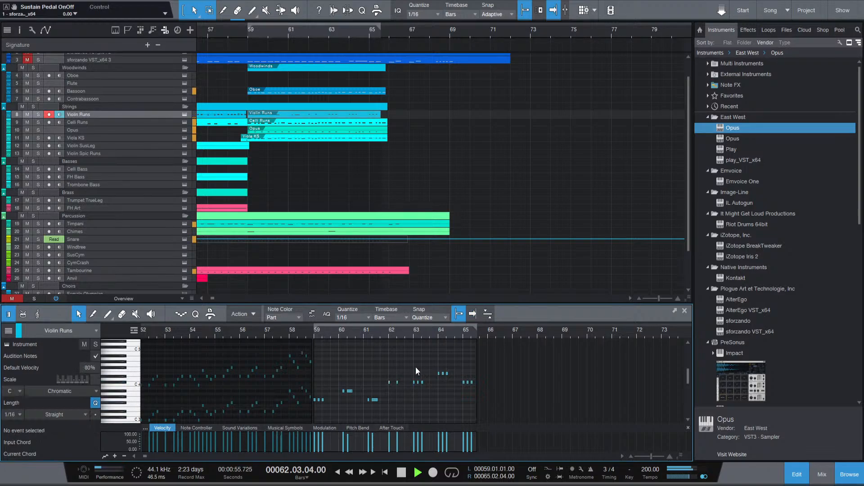
Inspect the Violin Runs notes from bars 62 to 65 and replay the passage from bar 59.
{"action": "left_click_drag", "start_coordinate": [384, 391], "coordinate": [423, 361]}
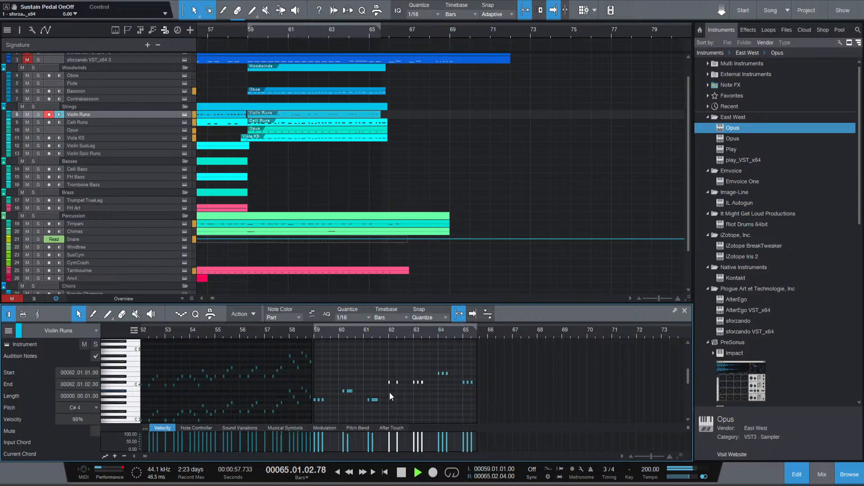
{"action": "left_click_drag", "start_coordinate": [390, 392], "coordinate": [480, 363]}
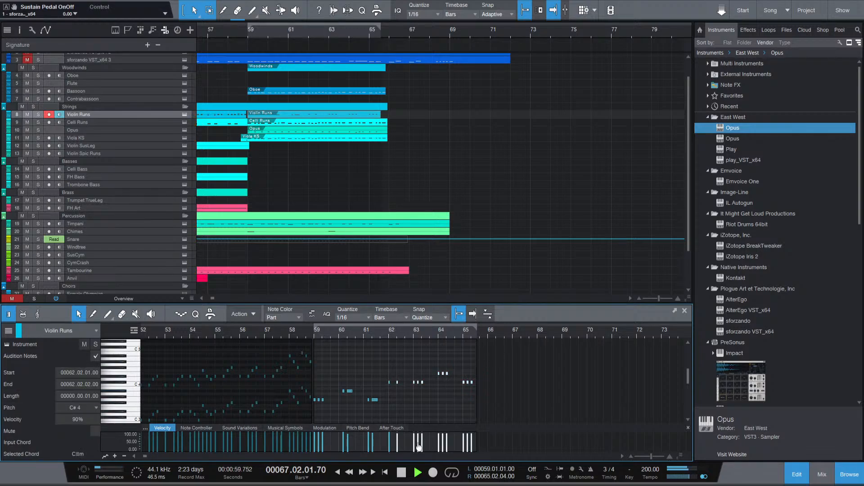
{"action": "left_click", "coordinate": [388, 385]}
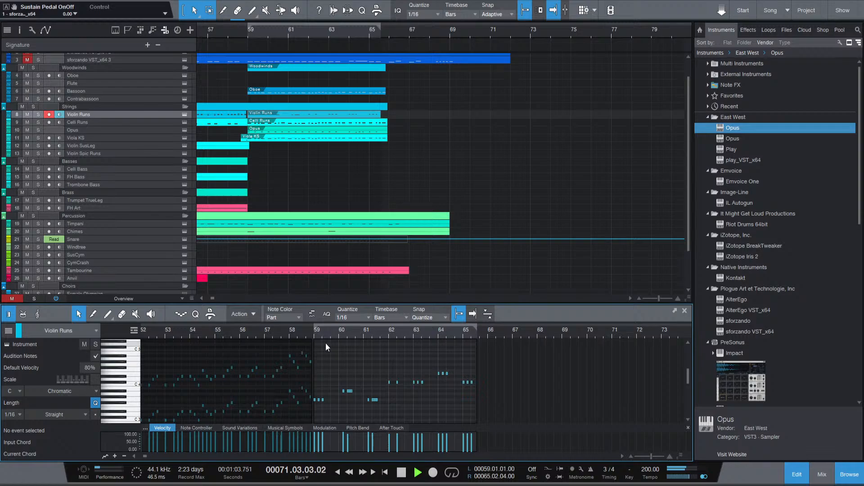
{"action": "left_click", "coordinate": [314, 334]}
{"action": "scroll", "coordinate": [261, 228], "scroll_direction": "up", "scroll_amount": 4}
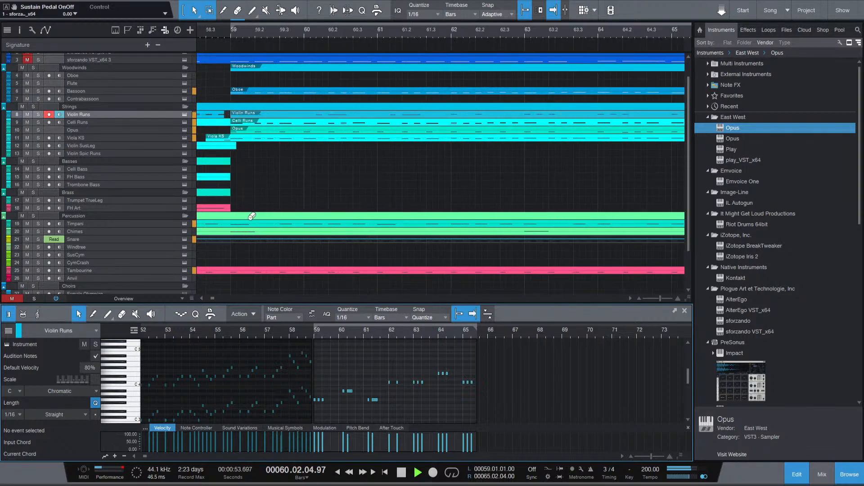
{"action": "key", "text": "space"}
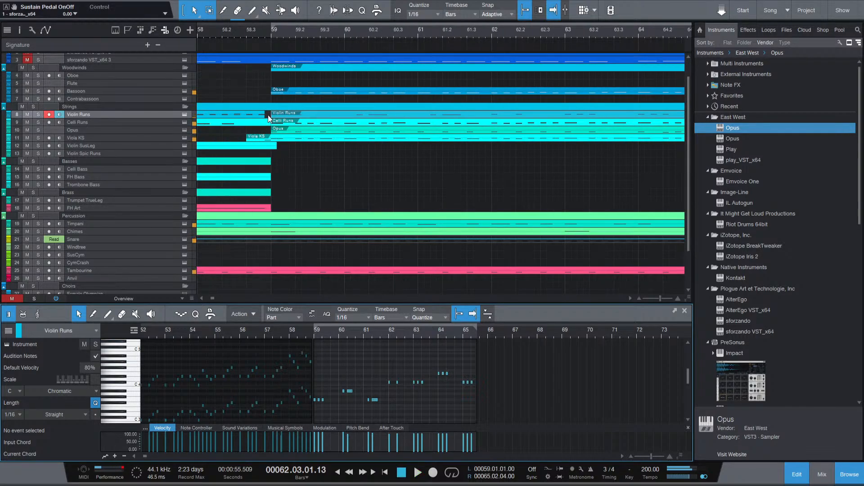
Close the gap before bar 59 on the Violin Runs track by extending the earlier part to the start of bar 59.
{"action": "left_click", "coordinate": [268, 115]}
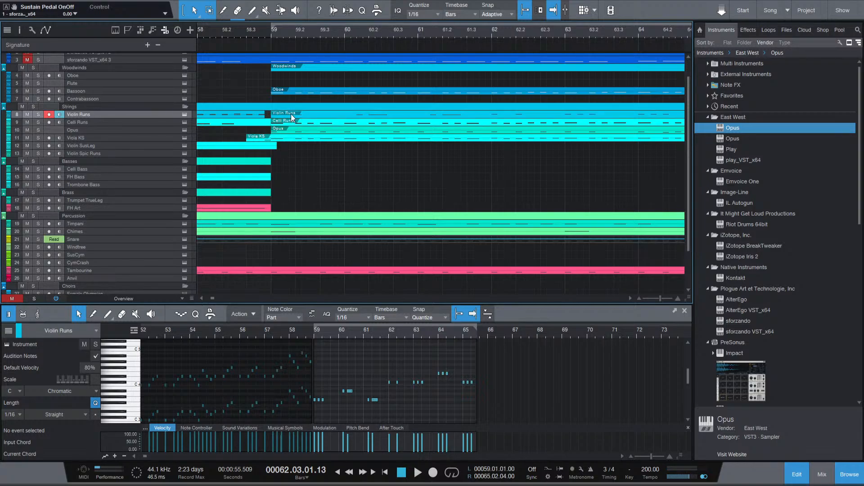
{"action": "left_click", "coordinate": [313, 371]}
{"action": "scroll", "coordinate": [267, 107], "scroll_direction": "up", "scroll_amount": 1}
{"action": "scroll", "coordinate": [260, 134], "scroll_direction": "up", "scroll_amount": 3}
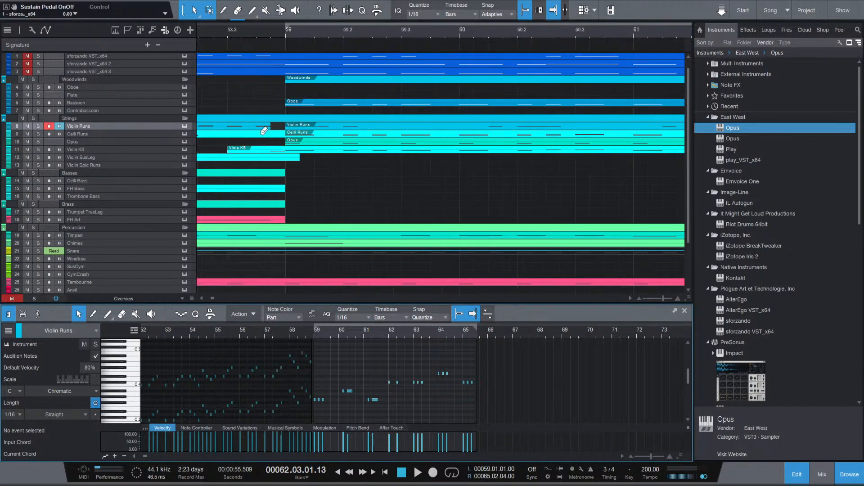
{"action": "scroll", "coordinate": [262, 132], "scroll_direction": "up", "scroll_amount": 5}
{"action": "double_click", "coordinate": [300, 129]}
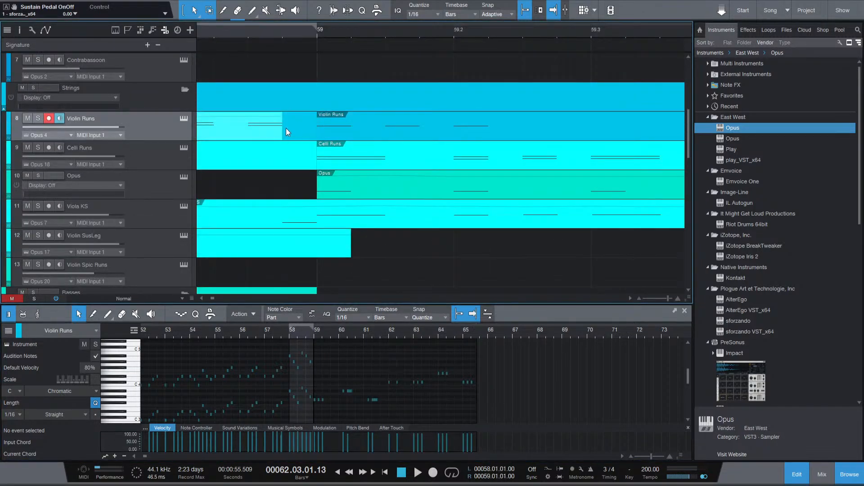
{"action": "left_click_drag", "start_coordinate": [282, 131], "coordinate": [307, 133]}
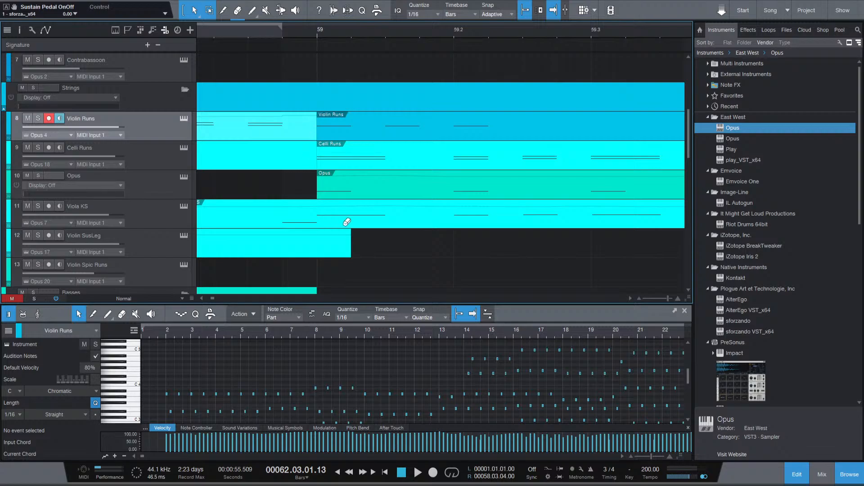
Try shortening the end of the Violin Runs part just before bar 59 and undo the change.
{"action": "scroll", "coordinate": [346, 221], "scroll_direction": "down", "scroll_amount": 3}
{"action": "left_click", "coordinate": [374, 133]}
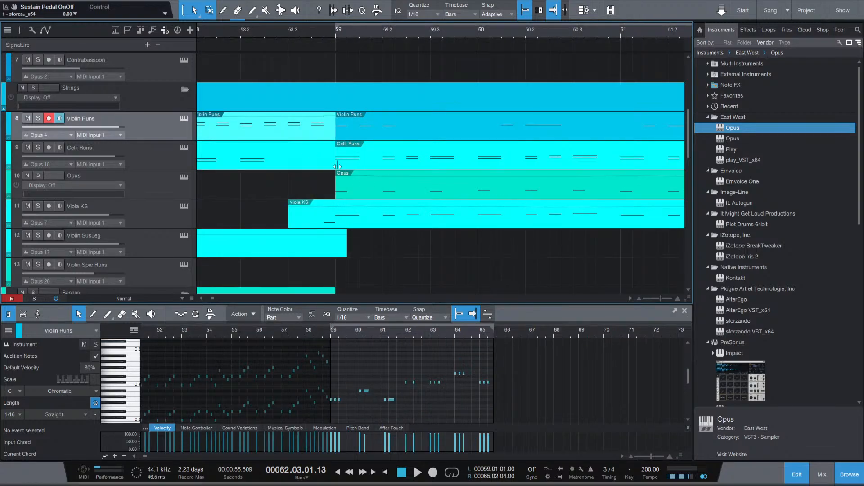
{"action": "mouse_move", "coordinate": [334, 131]}
{"action": "left_mouse_down"}
{"action": "mouse_move", "coordinate": [189, 131]}
{"action": "mouse_move", "coordinate": [322, 140]}
{"action": "left_mouse_up"}
{"action": "scroll", "coordinate": [292, 142], "scroll_direction": "left", "scroll_amount": 3}
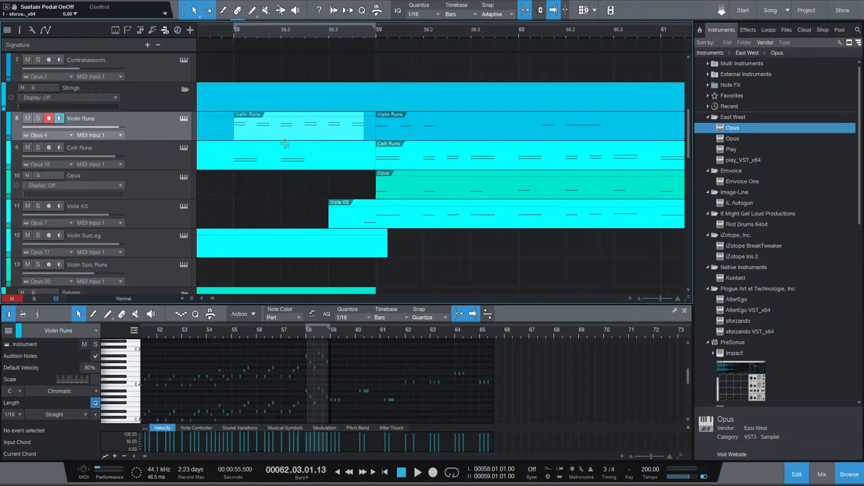
{"action": "key", "text": "ctrl+z"}
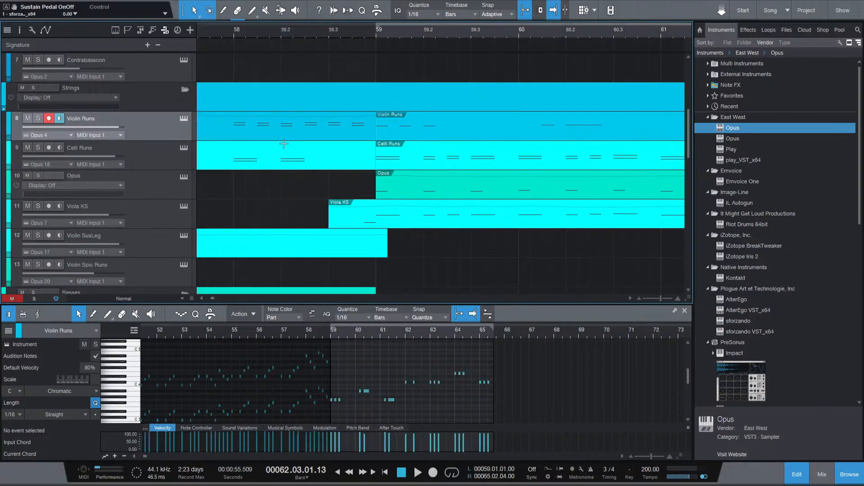
Play the strings through bars 59 to 63 to check the Violin Runs level against the other tracks.
{"action": "left_click", "coordinate": [240, 30]}
{"action": "key", "text": "space"}
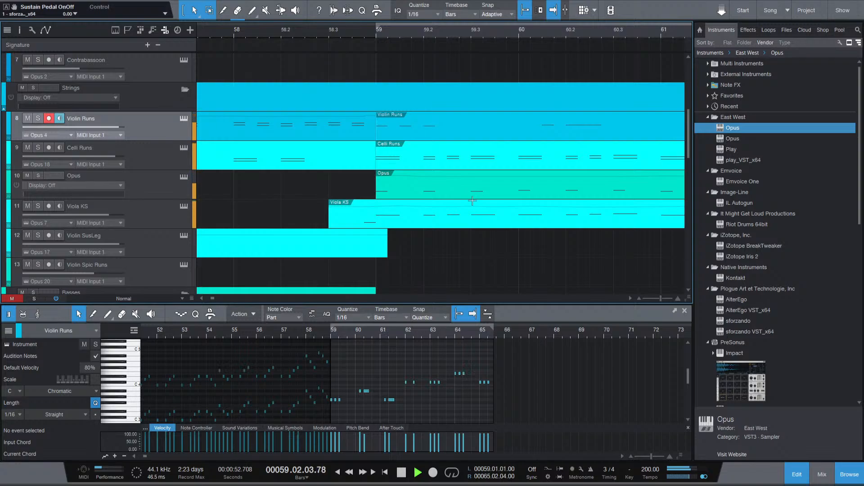
{"action": "scroll", "coordinate": [500, 406], "scroll_direction": "down", "scroll_amount": 1}
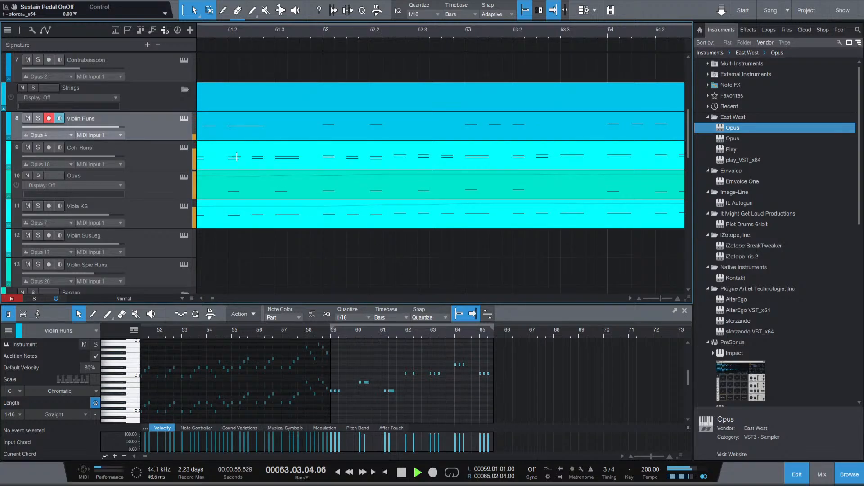
{"action": "key", "text": "space"}
Show the Violin Runs volume automation, add points just before and at bar 59, and lower the volume from bar 59 to +6.6.
{"action": "key", "text": "a"}
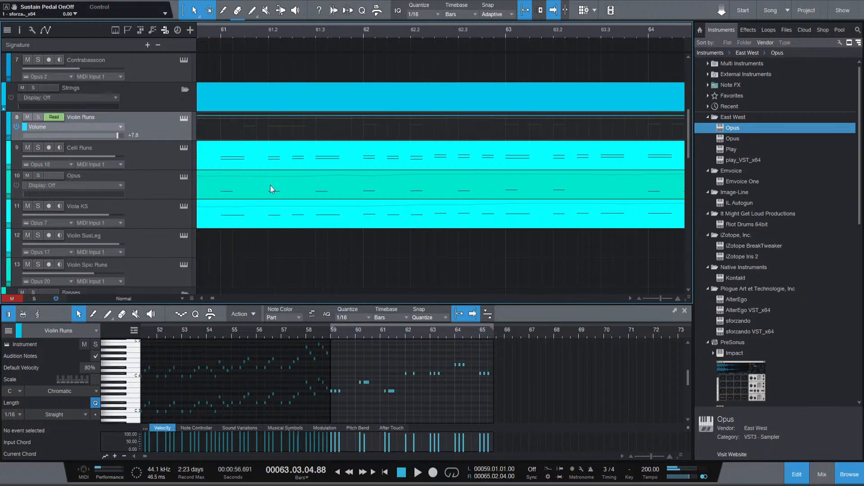
{"action": "scroll", "coordinate": [270, 185], "scroll_direction": "down", "scroll_amount": 8}
{"action": "scroll", "coordinate": [228, 173], "scroll_direction": "up", "scroll_amount": 6}
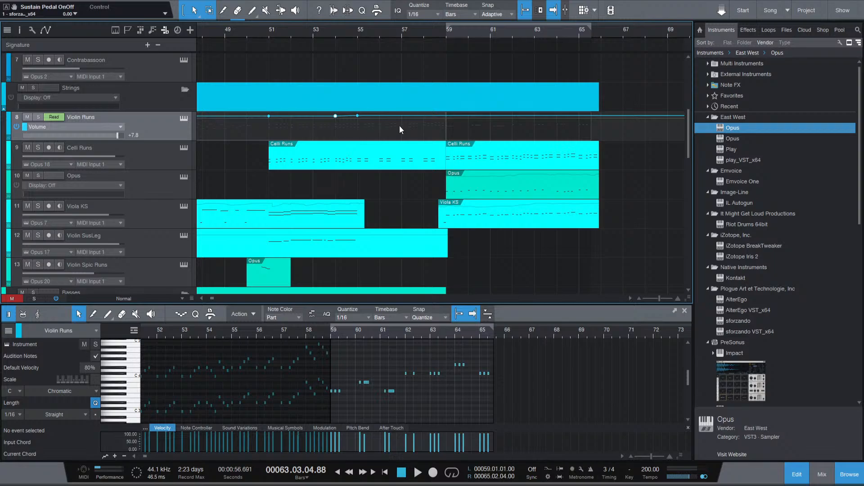
{"action": "scroll", "coordinate": [443, 118], "scroll_direction": "up", "scroll_amount": 6}
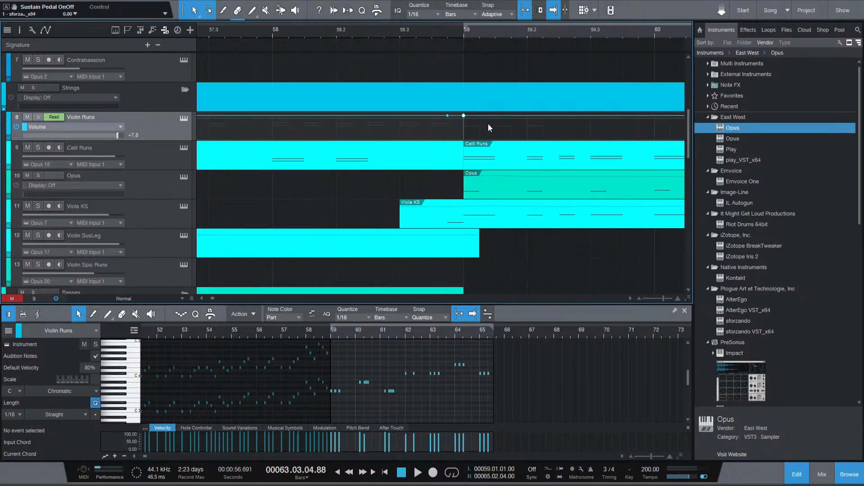
{"action": "left_click_drag", "start_coordinate": [493, 130], "coordinate": [502, 139]}
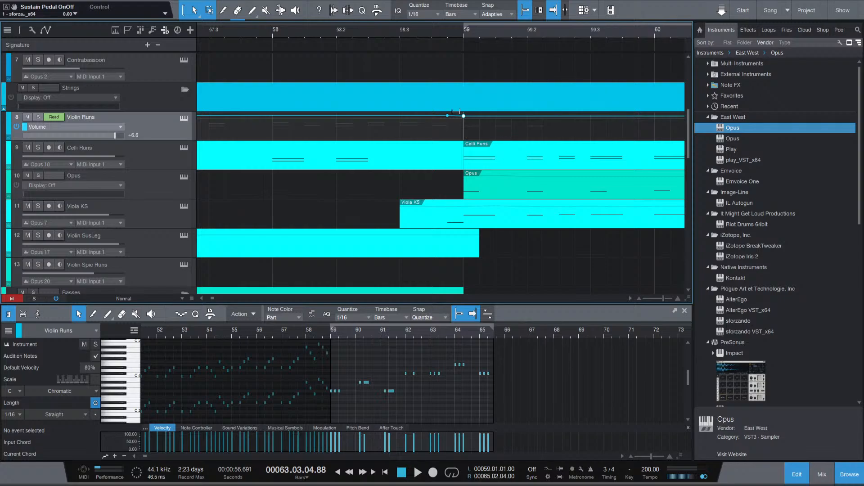
Play from bar 59 to about bar 64 to hear the reduced Violin Runs volume.
{"action": "left_click", "coordinate": [438, 30]}
{"action": "key", "text": "space"}
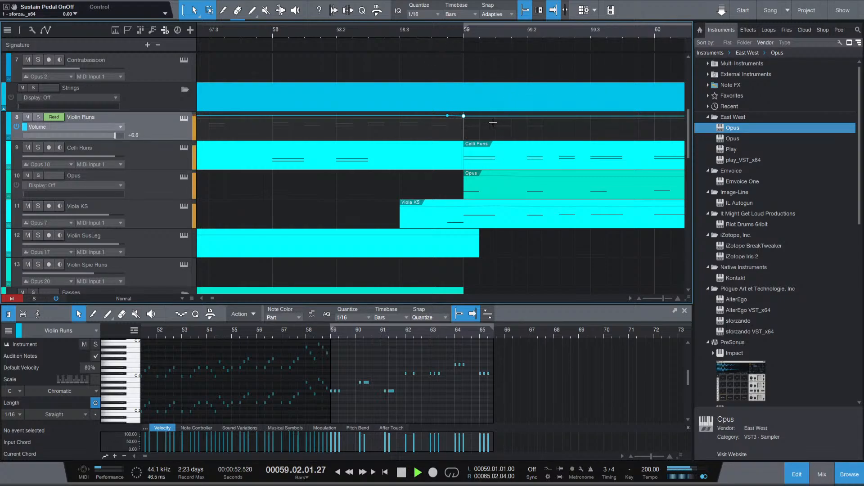
{"action": "scroll", "coordinate": [447, 252], "scroll_direction": "down", "scroll_amount": 5}
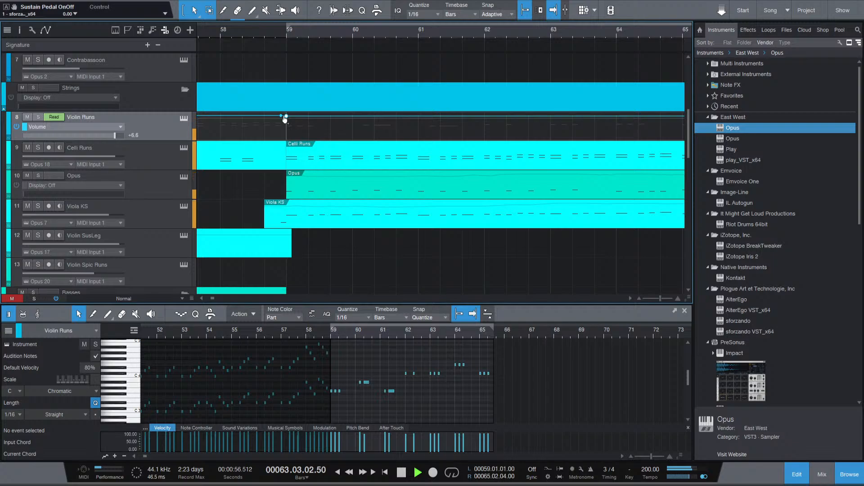
{"action": "scroll", "coordinate": [285, 118], "scroll_direction": "up", "scroll_amount": 4}
{"action": "key", "text": "space"}
Lower the Violin Runs volume automation point at bar 59 to +3.2 and play the transition again.
{"action": "scroll", "coordinate": [289, 145], "scroll_direction": "up", "scroll_amount": 3}
{"action": "scroll", "coordinate": [293, 154], "scroll_direction": "down", "scroll_amount": 8}
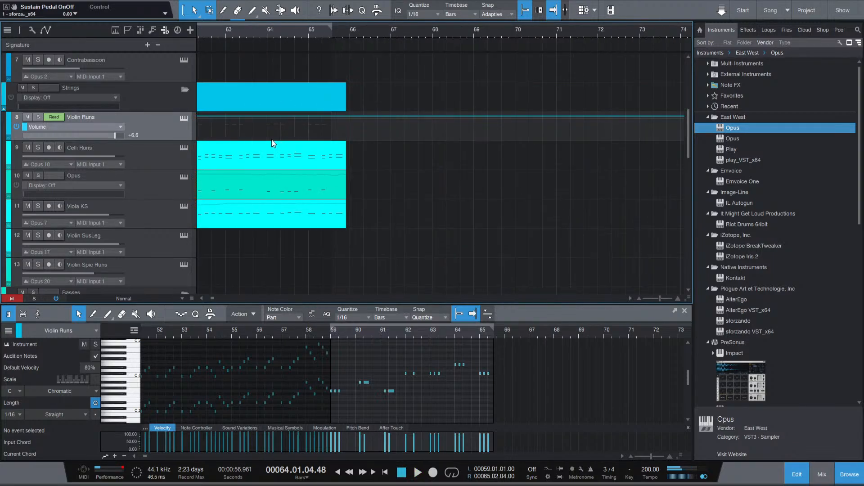
{"action": "scroll", "coordinate": [273, 144], "scroll_direction": "up", "scroll_amount": 3}
{"action": "scroll", "coordinate": [280, 135], "scroll_direction": "up", "scroll_amount": 4}
{"action": "scroll", "coordinate": [305, 112], "scroll_direction": "up", "scroll_amount": 2}
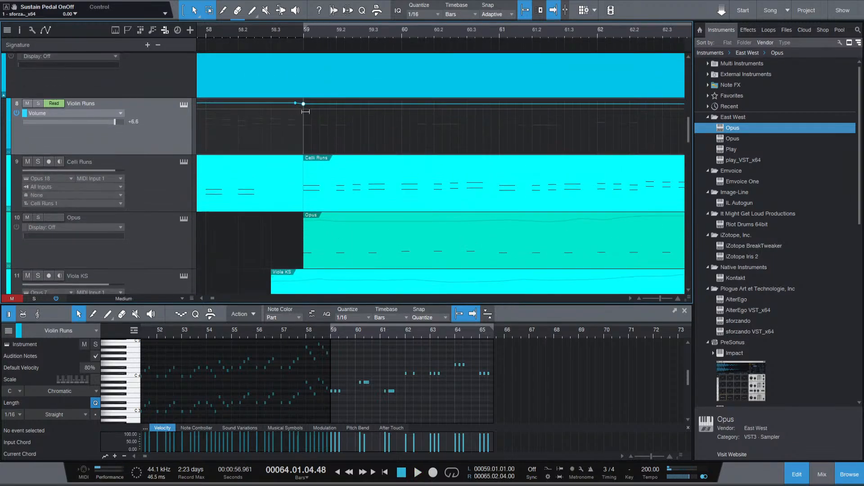
{"action": "left_click_drag", "start_coordinate": [304, 108], "coordinate": [305, 113]}
{"action": "key", "text": "space"}
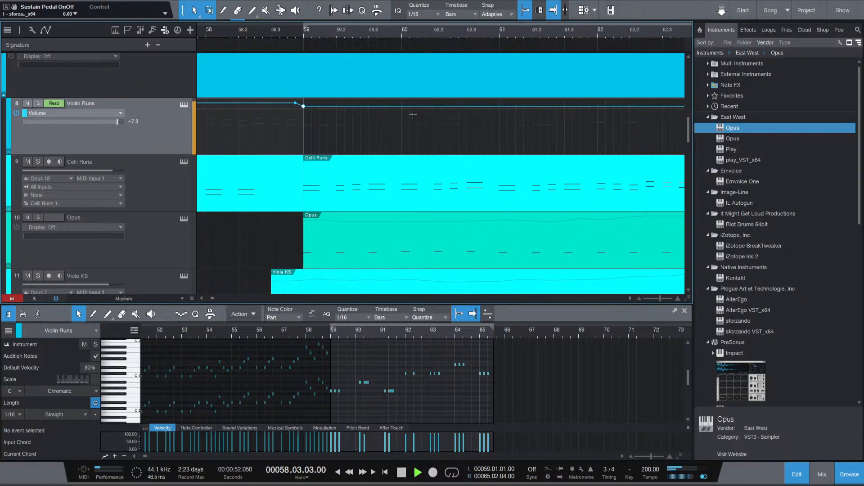
{"action": "scroll", "coordinate": [302, 100], "scroll_direction": "up", "scroll_amount": 1}
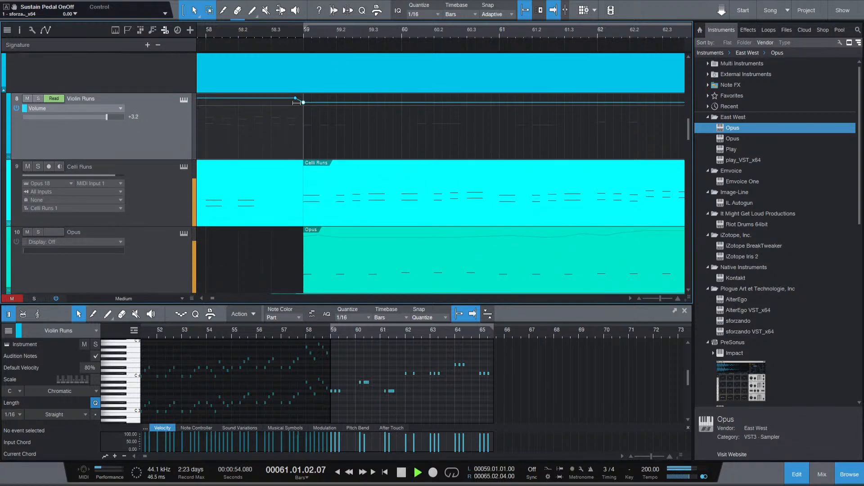
Raise the Violin Runs volume automation point at bar 59 to +3.8 and play the strings from bar 59.
{"action": "key", "text": "space"}
{"action": "left_click_drag", "start_coordinate": [304, 105], "coordinate": [304, 104]}
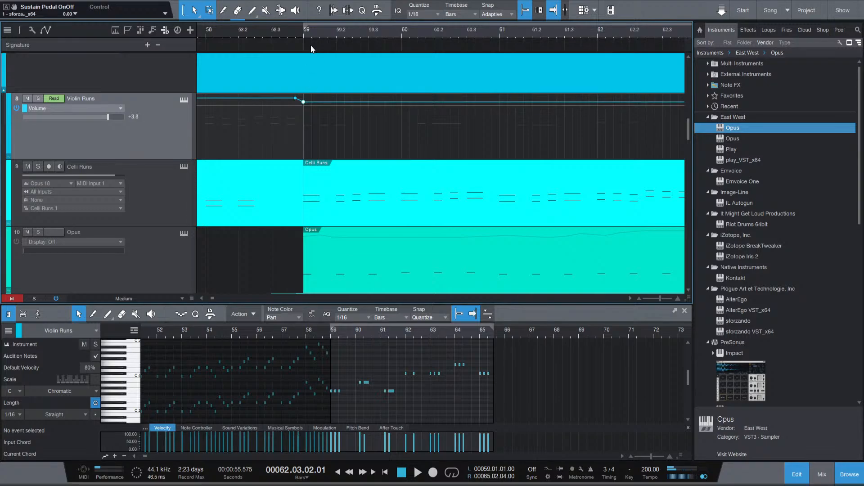
{"action": "left_click", "coordinate": [302, 35]}
{"action": "key", "text": "space"}
{"action": "scroll", "coordinate": [360, 148], "scroll_direction": "down", "scroll_amount": 3}
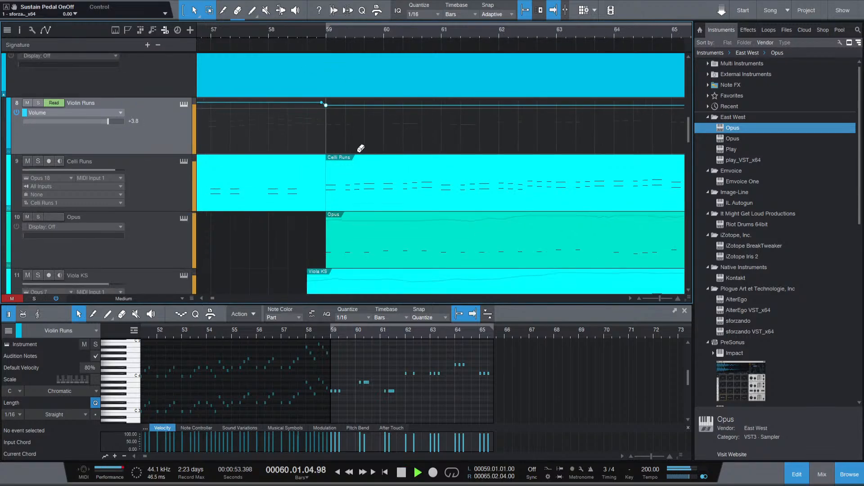
{"action": "scroll", "coordinate": [360, 148], "scroll_direction": "down", "scroll_amount": 3}
{"action": "left_click", "coordinate": [437, 275]}
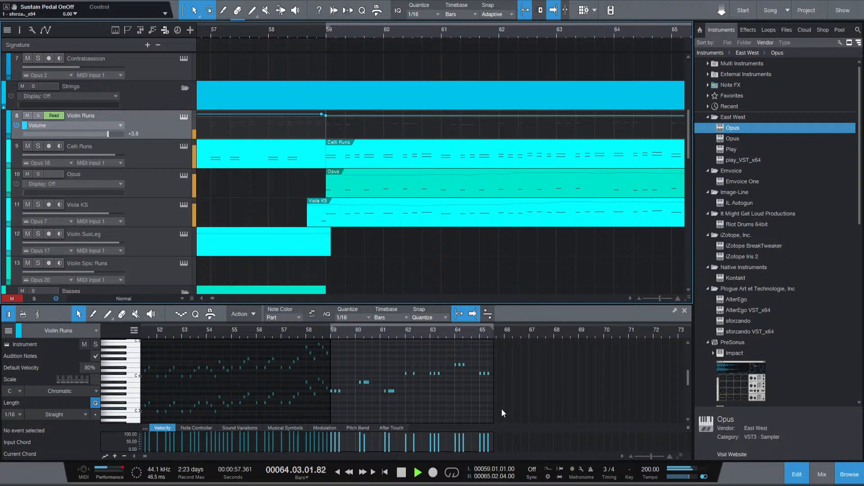
Transpose all Violin Runs notes from bar 59 onward down one octave and play the part from bar 59.
{"action": "key", "text": "space"}
{"action": "key", "text": "ctrl+a"}
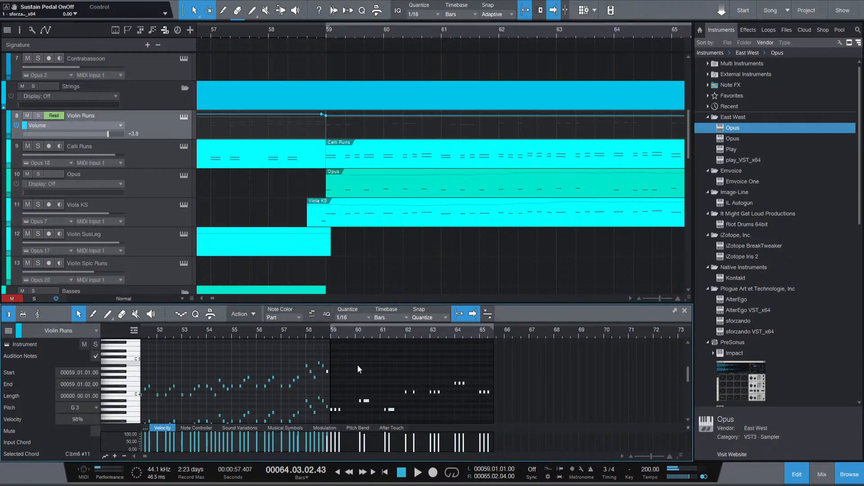
{"action": "scroll", "coordinate": [535, 398], "scroll_direction": "down", "scroll_amount": 3}
{"action": "left_click", "coordinate": [535, 398]}
{"action": "scroll", "coordinate": [334, 340], "scroll_direction": "up", "scroll_amount": 1}
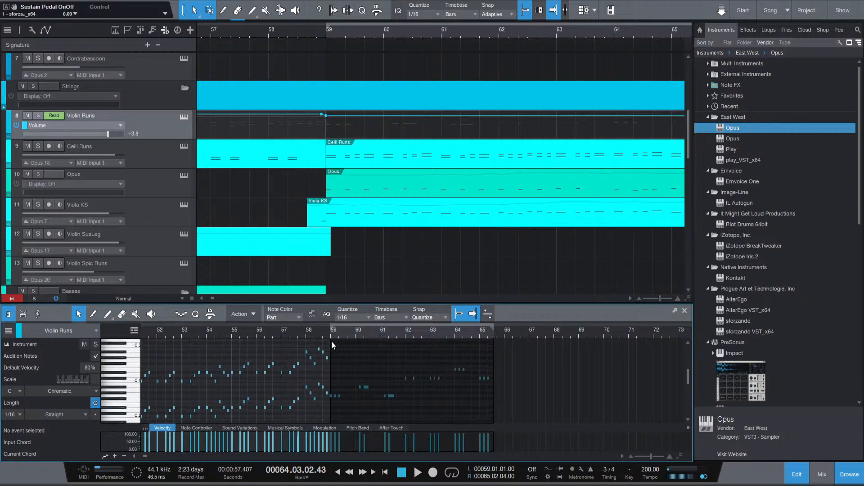
{"action": "key", "text": "ctrl+a"}
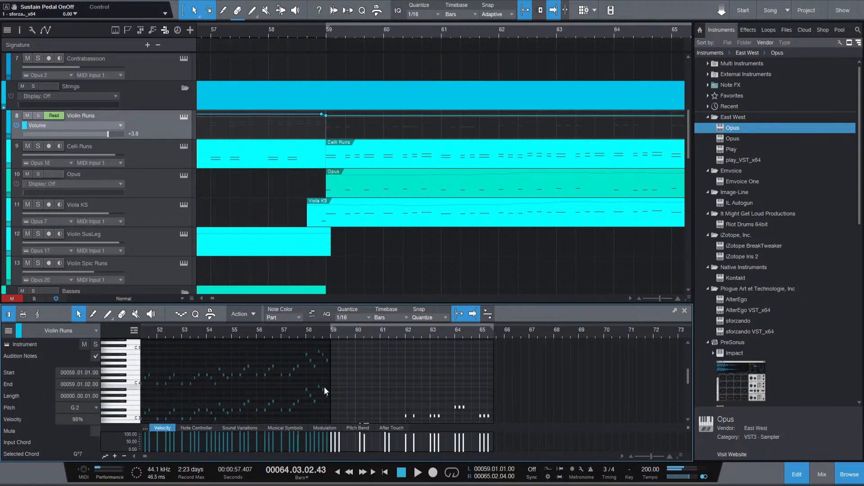
{"action": "scroll", "coordinate": [324, 387], "scroll_direction": "down", "scroll_amount": 3}
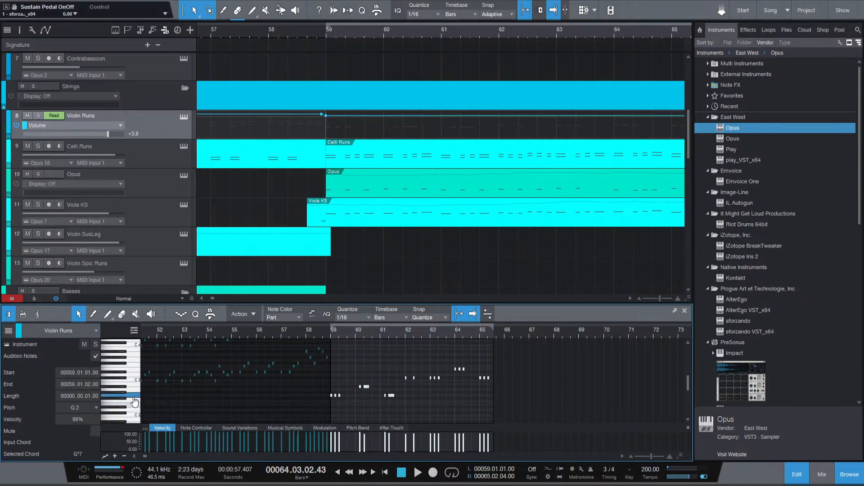
{"action": "left_click", "coordinate": [327, 333]}
{"action": "key", "text": "space"}
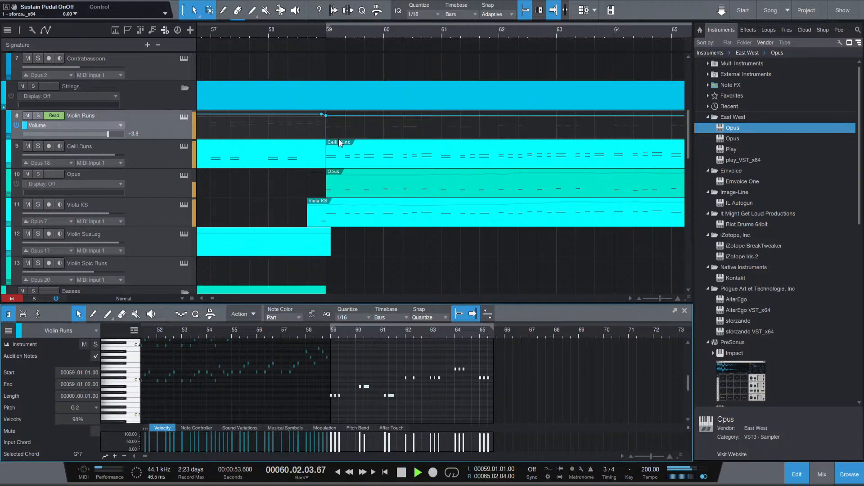
Lower the Violin Runs volume automation point at bar 59 to +3.0.
{"action": "scroll", "coordinate": [319, 119], "scroll_direction": "up", "scroll_amount": 3}
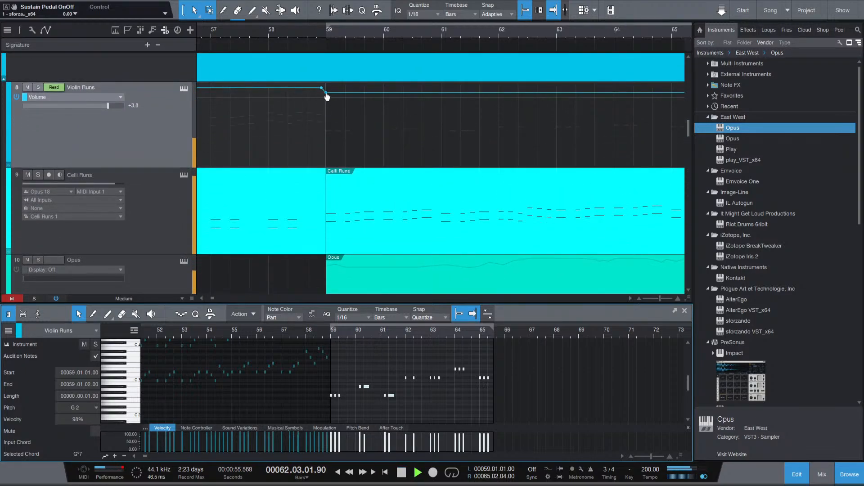
{"action": "left_click_drag", "start_coordinate": [325, 93], "coordinate": [325, 93]}
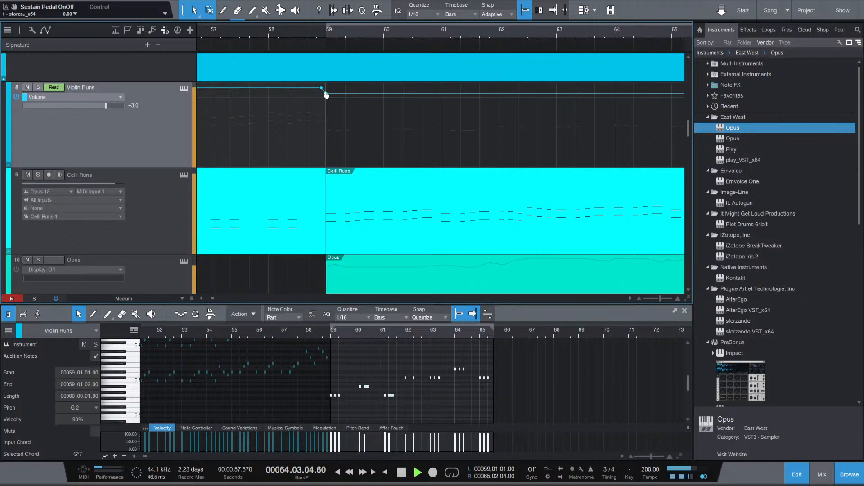
{"action": "left_click", "coordinate": [514, 409]}
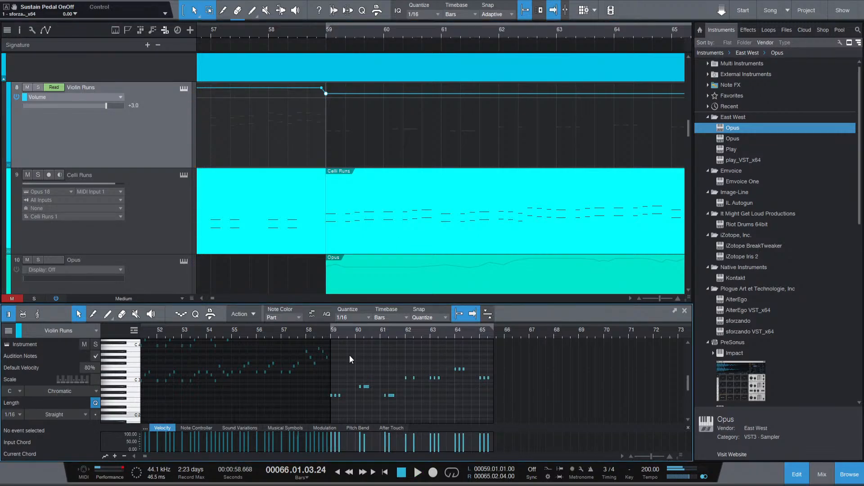
Duplicate the Violin Runs notes of bars 59 to 65 in place, transpose the copy up one octave, and play the doubled part.
{"action": "key", "text": "ctrl+a"}
{"action": "left_click", "coordinate": [358, 373]}
{"action": "key", "text": "ctrl+a"}
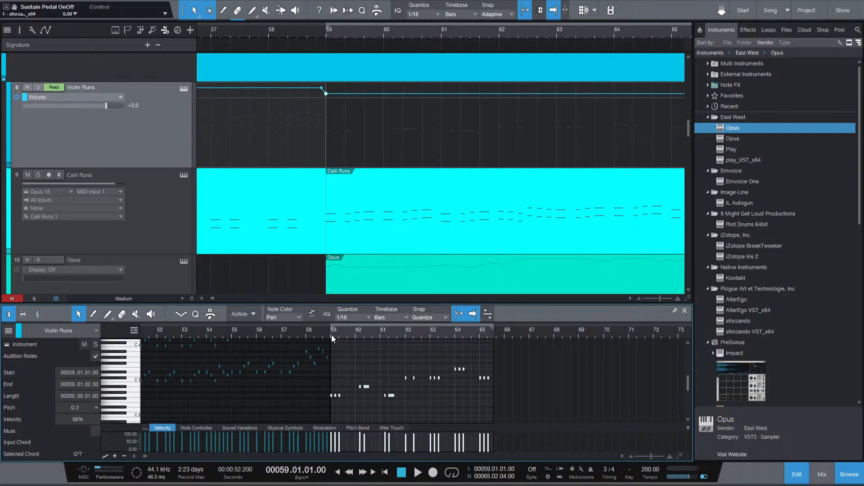
{"action": "key", "text": "ctrl+v"}
{"action": "key", "text": "shift+Up"}
{"action": "key", "text": "space"}
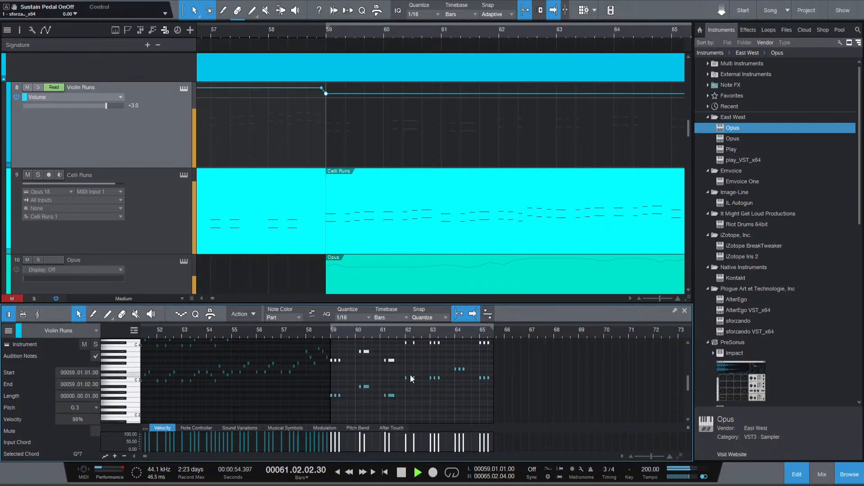
Reduce the upper-octave Violin Runs notes to 71% velocity and play the passage from bar 59.
{"action": "key", "text": "space"}
{"action": "left_click_drag", "start_coordinate": [389, 446], "coordinate": [389, 447]}
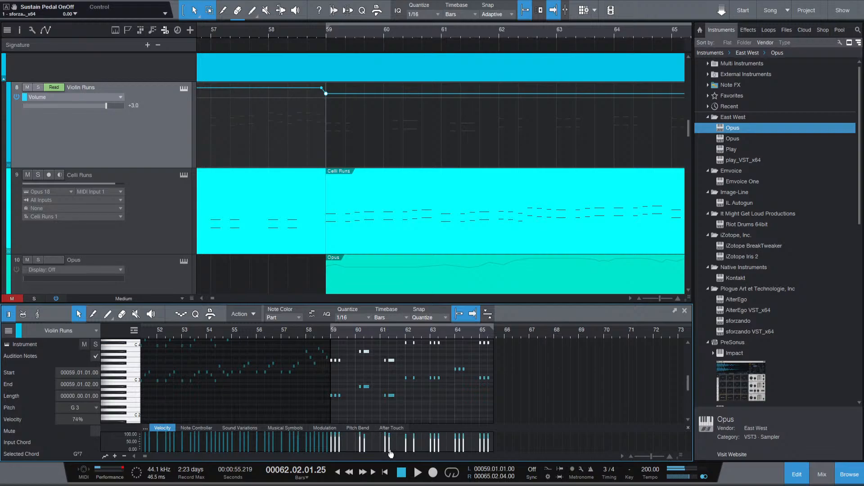
{"action": "left_click", "coordinate": [330, 333]}
{"action": "key", "text": "space"}
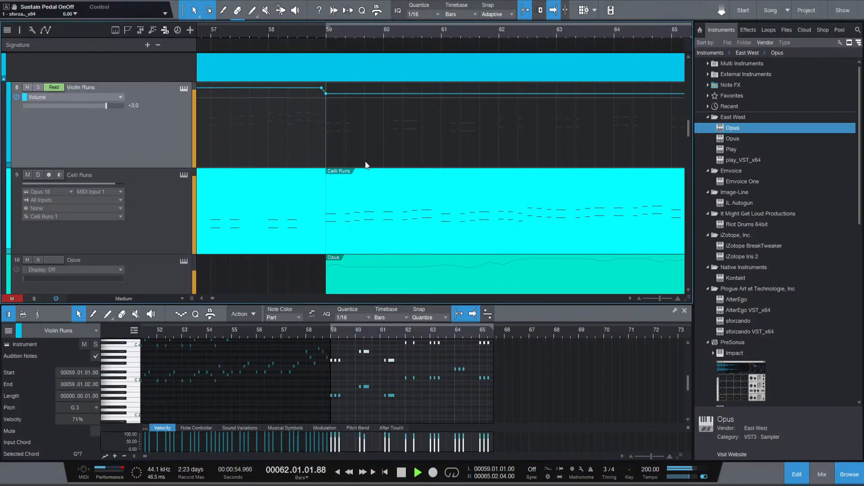
{"action": "scroll", "coordinate": [386, 161], "scroll_direction": "down", "scroll_amount": 3}
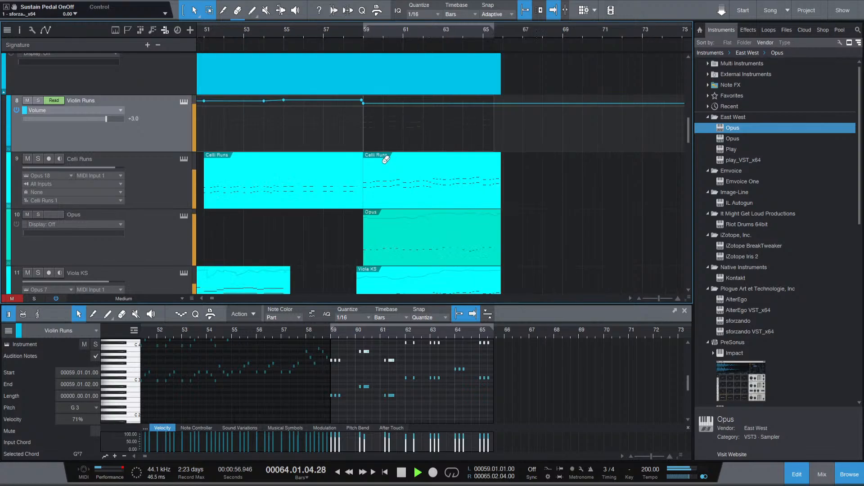
{"action": "scroll", "coordinate": [386, 161], "scroll_direction": "down", "scroll_amount": 2}
{"action": "scroll", "coordinate": [324, 131], "scroll_direction": "up", "scroll_amount": 2}
{"action": "scroll", "coordinate": [361, 91], "scroll_direction": "up", "scroll_amount": 3}
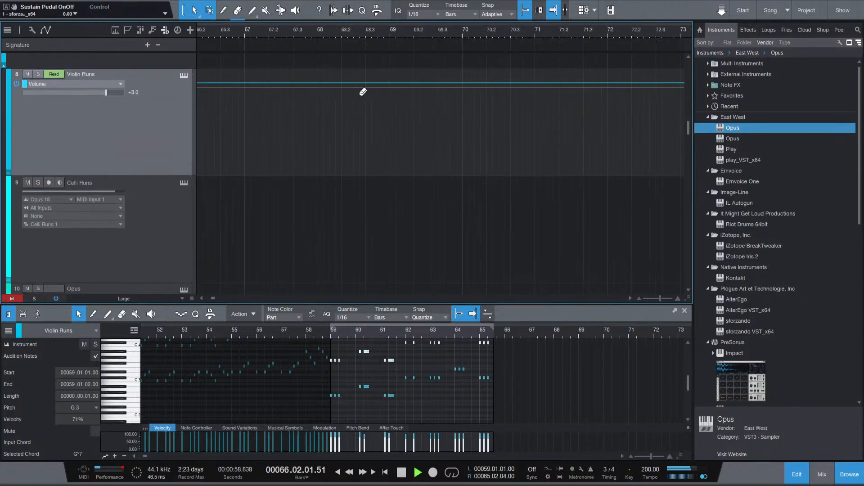
{"action": "key", "text": "space"}
Raise the Violin Runs volume automation point at bar 59 to +4.1 and play briefly from bar 59.
{"action": "scroll", "coordinate": [352, 158], "scroll_direction": "down", "scroll_amount": 5}
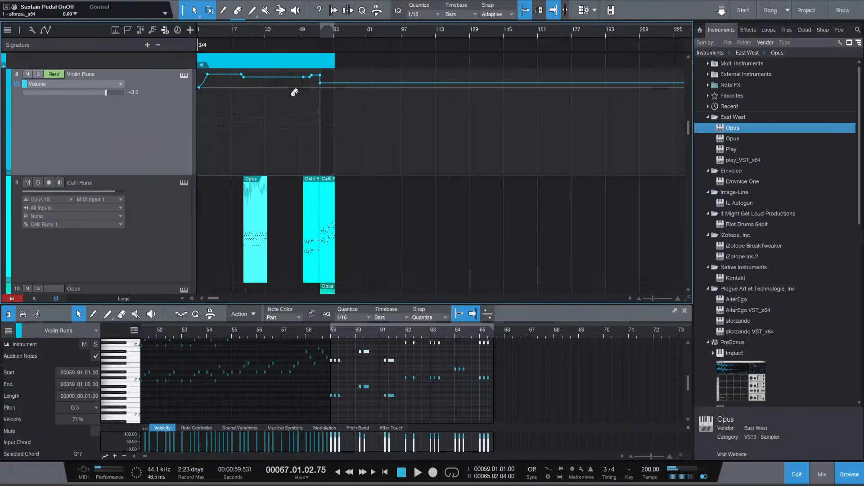
{"action": "scroll", "coordinate": [295, 91], "scroll_direction": "up", "scroll_amount": 5}
{"action": "scroll", "coordinate": [556, 83], "scroll_direction": "down", "scroll_amount": 5}
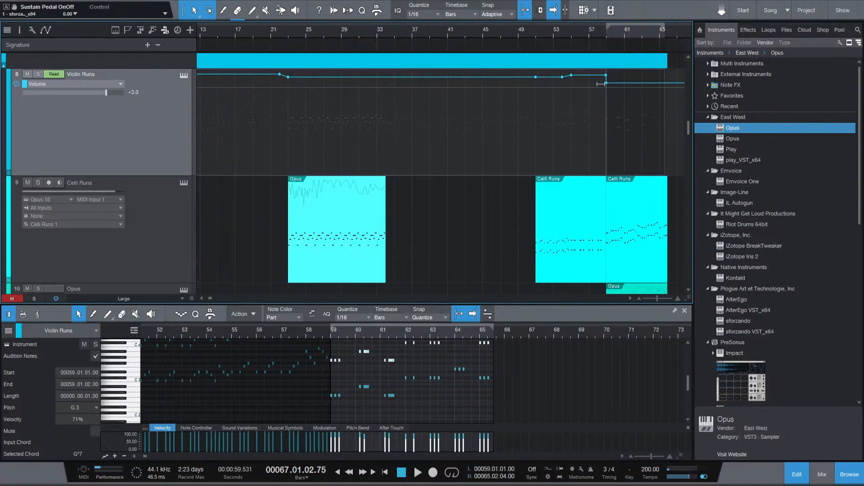
{"action": "scroll", "coordinate": [625, 76], "scroll_direction": "up", "scroll_amount": 6}
{"action": "scroll", "coordinate": [547, 74], "scroll_direction": "up", "scroll_amount": 3}
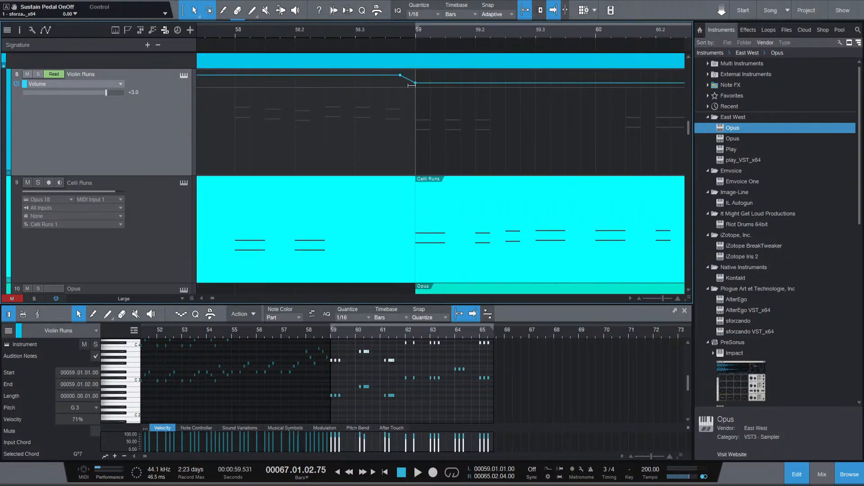
{"action": "left_click_drag", "start_coordinate": [415, 86], "coordinate": [416, 82]}
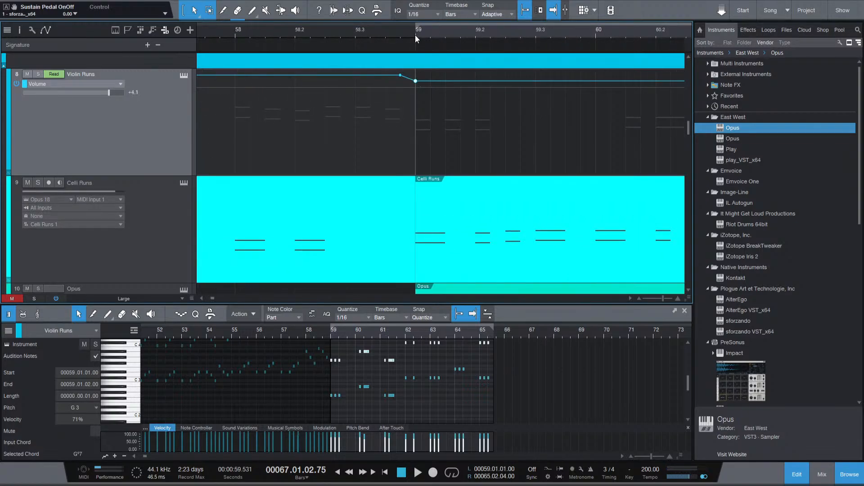
{"action": "key", "text": "space"}
{"action": "scroll", "coordinate": [442, 147], "scroll_direction": "down", "scroll_amount": 3}
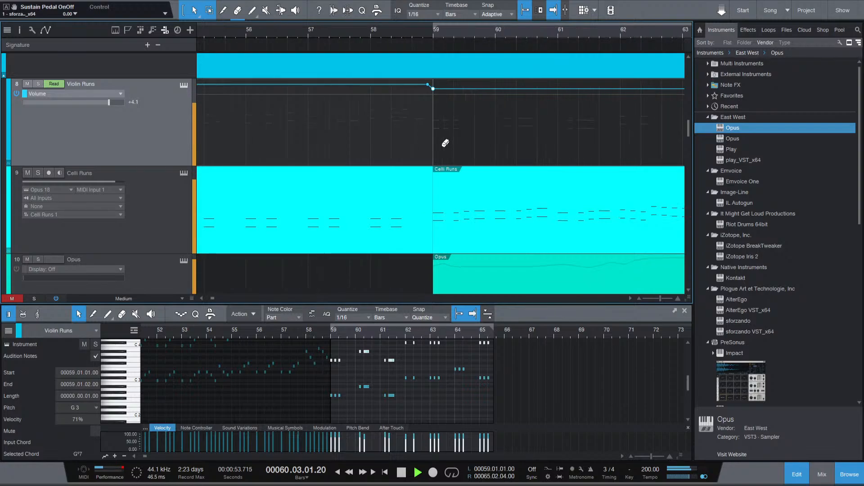
{"action": "key", "text": "space"}
Hide the track automation and play from about bar 48 to hear the transition into the doubled Violin Runs passage.
{"action": "scroll", "coordinate": [434, 146], "scroll_direction": "down", "scroll_amount": 4}
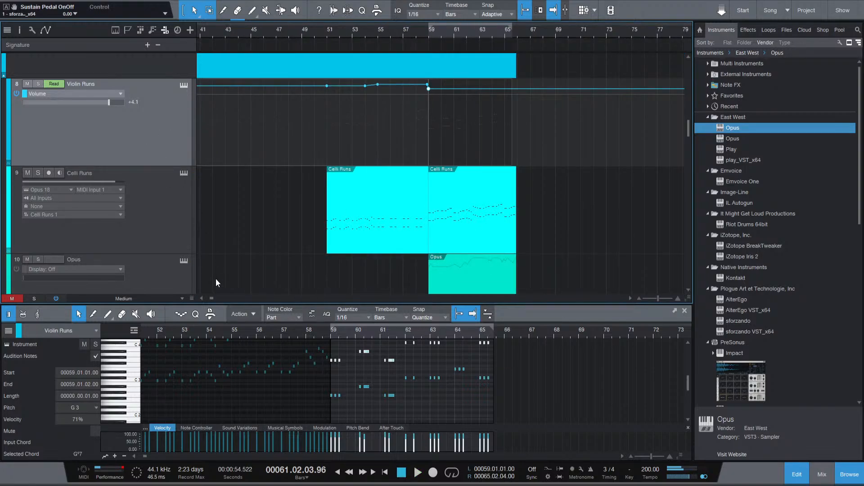
{"action": "key", "text": "a"}
{"action": "scroll", "coordinate": [277, 151], "scroll_direction": "down", "scroll_amount": 4}
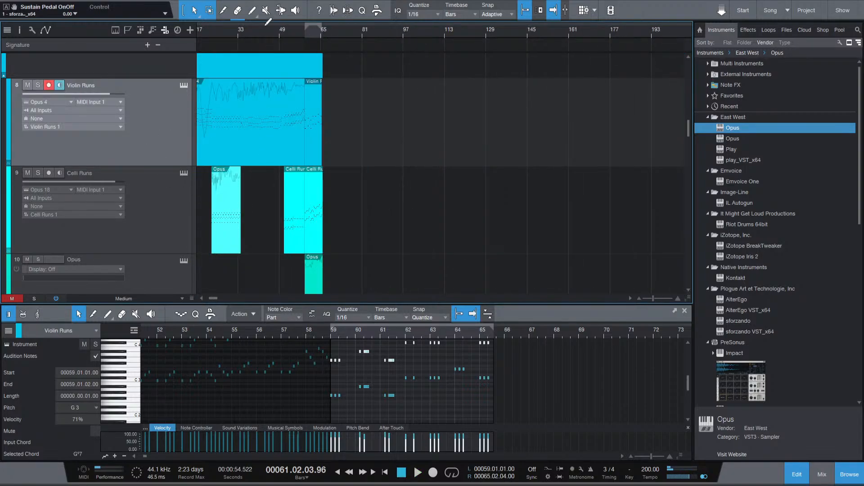
{"action": "left_click", "coordinate": [279, 31]}
{"action": "key", "text": "space"}
{"action": "scroll", "coordinate": [337, 193], "scroll_direction": "up", "scroll_amount": 3}
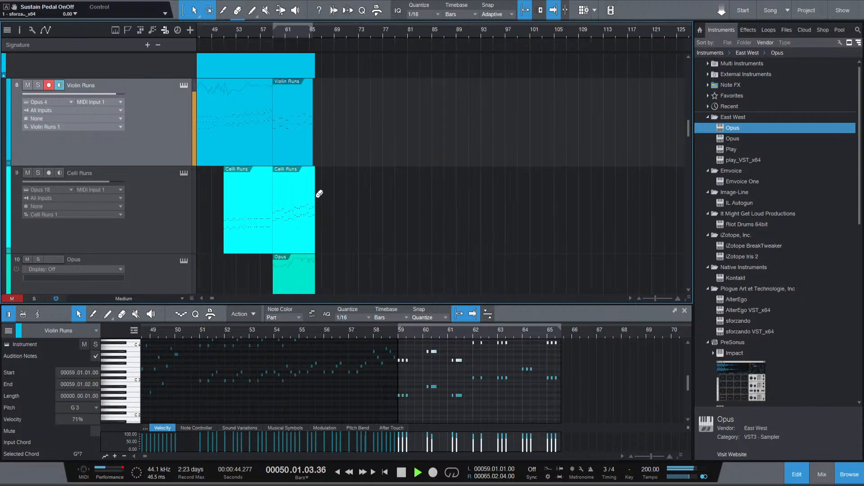
{"action": "scroll", "coordinate": [293, 180], "scroll_direction": "up", "scroll_amount": 2}
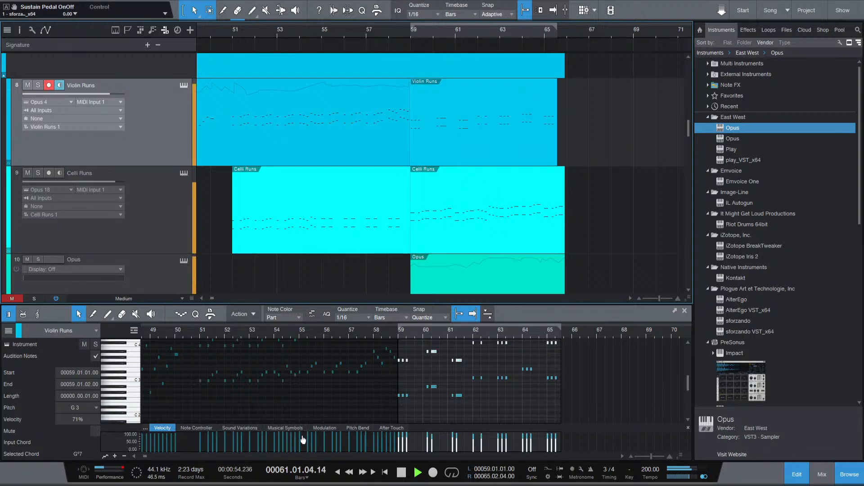
Delete the lower-octave Violin Runs notes in bars 59 to 65 and play the remaining notes from bar 59.
{"action": "left_click", "coordinate": [585, 410]}
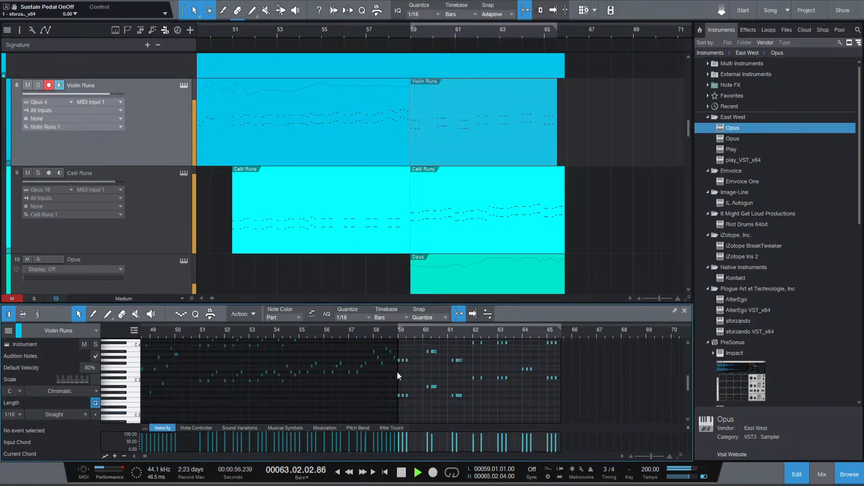
{"action": "left_click_drag", "start_coordinate": [401, 380], "coordinate": [489, 396]}
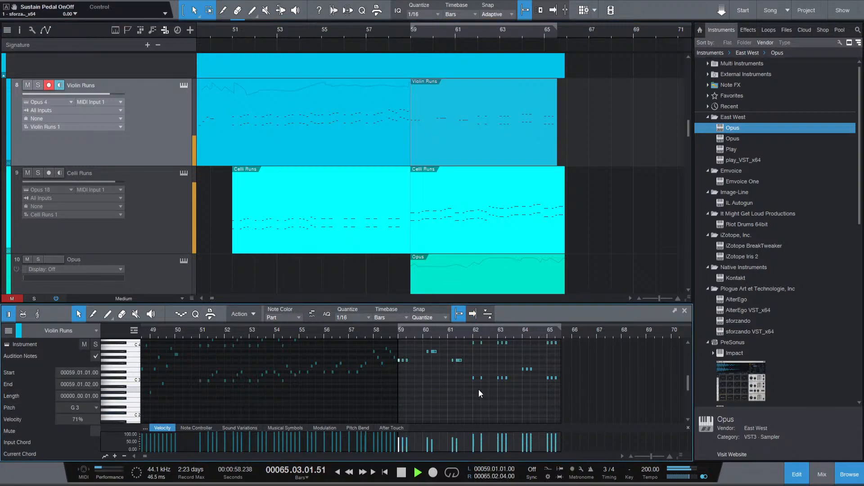
{"action": "key", "text": "Delete"}
{"action": "left_click_drag", "start_coordinate": [575, 364], "coordinate": [470, 377]}
{"action": "key", "text": "space"}
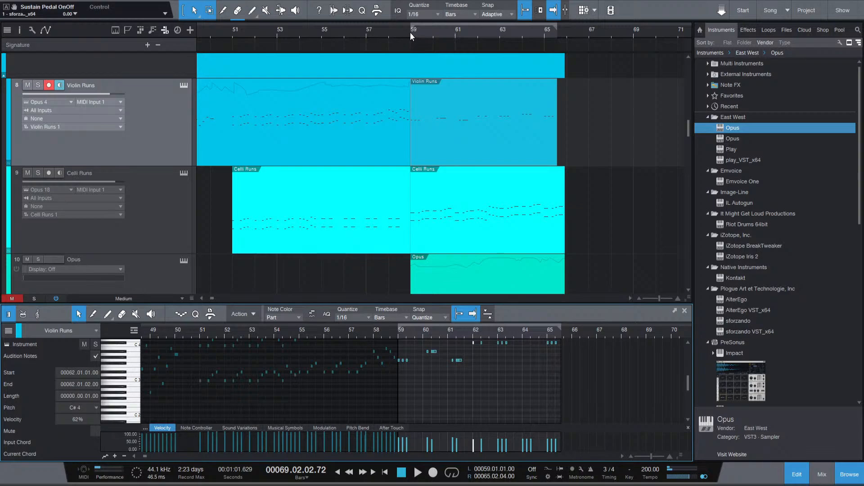
{"action": "key", "text": "space"}
Select all remaining Violin Runs notes in bars 59 to 65 and raise their velocity to 93% during playback.
{"action": "scroll", "coordinate": [555, 401], "scroll_direction": "up", "scroll_amount": 1}
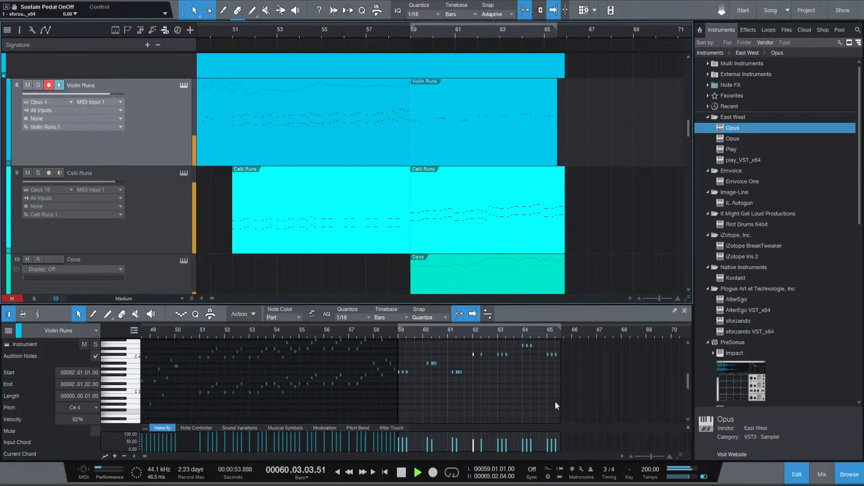
{"action": "scroll", "coordinate": [555, 402], "scroll_direction": "up", "scroll_amount": 2}
{"action": "left_click_drag", "start_coordinate": [583, 417], "coordinate": [400, 341]}
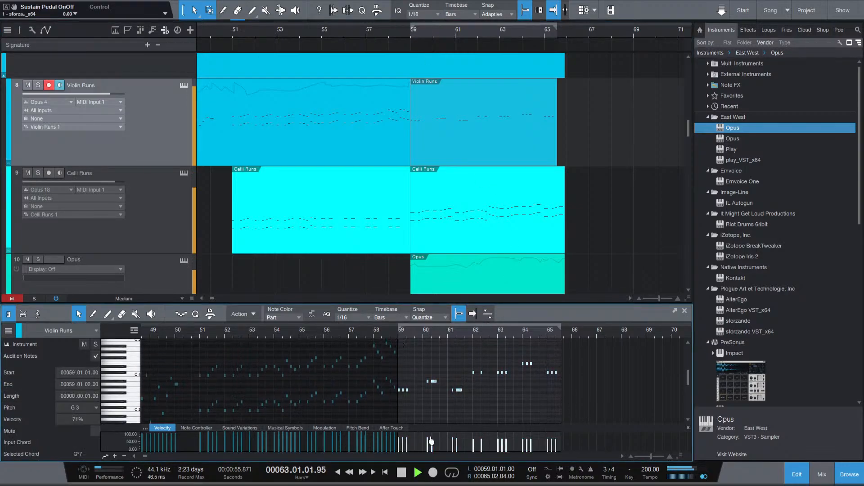
{"action": "left_click_drag", "start_coordinate": [431, 441], "coordinate": [405, 442]}
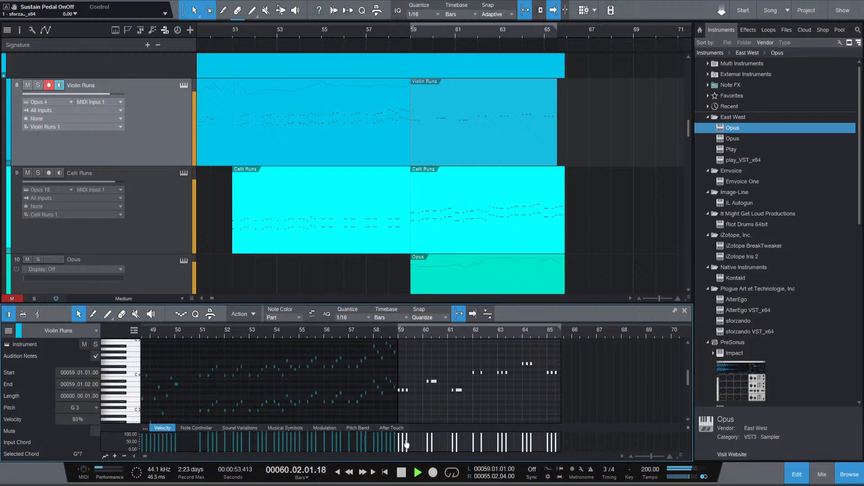
{"action": "left_click", "coordinate": [421, 412]}
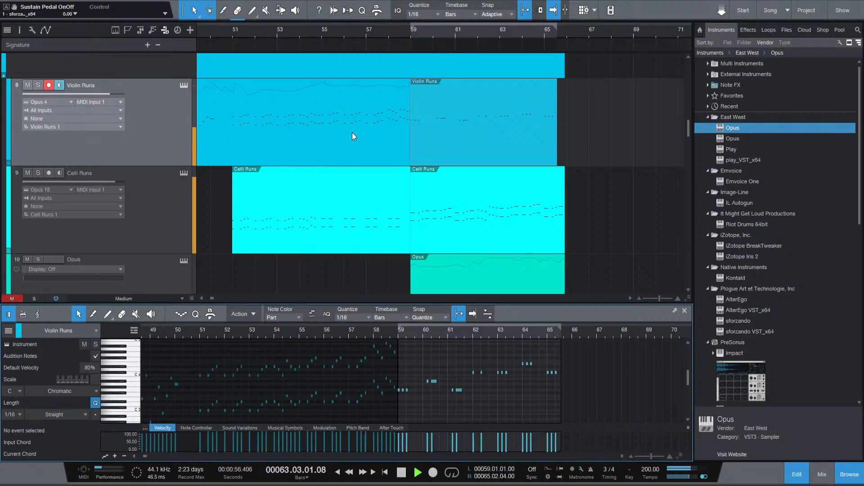
Show the Violin Runs volume automation and lower the point at bar 59 to +2.7.
{"action": "key", "text": "a"}
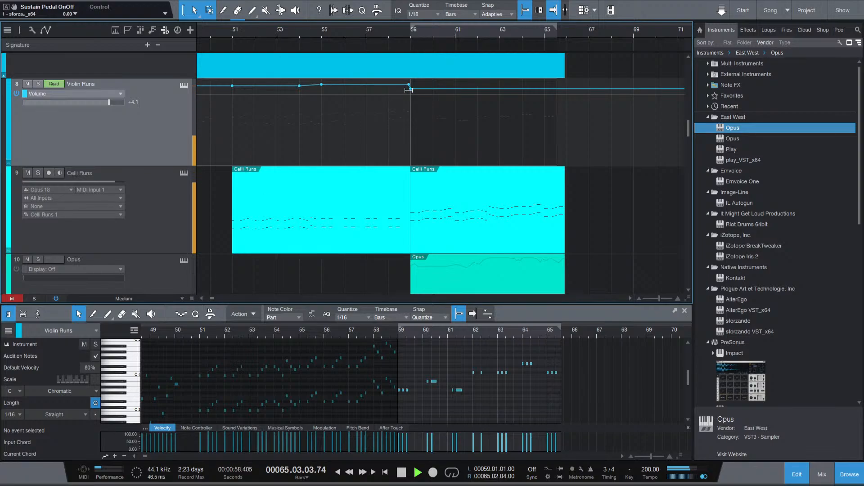
{"action": "scroll", "coordinate": [410, 88], "scroll_direction": "up", "scroll_amount": 4}
{"action": "scroll", "coordinate": [387, 97], "scroll_direction": "down", "scroll_amount": 6}
{"action": "key", "text": "space"}
{"action": "scroll", "coordinate": [308, 84], "scroll_direction": "up", "scroll_amount": 5}
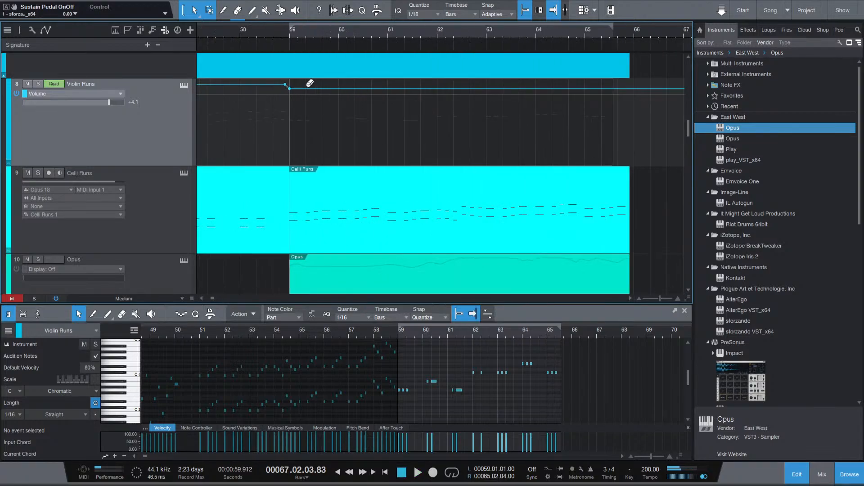
{"action": "scroll", "coordinate": [278, 93], "scroll_direction": "up", "scroll_amount": 4}
{"action": "left_click_drag", "start_coordinate": [338, 93], "coordinate": [341, 96]}
{"action": "scroll", "coordinate": [360, 128], "scroll_direction": "down", "scroll_amount": 6}
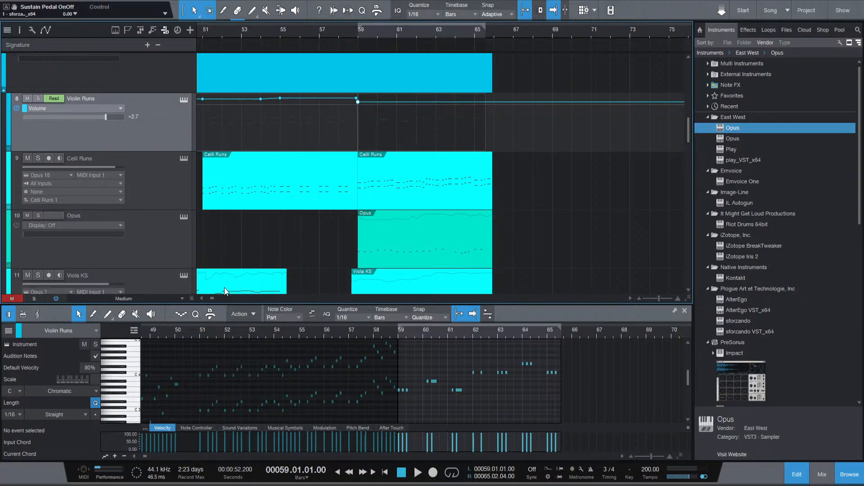
Hide the track automation and play the Violin Runs passage from bar 59.
{"action": "key", "text": "a"}
{"action": "key", "text": "space"}
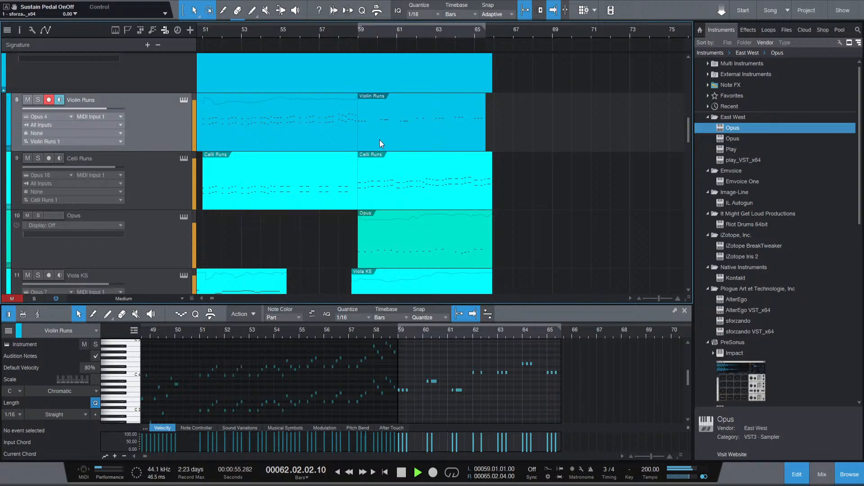
{"action": "key", "text": "space"}
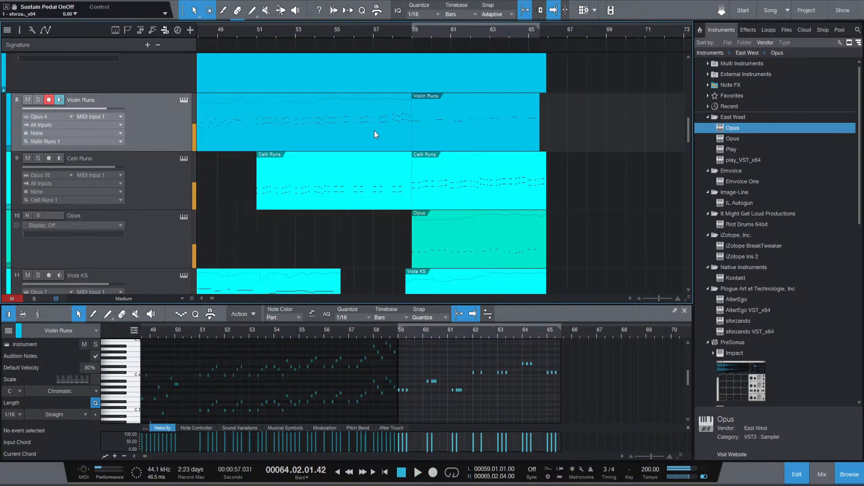
{"action": "scroll", "coordinate": [374, 131], "scroll_direction": "left", "scroll_amount": 1}
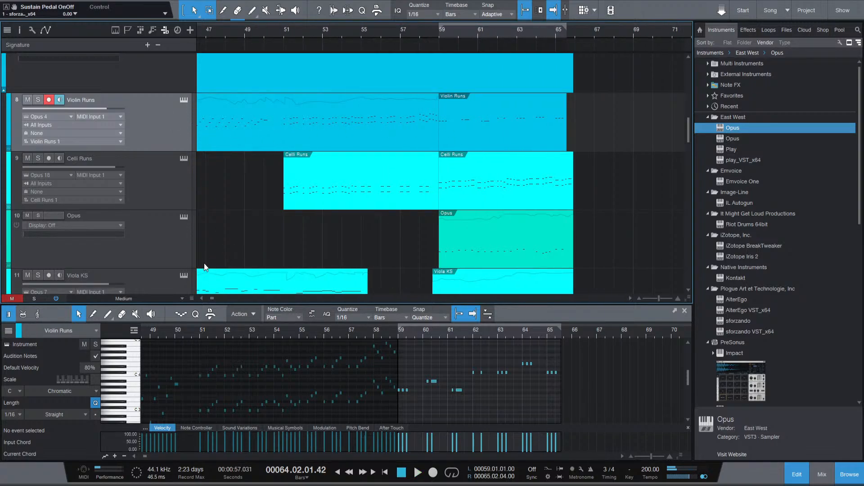
Lower the Violin Runs volume automation point at bar 59 to +1.8 and play from bar 59.
{"action": "key", "text": "a"}
{"action": "scroll", "coordinate": [415, 111], "scroll_direction": "up", "scroll_amount": 5}
{"action": "scroll", "coordinate": [545, 100], "scroll_direction": "up", "scroll_amount": 3}
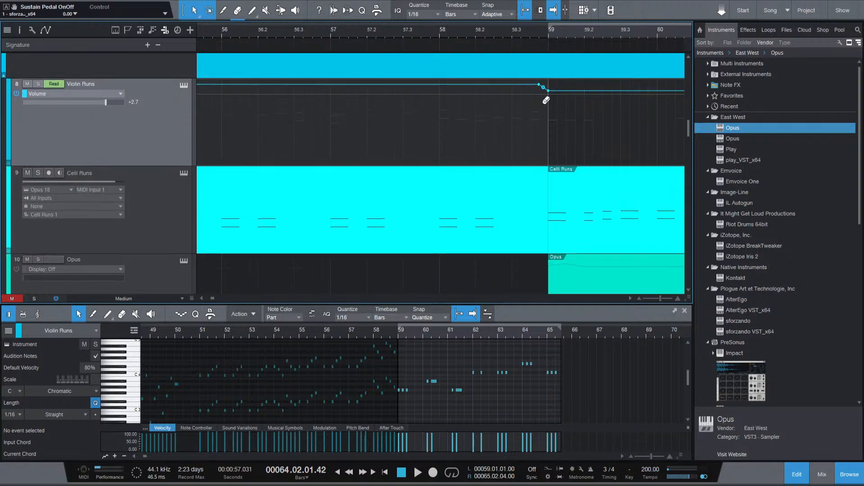
{"action": "left_click_drag", "start_coordinate": [546, 89], "coordinate": [546, 90]}
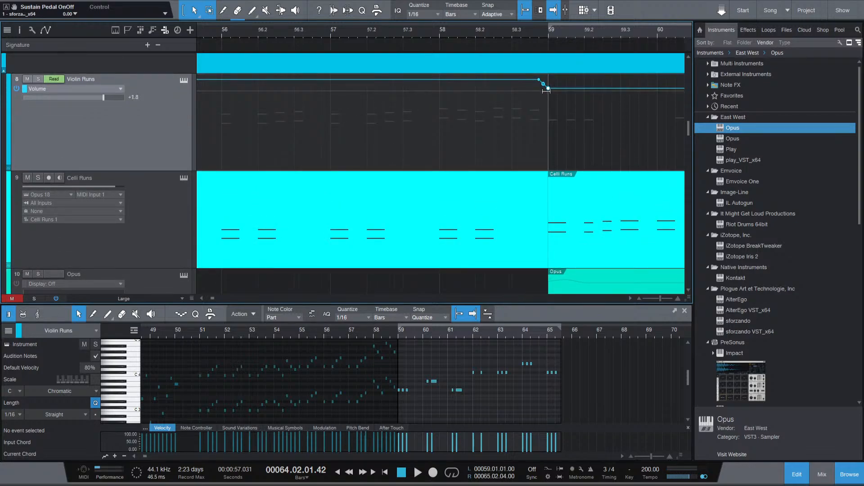
{"action": "key", "text": "space"}
{"action": "scroll", "coordinate": [494, 153], "scroll_direction": "down", "scroll_amount": 3}
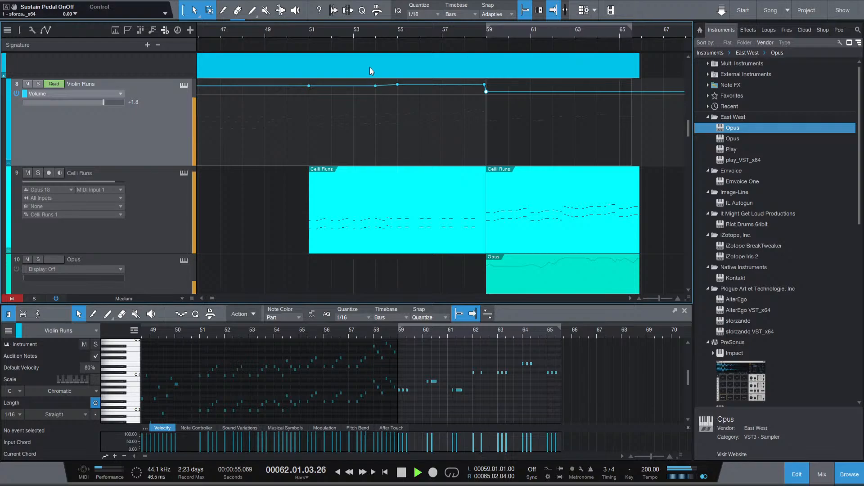
Play from bar 51 to hear the transition into bar 59 and hide the track automation.
{"action": "key", "text": "space"}
{"action": "left_click", "coordinate": [310, 31]}
{"action": "key", "text": "space"}
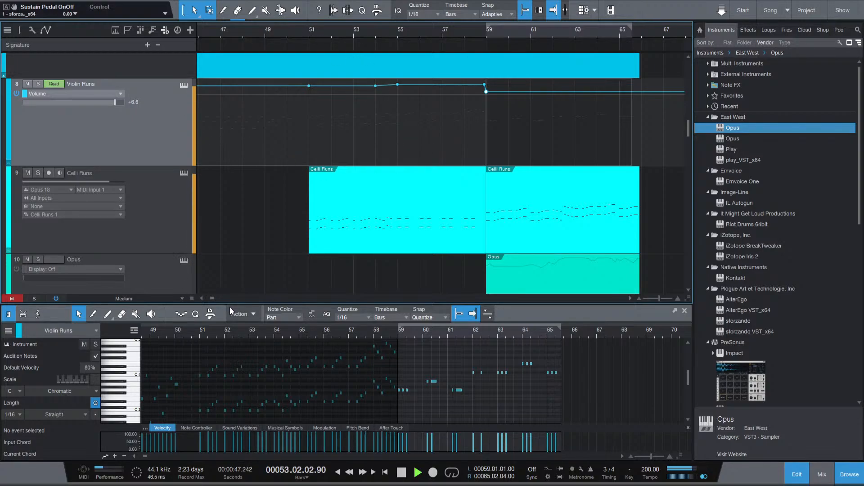
{"action": "key", "text": "a"}
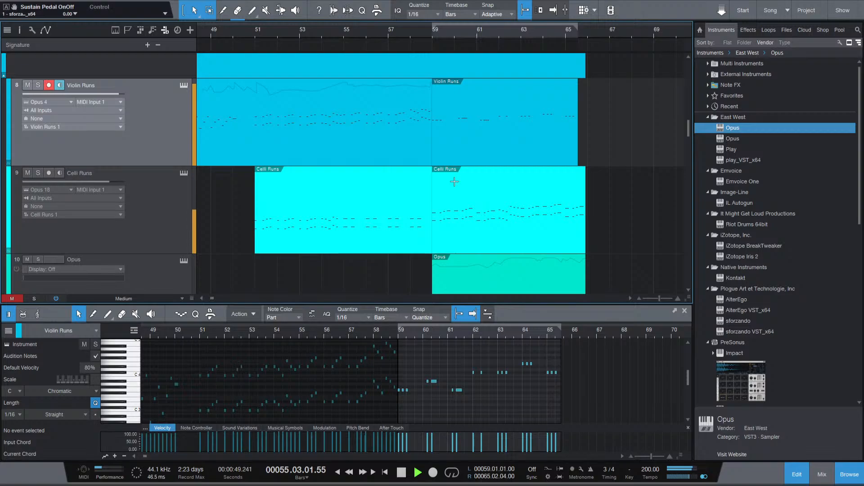
Draw a Modulation curve near the maximum with small dips across the Violin Runs part in bars 59 to 65.
{"action": "left_click", "coordinate": [328, 427]}
{"action": "left_click", "coordinate": [105, 314]}
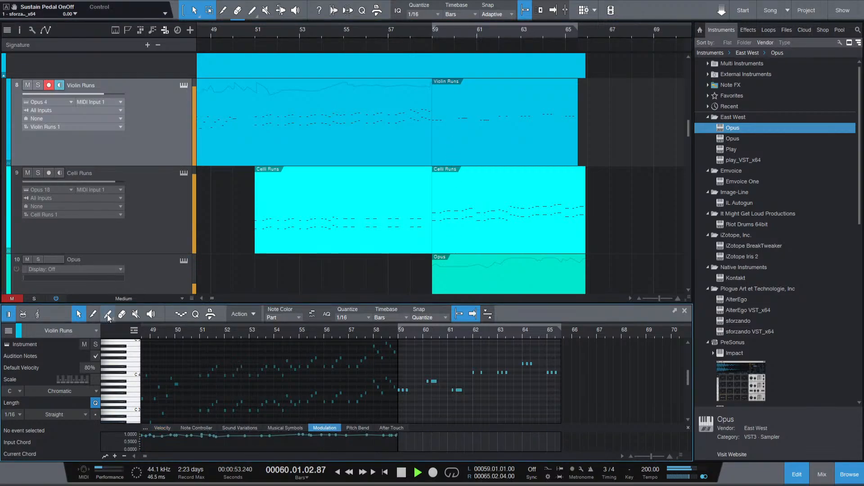
{"action": "left_click", "coordinate": [397, 436]}
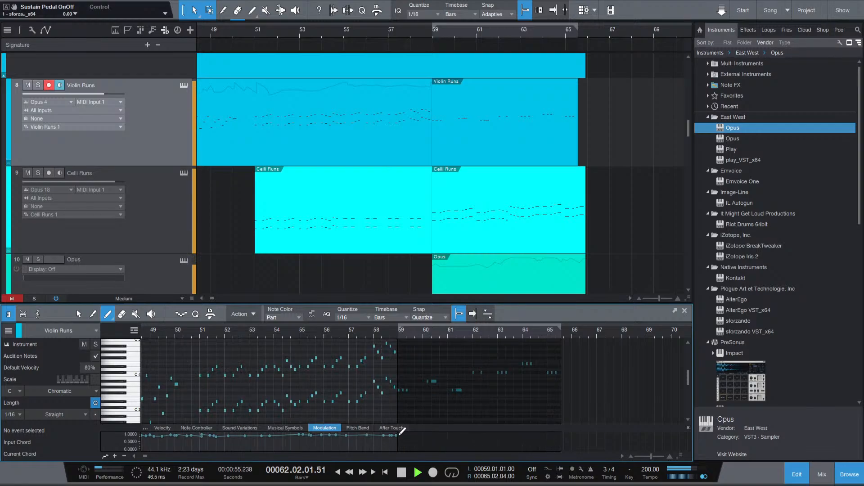
{"action": "left_click", "coordinate": [401, 434]}
{"action": "left_click_drag", "start_coordinate": [401, 432], "coordinate": [562, 431]}
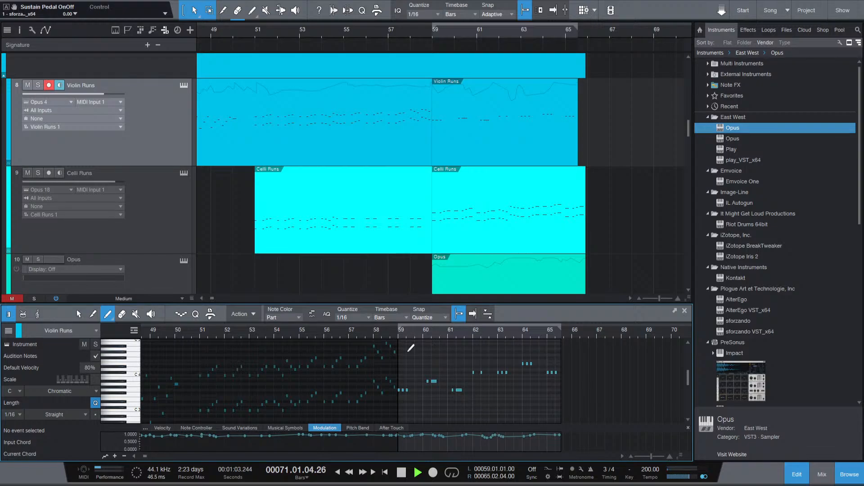
Redraw the Violin Runs Modulation curve from bar 59 with deeper dips, including one near bar 63.
{"action": "left_click", "coordinate": [391, 428]}
{"action": "key", "text": "shift+w"}
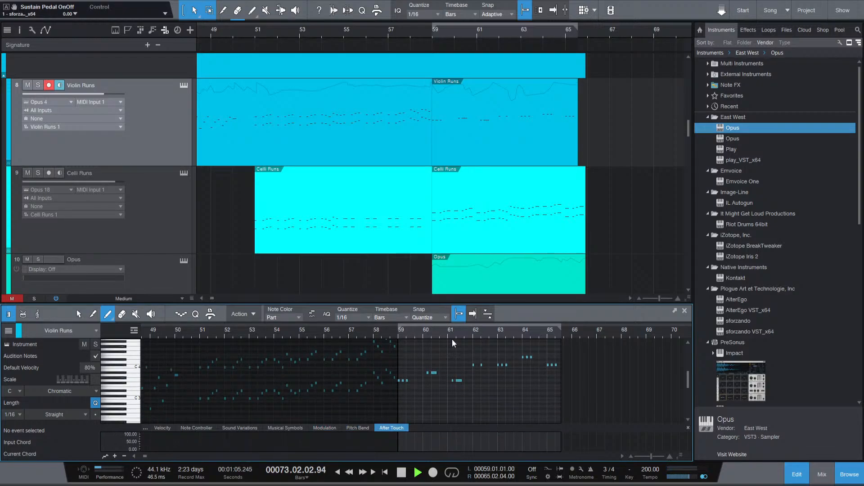
{"action": "left_click", "coordinate": [315, 427]}
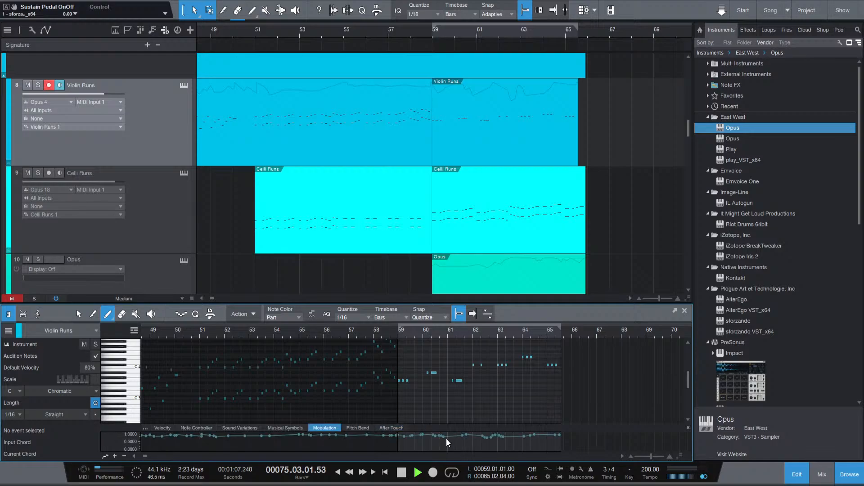
{"action": "key", "text": "e"}
{"action": "key", "text": "e"}
{"action": "key", "text": "shift+e"}
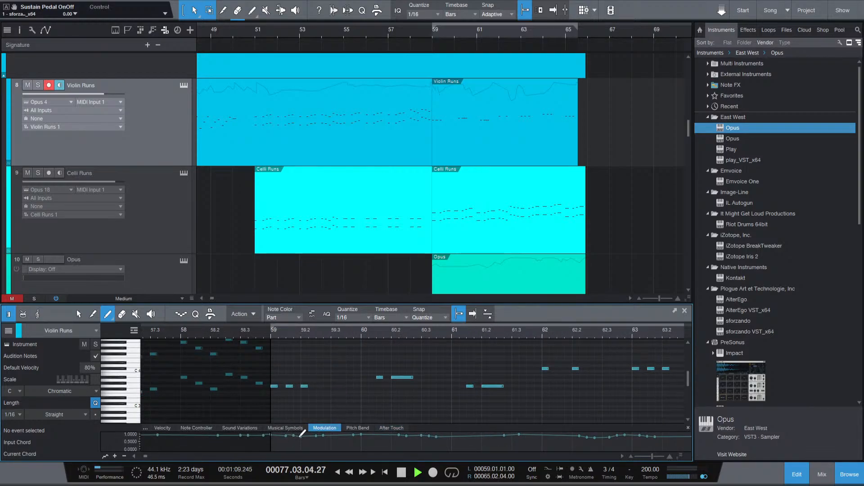
{"action": "left_click_drag", "start_coordinate": [322, 434], "coordinate": [694, 434]}
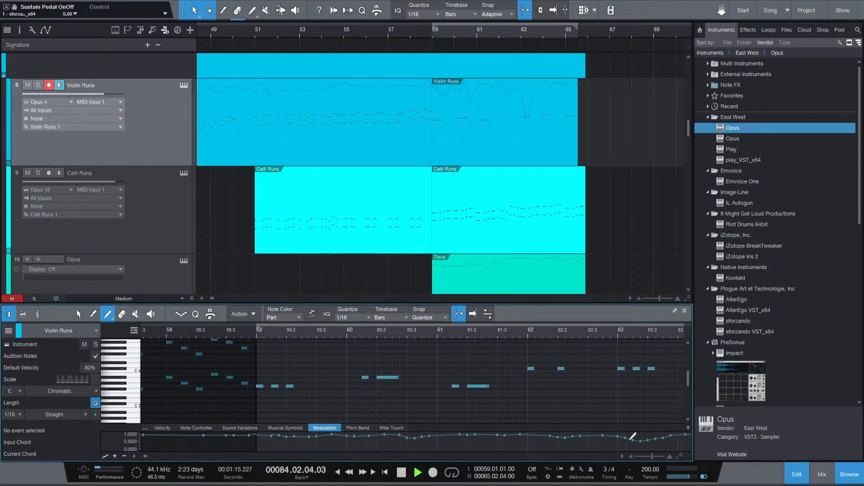
{"action": "left_click_drag", "start_coordinate": [630, 439], "coordinate": [652, 437]}
{"action": "scroll", "coordinate": [460, 408], "scroll_direction": "down", "scroll_amount": 3}
{"action": "scroll", "coordinate": [380, 363], "scroll_direction": "down", "scroll_amount": 2}
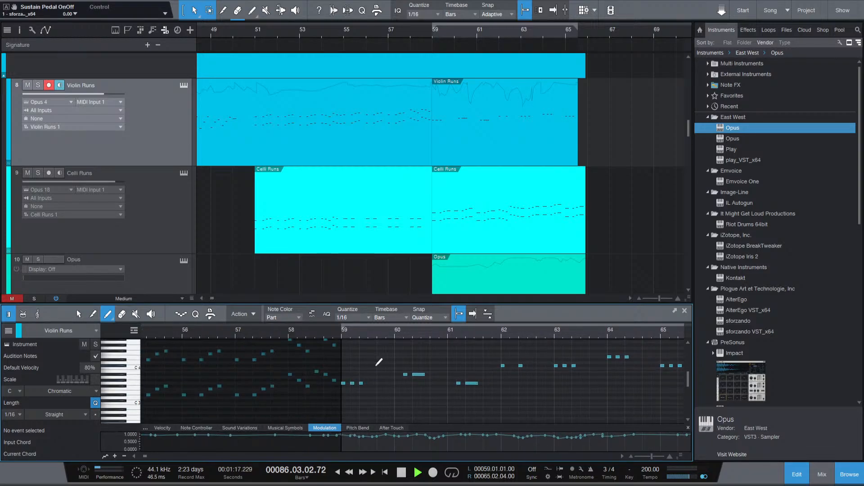
Play the Violin Runs part from bar 59 and again from about bar 47, and switch back to the Arrow tool.
{"action": "left_click", "coordinate": [342, 332]}
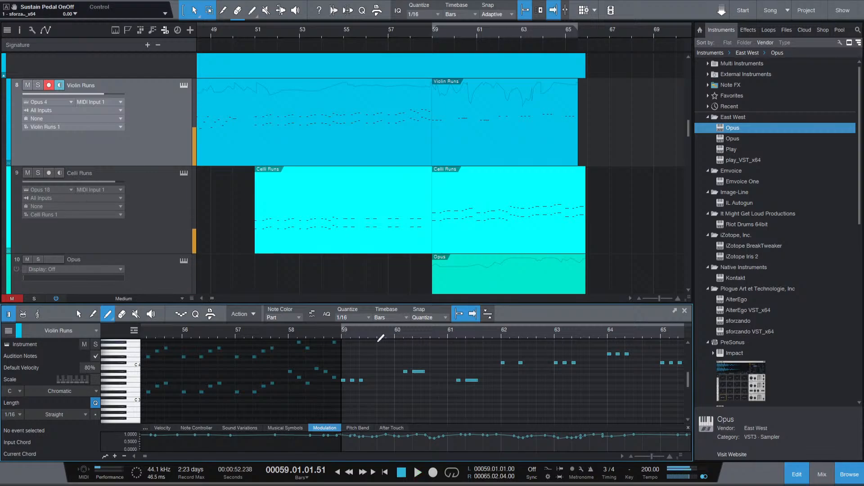
{"action": "scroll", "coordinate": [205, 330], "scroll_direction": "down", "scroll_amount": 3}
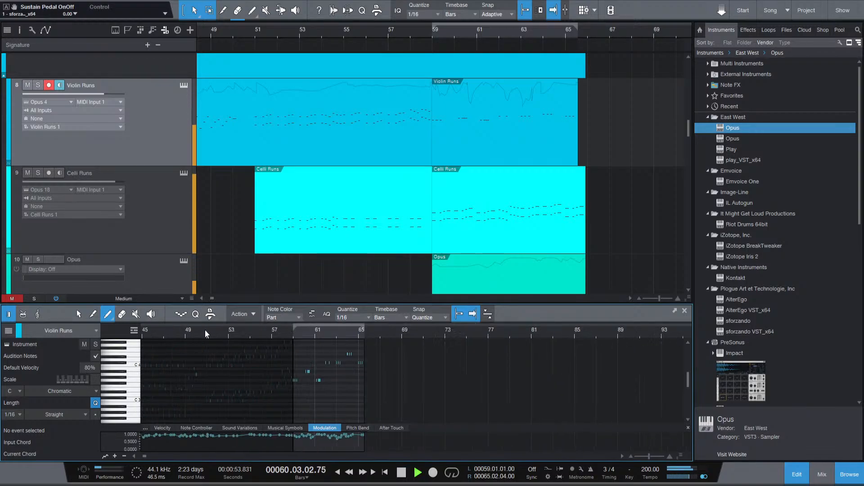
{"action": "left_click", "coordinate": [165, 333]}
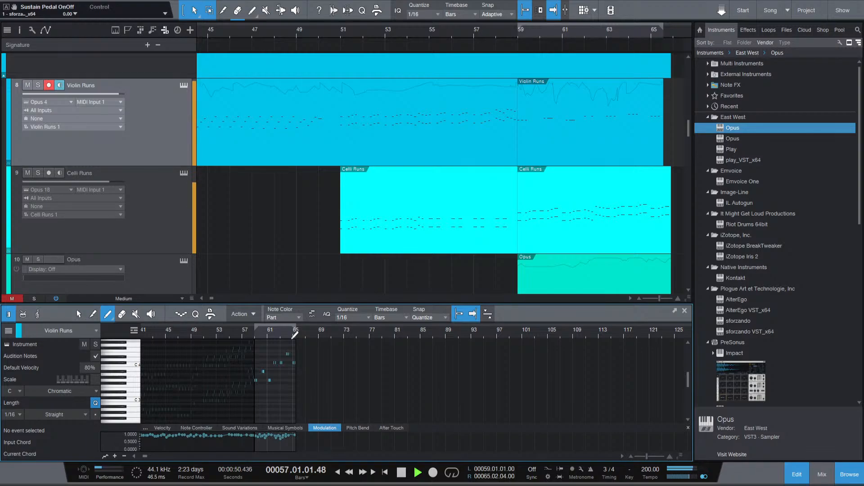
{"action": "left_click", "coordinate": [78, 314]}
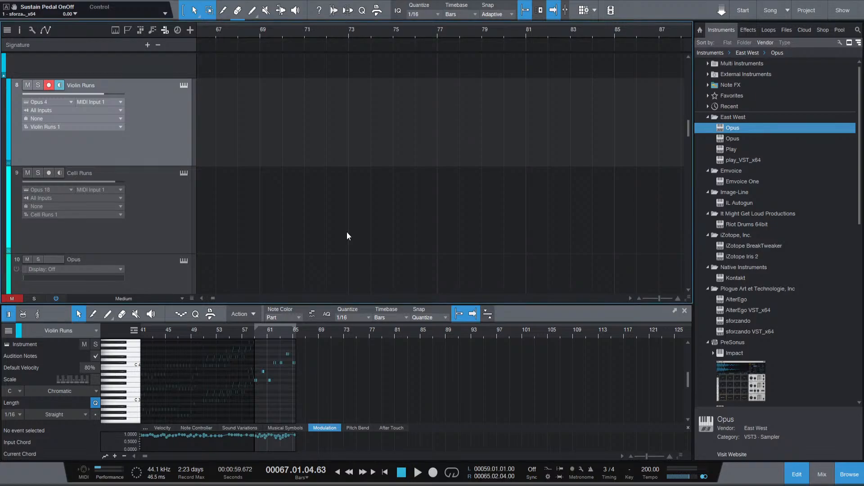
Play the whole arrangement from bar 1 to about bar 66 while looking over all tracks.
{"action": "key", "text": "comma"}
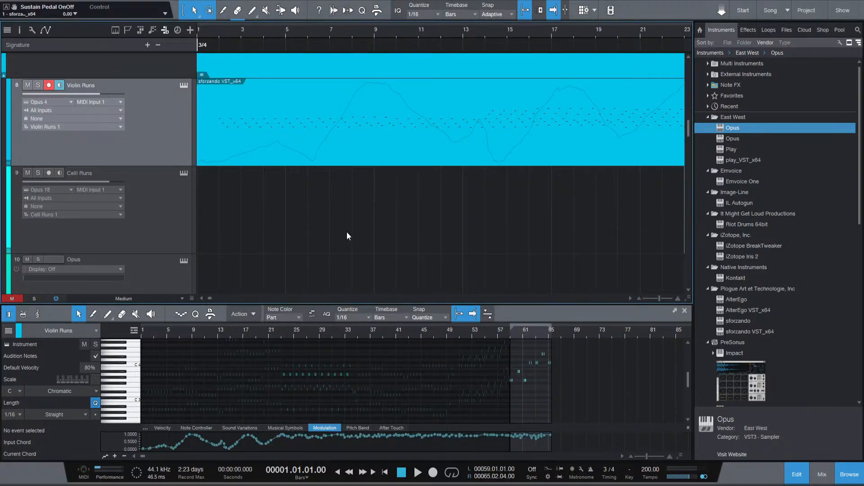
{"action": "scroll", "coordinate": [319, 207], "scroll_direction": "down", "scroll_amount": 5}
{"action": "scroll", "coordinate": [297, 210], "scroll_direction": "down", "scroll_amount": 3}
{"action": "scroll", "coordinate": [284, 213], "scroll_direction": "down", "scroll_amount": 6}
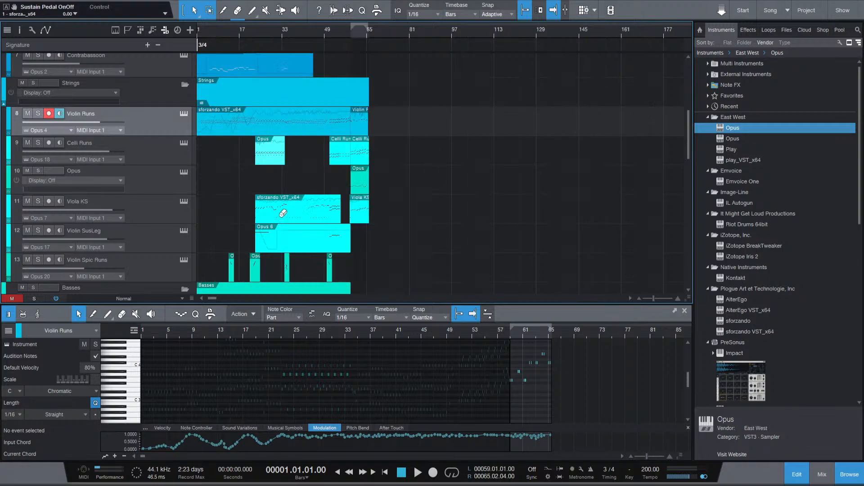
{"action": "scroll", "coordinate": [283, 216], "scroll_direction": "down", "scroll_amount": 3}
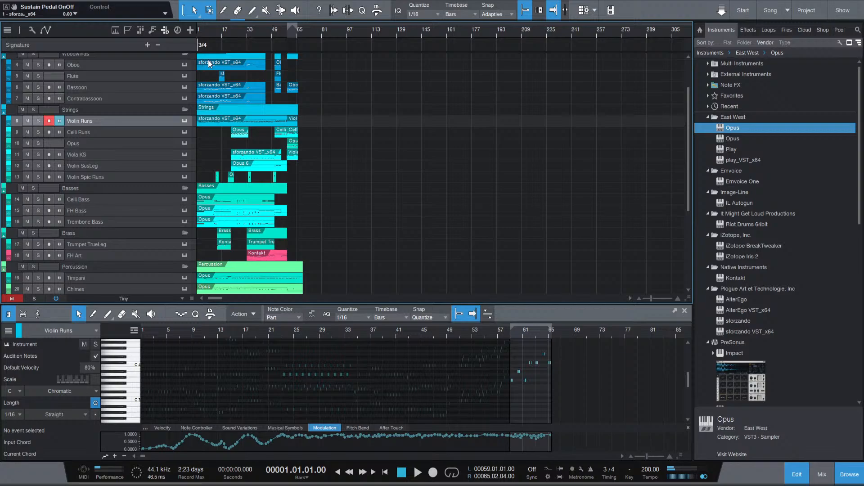
{"action": "key", "text": "space"}
{"action": "scroll", "coordinate": [210, 135], "scroll_direction": "up", "scroll_amount": 2}
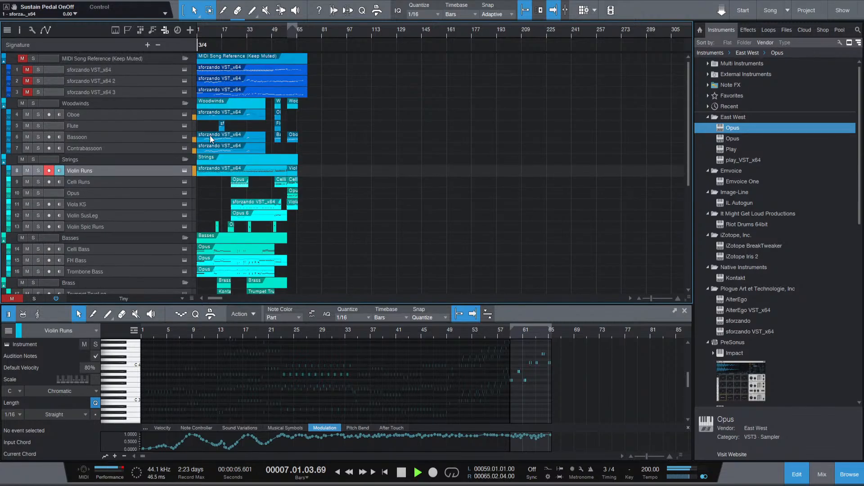
{"action": "scroll", "coordinate": [210, 136], "scroll_direction": "down", "scroll_amount": 8}
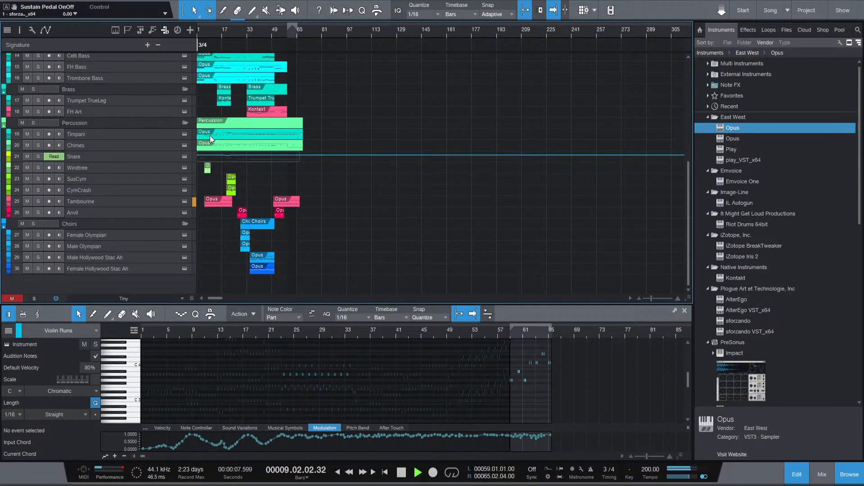
{"action": "scroll", "coordinate": [210, 136], "scroll_direction": "up", "scroll_amount": 6}
{"action": "scroll", "coordinate": [209, 136], "scroll_direction": "up", "scroll_amount": 6}
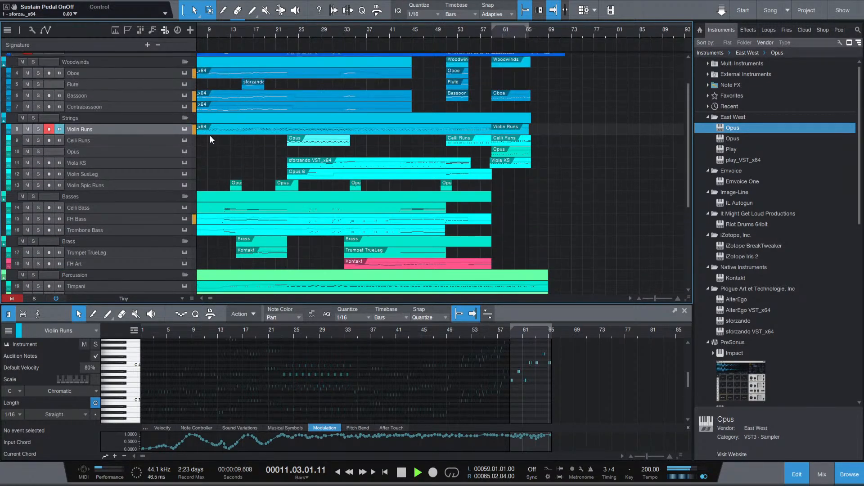
{"action": "scroll", "coordinate": [210, 135], "scroll_direction": "left", "scroll_amount": 2}
{"action": "scroll", "coordinate": [229, 146], "scroll_direction": "up", "scroll_amount": 1}
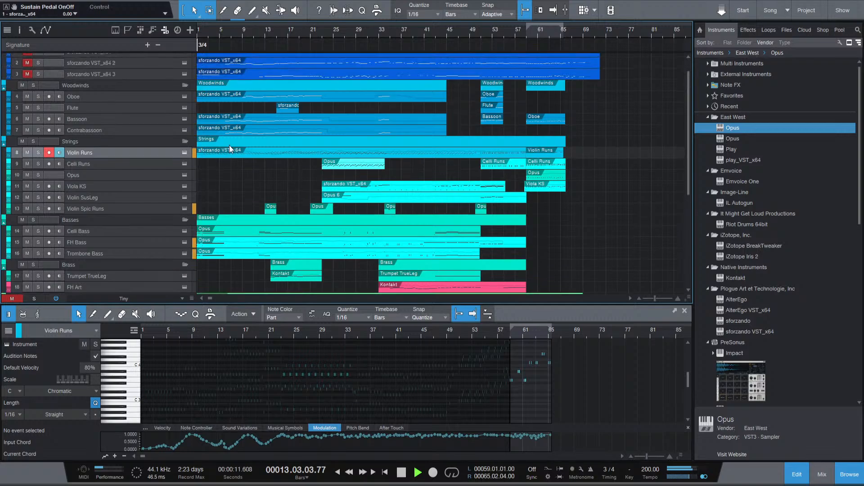
{"action": "scroll", "coordinate": [230, 147], "scroll_direction": "down", "scroll_amount": 1}
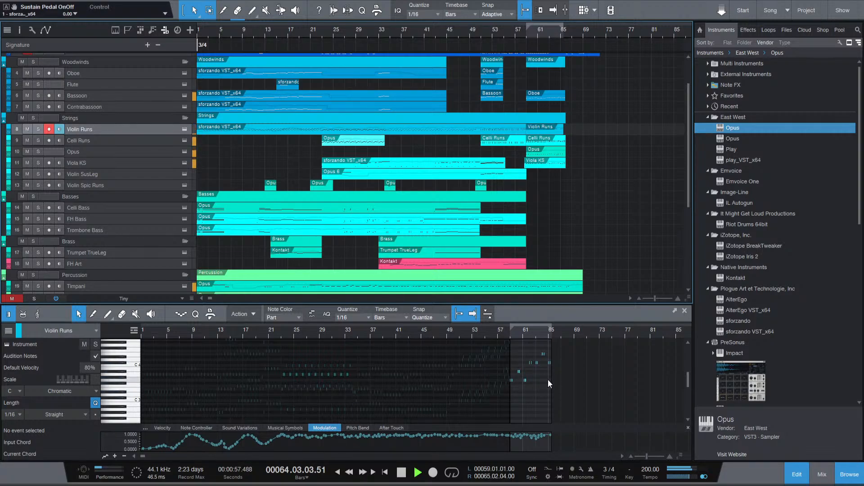
{"action": "key", "text": "space"}
Select all Violin Runs notes in bars 59 to 65 and transpose them down one octave.
{"action": "scroll", "coordinate": [532, 374], "scroll_direction": "up", "scroll_amount": 4}
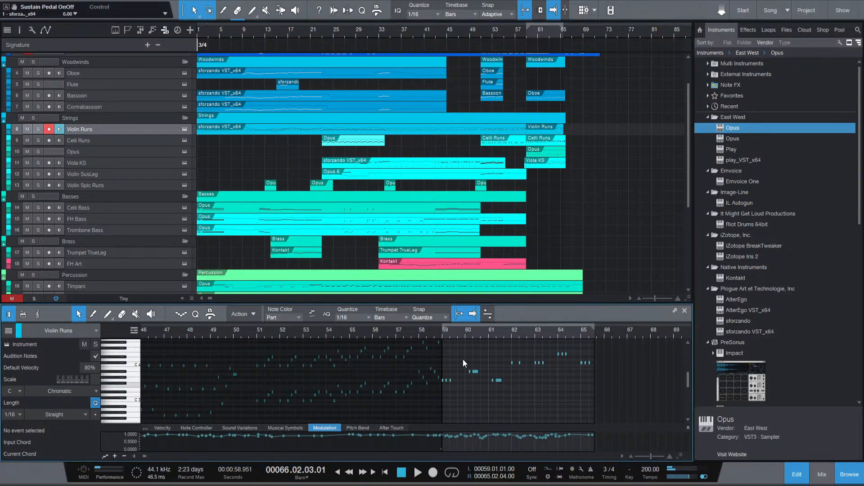
{"action": "key", "text": "ctrl+a"}
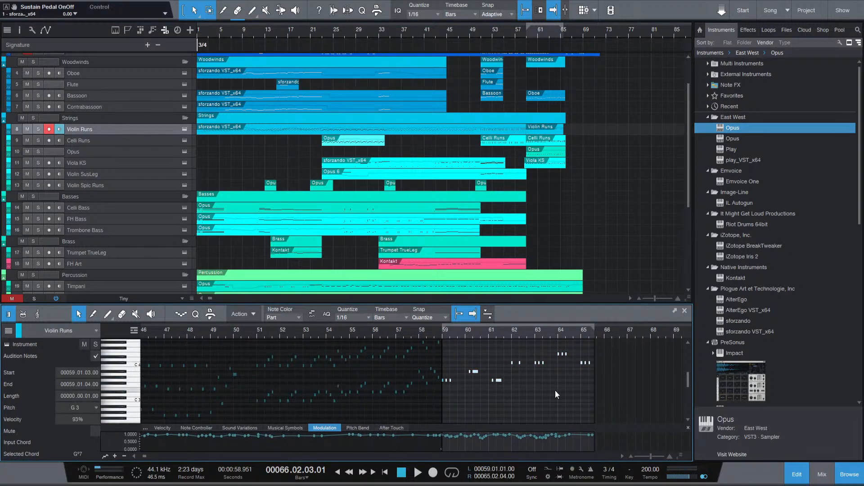
{"action": "left_click", "coordinate": [558, 355]}
{"action": "scroll", "coordinate": [447, 340], "scroll_direction": "up", "scroll_amount": 2}
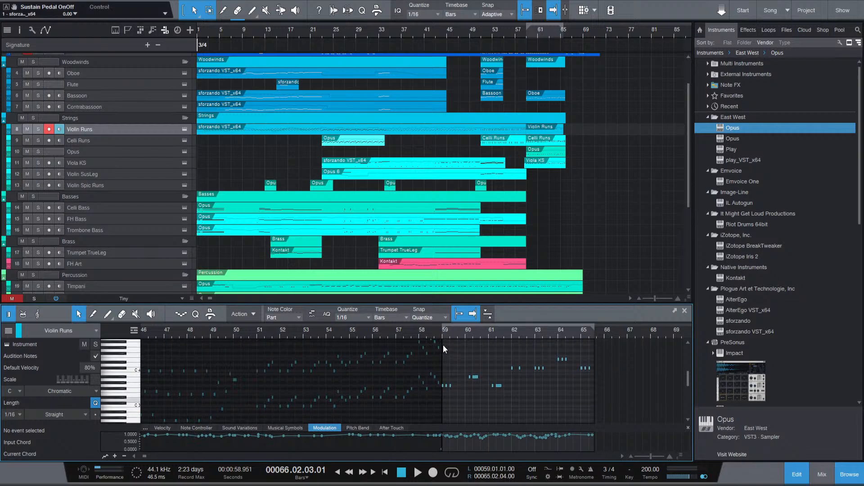
{"action": "scroll", "coordinate": [443, 345], "scroll_direction": "up", "scroll_amount": 1}
{"action": "key", "text": "ctrl+a"}
{"action": "key", "text": "shift+Down"}
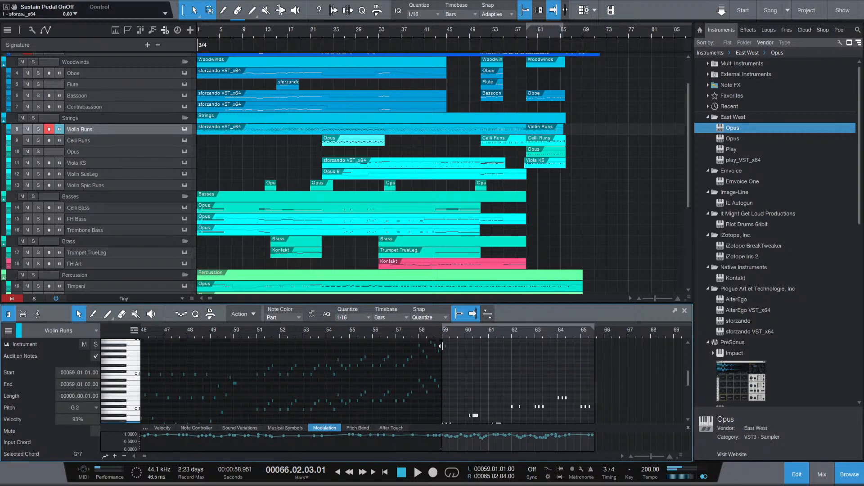
Play the arrangement from about bar 57 to 65, with the Violin Runs velocities shown and its notes deselected.
{"action": "left_click", "coordinate": [390, 331]}
{"action": "key", "text": "space"}
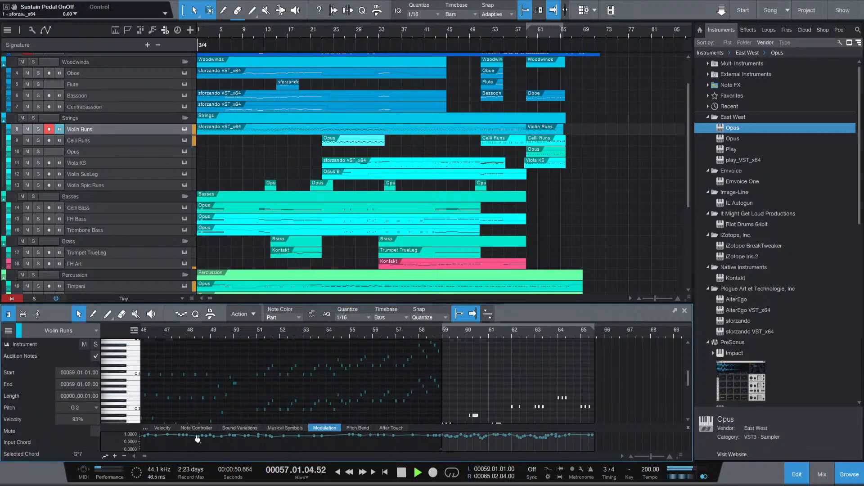
{"action": "left_click", "coordinate": [163, 428]}
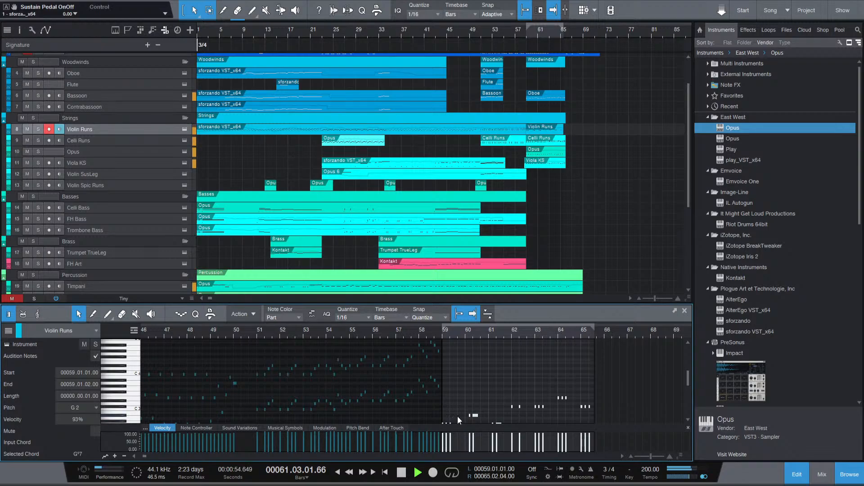
{"action": "left_click", "coordinate": [461, 389]}
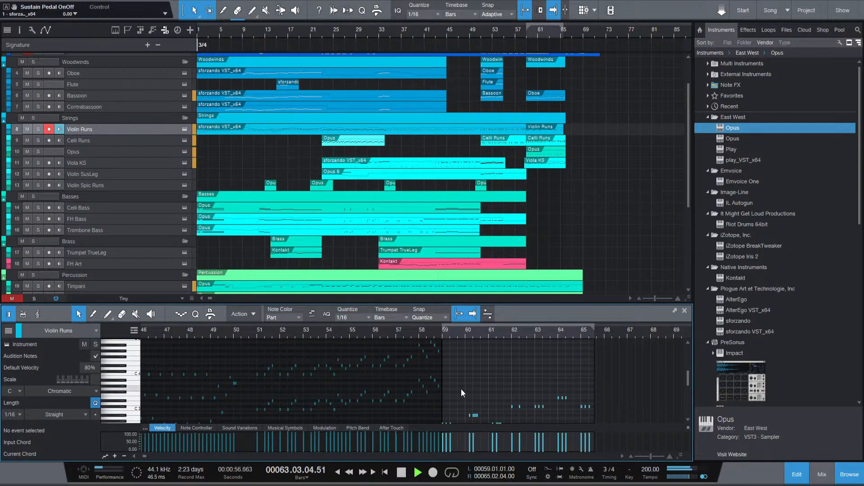
{"action": "key", "text": "space"}
{"action": "scroll", "coordinate": [449, 368], "scroll_direction": "down", "scroll_amount": 2}
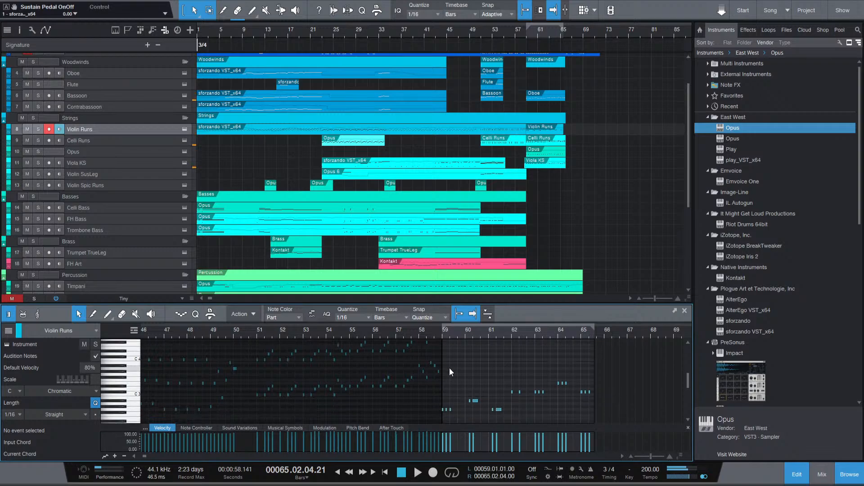
{"action": "scroll", "coordinate": [311, 411], "scroll_direction": "down", "scroll_amount": 5}
{"action": "scroll", "coordinate": [230, 380], "scroll_direction": "down", "scroll_amount": 4}
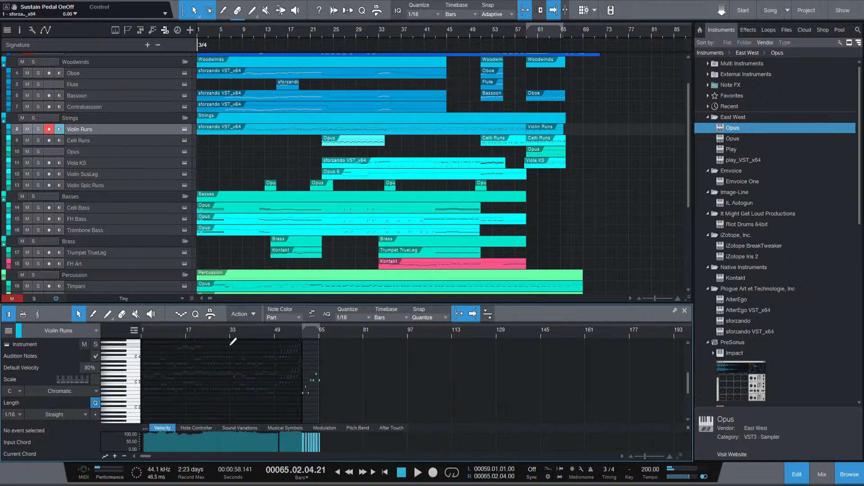
Play the arrangement from bar 33 and set the Male Hollywood Stac Ah track's volume to +5.4.
{"action": "scroll", "coordinate": [390, 197], "scroll_direction": "down", "scroll_amount": 3}
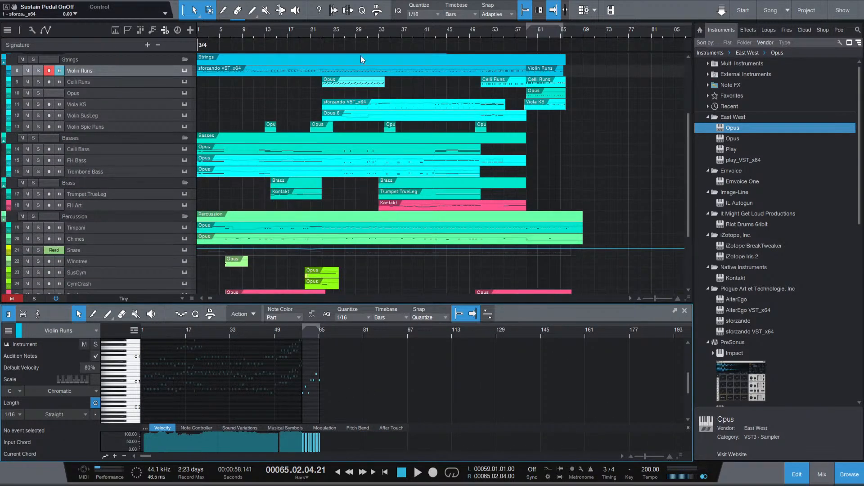
{"action": "left_click", "coordinate": [378, 34]}
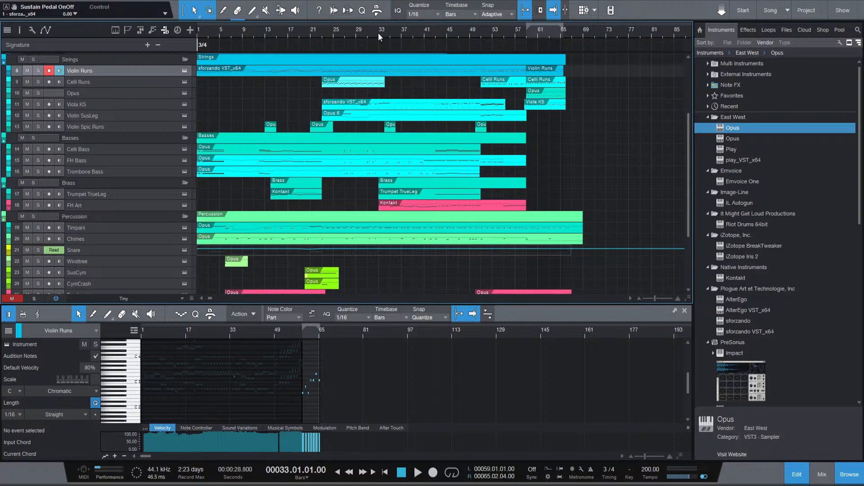
{"action": "key", "text": "space"}
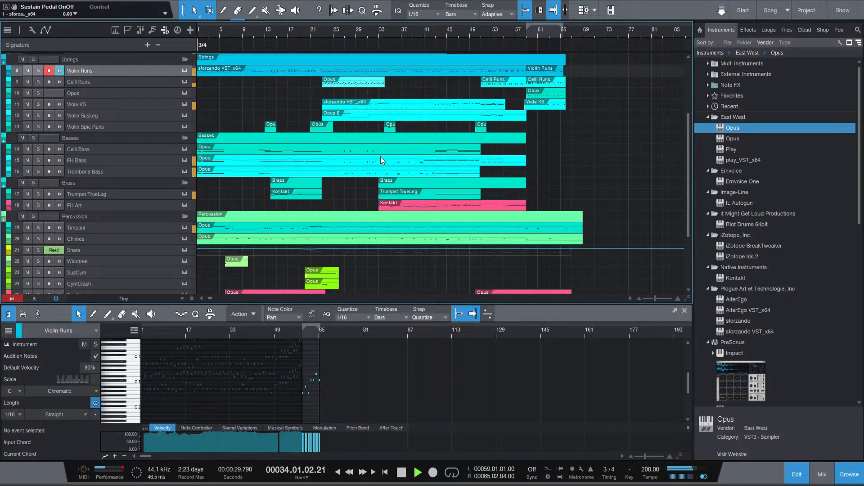
{"action": "scroll", "coordinate": [452, 160], "scroll_direction": "down", "scroll_amount": 4}
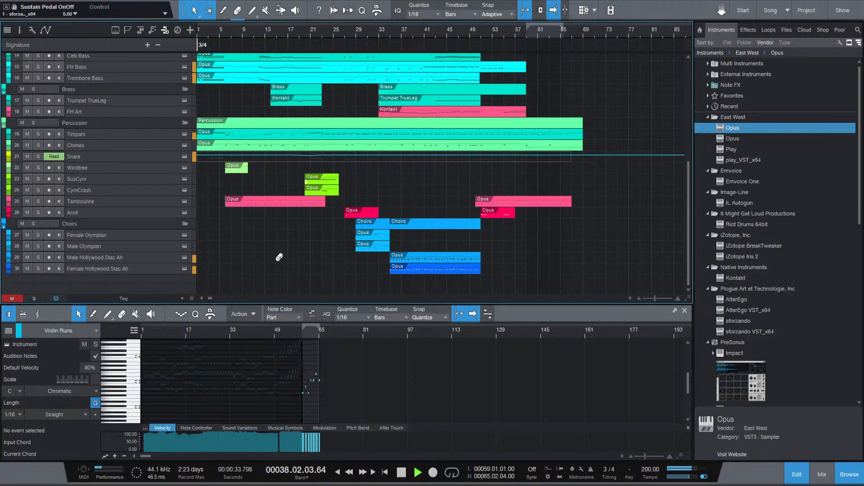
{"action": "scroll", "coordinate": [281, 257], "scroll_direction": "up", "scroll_amount": 4}
{"action": "scroll", "coordinate": [281, 257], "scroll_direction": "up", "scroll_amount": 3}
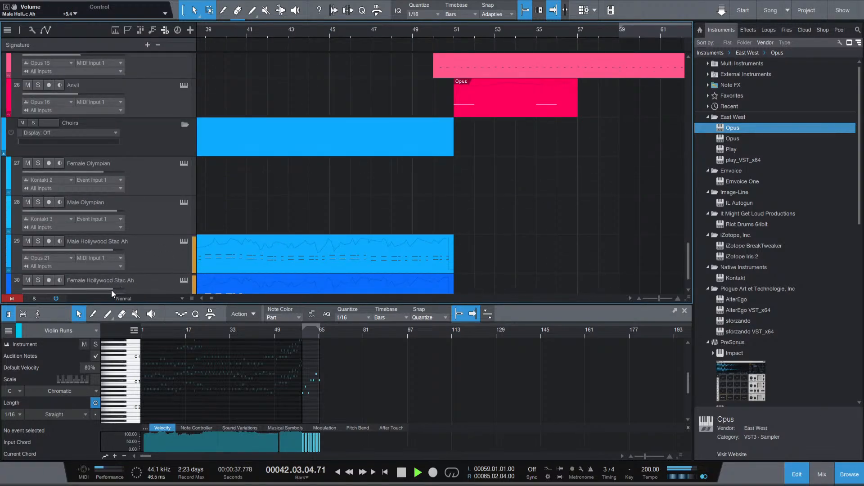
{"action": "key", "text": "space"}
Set the Female Hollywood Stac Ah track's volume to +5.2 and play the choirs from about bar 35.
{"action": "scroll", "coordinate": [224, 195], "scroll_direction": "down", "scroll_amount": 5}
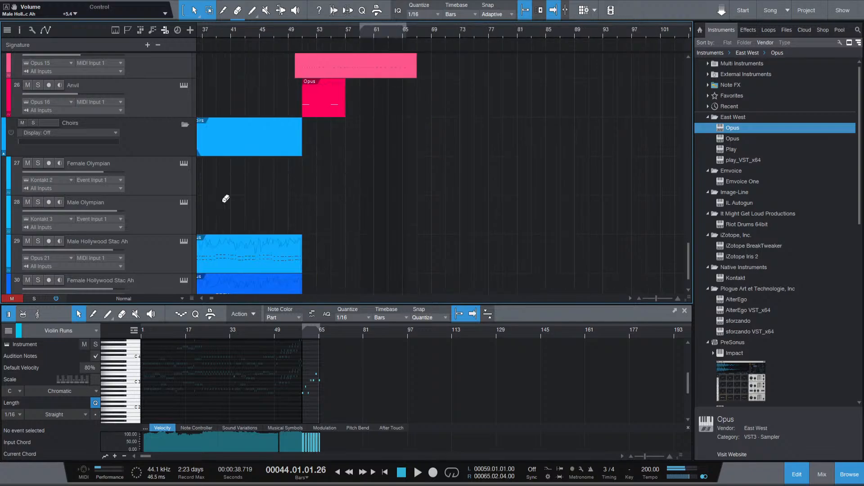
{"action": "scroll", "coordinate": [222, 203], "scroll_direction": "left", "scroll_amount": 3}
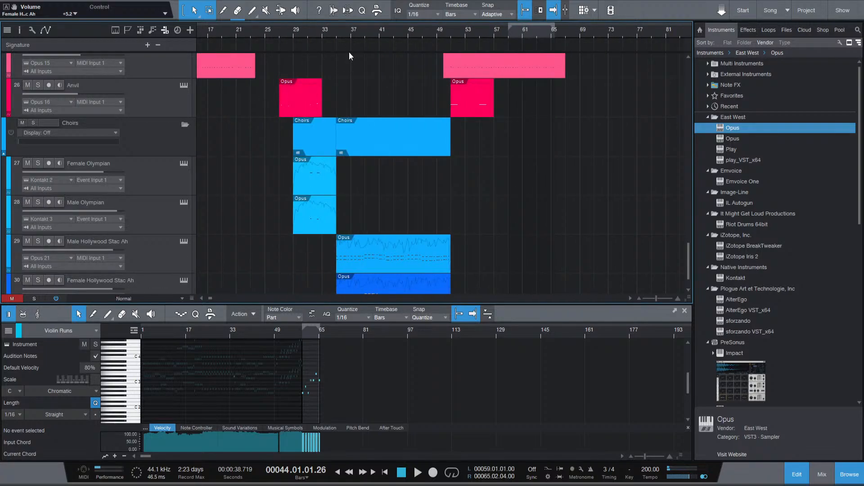
{"action": "left_click", "coordinate": [335, 33]}
{"action": "key", "text": "space"}
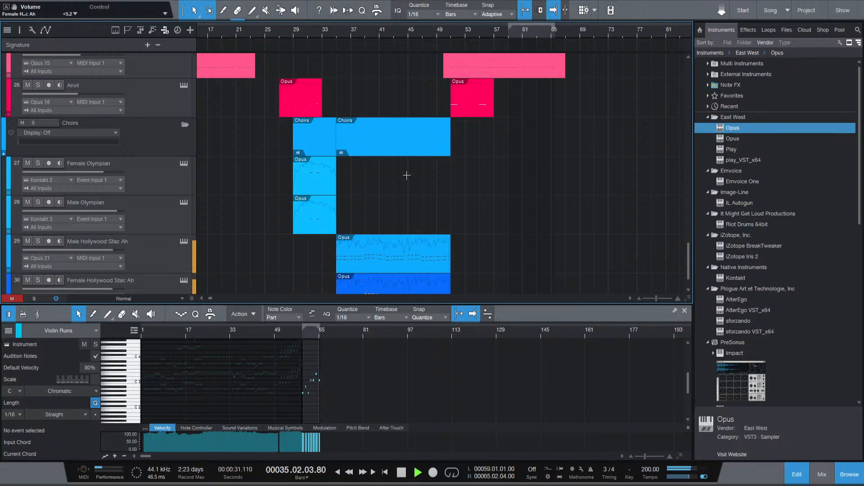
{"action": "key", "text": "space"}
Play the whole arrangement from bar 1 to about bar 63 while looking over all the tracks.
{"action": "key", "text": "comma"}
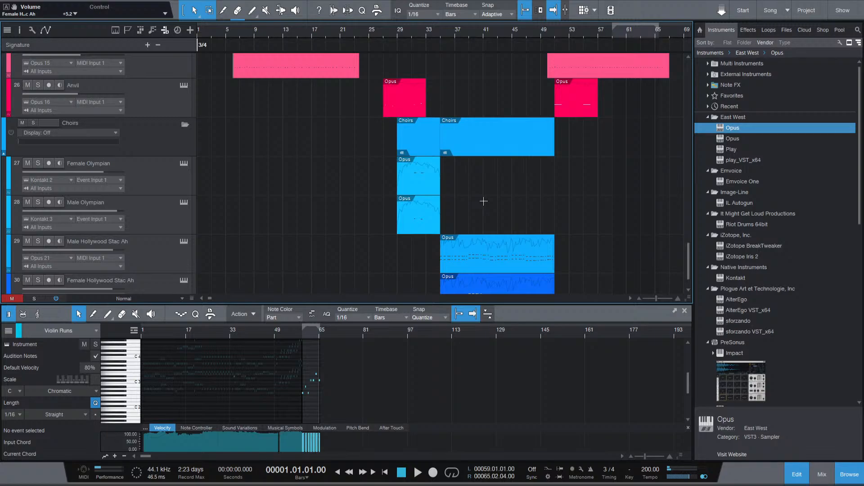
{"action": "key", "text": "space"}
{"action": "key", "text": "space"}
{"action": "scroll", "coordinate": [336, 186], "scroll_direction": "down", "scroll_amount": 3}
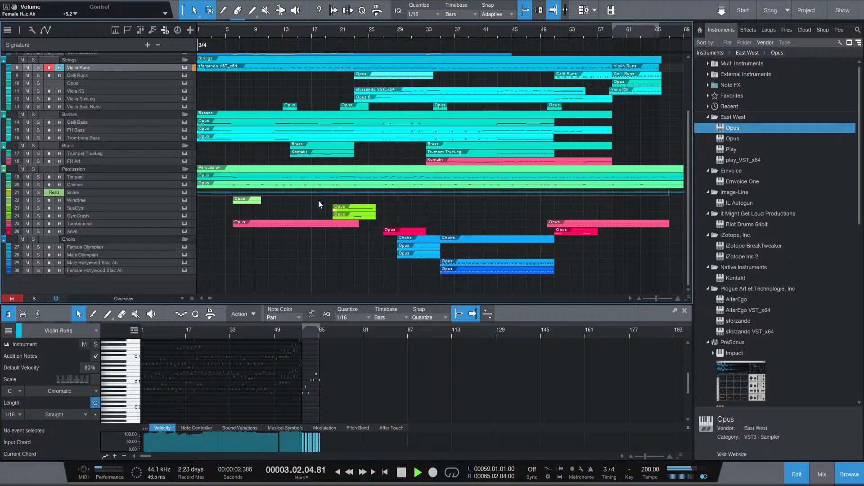
{"action": "scroll", "coordinate": [318, 204], "scroll_direction": "up", "scroll_amount": 3}
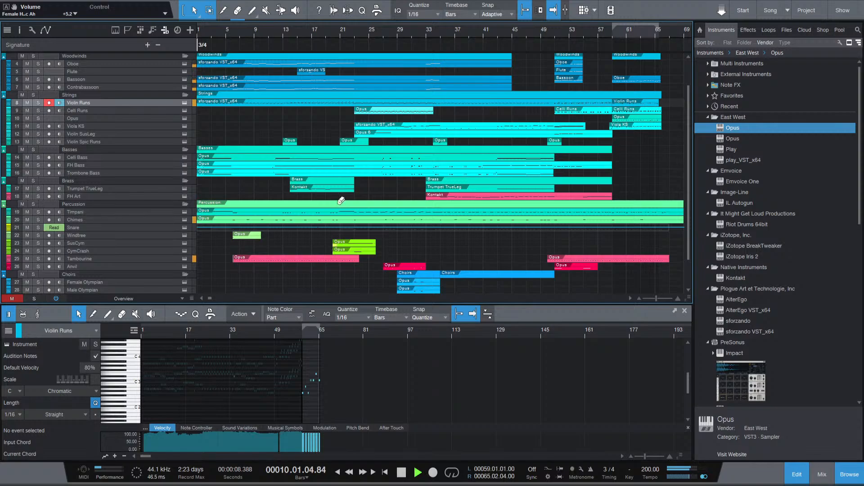
{"action": "scroll", "coordinate": [337, 205], "scroll_direction": "down", "scroll_amount": 1}
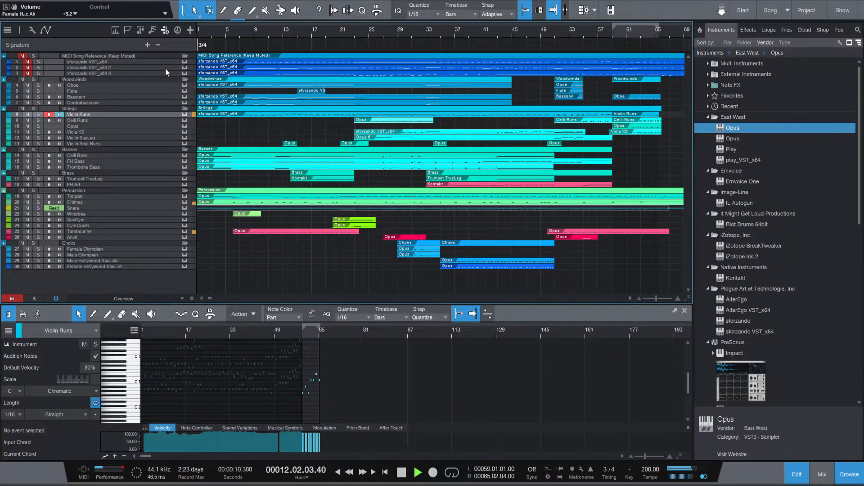
{"action": "scroll", "coordinate": [244, 126], "scroll_direction": "up", "scroll_amount": 2}
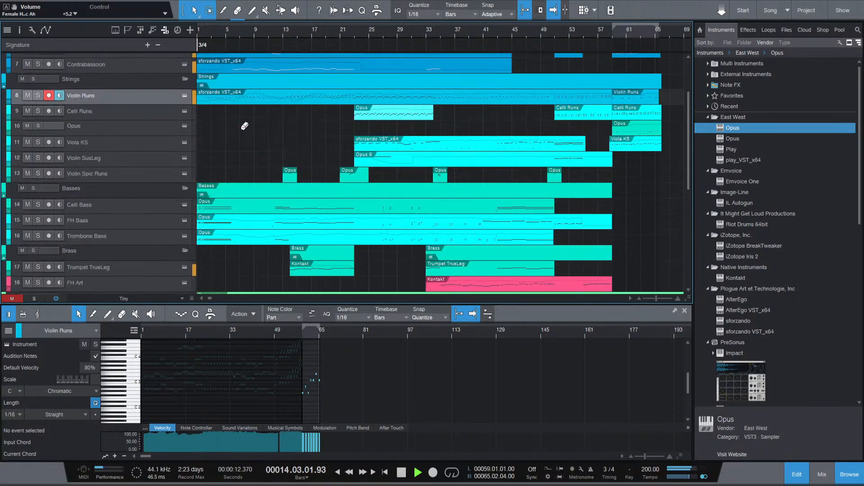
{"action": "scroll", "coordinate": [241, 132], "scroll_direction": "up", "scroll_amount": 3}
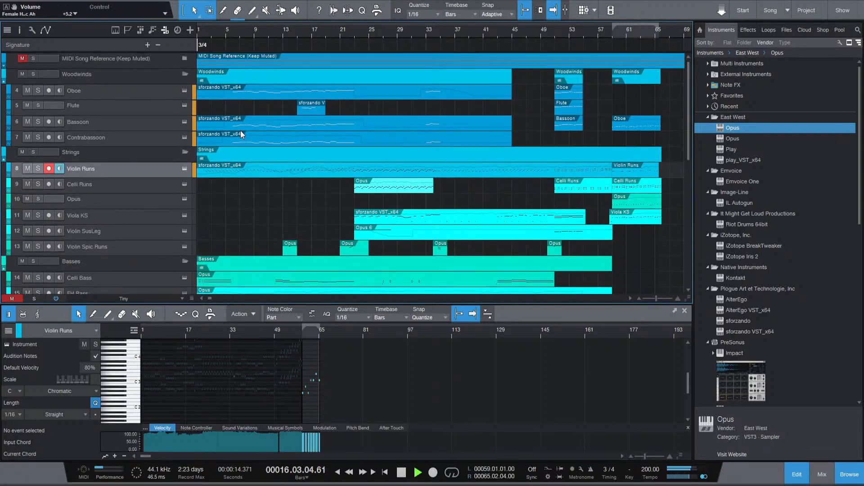
{"action": "scroll", "coordinate": [241, 130], "scroll_direction": "down", "scroll_amount": 1}
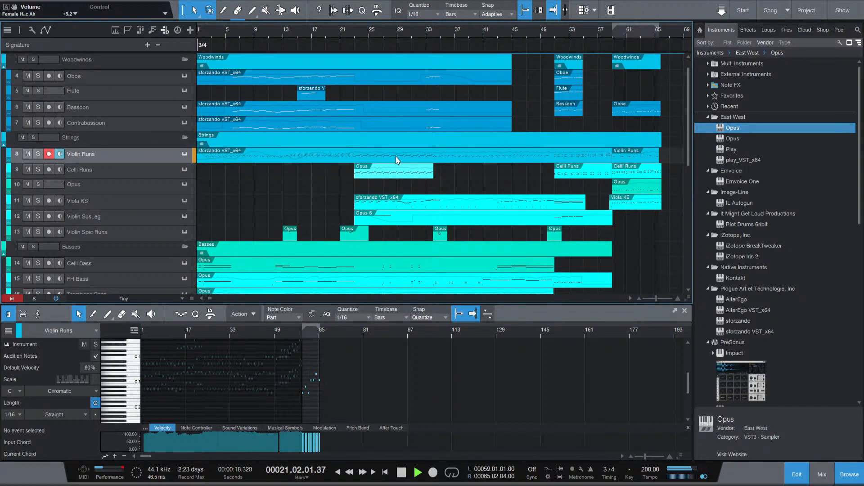
{"action": "scroll", "coordinate": [520, 106], "scroll_direction": "down", "scroll_amount": 4}
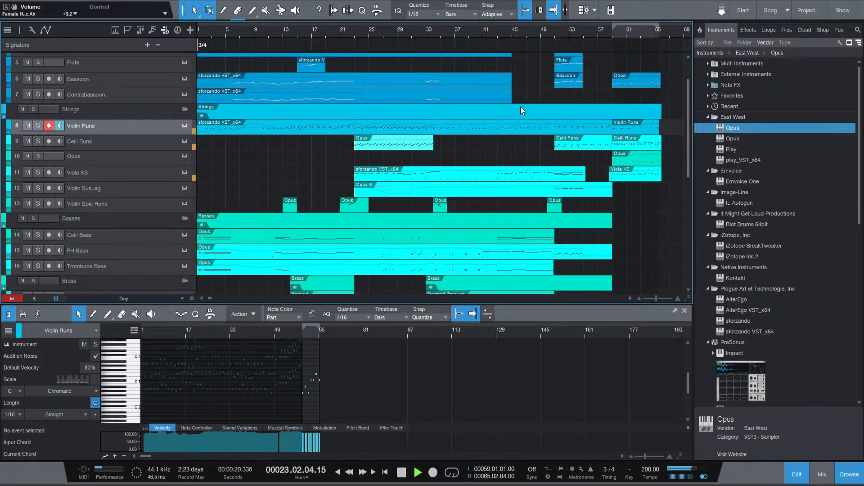
{"action": "scroll", "coordinate": [520, 105], "scroll_direction": "down", "scroll_amount": 8}
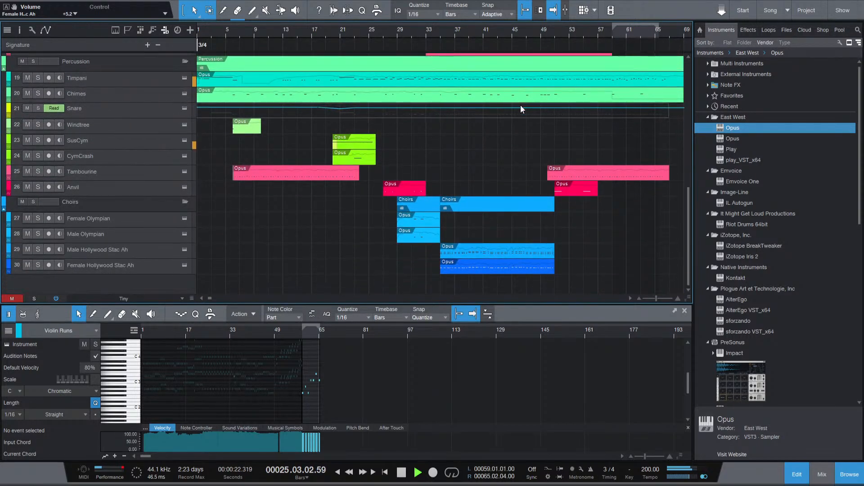
{"action": "scroll", "coordinate": [521, 105], "scroll_direction": "up", "scroll_amount": 8}
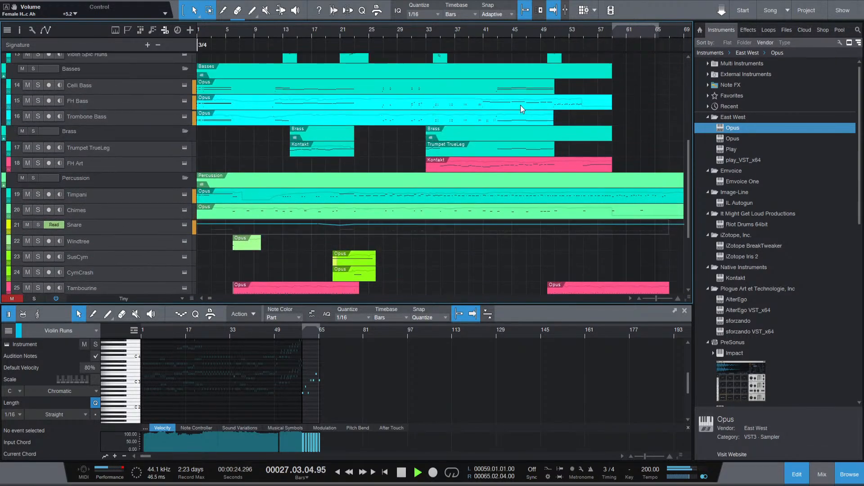
{"action": "scroll", "coordinate": [520, 105], "scroll_direction": "up", "scroll_amount": 5}
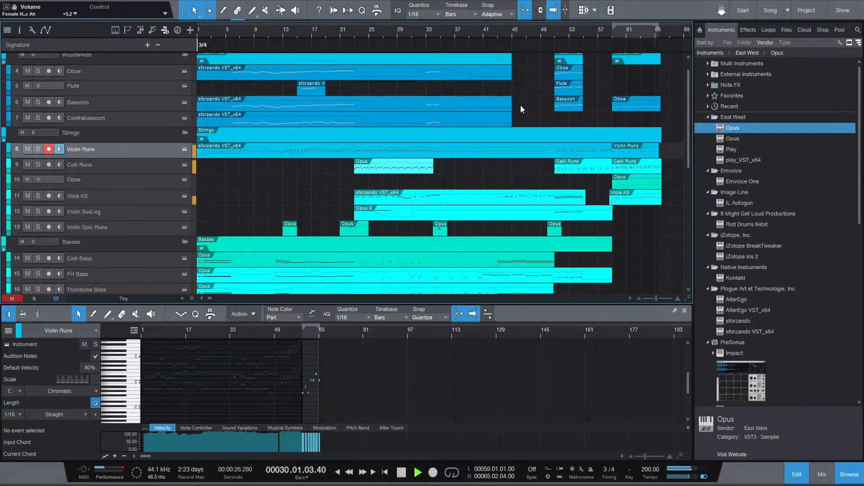
{"action": "scroll", "coordinate": [520, 105], "scroll_direction": "down", "scroll_amount": 1}
{"action": "key", "text": "space"}
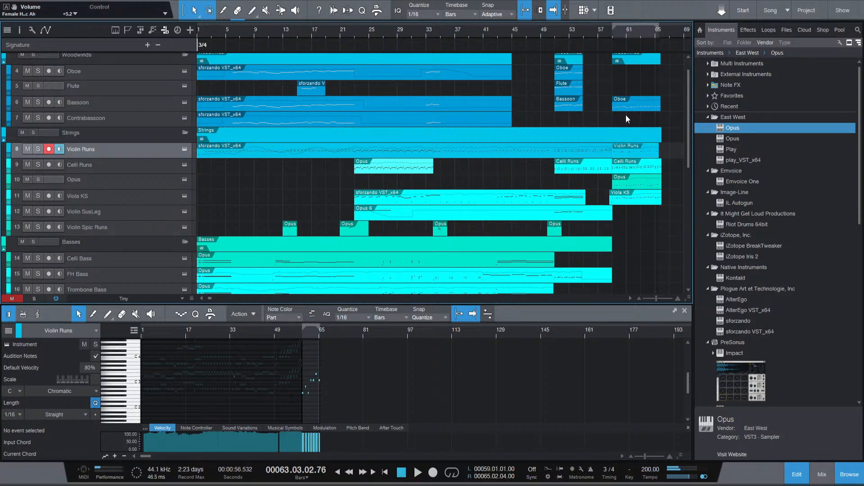
Undo the added Violin Runs part in bars 59 to 65 and play the end section without it.
{"action": "key", "text": "ctrl+z"}
{"action": "key", "text": "space"}
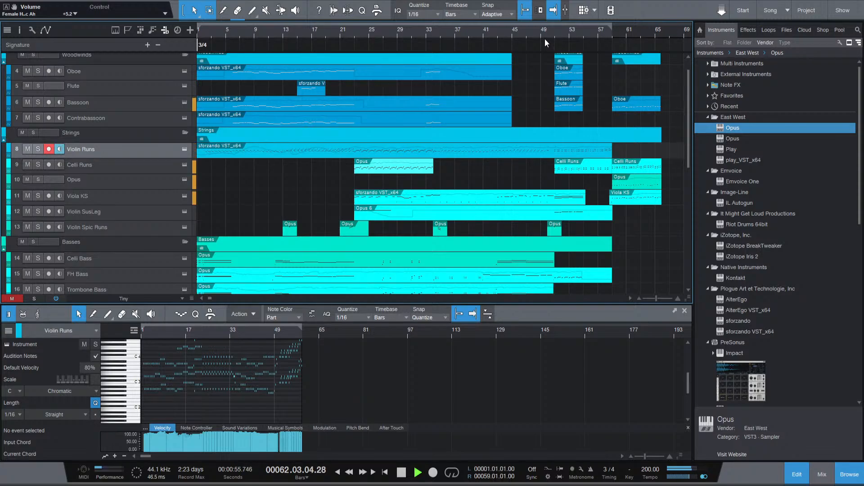
{"action": "key", "text": "space"}
Transpose the Chimes notes at bars 59 and 63 down one octave and play the part from about bar 58.
{"action": "scroll", "coordinate": [650, 187], "scroll_direction": "down", "scroll_amount": 6}
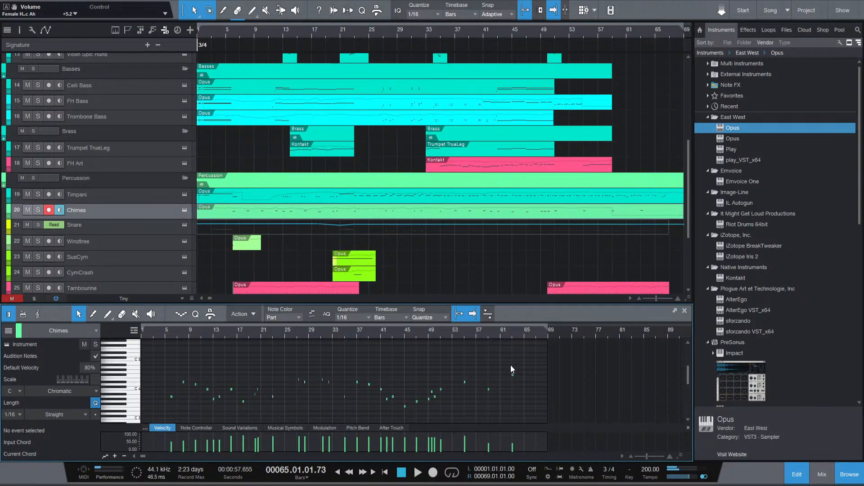
{"action": "scroll", "coordinate": [513, 369], "scroll_direction": "up", "scroll_amount": 3}
{"action": "left_click", "coordinate": [469, 389]}
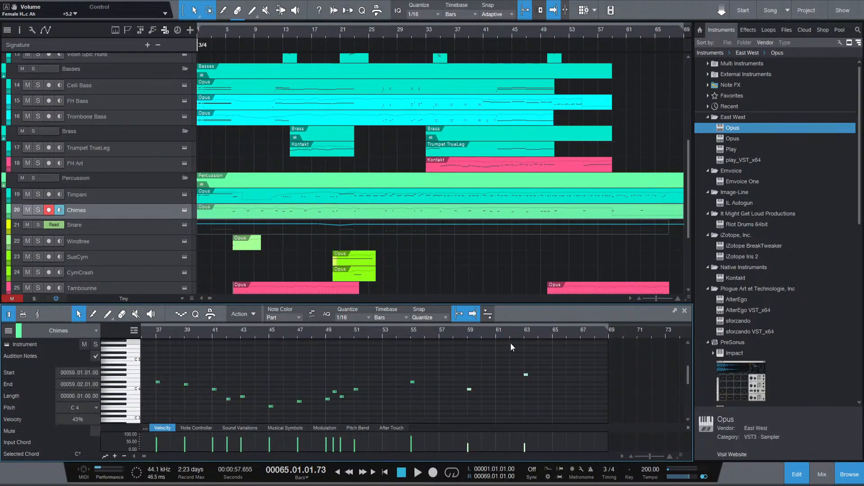
{"action": "key", "text": "shift+Down"}
{"action": "left_click", "coordinate": [458, 336]}
{"action": "key", "text": "space"}
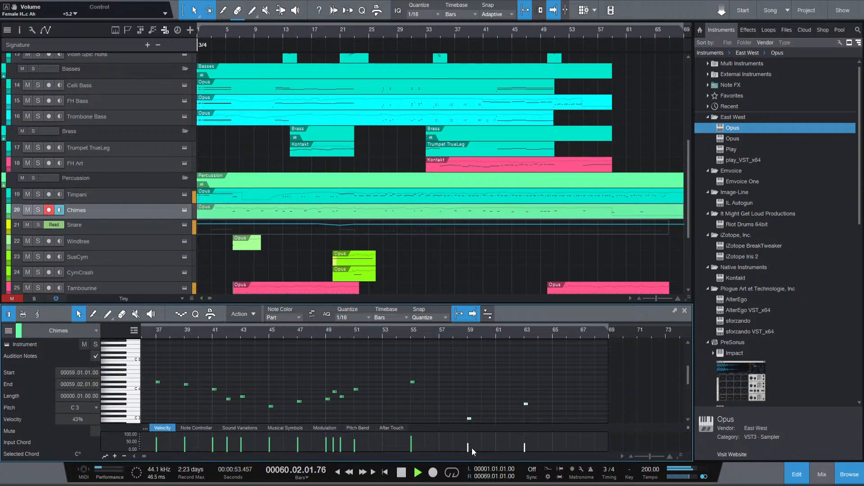
Set the velocity of the Chimes note at bar 59 to 38%, adjusting the bar 63 note with it, and check by playback.
{"action": "left_click_drag", "start_coordinate": [468, 447], "coordinate": [468, 455]}
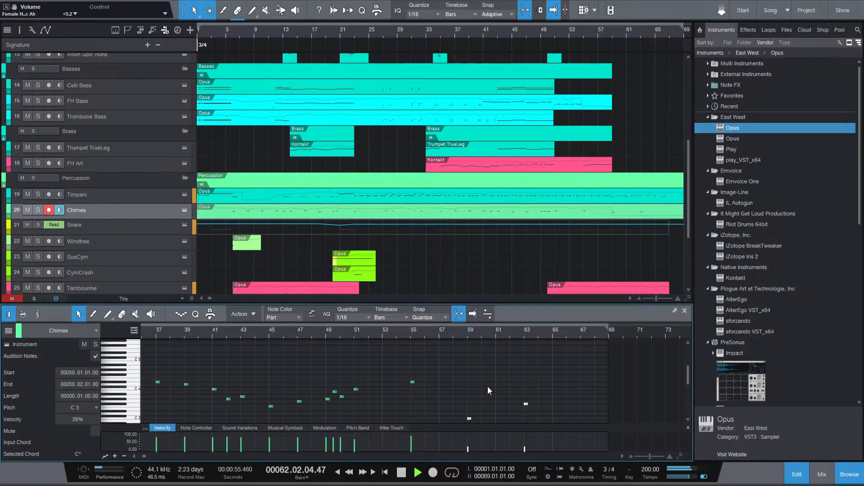
{"action": "key", "text": "space"}
{"action": "left_click_drag", "start_coordinate": [468, 451], "coordinate": [468, 450]}
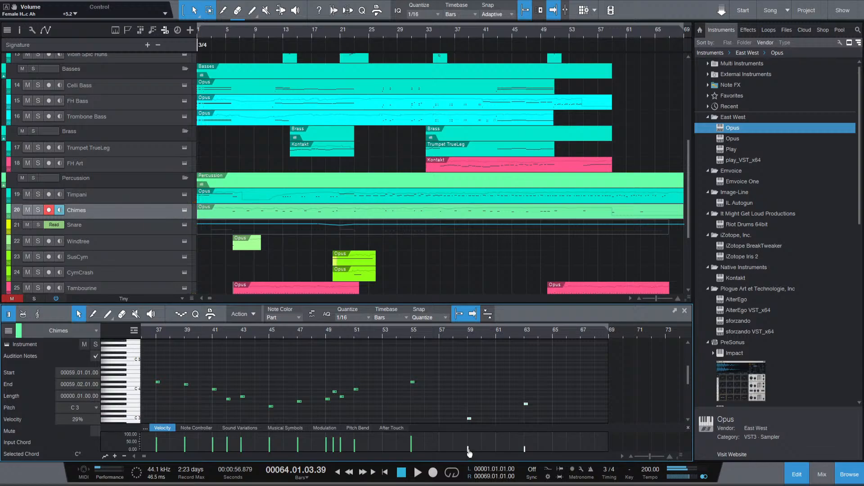
{"action": "key", "text": "space"}
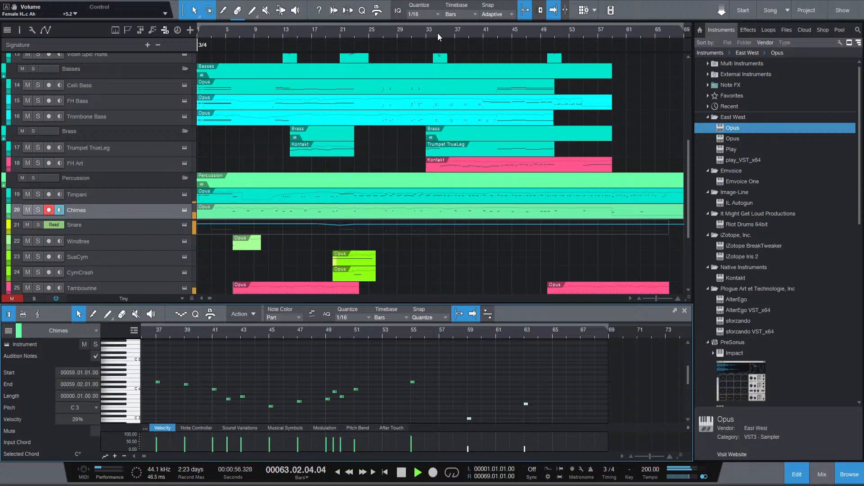
{"action": "left_click_drag", "start_coordinate": [524, 451], "coordinate": [524, 445]}
{"action": "key", "text": "space"}
Play the arrangement from about bar 45 to bar 50 and look closely at the string and bass parts there.
{"action": "left_click", "coordinate": [512, 35]}
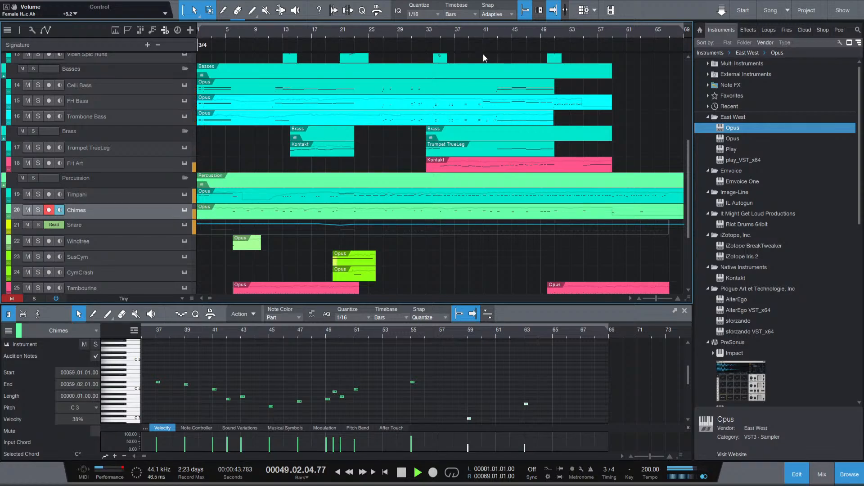
{"action": "key", "text": "space"}
{"action": "scroll", "coordinate": [558, 110], "scroll_direction": "up", "scroll_amount": 6}
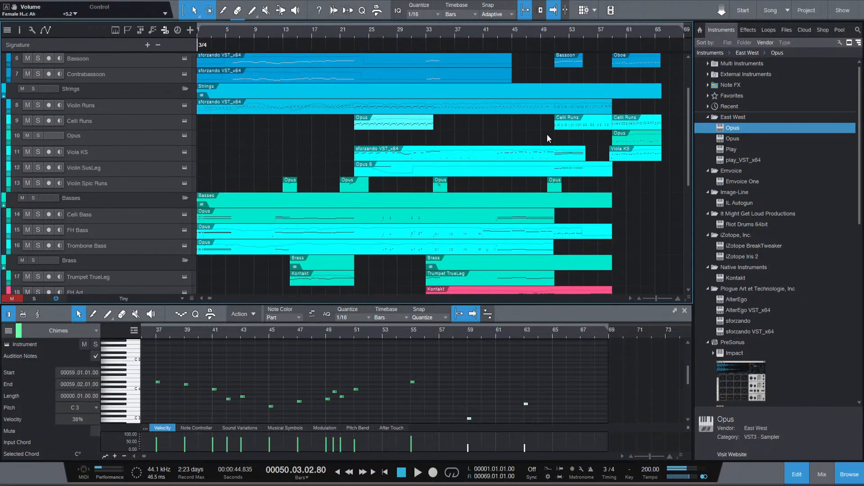
{"action": "scroll", "coordinate": [542, 158], "scroll_direction": "up", "scroll_amount": 3}
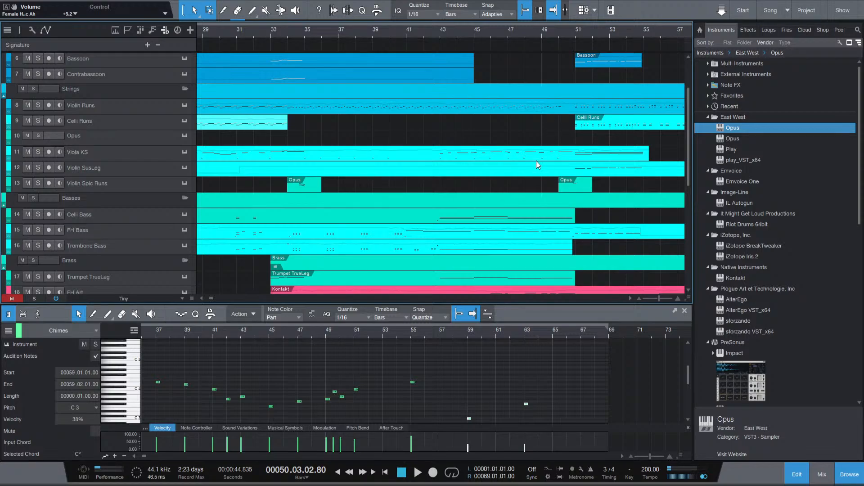
Create an empty one-bar part at bar 48 on the Violin Spic Runs track and move it to bar 49.
{"action": "scroll", "coordinate": [536, 161], "scroll_direction": "down", "scroll_amount": 4}
{"action": "scroll", "coordinate": [538, 138], "scroll_direction": "down", "scroll_amount": 4}
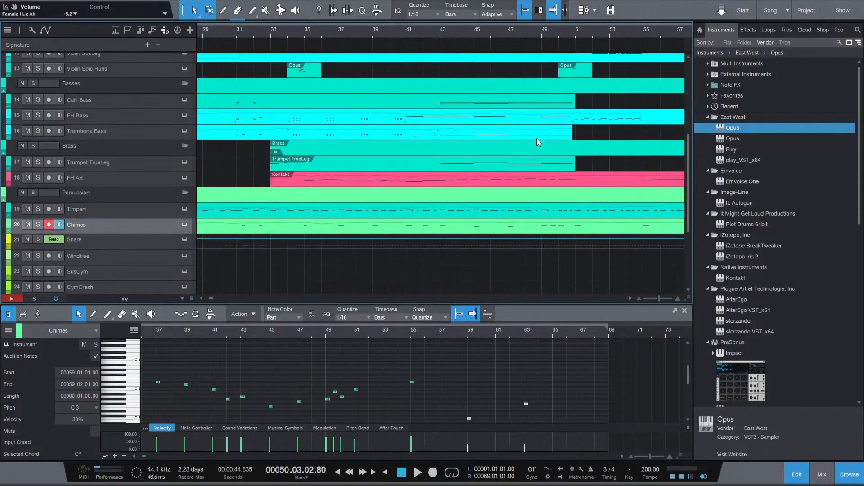
{"action": "scroll", "coordinate": [537, 138], "scroll_direction": "up", "scroll_amount": 5}
{"action": "left_click", "coordinate": [542, 141]}
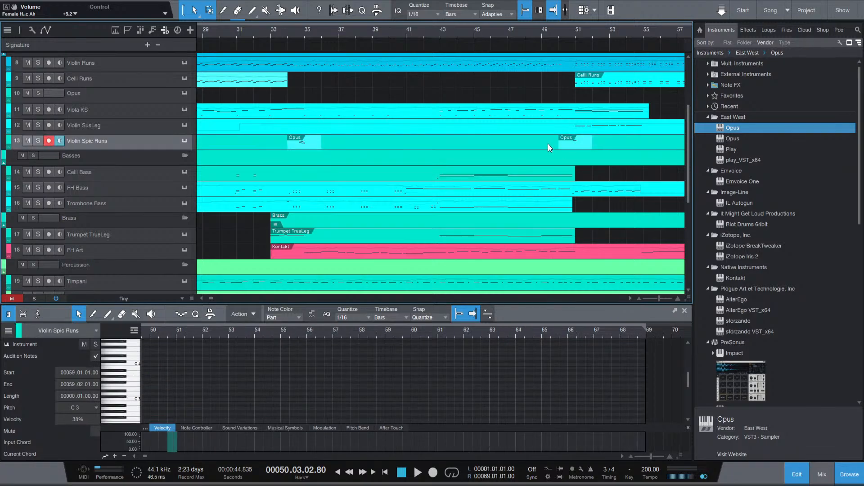
{"action": "double_click", "coordinate": [535, 142]}
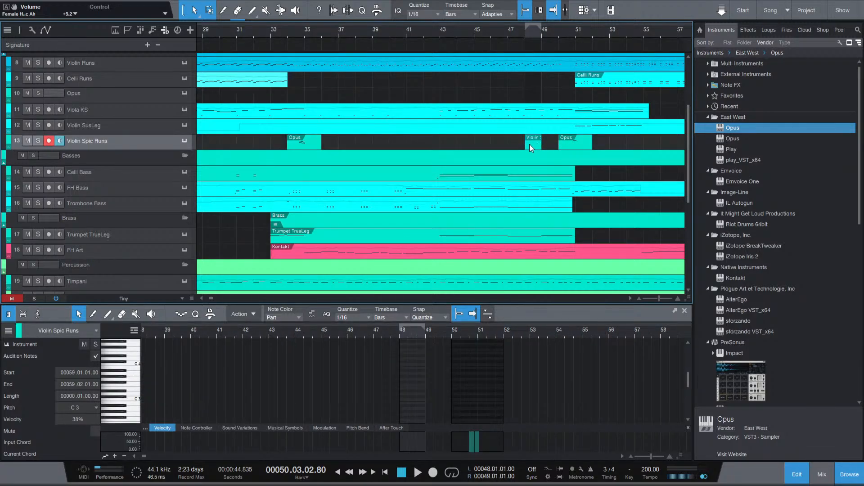
{"action": "left_click_drag", "start_coordinate": [529, 144], "coordinate": [544, 145]}
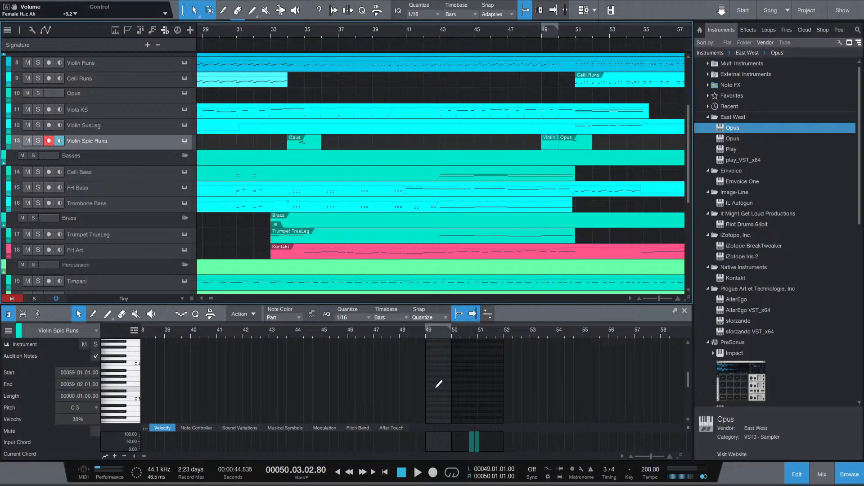
Play the arrangement from bar 49 to hear the passage around the new part.
{"action": "scroll", "coordinate": [436, 387], "scroll_direction": "up", "scroll_amount": 3}
{"action": "left_click", "coordinate": [414, 333]}
{"action": "key", "text": "space"}
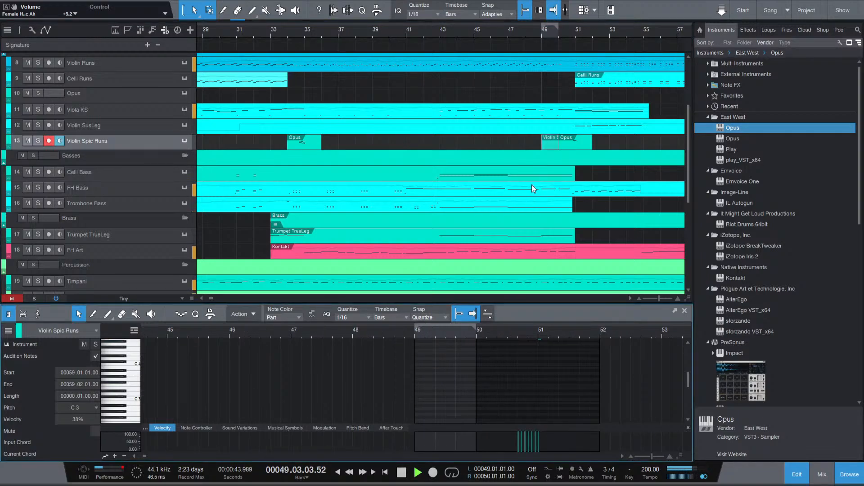
{"action": "key", "text": "space"}
Play the FH Art part and copy its three notes around bars 49 and 50.
{"action": "scroll", "coordinate": [542, 175], "scroll_direction": "down", "scroll_amount": 3}
{"action": "left_click", "coordinate": [554, 182]}
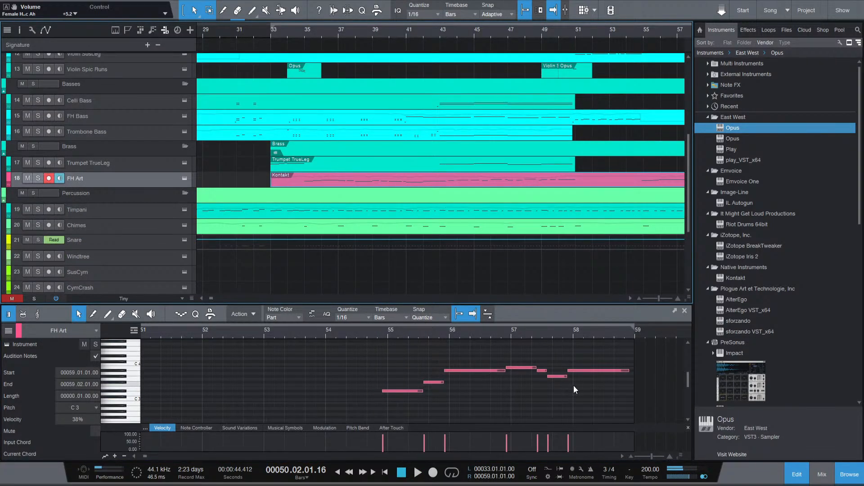
{"action": "key", "text": "space"}
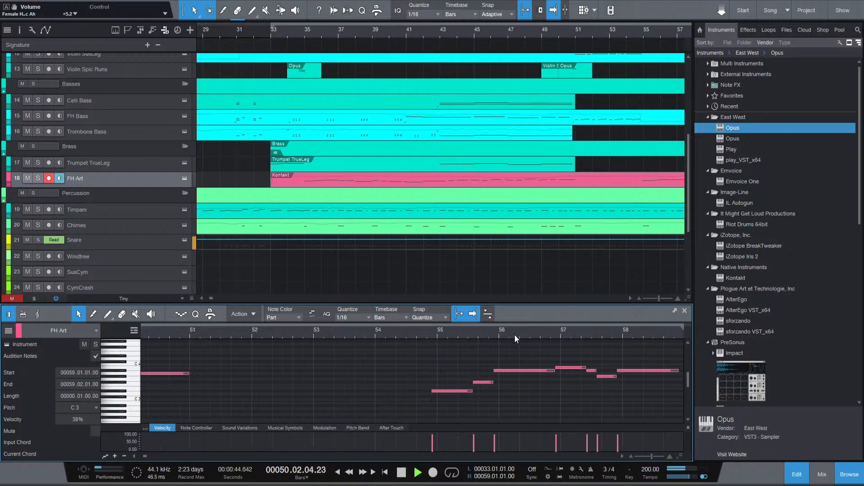
{"action": "scroll", "coordinate": [266, 361], "scroll_direction": "down", "scroll_amount": 4}
{"action": "scroll", "coordinate": [235, 403], "scroll_direction": "left", "scroll_amount": 1}
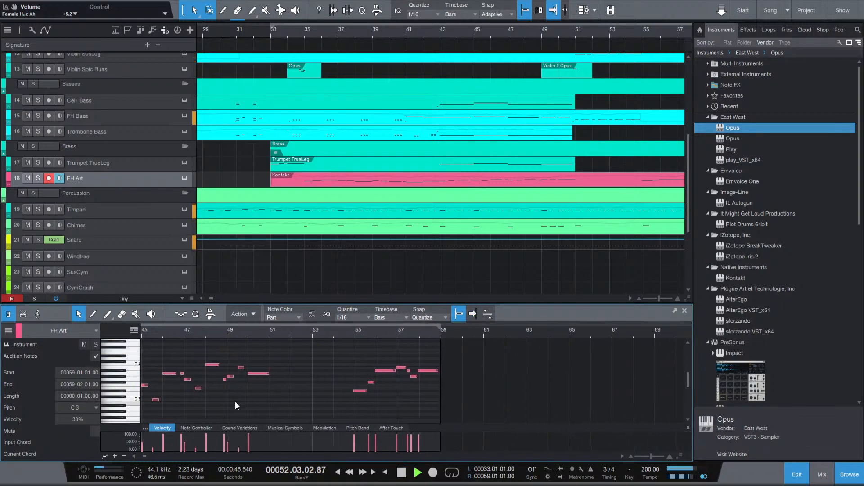
{"action": "left_click_drag", "start_coordinate": [230, 382], "coordinate": [260, 358]}
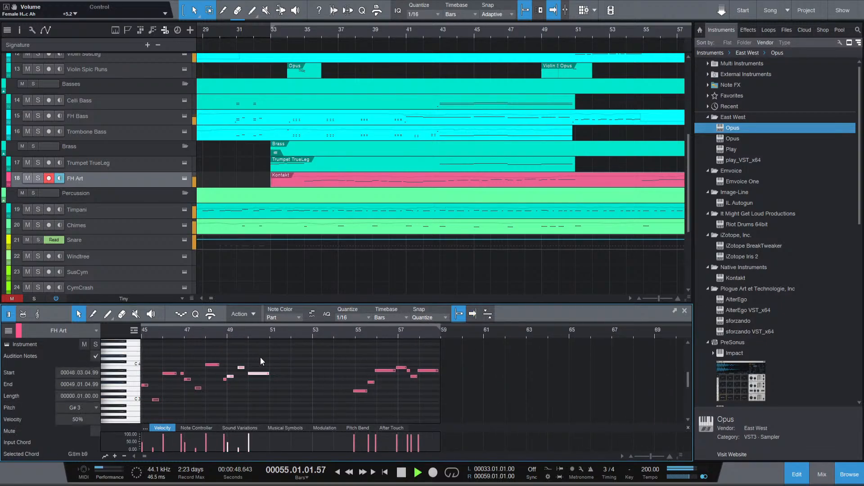
{"action": "key", "text": "space"}
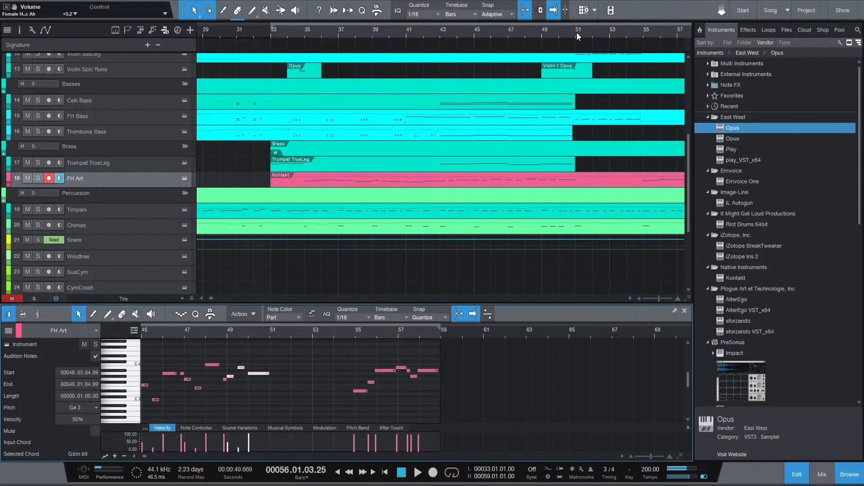
Try to paste the copied notes at bar 49 in the new Violin Spic Runs part, and undo the paste.
{"action": "left_click", "coordinate": [578, 36]}
{"action": "left_click", "coordinate": [543, 68]}
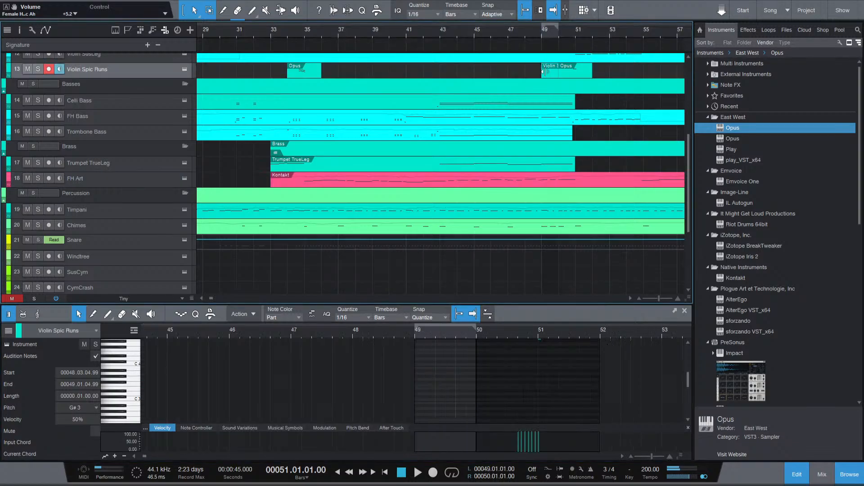
{"action": "left_click", "coordinate": [416, 336]}
{"action": "key", "text": "ctrl+v"}
{"action": "key", "text": "ctrl+z"}
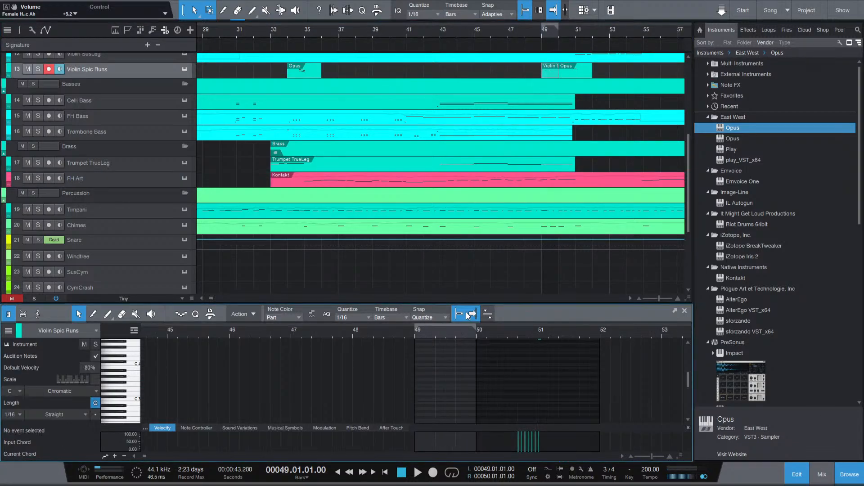
{"action": "scroll", "coordinate": [467, 366], "scroll_direction": "down", "scroll_amount": 2}
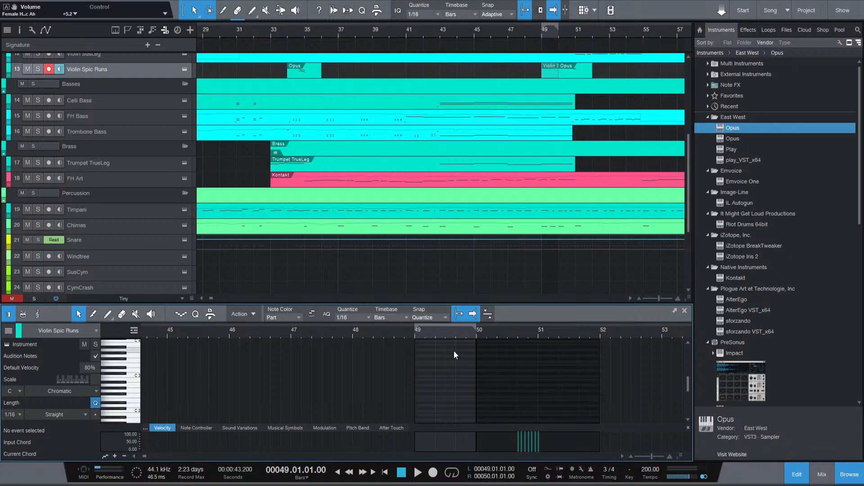
Delete the empty Violin Spic Runs part and extend the start of the adjacent Opus part back to bar 49.
{"action": "left_click", "coordinate": [552, 72]}
{"action": "key", "text": "Delete"}
{"action": "left_click_drag", "start_coordinate": [559, 73], "coordinate": [542, 74]}
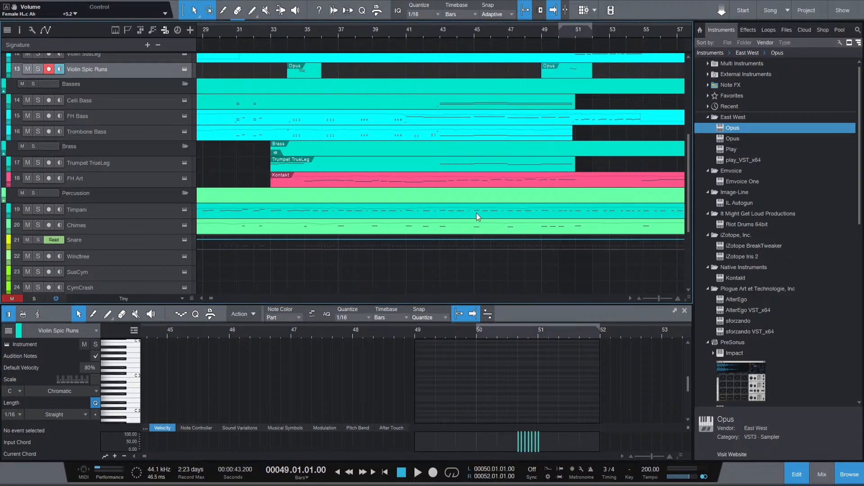
Paste the three copied notes at bar 49 of the extended Opus part and shorten the last note to one beat.
{"action": "key", "text": "ctrl+v"}
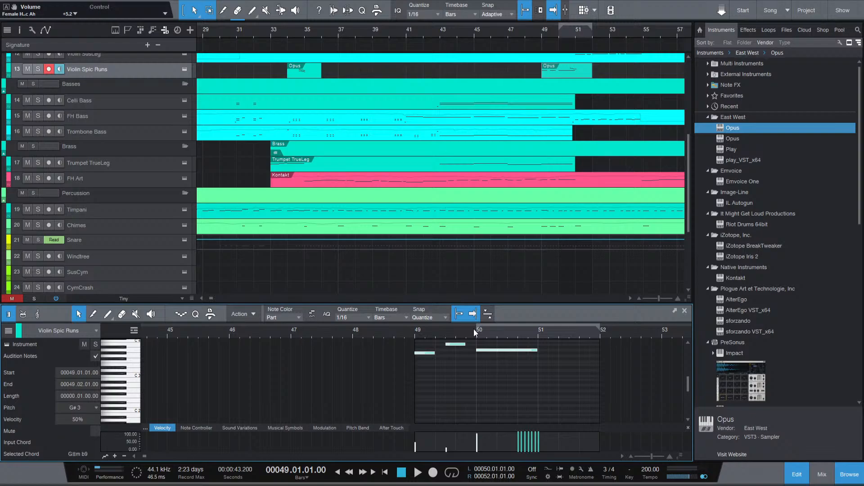
{"action": "left_click", "coordinate": [535, 349]}
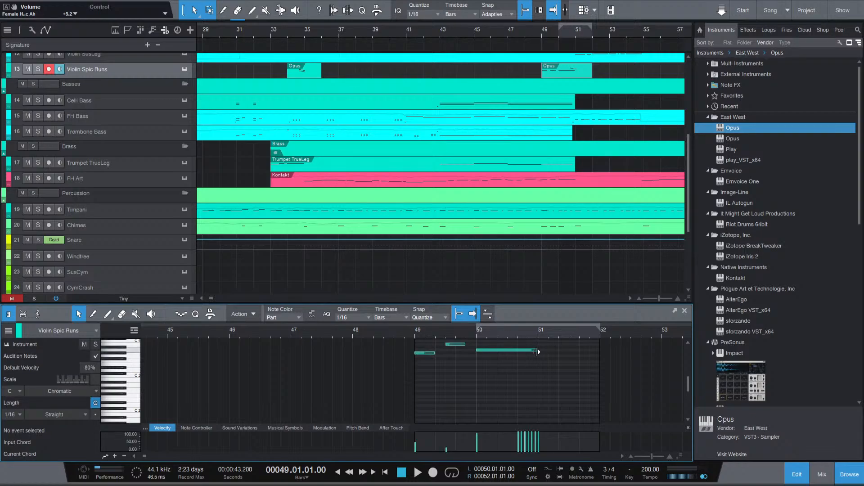
{"action": "left_click_drag", "start_coordinate": [536, 350], "coordinate": [497, 352]}
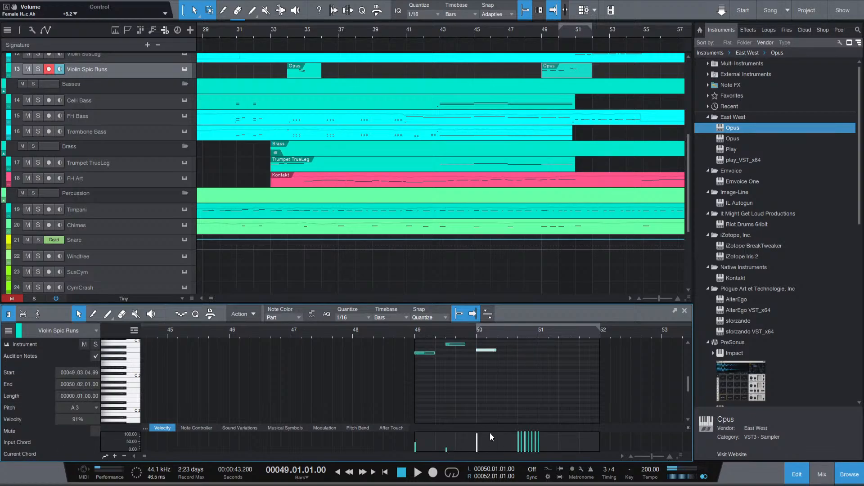
Set the velocity of the three pasted notes to 81%, transpose them up one octave and play the passage.
{"action": "left_click_drag", "start_coordinate": [503, 386], "coordinate": [411, 320]}
{"action": "left_click_drag", "start_coordinate": [446, 448], "coordinate": [446, 436]}
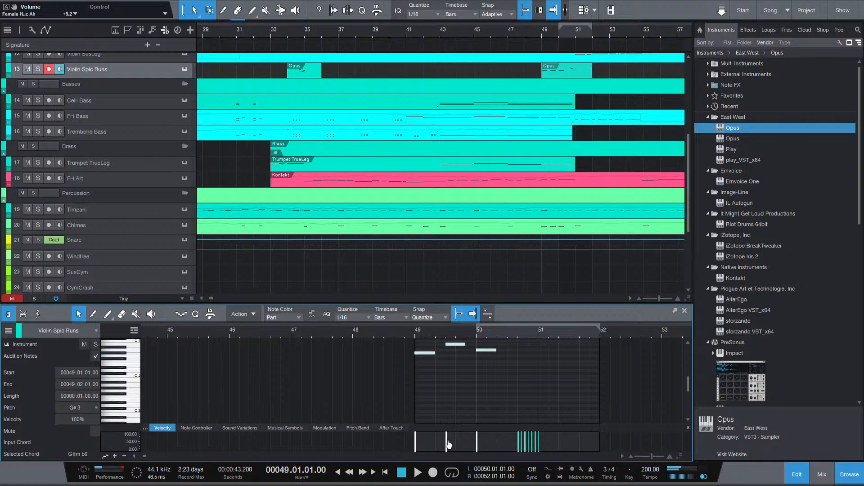
{"action": "key", "text": "shift+Up"}
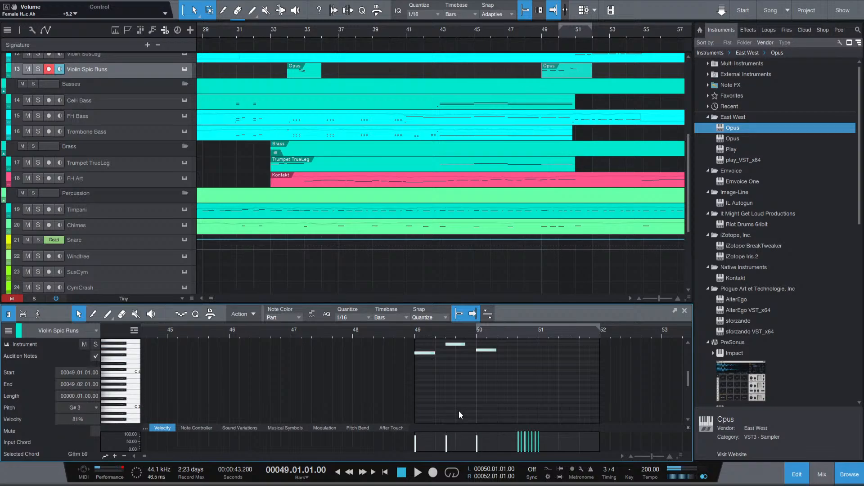
{"action": "key", "text": "space"}
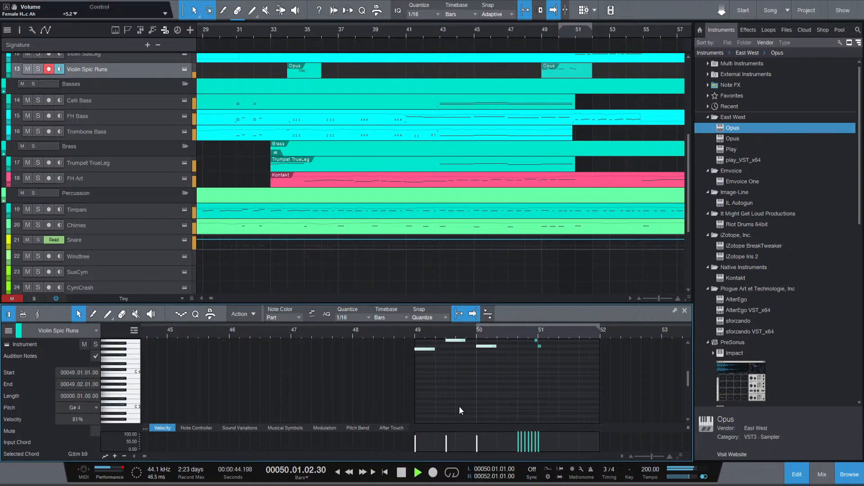
{"action": "key", "text": "space"}
Audition the three pasted notes another octave higher and transpose them back down one octave.
{"action": "key", "text": "shift+Up"}
{"action": "key", "text": "l"}
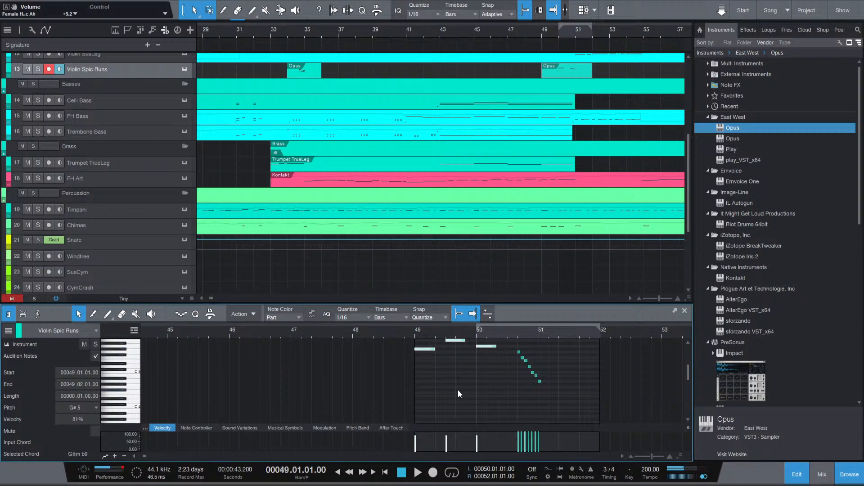
{"action": "key", "text": "space"}
{"action": "key", "text": "space"}
{"action": "key", "text": "shift+Down"}
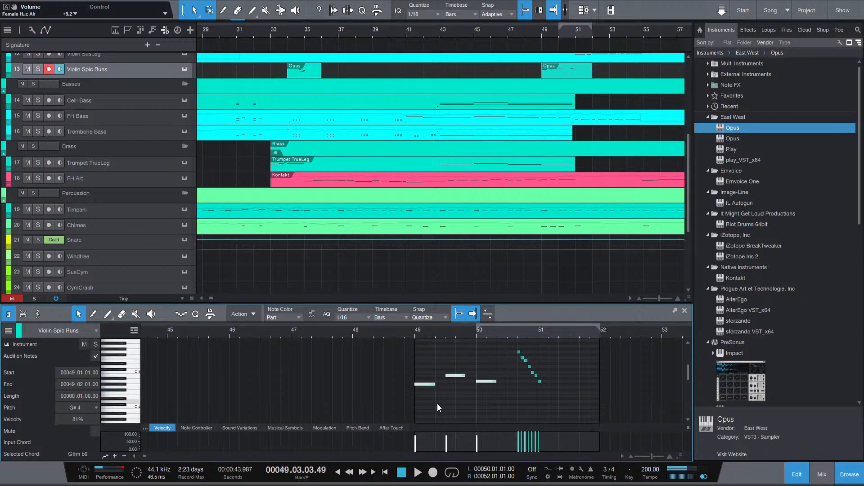
Raise the velocity of the three pasted notes to 100% and play from bar 49.
{"action": "left_click_drag", "start_coordinate": [446, 444], "coordinate": [444, 421]}
{"action": "left_click", "coordinate": [417, 331]}
{"action": "key", "text": "space"}
{"action": "left_click", "coordinate": [450, 414]}
{"action": "key", "text": "space"}
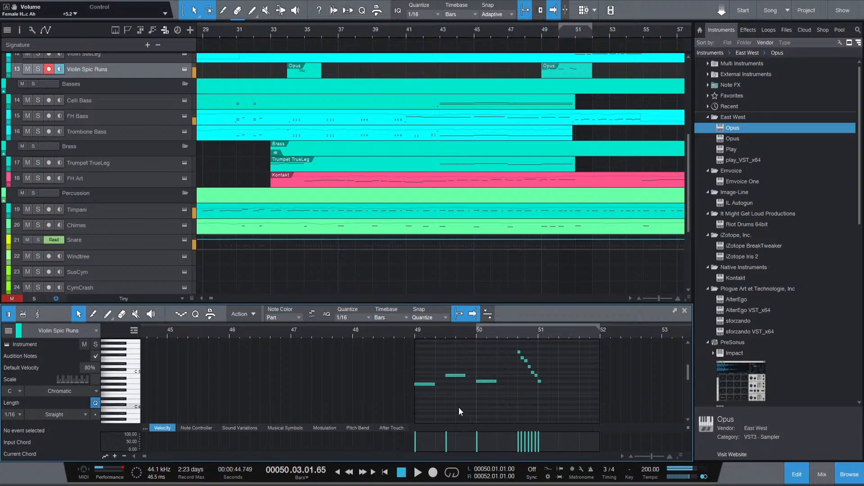
Audition the three pasted notes one by one and replay the passage from bar 49.
{"action": "left_click", "coordinate": [425, 384]}
{"action": "scroll", "coordinate": [431, 374], "scroll_direction": "up", "scroll_amount": 2}
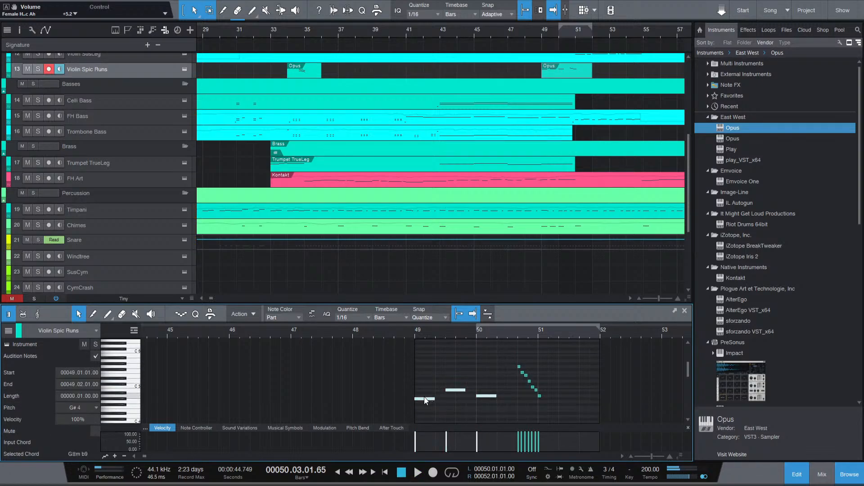
{"action": "left_click", "coordinate": [456, 389]}
{"action": "left_click", "coordinate": [487, 396]}
{"action": "left_click_drag", "start_coordinate": [493, 412], "coordinate": [418, 363]}
{"action": "left_click", "coordinate": [413, 333]}
{"action": "key", "text": "space"}
{"action": "key", "text": "space"}
Shorten the three pasted notes to a sixteenth each and play from bar 49.
{"action": "left_click_drag", "start_coordinate": [435, 399], "coordinate": [419, 398]}
{"action": "left_click", "coordinate": [411, 333]}
{"action": "key", "text": "space"}
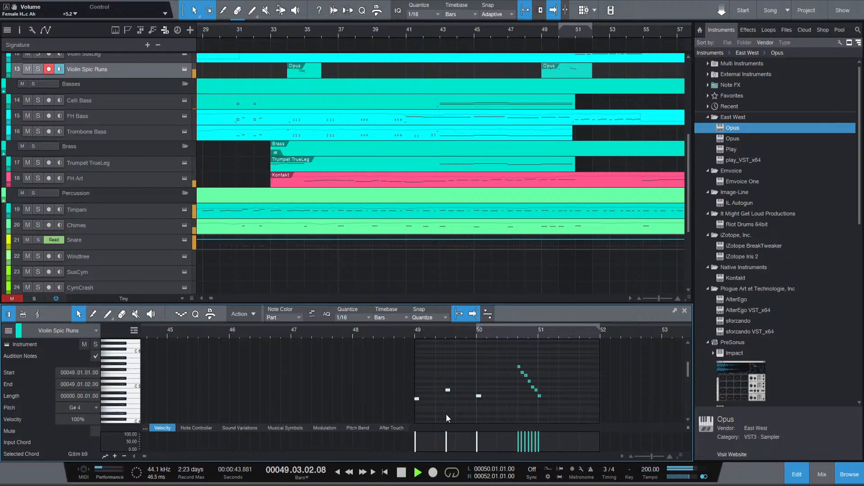
{"action": "key", "text": "space"}
Lower the velocity of the three pasted notes to 93% and play from bar 49.
{"action": "left_click_drag", "start_coordinate": [446, 447], "coordinate": [446, 449]}
{"action": "left_click", "coordinate": [412, 333]}
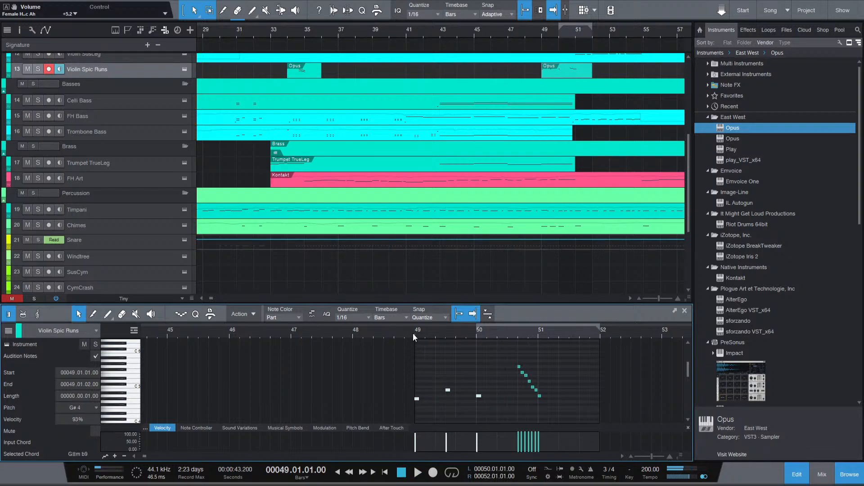
{"action": "key", "text": "space"}
{"action": "key", "text": "space"}
Delete the three pasted notes and trim the start of the Opus part to just after bar 50.
{"action": "key", "text": "Delete"}
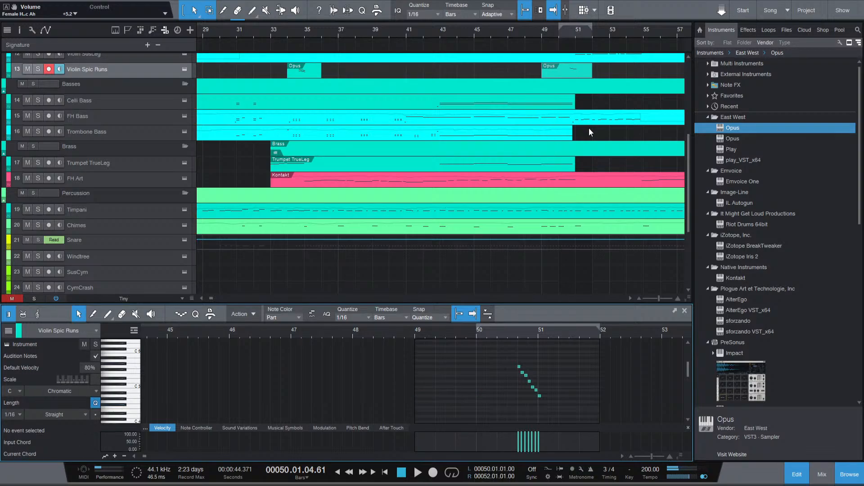
{"action": "left_click_drag", "start_coordinate": [544, 72], "coordinate": [566, 76]}
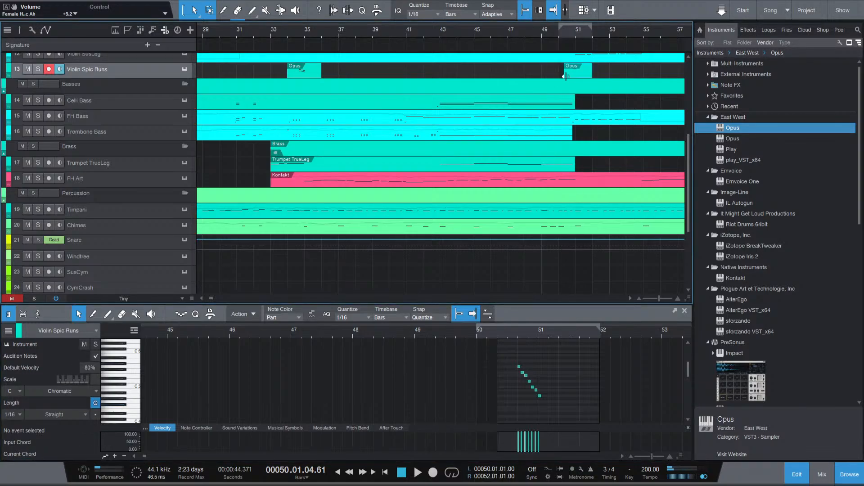
Examine the Opus track's part starting at bar 59 and audition its second C#1 note in bar 62.
{"action": "scroll", "coordinate": [573, 120], "scroll_direction": "up", "scroll_amount": 1}
{"action": "scroll", "coordinate": [575, 121], "scroll_direction": "up", "scroll_amount": 6}
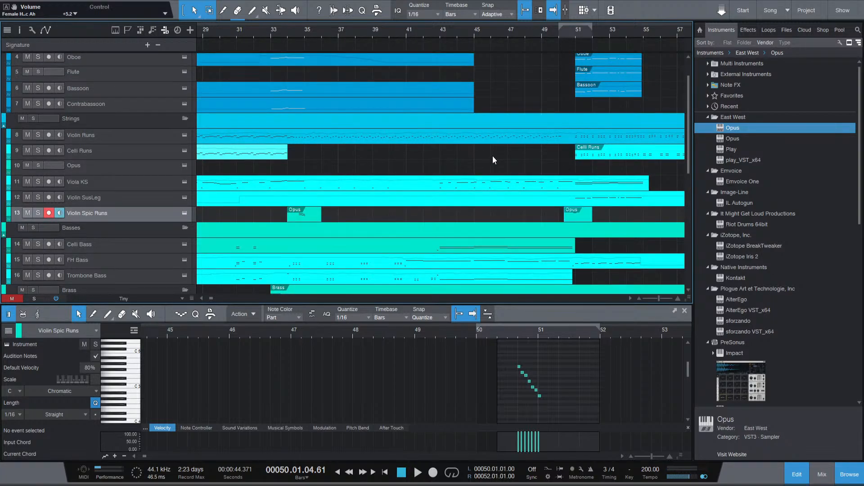
{"action": "scroll", "coordinate": [493, 156], "scroll_direction": "down", "scroll_amount": 4}
{"action": "scroll", "coordinate": [546, 168], "scroll_direction": "up", "scroll_amount": 3}
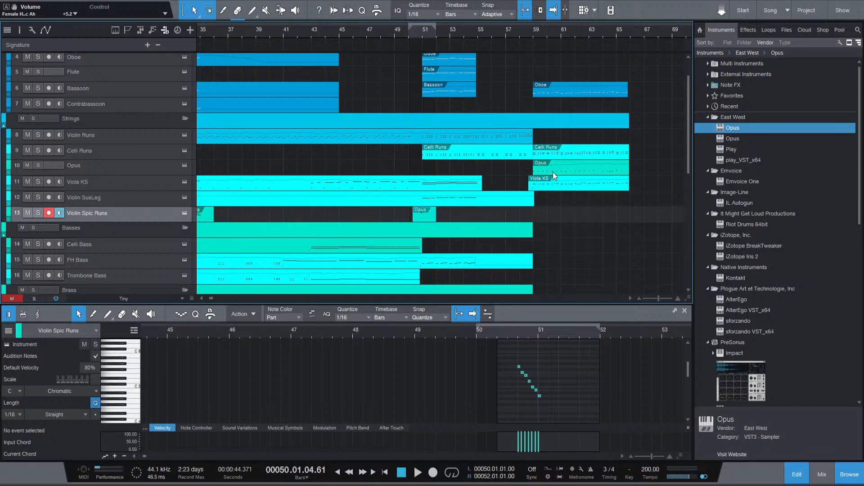
{"action": "left_click", "coordinate": [546, 168]}
{"action": "left_click", "coordinate": [439, 383]}
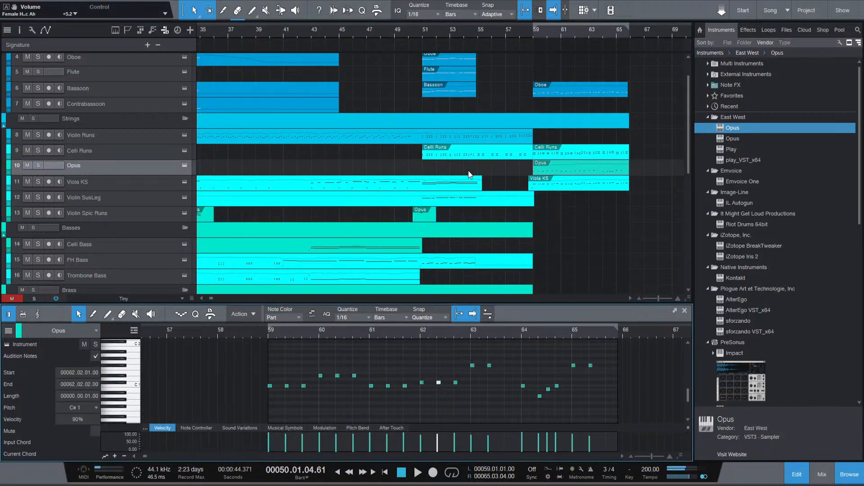
Open the Violin Runs part for note editing and place the playhead at bar 49.
{"action": "scroll", "coordinate": [387, 155], "scroll_direction": "up", "scroll_amount": 2}
{"action": "scroll", "coordinate": [387, 155], "scroll_direction": "up", "scroll_amount": 2}
{"action": "left_click", "coordinate": [428, 139]}
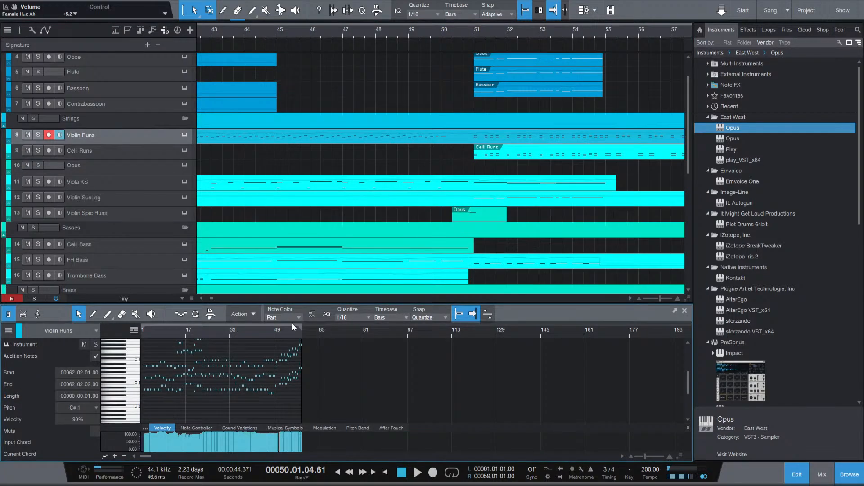
{"action": "scroll", "coordinate": [276, 342], "scroll_direction": "up", "scroll_amount": 4}
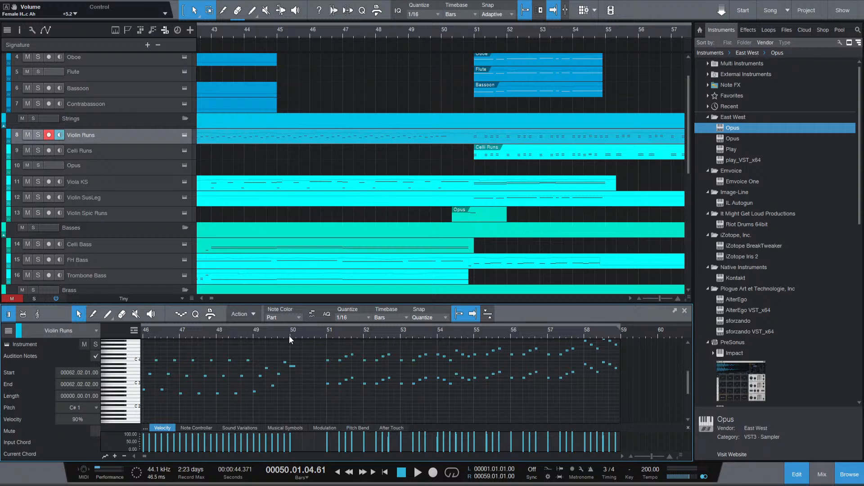
{"action": "left_click", "coordinate": [289, 336]}
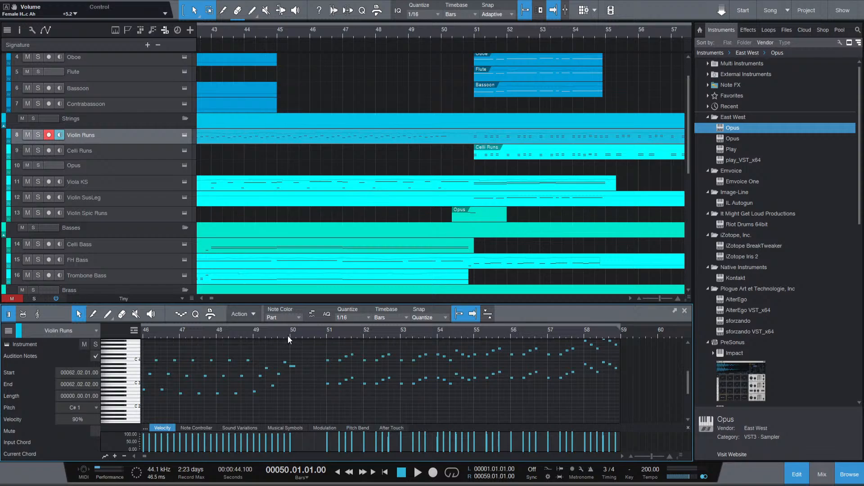
{"action": "left_click", "coordinate": [255, 334]}
{"action": "left_click", "coordinate": [253, 333]}
{"action": "scroll", "coordinate": [336, 366], "scroll_direction": "up", "scroll_amount": 3}
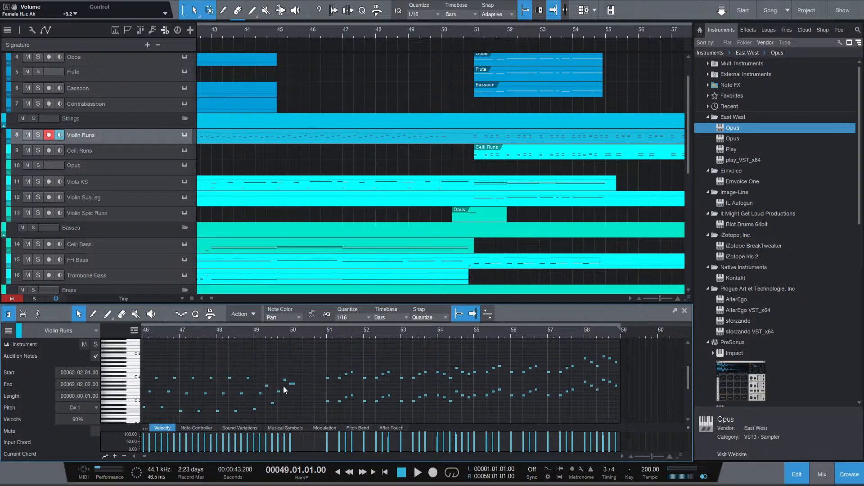
Paste the three copied notes into the Violin Runs part at bar 49 and play them back.
{"action": "scroll", "coordinate": [283, 386], "scroll_direction": "up", "scroll_amount": 4}
{"action": "scroll", "coordinate": [282, 386], "scroll_direction": "down", "scroll_amount": 4}
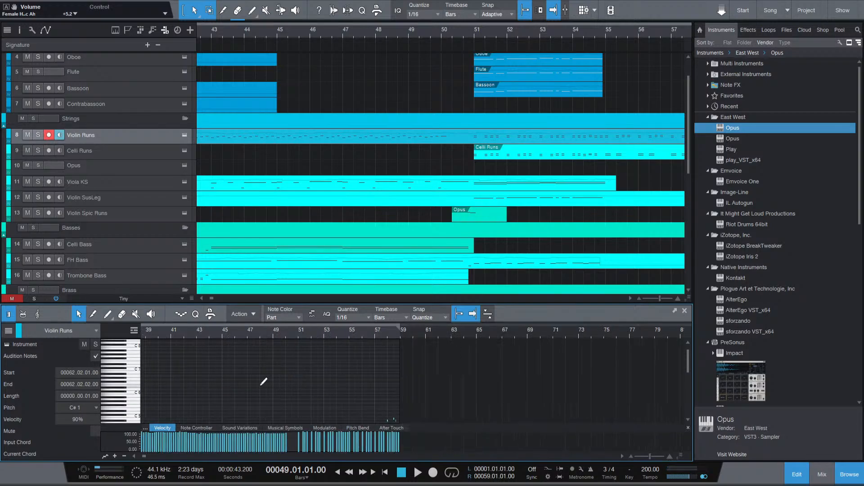
{"action": "scroll", "coordinate": [243, 390], "scroll_direction": "up", "scroll_amount": 5}
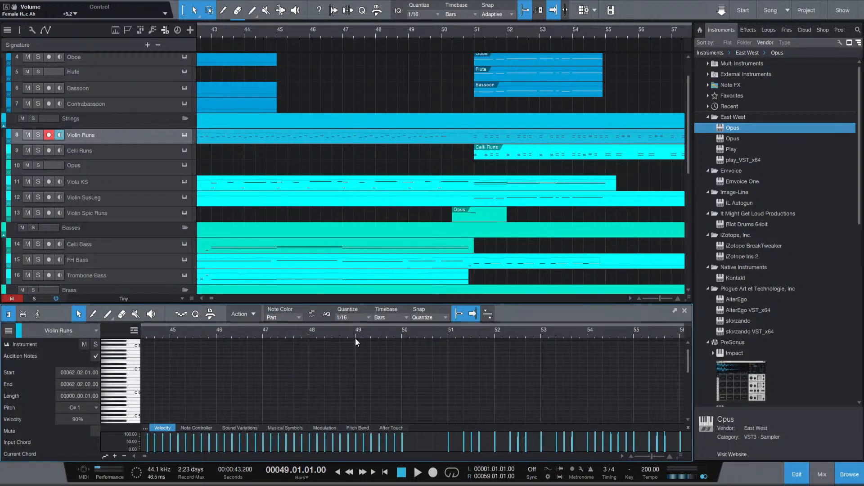
{"action": "key", "text": "ctrl+v"}
{"action": "scroll", "coordinate": [353, 381], "scroll_direction": "down", "scroll_amount": 5}
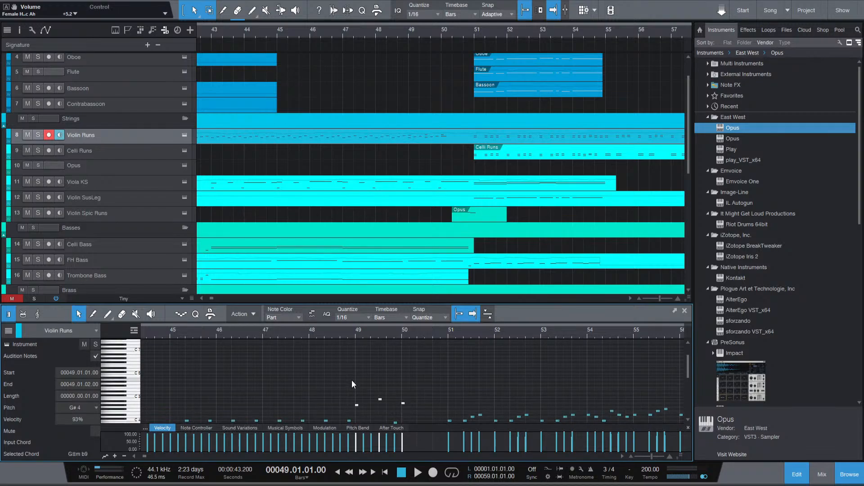
{"action": "key", "text": "space"}
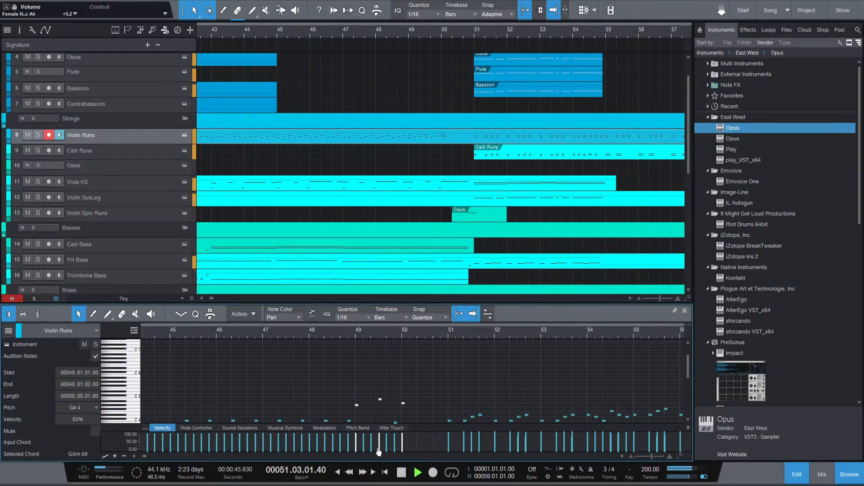
Raise the velocity of the three pasted notes to 100% and replay from just before bar 49.
{"action": "left_click_drag", "start_coordinate": [379, 451], "coordinate": [380, 445]}
{"action": "key", "text": "space"}
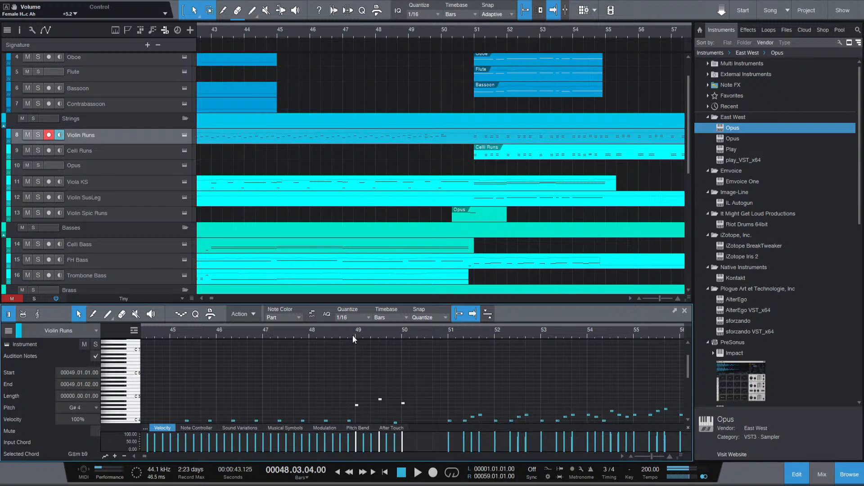
{"action": "key", "text": "space"}
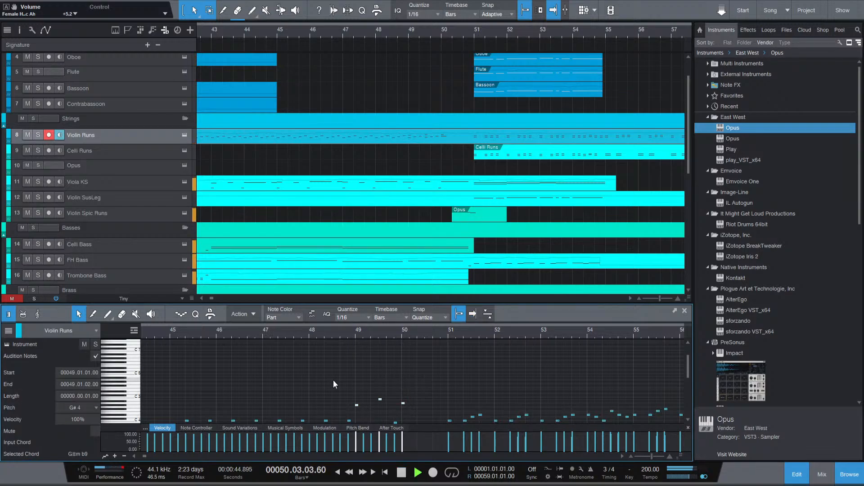
Lengthen the three pasted notes to 00000.00.02.00 and play the arrangement from bar 45.
{"action": "left_click_drag", "start_coordinate": [357, 406], "coordinate": [361, 406]}
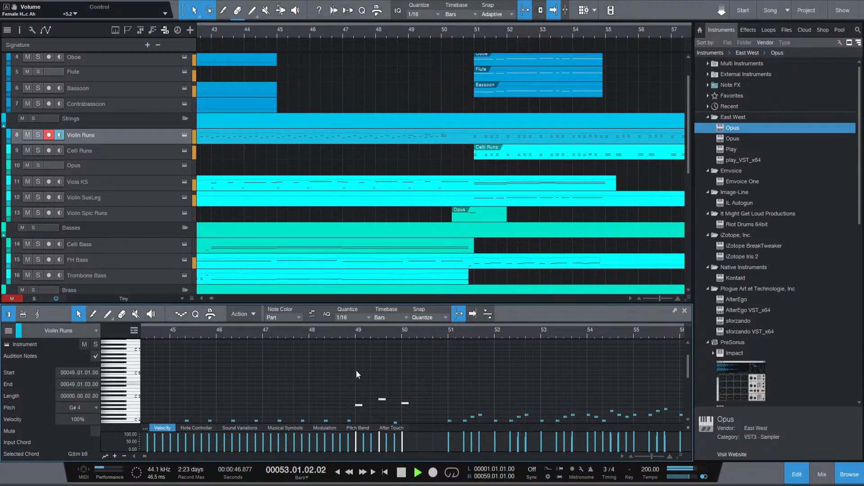
{"action": "left_click", "coordinate": [413, 382]}
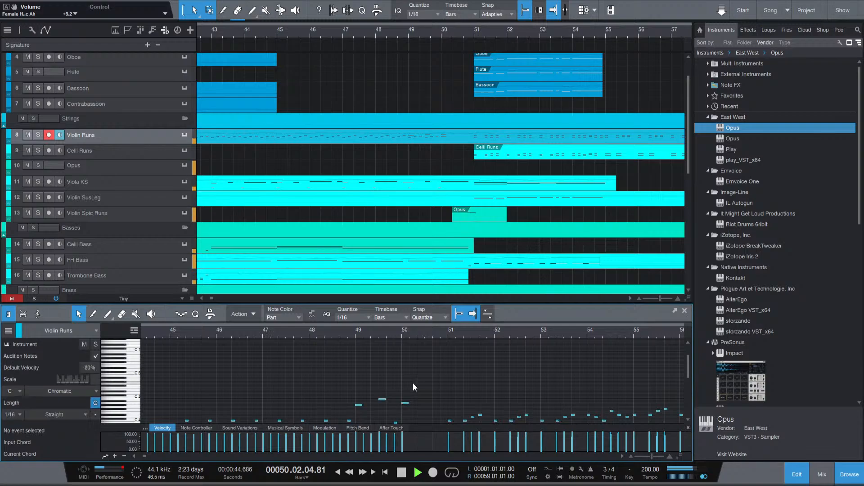
{"action": "left_click", "coordinate": [280, 32]}
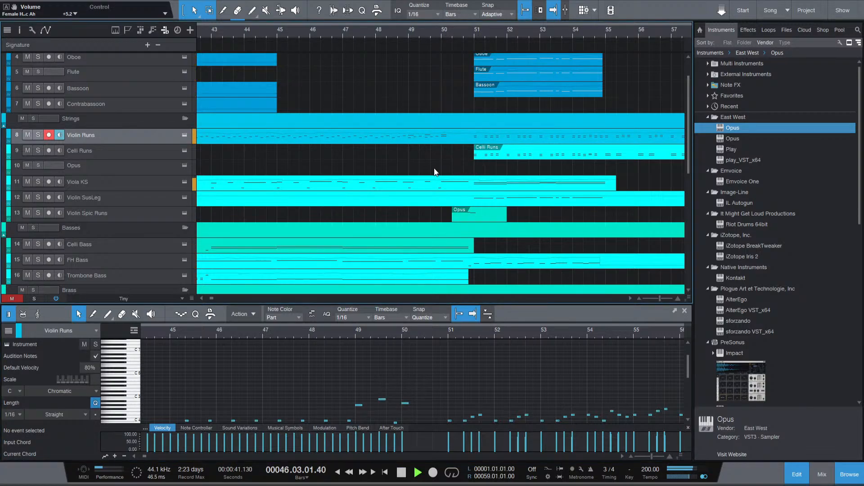
{"action": "scroll", "coordinate": [401, 159], "scroll_direction": "down", "scroll_amount": 2}
{"action": "scroll", "coordinate": [401, 158], "scroll_direction": "down", "scroll_amount": 2}
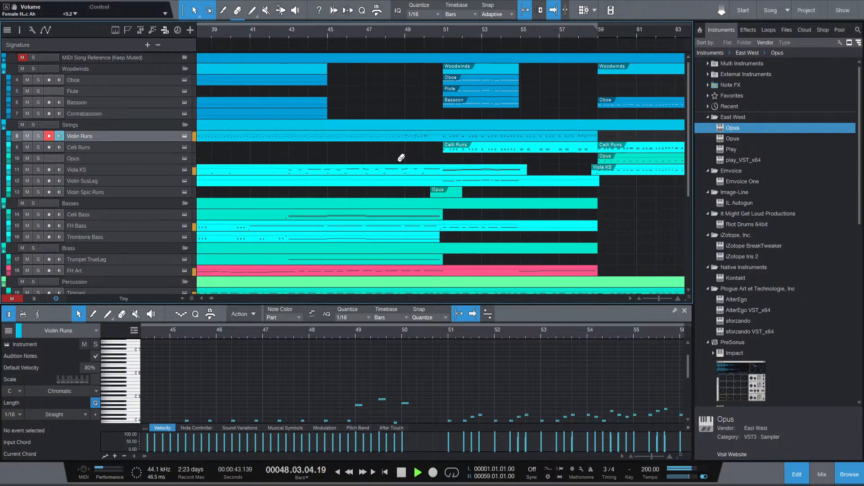
{"action": "key", "text": "space"}
Lower the velocity of the pasted G#4 note to 90% and the B4 note to 93%, and play from bar 45.
{"action": "left_click", "coordinate": [381, 399]}
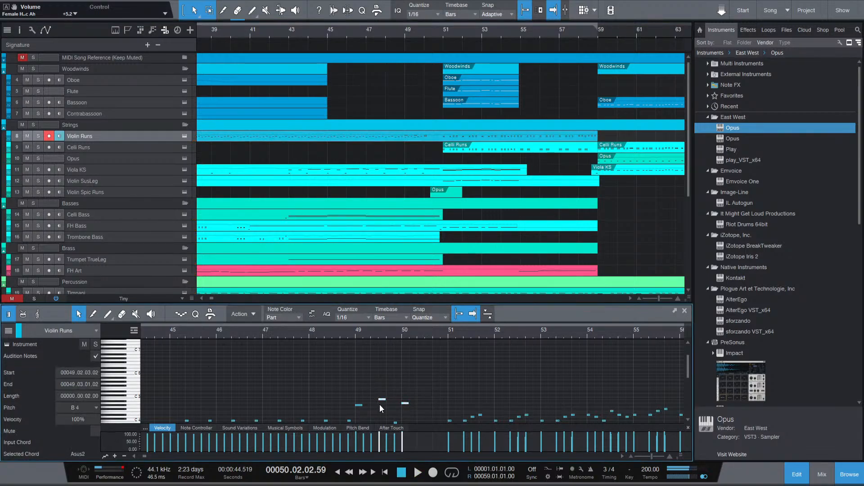
{"action": "left_click_drag", "start_coordinate": [353, 396], "coordinate": [382, 412]}
{"action": "left_click", "coordinate": [361, 409]}
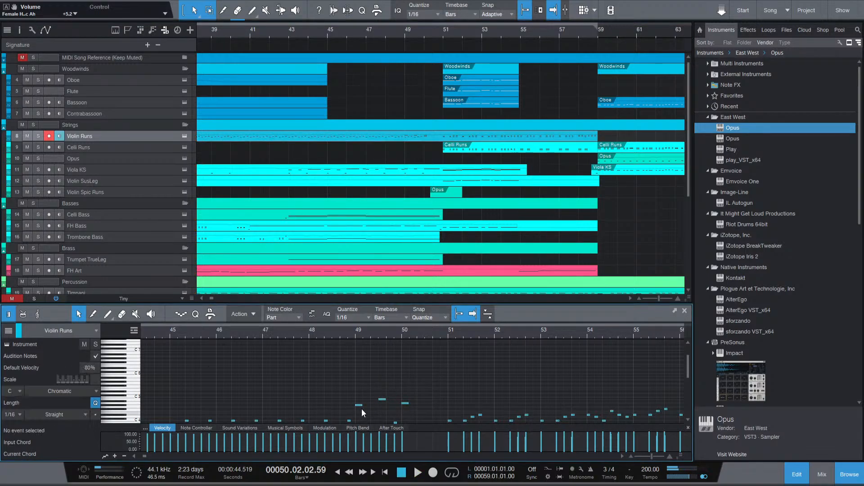
{"action": "left_click", "coordinate": [359, 405]}
{"action": "left_click", "coordinate": [359, 438]}
{"action": "left_click", "coordinate": [360, 438]}
{"action": "left_click", "coordinate": [385, 387]}
{"action": "left_click", "coordinate": [382, 399]}
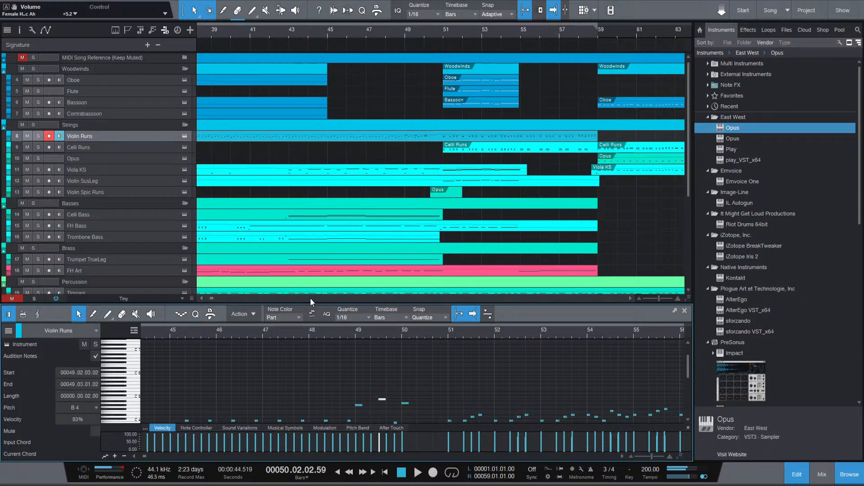
{"action": "left_click", "coordinate": [173, 329]}
{"action": "key", "text": "space"}
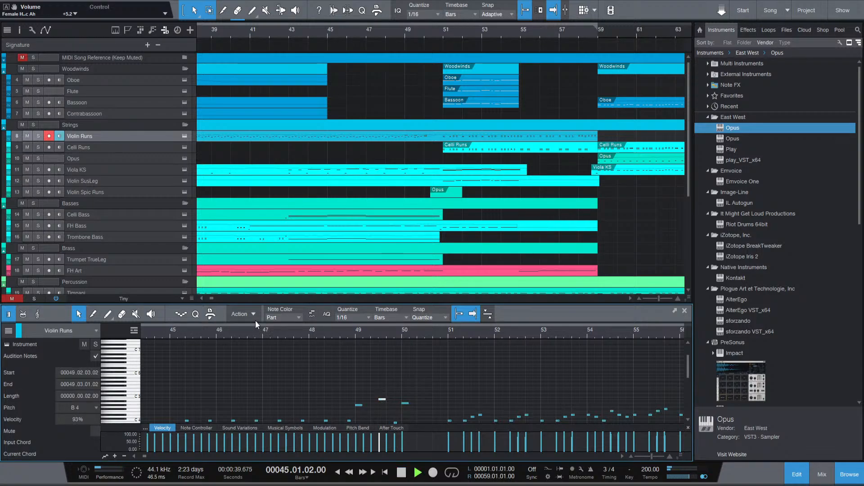
{"action": "left_click", "coordinate": [304, 355]}
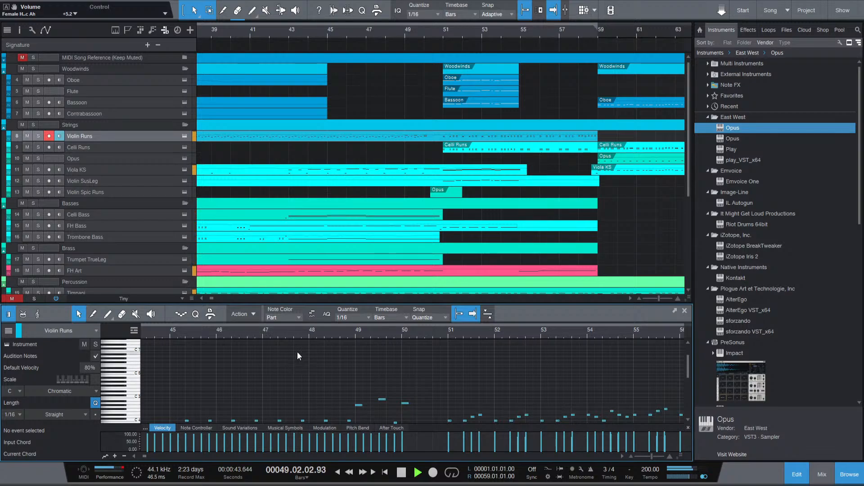
Lower the velocities of all three pasted notes together, bringing G#4 to 79%, and replay from just before bar 45.
{"action": "left_click_drag", "start_coordinate": [350, 409], "coordinate": [410, 397]}
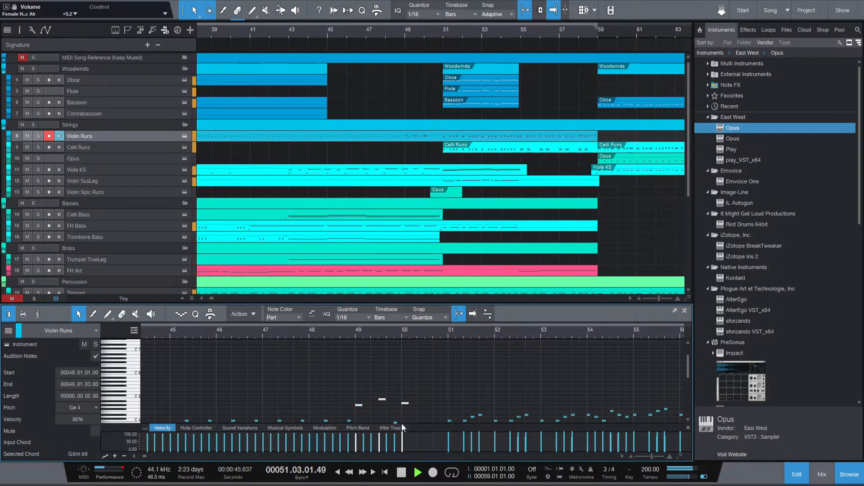
{"action": "left_click_drag", "start_coordinate": [402, 438], "coordinate": [402, 439]}
{"action": "left_click", "coordinate": [164, 332]}
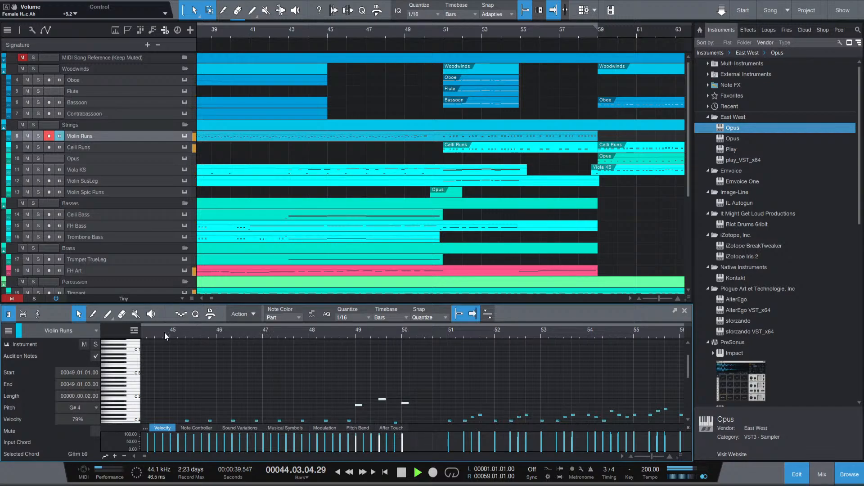
{"action": "left_click", "coordinate": [273, 369]}
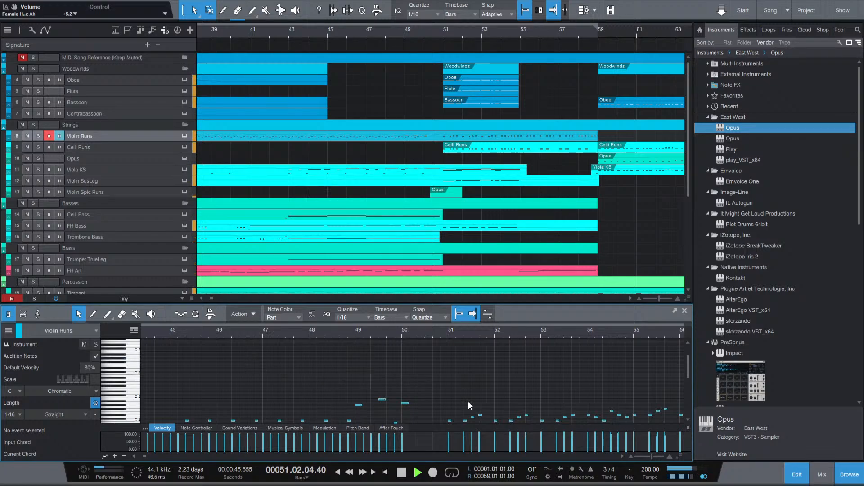
Examine the Violin Runs notes up to the part's end at bar 59 while playback continues past bar 62.
{"action": "scroll", "coordinate": [435, 380], "scroll_direction": "down", "scroll_amount": 1}
{"action": "scroll", "coordinate": [435, 378], "scroll_direction": "down", "scroll_amount": 2}
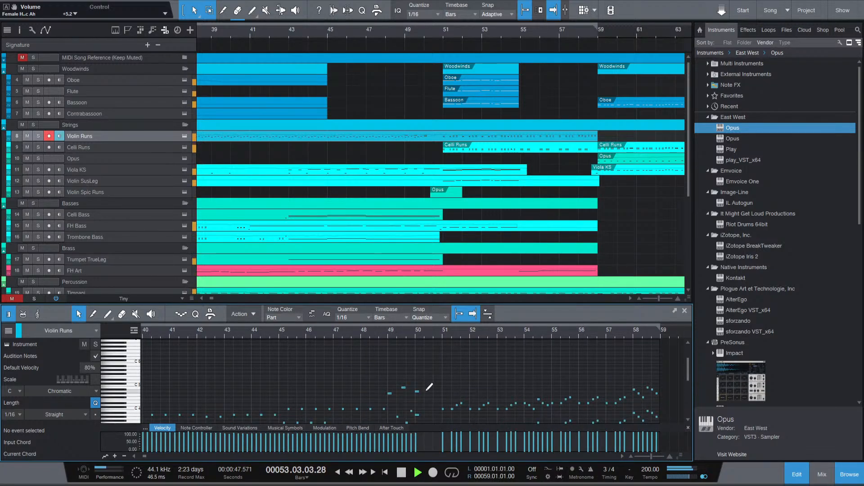
{"action": "scroll", "coordinate": [477, 377], "scroll_direction": "down", "scroll_amount": 1}
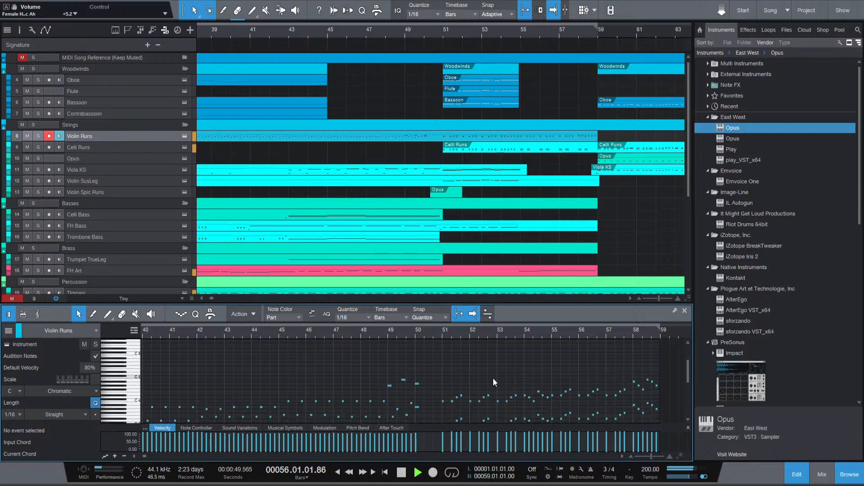
{"action": "scroll", "coordinate": [493, 374], "scroll_direction": "down", "scroll_amount": 2}
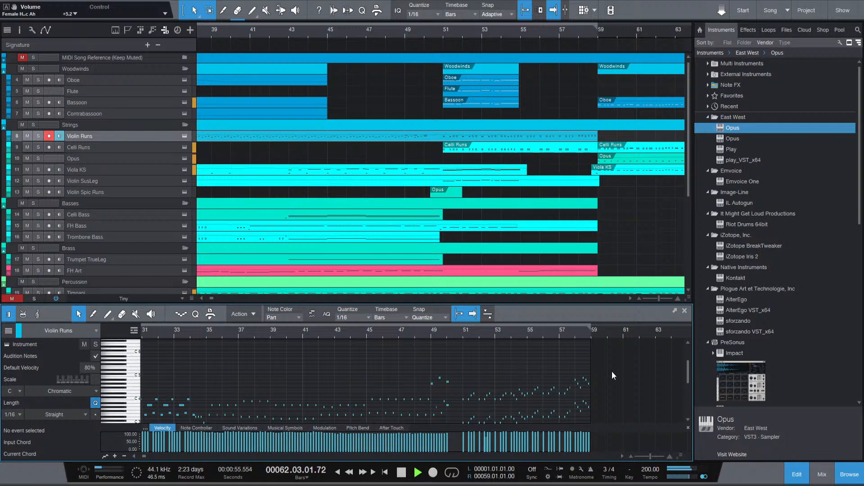
{"action": "key", "text": "space"}
Audition the end of the Violin Runs part from around bar 57 into bar 60.
{"action": "scroll", "coordinate": [611, 397], "scroll_direction": "up", "scroll_amount": 5}
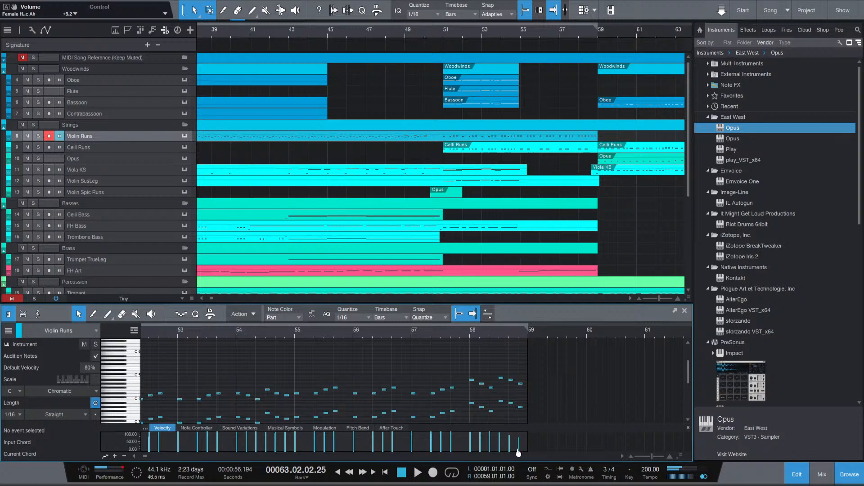
{"action": "left_click", "coordinate": [416, 336]}
{"action": "key", "text": "space"}
{"action": "left_click", "coordinate": [437, 334]}
{"action": "key", "text": "space"}
{"action": "scroll", "coordinate": [370, 363], "scroll_direction": "down", "scroll_amount": 5}
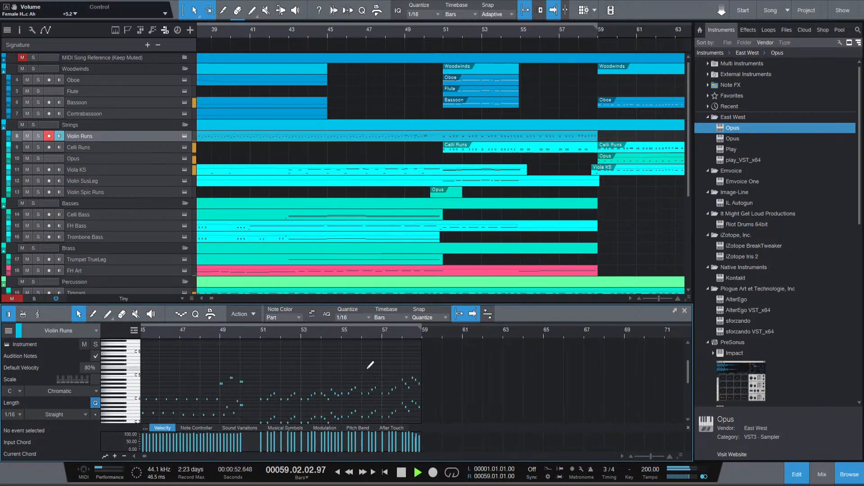
{"action": "scroll", "coordinate": [385, 393], "scroll_direction": "up", "scroll_amount": 3}
{"action": "key", "text": "space"}
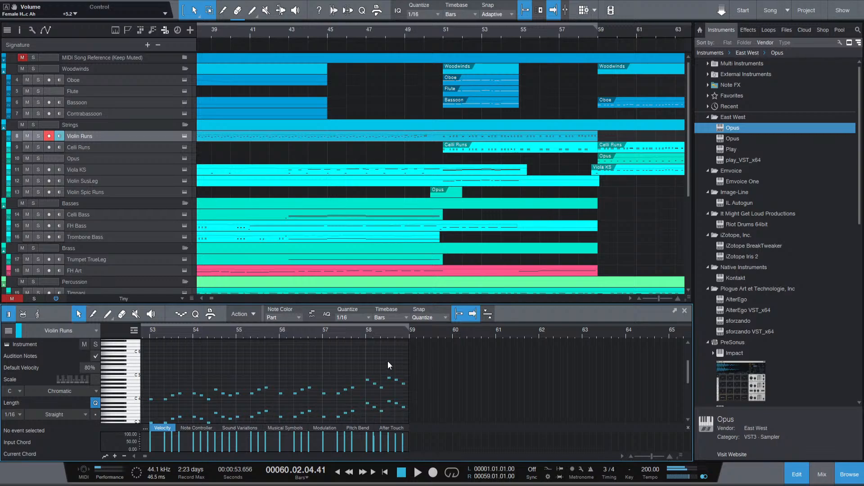
Replay the transition out of the Violin Runs part from 57.3 through bar 62.
{"action": "key", "text": "space"}
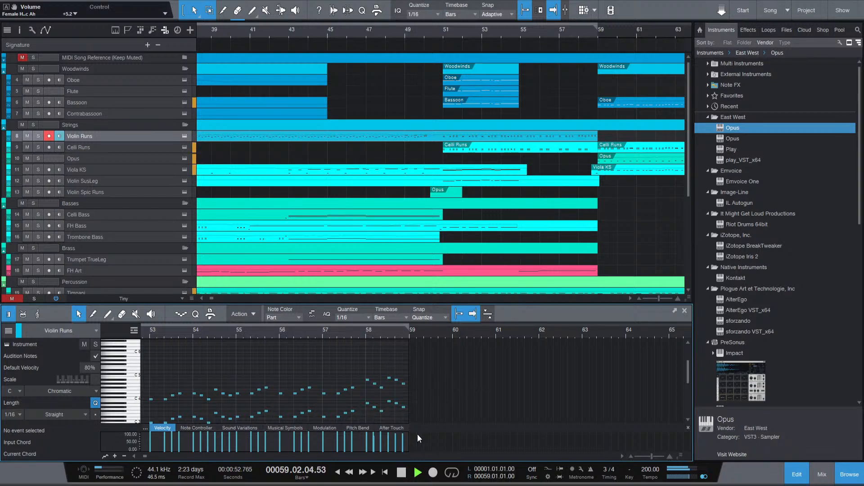
{"action": "key", "text": "space"}
{"action": "left_click", "coordinate": [358, 335]}
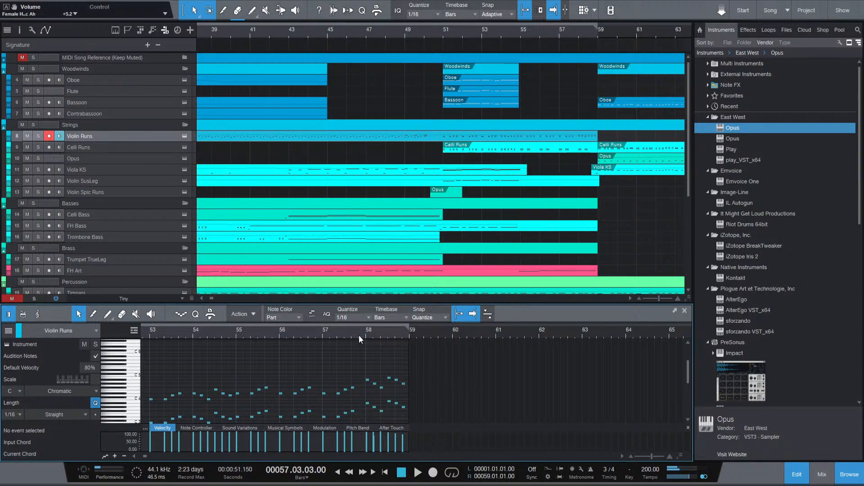
{"action": "key", "text": "space"}
{"action": "scroll", "coordinate": [318, 372], "scroll_direction": "down", "scroll_amount": 4}
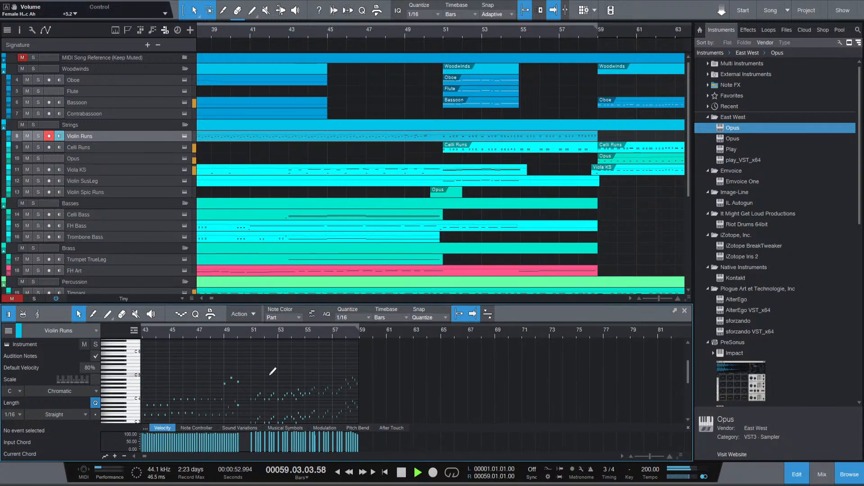
{"action": "scroll", "coordinate": [270, 375], "scroll_direction": "left", "scroll_amount": 2}
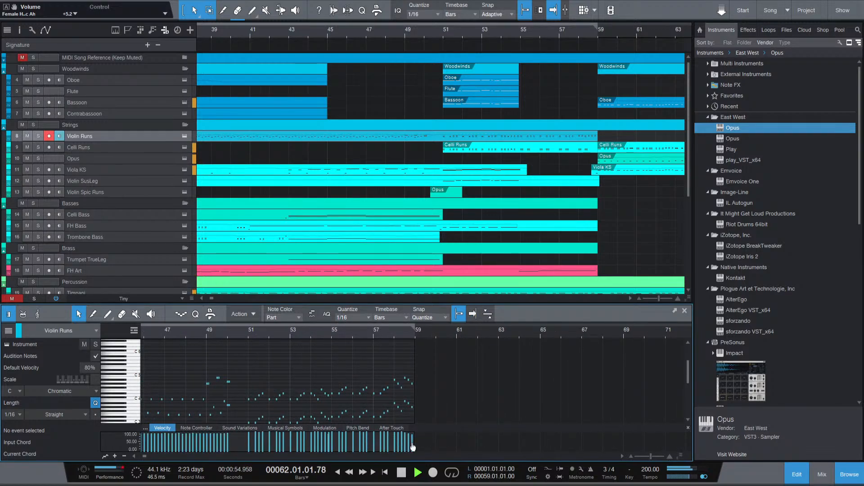
{"action": "key", "text": "space"}
Inspect the sound variations and modulation data near the end of the Violin Runs part and return to its velocities.
{"action": "scroll", "coordinate": [406, 422], "scroll_direction": "up", "scroll_amount": 4}
{"action": "left_click", "coordinate": [239, 427]}
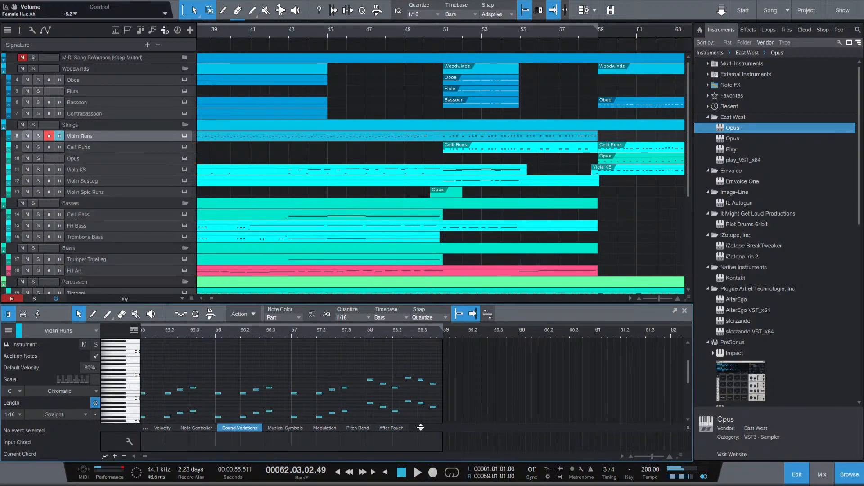
{"action": "left_click", "coordinate": [335, 428]}
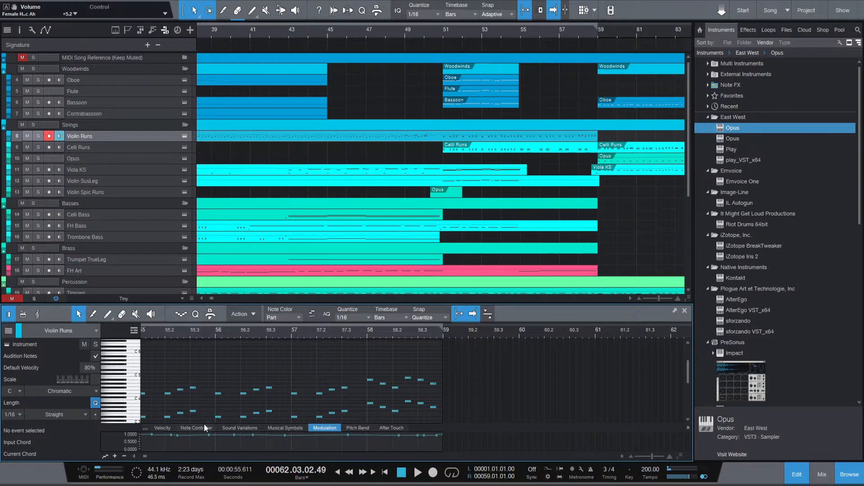
{"action": "left_click", "coordinate": [170, 427]}
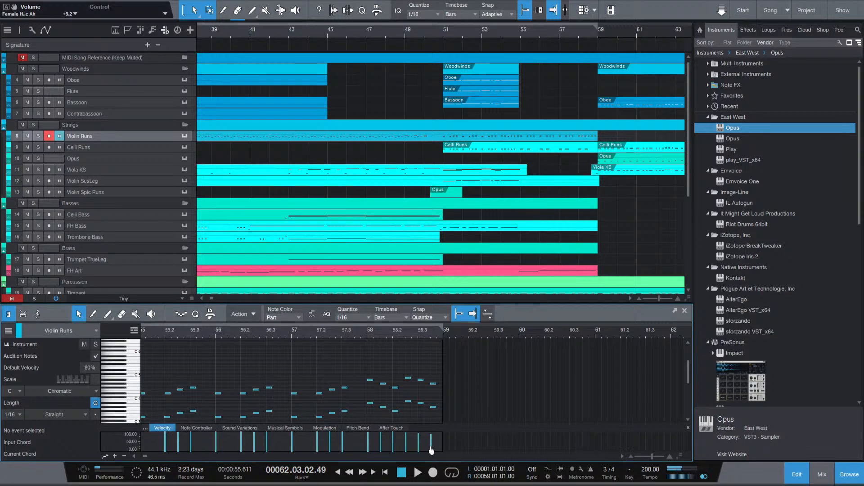
Play the ending of the Violin Runs part again and replay the whole passage from about bar 40.
{"action": "key", "text": "space"}
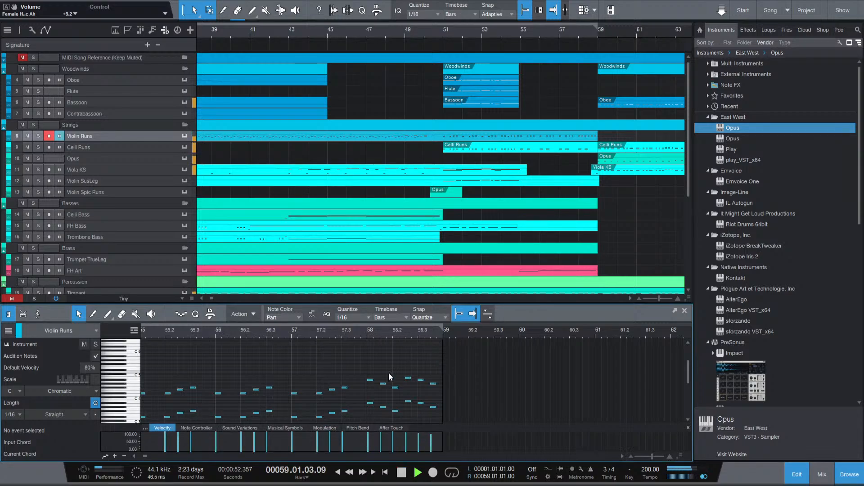
{"action": "scroll", "coordinate": [315, 356], "scroll_direction": "down", "scroll_amount": 5}
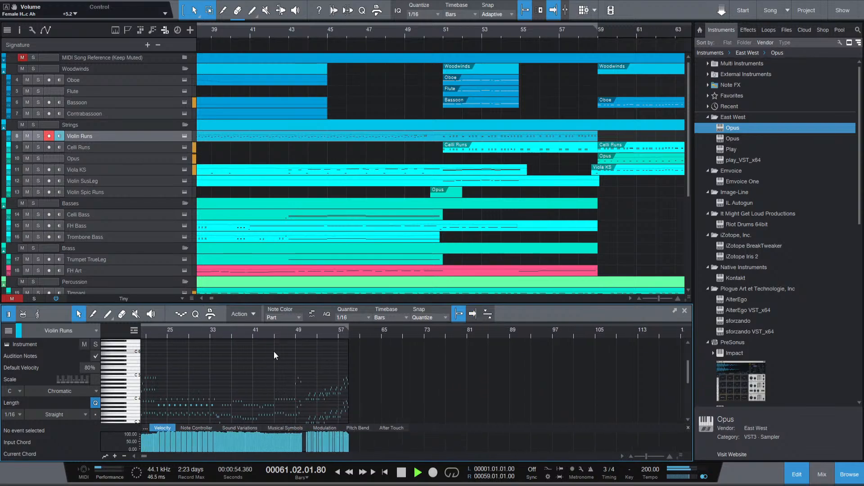
{"action": "left_click", "coordinate": [246, 330]}
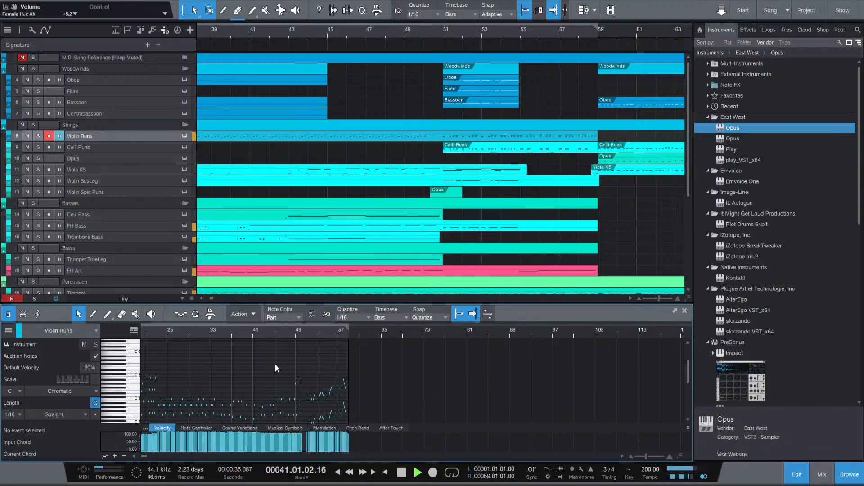
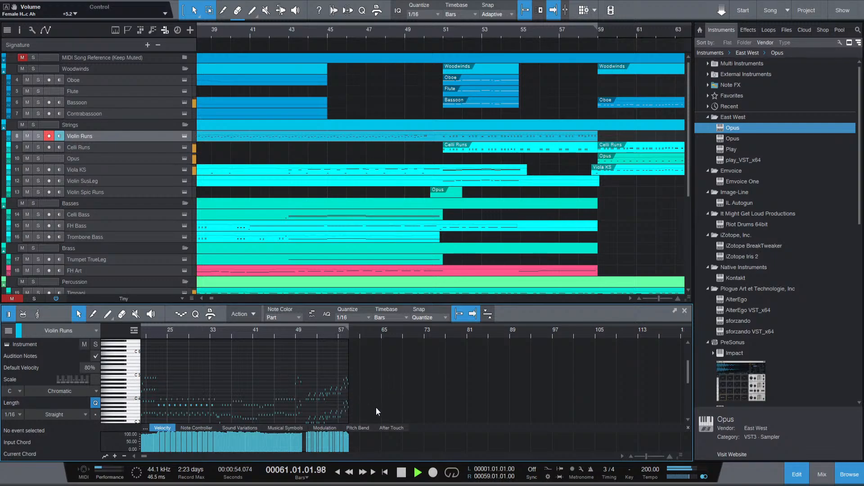
Replay the end of the Violin Runs part from bar 58 and let the arrangement play into bar 65.
{"action": "key", "text": "space"}
{"action": "scroll", "coordinate": [347, 387], "scroll_direction": "up", "scroll_amount": 5}
{"action": "scroll", "coordinate": [364, 433], "scroll_direction": "up", "scroll_amount": 5}
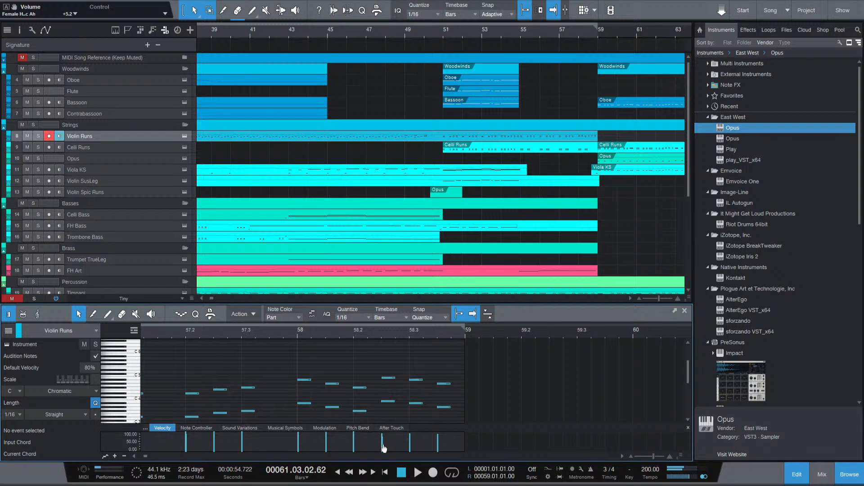
{"action": "left_click", "coordinate": [368, 333]}
{"action": "key", "text": "space"}
{"action": "key", "text": "space"}
{"action": "key", "text": "space"}
{"action": "scroll", "coordinate": [424, 356], "scroll_direction": "down", "scroll_amount": 3}
{"action": "scroll", "coordinate": [423, 358], "scroll_direction": "down", "scroll_amount": 6}
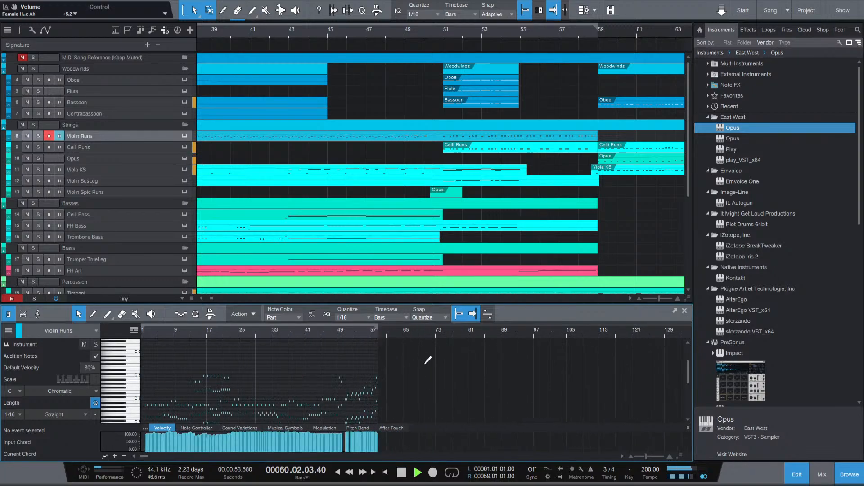
{"action": "scroll", "coordinate": [595, 206], "scroll_direction": "right", "scroll_amount": 2}
{"action": "scroll", "coordinate": [595, 209], "scroll_direction": "down", "scroll_amount": 3}
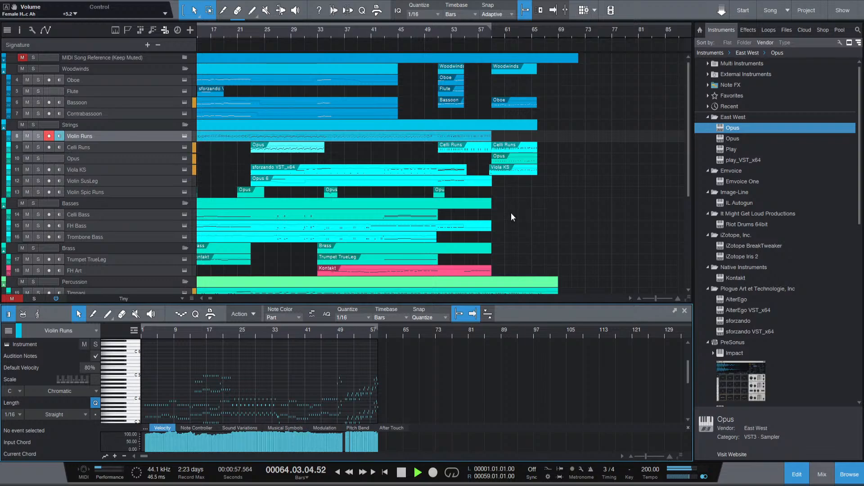
{"action": "key", "text": "f"}
{"action": "key", "text": "space"}
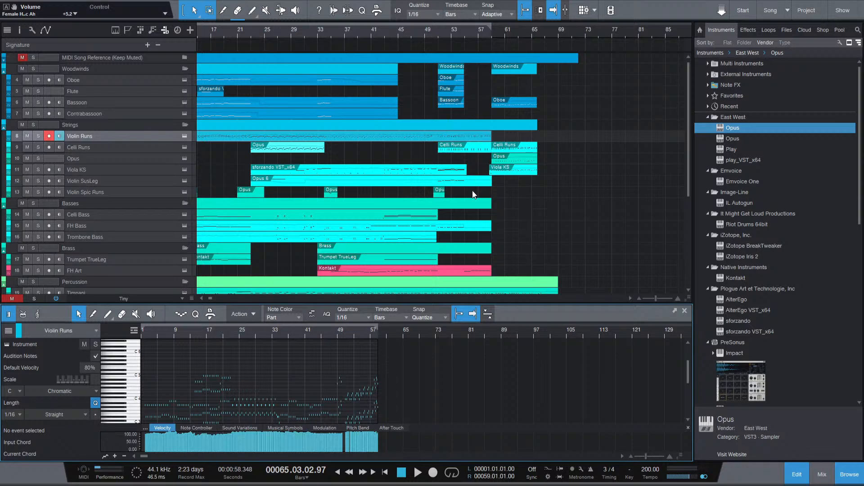
Open the Celli Runs part starting at bar 51 and audition the arrangement from bar 49 into bar 65.
{"action": "left_click", "coordinate": [485, 151]}
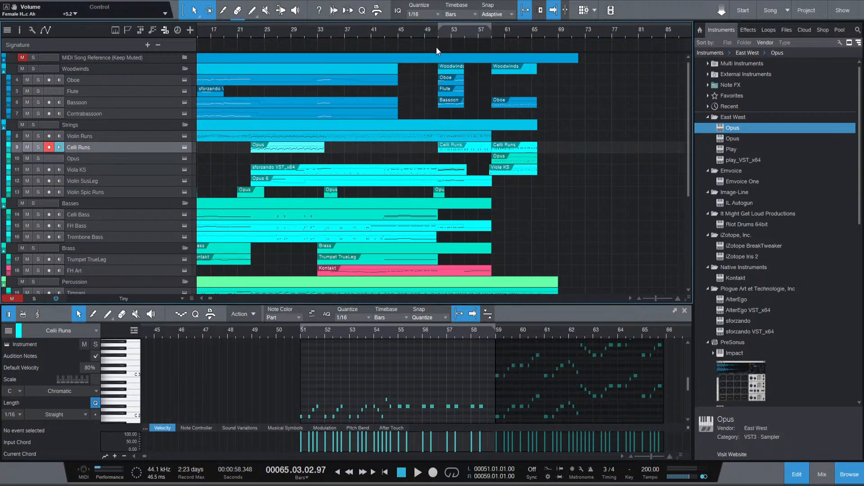
{"action": "left_click", "coordinate": [491, 34]}
{"action": "left_click", "coordinate": [426, 33]}
{"action": "key", "text": "space"}
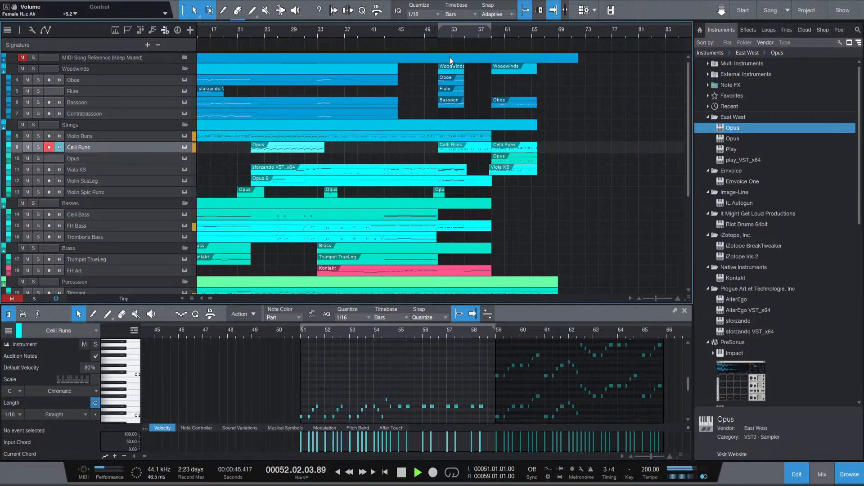
{"action": "key", "text": "space"}
{"action": "left_click", "coordinate": [425, 28]}
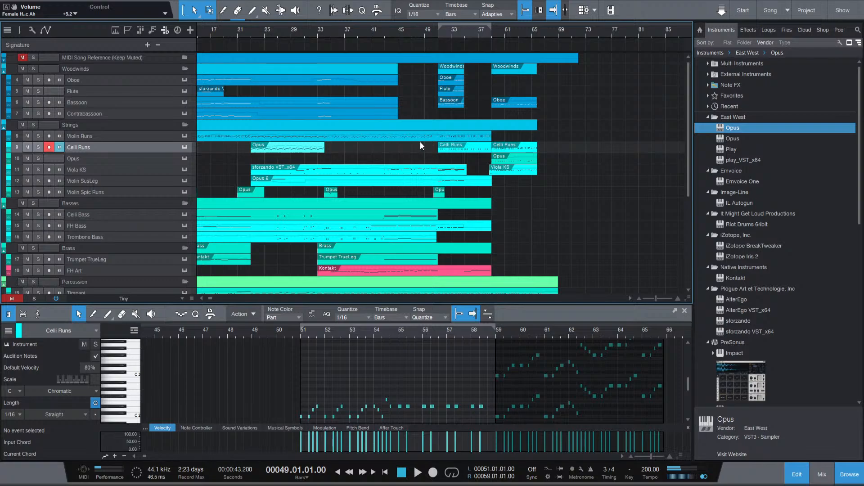
{"action": "key", "text": "space"}
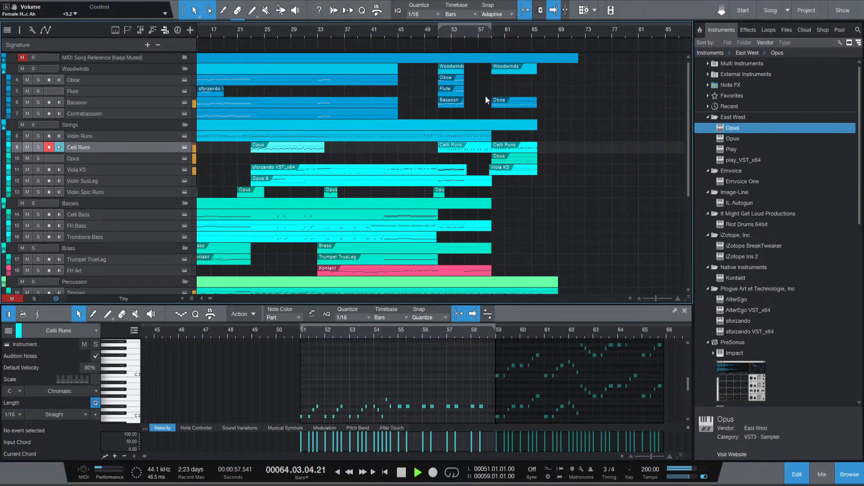
{"action": "key", "text": "space"}
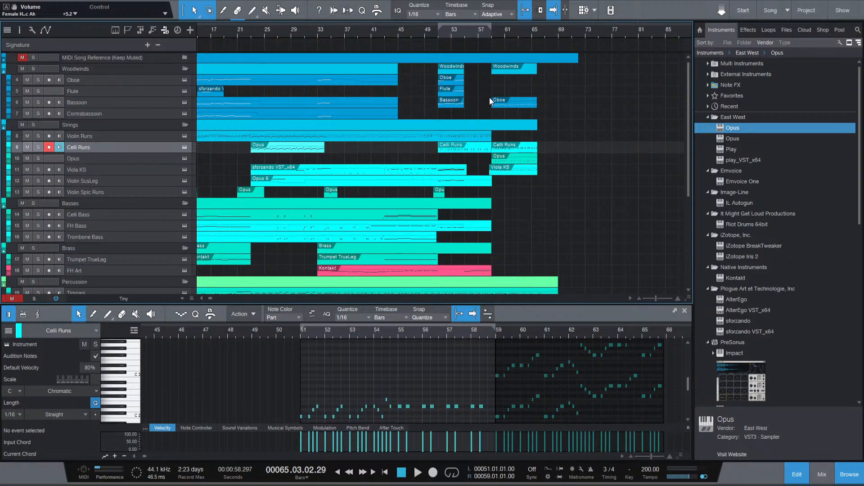
Survey the track layout of the whole arrangement from bar 1 to about bar 65.
{"action": "scroll", "coordinate": [538, 156], "scroll_direction": "up", "scroll_amount": 3}
{"action": "scroll", "coordinate": [532, 160], "scroll_direction": "down", "scroll_amount": 3}
{"action": "scroll", "coordinate": [513, 161], "scroll_direction": "up", "scroll_amount": 5}
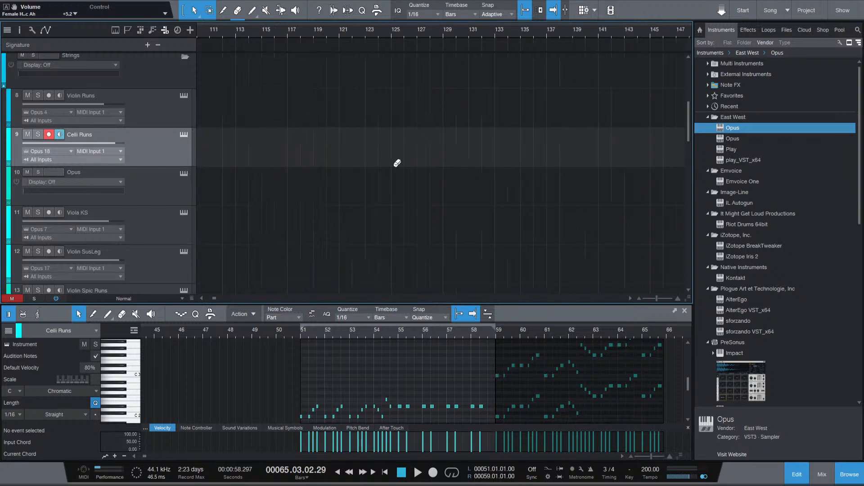
{"action": "scroll", "coordinate": [378, 156], "scroll_direction": "down", "scroll_amount": 2}
{"action": "scroll", "coordinate": [217, 159], "scroll_direction": "down", "scroll_amount": 2}
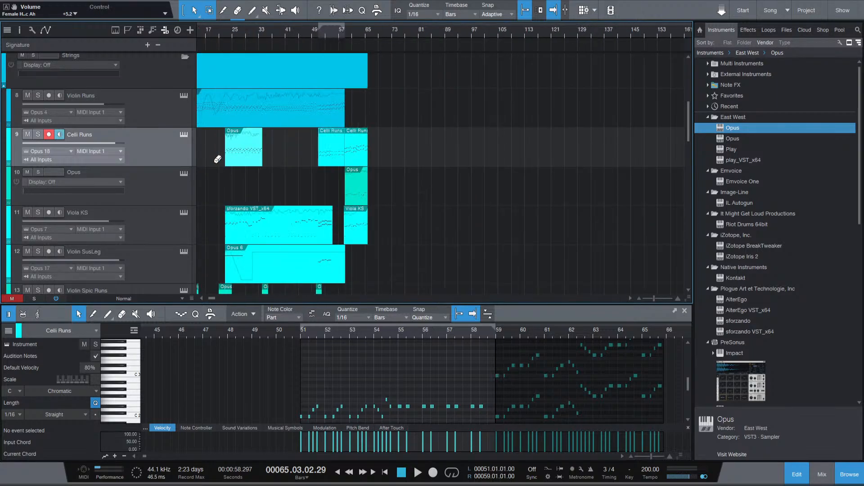
{"action": "scroll", "coordinate": [270, 146], "scroll_direction": "up", "scroll_amount": 2}
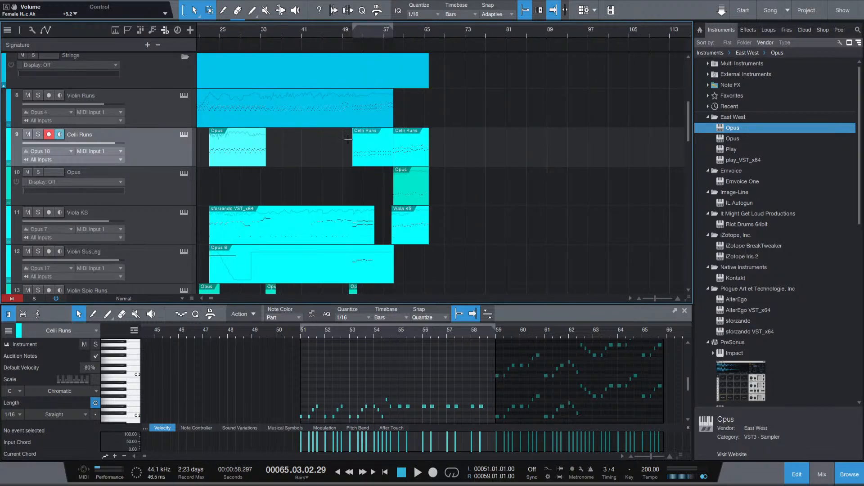
{"action": "scroll", "coordinate": [490, 119], "scroll_direction": "up", "scroll_amount": 6}
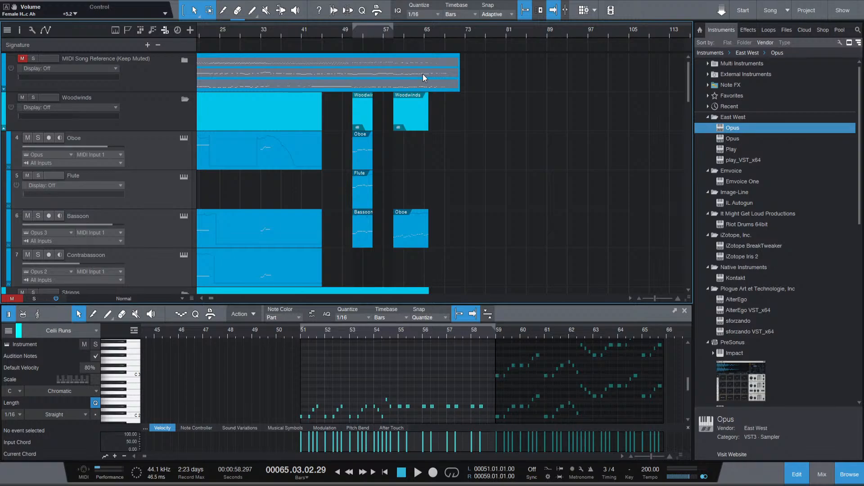
{"action": "scroll", "coordinate": [403, 135], "scroll_direction": "down", "scroll_amount": 5}
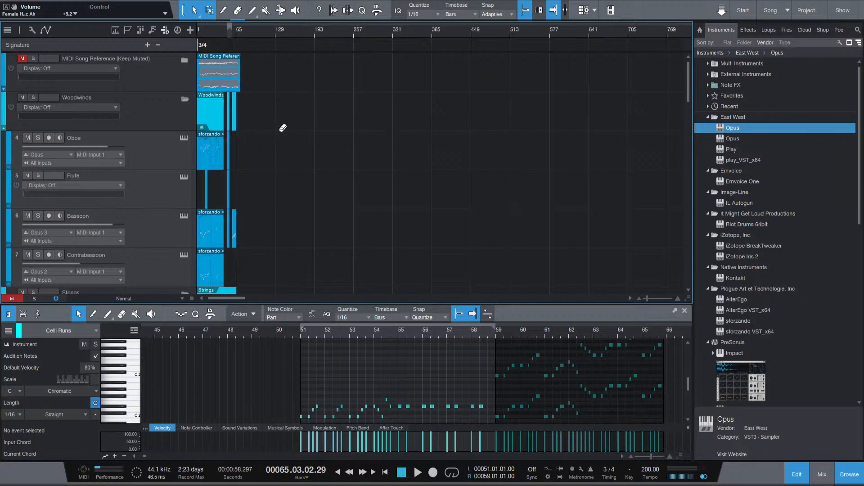
{"action": "scroll", "coordinate": [229, 142], "scroll_direction": "up", "scroll_amount": 1}
{"action": "scroll", "coordinate": [229, 141], "scroll_direction": "up", "scroll_amount": 4}
{"action": "scroll", "coordinate": [227, 140], "scroll_direction": "down", "scroll_amount": 3}
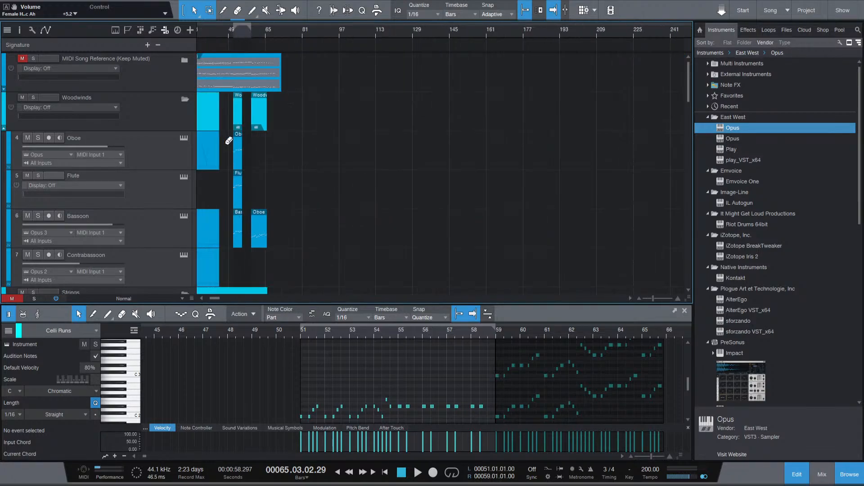
{"action": "scroll", "coordinate": [220, 142], "scroll_direction": "down", "scroll_amount": 4}
{"action": "scroll", "coordinate": [216, 139], "scroll_direction": "up", "scroll_amount": 1}
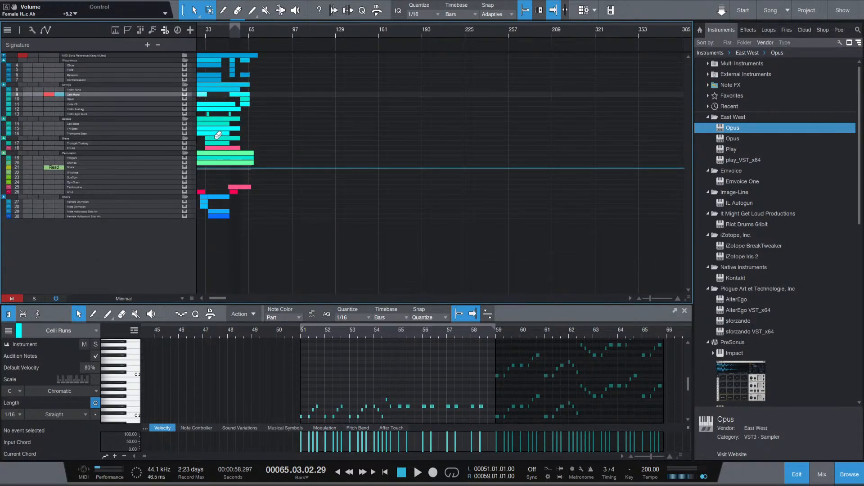
{"action": "scroll", "coordinate": [219, 135], "scroll_direction": "up", "scroll_amount": 4}
{"action": "scroll", "coordinate": [218, 135], "scroll_direction": "left", "scroll_amount": 10}
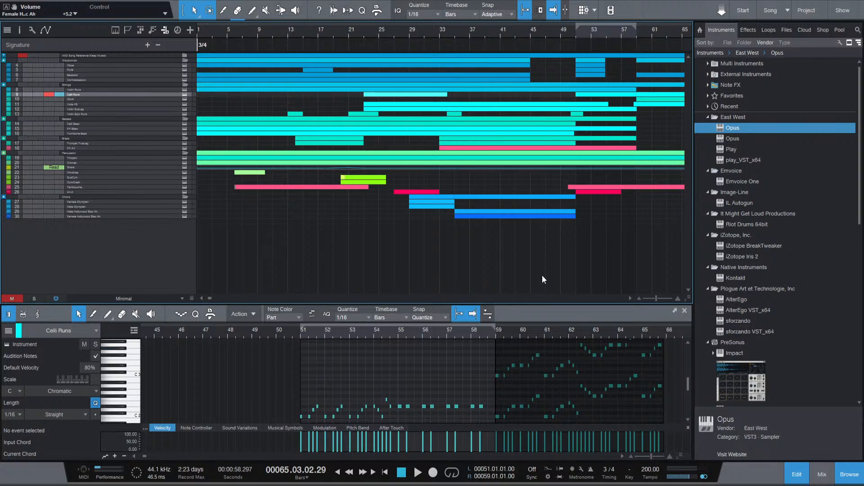
Set the playback position to bar 66, at the end of the string parts, and expand the MIDI Song Reference folder.
{"action": "scroll", "coordinate": [495, 232], "scroll_direction": "right", "scroll_amount": 6}
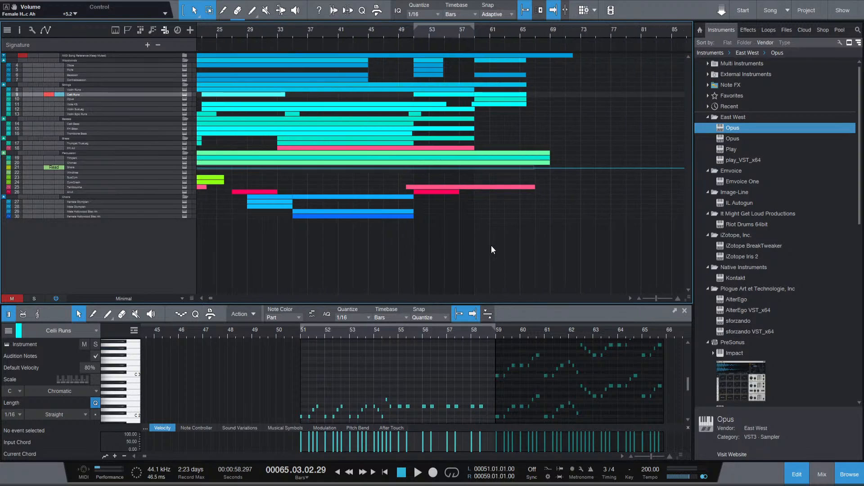
{"action": "scroll", "coordinate": [536, 63], "scroll_direction": "up", "scroll_amount": 5}
{"action": "scroll", "coordinate": [536, 63], "scroll_direction": "up", "scroll_amount": 3}
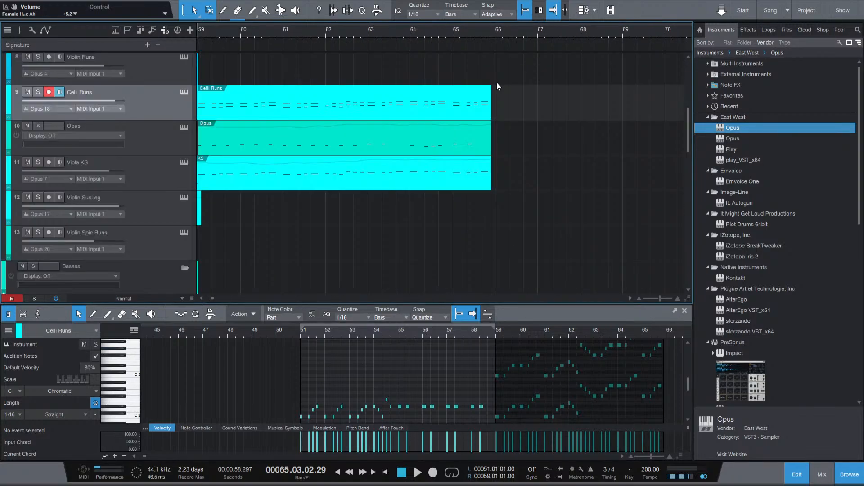
{"action": "scroll", "coordinate": [499, 84], "scroll_direction": "down", "scroll_amount": 2}
{"action": "scroll", "coordinate": [500, 78], "scroll_direction": "down", "scroll_amount": 3}
{"action": "scroll", "coordinate": [477, 93], "scroll_direction": "up", "scroll_amount": 3}
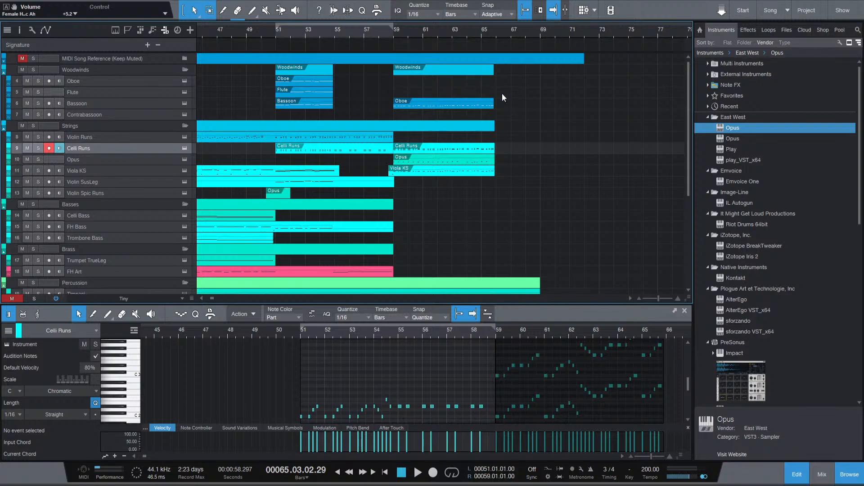
{"action": "left_click", "coordinate": [495, 34]}
{"action": "left_click", "coordinate": [184, 57]}
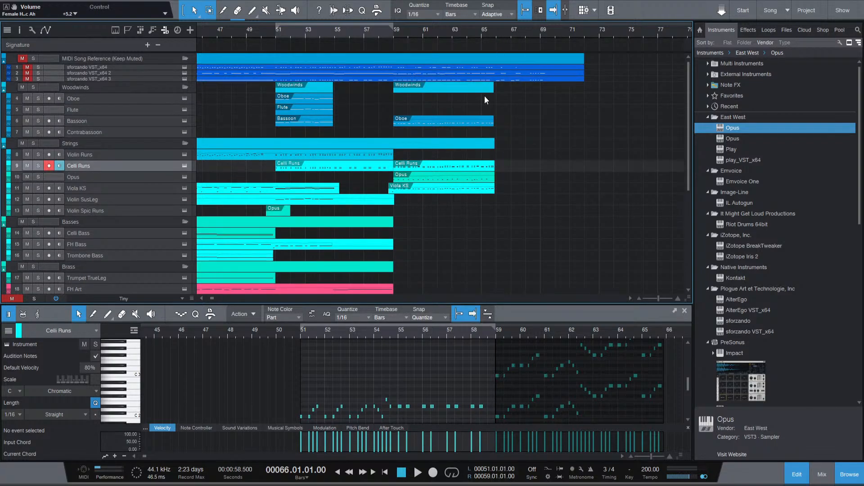
Audition the MIDI Song Reference tracks in solo from bar 60 and mute them again.
{"action": "left_click", "coordinate": [23, 58]}
{"action": "left_click", "coordinate": [33, 58]}
{"action": "key", "text": "space"}
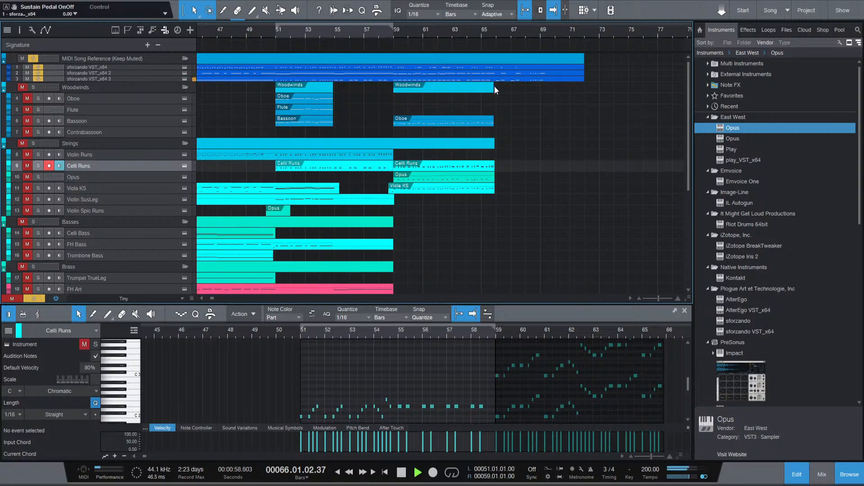
{"action": "left_click", "coordinate": [417, 29]}
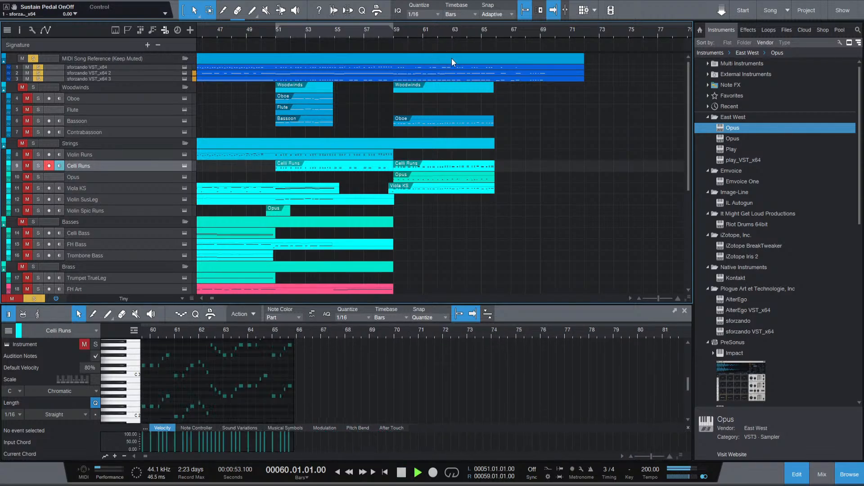
{"action": "scroll", "coordinate": [395, 83], "scroll_direction": "up", "scroll_amount": 2}
{"action": "scroll", "coordinate": [422, 67], "scroll_direction": "up", "scroll_amount": 2}
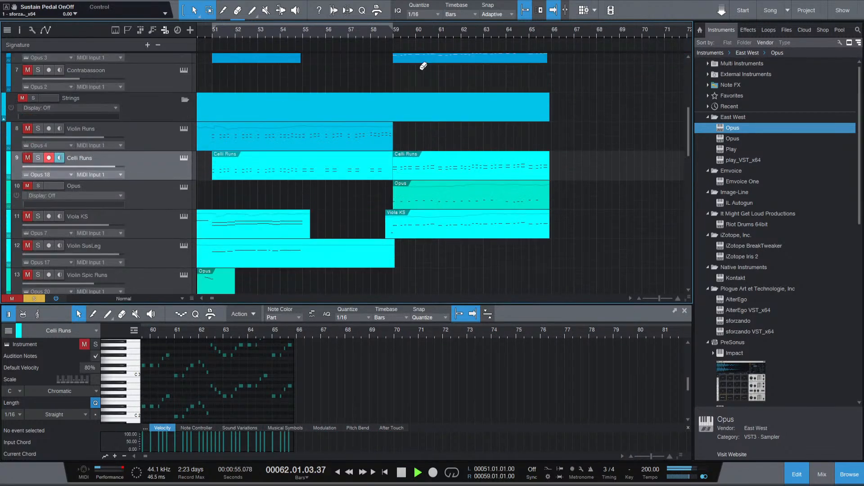
{"action": "scroll", "coordinate": [423, 66], "scroll_direction": "up", "scroll_amount": 5}
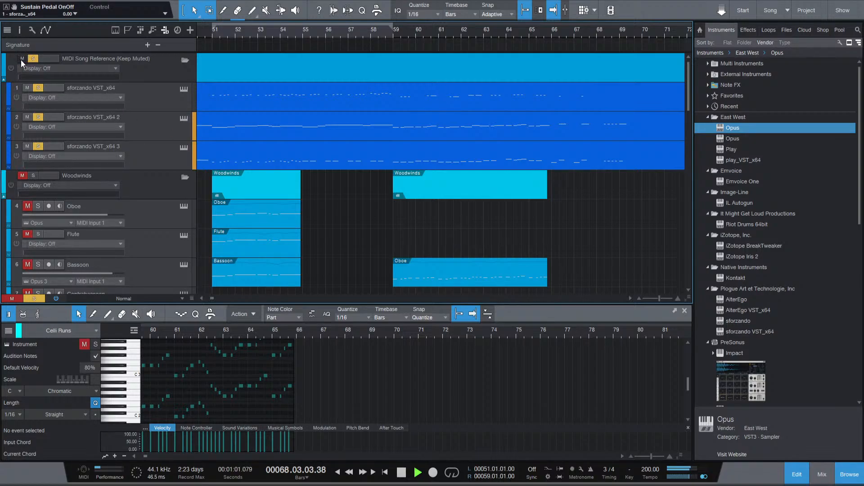
{"action": "left_click", "coordinate": [22, 59]}
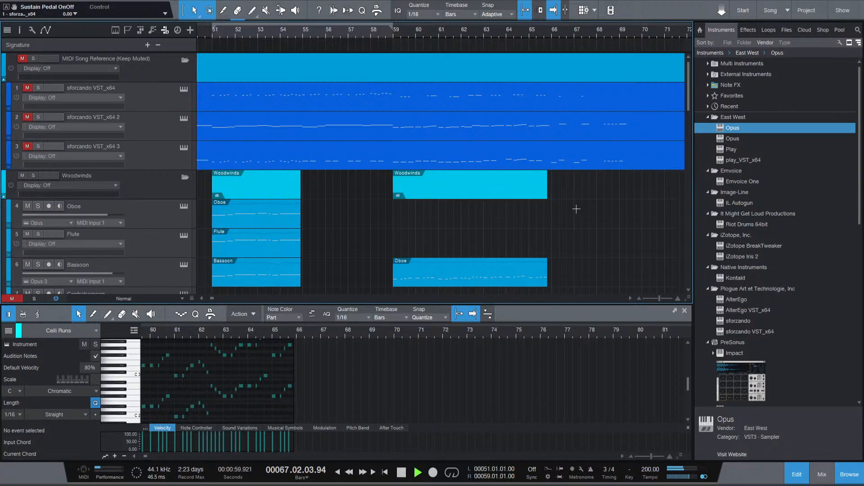
{"action": "key", "text": "space"}
Look over the arrangement from the ending back to bar 1, with the reference and woodwind tracks in view.
{"action": "scroll", "coordinate": [348, 166], "scroll_direction": "down", "scroll_amount": 3}
{"action": "scroll", "coordinate": [436, 164], "scroll_direction": "down", "scroll_amount": 5}
{"action": "scroll", "coordinate": [438, 194], "scroll_direction": "right", "scroll_amount": 3}
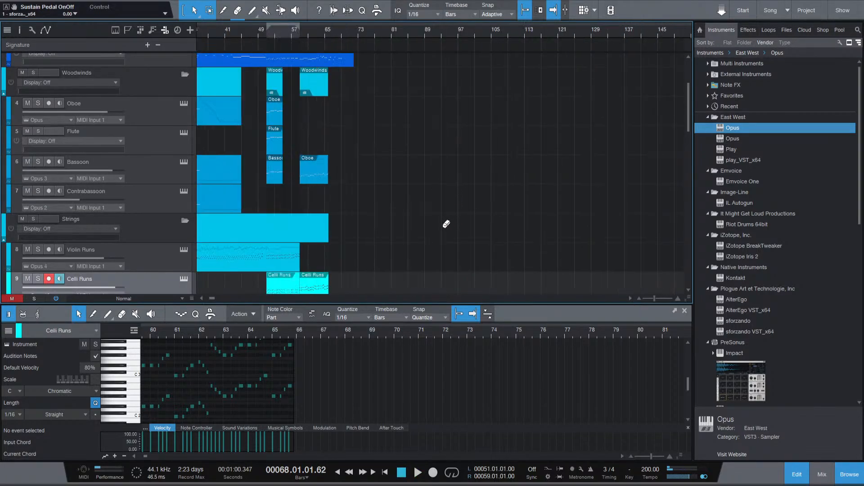
{"action": "scroll", "coordinate": [439, 224], "scroll_direction": "up", "scroll_amount": 3}
{"action": "scroll", "coordinate": [302, 217], "scroll_direction": "left", "scroll_amount": 3}
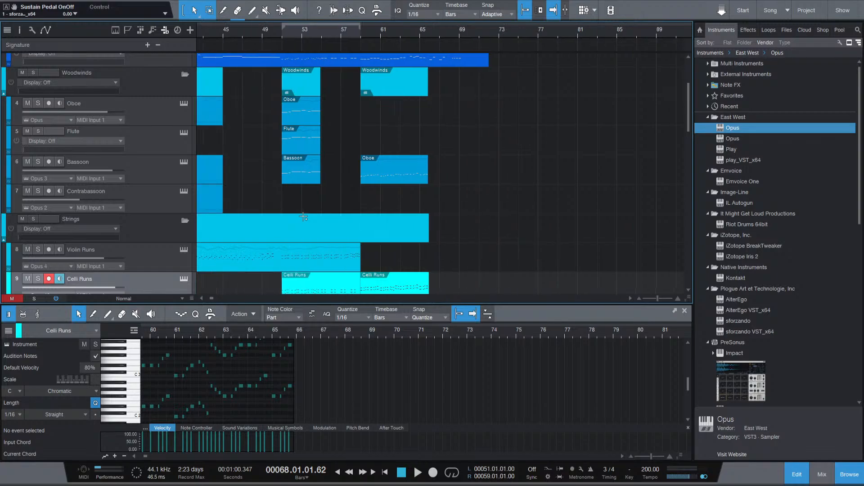
{"action": "scroll", "coordinate": [304, 217], "scroll_direction": "left", "scroll_amount": 3}
{"action": "scroll", "coordinate": [296, 198], "scroll_direction": "up", "scroll_amount": 4}
{"action": "scroll", "coordinate": [294, 195], "scroll_direction": "left", "scroll_amount": 4}
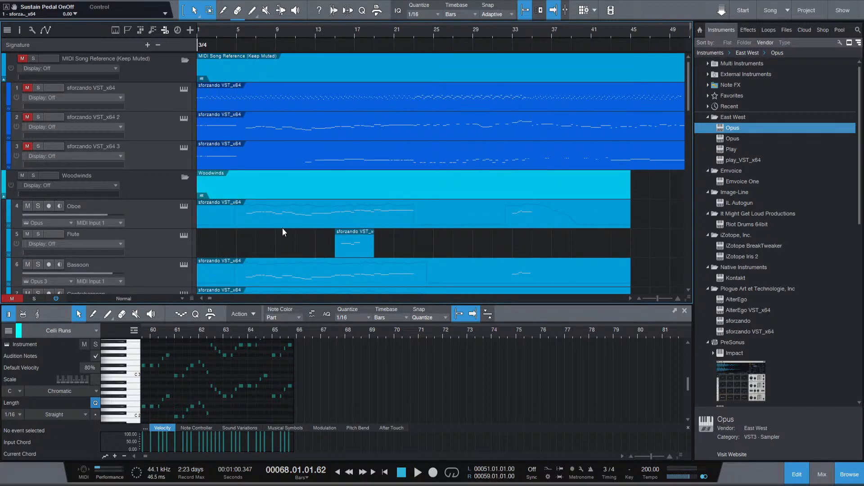
{"action": "scroll", "coordinate": [292, 224], "scroll_direction": "down", "scroll_amount": 5}
{"action": "scroll", "coordinate": [247, 220], "scroll_direction": "up", "scroll_amount": 4}
{"action": "scroll", "coordinate": [247, 222], "scroll_direction": "left", "scroll_amount": 3}
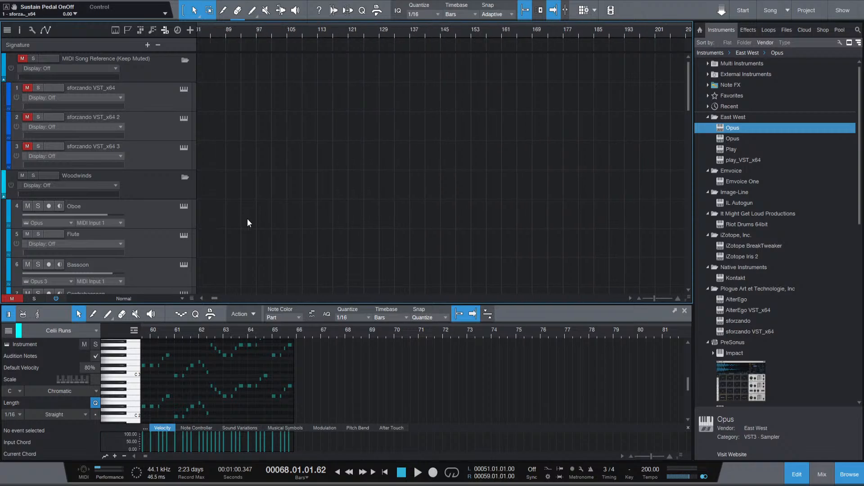
{"action": "left_click_drag", "start_coordinate": [212, 299], "coordinate": [210, 300]}
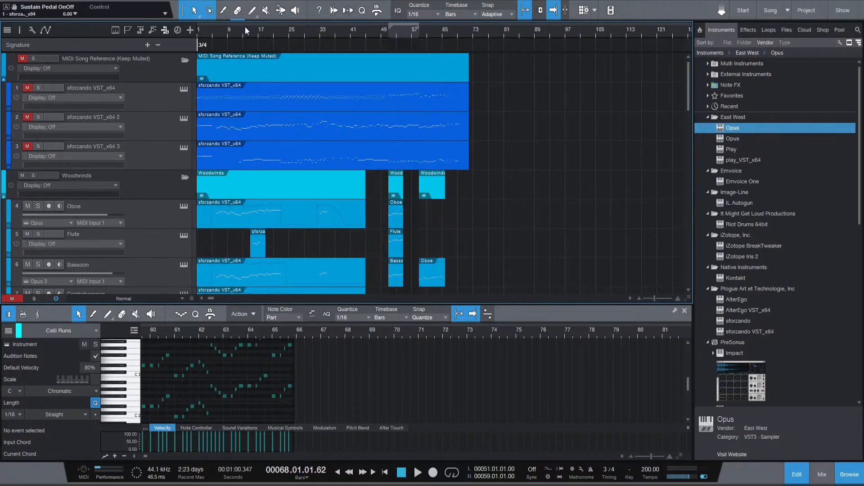
Play from about bar 17 and look over the parts from the MIDI reference tracks down to the basses and brass.
{"action": "left_click", "coordinate": [257, 36]}
{"action": "key", "text": "space"}
{"action": "scroll", "coordinate": [268, 230], "scroll_direction": "down", "scroll_amount": 4}
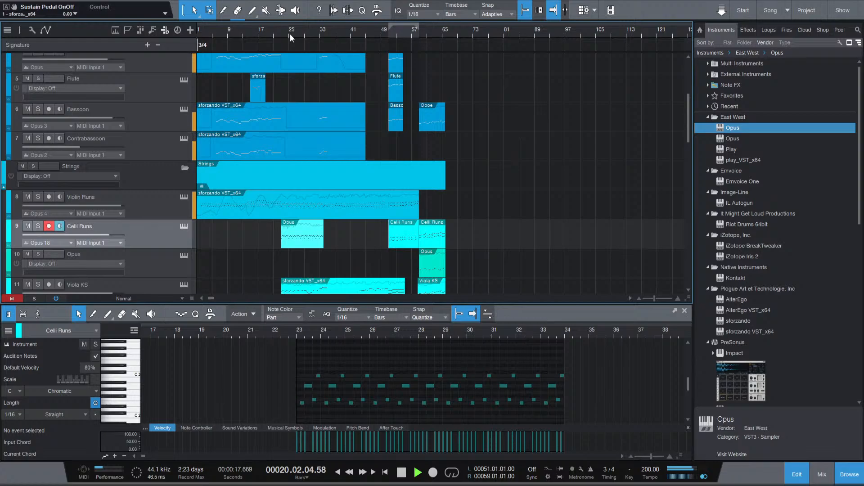
{"action": "scroll", "coordinate": [288, 224], "scroll_direction": "up", "scroll_amount": 4}
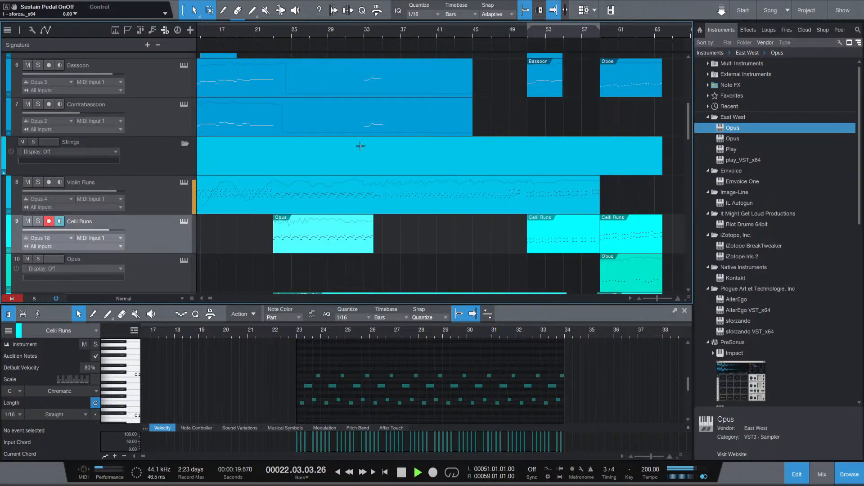
{"action": "scroll", "coordinate": [351, 202], "scroll_direction": "up", "scroll_amount": 6}
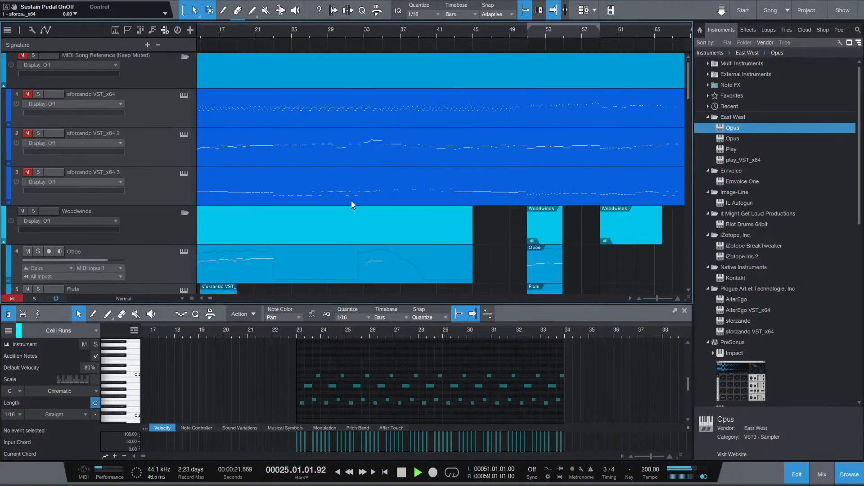
{"action": "scroll", "coordinate": [338, 192], "scroll_direction": "down", "scroll_amount": 4}
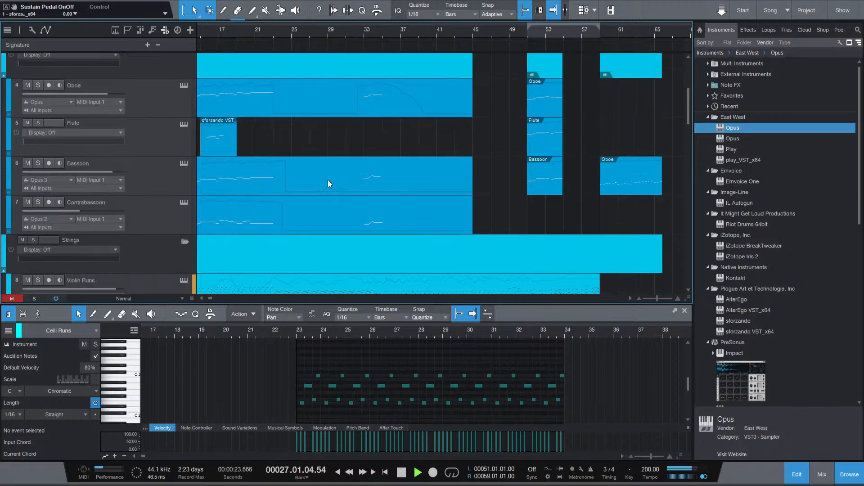
{"action": "scroll", "coordinate": [328, 179], "scroll_direction": "down", "scroll_amount": 5}
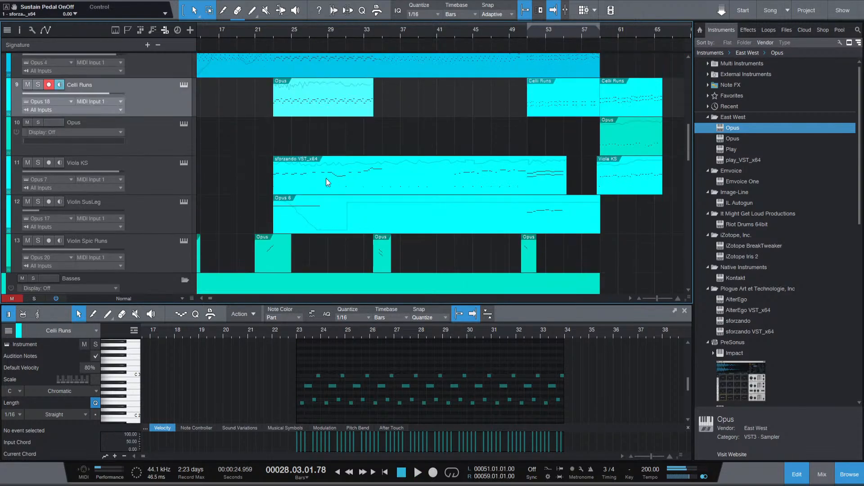
{"action": "scroll", "coordinate": [326, 180], "scroll_direction": "down", "scroll_amount": 5}
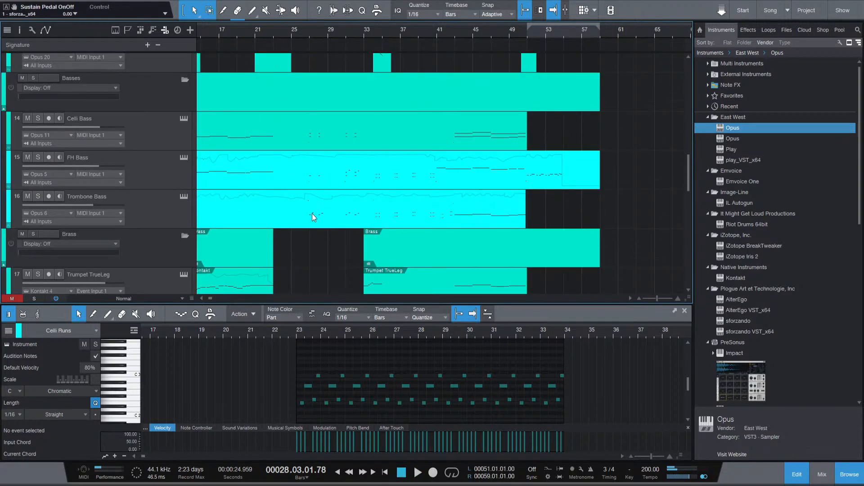
{"action": "scroll", "coordinate": [321, 180], "scroll_direction": "down", "scroll_amount": 1}
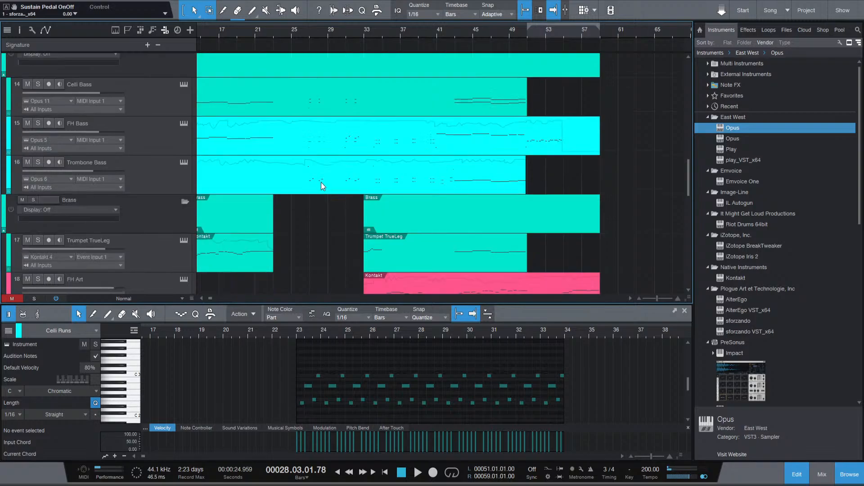
{"action": "scroll", "coordinate": [320, 182], "scroll_direction": "down", "scroll_amount": 1}
{"action": "scroll", "coordinate": [320, 182], "scroll_direction": "up", "scroll_amount": 2}
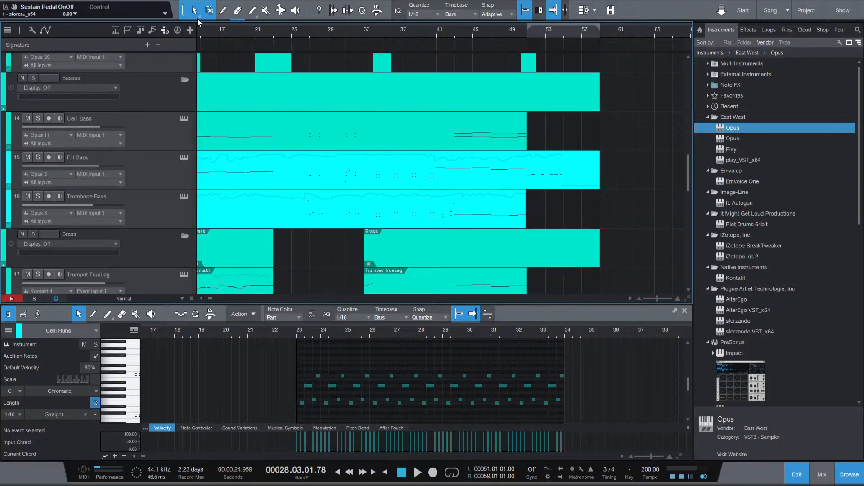
Split the Celli Bass, FH Bass and Trombone Bass parts at bars 23 and 33.
{"action": "left_click", "coordinate": [221, 12]}
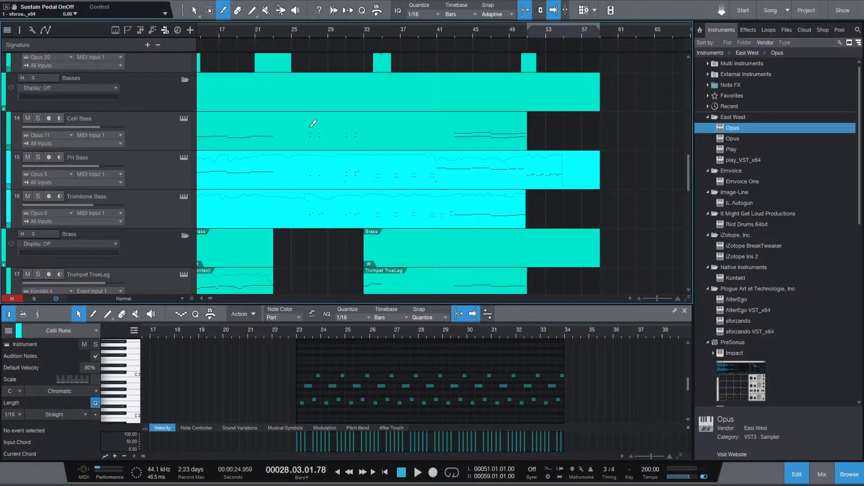
{"action": "left_click", "coordinate": [279, 120]}
{"action": "left_click", "coordinate": [279, 169]}
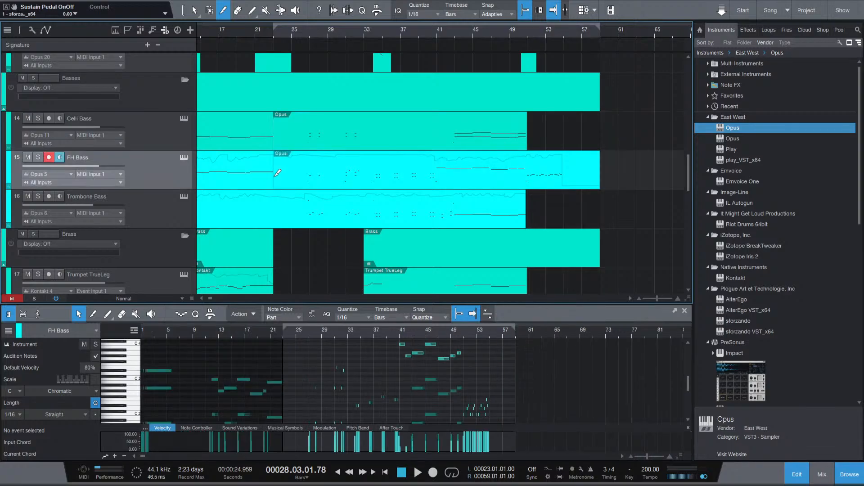
{"action": "left_click", "coordinate": [276, 199]}
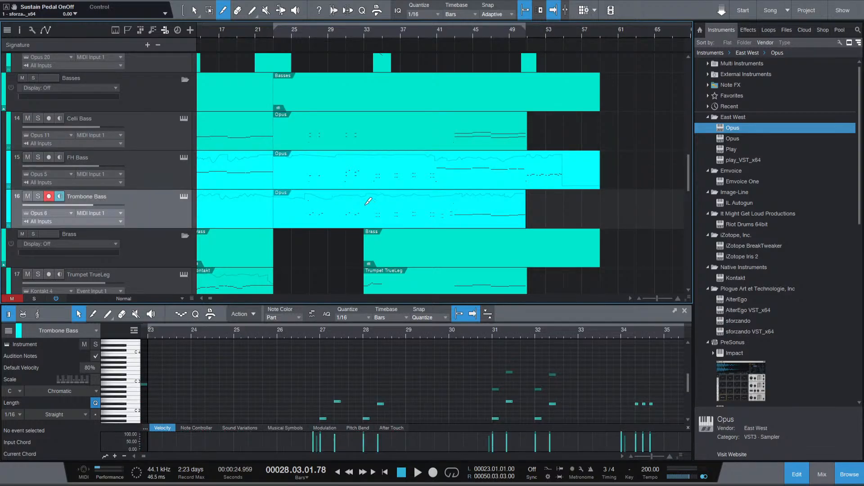
{"action": "left_click", "coordinate": [366, 205]}
{"action": "left_click", "coordinate": [367, 174]}
{"action": "left_click", "coordinate": [368, 133]}
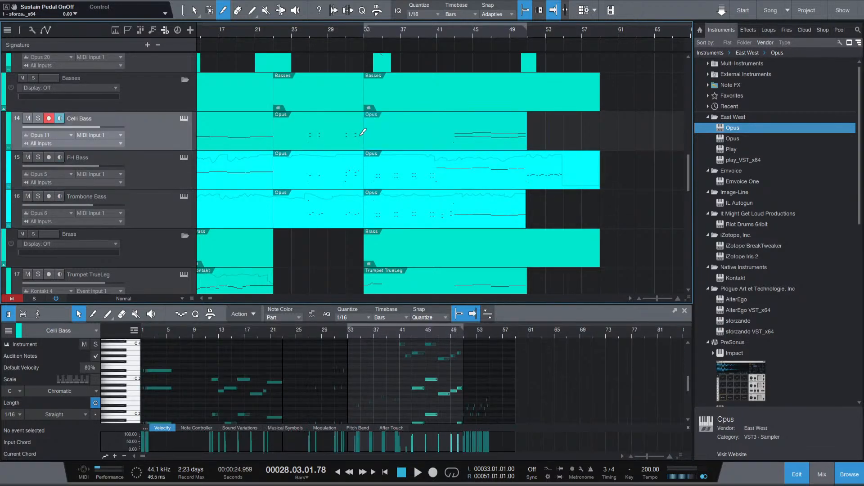
{"action": "left_click", "coordinate": [197, 12]}
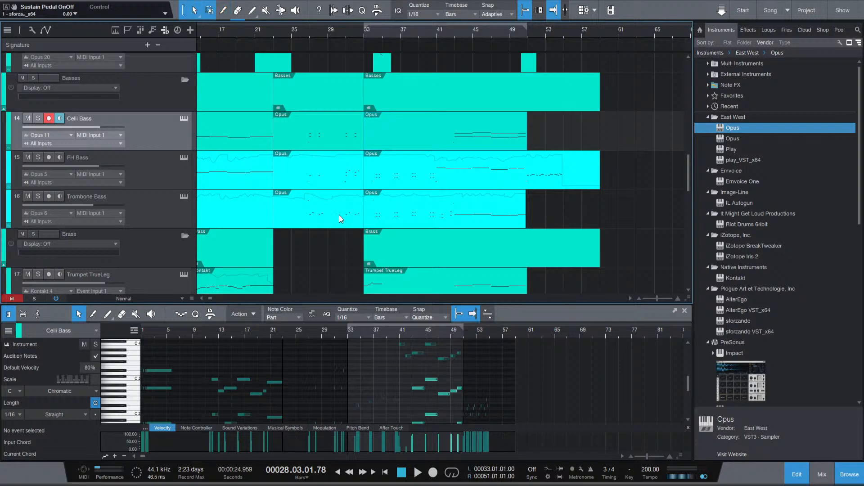
Select and copy the Celli Bass, FH Bass and Trombone Bass parts between bars 23 and 33.
{"action": "left_click_drag", "start_coordinate": [313, 236], "coordinate": [343, 137]}
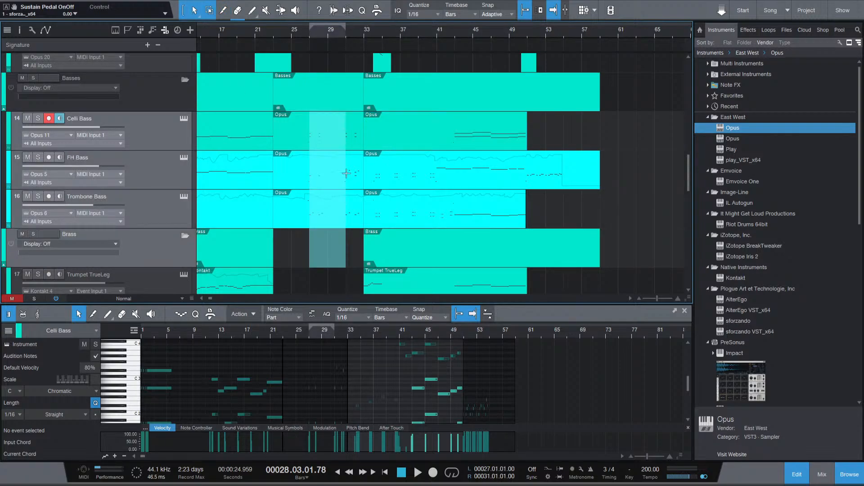
{"action": "left_click", "coordinate": [300, 223]}
{"action": "left_click", "coordinate": [307, 179]}
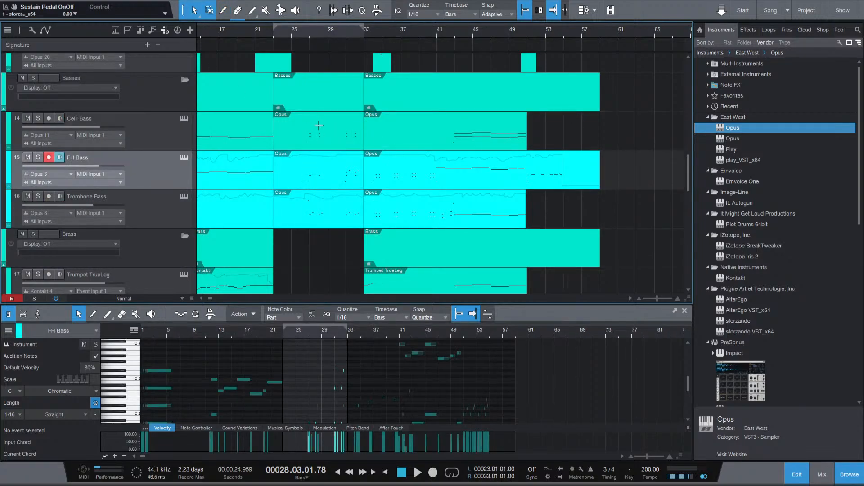
{"action": "left_click", "coordinate": [292, 136]}
Audition the ending from about bar 59 and again just before bar 66, with the string tracks in view.
{"action": "scroll", "coordinate": [561, 162], "scroll_direction": "right", "scroll_amount": 5}
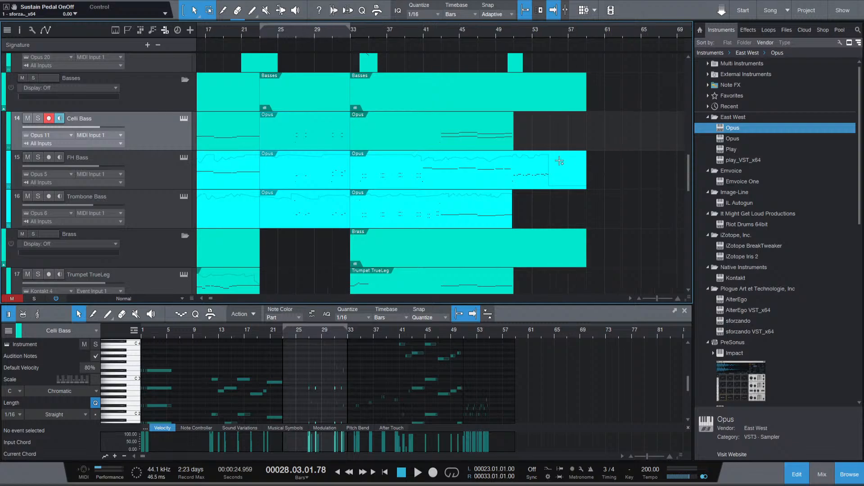
{"action": "scroll", "coordinate": [563, 157], "scroll_direction": "down", "scroll_amount": 5}
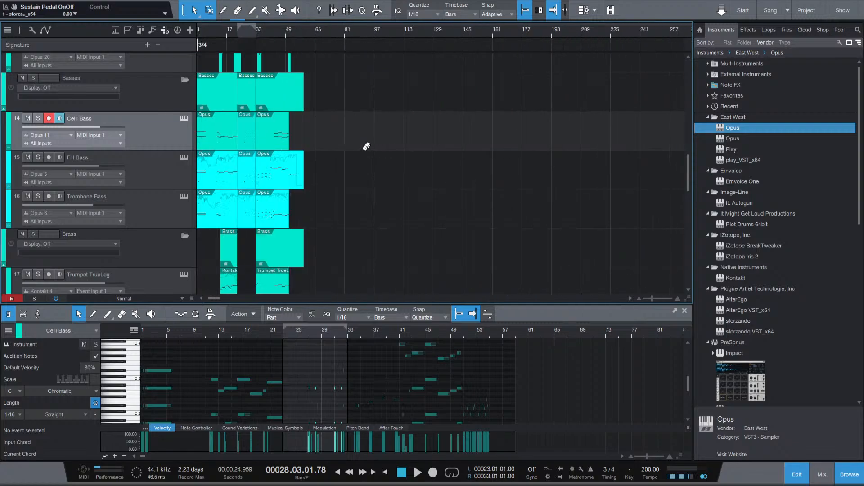
{"action": "left_click", "coordinate": [306, 31]}
{"action": "key", "text": "space"}
{"action": "scroll", "coordinate": [296, 129], "scroll_direction": "up", "scroll_amount": 5}
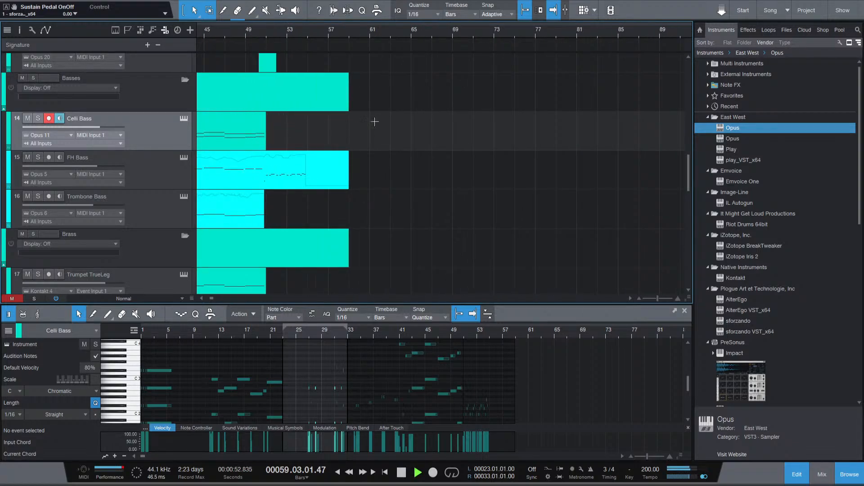
{"action": "key", "text": "space"}
{"action": "scroll", "coordinate": [376, 53], "scroll_direction": "up", "scroll_amount": 10}
{"action": "scroll", "coordinate": [397, 84], "scroll_direction": "down", "scroll_amount": 3}
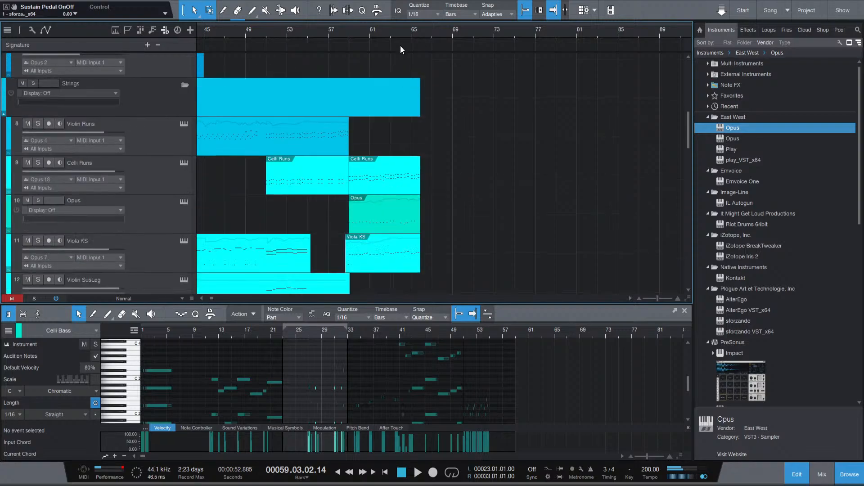
{"action": "left_click", "coordinate": [409, 32]}
{"action": "key", "text": "space"}
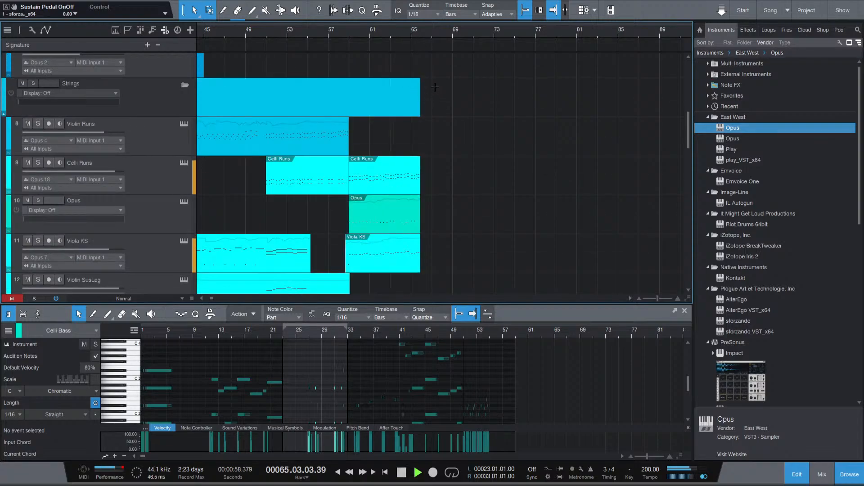
{"action": "key", "text": "space"}
Paste the copied bass parts at bar 66 and play them briefly.
{"action": "left_click", "coordinate": [421, 33]}
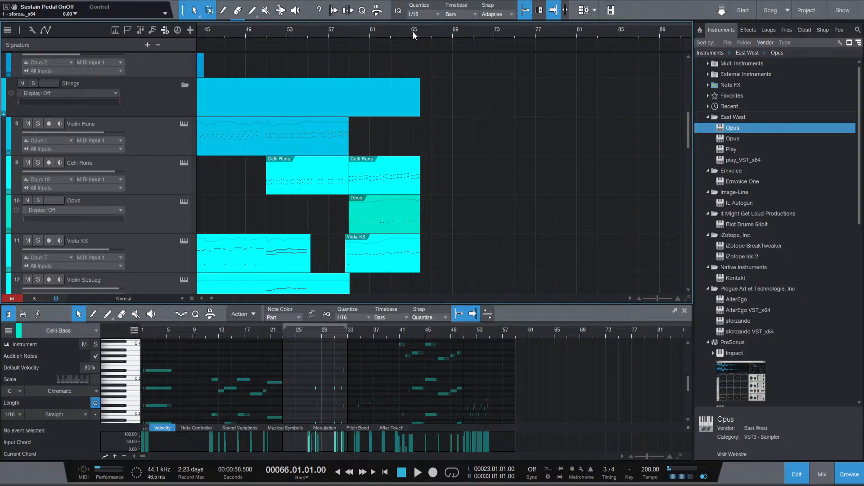
{"action": "left_click", "coordinate": [420, 32]}
{"action": "scroll", "coordinate": [426, 143], "scroll_direction": "down", "scroll_amount": 6}
{"action": "scroll", "coordinate": [428, 145], "scroll_direction": "up", "scroll_amount": 4}
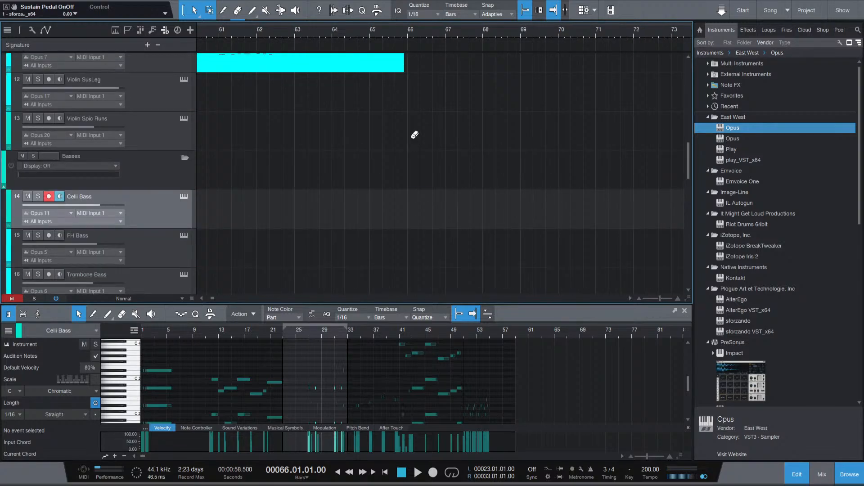
{"action": "key", "text": "ctrl+v"}
{"action": "key", "text": "space"}
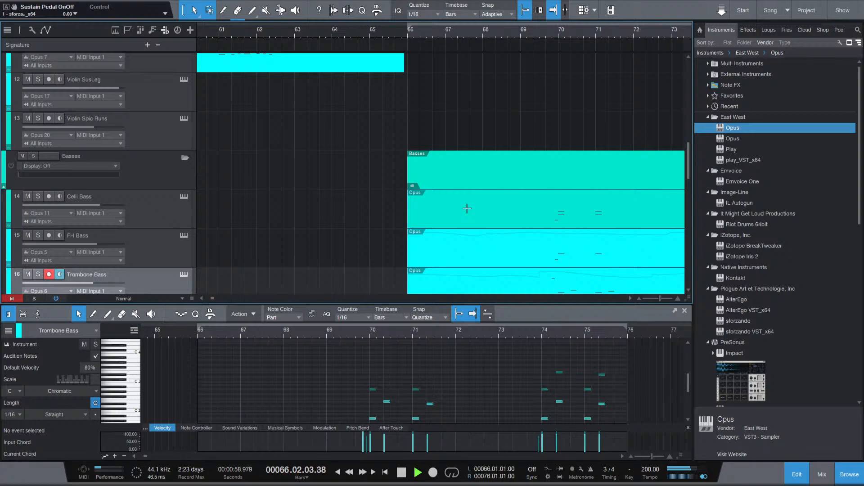
{"action": "key", "text": "space"}
Trim the start of the pasted bass parts to just before bar 70, move them back to bar 66 and audition them.
{"action": "left_click_drag", "start_coordinate": [408, 213], "coordinate": [548, 217]}
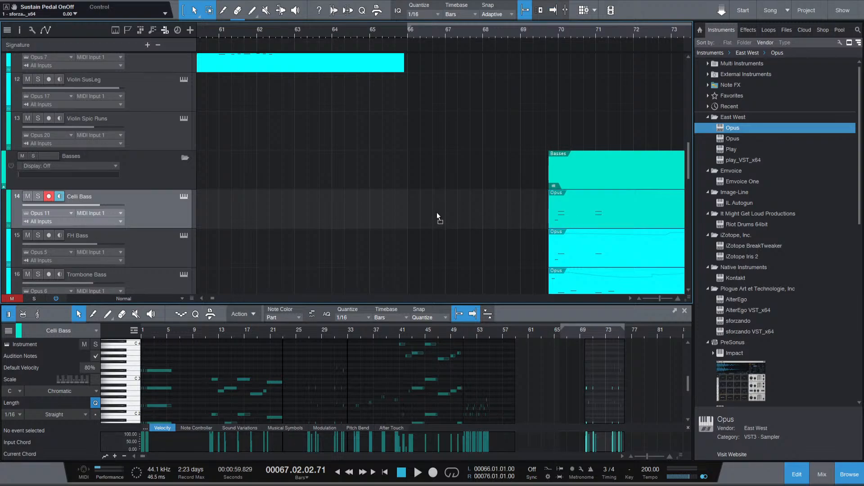
{"action": "key", "text": "ctrl+alt+d"}
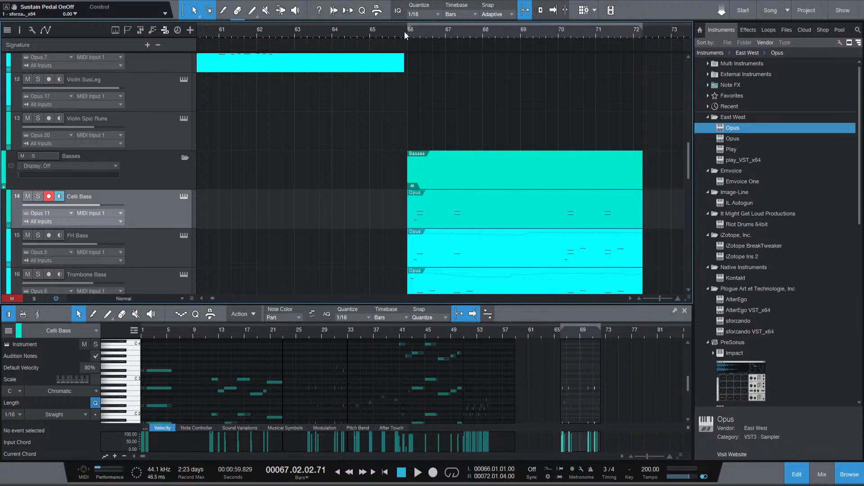
{"action": "key", "text": "space"}
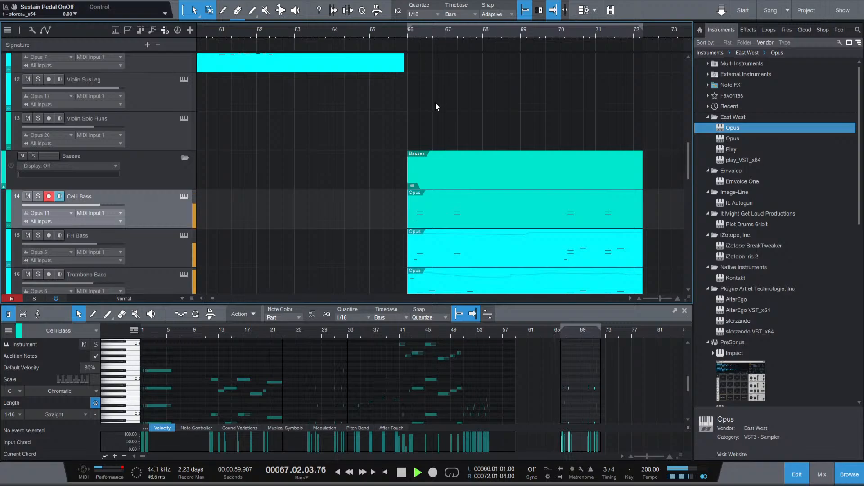
{"action": "key", "text": "space"}
{"action": "scroll", "coordinate": [423, 256], "scroll_direction": "down", "scroll_amount": 3}
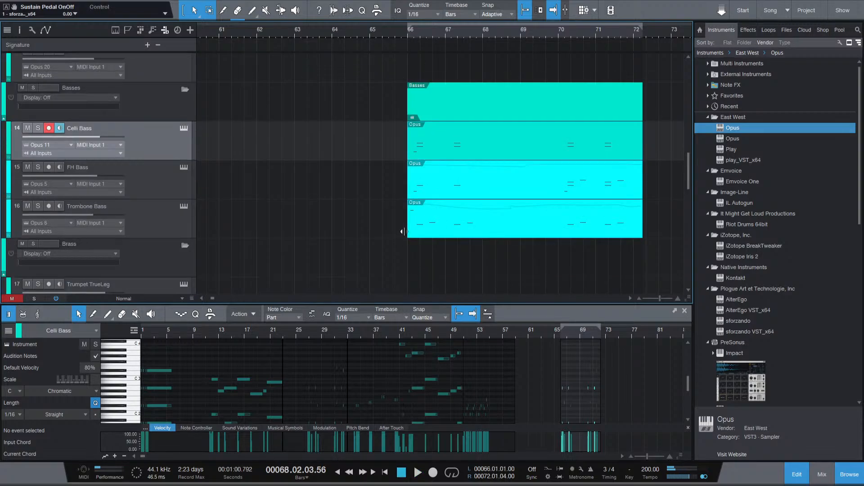
Shift the pasted bass parts slightly earlier to start at 65.03.02, and audition them from there.
{"action": "left_click", "coordinate": [422, 235]}
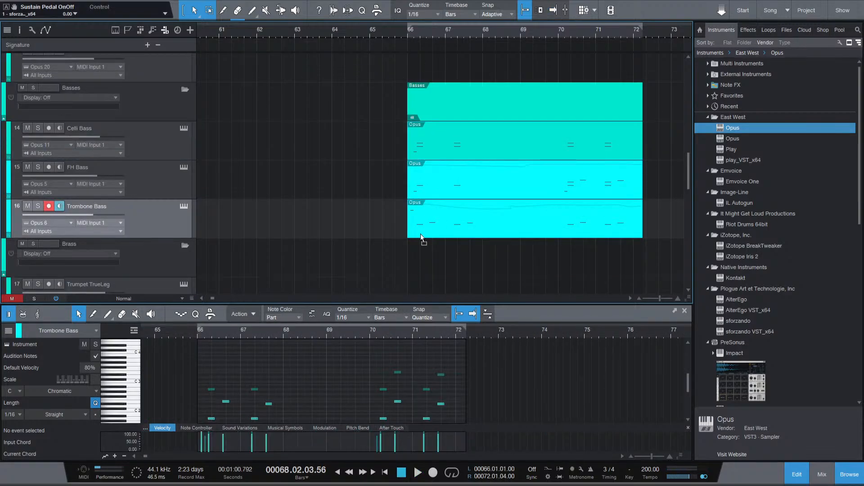
{"action": "left_click_drag", "start_coordinate": [418, 235], "coordinate": [408, 235]}
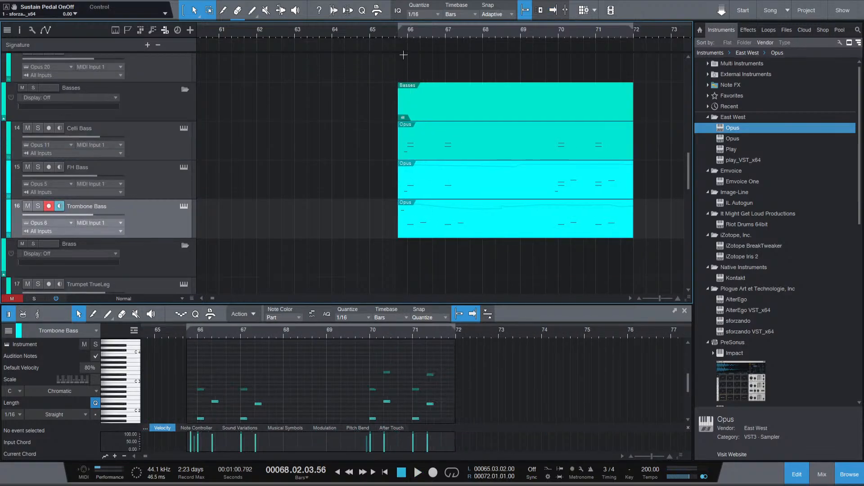
{"action": "left_click", "coordinate": [398, 30]}
{"action": "key", "text": "space"}
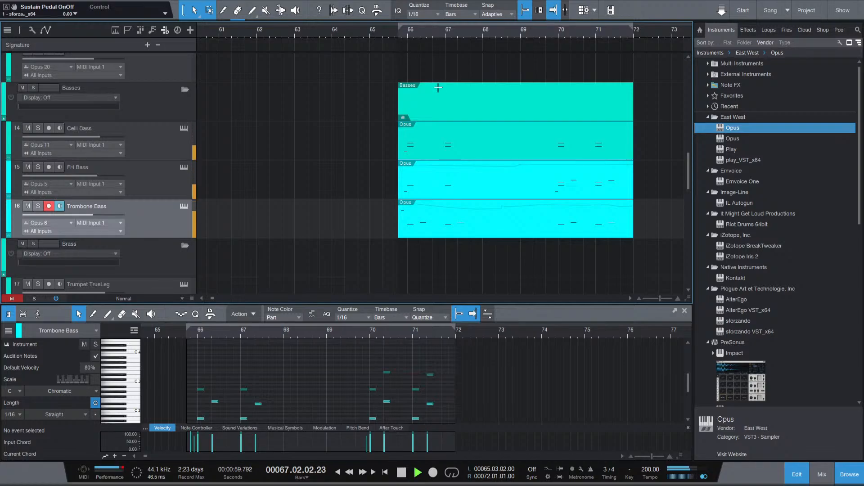
{"action": "key", "text": "space"}
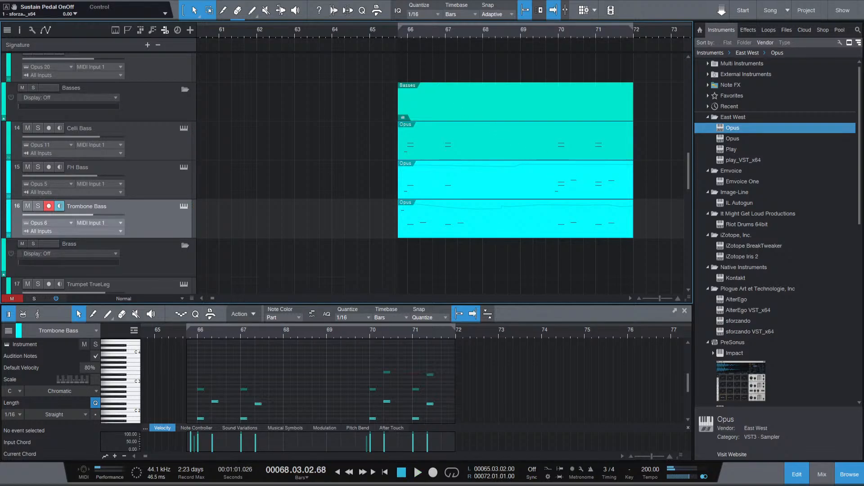
Split the pasted bass parts at bar 68 and delete the section from bar 68 to bar 72.
{"action": "left_click", "coordinate": [222, 10]}
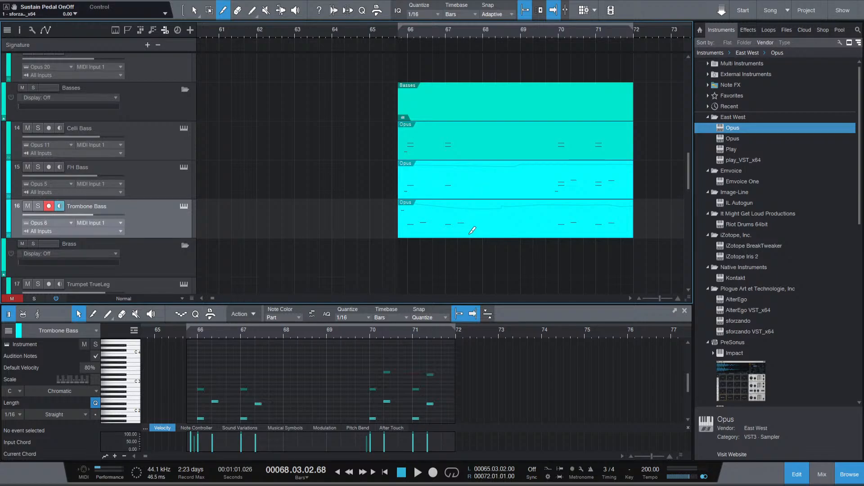
{"action": "left_click", "coordinate": [483, 233]}
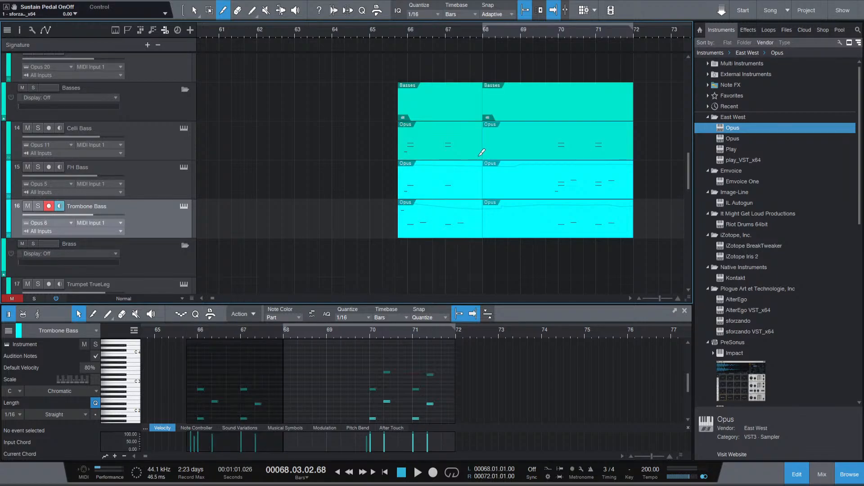
{"action": "key", "text": "1"}
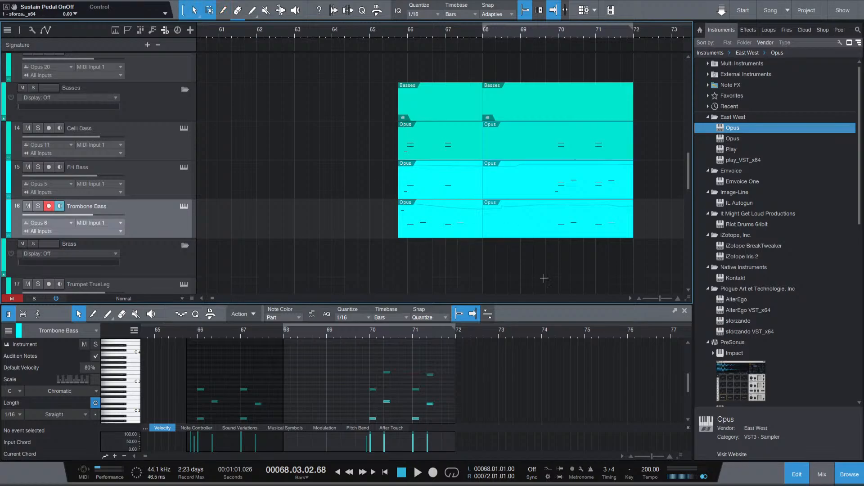
{"action": "left_click", "coordinate": [538, 95]}
{"action": "key", "text": "Delete"}
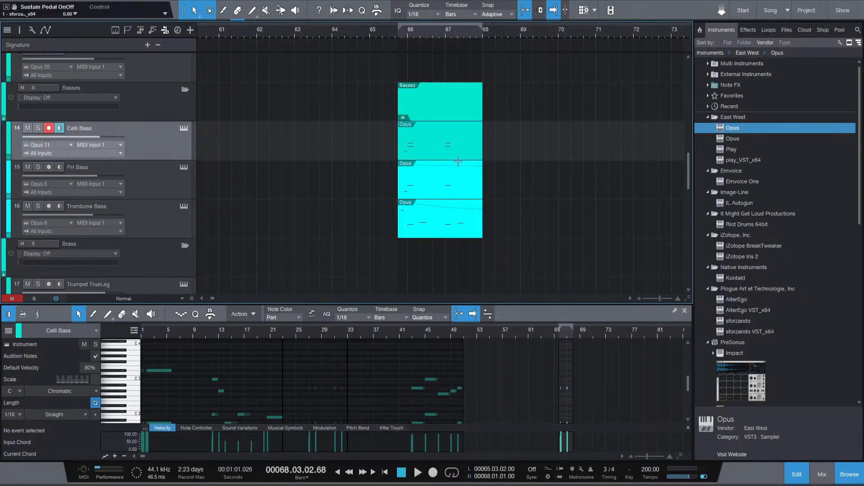
Select the bar 67 notes of the pasted Celli Bass part in the note editor and inspect its lower notes.
{"action": "scroll", "coordinate": [558, 398], "scroll_direction": "down", "scroll_amount": 1}
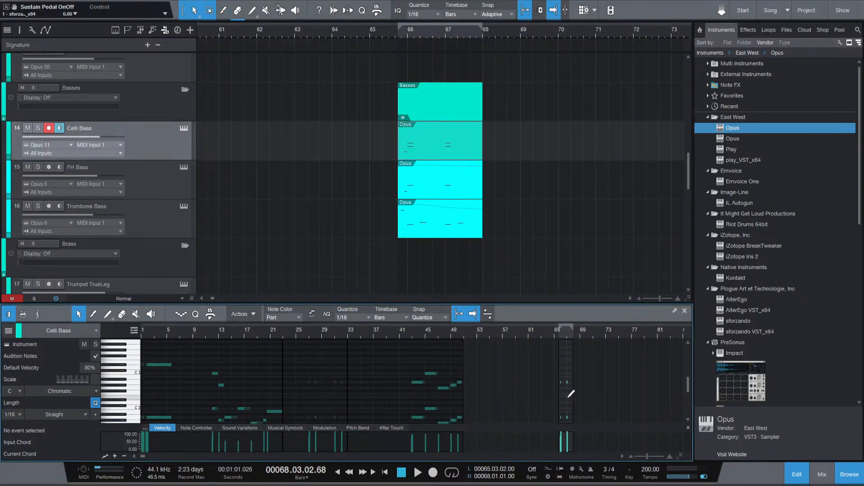
{"action": "scroll", "coordinate": [569, 396], "scroll_direction": "up", "scroll_amount": 8}
{"action": "scroll", "coordinate": [590, 411], "scroll_direction": "down", "scroll_amount": 1}
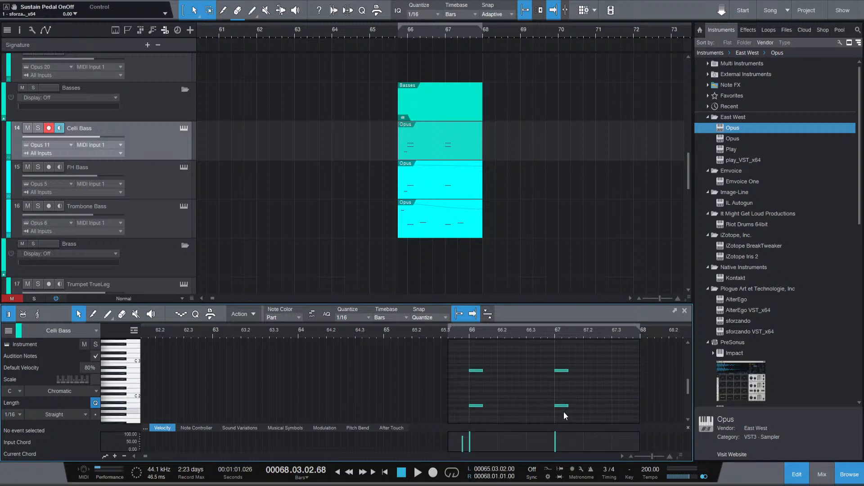
{"action": "left_click_drag", "start_coordinate": [560, 412], "coordinate": [568, 366]}
{"action": "scroll", "coordinate": [567, 367], "scroll_direction": "down", "scroll_amount": 4}
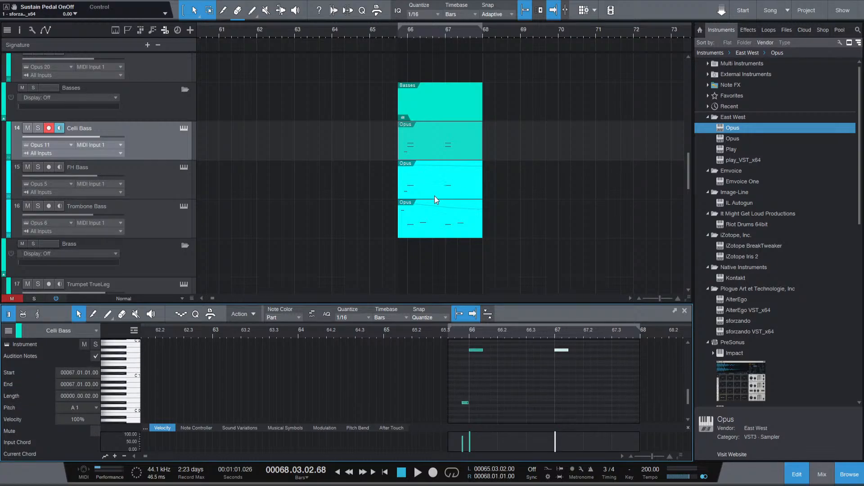
Open the pasted Trombone Bass part in the note editor and play it from bar 66.
{"action": "left_click", "coordinate": [434, 225]}
{"action": "scroll", "coordinate": [241, 374], "scroll_direction": "up", "scroll_amount": 2}
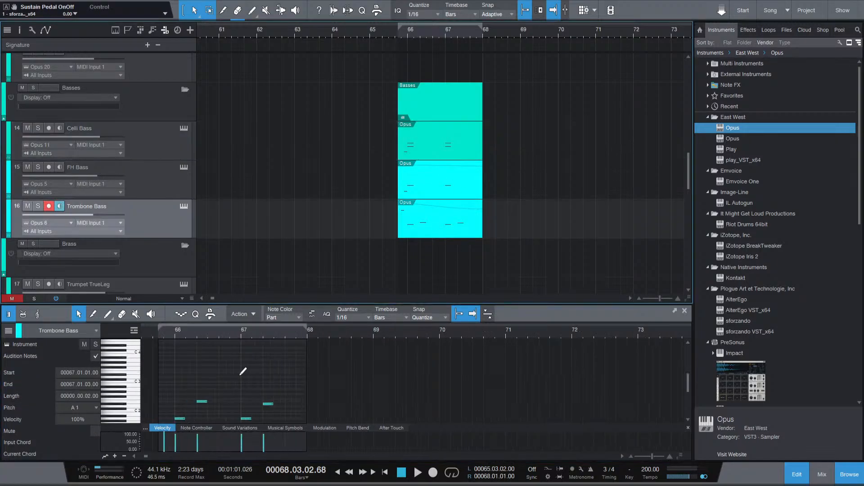
{"action": "left_click", "coordinate": [174, 333]}
{"action": "key", "text": "space"}
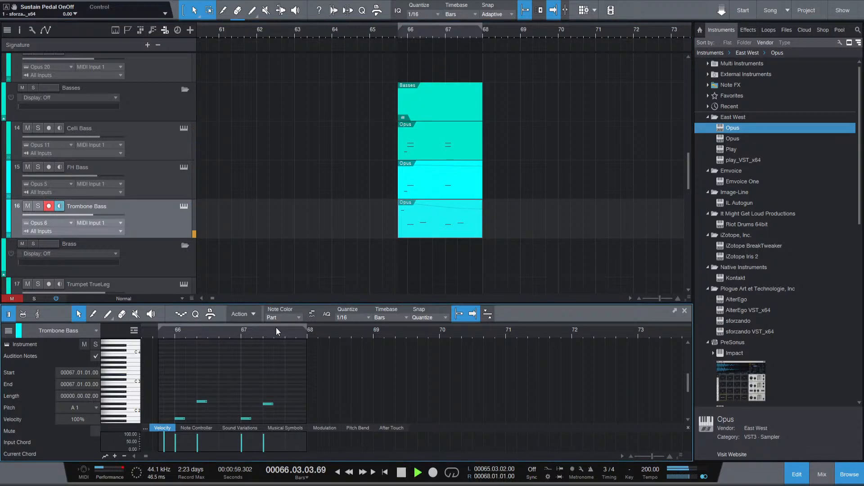
{"action": "key", "text": "space"}
Unmute the MIDI Song Reference folder and play the ending from about bar 66.
{"action": "scroll", "coordinate": [345, 160], "scroll_direction": "down", "scroll_amount": 3}
{"action": "scroll", "coordinate": [359, 96], "scroll_direction": "left", "scroll_amount": 2}
{"action": "scroll", "coordinate": [362, 117], "scroll_direction": "up", "scroll_amount": 10}
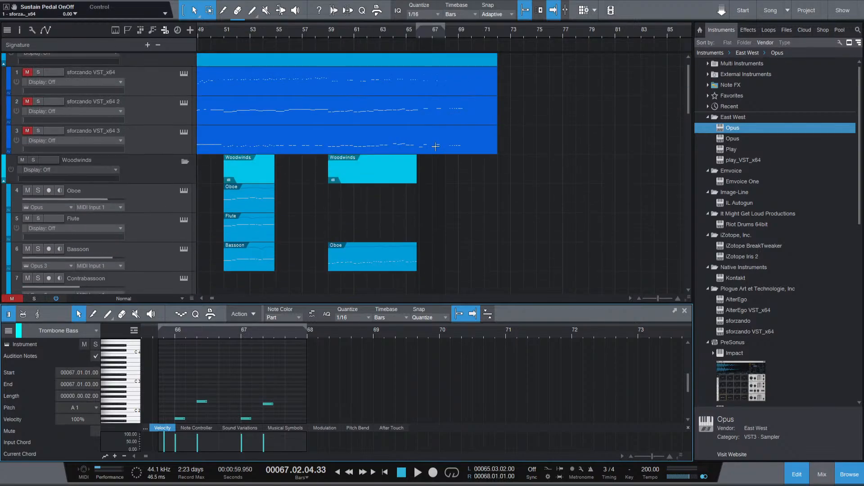
{"action": "left_click", "coordinate": [27, 88]}
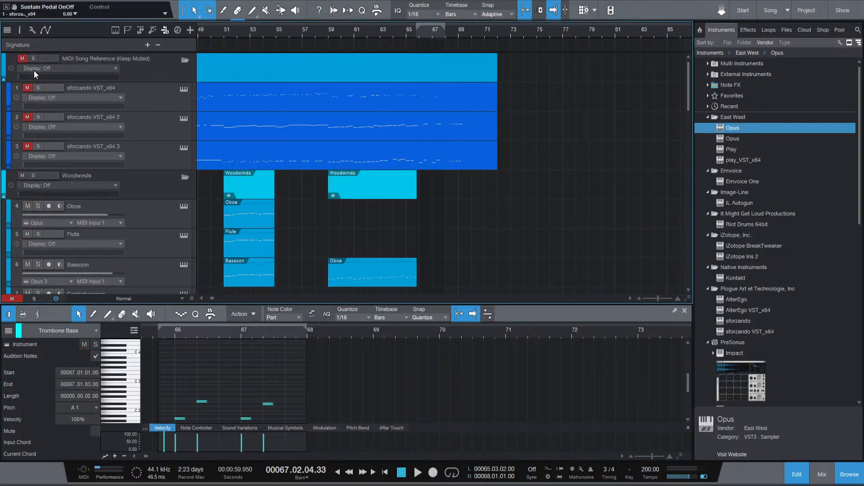
{"action": "left_click", "coordinate": [22, 59]}
{"action": "left_click", "coordinate": [424, 36]}
{"action": "key", "text": "space"}
{"action": "scroll", "coordinate": [425, 191], "scroll_direction": "down", "scroll_amount": 3}
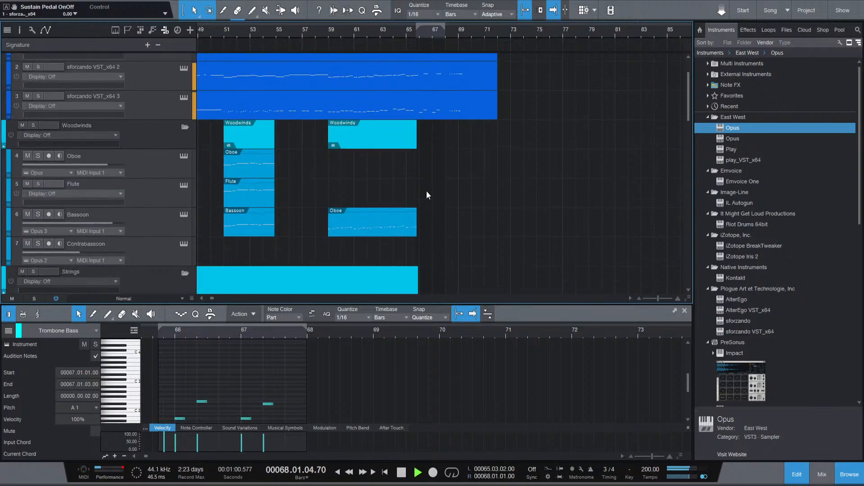
{"action": "key", "text": "space"}
Replay the ending in short stretches from about bar 65 to compare the MIDI reference with the arrangement.
{"action": "left_click", "coordinate": [415, 32]}
{"action": "key", "text": "space"}
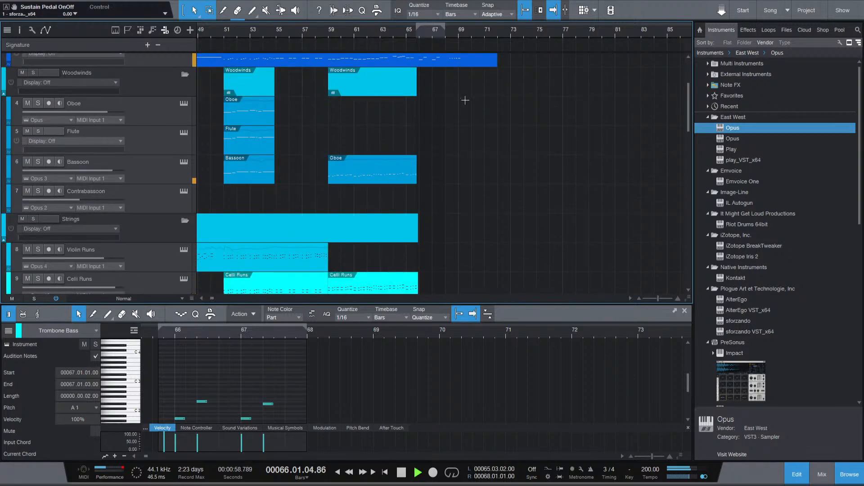
{"action": "key", "text": "space"}
{"action": "key", "text": "space"}
{"action": "key", "text": "space"}
{"action": "scroll", "coordinate": [333, 132], "scroll_direction": "up", "scroll_amount": 3}
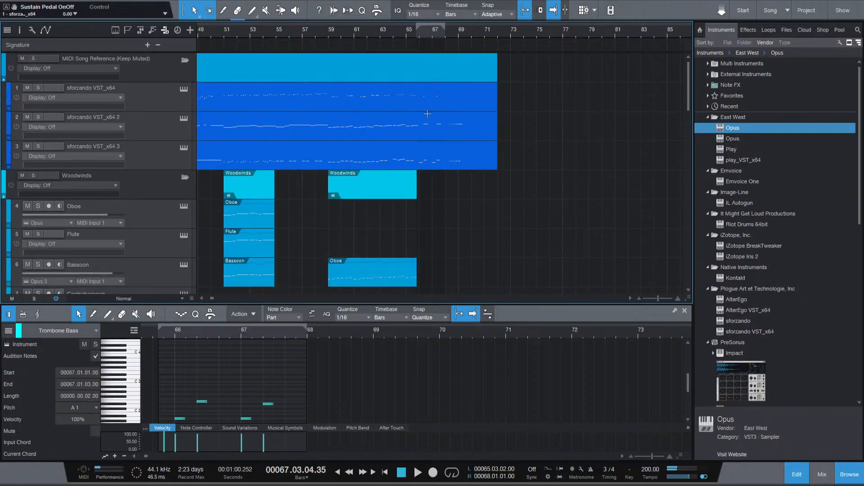
{"action": "key", "text": "space"}
{"action": "scroll", "coordinate": [457, 162], "scroll_direction": "down", "scroll_amount": 12}
{"action": "scroll", "coordinate": [402, 183], "scroll_direction": "up", "scroll_amount": 3}
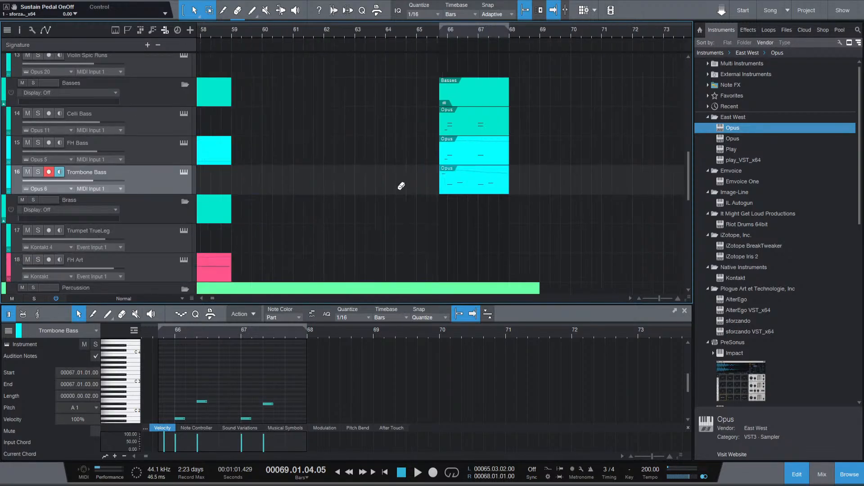
Audition the pasted bass parts again from around bar 66.
{"action": "left_click", "coordinate": [446, 36]}
{"action": "key", "text": "space"}
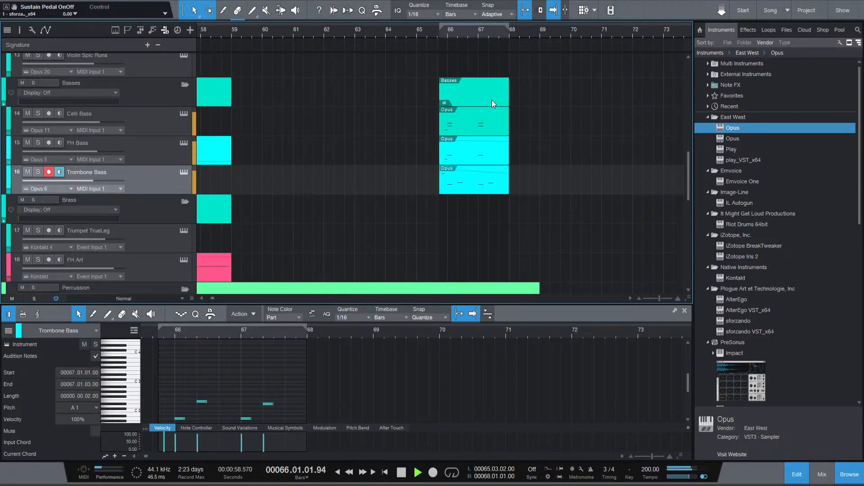
{"action": "key", "text": "space"}
{"action": "scroll", "coordinate": [333, 194], "scroll_direction": "right", "scroll_amount": 1}
{"action": "scroll", "coordinate": [319, 194], "scroll_direction": "up", "scroll_amount": 2}
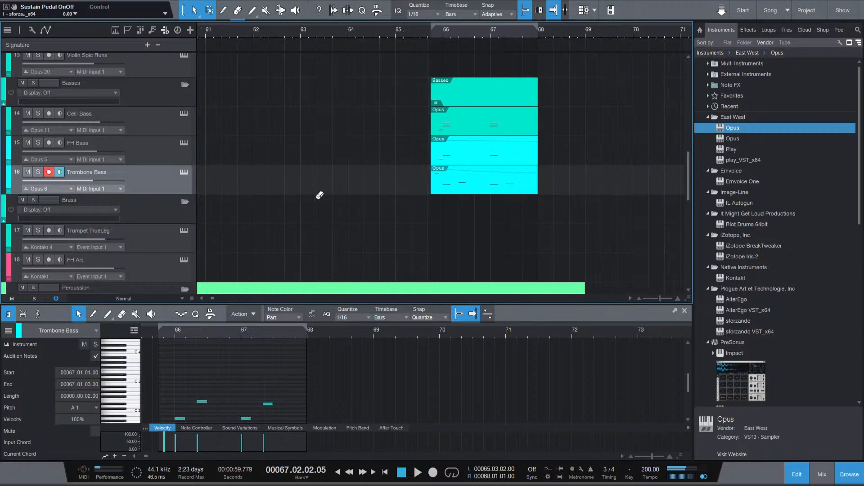
Play the original bass passage from about bar 27 through bar 32 for comparison.
{"action": "scroll", "coordinate": [319, 195], "scroll_direction": "down", "scroll_amount": 5}
{"action": "scroll", "coordinate": [245, 212], "scroll_direction": "left", "scroll_amount": 2}
{"action": "scroll", "coordinate": [235, 212], "scroll_direction": "left", "scroll_amount": 8}
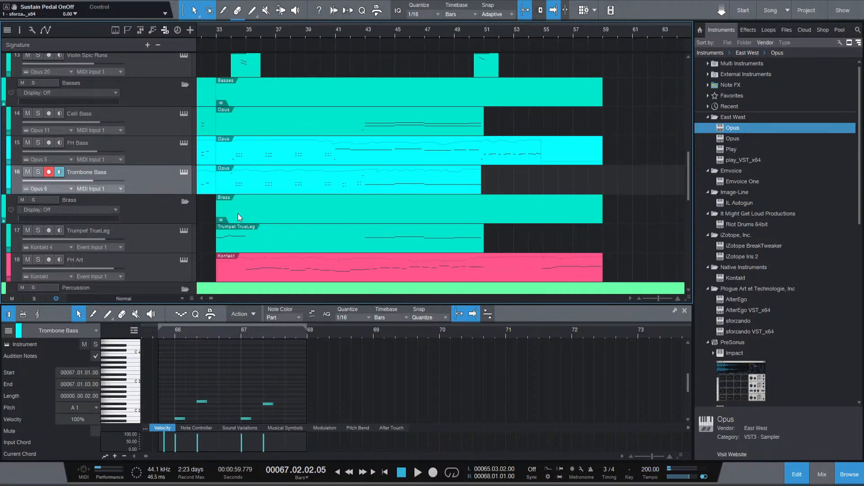
{"action": "scroll", "coordinate": [267, 214], "scroll_direction": "left", "scroll_amount": 1}
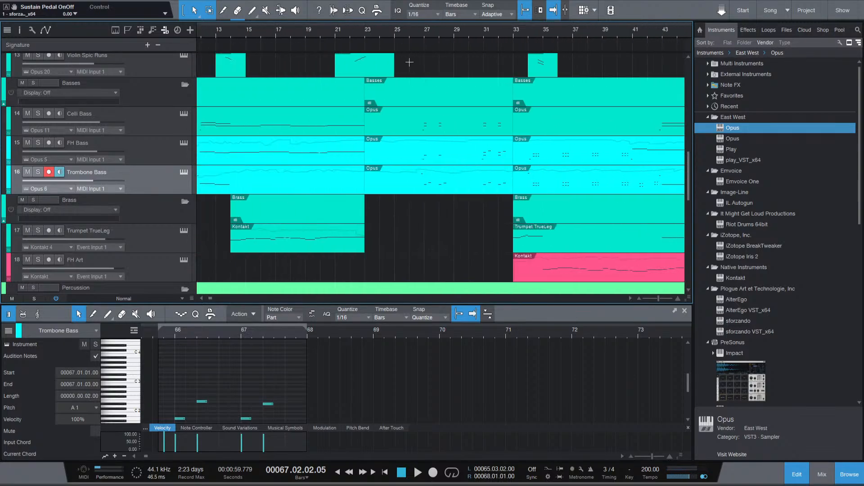
{"action": "left_click", "coordinate": [421, 36]}
{"action": "key", "text": "space"}
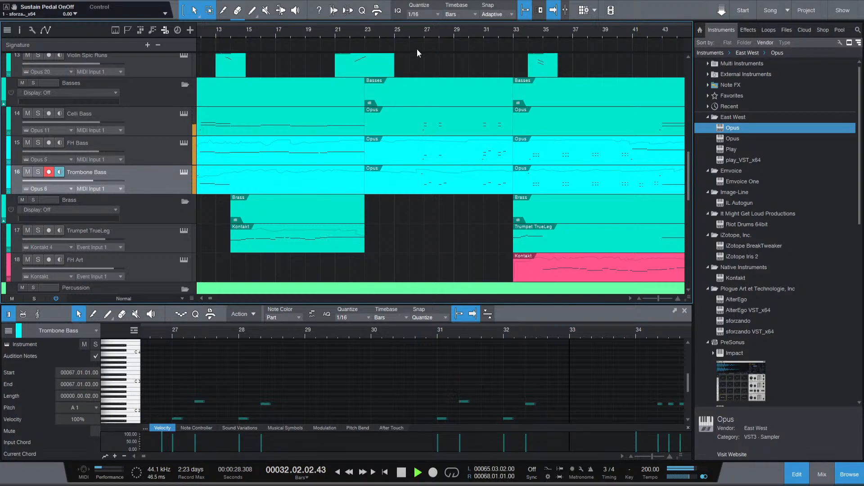
{"action": "key", "text": "space"}
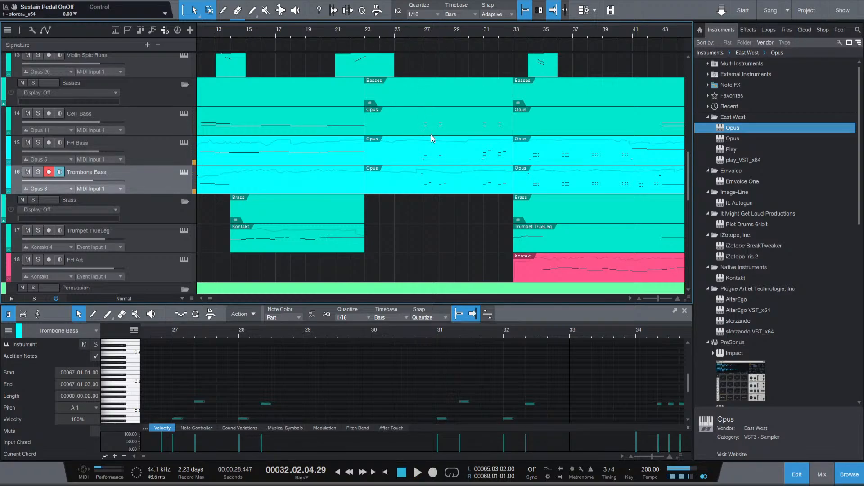
Return the playhead to bar 27 and examine which percussion, string and woodwind tracks play there.
{"action": "left_click", "coordinate": [422, 32]}
{"action": "scroll", "coordinate": [418, 131], "scroll_direction": "down", "scroll_amount": 8}
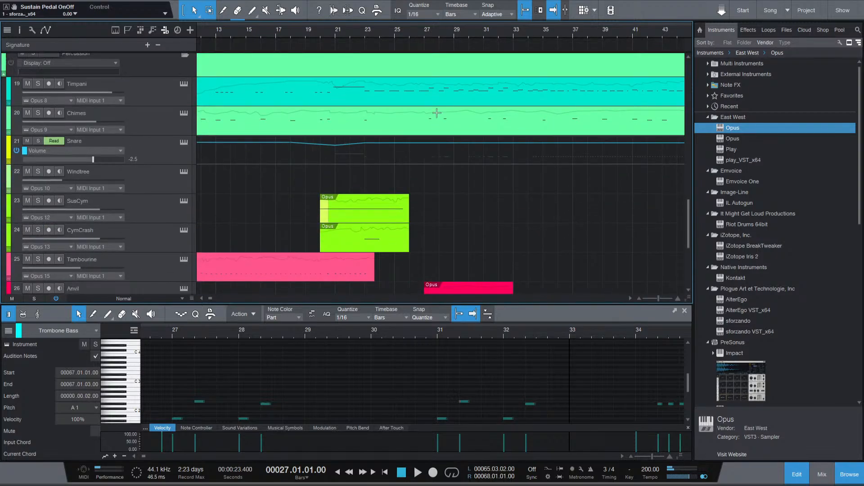
{"action": "scroll", "coordinate": [436, 127], "scroll_direction": "up", "scroll_amount": 2}
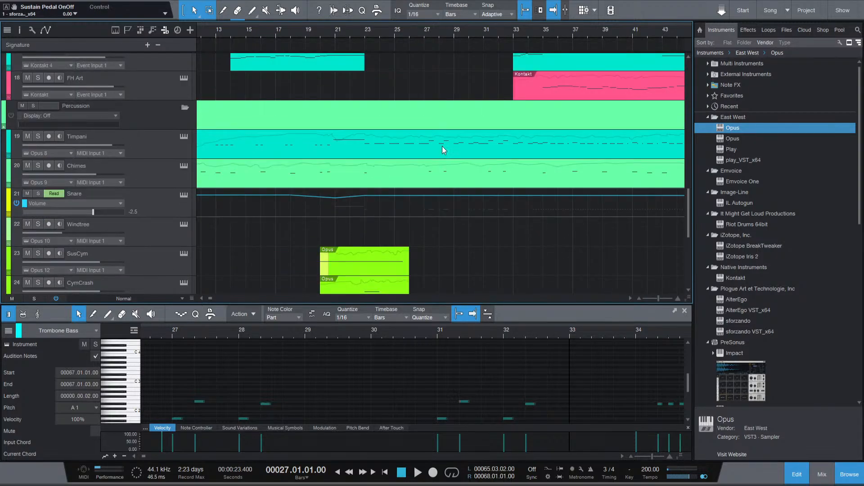
{"action": "scroll", "coordinate": [433, 149], "scroll_direction": "up", "scroll_amount": 12}
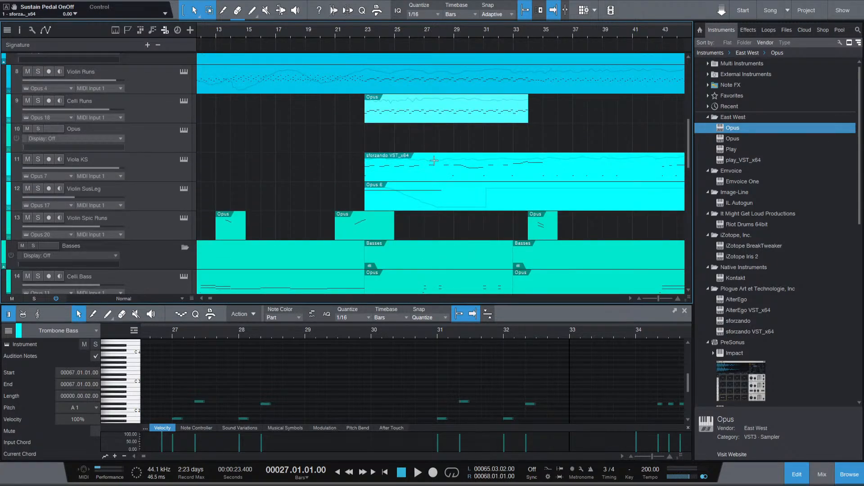
{"action": "scroll", "coordinate": [431, 169], "scroll_direction": "up", "scroll_amount": 2}
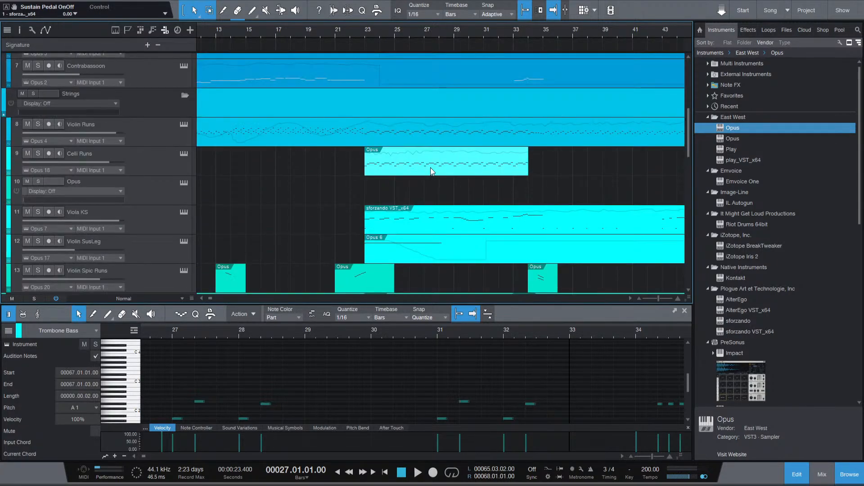
{"action": "scroll", "coordinate": [430, 171], "scroll_direction": "up", "scroll_amount": 2}
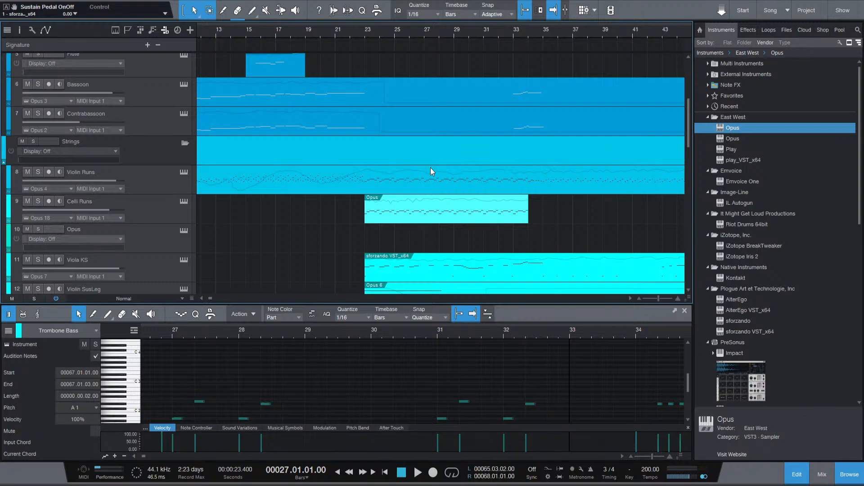
{"action": "scroll", "coordinate": [430, 167], "scroll_direction": "up", "scroll_amount": 4}
{"action": "scroll", "coordinate": [430, 168], "scroll_direction": "down", "scroll_amount": 7}
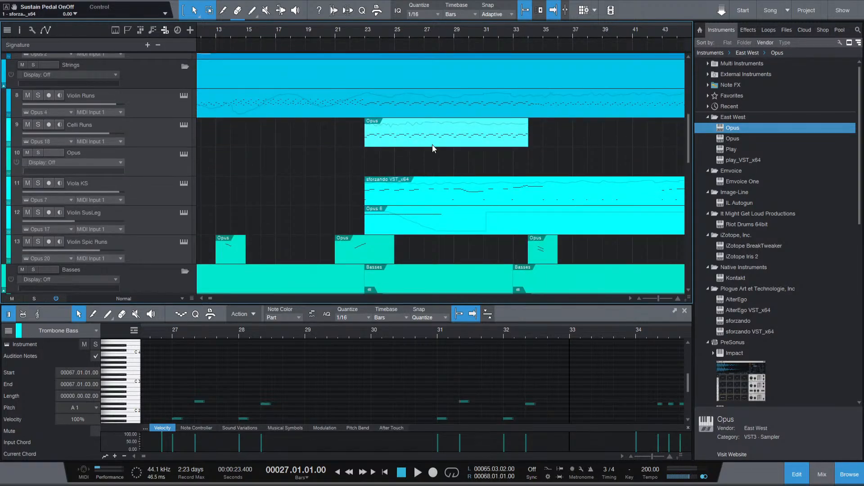
Play the passage at bar 27 briefly and set the playhead back to 27.01.01.
{"action": "key", "text": "space"}
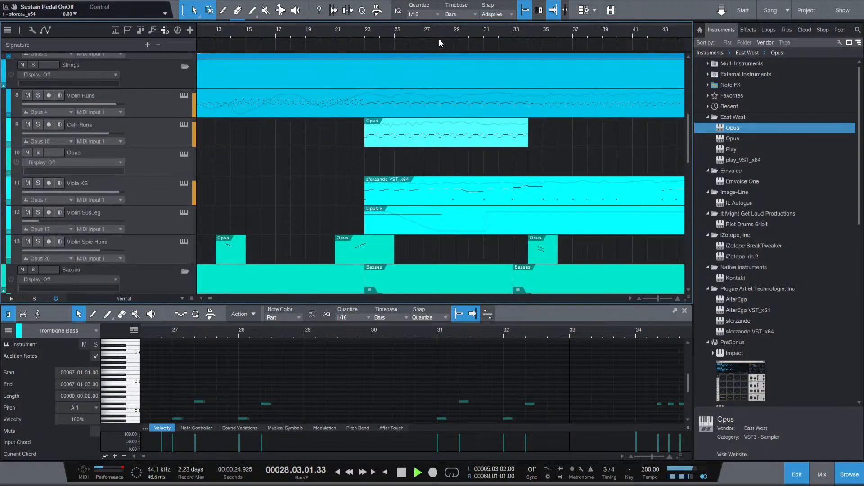
{"action": "key", "text": "space"}
{"action": "left_click", "coordinate": [421, 34]}
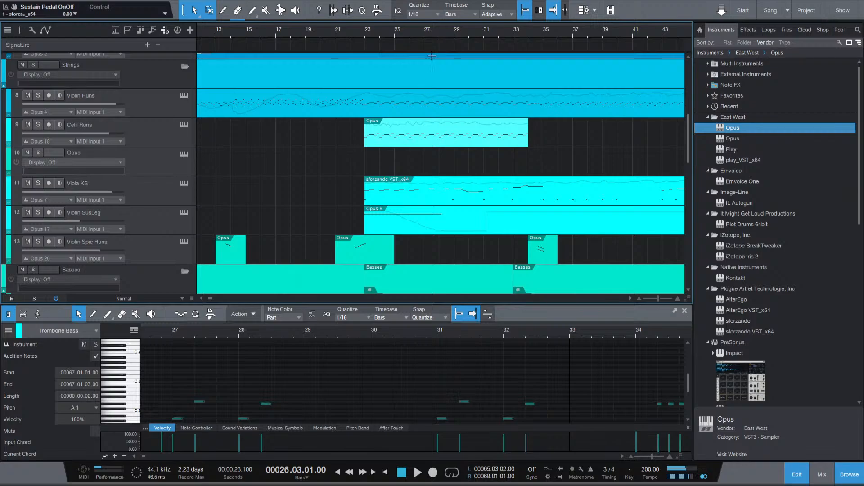
{"action": "left_click", "coordinate": [423, 34]}
Look through the percussion and choir tracks around bar 27 for parts that accent the bass hits.
{"action": "scroll", "coordinate": [419, 107], "scroll_direction": "down", "scroll_amount": 10}
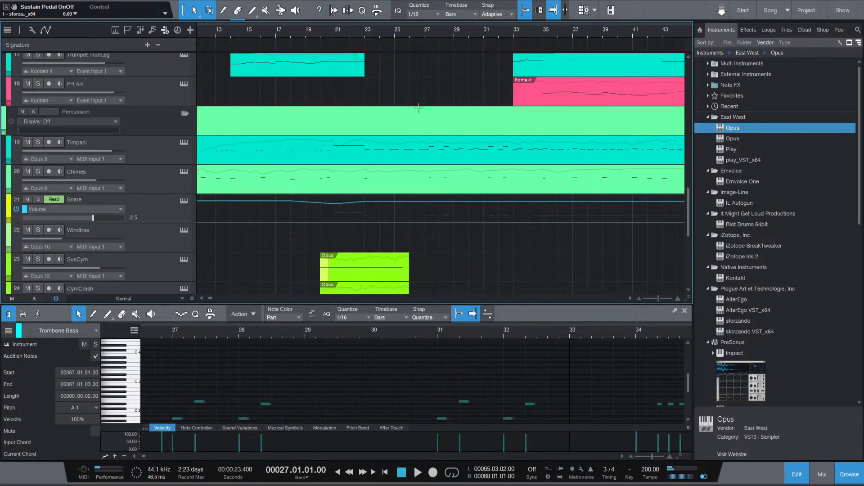
{"action": "scroll", "coordinate": [444, 85], "scroll_direction": "up", "scroll_amount": 1}
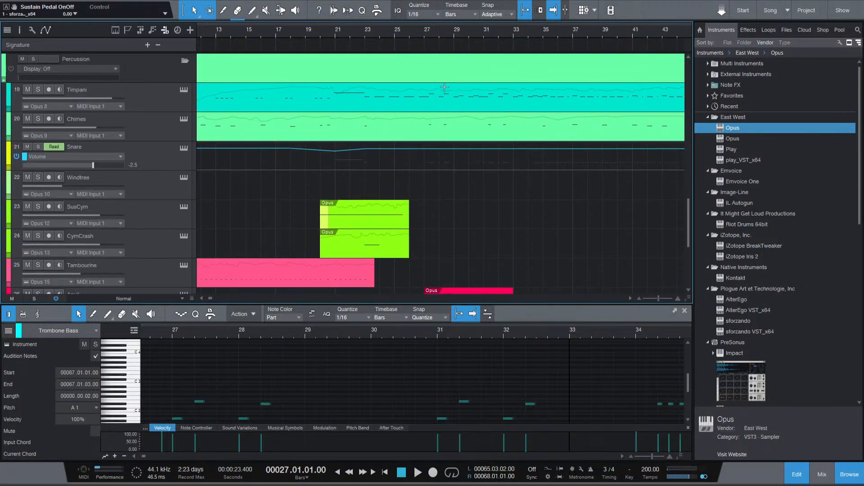
{"action": "scroll", "coordinate": [441, 90], "scroll_direction": "down", "scroll_amount": 6}
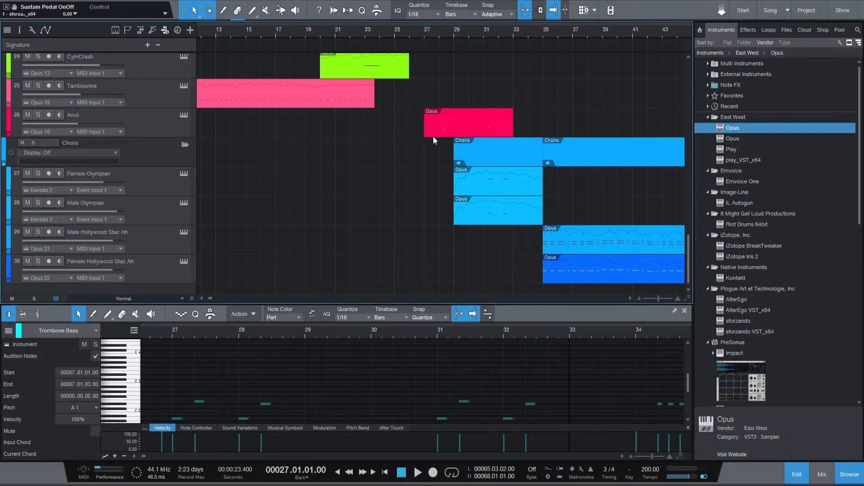
{"action": "scroll", "coordinate": [433, 136], "scroll_direction": "down", "scroll_amount": 1}
{"action": "scroll", "coordinate": [433, 136], "scroll_direction": "up", "scroll_amount": 5}
{"action": "scroll", "coordinate": [433, 134], "scroll_direction": "down", "scroll_amount": 5}
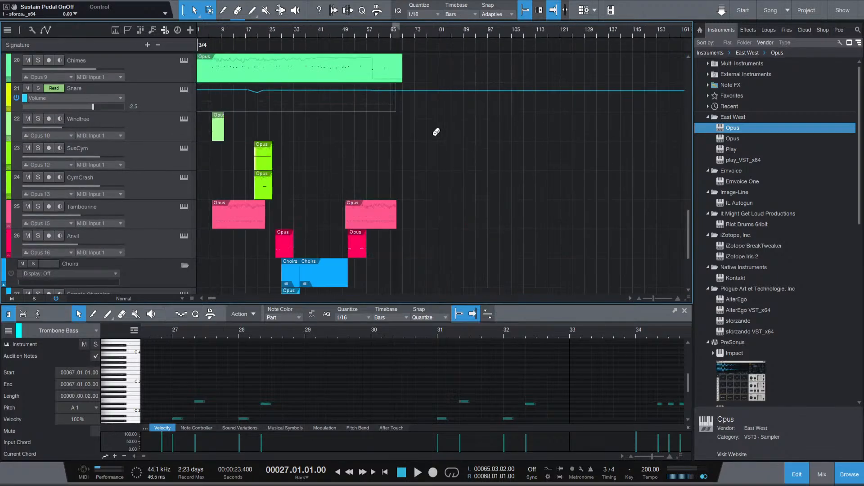
{"action": "scroll", "coordinate": [306, 108], "scroll_direction": "up", "scroll_amount": 6}
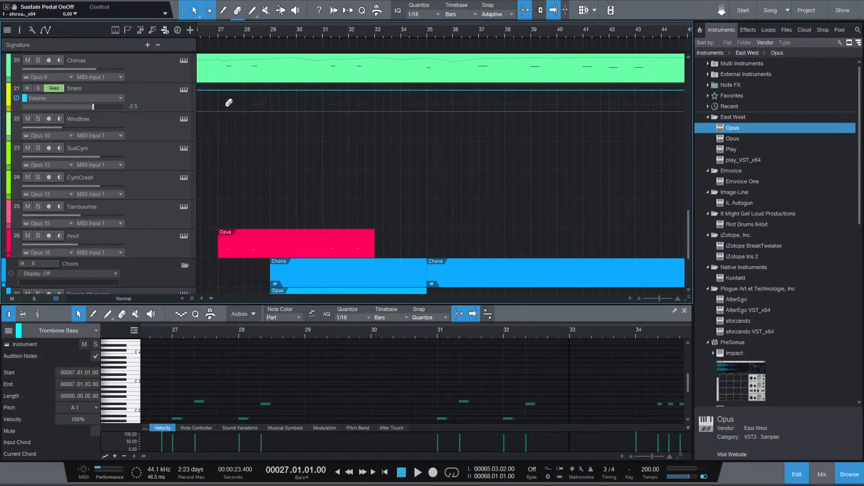
Hide the automation on the Snare track and select its notes in bars 27–28 in the note editor.
{"action": "left_click", "coordinate": [141, 106]}
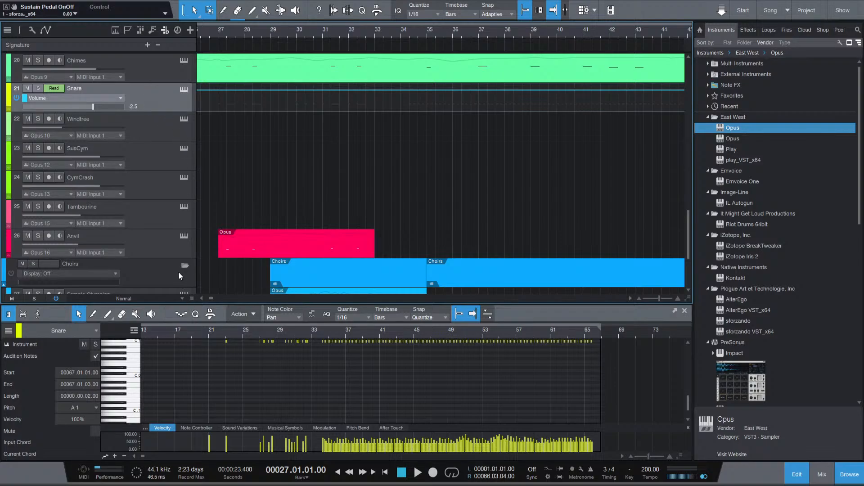
{"action": "key", "text": "a"}
{"action": "scroll", "coordinate": [356, 141], "scroll_direction": "down", "scroll_amount": 3}
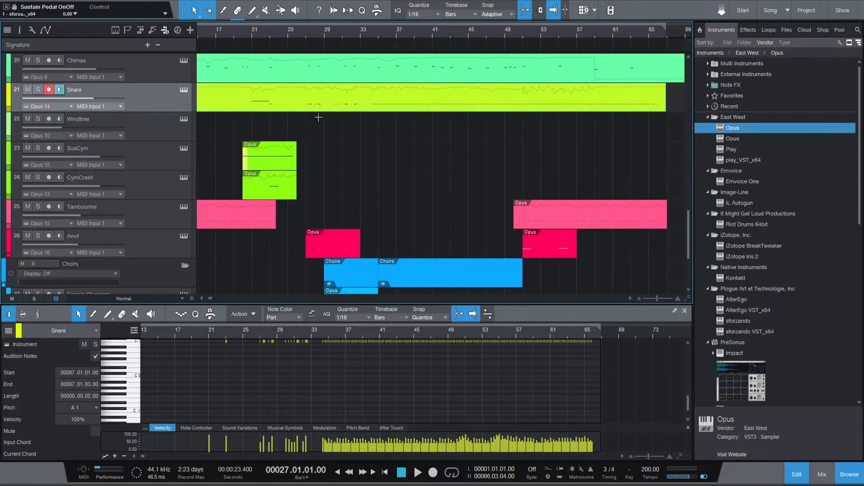
{"action": "scroll", "coordinate": [275, 388], "scroll_direction": "up", "scroll_amount": 5}
{"action": "left_click_drag", "start_coordinate": [293, 357], "coordinate": [222, 341]}
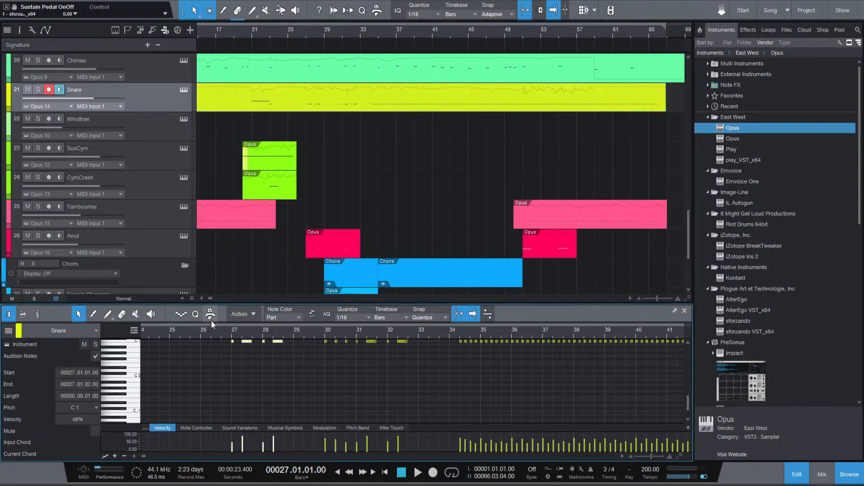
Extend the end of the Snare part past bar 69 and start playback from about bar 66.
{"action": "scroll", "coordinate": [452, 203], "scroll_direction": "down", "scroll_amount": 4}
{"action": "scroll", "coordinate": [438, 187], "scroll_direction": "right", "scroll_amount": 5}
{"action": "scroll", "coordinate": [288, 143], "scroll_direction": "left", "scroll_amount": 4}
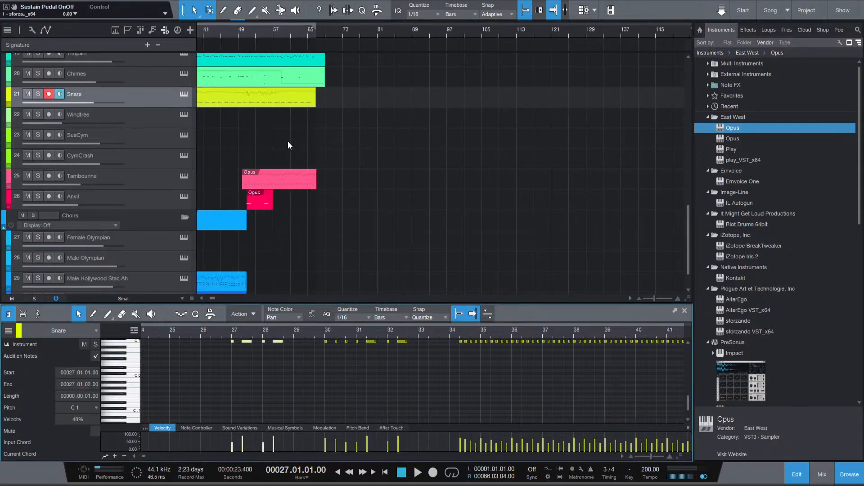
{"action": "scroll", "coordinate": [300, 122], "scroll_direction": "up", "scroll_amount": 5}
{"action": "left_click_drag", "start_coordinate": [390, 105], "coordinate": [460, 102]}
{"action": "left_click", "coordinate": [382, 32]}
{"action": "key", "text": "space"}
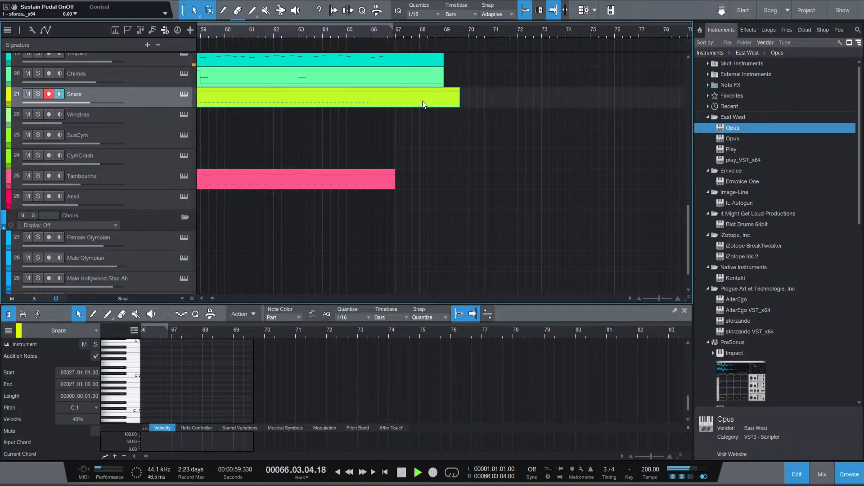
Paste the snare hits from bars 27–28 at bar 66 of the Snare part and play them back.
{"action": "key", "text": "space"}
{"action": "left_click", "coordinate": [369, 35]}
{"action": "scroll", "coordinate": [252, 387], "scroll_direction": "up", "scroll_amount": 2}
{"action": "scroll", "coordinate": [201, 376], "scroll_direction": "down", "scroll_amount": 4}
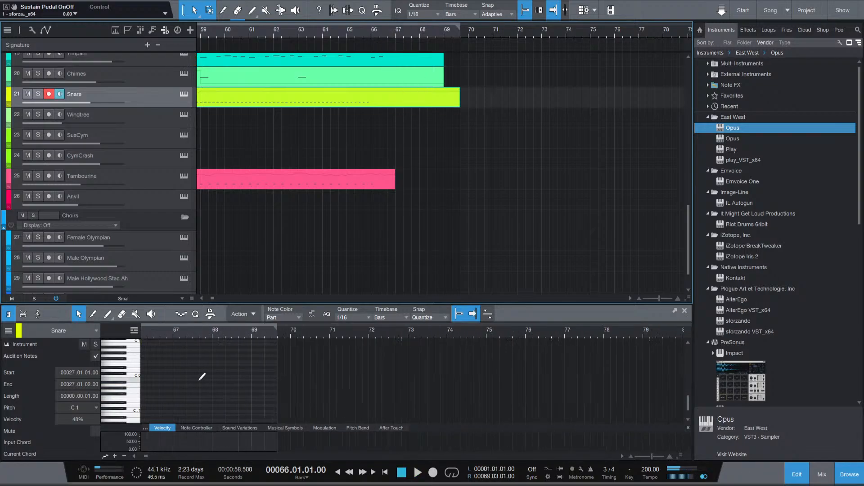
{"action": "scroll", "coordinate": [171, 370], "scroll_direction": "up", "scroll_amount": 6}
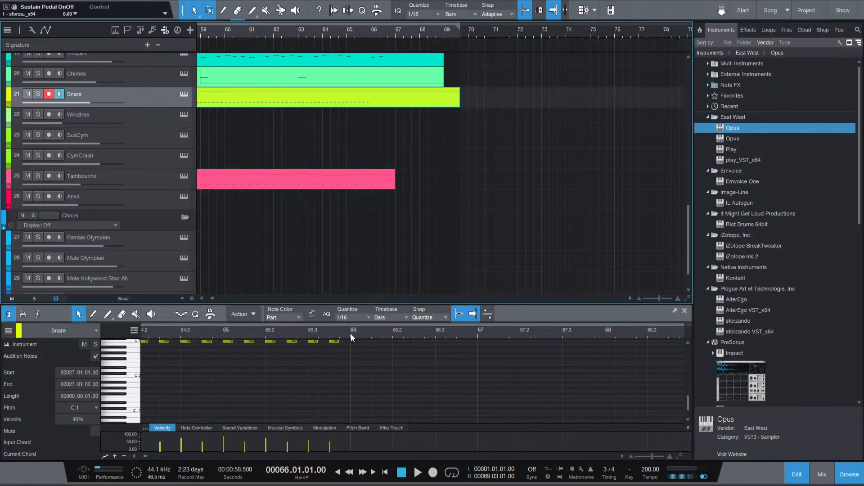
{"action": "key", "text": "ctrl+v"}
{"action": "key", "text": "space"}
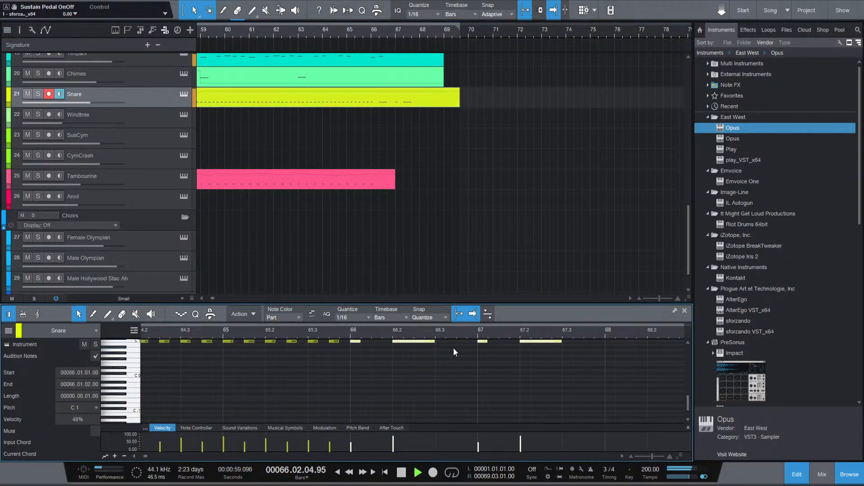
{"action": "key", "text": "space"}
Raise the velocity of the snare hit at bar 67 slightly and replay the passage from bar 66.
{"action": "left_click", "coordinate": [472, 442]}
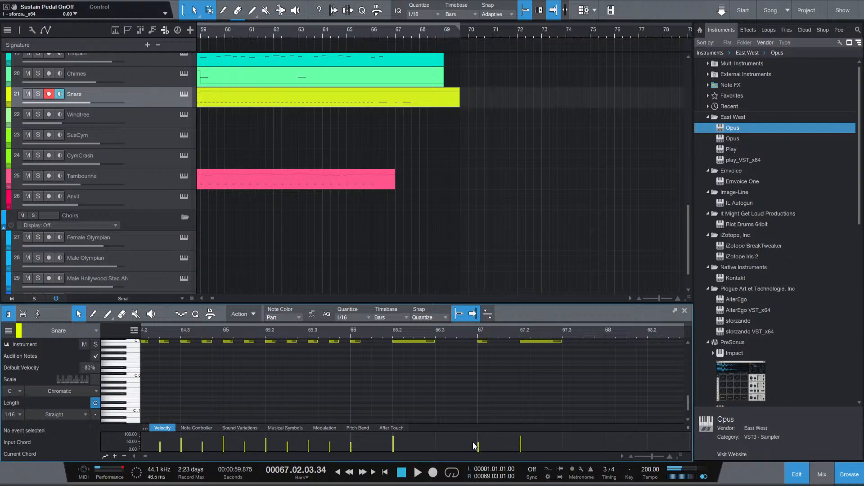
{"action": "left_click_drag", "start_coordinate": [478, 450], "coordinate": [478, 440]}
{"action": "left_click", "coordinate": [354, 330]}
{"action": "key", "text": "space"}
{"action": "key", "text": "space"}
Open the Chimes part in the note editor and play the ending from about bar 65.
{"action": "scroll", "coordinate": [378, 167], "scroll_direction": "down", "scroll_amount": 2}
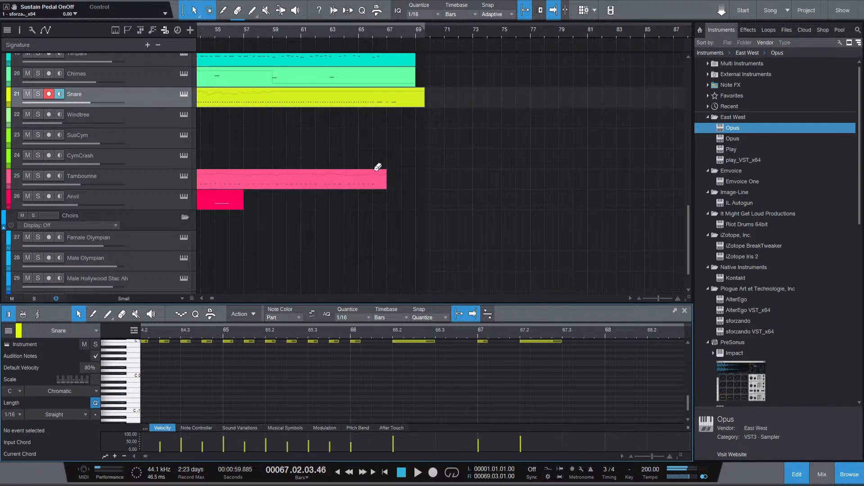
{"action": "scroll", "coordinate": [378, 167], "scroll_direction": "left", "scroll_amount": 4}
{"action": "left_click", "coordinate": [483, 81]}
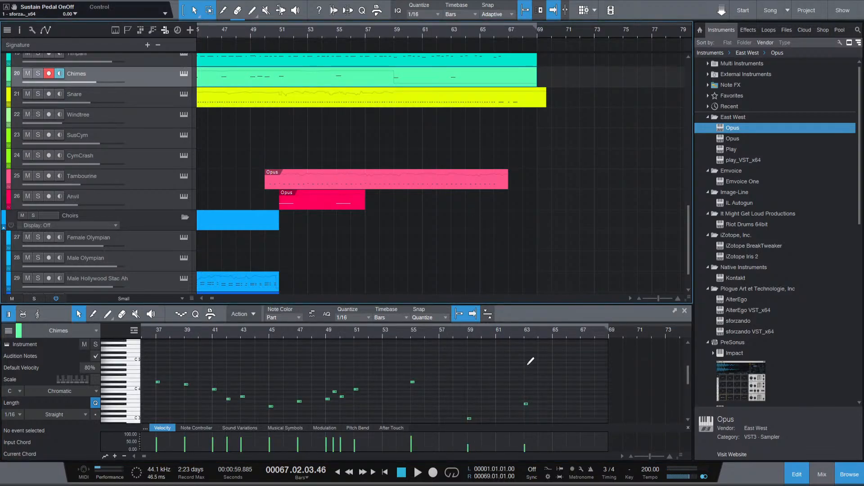
{"action": "scroll", "coordinate": [425, 234], "scroll_direction": "down", "scroll_amount": 5}
{"action": "scroll", "coordinate": [231, 116], "scroll_direction": "up", "scroll_amount": 4}
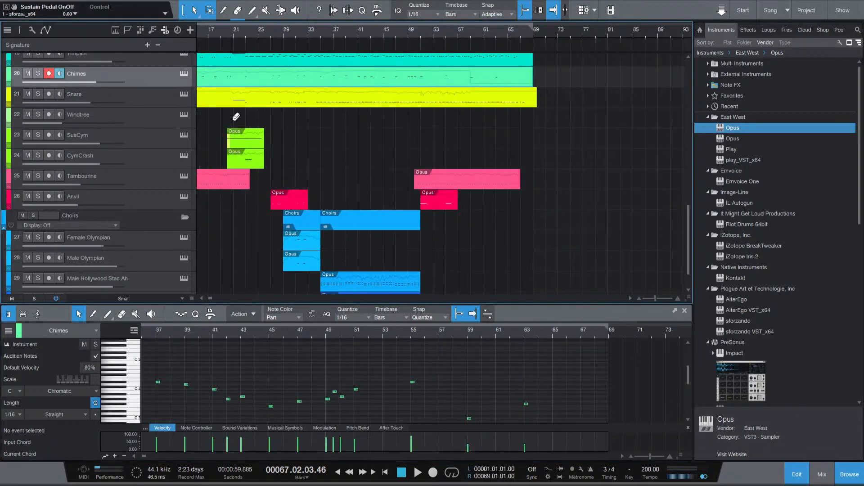
{"action": "scroll", "coordinate": [585, 382], "scroll_direction": "up", "scroll_amount": 2}
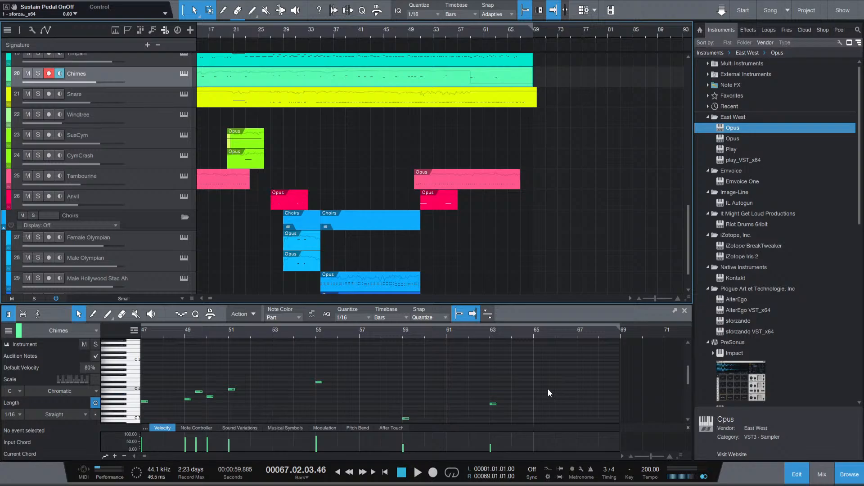
{"action": "left_click", "coordinate": [532, 334]}
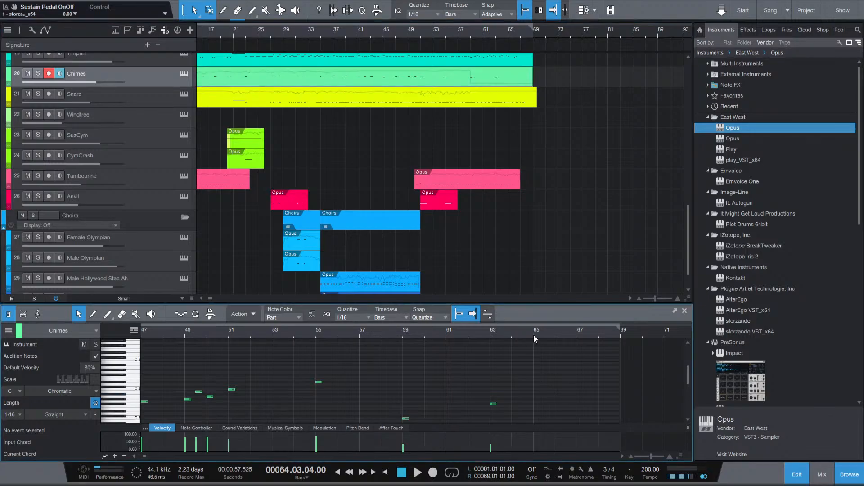
{"action": "key", "text": "space"}
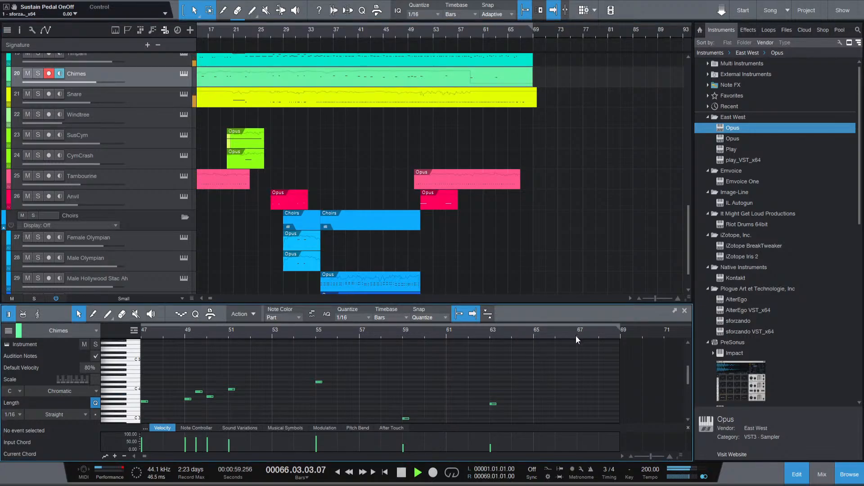
{"action": "key", "text": "space"}
{"action": "scroll", "coordinate": [566, 336], "scroll_direction": "up", "scroll_amount": 8}
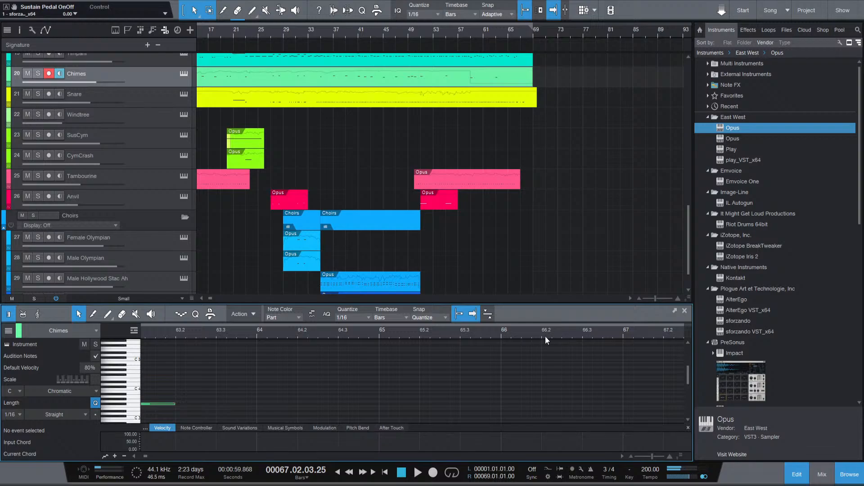
{"action": "key", "text": "space"}
{"action": "key", "text": "space"}
Try a D#4 chime note at 66.02.01.00 with a length of two sixteenths.
{"action": "left_click", "coordinate": [546, 381]}
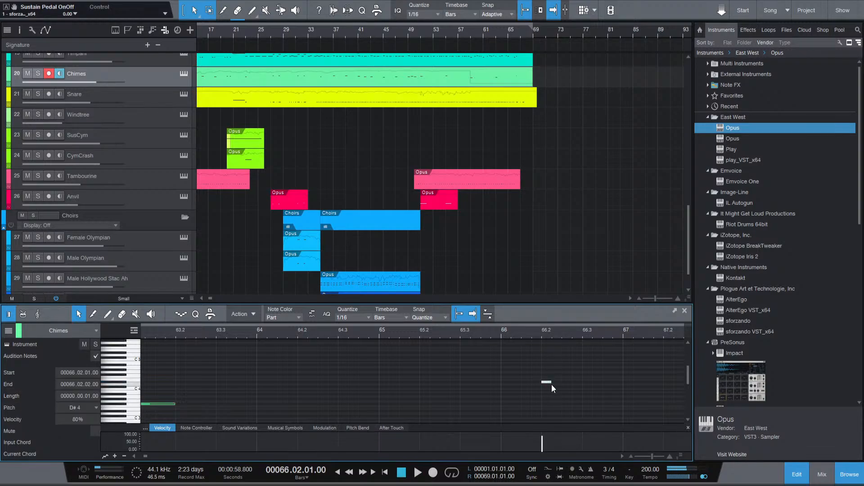
{"action": "left_click_drag", "start_coordinate": [551, 382], "coordinate": [561, 383]}
{"action": "scroll", "coordinate": [562, 380], "scroll_direction": "up", "scroll_amount": 1, "text": "ctrl"}
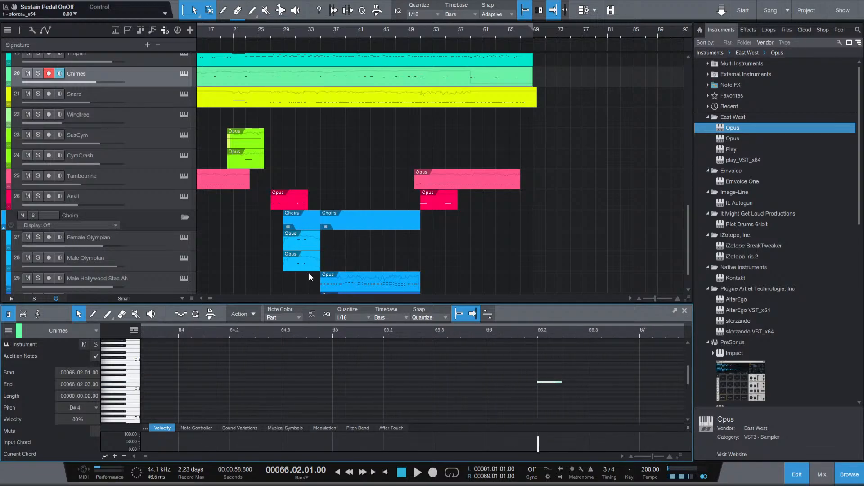
{"action": "scroll", "coordinate": [355, 180], "scroll_direction": "down", "scroll_amount": 2, "text": "ctrl"}
{"action": "scroll", "coordinate": [263, 142], "scroll_direction": "up", "scroll_amount": 4, "text": "ctrl"}
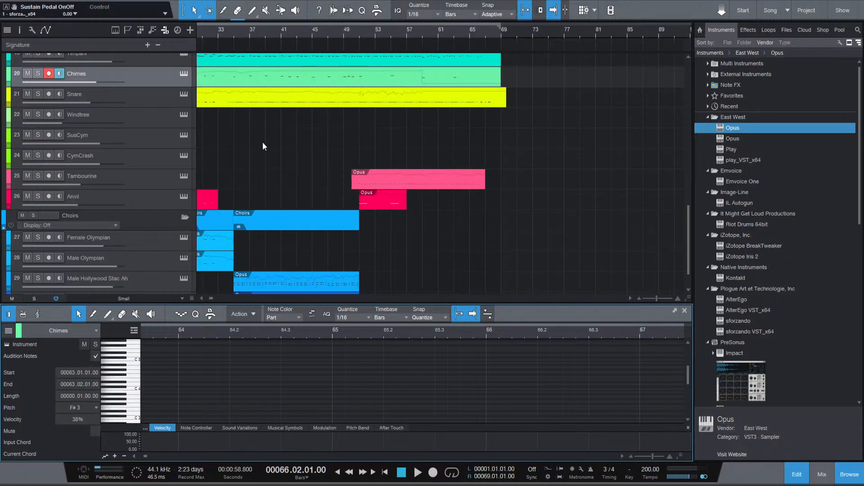
Play the earlier passage from bars 29 and 27, and select the two Chimes notes in bars 27–28.
{"action": "scroll", "coordinate": [290, 97], "scroll_direction": "left", "scroll_amount": 3}
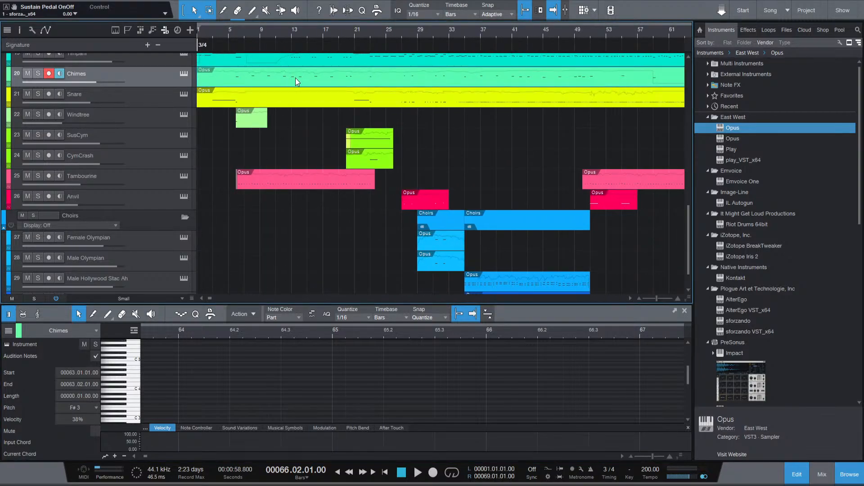
{"action": "left_click", "coordinate": [417, 32]}
{"action": "key", "text": "space"}
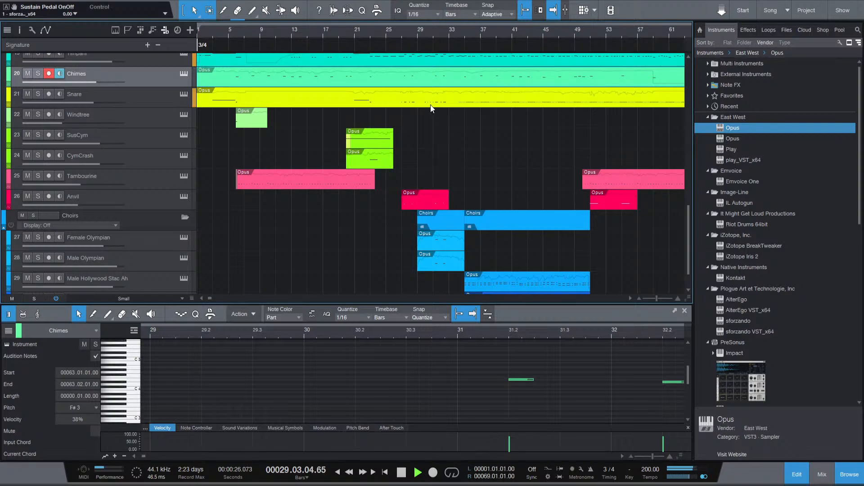
{"action": "left_click", "coordinate": [400, 36]}
{"action": "key", "text": "space"}
{"action": "key", "text": "space"}
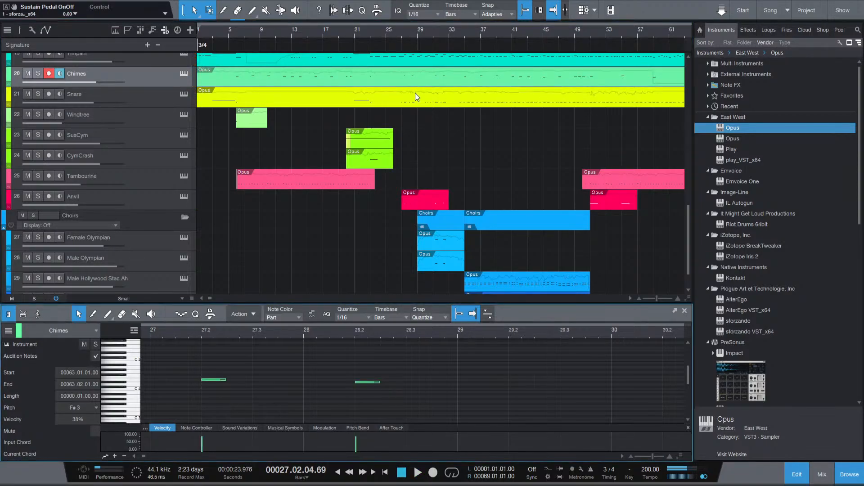
{"action": "scroll", "coordinate": [382, 389], "scroll_direction": "down", "scroll_amount": 1}
{"action": "left_click_drag", "start_coordinate": [393, 396], "coordinate": [203, 346]}
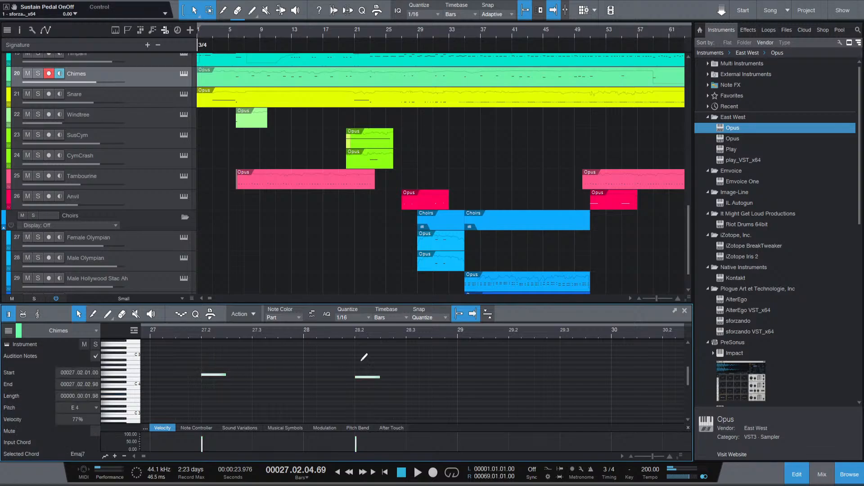
Play the ending from about bar 60 and again from about bar 65 to find where the chimes belong.
{"action": "scroll", "coordinate": [502, 207], "scroll_direction": "down", "scroll_amount": 10}
{"action": "scroll", "coordinate": [270, 151], "scroll_direction": "right", "scroll_amount": 2}
{"action": "scroll", "coordinate": [234, 165], "scroll_direction": "left", "scroll_amount": 3}
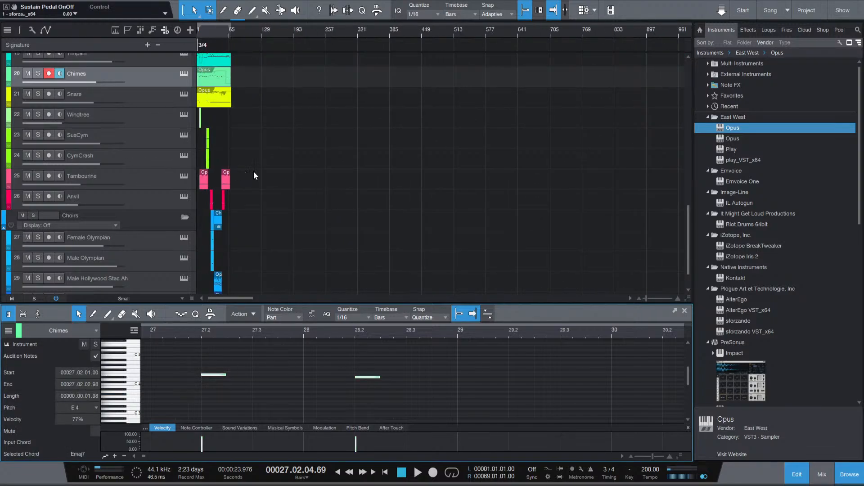
{"action": "scroll", "coordinate": [254, 176], "scroll_direction": "up", "scroll_amount": 8}
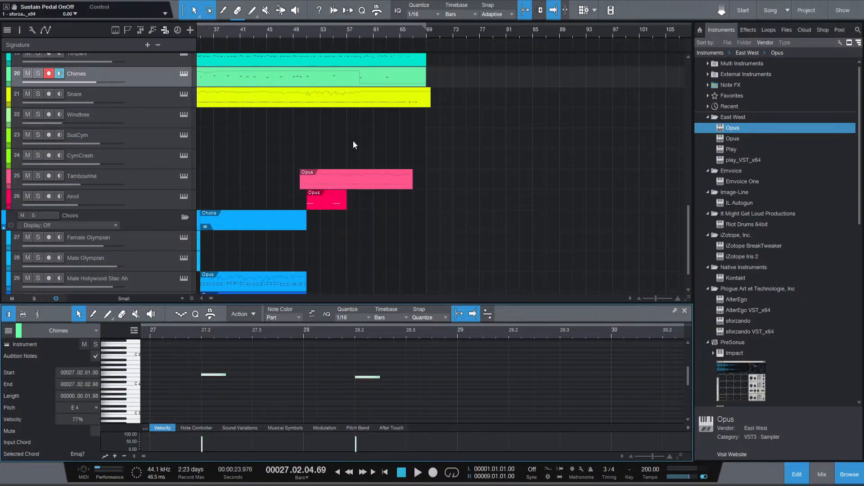
{"action": "left_click", "coordinate": [369, 34]}
{"action": "key", "text": "space"}
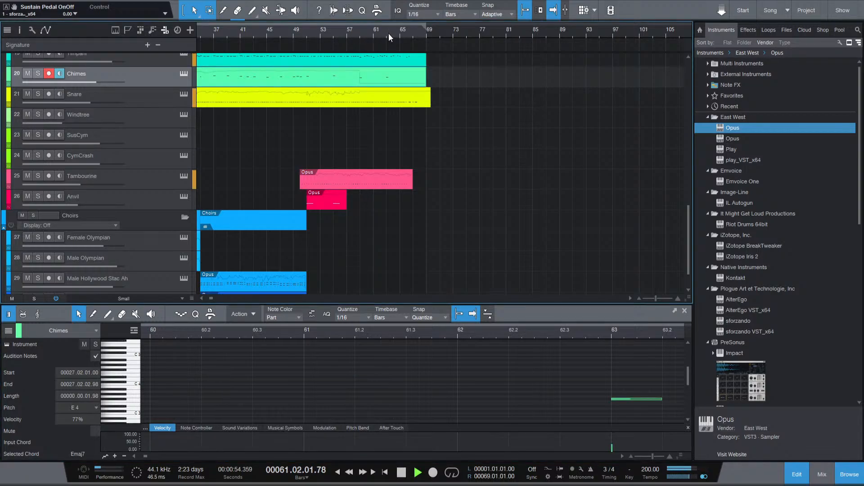
{"action": "left_click", "coordinate": [401, 36]}
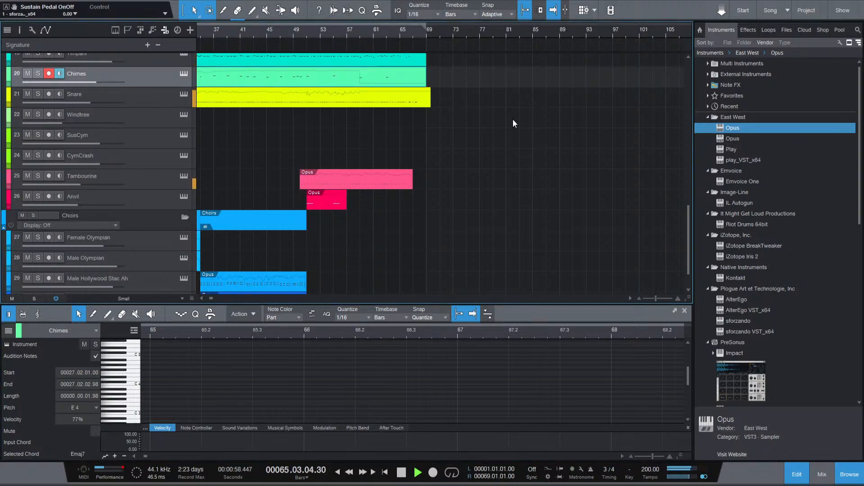
{"action": "key", "text": "space"}
Paste the two chime notes at bar 66, shift them one beat later to 66.02.01.00 and play them back.
{"action": "scroll", "coordinate": [400, 165], "scroll_direction": "up", "scroll_amount": 3, "text": "ctrl"}
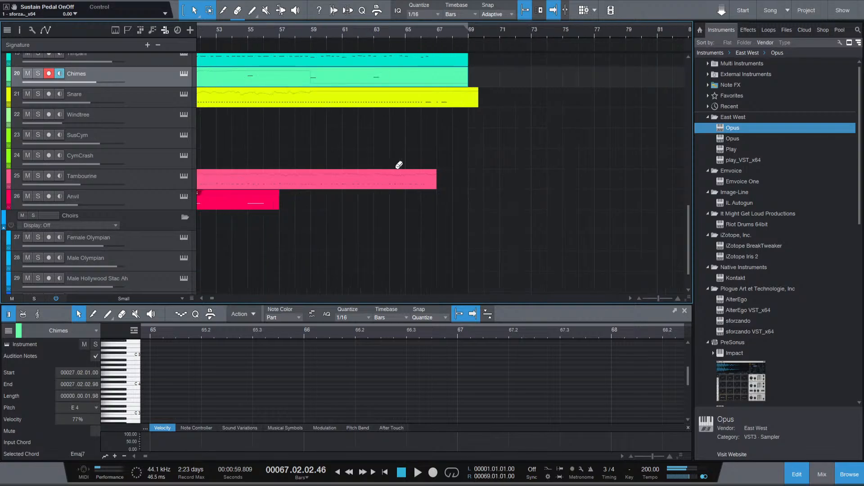
{"action": "left_click", "coordinate": [419, 31]}
{"action": "key", "text": "space"}
{"action": "key", "text": "space"}
{"action": "key", "text": "ctrl+v"}
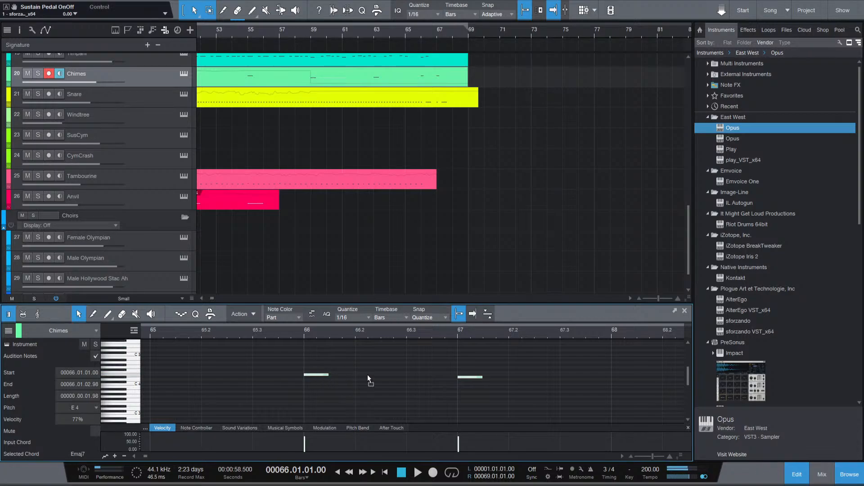
{"action": "key", "text": "alt+Right"}
{"action": "key", "text": "space"}
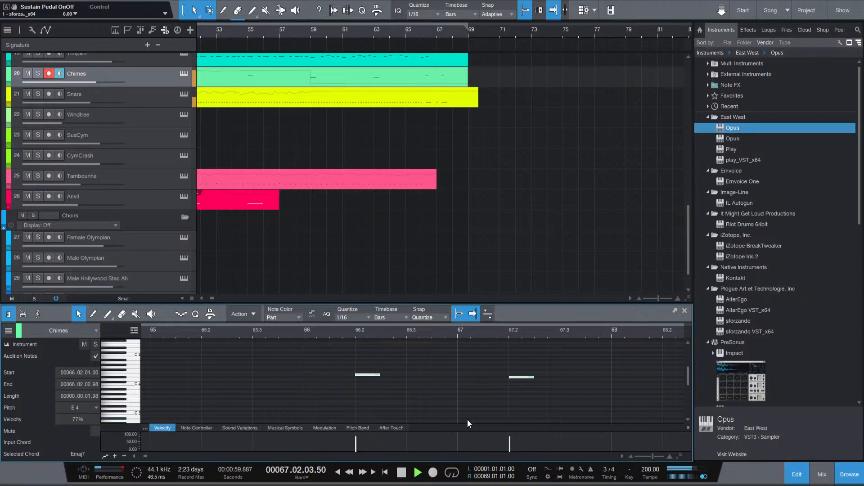
Lower the velocity of both pasted chime notes, shorten them to about one sixteenth, and play the result.
{"action": "key", "text": "space"}
{"action": "left_click_drag", "start_coordinate": [356, 437], "coordinate": [357, 446]}
{"action": "left_click_drag", "start_coordinate": [377, 374], "coordinate": [367, 374]}
{"action": "key", "text": "space"}
{"action": "left_click", "coordinate": [387, 383]}
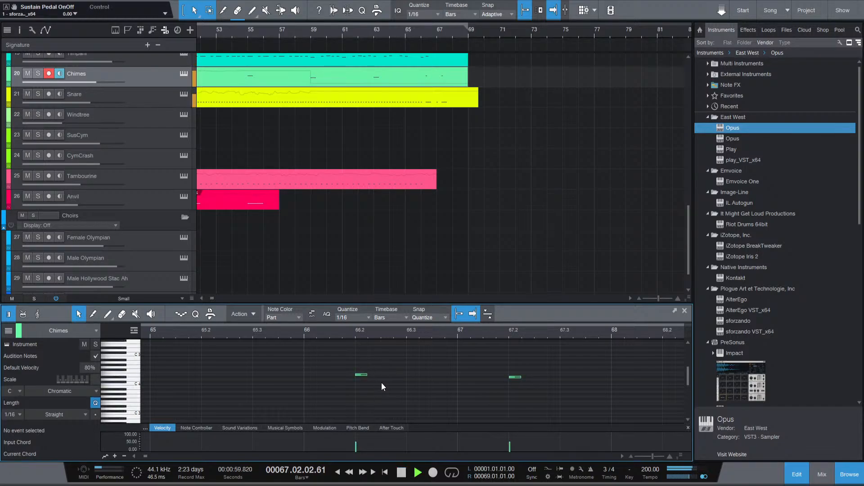
{"action": "key", "text": "space"}
Look through the bass, brass and percussion tracks and play the earlier passage from bar 25.
{"action": "scroll", "coordinate": [379, 360], "scroll_direction": "down", "scroll_amount": 3}
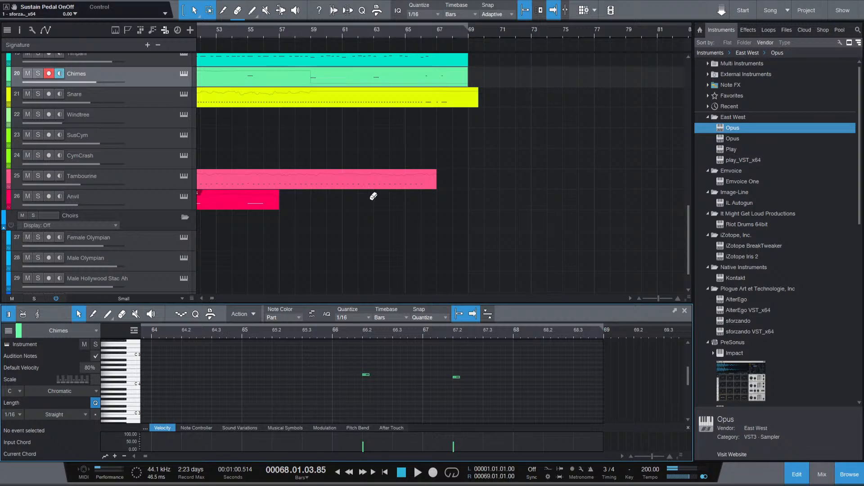
{"action": "scroll", "coordinate": [371, 198], "scroll_direction": "down", "scroll_amount": 5}
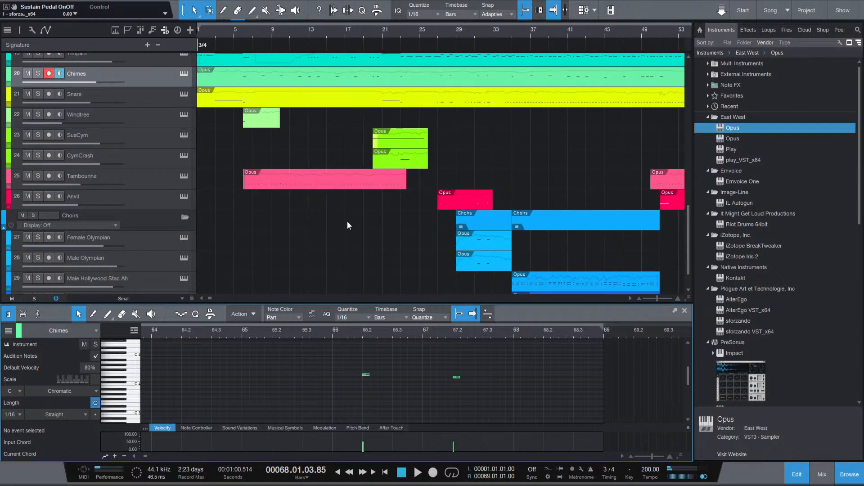
{"action": "left_click", "coordinate": [248, 32]}
{"action": "scroll", "coordinate": [304, 128], "scroll_direction": "up", "scroll_amount": 2}
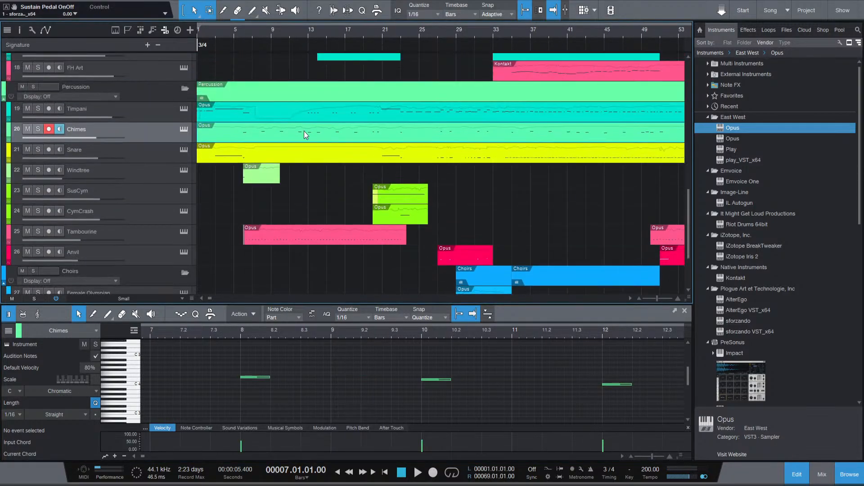
{"action": "scroll", "coordinate": [342, 135], "scroll_direction": "up", "scroll_amount": 2}
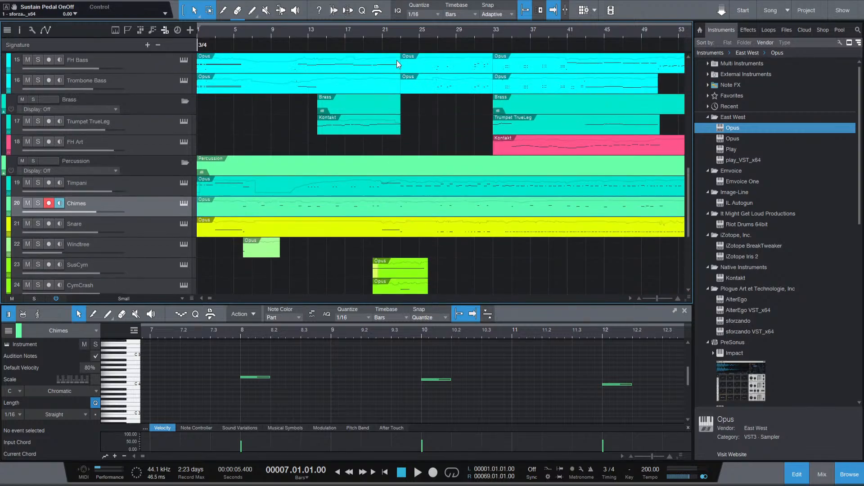
{"action": "left_click", "coordinate": [421, 32]}
{"action": "key", "text": "space"}
{"action": "scroll", "coordinate": [468, 117], "scroll_direction": "up", "scroll_amount": 1}
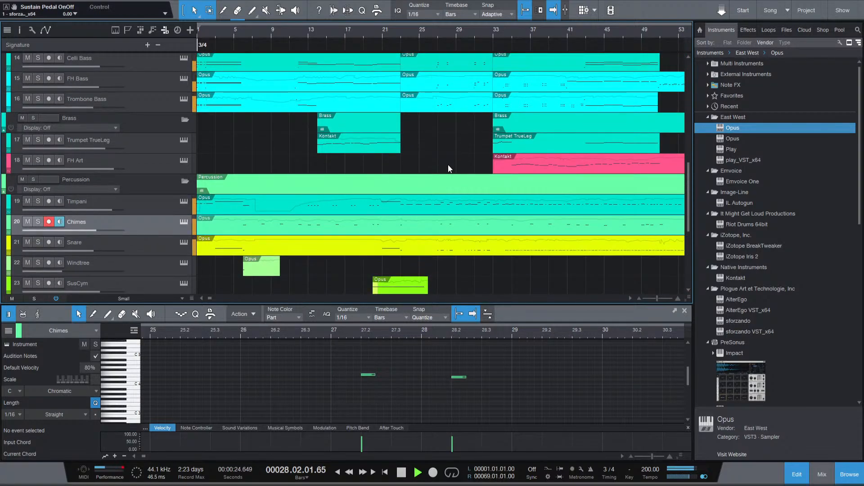
{"action": "key", "text": "space"}
Open the Timpani part in the note editor, show its notes around bar 28 and start playback there.
{"action": "left_click", "coordinate": [443, 211]}
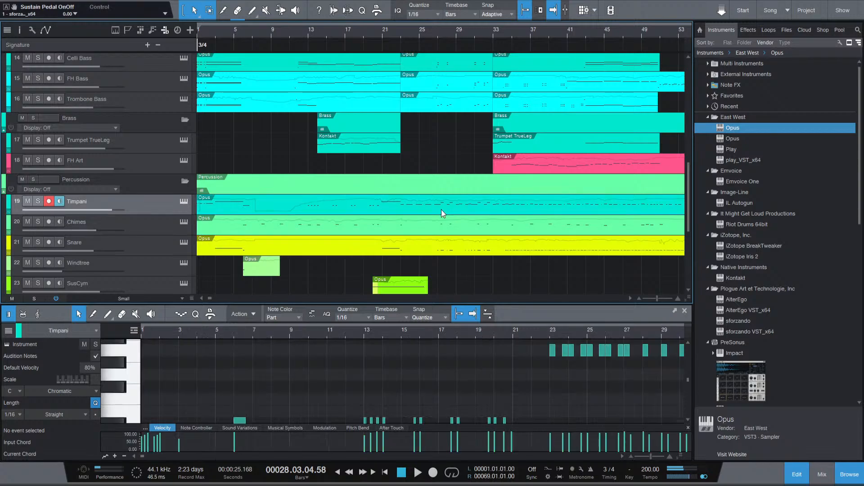
{"action": "scroll", "coordinate": [535, 354], "scroll_direction": "down", "scroll_amount": 5}
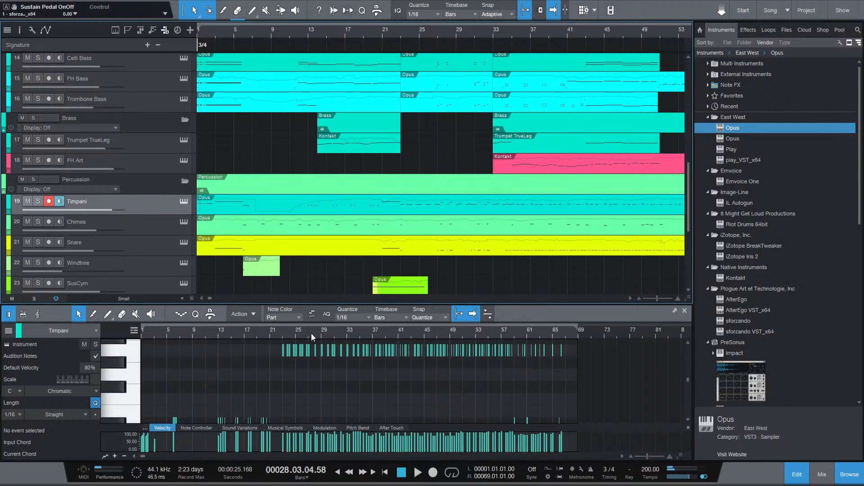
{"action": "scroll", "coordinate": [304, 345], "scroll_direction": "up", "scroll_amount": 5}
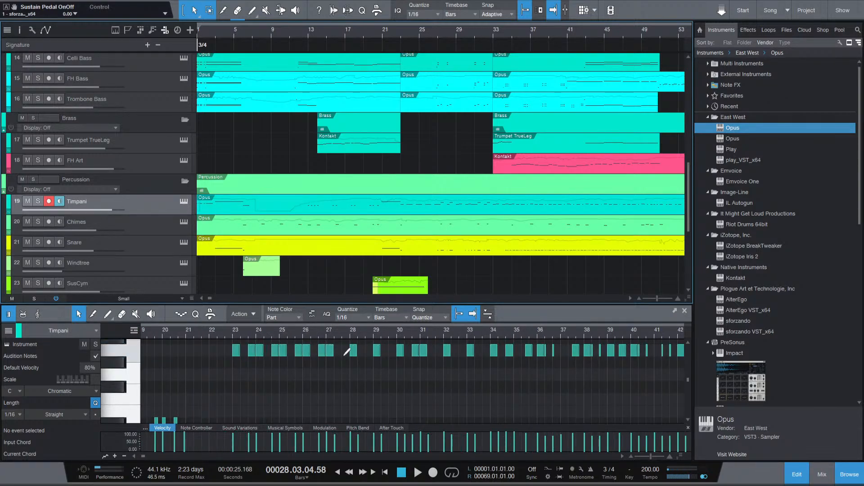
{"action": "scroll", "coordinate": [358, 358], "scroll_direction": "up", "scroll_amount": 3}
{"action": "key", "text": "space"}
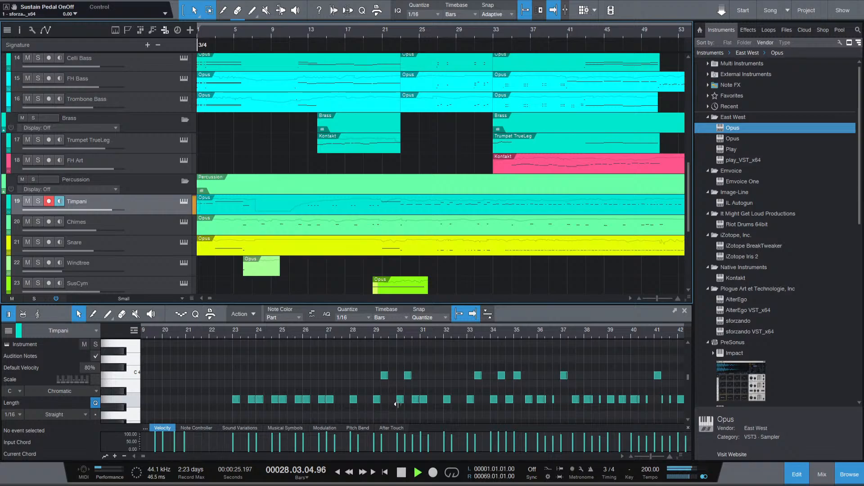
Copy the two Timpani A3 notes at the start of bars 27 and 28 to 66.03.01.00 and play them back.
{"action": "key", "text": "space"}
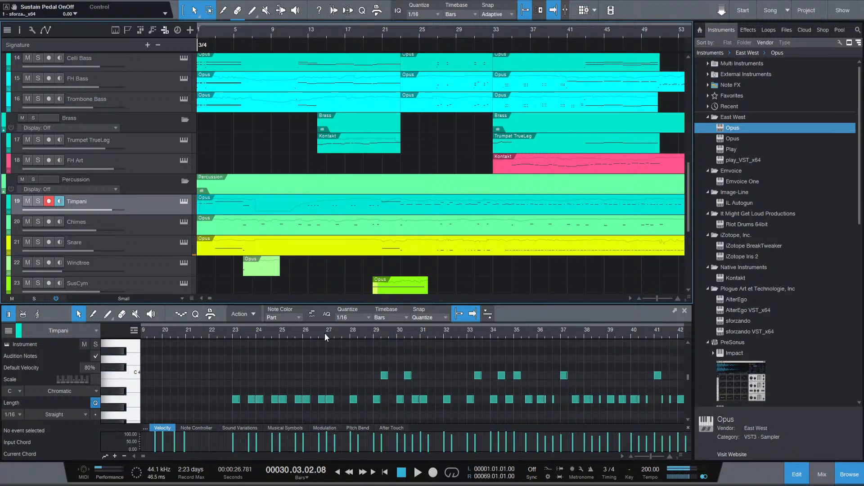
{"action": "key", "text": "space"}
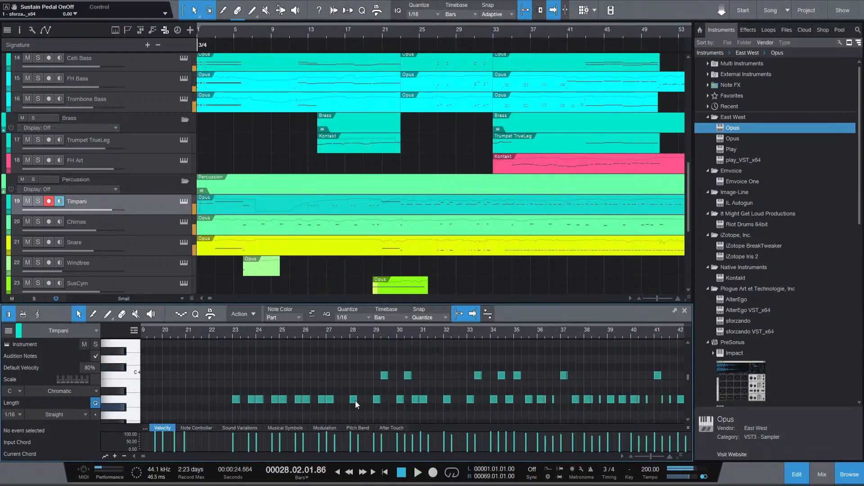
{"action": "left_click", "coordinate": [330, 399]}
{"action": "key", "text": "shift+f"}
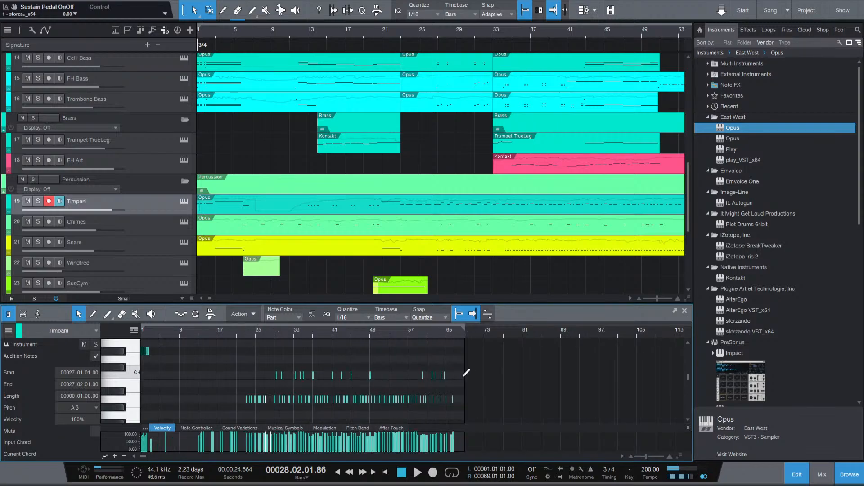
{"action": "scroll", "coordinate": [453, 375], "scroll_direction": "up", "scroll_amount": 6}
{"action": "left_click", "coordinate": [484, 333]}
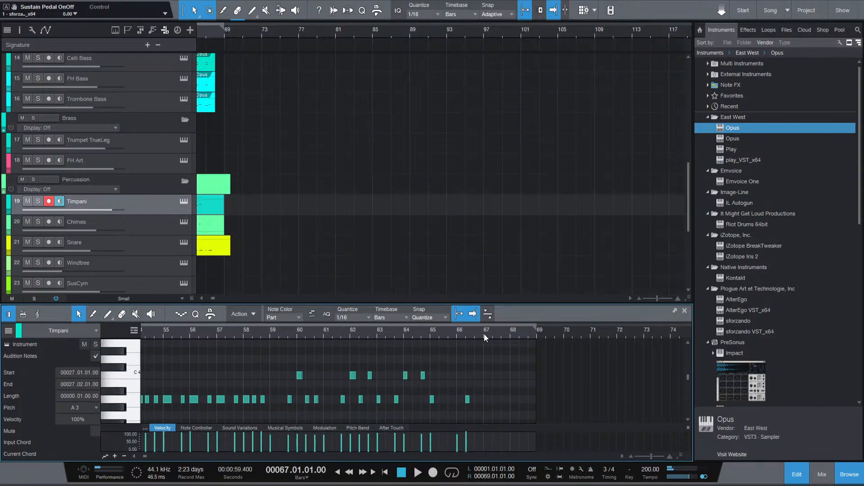
{"action": "key", "text": "space"}
{"action": "key", "text": "space"}
{"action": "left_click", "coordinate": [474, 334]}
{"action": "key", "text": "ctrl+v"}
{"action": "key", "text": "space"}
{"action": "key", "text": "space"}
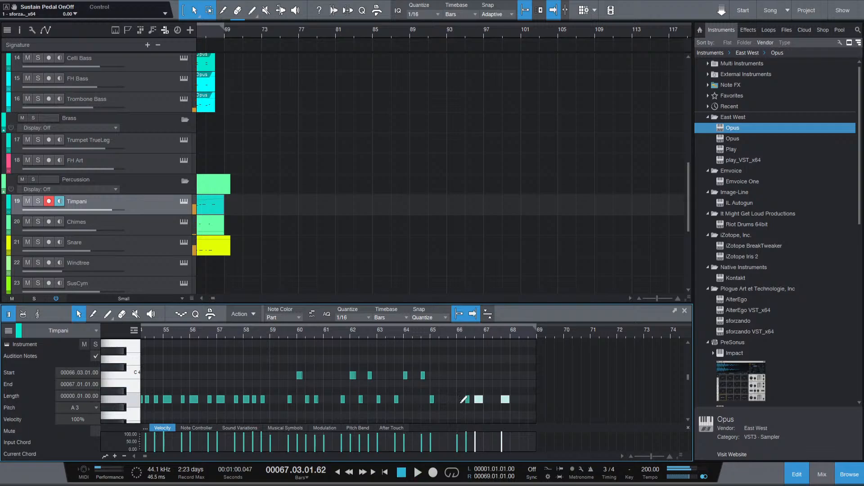
Delete the two pasted Timpani notes, duplicate bar 66's two-note figure into bar 67 and play it back.
{"action": "scroll", "coordinate": [460, 399], "scroll_direction": "up", "scroll_amount": 3}
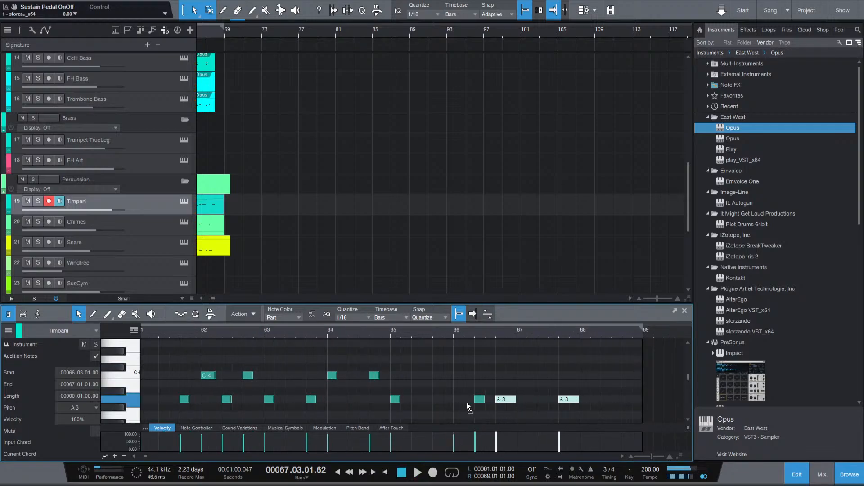
{"action": "left_click_drag", "start_coordinate": [452, 402], "coordinate": [491, 349]}
{"action": "scroll", "coordinate": [458, 398], "scroll_direction": "down", "scroll_amount": 5}
{"action": "key", "text": "Delete"}
{"action": "key", "text": "ctrl+d"}
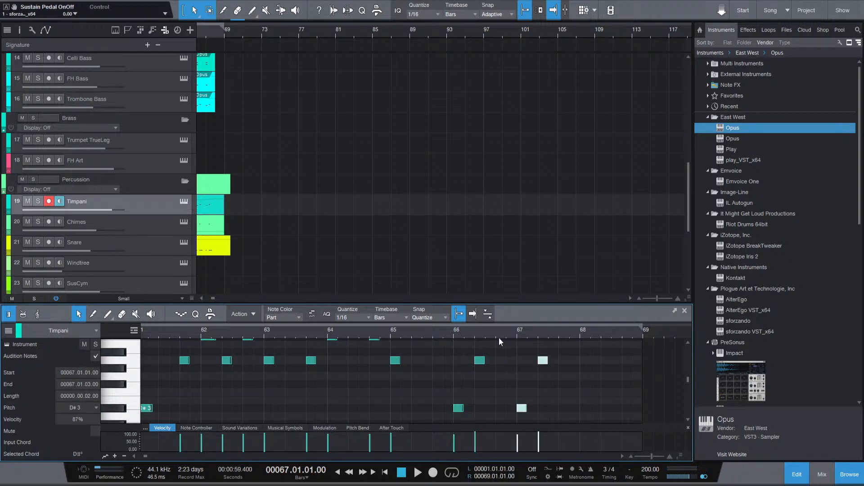
{"action": "key", "text": "space"}
{"action": "key", "text": "space"}
{"action": "left_click", "coordinate": [513, 360]}
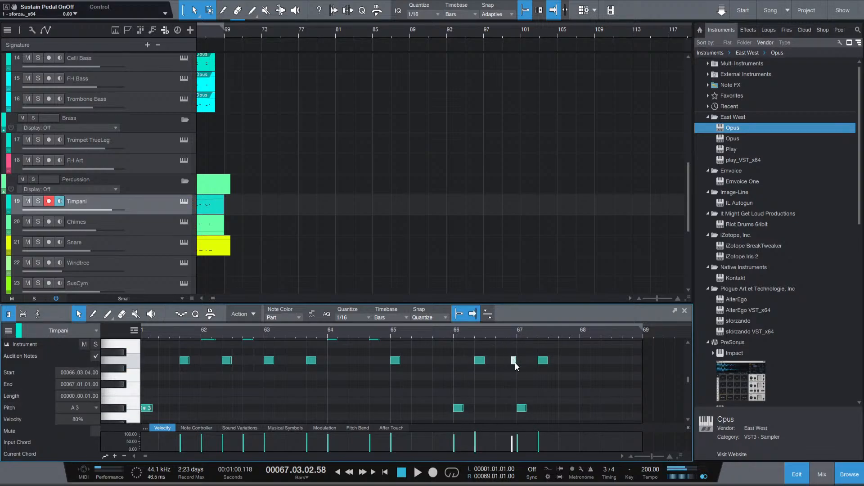
{"action": "key", "text": "ctrl+z"}
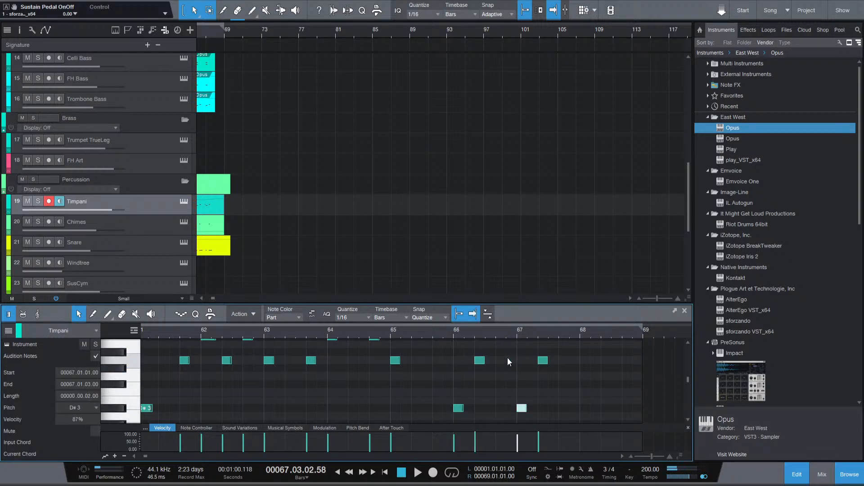
Play the ending from bar 66 while looking over the string, woodwind and reference tracks.
{"action": "left_click", "coordinate": [455, 333]}
{"action": "scroll", "coordinate": [239, 178], "scroll_direction": "down", "scroll_amount": 3}
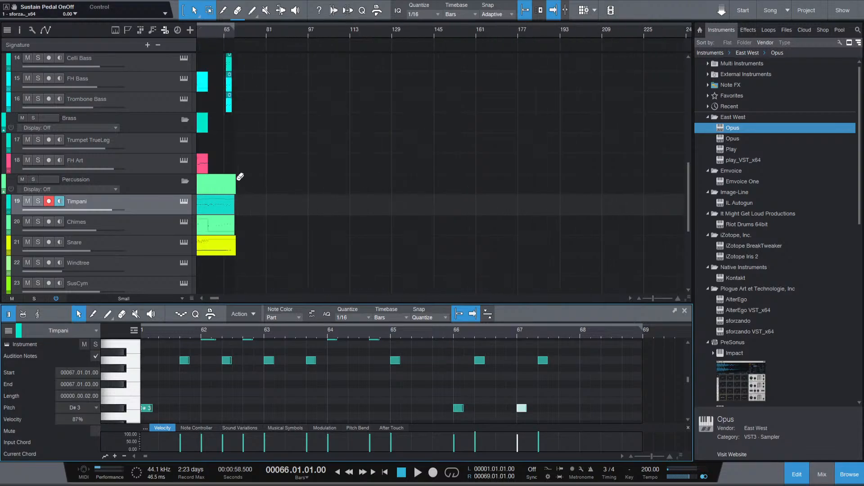
{"action": "scroll", "coordinate": [229, 164], "scroll_direction": "left", "scroll_amount": 2}
{"action": "scroll", "coordinate": [222, 145], "scroll_direction": "up", "scroll_amount": 3}
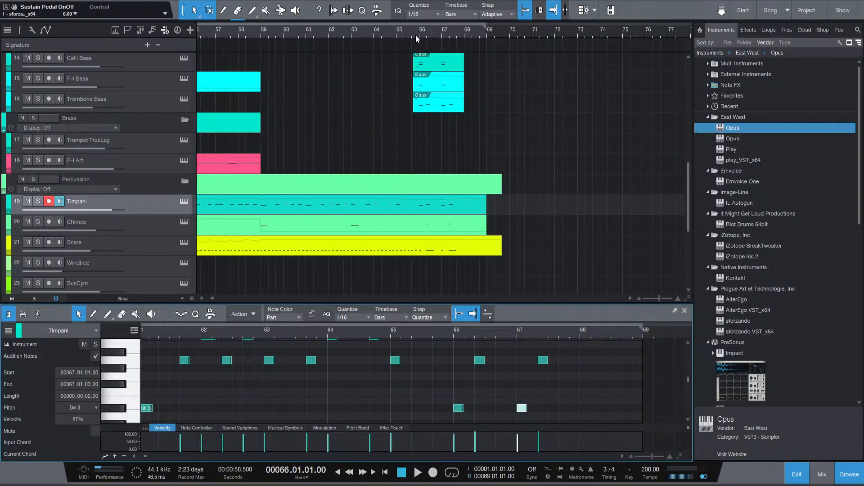
{"action": "key", "text": "space"}
{"action": "scroll", "coordinate": [442, 189], "scroll_direction": "up", "scroll_amount": 5}
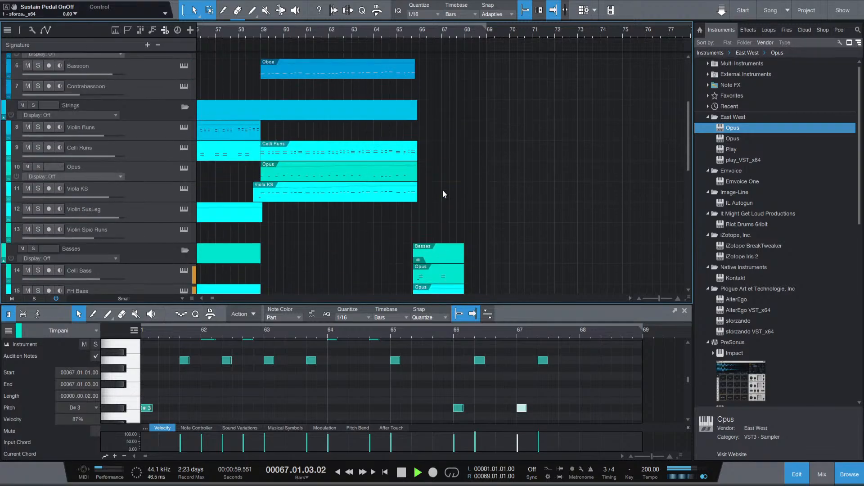
{"action": "scroll", "coordinate": [441, 189], "scroll_direction": "up", "scroll_amount": 4}
{"action": "key", "text": "space"}
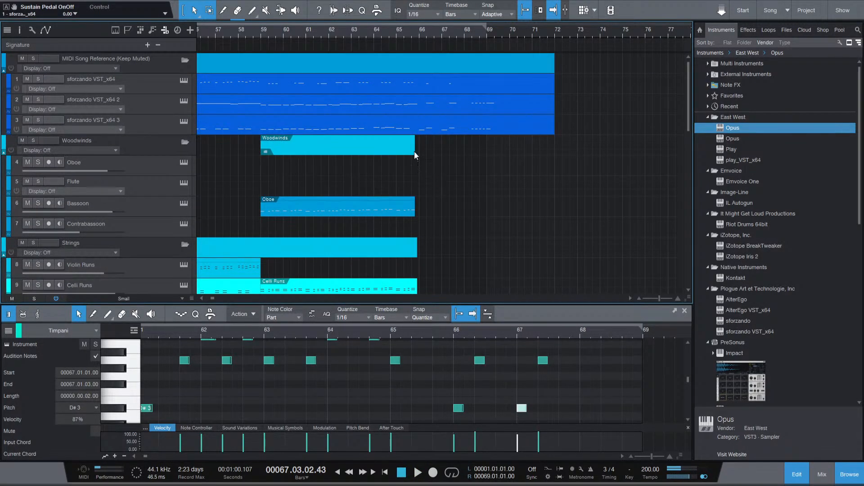
Play the earlier passage from bar 25 and look through the string tracks around bars 23–33.
{"action": "scroll", "coordinate": [288, 191], "scroll_direction": "down", "scroll_amount": 3}
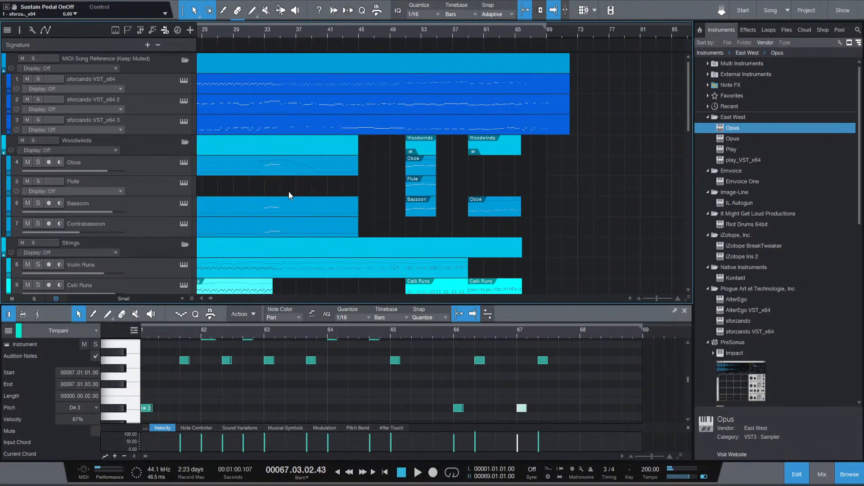
{"action": "left_click", "coordinate": [384, 31]}
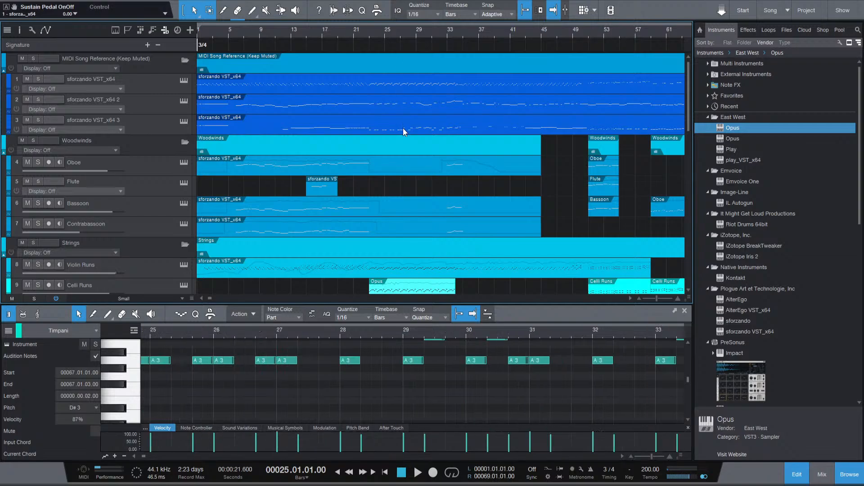
{"action": "scroll", "coordinate": [363, 174], "scroll_direction": "up", "scroll_amount": 3}
{"action": "key", "text": "space"}
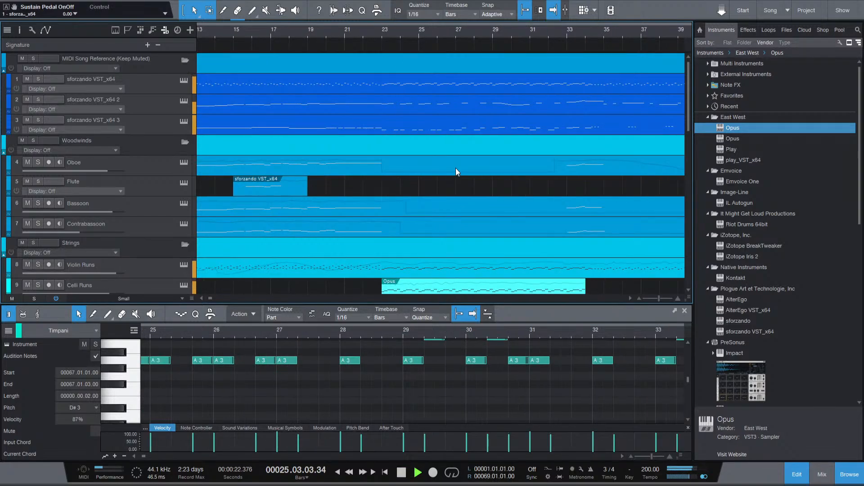
{"action": "scroll", "coordinate": [487, 161], "scroll_direction": "right", "scroll_amount": 2}
{"action": "scroll", "coordinate": [403, 185], "scroll_direction": "down", "scroll_amount": 5}
{"action": "key", "text": "space"}
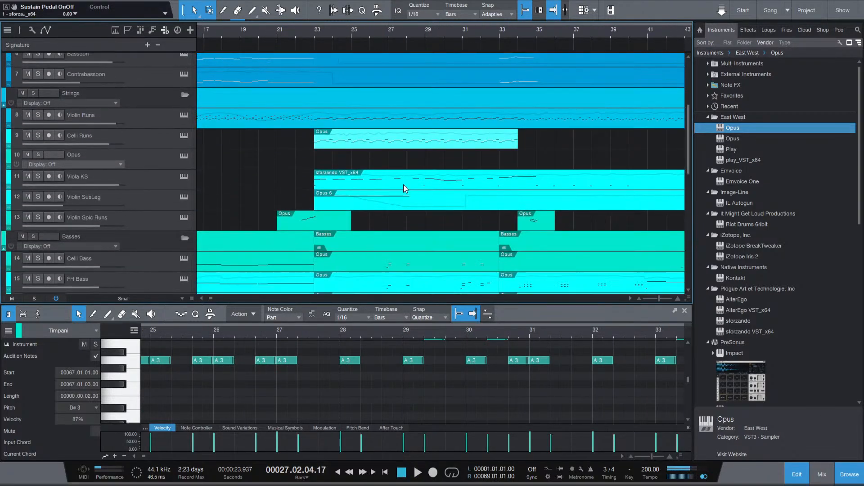
Open the Viola KS part, select its two notes in bars 27–28 and examine the keyswitch notes below them.
{"action": "left_click", "coordinate": [397, 183]}
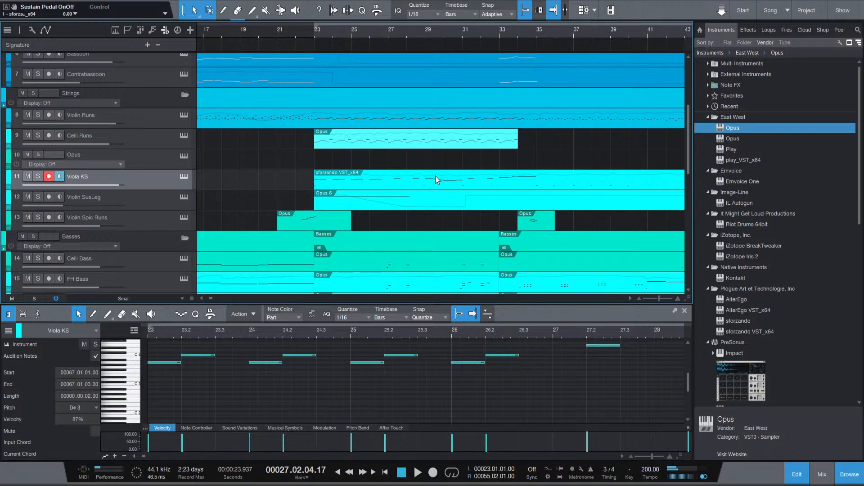
{"action": "scroll", "coordinate": [436, 376], "scroll_direction": "down", "scroll_amount": 2}
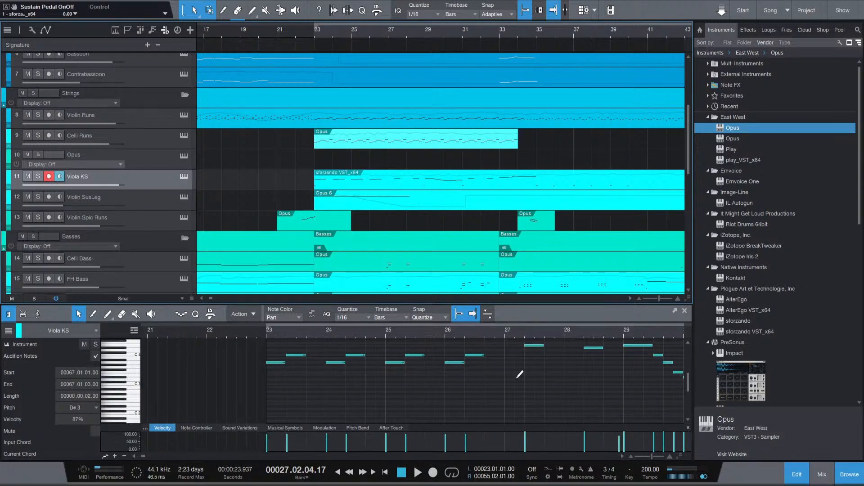
{"action": "left_click", "coordinate": [547, 347]}
{"action": "left_click_drag", "start_coordinate": [517, 360], "coordinate": [602, 322]}
{"action": "scroll", "coordinate": [563, 331], "scroll_direction": "down", "scroll_amount": 3}
{"action": "scroll", "coordinate": [525, 363], "scroll_direction": "down", "scroll_amount": 5}
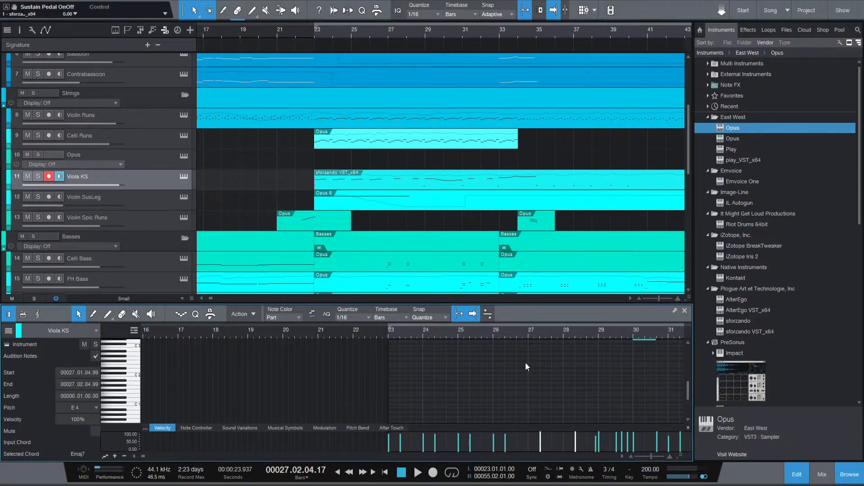
{"action": "scroll", "coordinate": [525, 363], "scroll_direction": "down", "scroll_amount": 6}
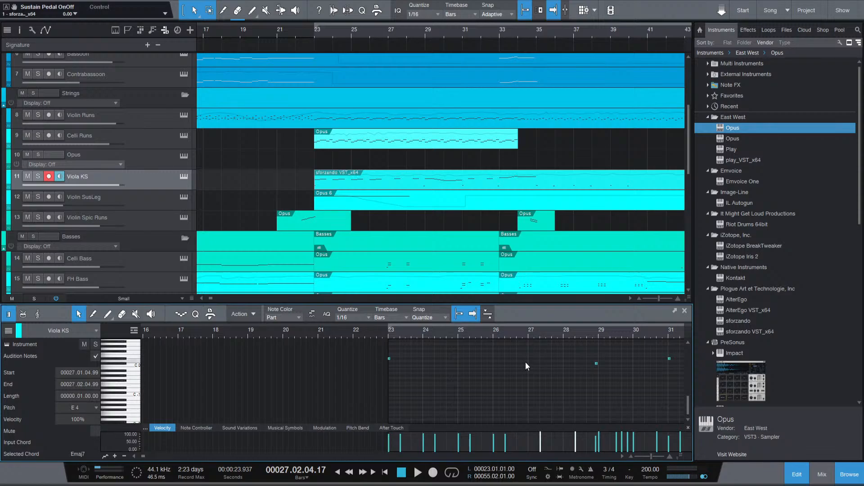
Copy the Viola KS D#0 keyswitch note from bar 23 and paste it at 26.03.03.00.
{"action": "scroll", "coordinate": [523, 362], "scroll_direction": "up", "scroll_amount": 5}
{"action": "left_click", "coordinate": [389, 402]}
{"action": "left_click", "coordinate": [528, 335]}
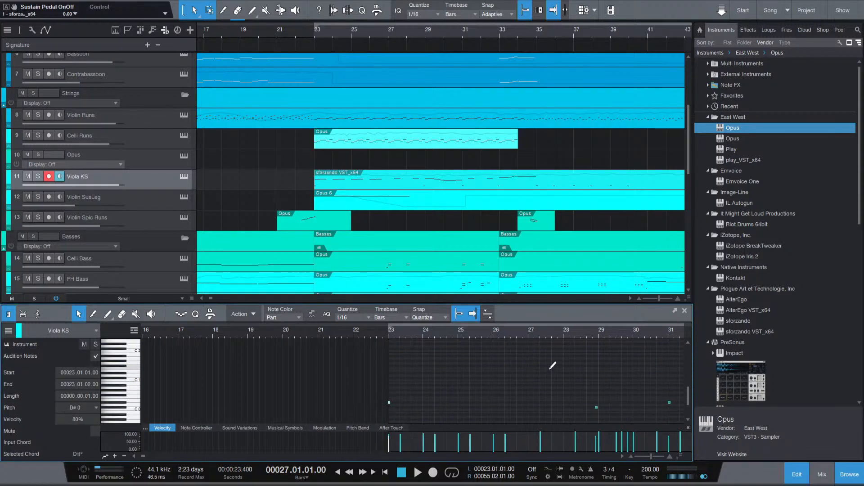
{"action": "key", "text": "space"}
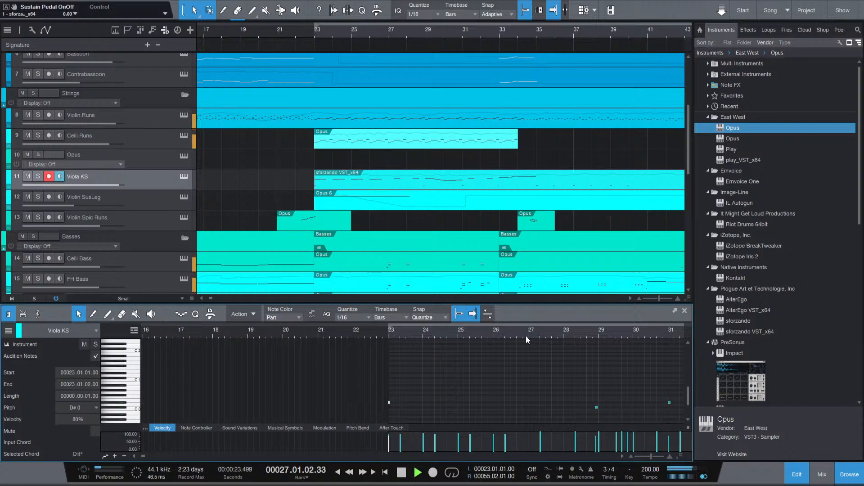
{"action": "key", "text": "space"}
{"action": "left_click", "coordinate": [522, 336]}
{"action": "key", "text": "ctrl+v"}
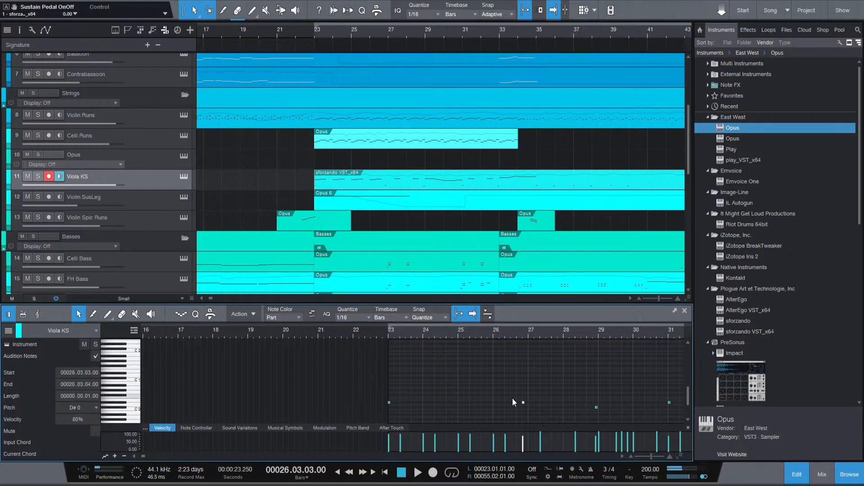
Move the pasted Viola KS keyswitch note to 26.03.04.00 and play the passage.
{"action": "scroll", "coordinate": [512, 399], "scroll_direction": "up", "scroll_amount": 6}
{"action": "key", "text": "f"}
{"action": "left_click_drag", "start_coordinate": [606, 401], "coordinate": [607, 401]}
{"action": "key", "text": "space"}
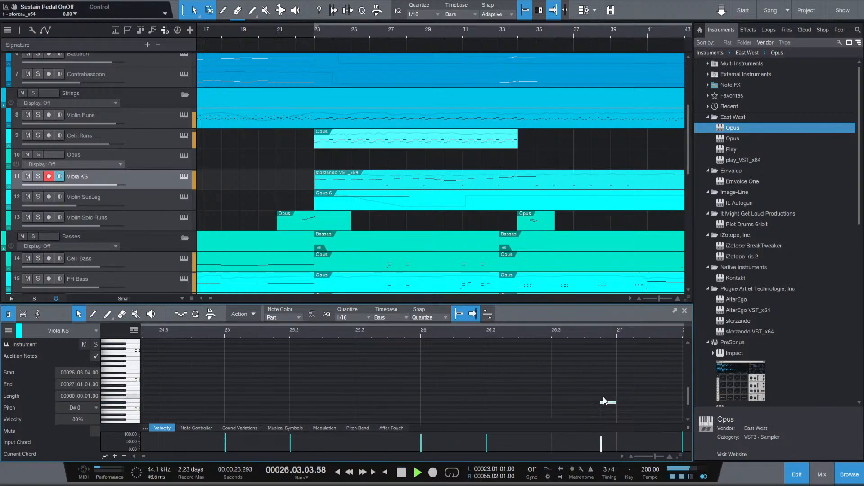
{"action": "scroll", "coordinate": [614, 391], "scroll_direction": "down", "scroll_amount": 5}
{"action": "key", "text": "space"}
Copy the D#0 keyswitch before bar 27 together with the two Viola KS notes in bars 27–28.
{"action": "scroll", "coordinate": [489, 368], "scroll_direction": "down", "scroll_amount": 2}
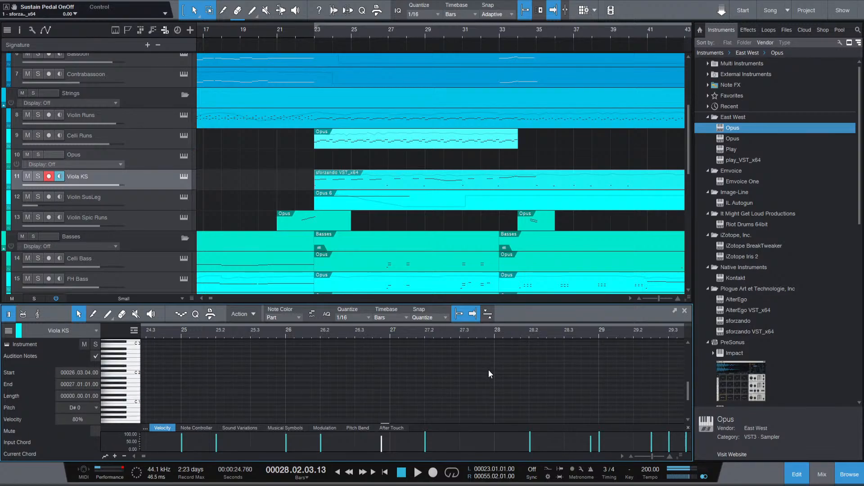
{"action": "left_click", "coordinate": [383, 397]}
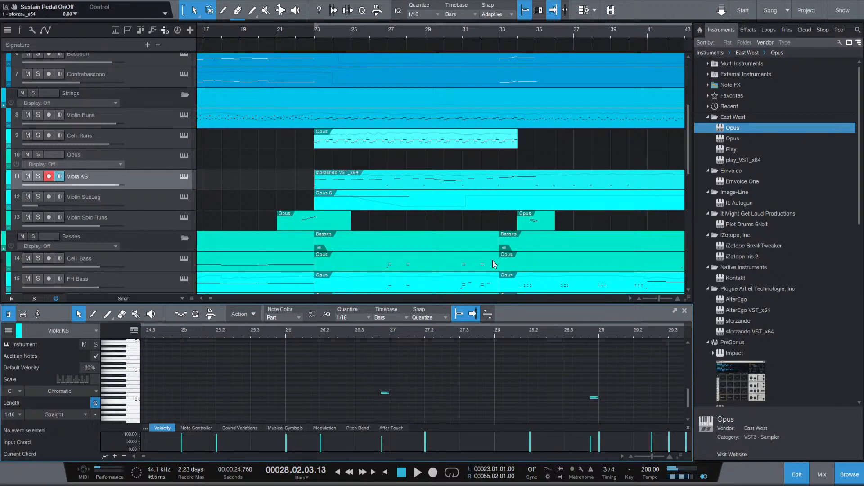
{"action": "scroll", "coordinate": [499, 355], "scroll_direction": "up", "scroll_amount": 10}
{"action": "left_click_drag", "start_coordinate": [565, 361], "coordinate": [566, 361]}
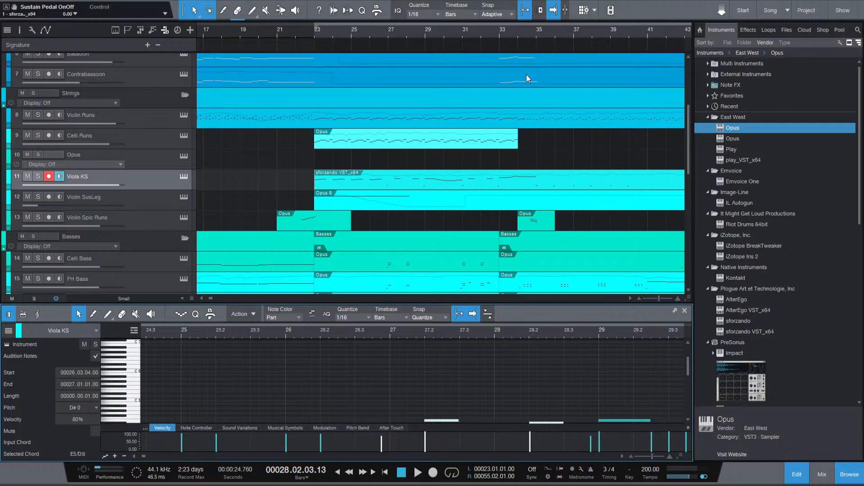
Extend the last Celli Runs part to bar 69.
{"action": "scroll", "coordinate": [526, 74], "scroll_direction": "right", "scroll_amount": 10}
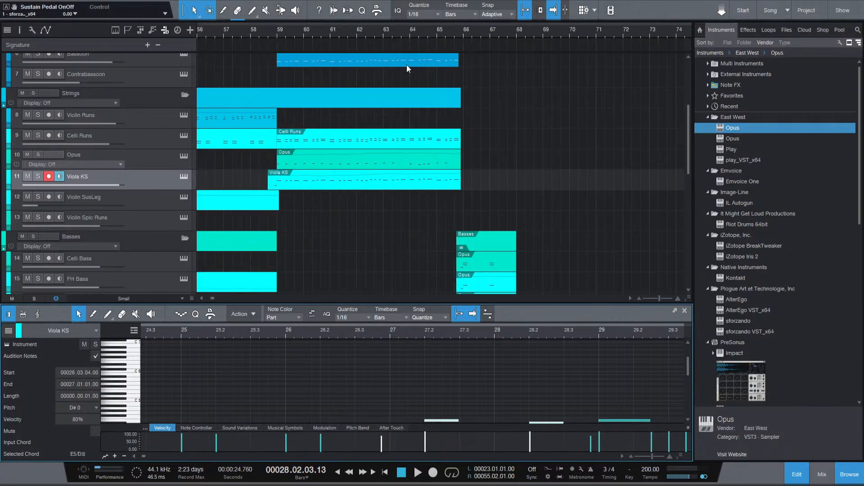
{"action": "left_click", "coordinate": [468, 33]}
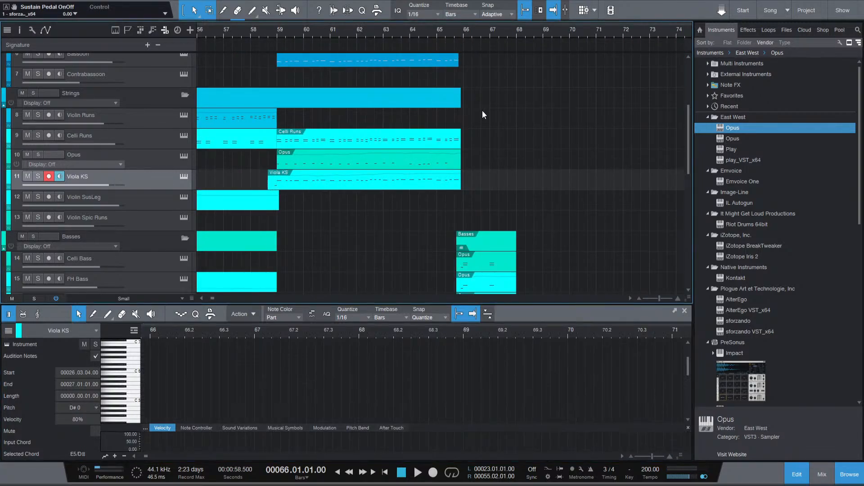
{"action": "left_click_drag", "start_coordinate": [458, 137], "coordinate": [543, 144]}
{"action": "scroll", "coordinate": [621, 336], "scroll_direction": "up", "scroll_amount": 5}
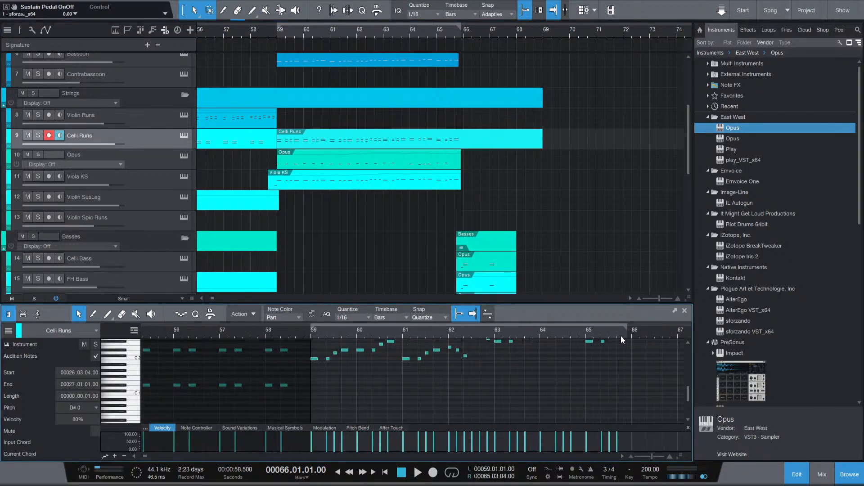
Paste the keyswitch and two viola notes into the Celli Runs part at 65.03.04.00 and play them back.
{"action": "left_click", "coordinate": [644, 335]}
{"action": "key", "text": "ctrl+v"}
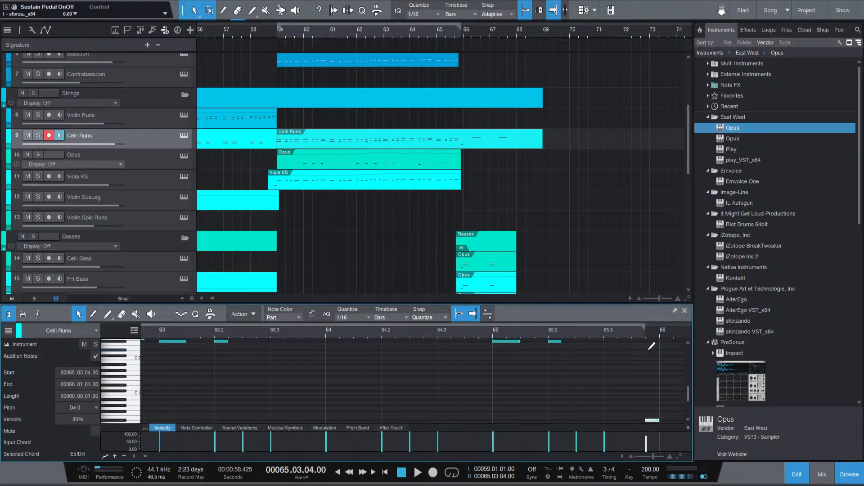
{"action": "scroll", "coordinate": [644, 358], "scroll_direction": "down", "scroll_amount": 7}
{"action": "scroll", "coordinate": [641, 383], "scroll_direction": "up", "scroll_amount": 6}
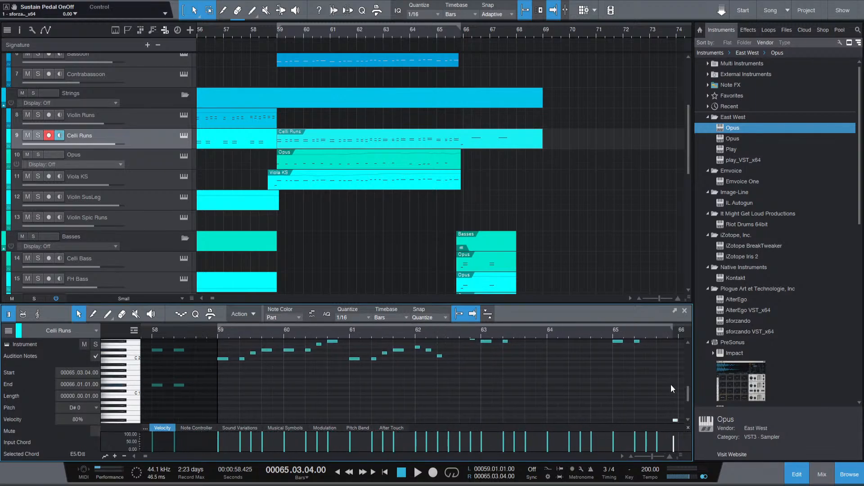
{"action": "scroll", "coordinate": [654, 380], "scroll_direction": "up", "scroll_amount": 5}
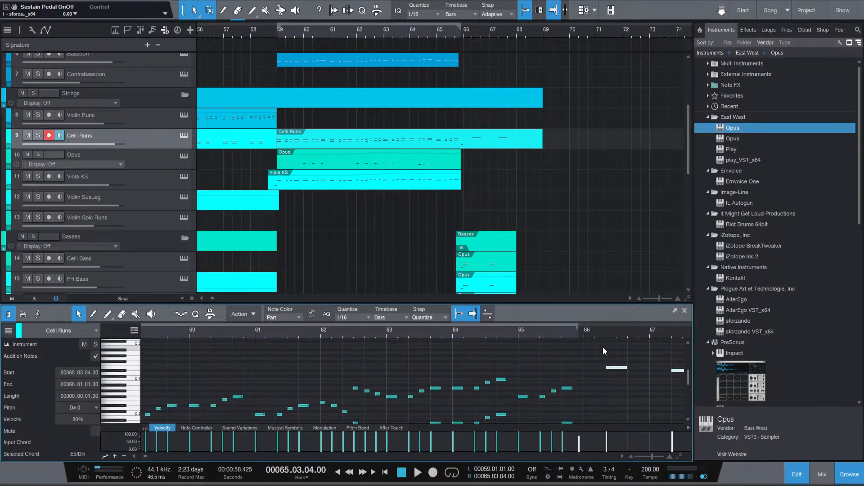
{"action": "key", "text": "space"}
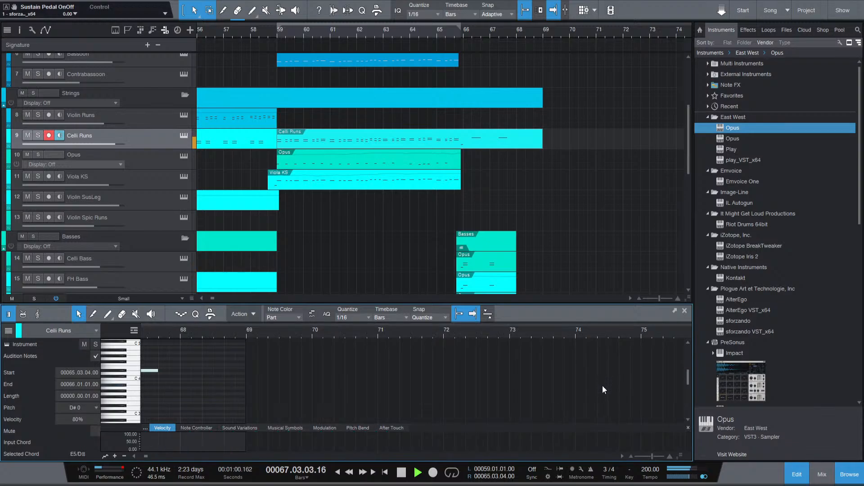
Play back the Celli Runs ending from 65.03.04.00.
{"action": "key", "text": "space"}
{"action": "scroll", "coordinate": [344, 364], "scroll_direction": "down", "scroll_amount": 4}
{"action": "left_click", "coordinate": [237, 334]}
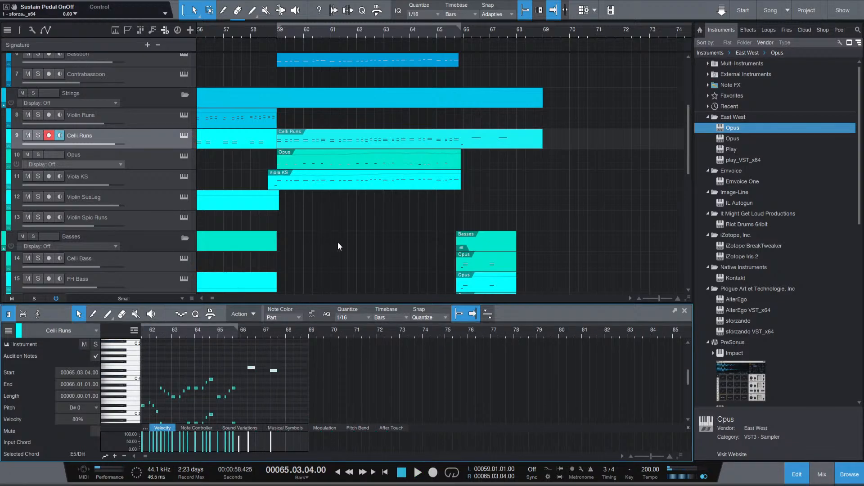
{"action": "key", "text": "space"}
{"action": "key", "text": "space"}
Mute the MIDI Song Reference folder and play the ending again without it.
{"action": "scroll", "coordinate": [390, 74], "scroll_direction": "up", "scroll_amount": 5}
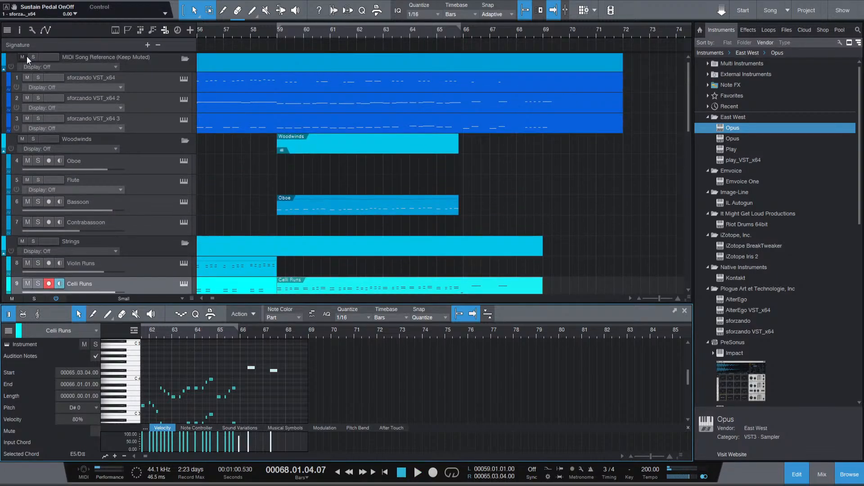
{"action": "left_click", "coordinate": [26, 57]}
{"action": "left_click", "coordinate": [449, 29]}
{"action": "key", "text": "space"}
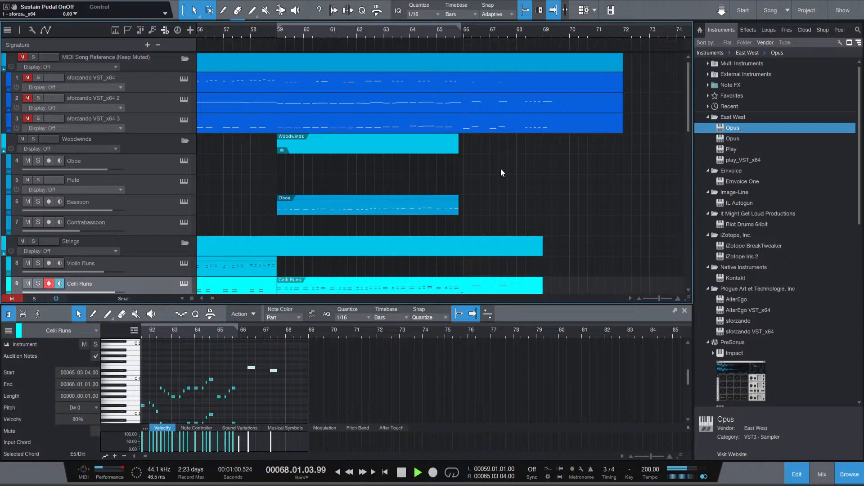
{"action": "key", "text": "space"}
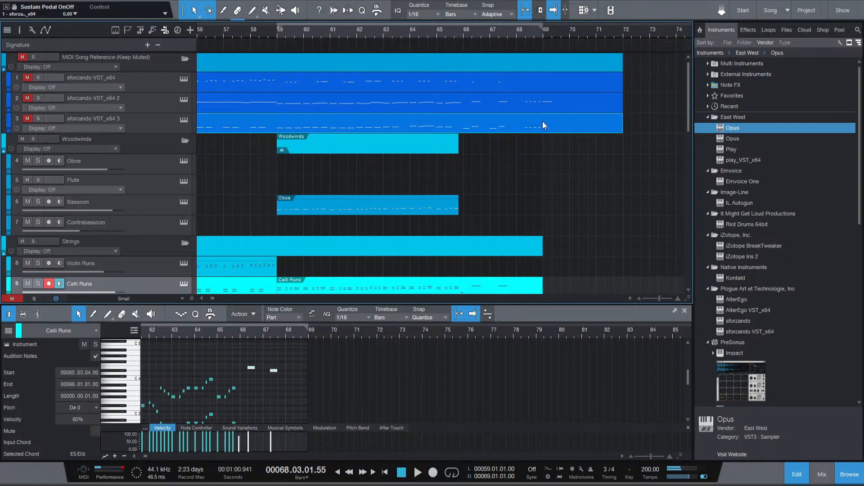
Copy the five repeated D#1 notes starting at 68.02.01.00 from the sforzando VST_x64 3 part.
{"action": "left_click", "coordinate": [544, 125]}
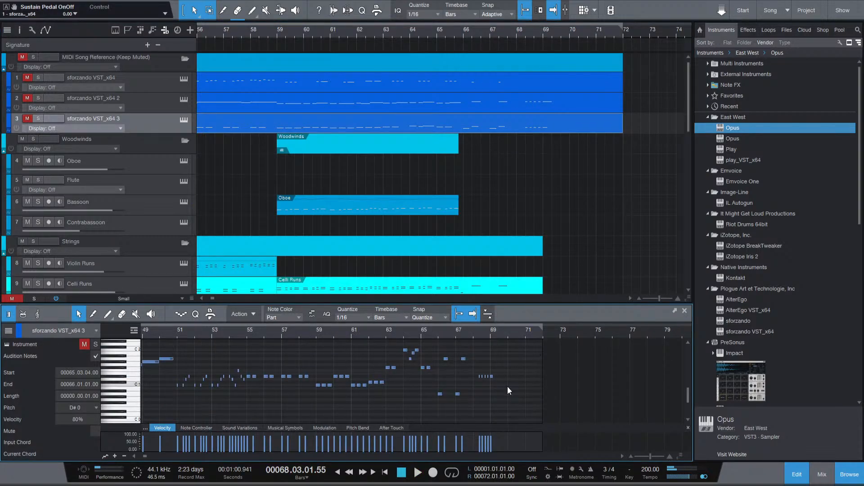
{"action": "scroll", "coordinate": [553, 243], "scroll_direction": "down", "scroll_amount": 10}
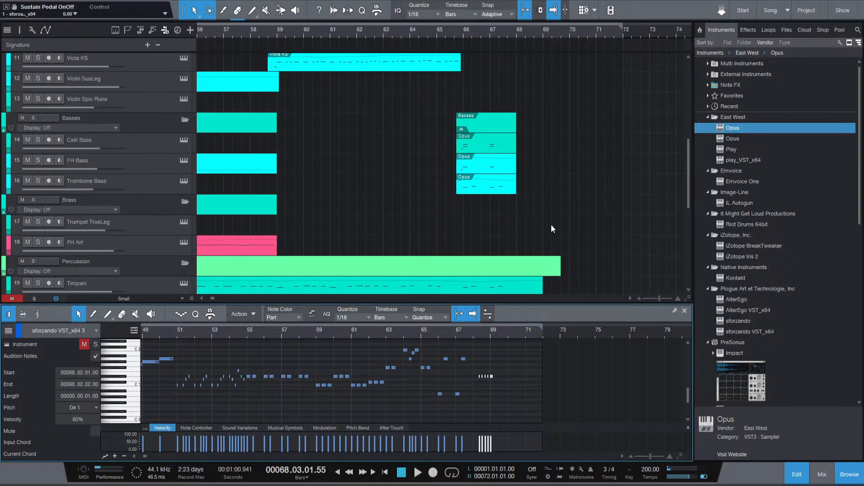
Extend the last Celli Bass, FH Bass and Trombone Bass parts to bar 69 and play back the ending.
{"action": "left_click_drag", "start_coordinate": [514, 191], "coordinate": [543, 145]}
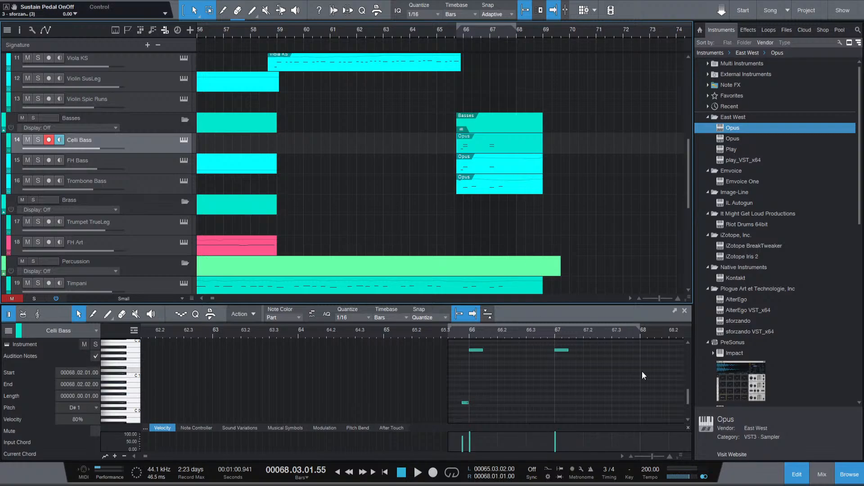
{"action": "left_click", "coordinate": [641, 335]}
{"action": "key", "text": "space"}
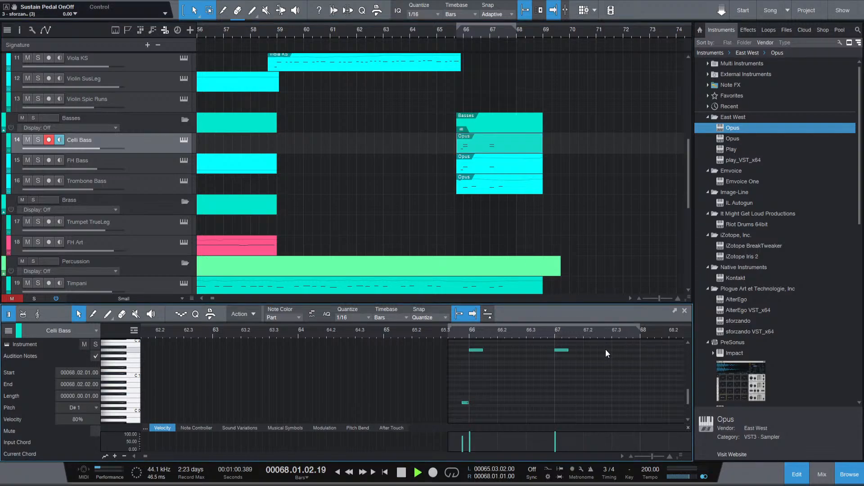
{"action": "key", "text": "space"}
{"action": "scroll", "coordinate": [278, 363], "scroll_direction": "down", "scroll_amount": 5}
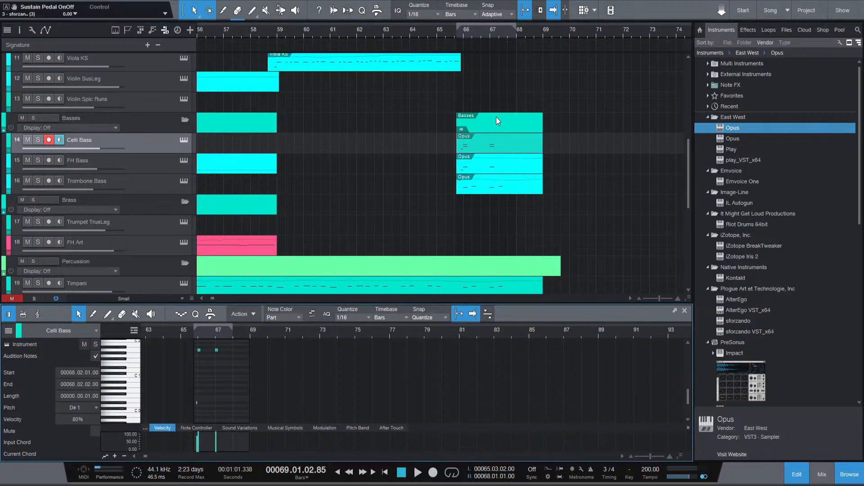
{"action": "left_click", "coordinate": [478, 31]}
{"action": "key", "text": "space"}
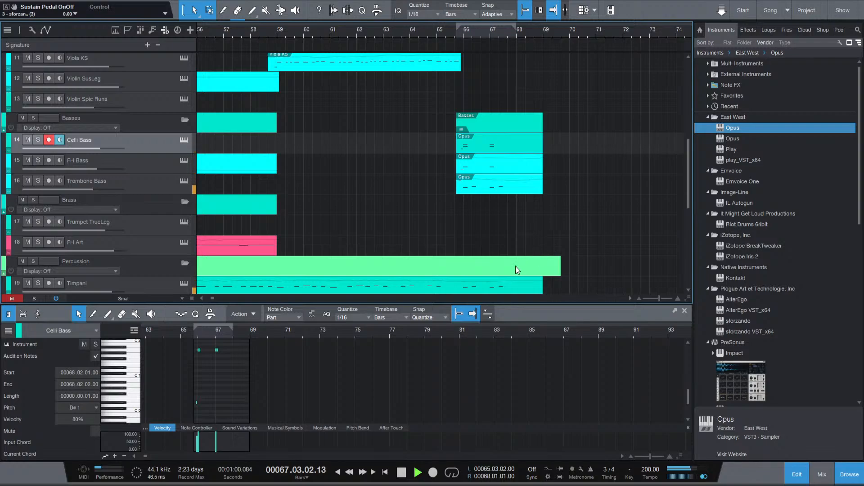
{"action": "key", "text": "space"}
Paste the five D#1 notes into the Celli Bass part at 68.02.01.00 and play them back.
{"action": "key", "text": "p"}
{"action": "scroll", "coordinate": [277, 342], "scroll_direction": "up", "scroll_amount": 4}
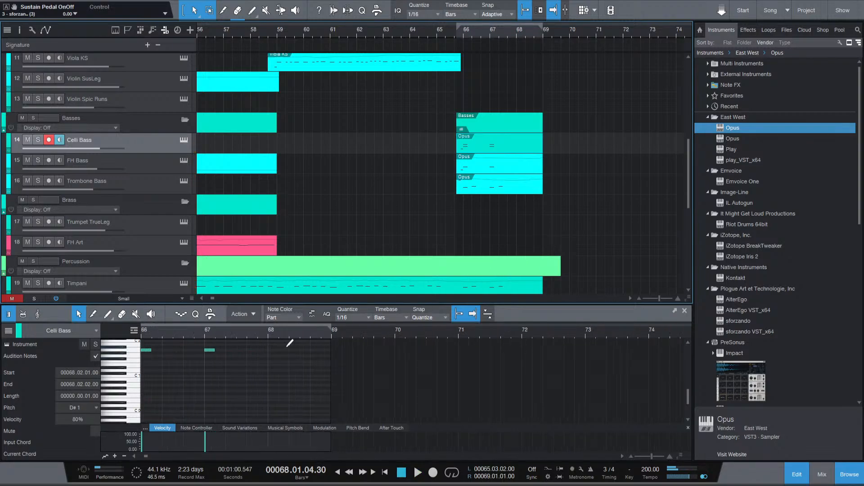
{"action": "left_click", "coordinate": [288, 336]}
{"action": "key", "text": "ctrl+v"}
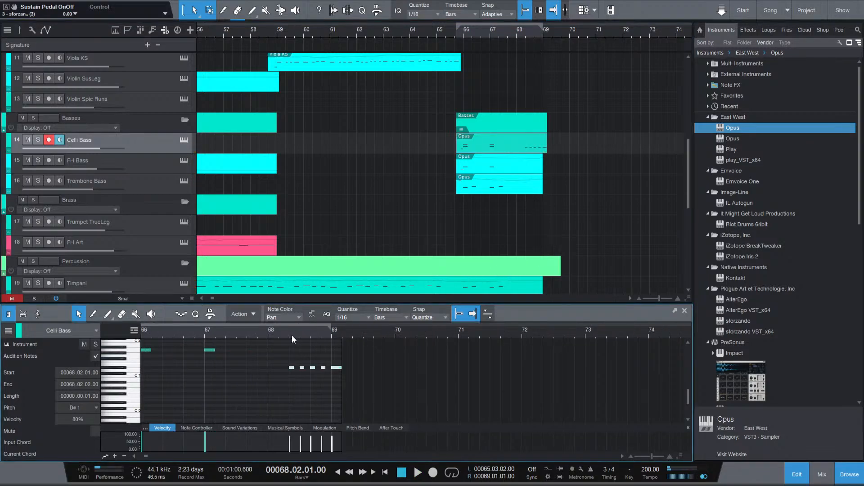
{"action": "key", "text": "space"}
{"action": "key", "text": "space"}
Duplicate the five Celli Bass notes at 68.02.01.00 one octave higher, on D#2.
{"action": "left_click_drag", "start_coordinate": [350, 390], "coordinate": [296, 358]}
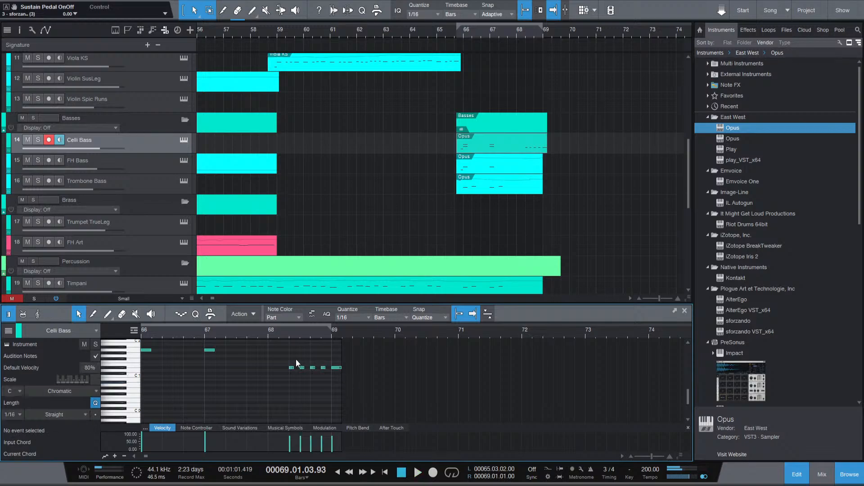
{"action": "left_click_drag", "start_coordinate": [364, 385], "coordinate": [279, 350]}
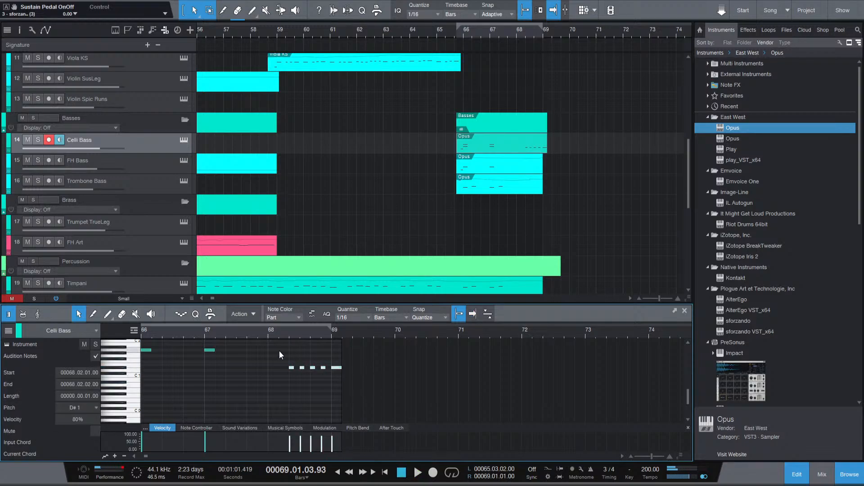
{"action": "left_click", "coordinate": [288, 338]}
{"action": "key", "text": "ctrl+v"}
{"action": "key", "text": "shift+Up"}
Extend the last Celli Bass, FH Bass and Trombone Bass parts to bar 70.
{"action": "left_click", "coordinate": [522, 136]}
{"action": "key", "text": "p"}
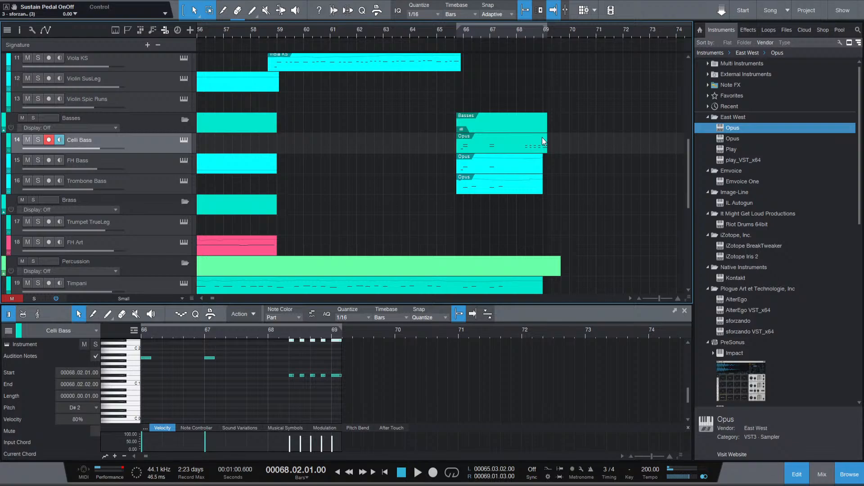
{"action": "left_click_drag", "start_coordinate": [543, 141], "coordinate": [569, 141]}
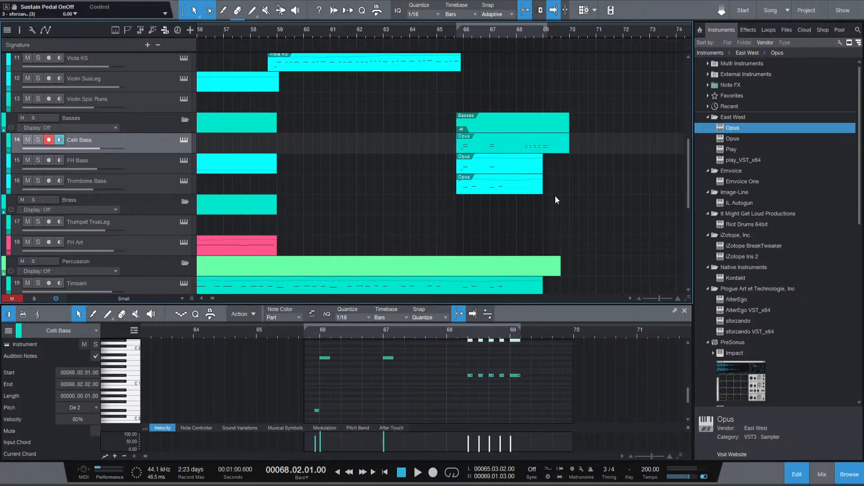
{"action": "left_click", "coordinate": [536, 170]}
{"action": "left_click_drag", "start_coordinate": [549, 168], "coordinate": [568, 168]}
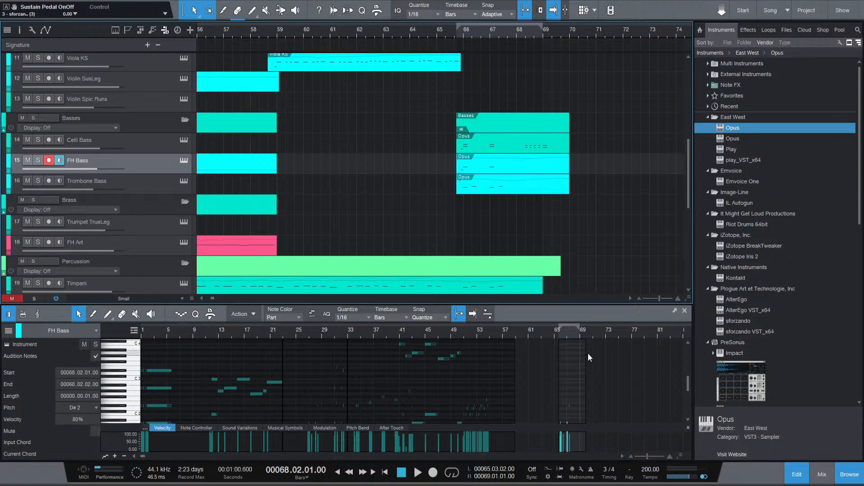
Paste the five notes into the FH Bass part at 68.02.01.00, raise them an octave to D#2 and play them.
{"action": "double_click", "coordinate": [542, 165]}
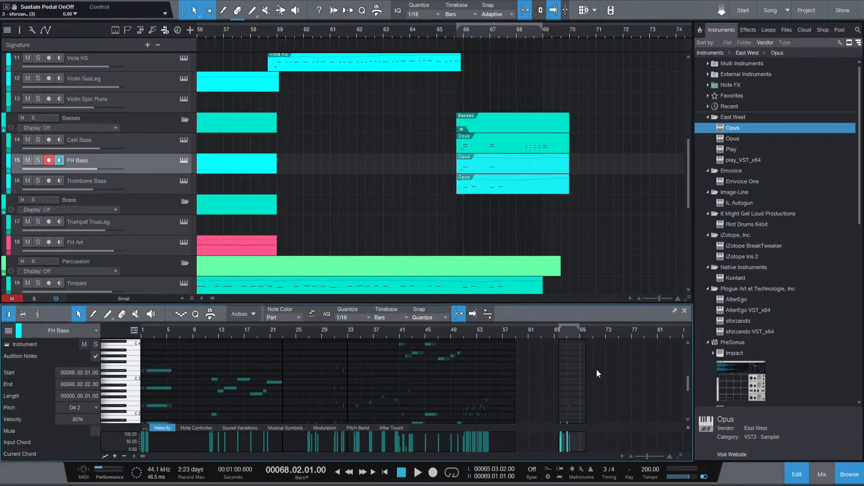
{"action": "scroll", "coordinate": [585, 381], "scroll_direction": "up", "scroll_amount": 6}
{"action": "scroll", "coordinate": [552, 382], "scroll_direction": "down", "scroll_amount": 2}
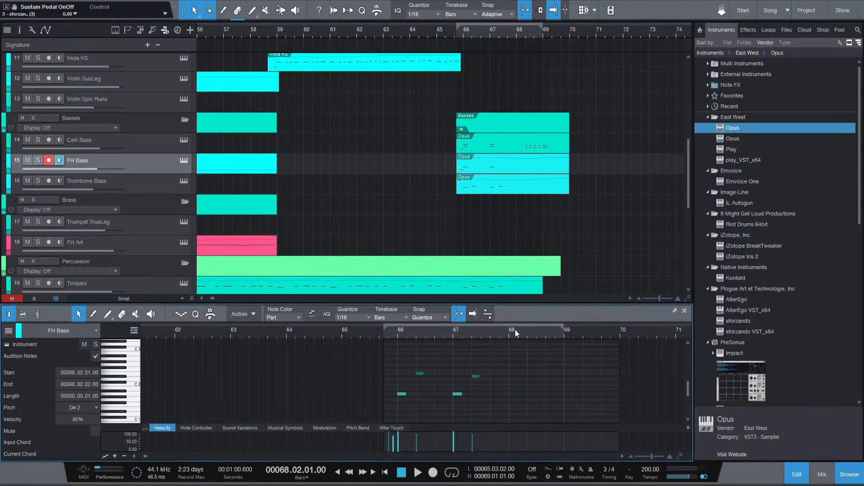
{"action": "left_click", "coordinate": [528, 335]}
{"action": "key", "text": "ctrl+v"}
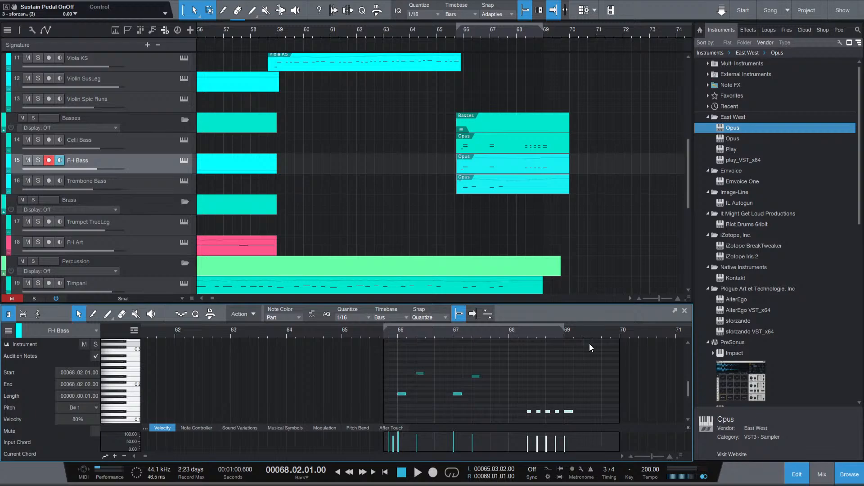
{"action": "key", "text": "shift+Up"}
{"action": "key", "text": "shift+Down"}
{"action": "key", "text": "shift+Up"}
{"action": "key", "text": "space"}
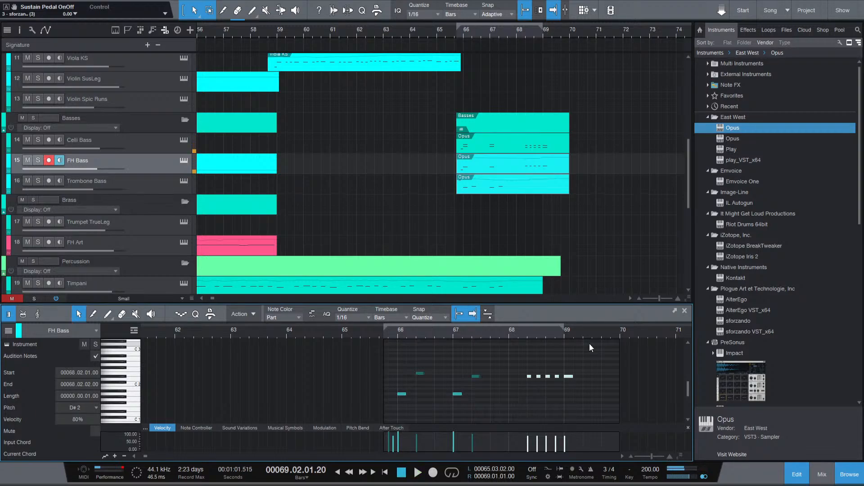
Set the velocity of the pasted FH Bass notes to 95% and play them back.
{"action": "mouse_move", "coordinate": [538, 436]}
{"action": "left_mouse_down"}
{"action": "mouse_move", "coordinate": [539, 453]}
{"action": "mouse_move", "coordinate": [539, 436]}
{"action": "left_mouse_up"}
{"action": "key", "text": "space"}
{"action": "key", "text": "space"}
Paste the five notes into the Trombone Bass part at 68.02.01.00, raise them an octave to D#2 and play them.
{"action": "left_click", "coordinate": [532, 189]}
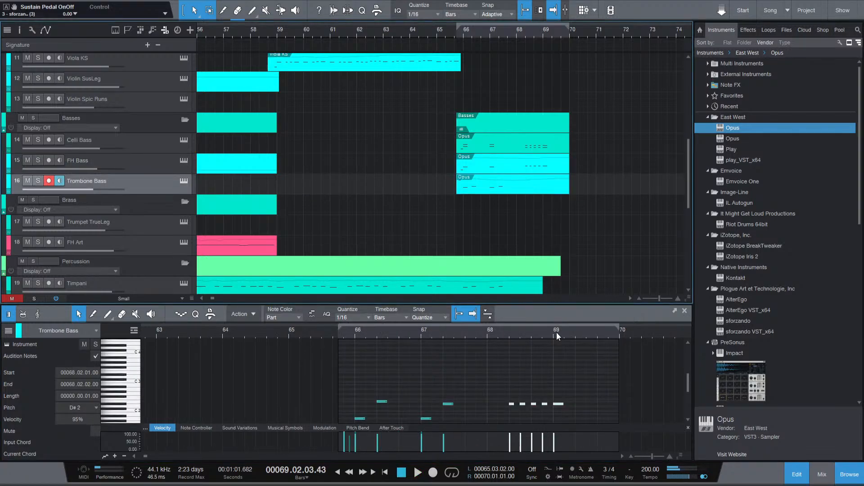
{"action": "double_click", "coordinate": [537, 188]}
{"action": "left_click", "coordinate": [509, 334]}
{"action": "key", "text": "ctrl+v"}
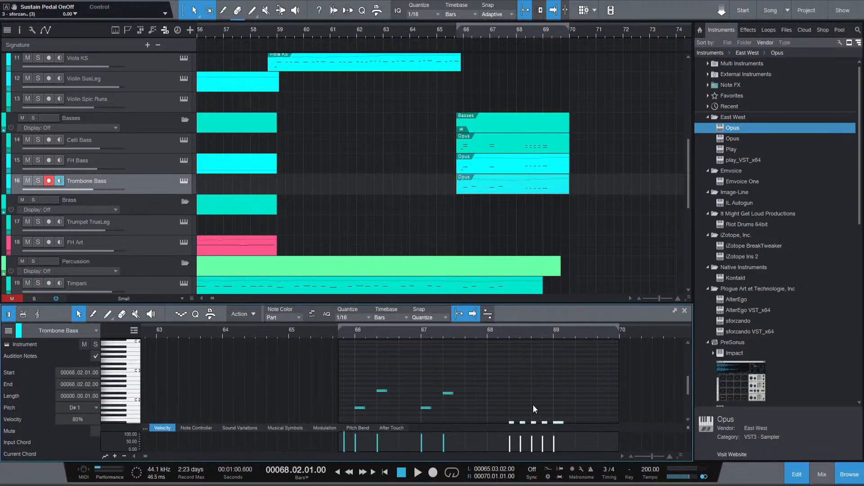
{"action": "key", "text": "space"}
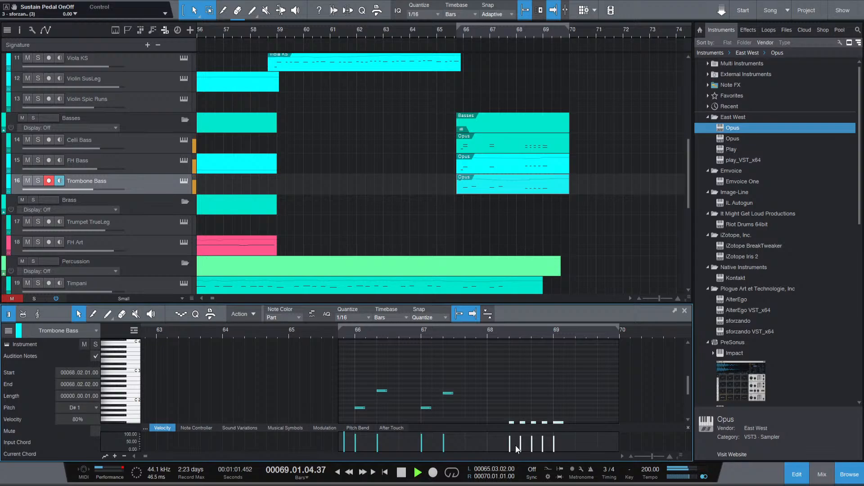
{"action": "key", "text": "shift+Up"}
{"action": "key", "text": "space"}
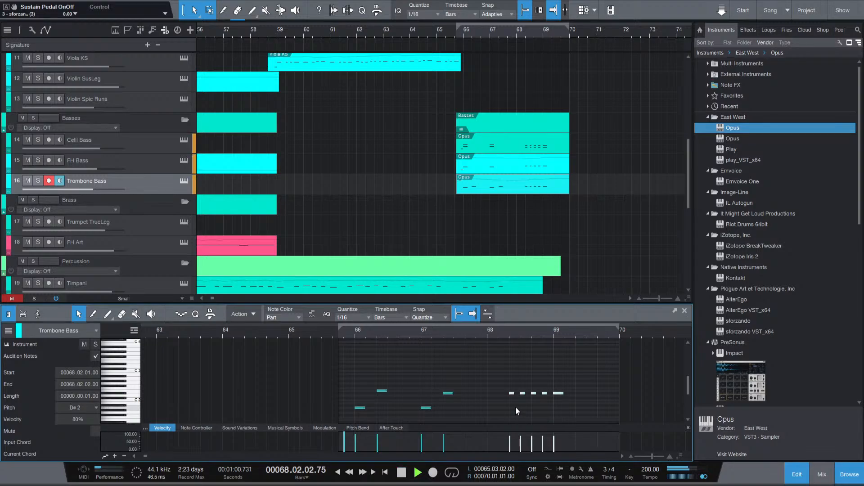
{"action": "key", "text": "space"}
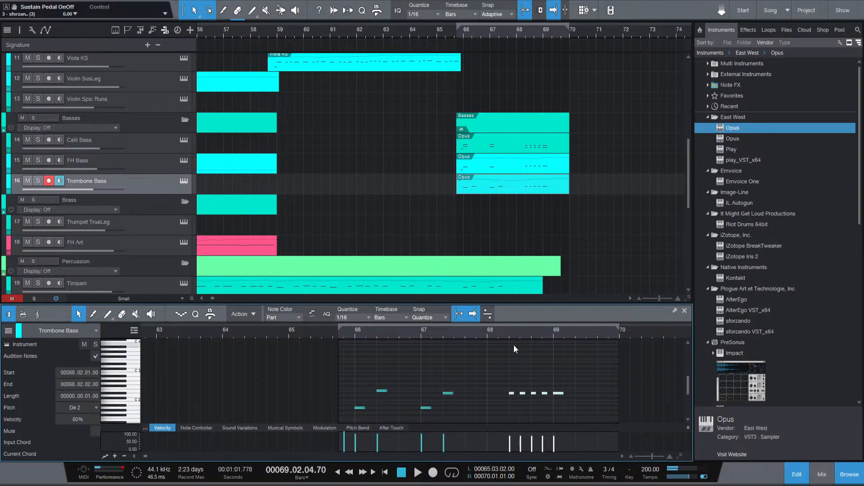
Try the pasted Trombone Bass notes at 48% velocity, set them to 62% and play the ending back.
{"action": "left_click_drag", "start_coordinate": [541, 446], "coordinate": [541, 449]}
{"action": "key", "text": "space"}
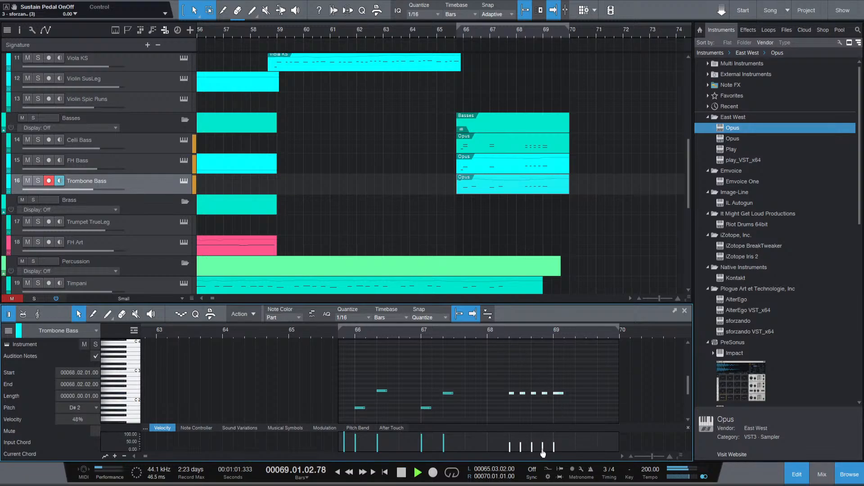
{"action": "key", "text": "space"}
{"action": "left_click_drag", "start_coordinate": [544, 453], "coordinate": [544, 450]}
{"action": "key", "text": "space"}
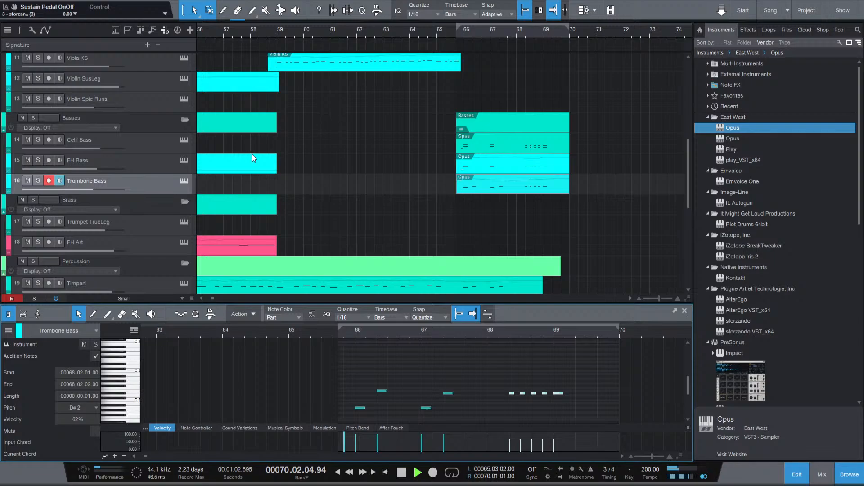
{"action": "key", "text": "space"}
{"action": "key", "text": "space"}
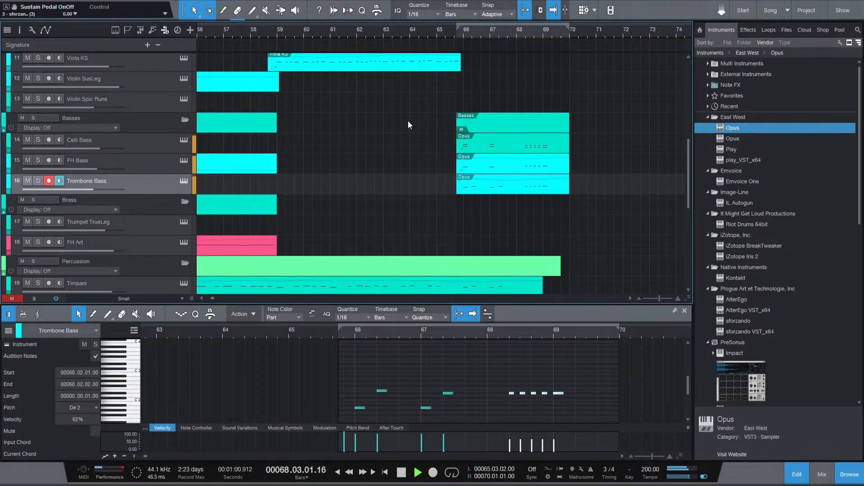
{"action": "key", "text": "space"}
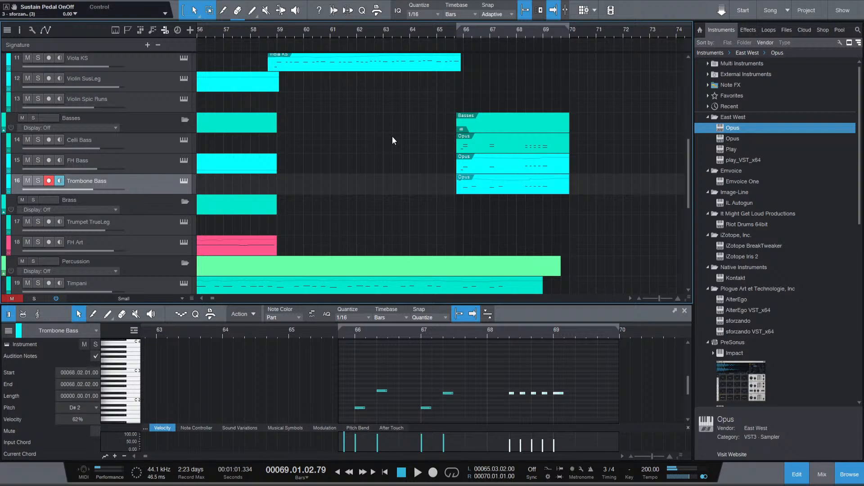
Delete the five pasted D#2 notes at 68.02.01.00 from the Trombone Bass part.
{"action": "scroll", "coordinate": [329, 134], "scroll_direction": "right", "scroll_amount": 1}
{"action": "scroll", "coordinate": [322, 132], "scroll_direction": "down", "scroll_amount": 2}
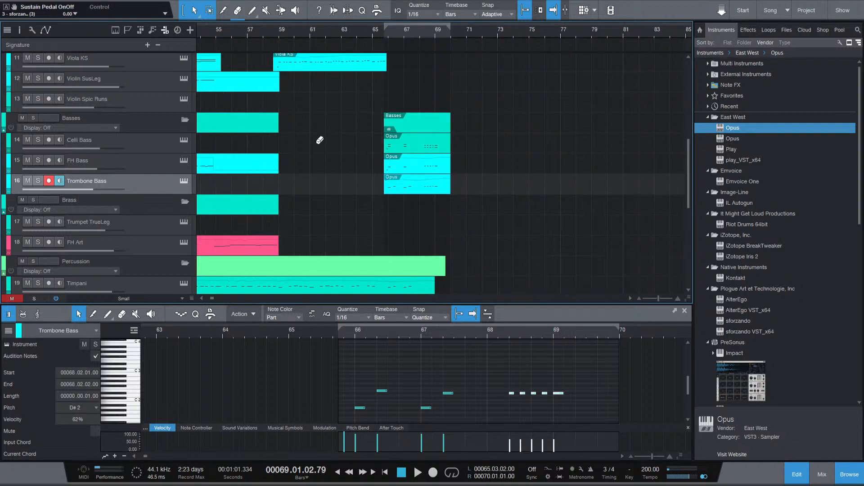
{"action": "left_click_drag", "start_coordinate": [569, 398], "coordinate": [493, 375]}
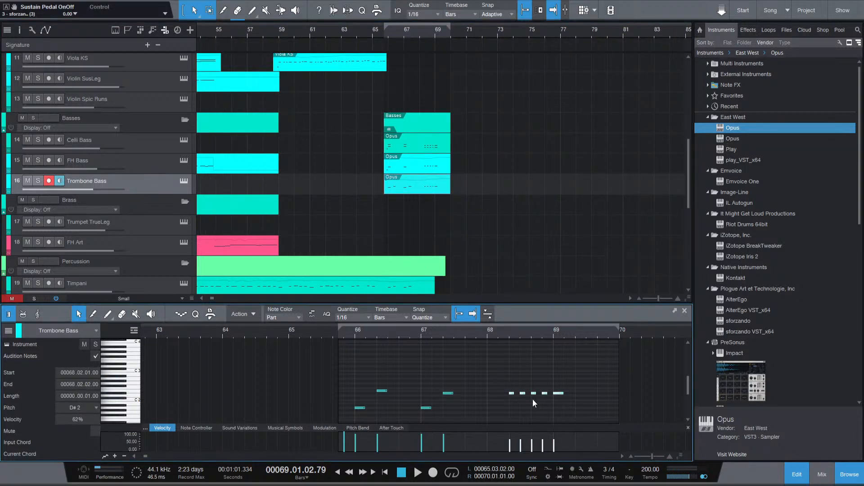
{"action": "key", "text": "Delete"}
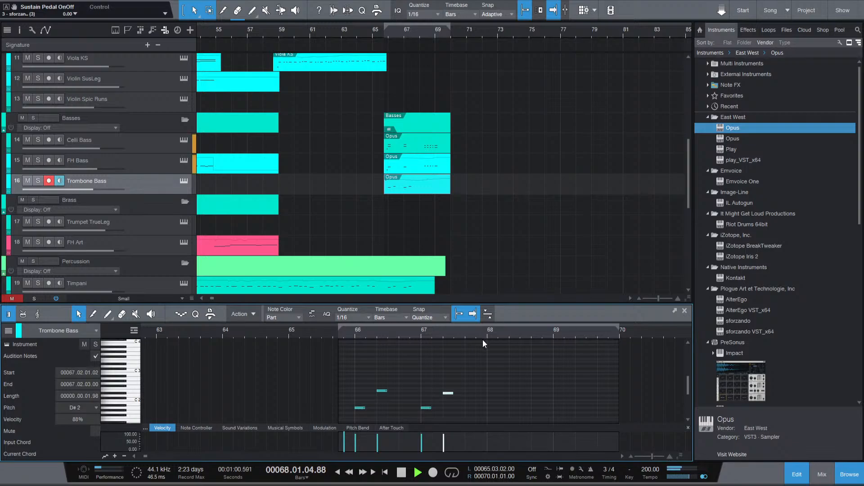
Delete the five pasted D#2 notes at 68.02.01.00 from the FH Bass part and play back the ending.
{"action": "left_click", "coordinate": [426, 166]}
{"action": "left_click_drag", "start_coordinate": [583, 407], "coordinate": [496, 348]}
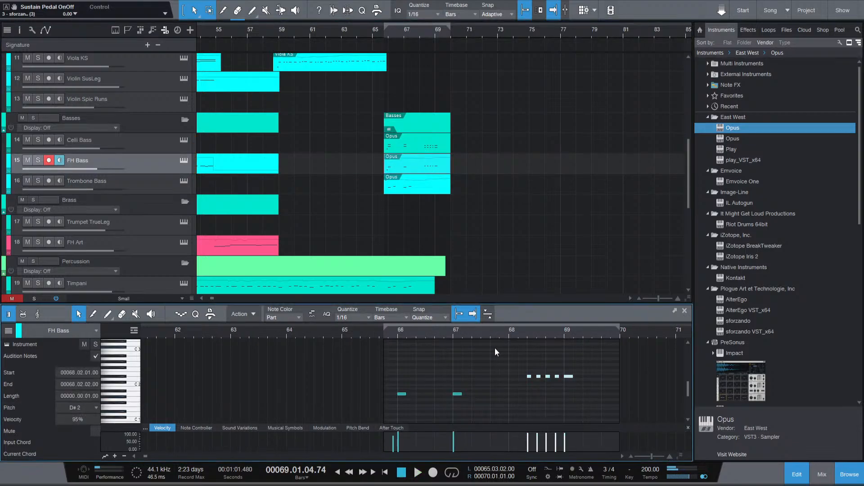
{"action": "key", "text": "Delete"}
{"action": "left_click", "coordinate": [497, 337]}
{"action": "key", "text": "space"}
{"action": "scroll", "coordinate": [366, 223], "scroll_direction": "left", "scroll_amount": 1}
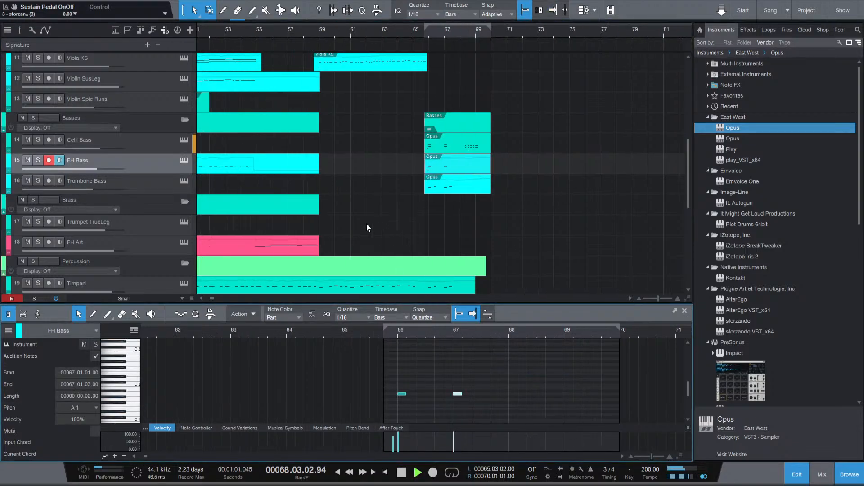
Play back the ending from bar 62 and review the tracks around the basses.
{"action": "key", "text": "space"}
{"action": "left_click", "coordinate": [373, 31]}
{"action": "key", "text": "space"}
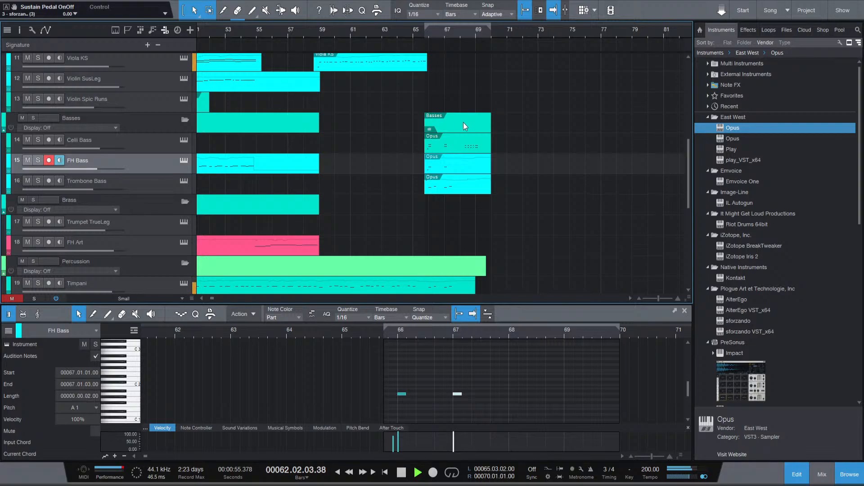
{"action": "key", "text": "space"}
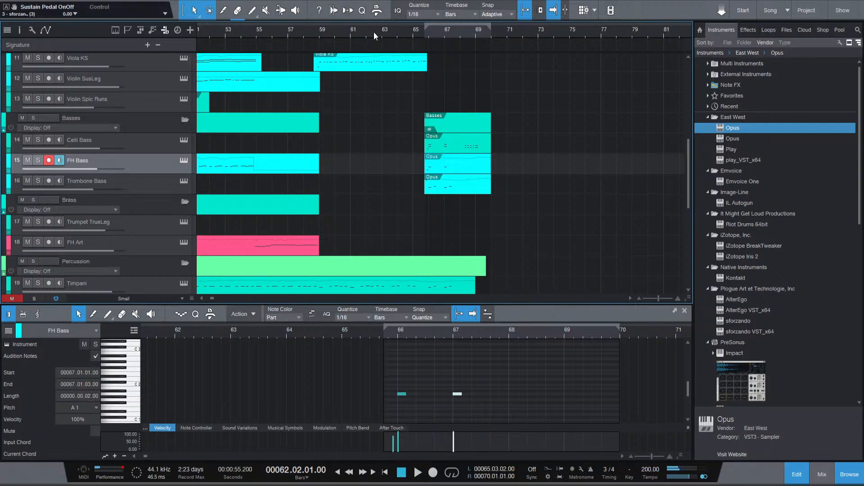
{"action": "key", "text": "space"}
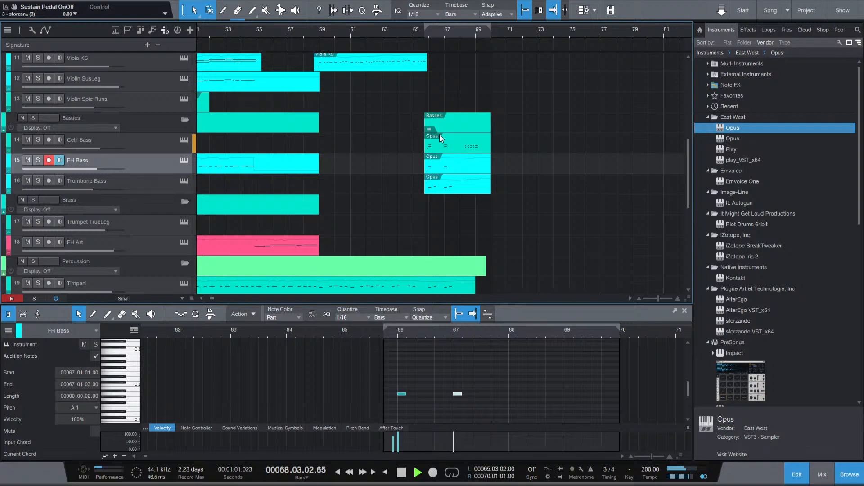
{"action": "key", "text": "space"}
{"action": "scroll", "coordinate": [508, 180], "scroll_direction": "up", "scroll_amount": 3}
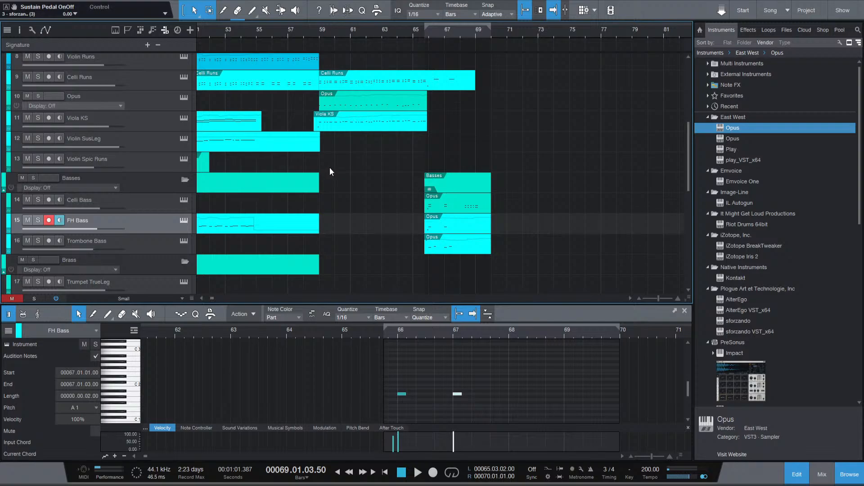
{"action": "scroll", "coordinate": [329, 168], "scroll_direction": "down", "scroll_amount": 3}
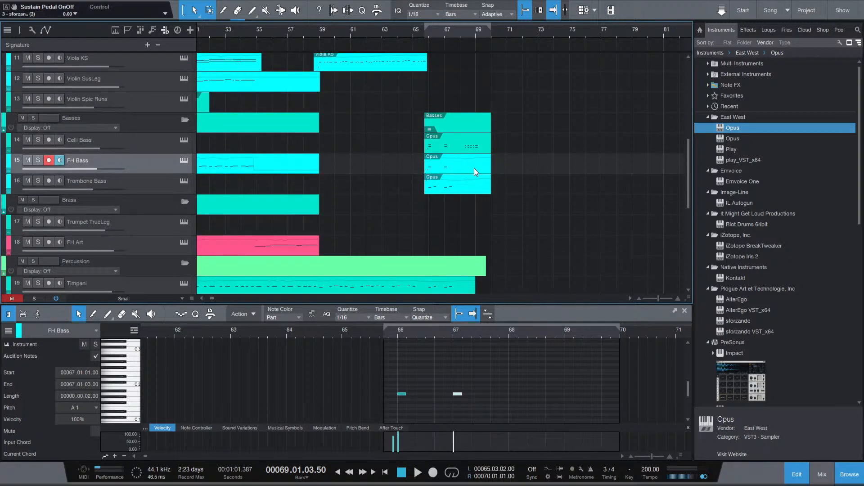
Create an FH Art part over bars 66 to 70 and paste the Celli Bass closing notes into it at 68.02.01.00.
{"action": "left_click", "coordinate": [466, 151]}
{"action": "left_click_drag", "start_coordinate": [533, 394], "coordinate": [473, 335]}
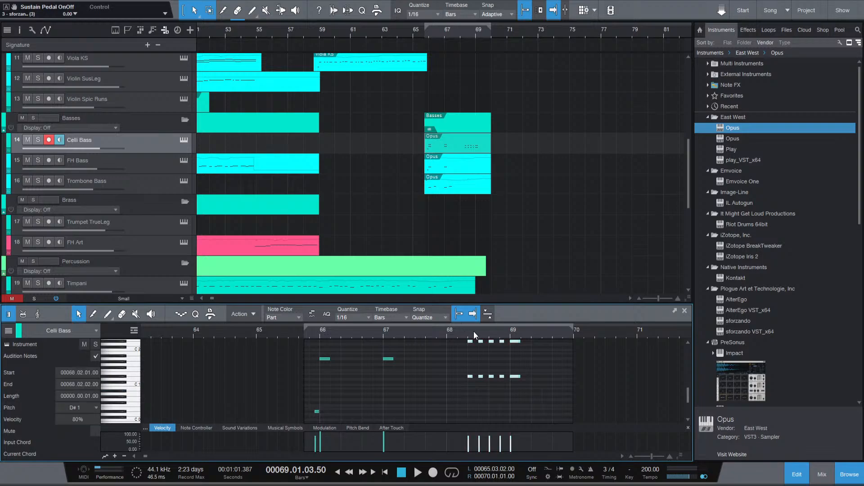
{"action": "double_click", "coordinate": [454, 252]}
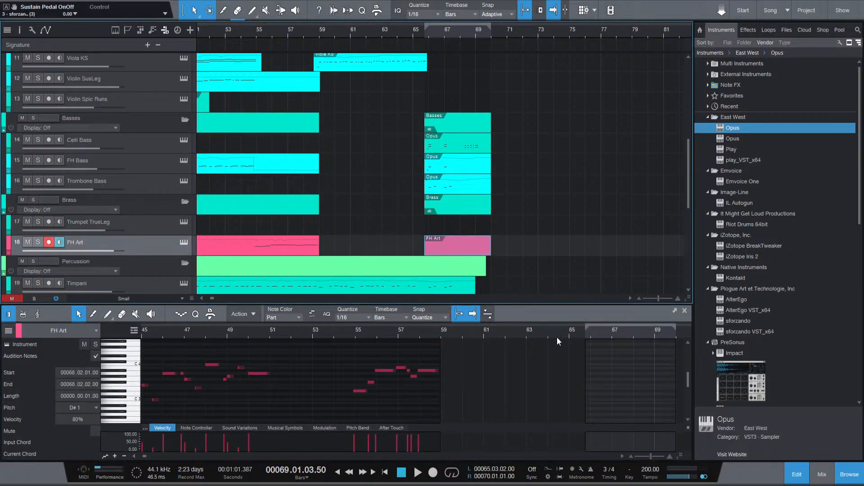
{"action": "left_click", "coordinate": [634, 335]}
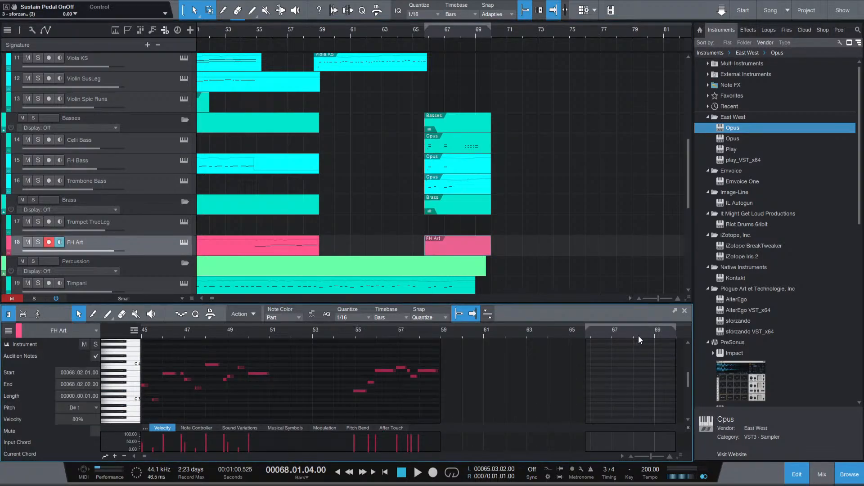
{"action": "scroll", "coordinate": [640, 336], "scroll_direction": "up", "scroll_amount": 5}
{"action": "key", "text": "ctrl+v"}
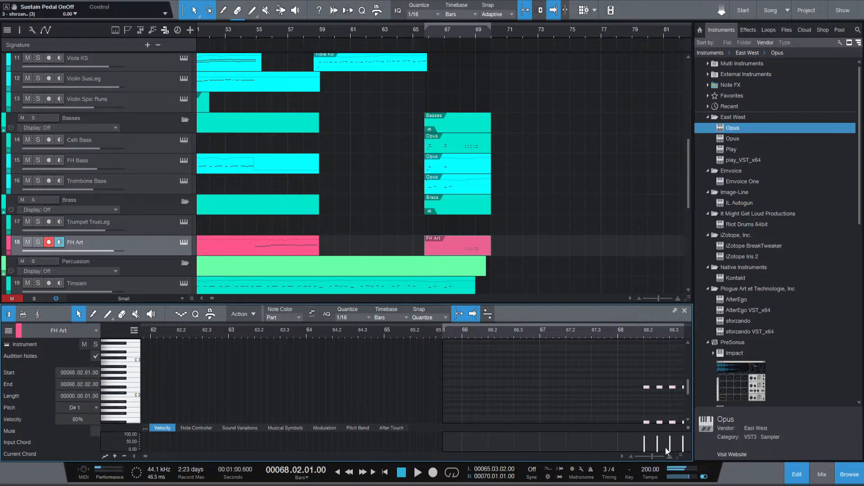
Lower the pasted FH Art notes to 19% velocity and play them back.
{"action": "left_click_drag", "start_coordinate": [645, 453], "coordinate": [643, 465]}
{"action": "key", "text": "space"}
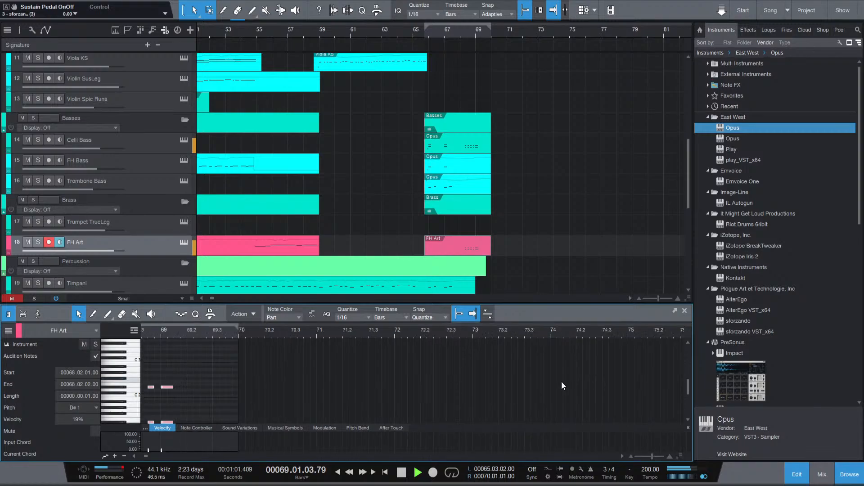
{"action": "key", "text": "space"}
Shift the pasted FH Art notes slightly earlier, off the grid, to start at 68.01.04.78, and play them back.
{"action": "left_click_drag", "start_coordinate": [233, 334], "coordinate": [253, 309]}
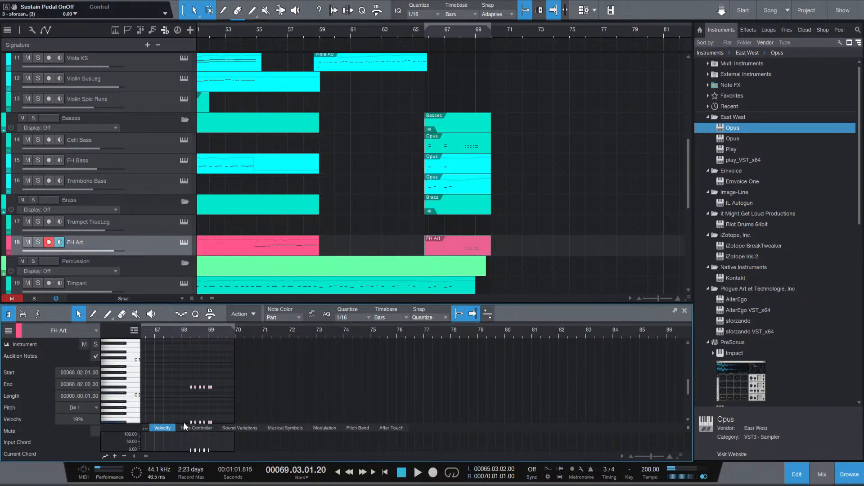
{"action": "scroll", "coordinate": [192, 392], "scroll_direction": "up", "scroll_amount": 6}
{"action": "left_click_drag", "start_coordinate": [178, 387], "coordinate": [169, 388]}
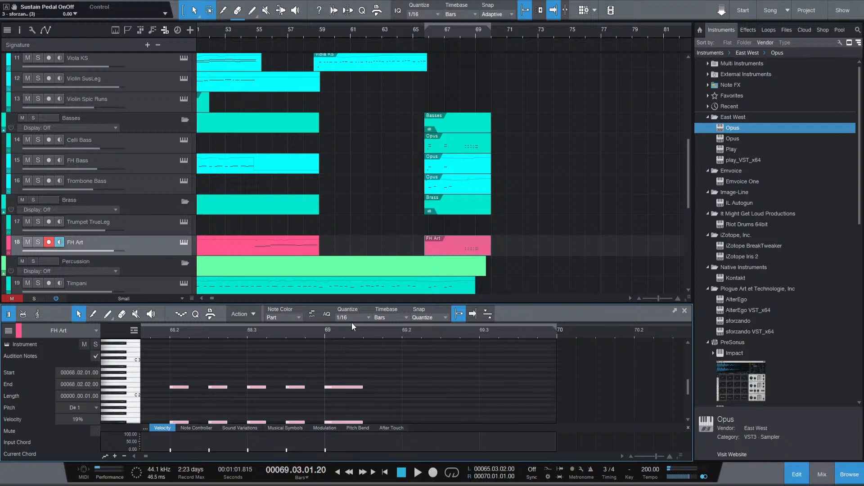
{"action": "scroll", "coordinate": [170, 396], "scroll_direction": "up", "scroll_amount": 5}
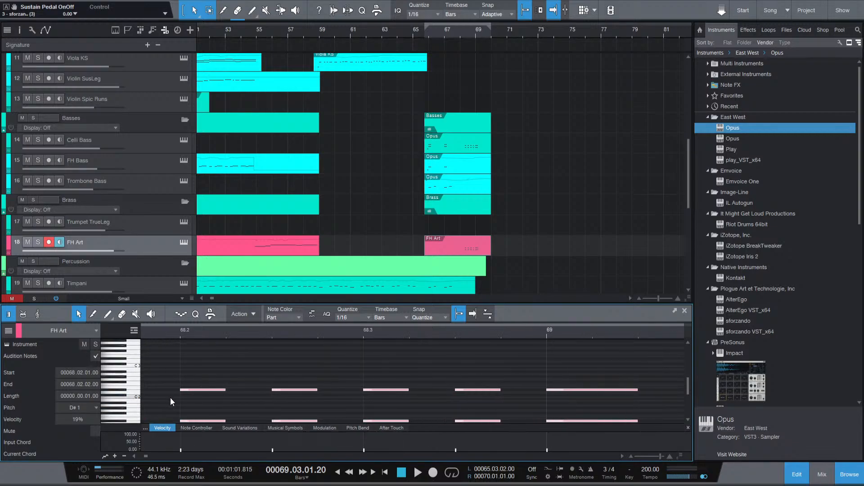
{"action": "left_click_drag", "start_coordinate": [308, 390], "coordinate": [270, 390]}
{"action": "key", "text": "space"}
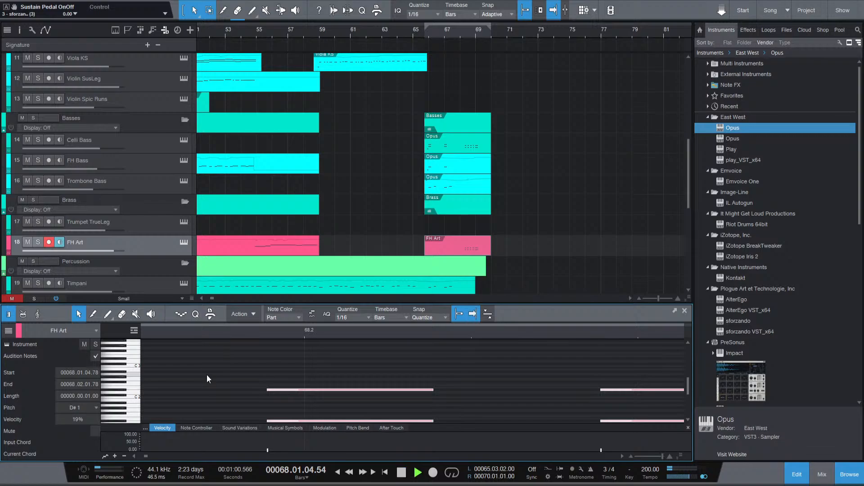
{"action": "scroll", "coordinate": [209, 378], "scroll_direction": "down", "scroll_amount": 6}
{"action": "key", "text": "space"}
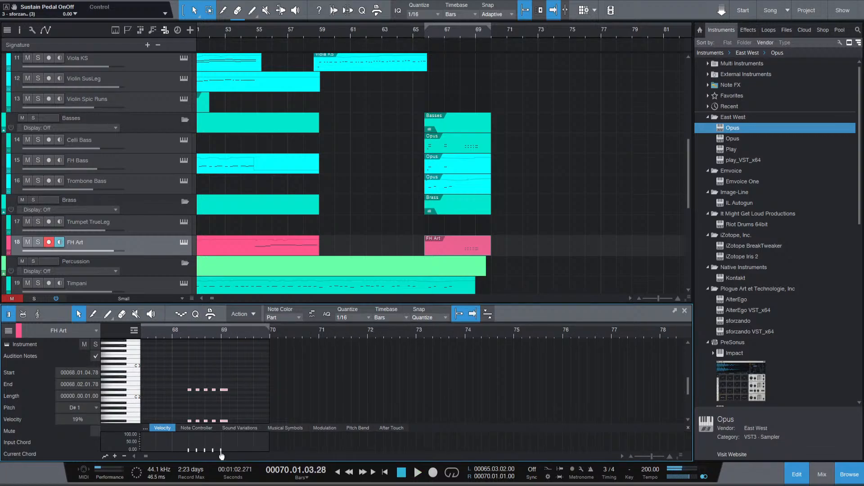
Try the FH Art closing notes at 5% and 52% velocity, and set them to 24%.
{"action": "left_click_drag", "start_coordinate": [221, 447], "coordinate": [220, 458]}
{"action": "key", "text": "space"}
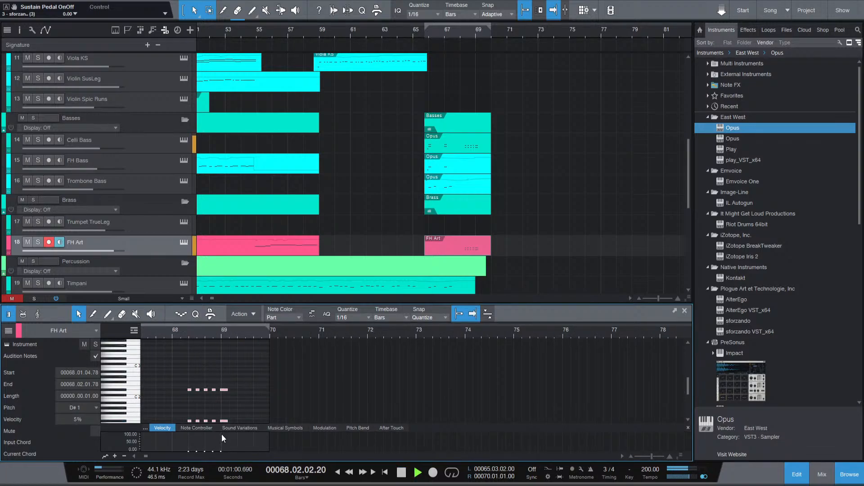
{"action": "key", "text": "space"}
{"action": "left_click_drag", "start_coordinate": [221, 452], "coordinate": [220, 442]}
{"action": "key", "text": "space"}
{"action": "key", "text": "space"}
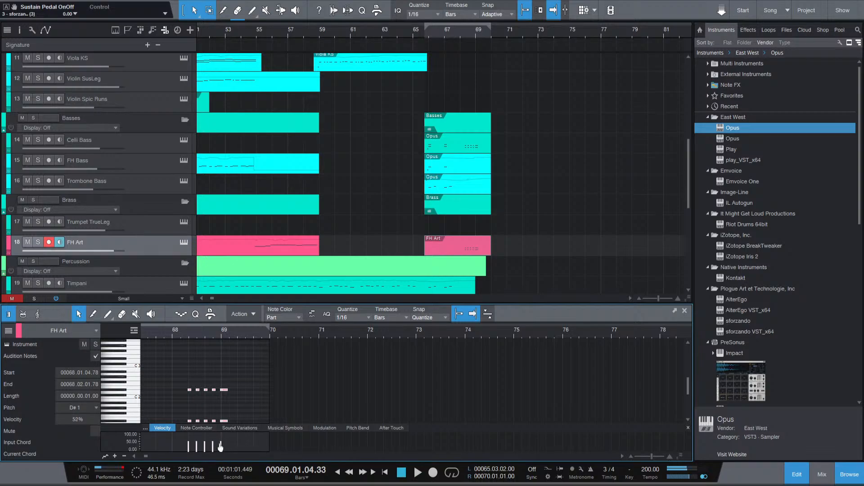
{"action": "key", "text": "space"}
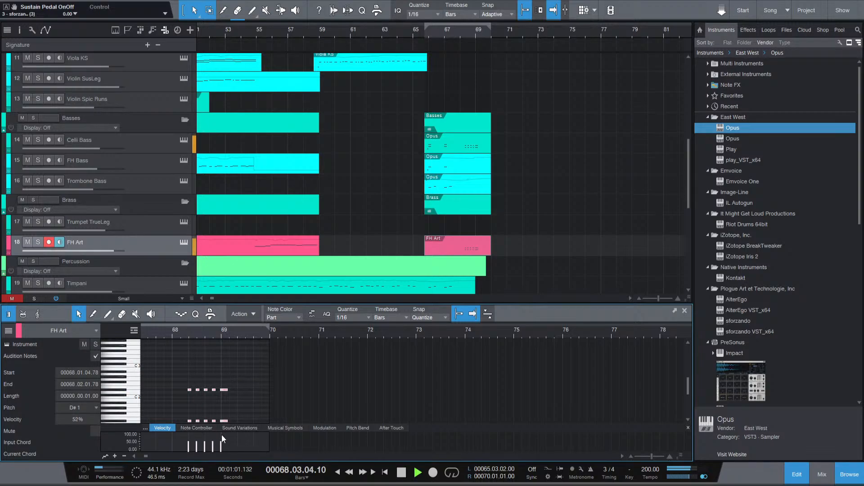
{"action": "left_click_drag", "start_coordinate": [221, 442], "coordinate": [222, 455]}
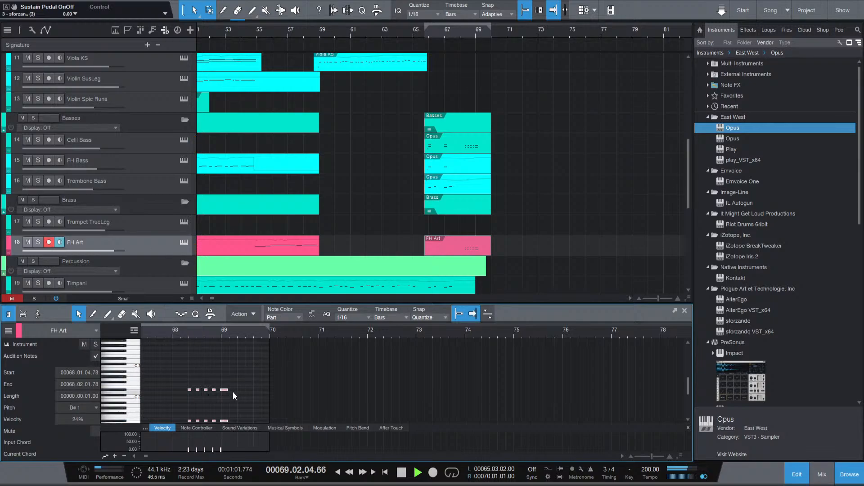
Play back the closing FH Art notes from bar 68, and the whole ending from about bar 64.
{"action": "left_click", "coordinate": [187, 344]}
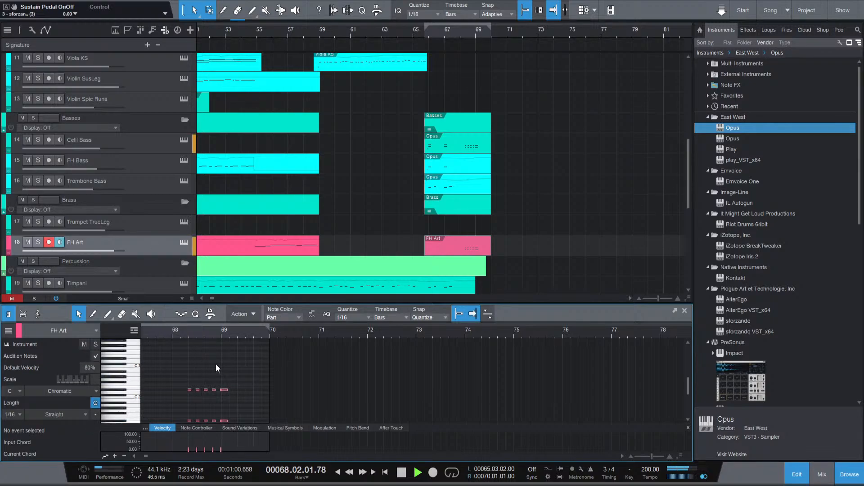
{"action": "scroll", "coordinate": [231, 408], "scroll_direction": "down", "scroll_amount": 1}
{"action": "scroll", "coordinate": [231, 409], "scroll_direction": "down", "scroll_amount": 1}
{"action": "left_click", "coordinate": [221, 406]}
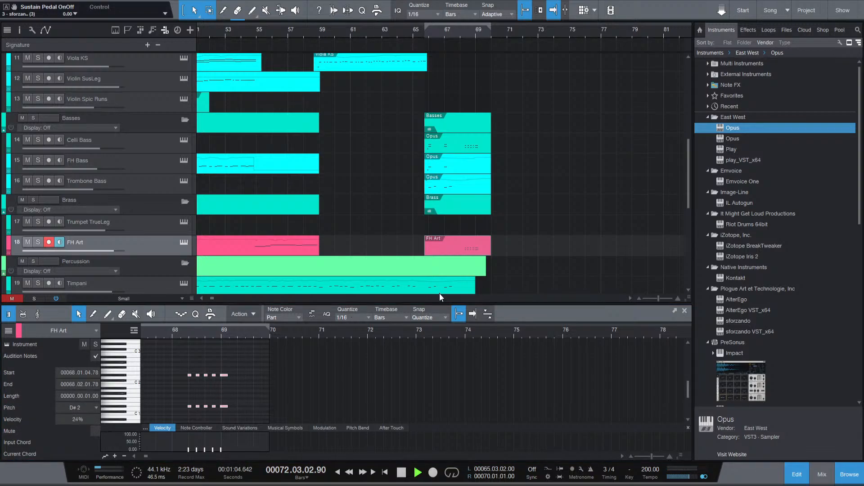
{"action": "left_click", "coordinate": [174, 332]}
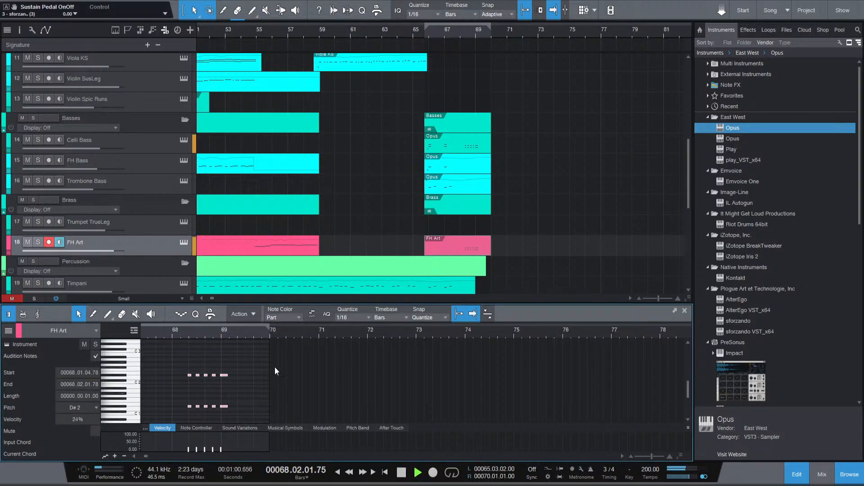
{"action": "left_click", "coordinate": [403, 32]}
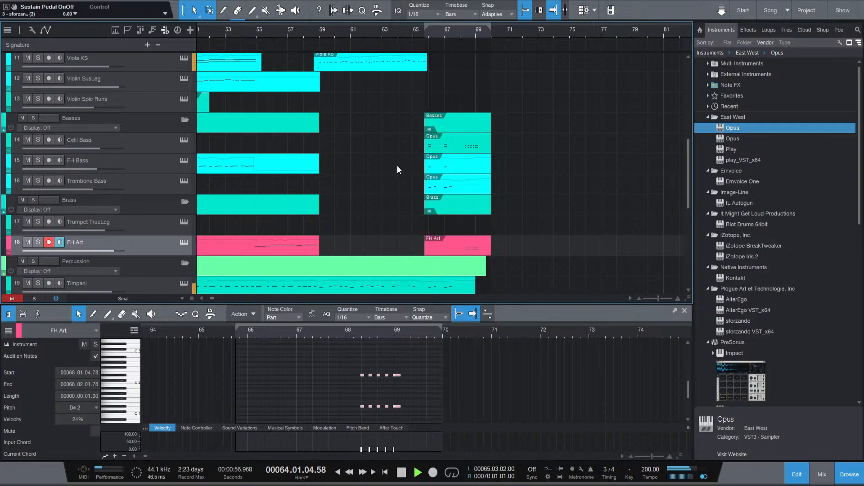
Copy the four Snare C1 notes starting at 65.02.03.00 and paste them at 68.02.01.00 in the same part.
{"action": "scroll", "coordinate": [416, 234], "scroll_direction": "down", "scroll_amount": 3}
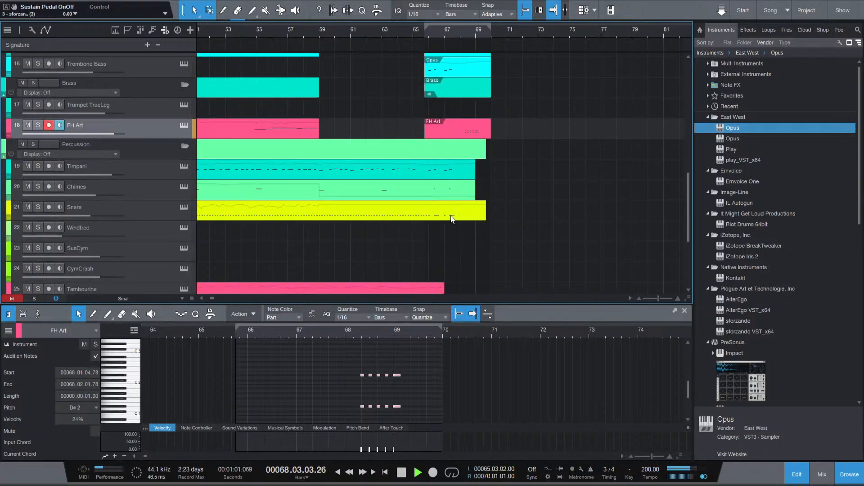
{"action": "left_click", "coordinate": [452, 219]}
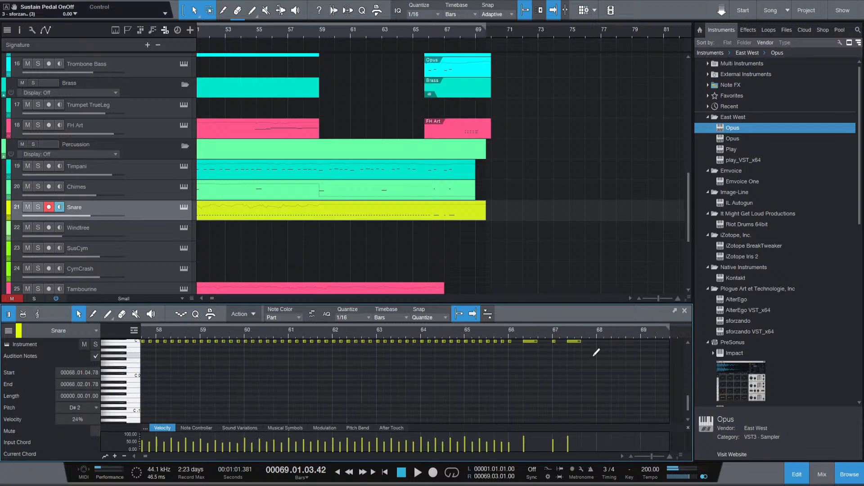
{"action": "scroll", "coordinate": [601, 352], "scroll_direction": "up", "scroll_amount": 3}
{"action": "scroll", "coordinate": [623, 356], "scroll_direction": "left", "scroll_amount": 1}
{"action": "left_click_drag", "start_coordinate": [450, 357], "coordinate": [383, 336]}
{"action": "scroll", "coordinate": [528, 362], "scroll_direction": "right", "scroll_amount": 3}
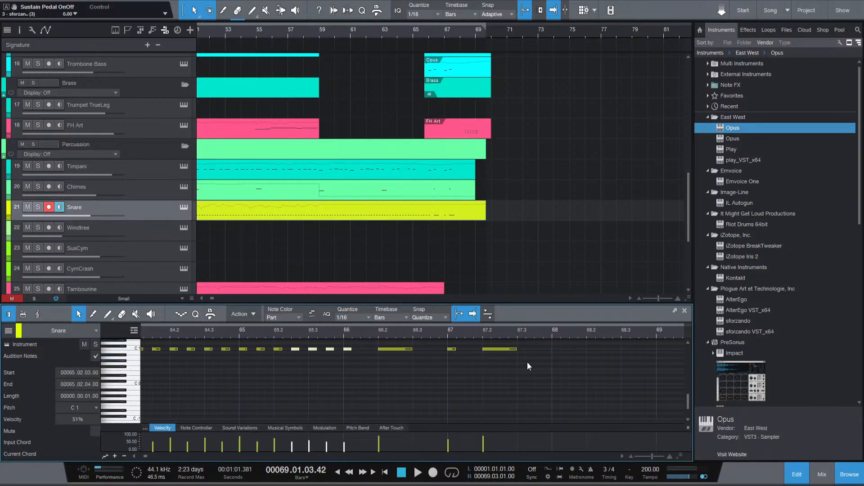
{"action": "left_click", "coordinate": [559, 336]}
{"action": "key", "text": "ctrl+v"}
Add a C#1 note at 69.01.01.00 in the Snare part and play back the ending.
{"action": "double_click", "coordinate": [631, 347]}
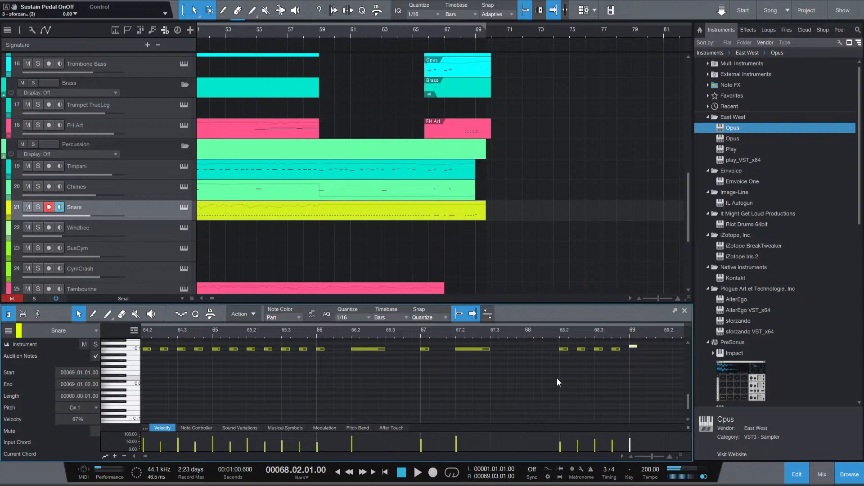
{"action": "key", "text": "space"}
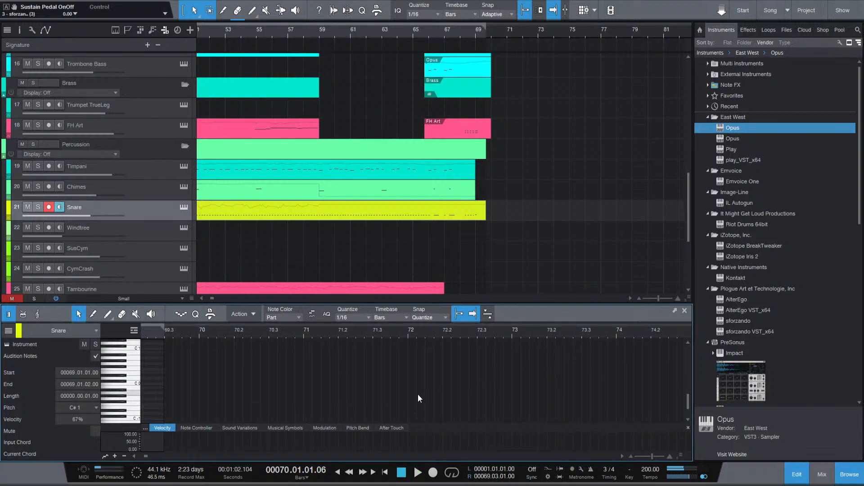
{"action": "scroll", "coordinate": [379, 377], "scroll_direction": "down", "scroll_amount": 4}
Open the FH Art part and play its closing notes from 68.01.03.00.
{"action": "left_click", "coordinate": [471, 131]}
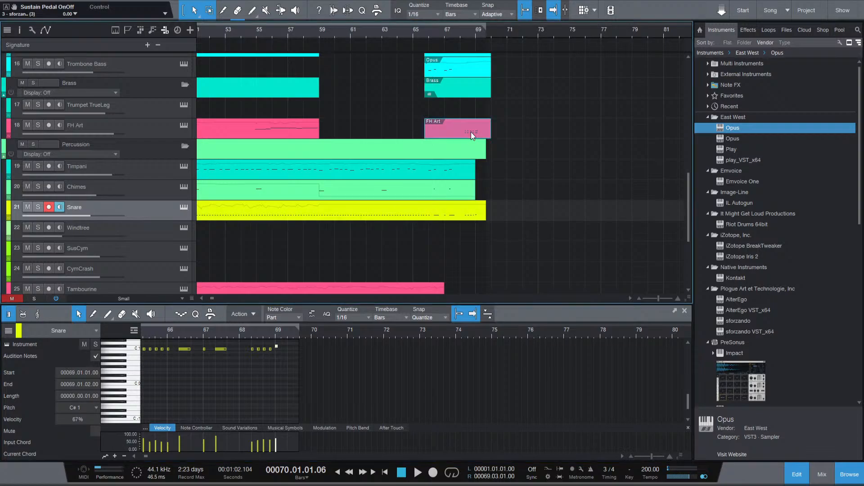
{"action": "left_click", "coordinate": [333, 333]}
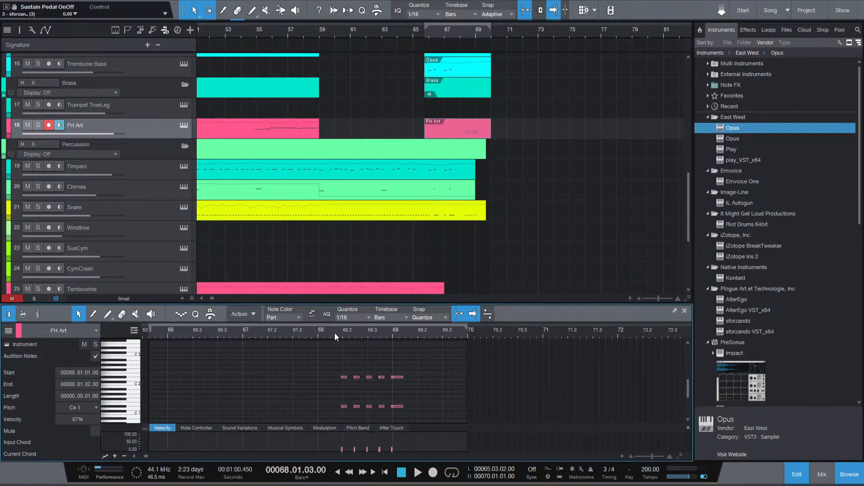
{"action": "key", "text": "space"}
{"action": "key", "text": "space"}
Move the Snare part's closing note at 69.01.01.00 down to C1, with a velocity of 79%.
{"action": "left_click", "coordinate": [471, 217]}
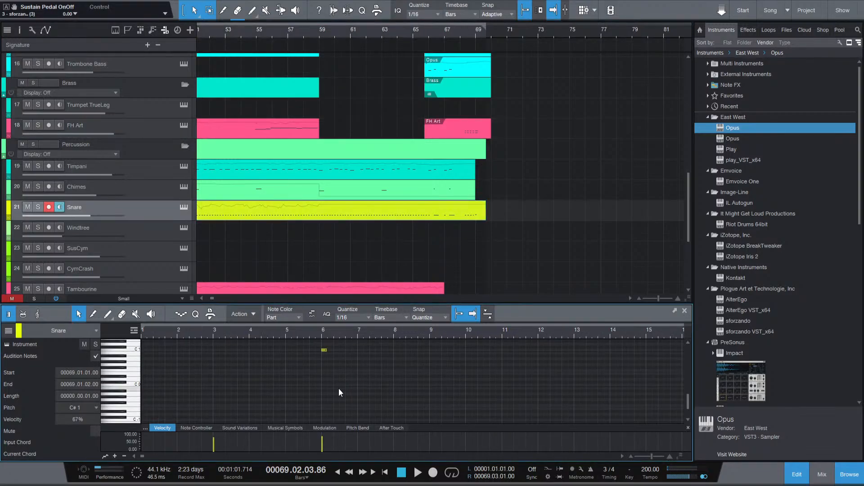
{"action": "left_click", "coordinate": [325, 428]}
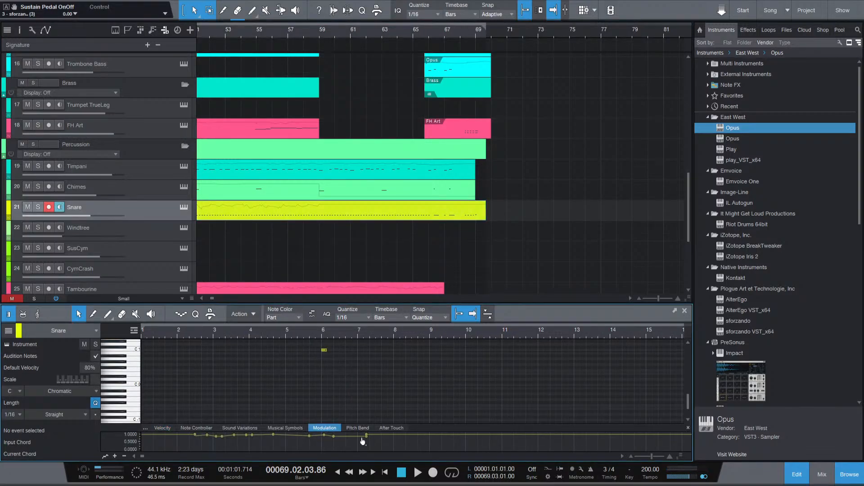
{"action": "left_click", "coordinate": [162, 428]}
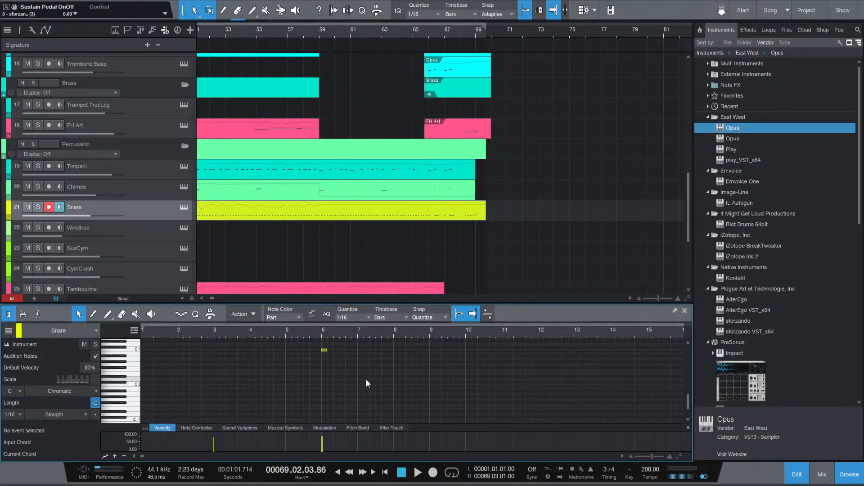
{"action": "scroll", "coordinate": [366, 378], "scroll_direction": "down", "scroll_amount": 3, "text": "ctrl"}
{"action": "scroll", "coordinate": [399, 373], "scroll_direction": "down", "scroll_amount": 5, "text": "ctrl"}
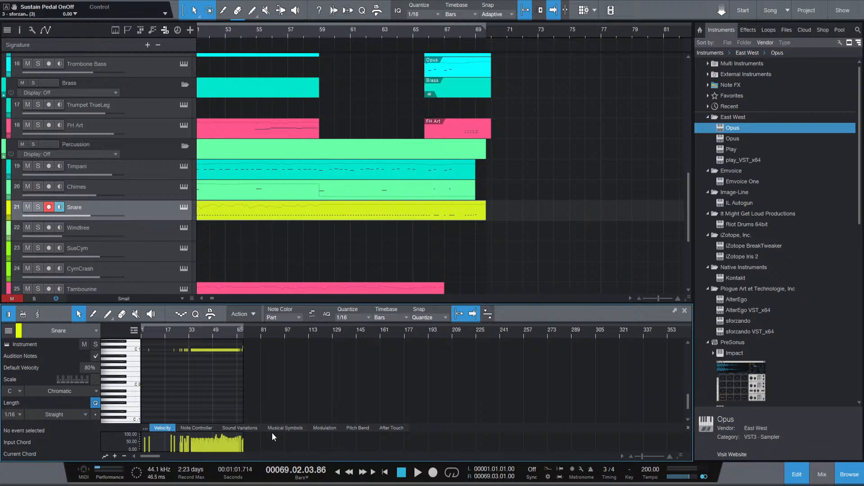
{"action": "left_click", "coordinate": [321, 427]}
{"action": "scroll", "coordinate": [242, 400], "scroll_direction": "up", "scroll_amount": 8, "text": "ctrl"}
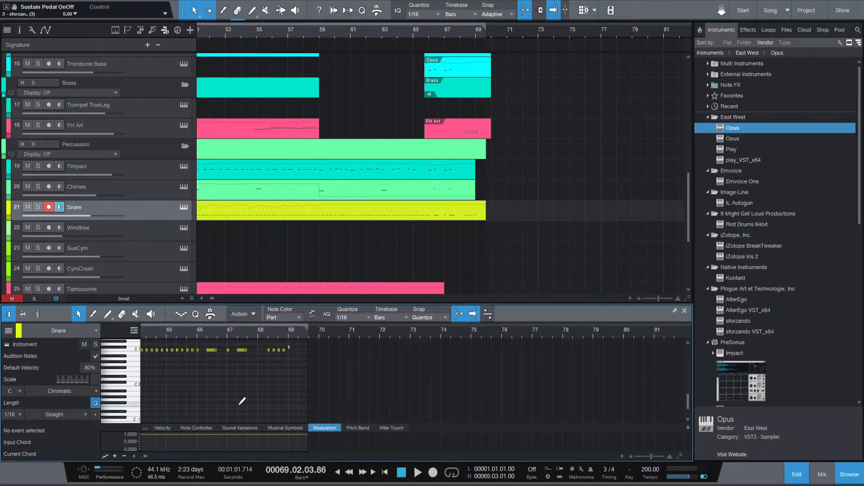
{"action": "scroll", "coordinate": [242, 401], "scroll_direction": "up", "scroll_amount": 2, "text": "ctrl"}
{"action": "left_click", "coordinate": [171, 425]}
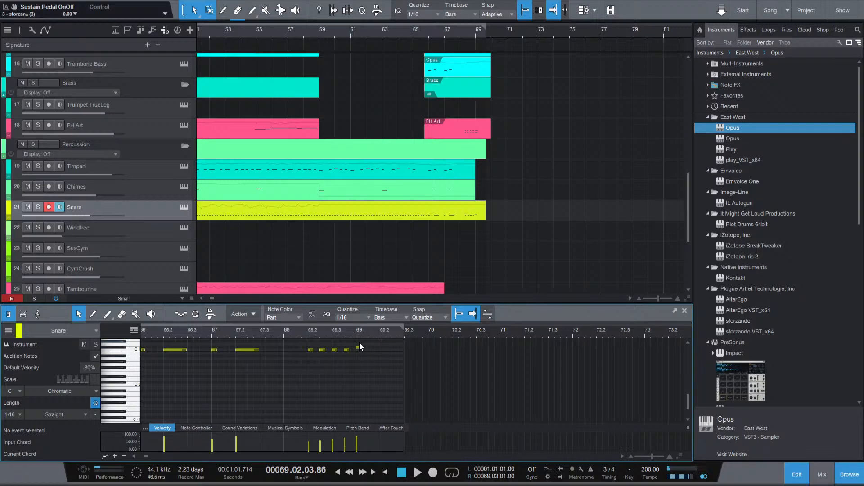
{"action": "left_click_drag", "start_coordinate": [358, 347], "coordinate": [359, 349]}
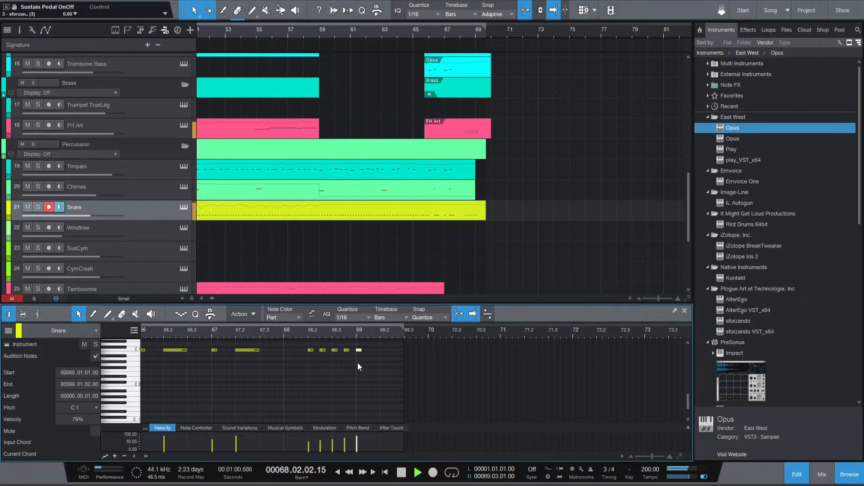
Check the modulation data of the FH Art closing part and play the ending from about bar 66.
{"action": "left_click", "coordinate": [458, 134]}
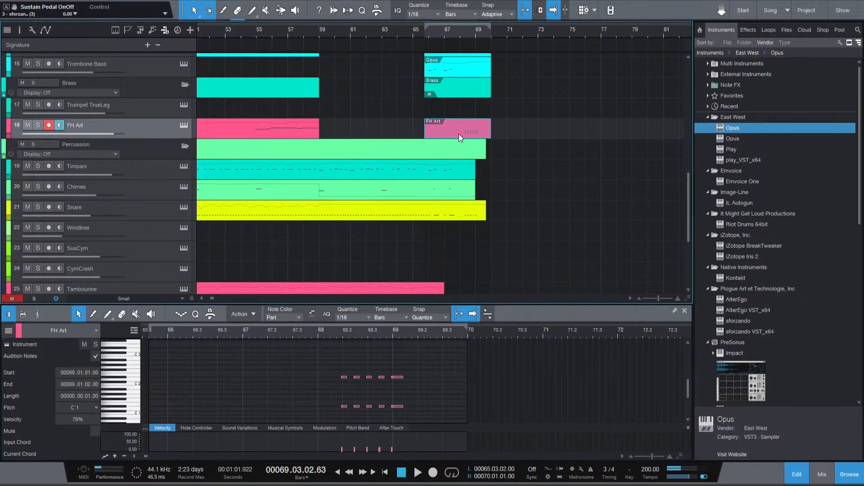
{"action": "left_click", "coordinate": [324, 428]}
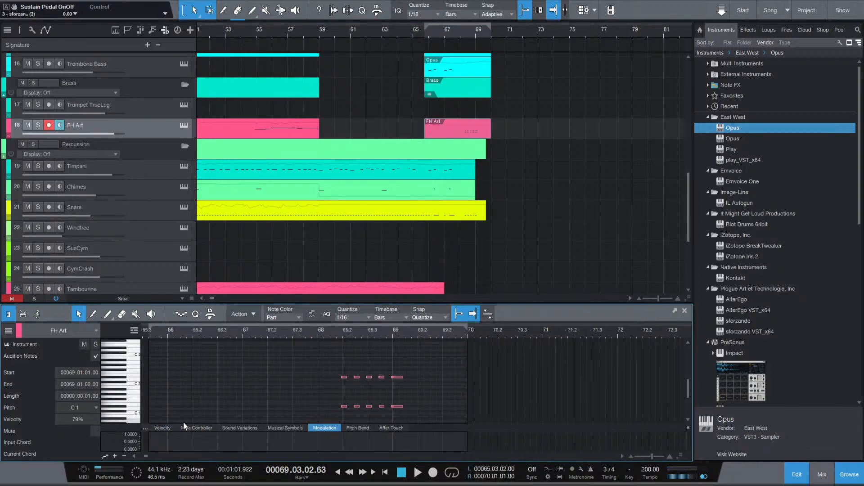
{"action": "left_click", "coordinate": [226, 387]}
{"action": "left_click", "coordinate": [169, 333]}
{"action": "key", "text": "space"}
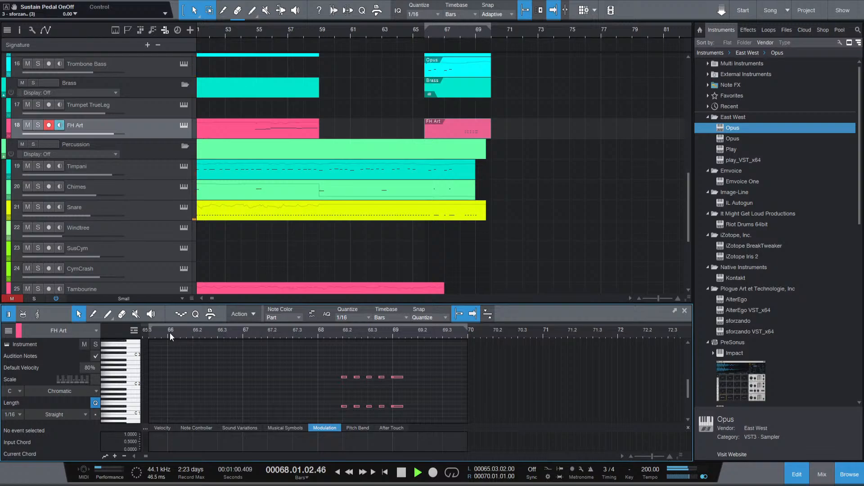
{"action": "key", "text": "space"}
Extend the Timpani part so it ends level with the Snare part, past bar 69.
{"action": "left_click", "coordinate": [460, 210]}
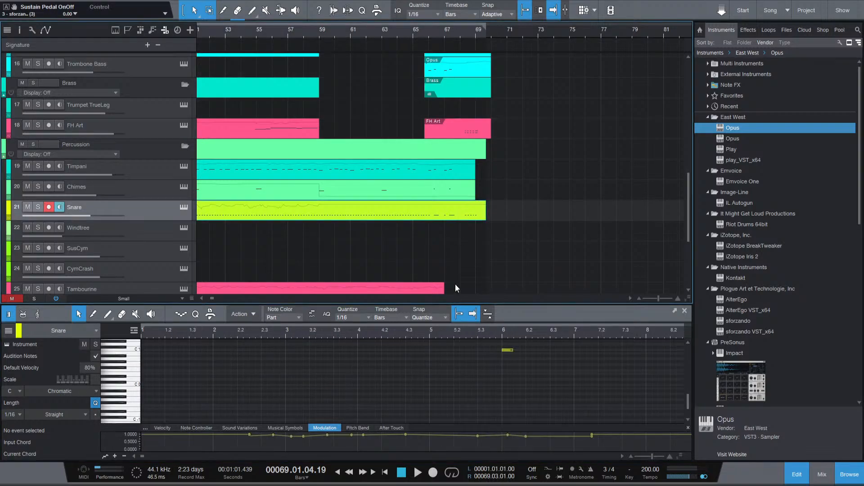
{"action": "left_click", "coordinate": [460, 176]}
{"action": "scroll", "coordinate": [525, 368], "scroll_direction": "down", "scroll_amount": 6}
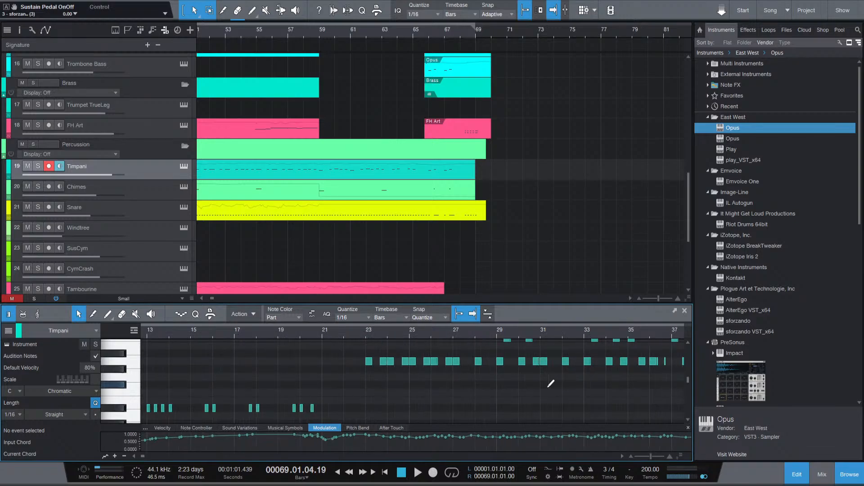
{"action": "scroll", "coordinate": [524, 368], "scroll_direction": "up", "scroll_amount": 6}
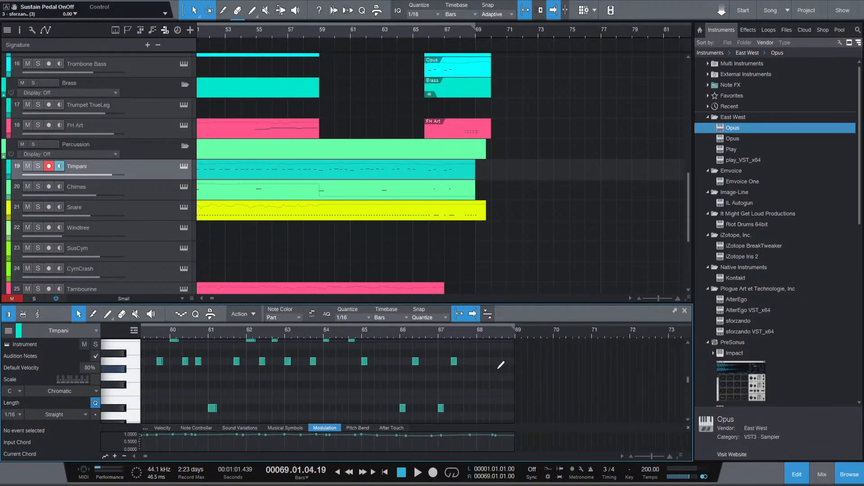
{"action": "left_click_drag", "start_coordinate": [475, 172], "coordinate": [482, 172]}
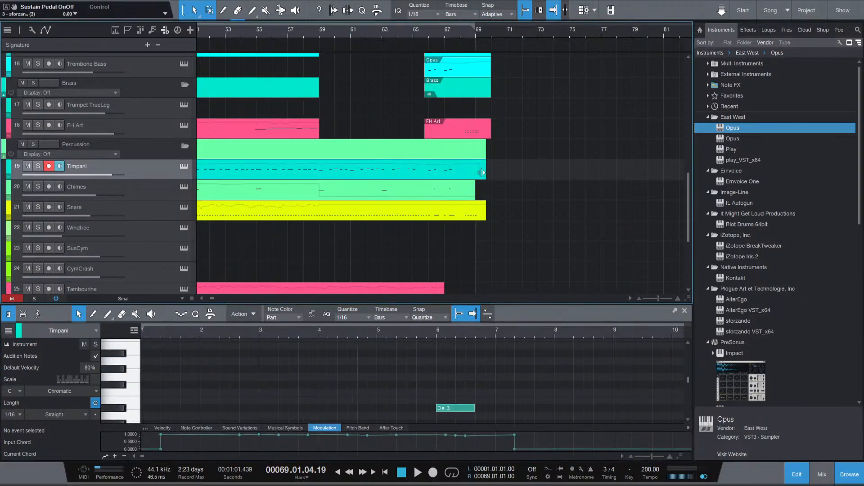
Add A3 notes to the Timpani part at 68.01.01.00, 68.02.01.00 and 68.03.01.00, and play back the ending.
{"action": "scroll", "coordinate": [550, 366], "scroll_direction": "down", "scroll_amount": 6}
{"action": "scroll", "coordinate": [396, 366], "scroll_direction": "up", "scroll_amount": 4}
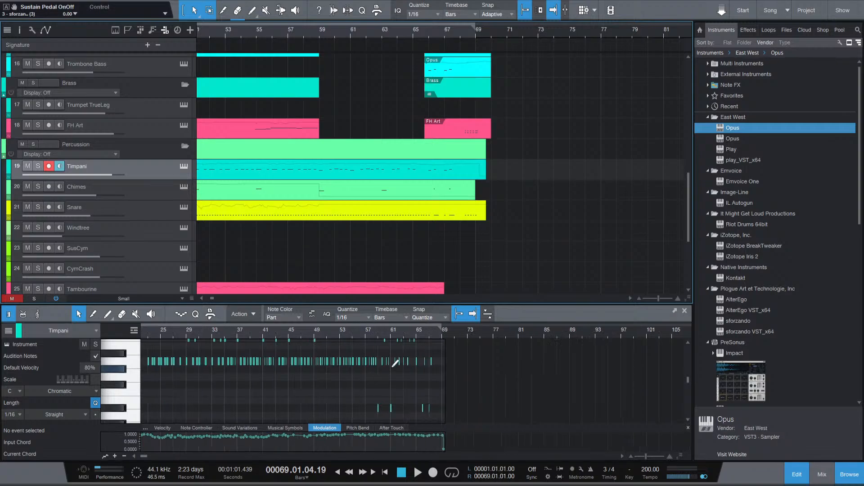
{"action": "scroll", "coordinate": [495, 367], "scroll_direction": "up", "scroll_amount": 4}
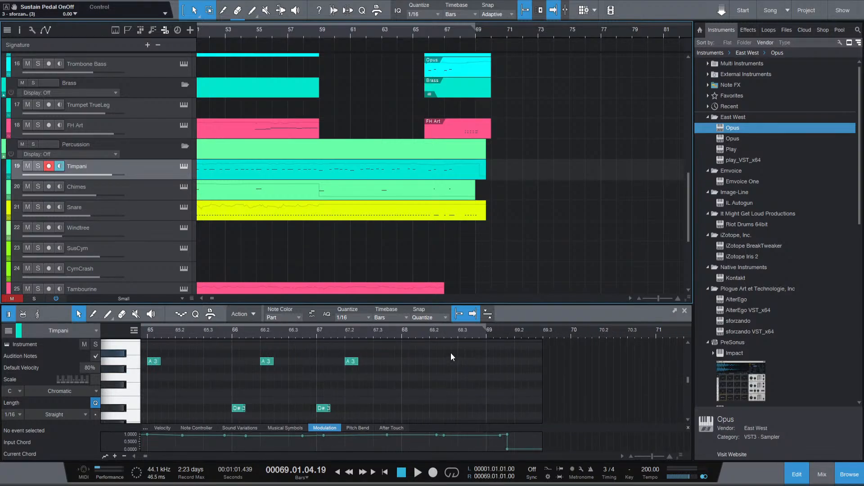
{"action": "scroll", "coordinate": [405, 376], "scroll_direction": "up", "scroll_amount": 1}
{"action": "double_click", "coordinate": [402, 369]}
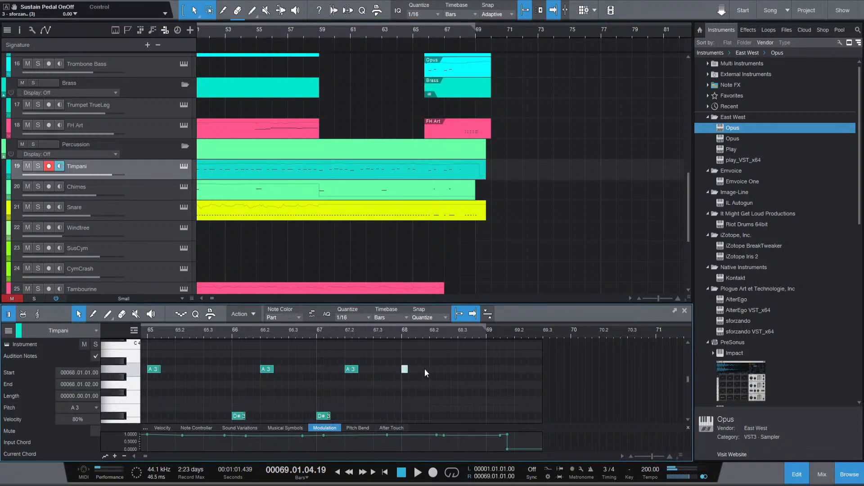
{"action": "double_click", "coordinate": [430, 369]}
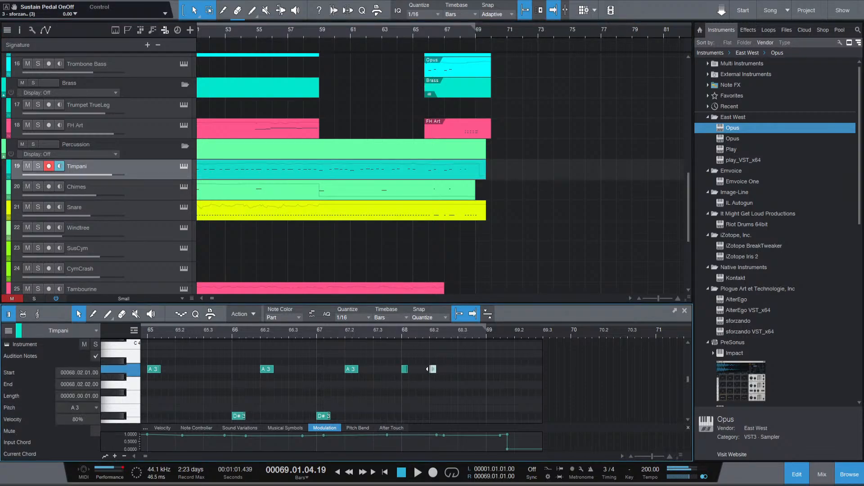
{"action": "double_click", "coordinate": [460, 369]}
{"action": "key", "text": "space"}
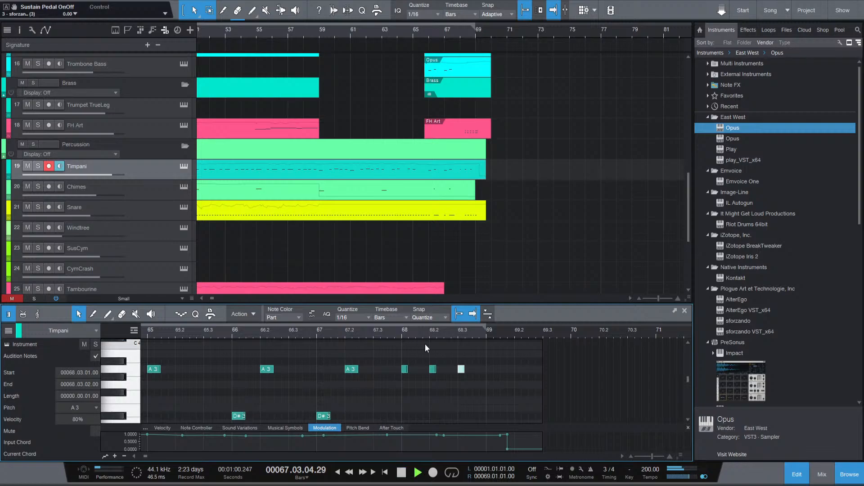
{"action": "key", "text": "space"}
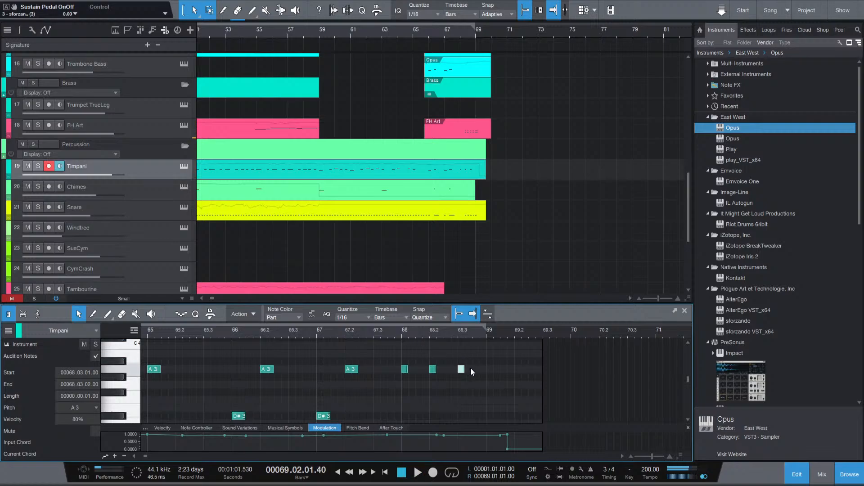
Fill in the Timpani run with A3 notes at 68.01.03.00, 68.02.03.00, 68.03.03.00 and 69.01.01.00.
{"action": "double_click", "coordinate": [417, 369]}
{"action": "double_click", "coordinate": [447, 369]}
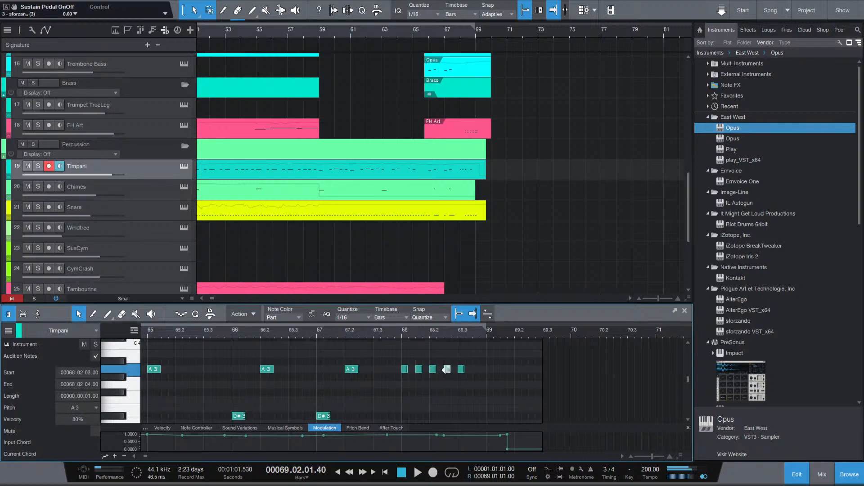
{"action": "double_click", "coordinate": [475, 369]}
{"action": "double_click", "coordinate": [489, 369]}
Shape rising velocities across the Timpani run from bar 68, reaching 90% on the note at 69.01.01.00, and play it.
{"action": "left_click", "coordinate": [171, 427]}
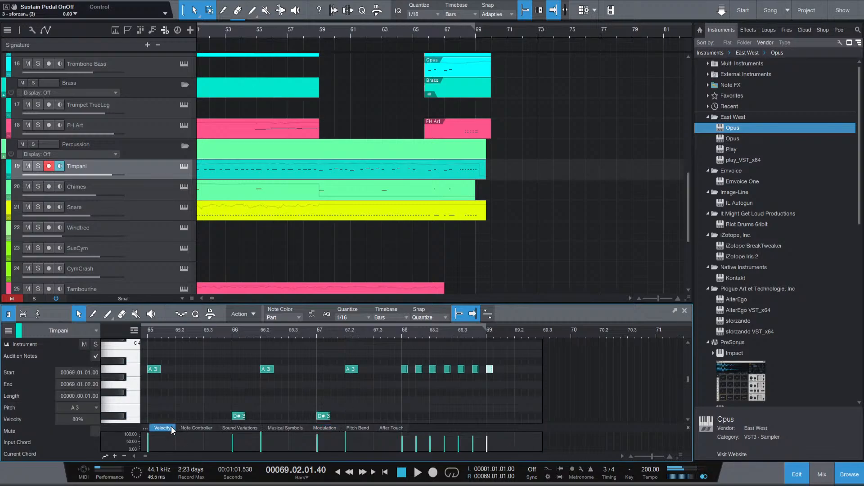
{"action": "left_click", "coordinate": [403, 446]}
{"action": "left_click_drag", "start_coordinate": [417, 450], "coordinate": [430, 452]}
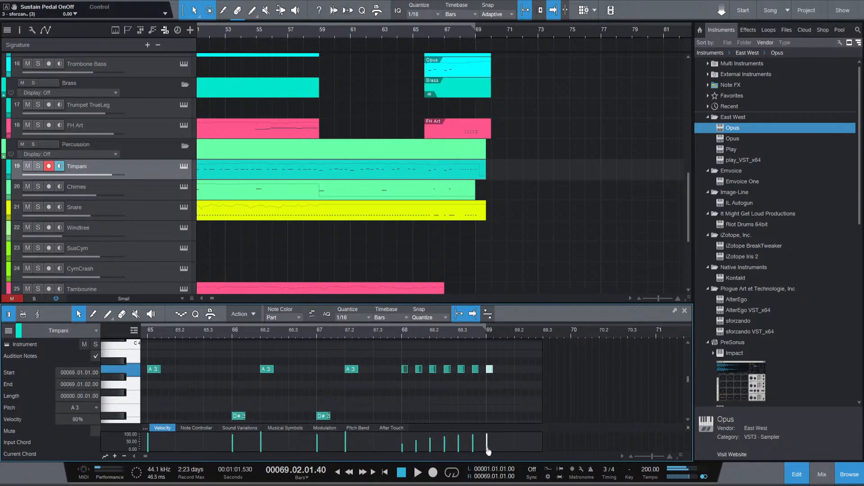
{"action": "left_click", "coordinate": [401, 331]}
{"action": "key", "text": "space"}
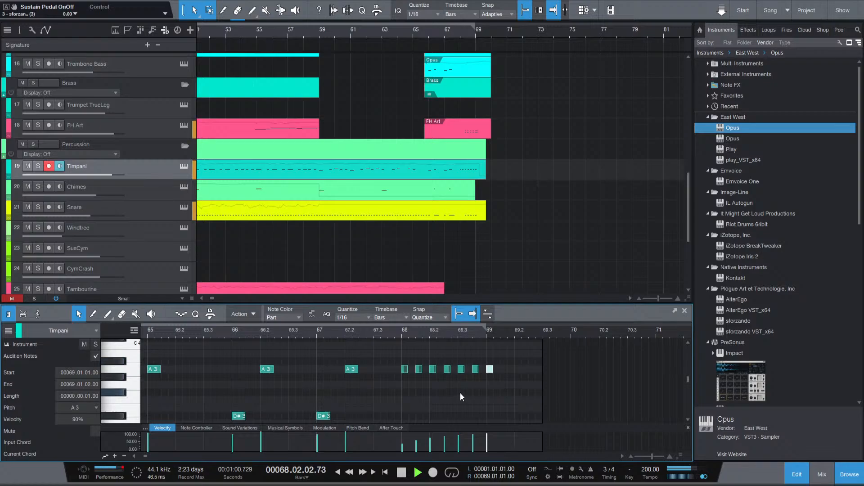
{"action": "key", "text": "space"}
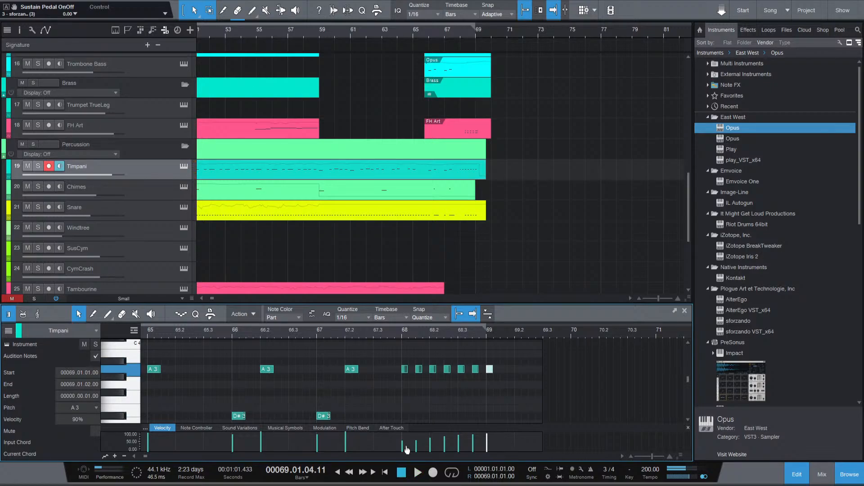
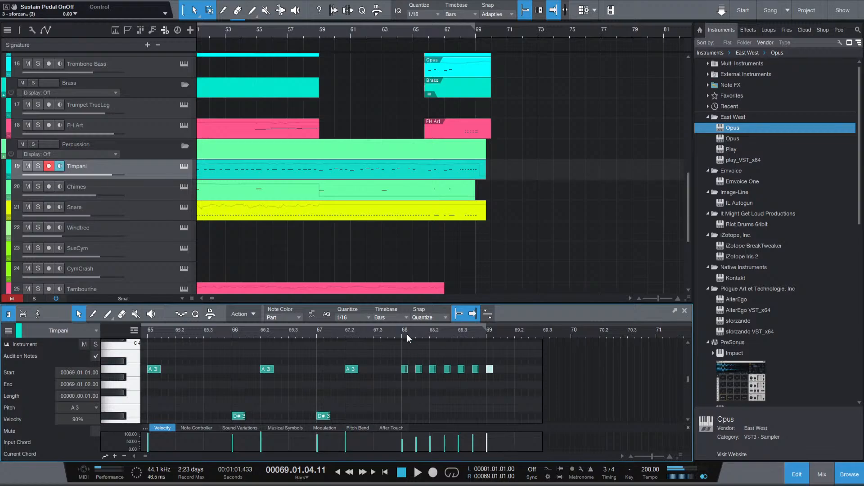
Replay the Timpani run from about bar 68 to check its velocities.
{"action": "key", "text": "space"}
{"action": "left_click", "coordinate": [400, 336]}
{"action": "key", "text": "space"}
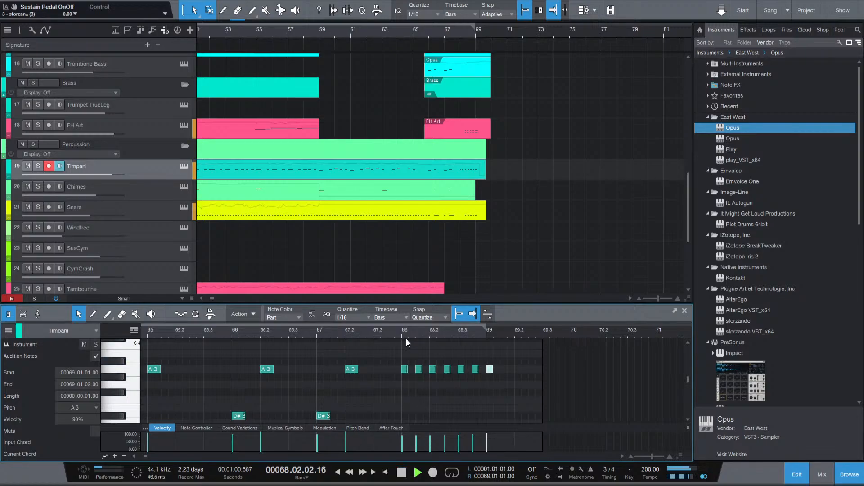
{"action": "key", "text": "space"}
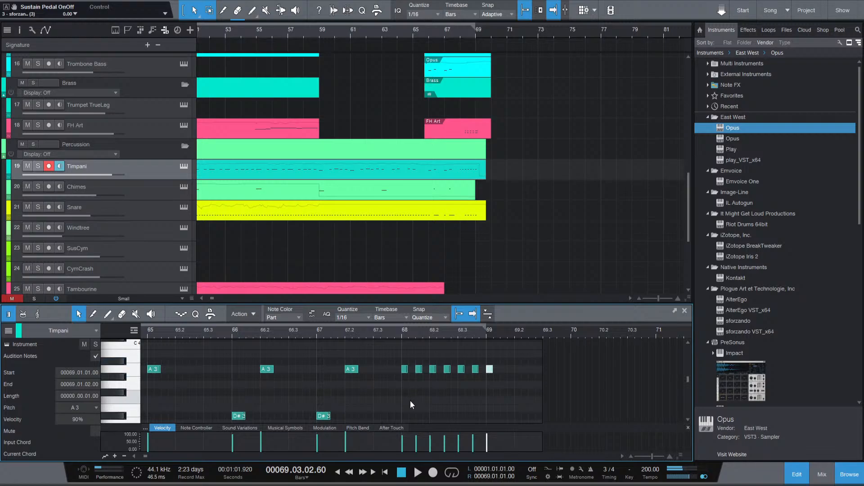
Delete the Timpani A3 notes at 68.01.01.00 and 68.01.03.00 and play the shortened run from about 68.02.
{"action": "left_click", "coordinate": [401, 385]}
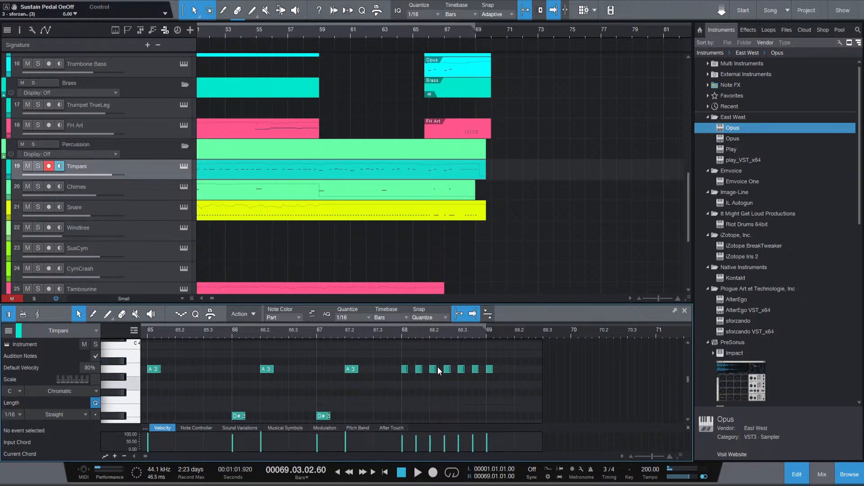
{"action": "mouse_move", "coordinate": [437, 367]}
{"action": "left_mouse_down"}
{"action": "mouse_move", "coordinate": [400, 378]}
{"action": "mouse_move", "coordinate": [421, 363]}
{"action": "mouse_move", "coordinate": [399, 377]}
{"action": "left_mouse_up"}
{"action": "key", "text": "Delete"}
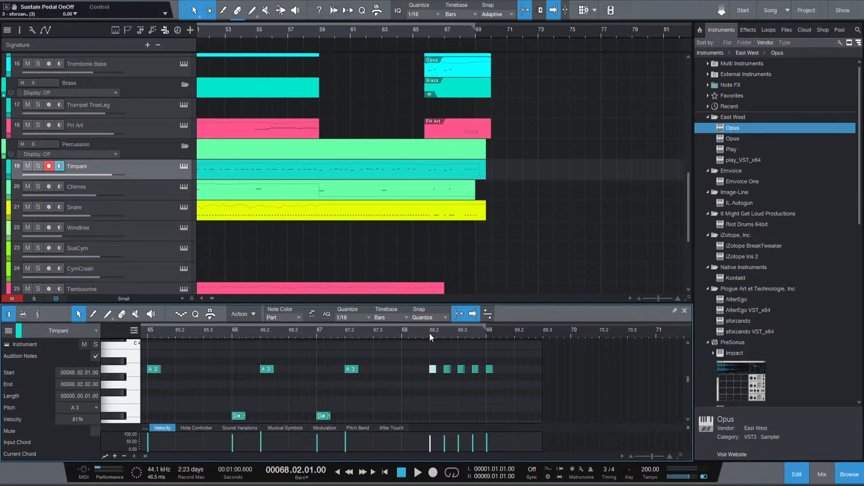
{"action": "key", "text": "space"}
{"action": "key", "text": "space"}
{"action": "left_click", "coordinate": [422, 330]}
{"action": "key", "text": "space"}
Copy the Snare C1 note at 68.02.01.00 to 68.01.01.00 and 68.01.03.00.
{"action": "left_click", "coordinate": [452, 219]}
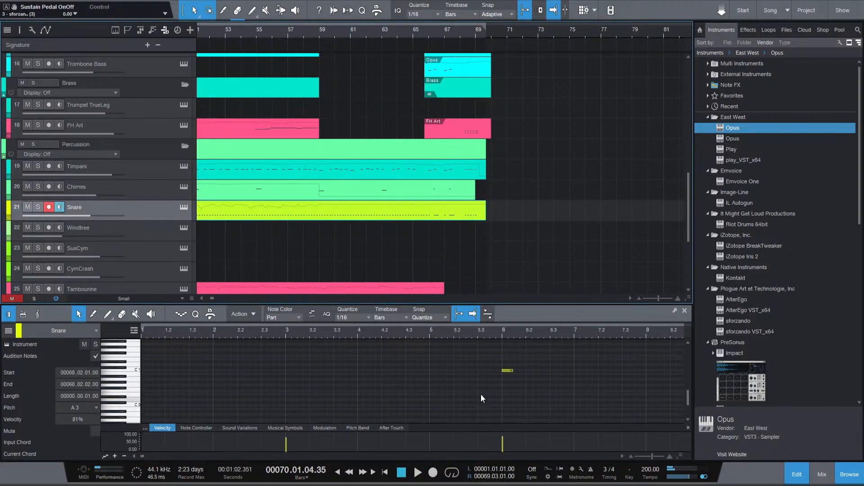
{"action": "scroll", "coordinate": [540, 384], "scroll_direction": "down", "scroll_amount": 1}
{"action": "scroll", "coordinate": [636, 370], "scroll_direction": "down", "scroll_amount": 5}
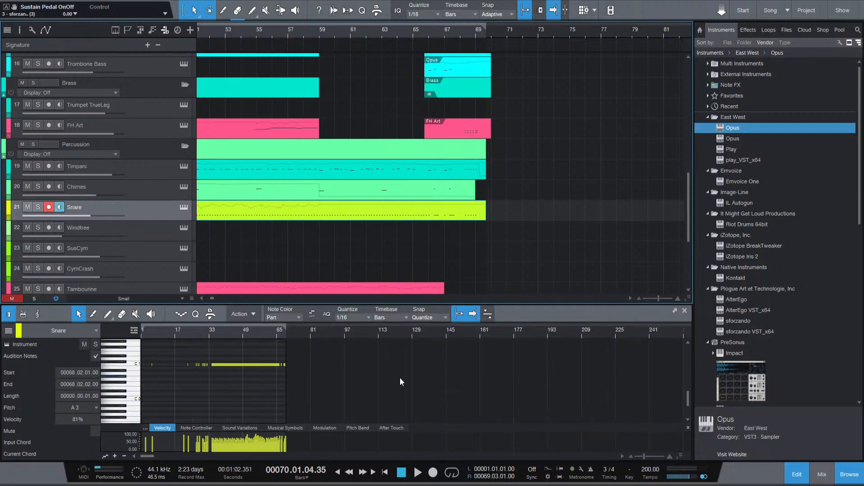
{"action": "scroll", "coordinate": [294, 362], "scroll_direction": "up", "scroll_amount": 3}
{"action": "scroll", "coordinate": [293, 362], "scroll_direction": "up", "scroll_amount": 4}
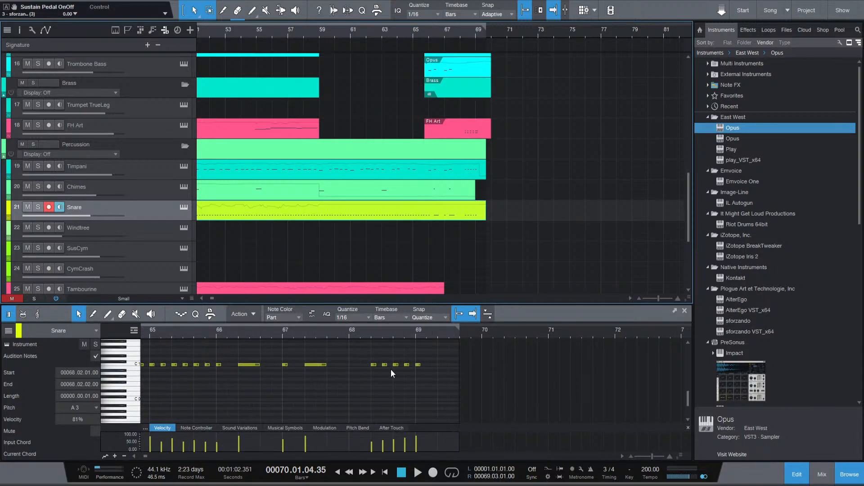
{"action": "left_click_drag", "start_coordinate": [414, 371], "coordinate": [368, 347]}
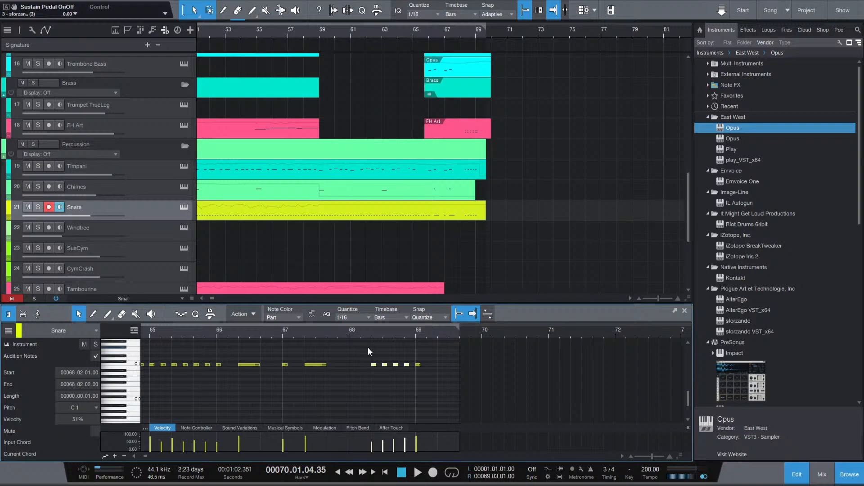
{"action": "left_click", "coordinate": [373, 365]}
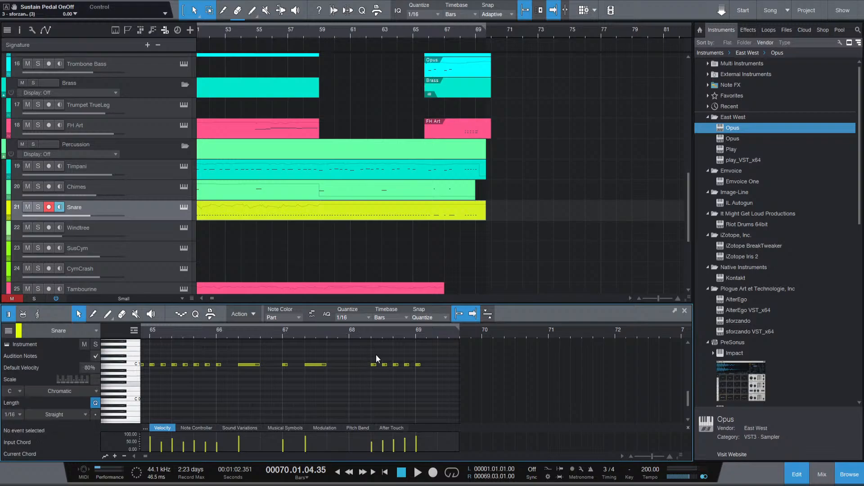
{"action": "left_click", "coordinate": [348, 334]}
{"action": "key", "text": "ctrl+v"}
{"action": "left_click", "coordinate": [359, 334]}
{"action": "key", "text": "ctrl+v"}
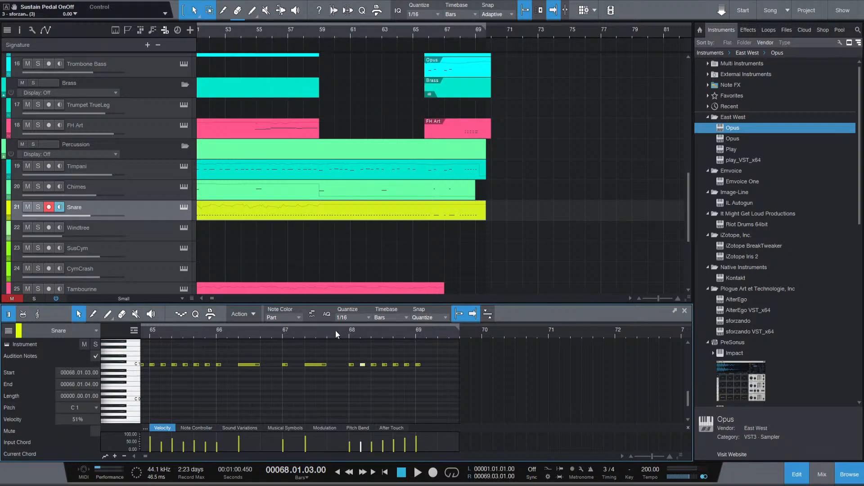
Add one more Snare C1 note at 67.03.03.00 and play the extended run.
{"action": "left_click", "coordinate": [336, 333]}
{"action": "key", "text": "ctrl+v"}
{"action": "key", "text": "space"}
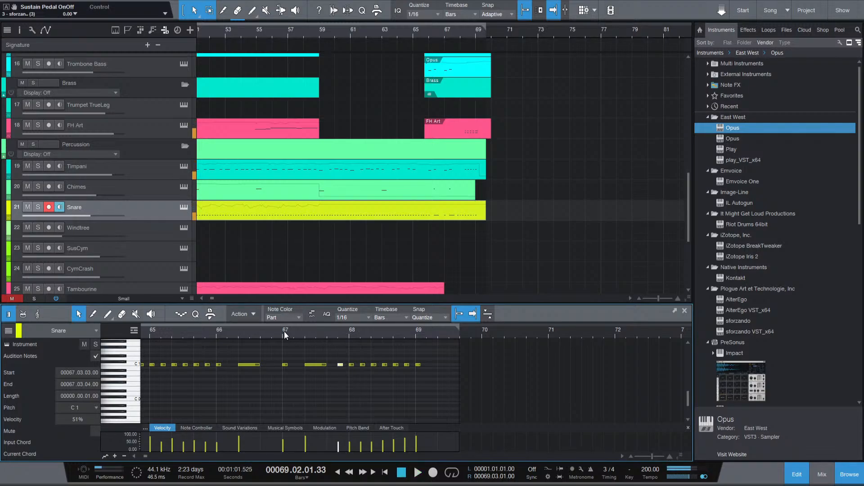
{"action": "left_click", "coordinate": [365, 387]}
{"action": "key", "text": "space"}
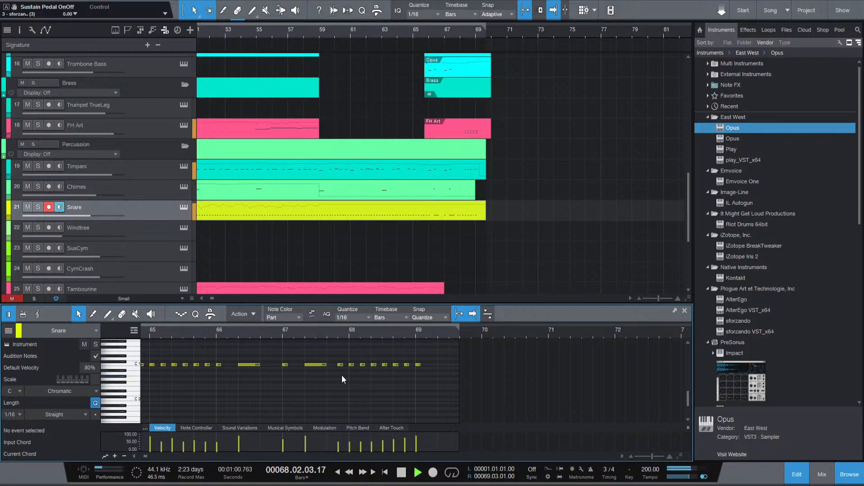
Delete the Snare C1 notes at 67.03.03.00 and 68.01.01.00 and play the shortened run.
{"action": "key", "text": "space"}
{"action": "left_click", "coordinate": [351, 365]}
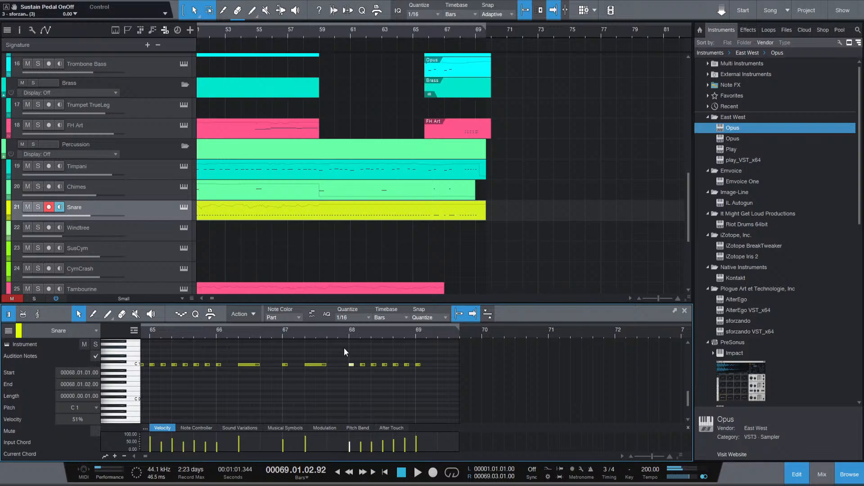
{"action": "key", "text": "Delete"}
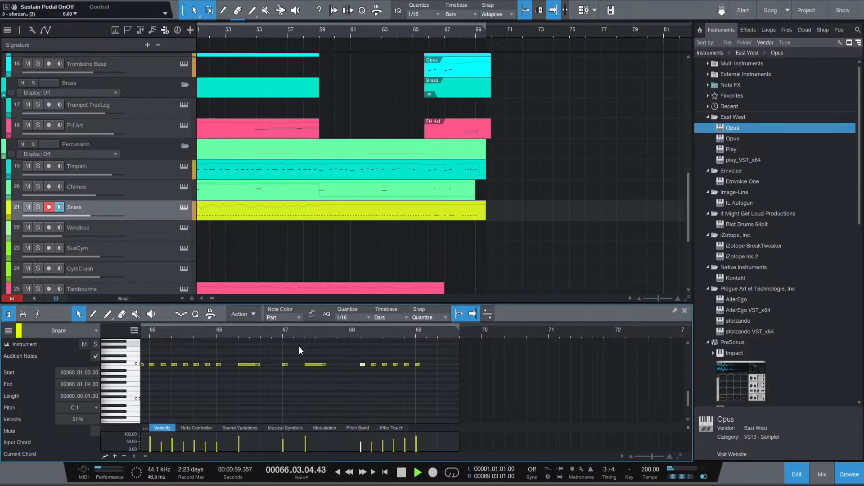
{"action": "left_click", "coordinate": [364, 387]}
{"action": "key", "text": "space"}
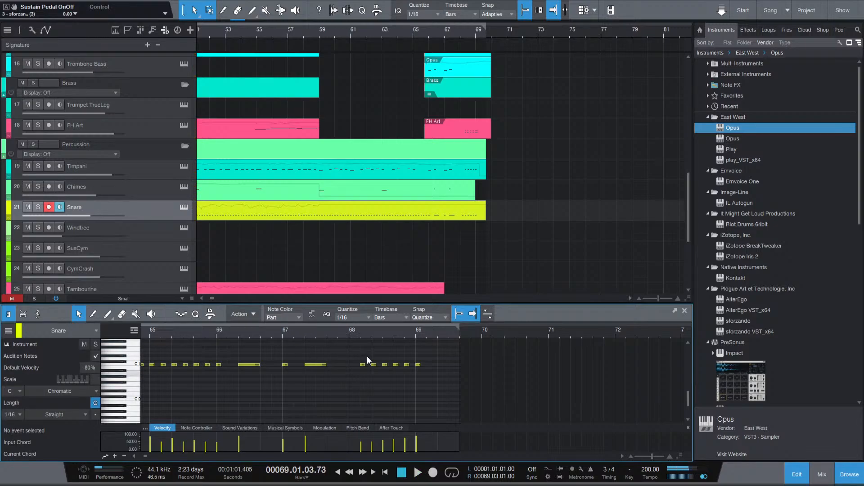
Delete the Snare C1 note at 68.01.03.00 and play the ending again.
{"action": "left_click", "coordinate": [363, 365]}
{"action": "key", "text": "Delete"}
{"action": "key", "text": "space"}
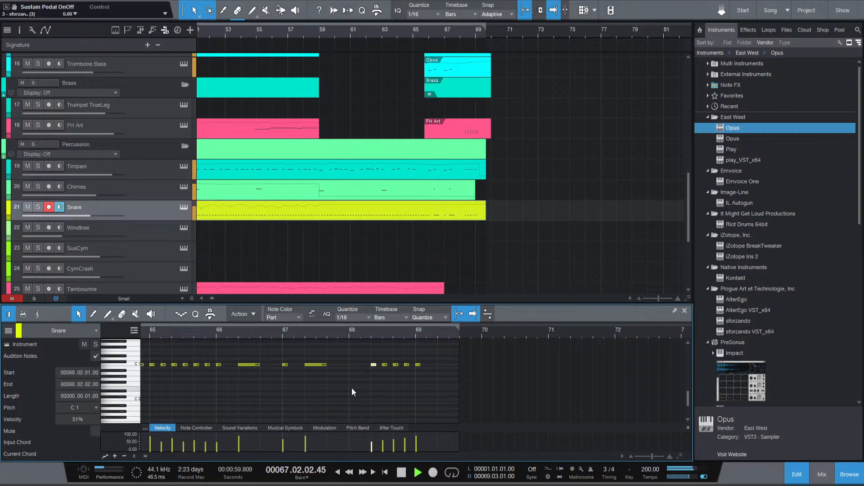
{"action": "left_click", "coordinate": [350, 387]}
{"action": "key", "text": "space"}
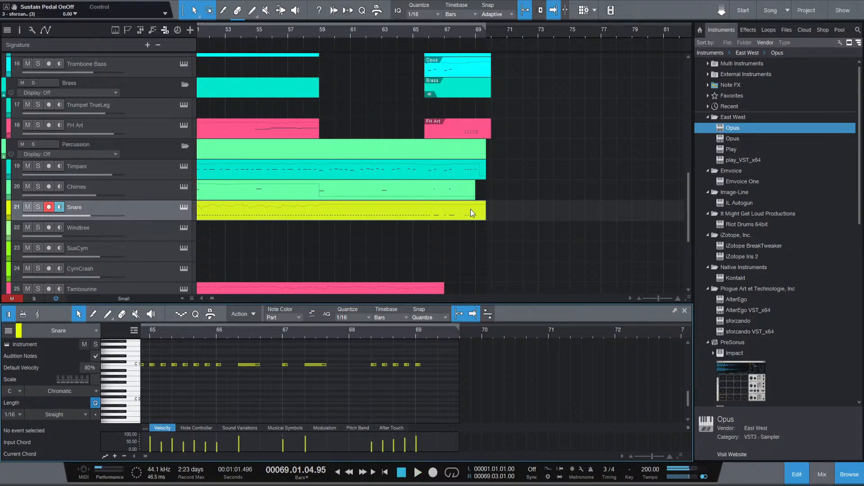
Copy the SusCym and CymCrash parts from bar 20 to bar 65.
{"action": "scroll", "coordinate": [272, 260], "scroll_direction": "down", "scroll_amount": 1}
{"action": "scroll", "coordinate": [271, 248], "scroll_direction": "down", "scroll_amount": 5}
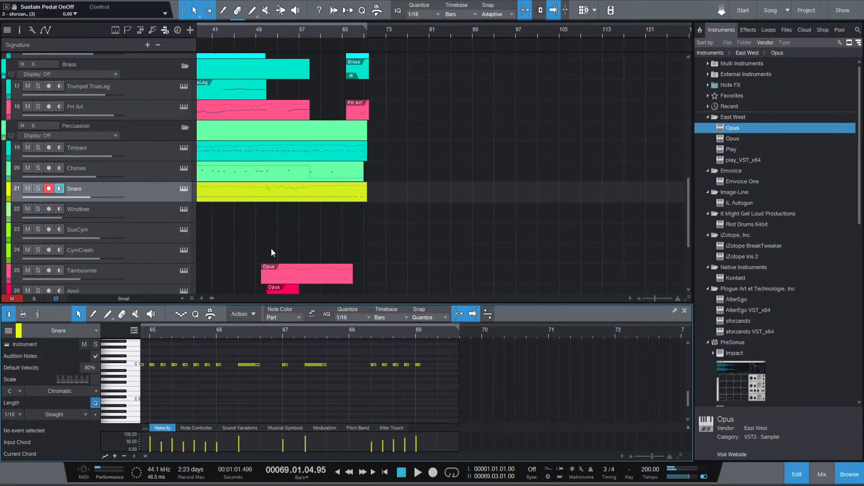
{"action": "left_click_drag", "start_coordinate": [328, 263], "coordinate": [309, 231]}
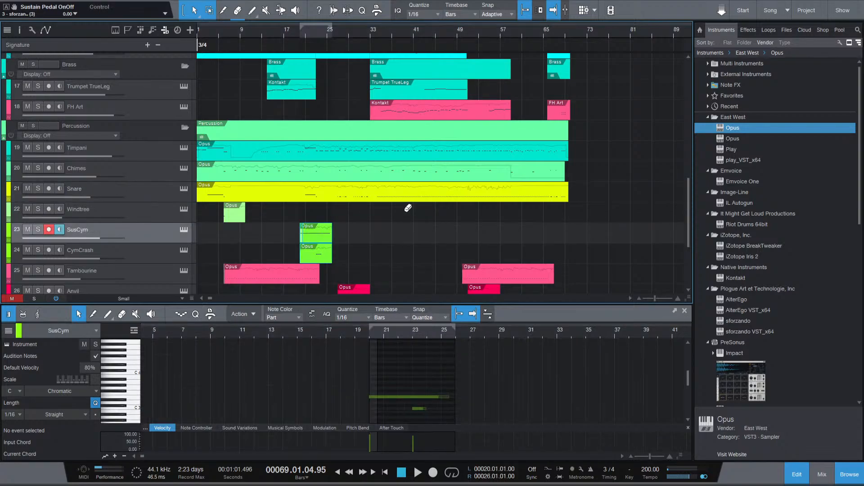
{"action": "left_click", "coordinate": [543, 34]}
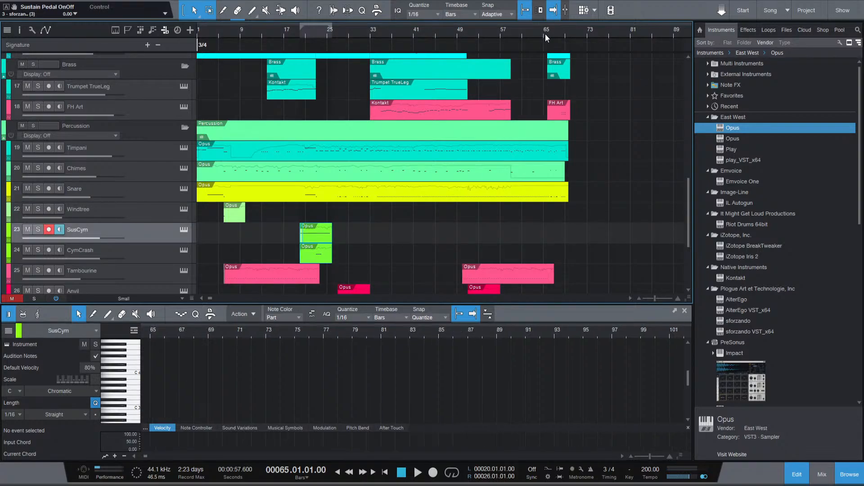
{"action": "key", "text": "ctrl+v"}
{"action": "scroll", "coordinate": [571, 220], "scroll_direction": "up", "scroll_amount": 6}
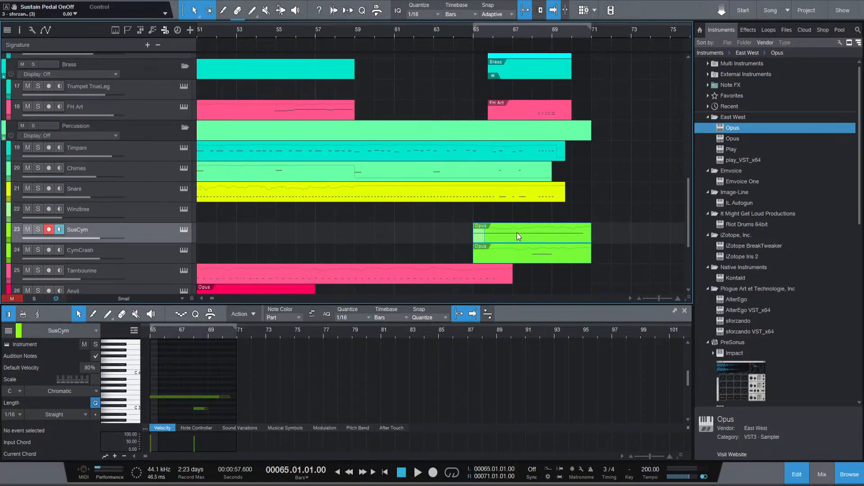
Move the copied SusCym and CymCrash parts to start at bar 66 and play the ending.
{"action": "left_click_drag", "start_coordinate": [518, 234], "coordinate": [549, 239]}
{"action": "key", "text": "space"}
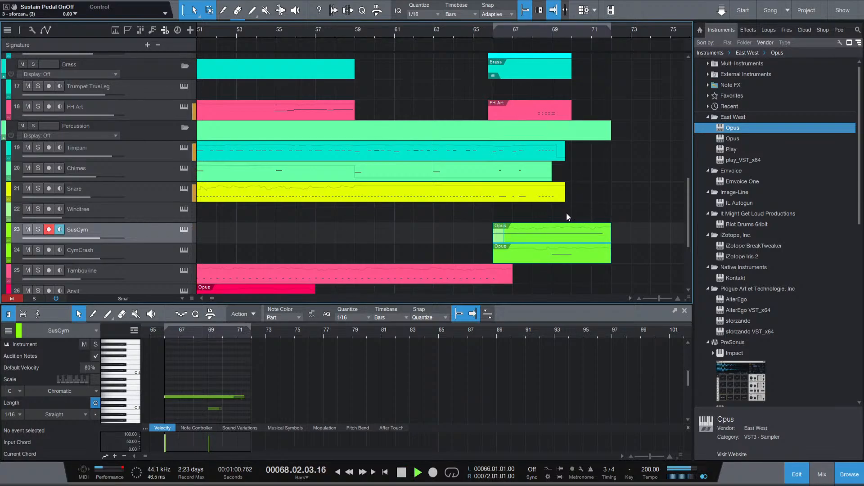
{"action": "left_click", "coordinate": [585, 209]}
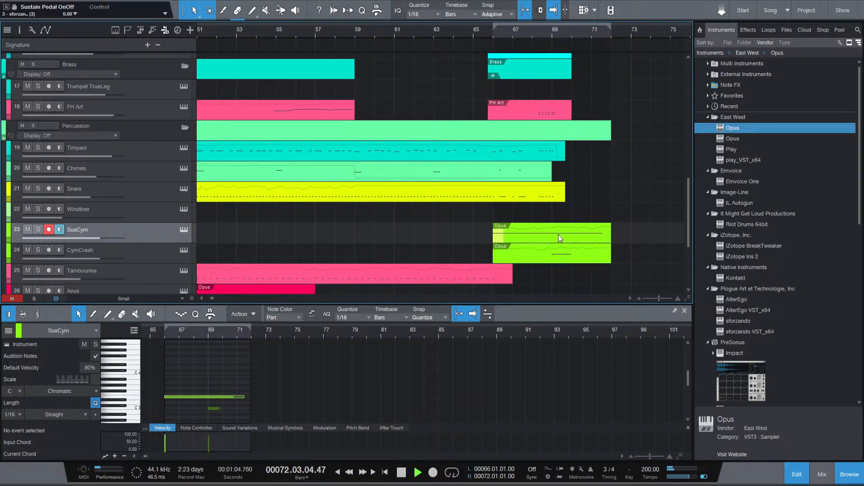
{"action": "key", "text": "space"}
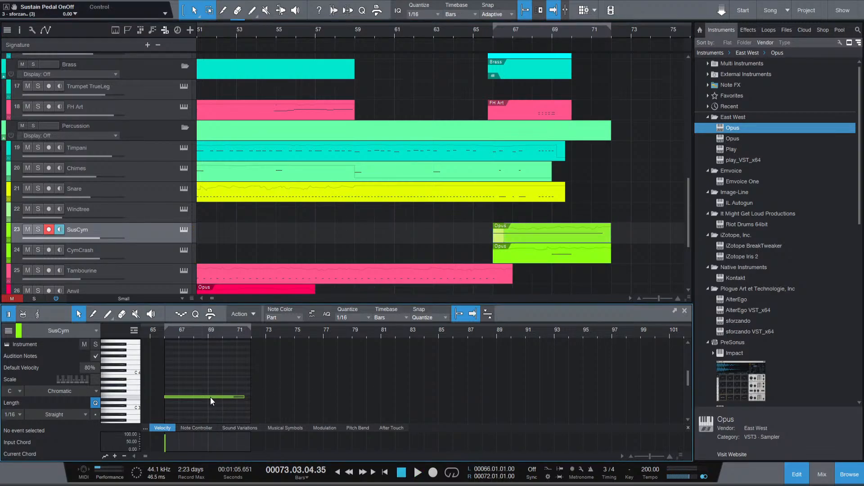
Change the pitch of the long note in the copied SusCym part to F3 and play from about bar 65.
{"action": "left_click", "coordinate": [209, 396]}
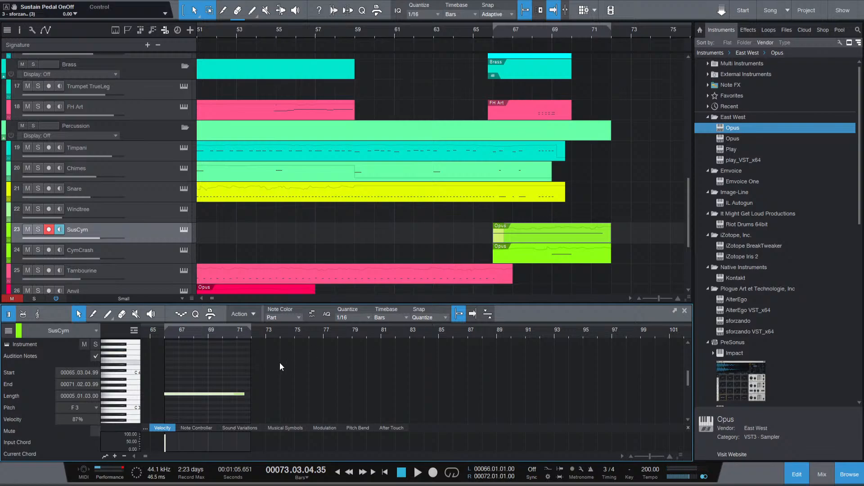
{"action": "left_click", "coordinate": [485, 30]}
{"action": "key", "text": "space"}
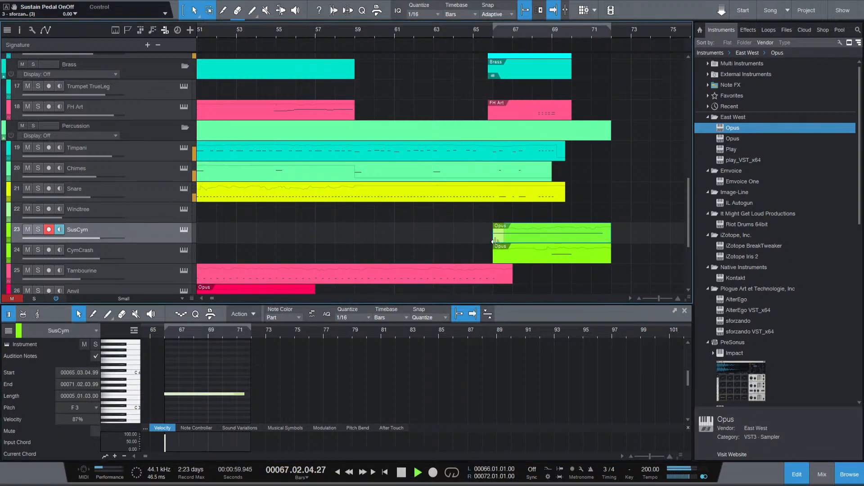
Extend the start of the copied SusCym part back to bar 64.
{"action": "left_click_drag", "start_coordinate": [494, 246], "coordinate": [455, 247]}
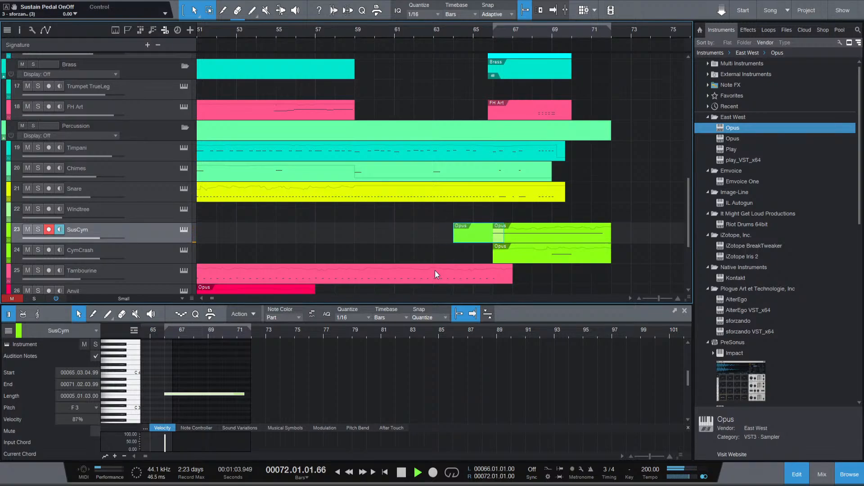
{"action": "key", "text": "ctrl+z"}
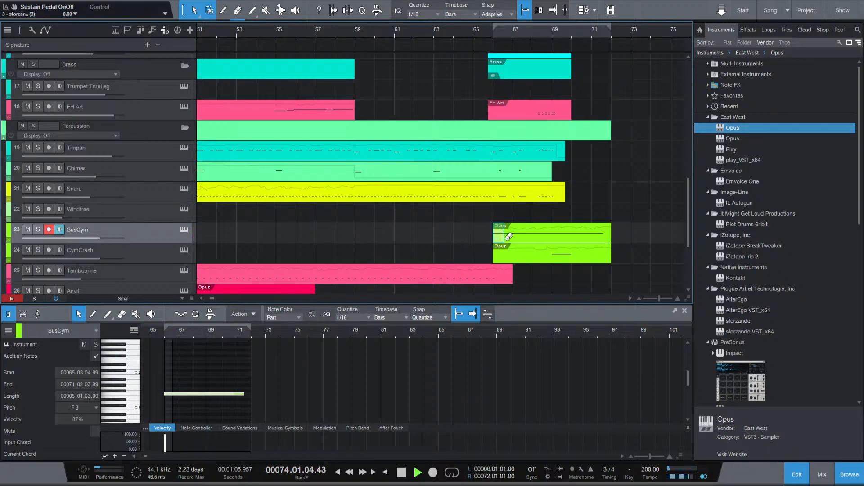
{"action": "scroll", "coordinate": [501, 242], "scroll_direction": "down", "scroll_amount": 3}
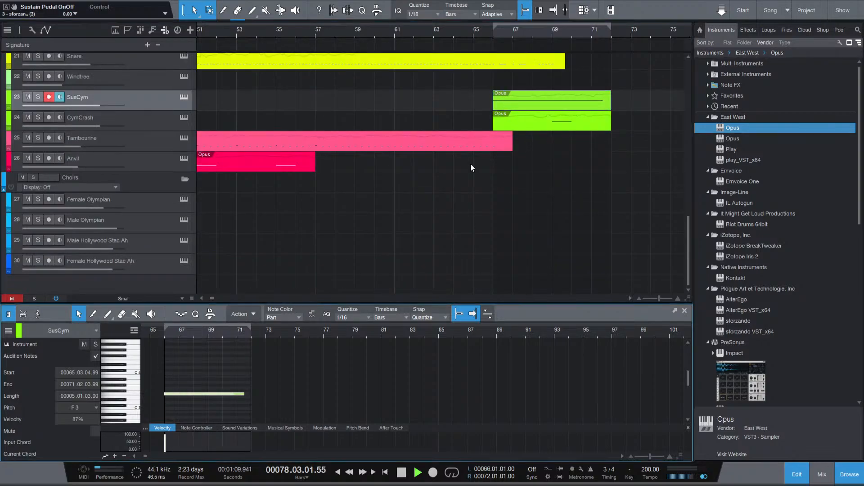
{"action": "left_click_drag", "start_coordinate": [494, 103], "coordinate": [453, 107]}
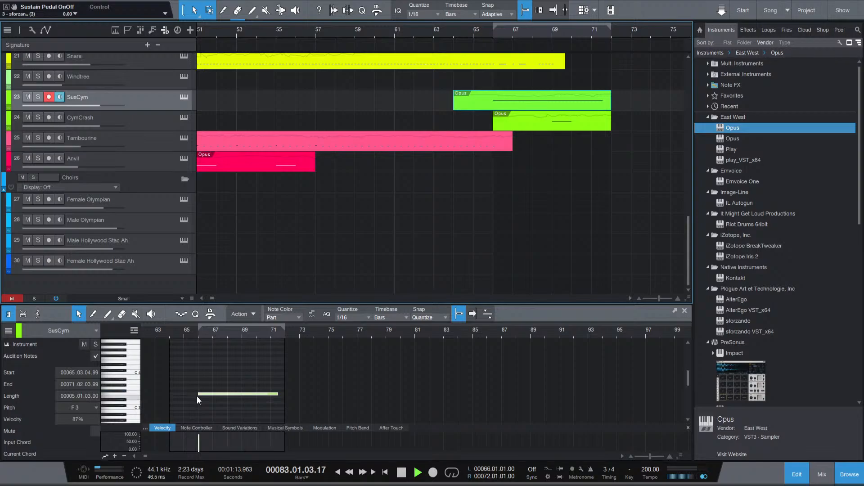
Extend the SusCym F3 note's start back to 64.01.01.00, playing the ending in between to check it.
{"action": "left_click_drag", "start_coordinate": [197, 396], "coordinate": [179, 395]}
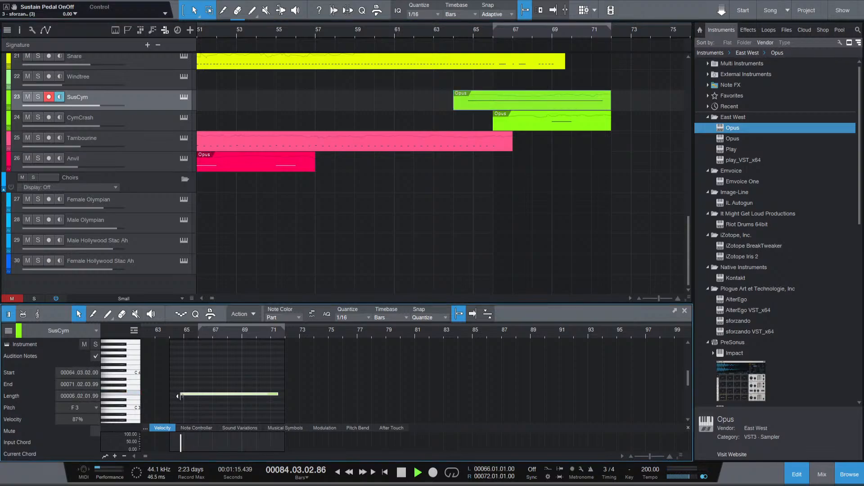
{"action": "left_click", "coordinate": [171, 335]}
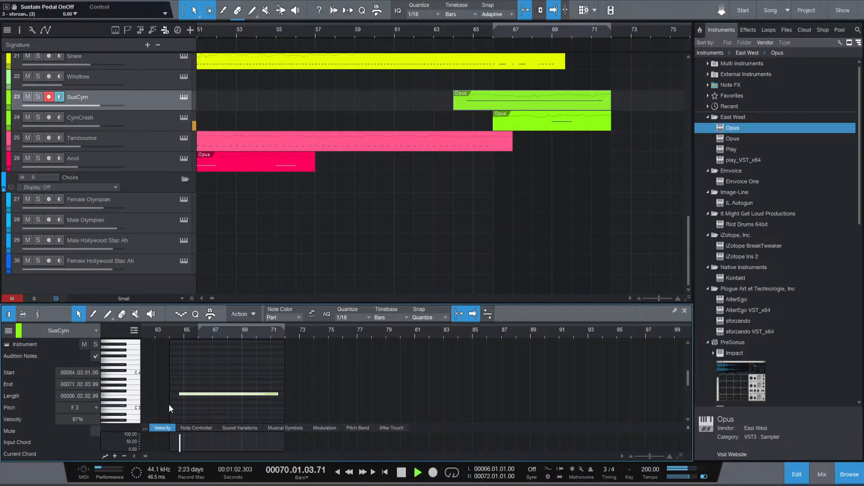
{"action": "left_click_drag", "start_coordinate": [177, 394], "coordinate": [170, 394]}
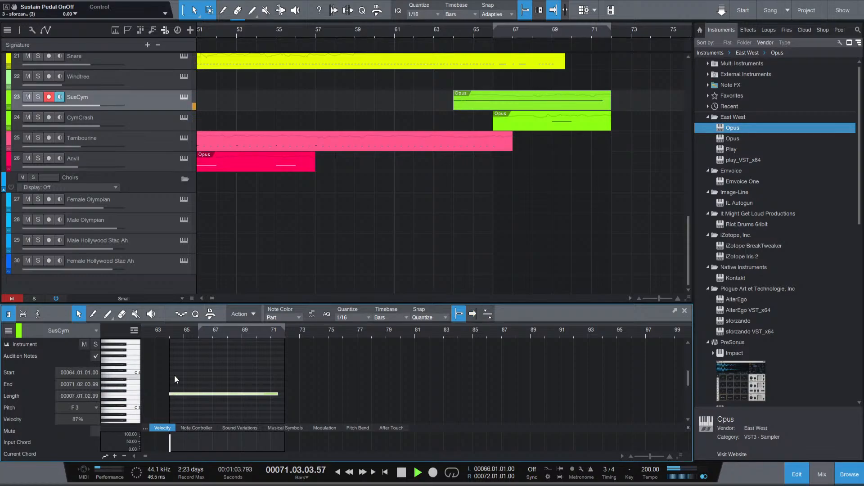
Set the SusCym F3 note's velocity to 71% and play the ending from about bar 63.
{"action": "left_click", "coordinate": [163, 336]}
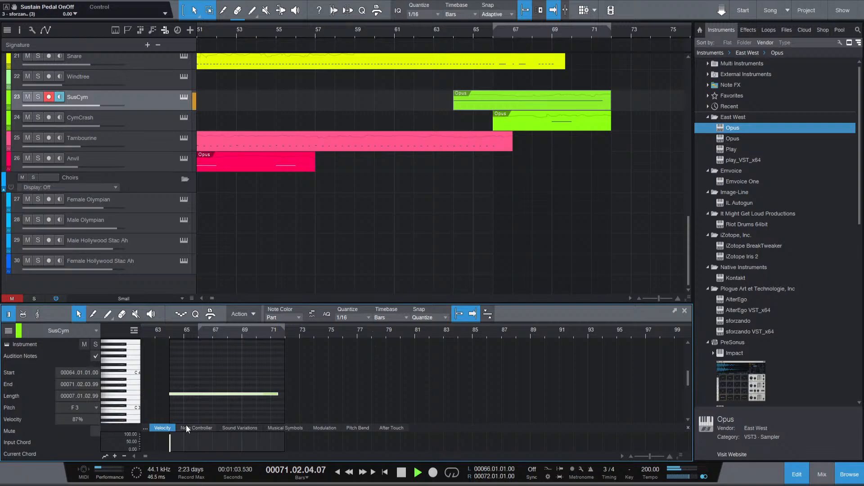
{"action": "left_click_drag", "start_coordinate": [171, 435], "coordinate": [170, 439]}
{"action": "left_click", "coordinate": [165, 334]}
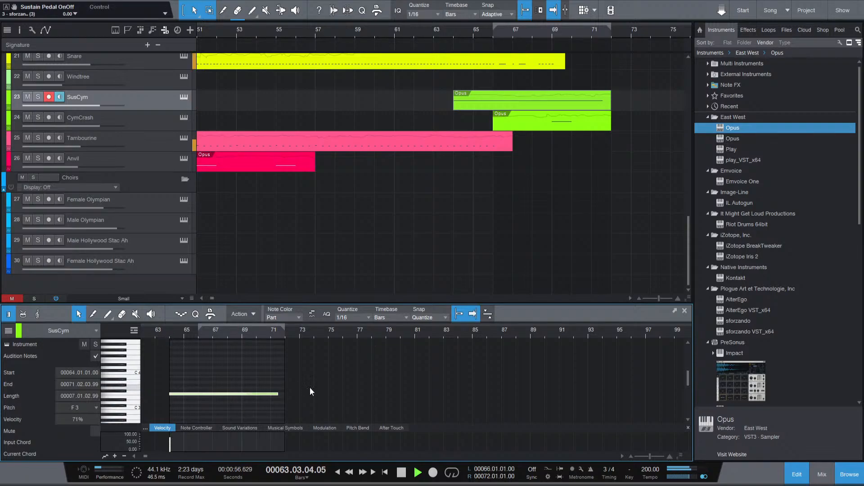
{"action": "left_click", "coordinate": [287, 364]}
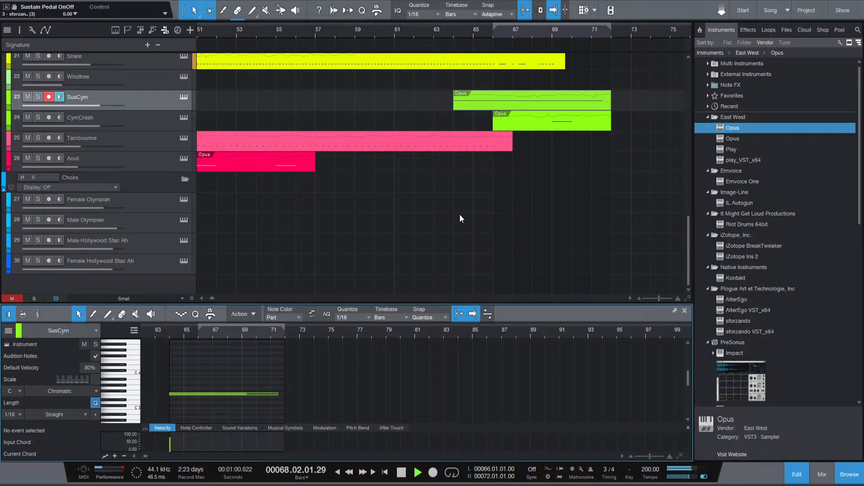
{"action": "key", "text": "space"}
Play the whole arrangement from the beginning with more of its tracks in view.
{"action": "scroll", "coordinate": [549, 214], "scroll_direction": "up", "scroll_amount": 5}
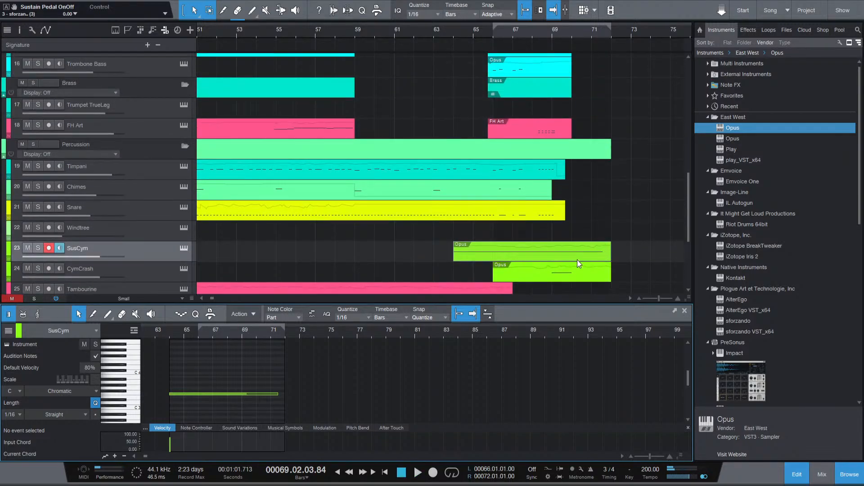
{"action": "key", "text": "Home"}
{"action": "key", "text": "space"}
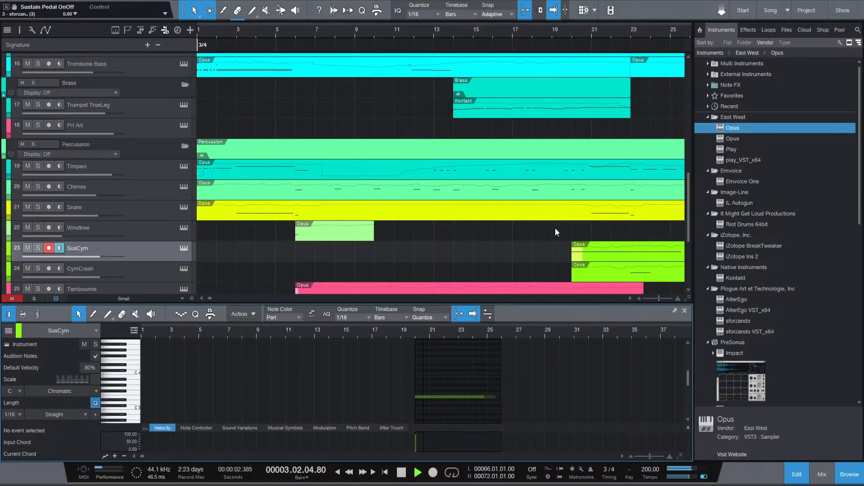
{"action": "scroll", "coordinate": [468, 204], "scroll_direction": "down", "scroll_amount": 3}
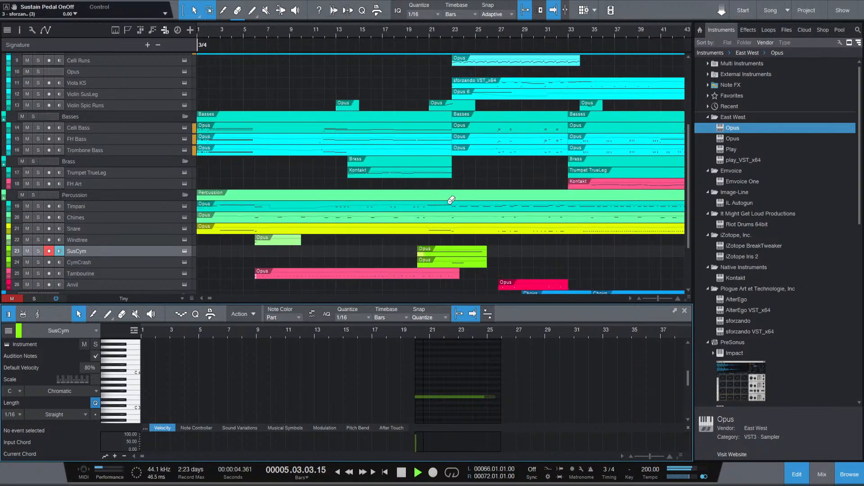
Listen to the arrangement through to its ending around bar 70 with the lower tracks in view, and stop playback.
{"action": "scroll", "coordinate": [425, 197], "scroll_direction": "down", "scroll_amount": 2}
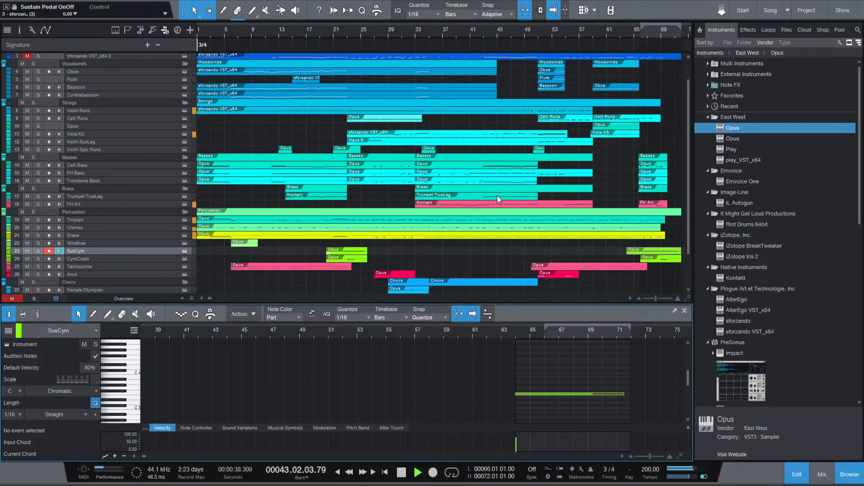
{"action": "scroll", "coordinate": [496, 197], "scroll_direction": "down", "scroll_amount": 1}
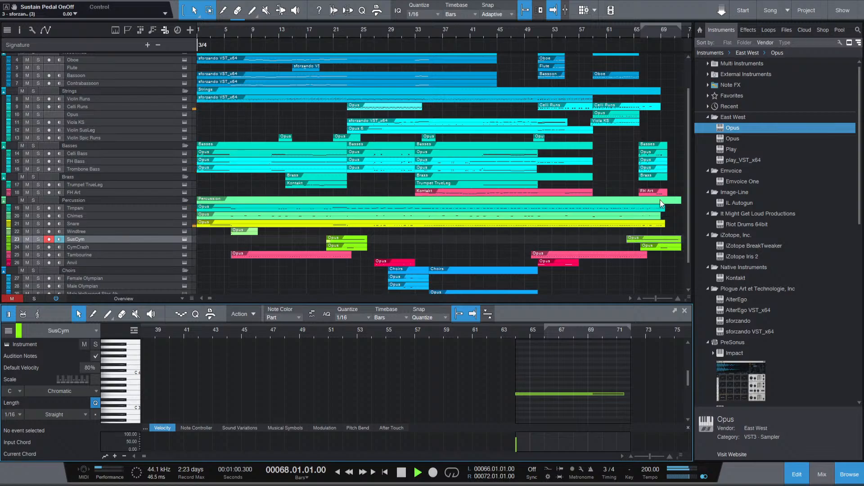
{"action": "key", "text": "space"}
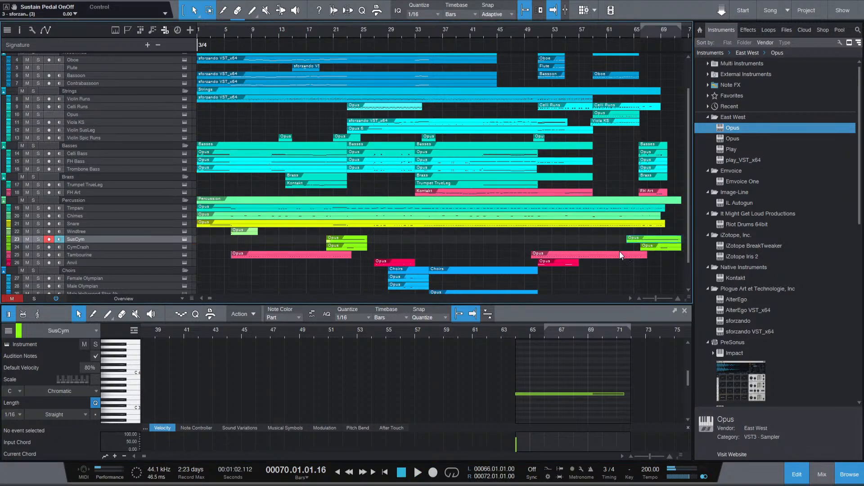
Lower the closing SusCym note to D3 and shorten it to start at 67.01.01.00, playing the ending to check it.
{"action": "left_click", "coordinate": [527, 395]}
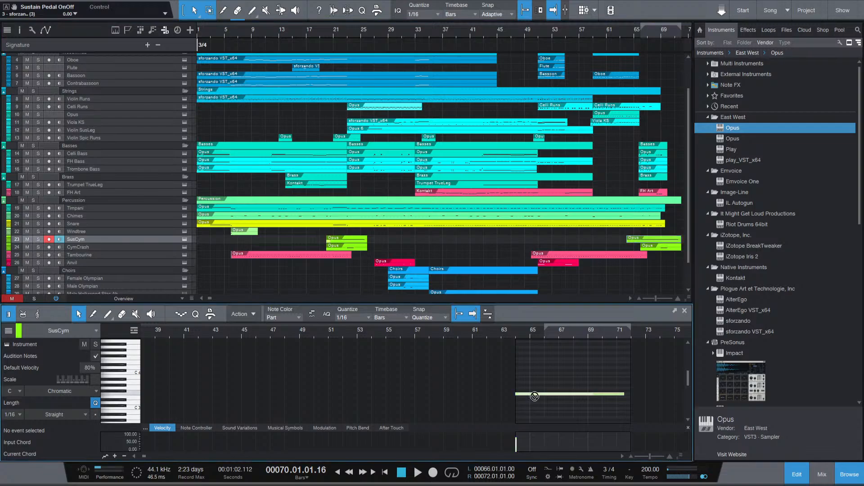
{"action": "left_click_drag", "start_coordinate": [534, 395], "coordinate": [567, 403]}
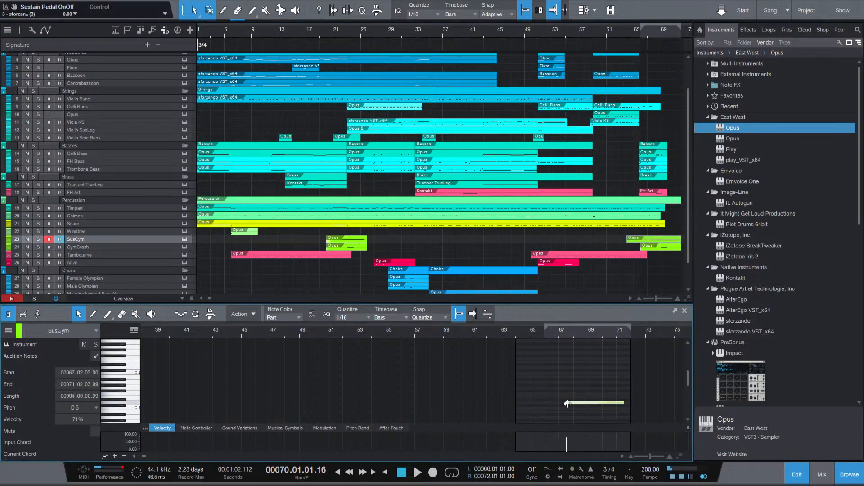
{"action": "key", "text": "space"}
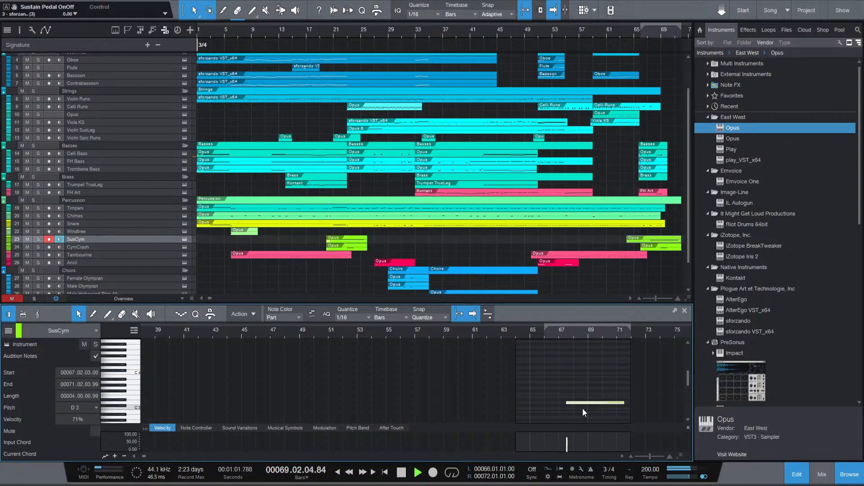
{"action": "left_click_drag", "start_coordinate": [567, 403], "coordinate": [558, 403]}
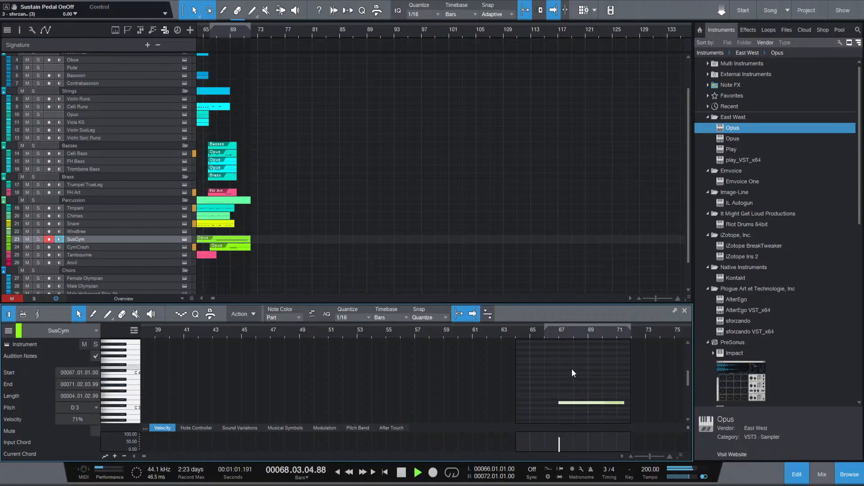
{"action": "left_click", "coordinate": [553, 382]}
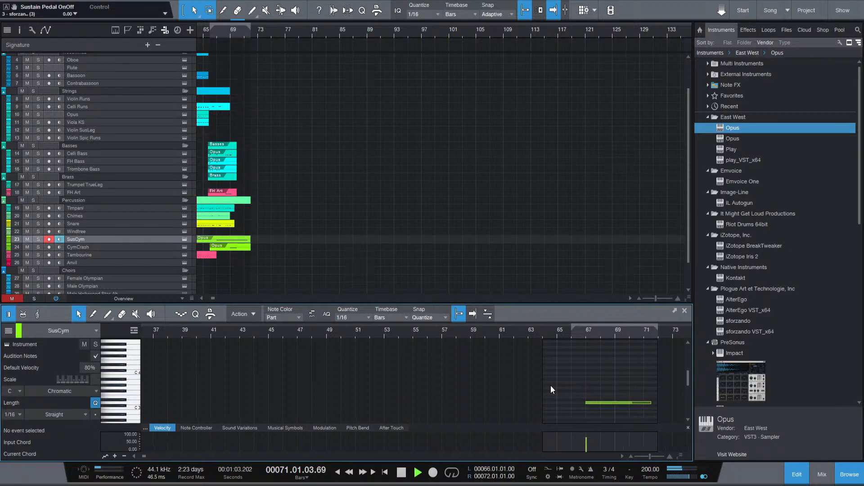
Stop playback and set the loop range to the closing SusCym part, from bar 64 to bar 72.
{"action": "key", "text": "space"}
{"action": "key", "text": "p"}
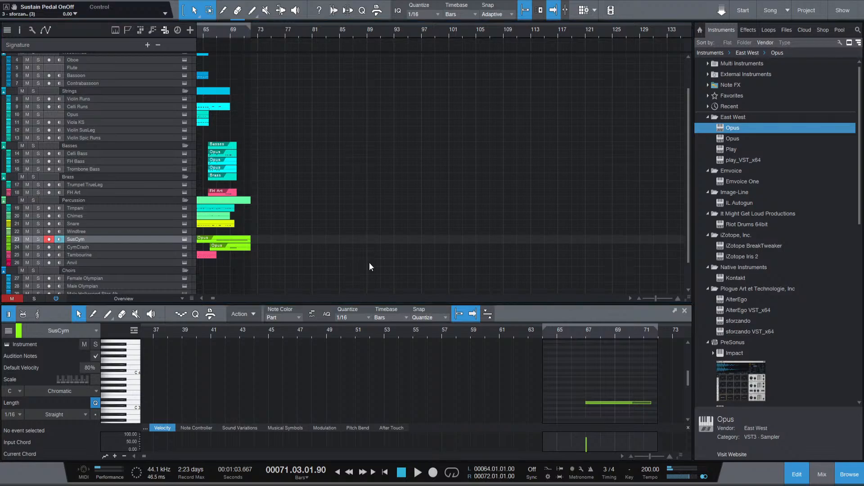